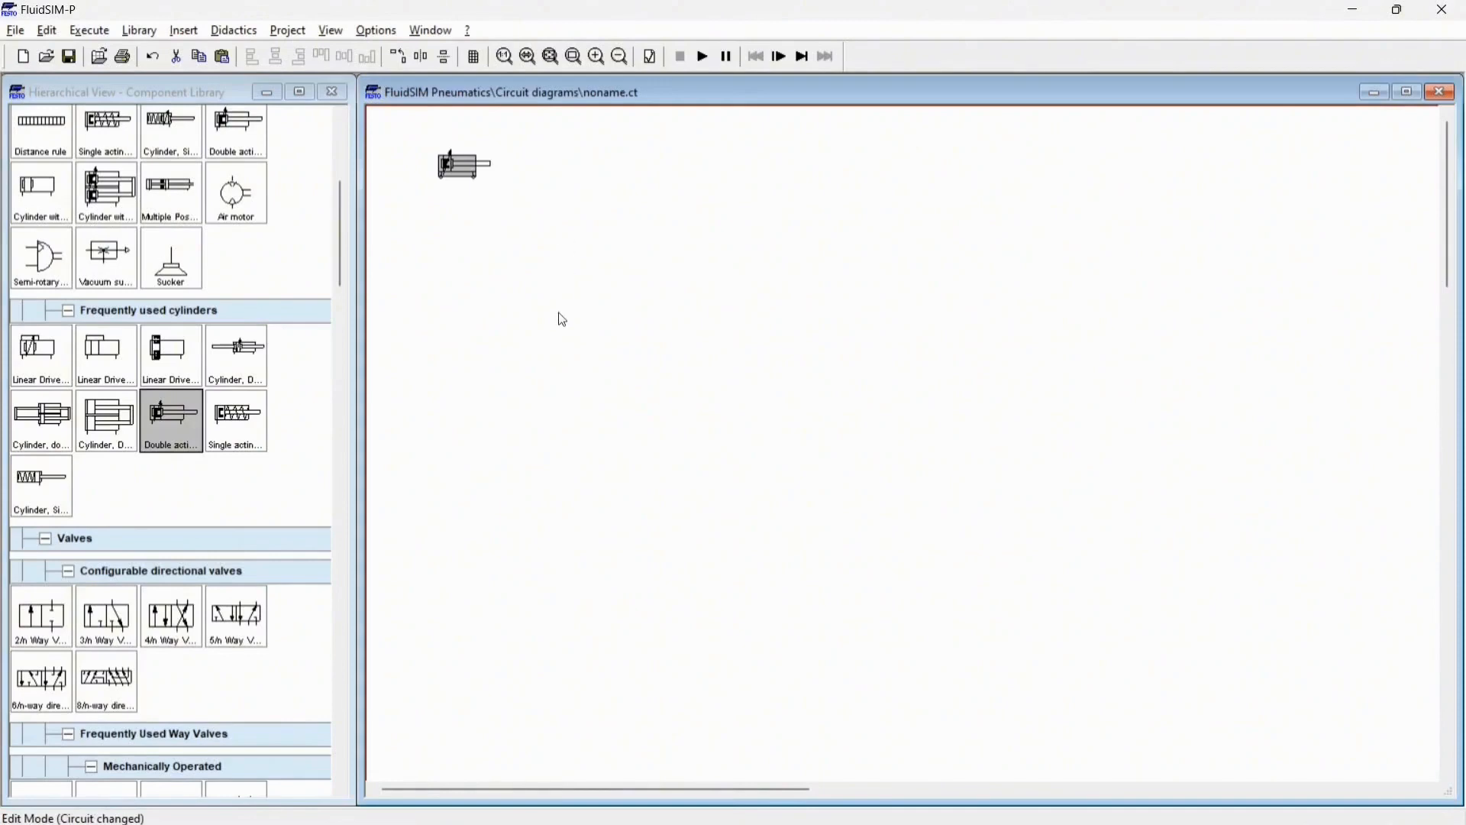
Step: Set the double acting cylinder's maximum stroke to 1000 mm
{"action": "double_click", "coordinate": [458, 164]}
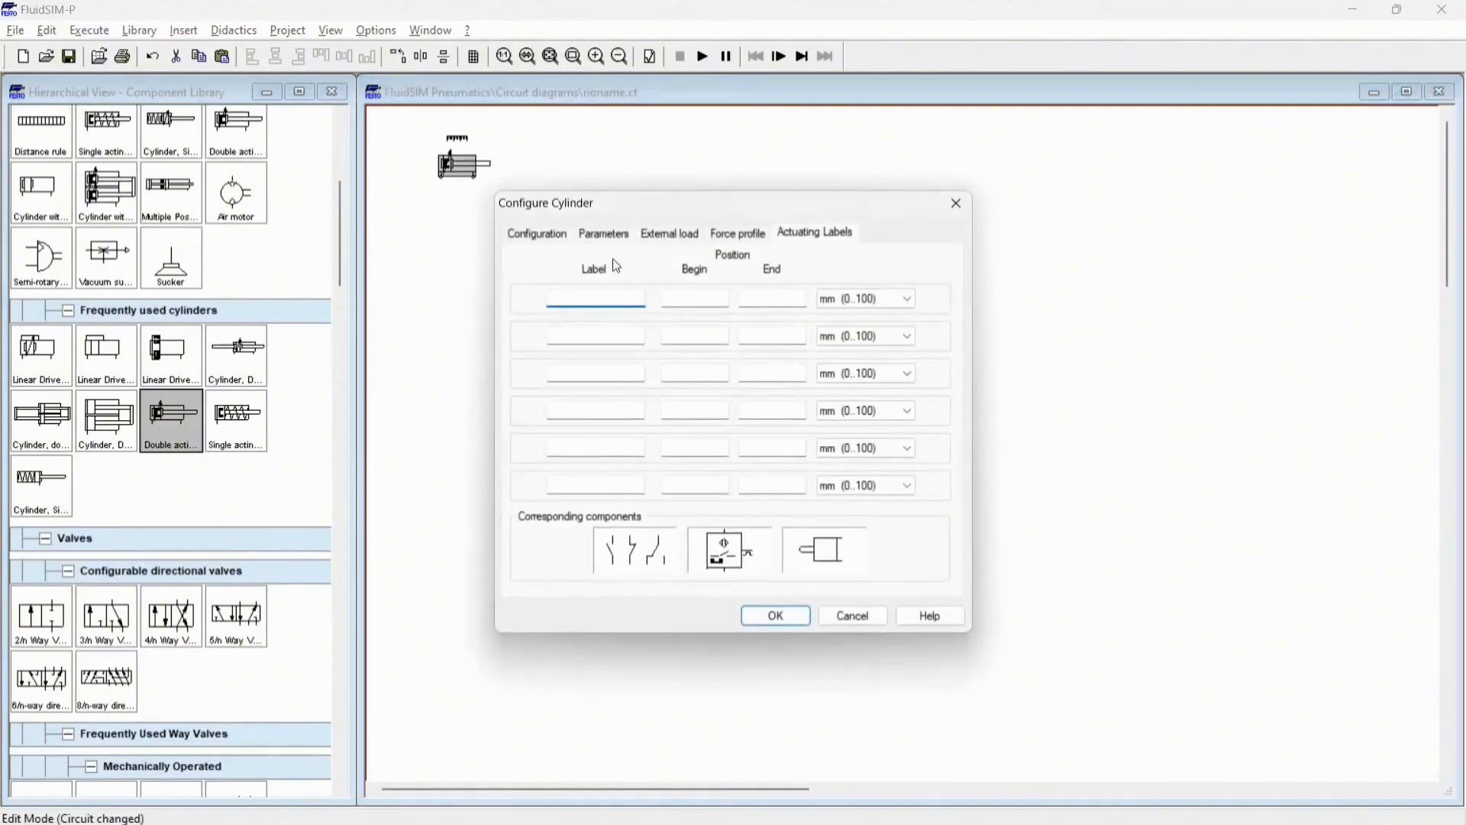
{"action": "left_click", "coordinate": [619, 236]}
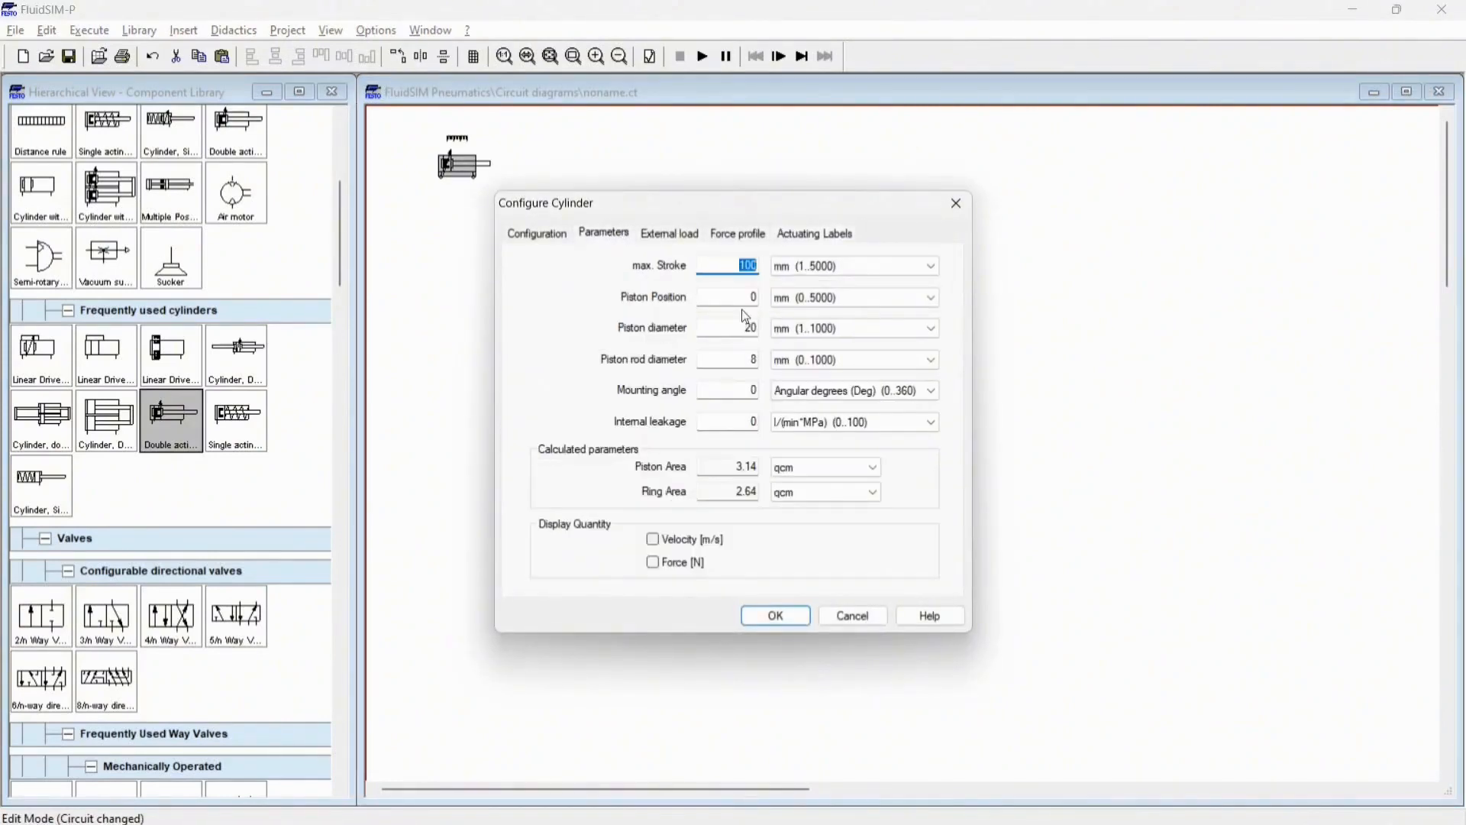
{"action": "left_click_drag", "start_coordinate": [752, 264], "coordinate": [821, 267]}
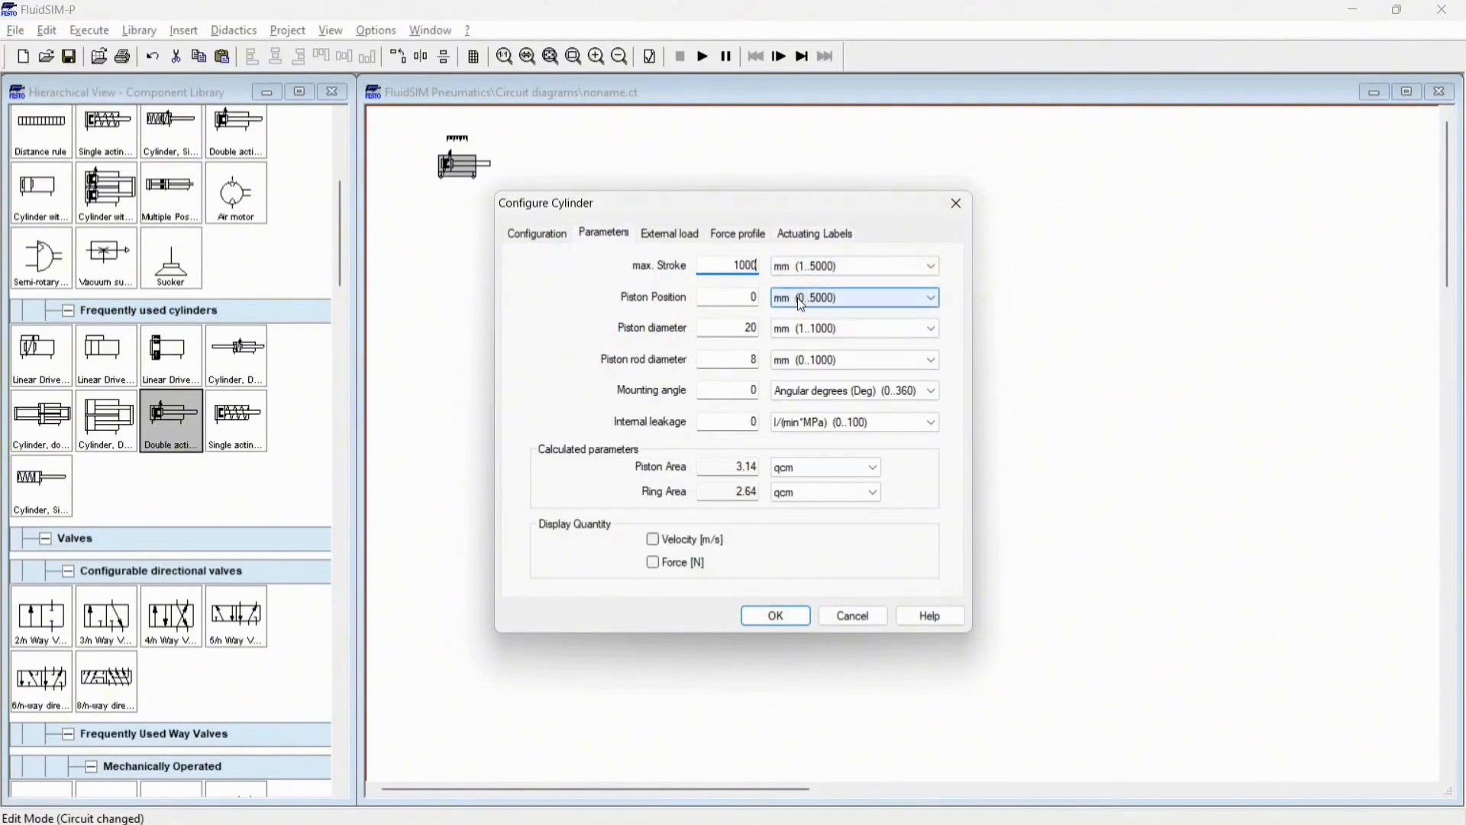
{"action": "key", "text": "Return"}
{"action": "left_click", "coordinate": [830, 376]}
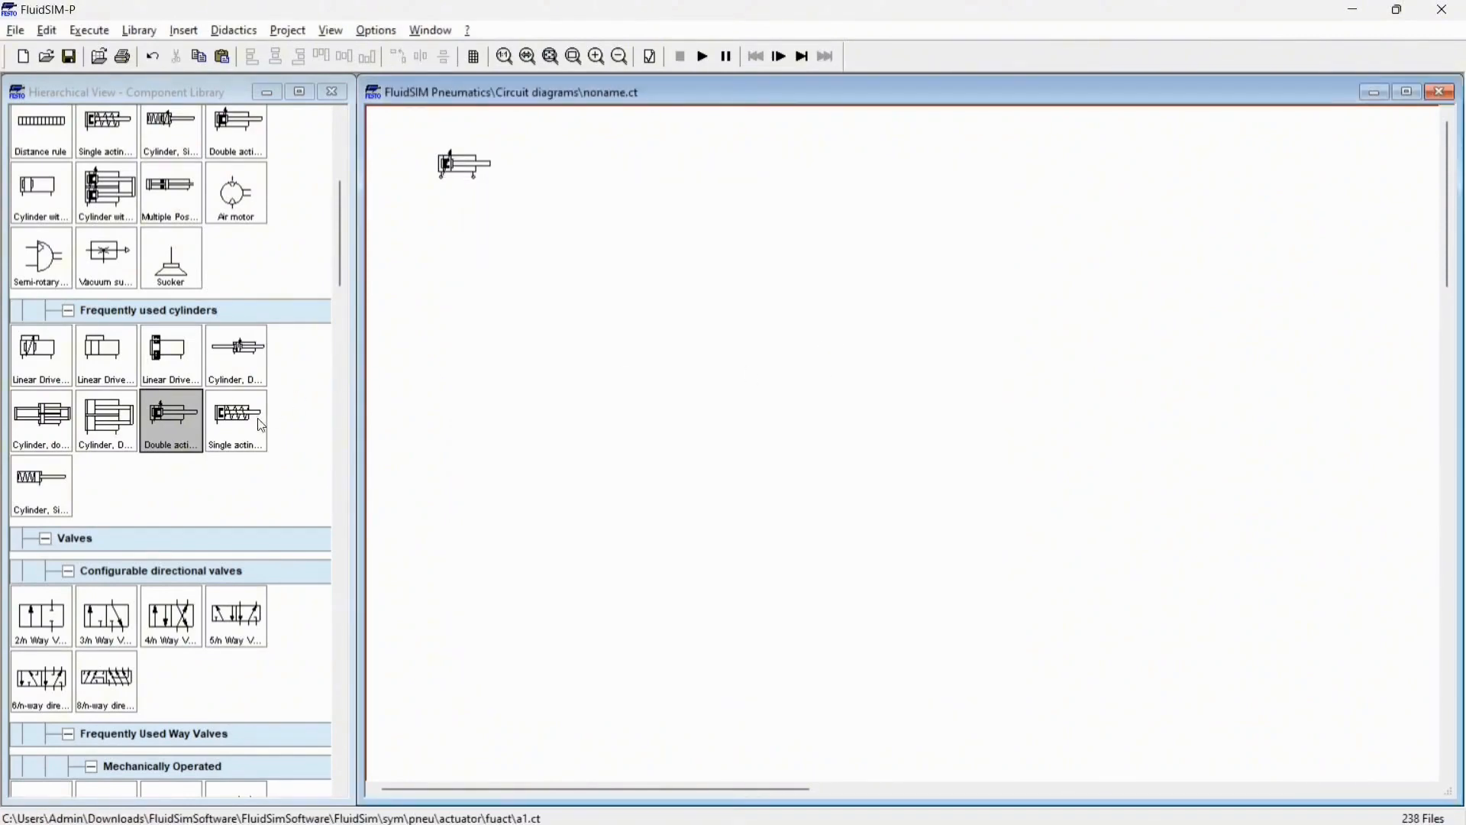
Step: Place a 5/n way valve below the double acting cylinder and give its ports 3 and 5 the plain triangle exhaust terminator
{"action": "left_click_drag", "start_coordinate": [244, 597], "coordinate": [454, 221]}
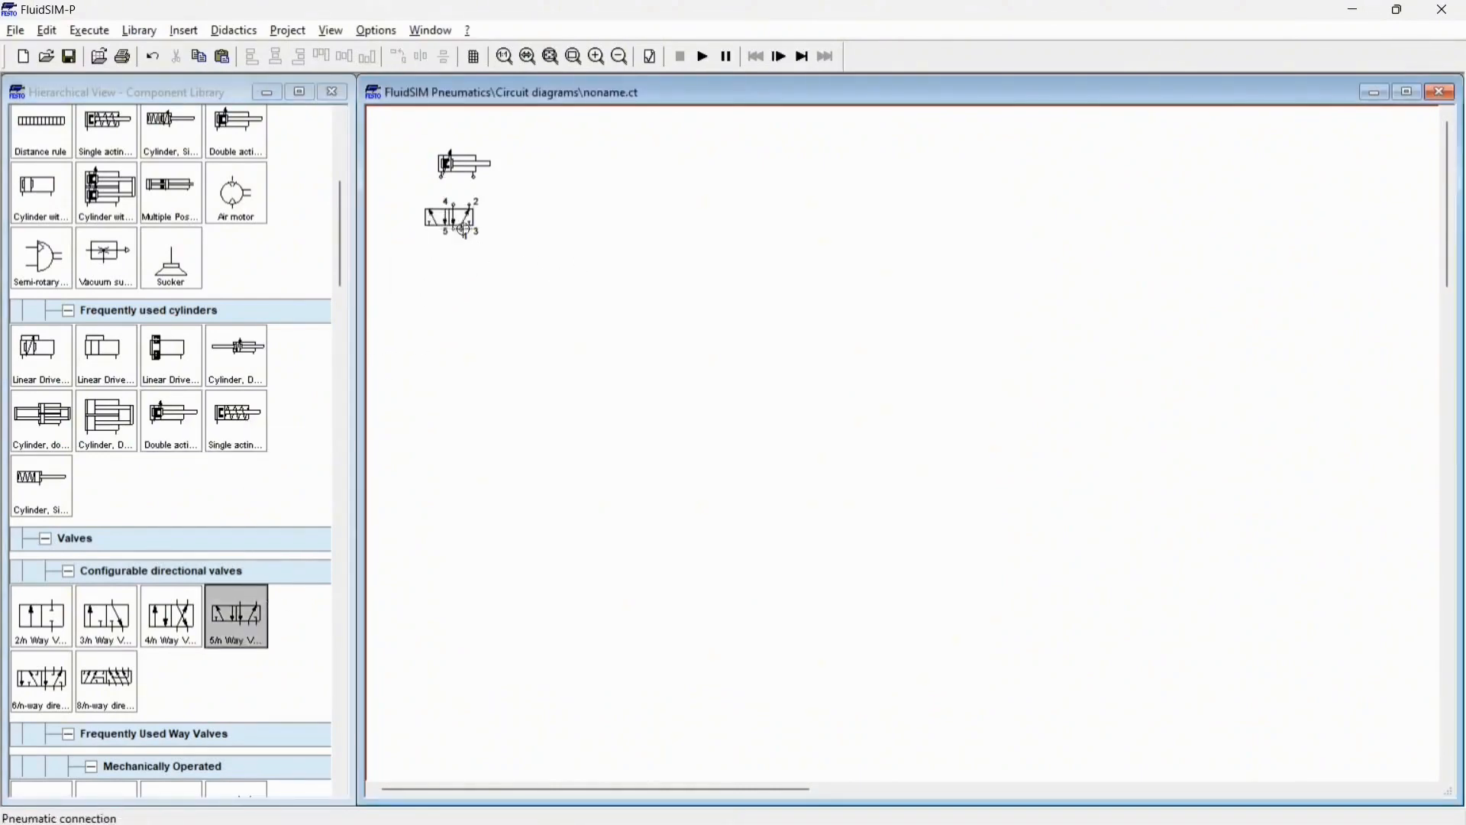
{"action": "left_click", "coordinate": [568, 293]}
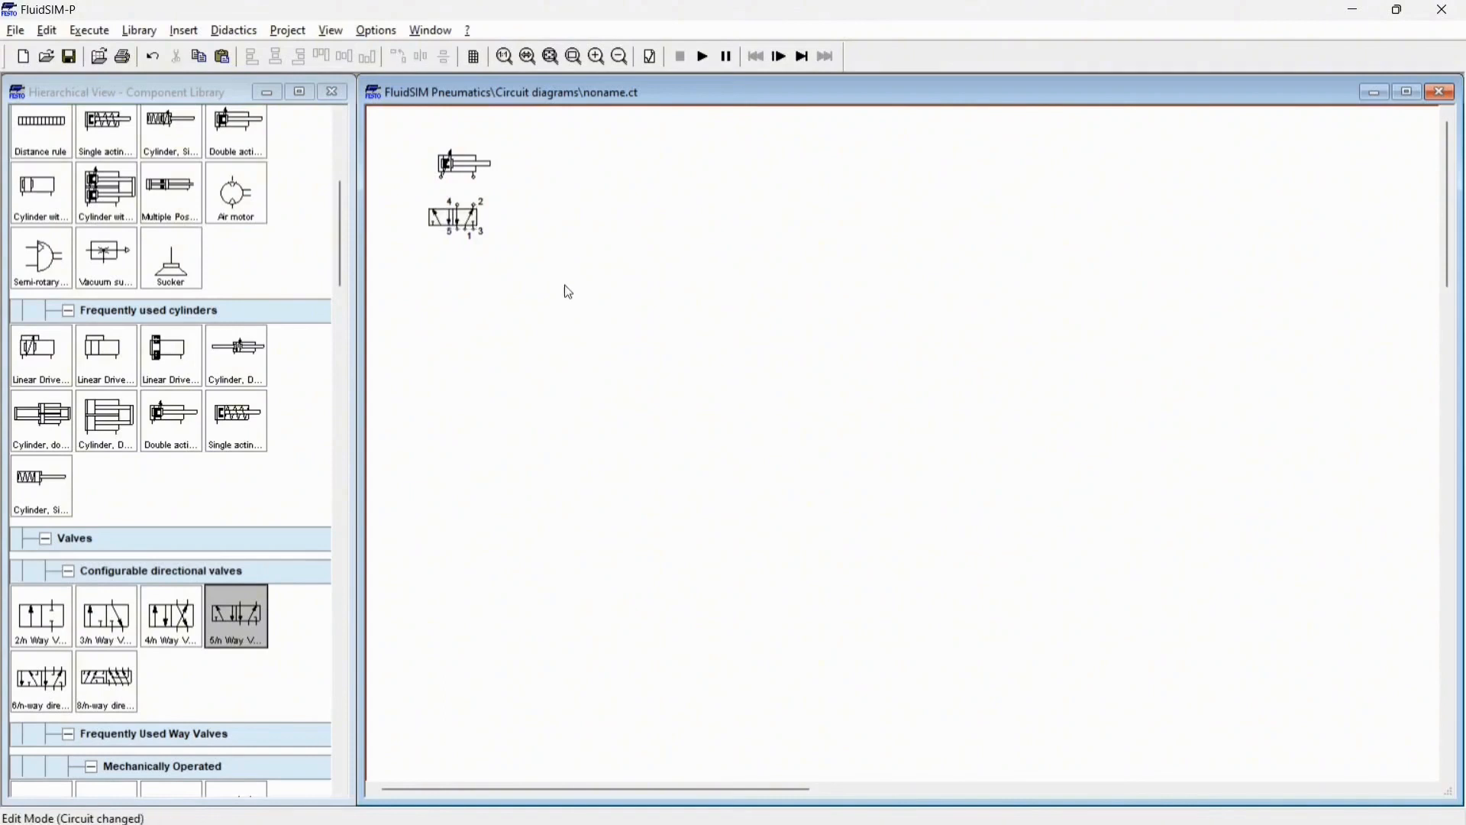
{"action": "double_click", "coordinate": [475, 229]}
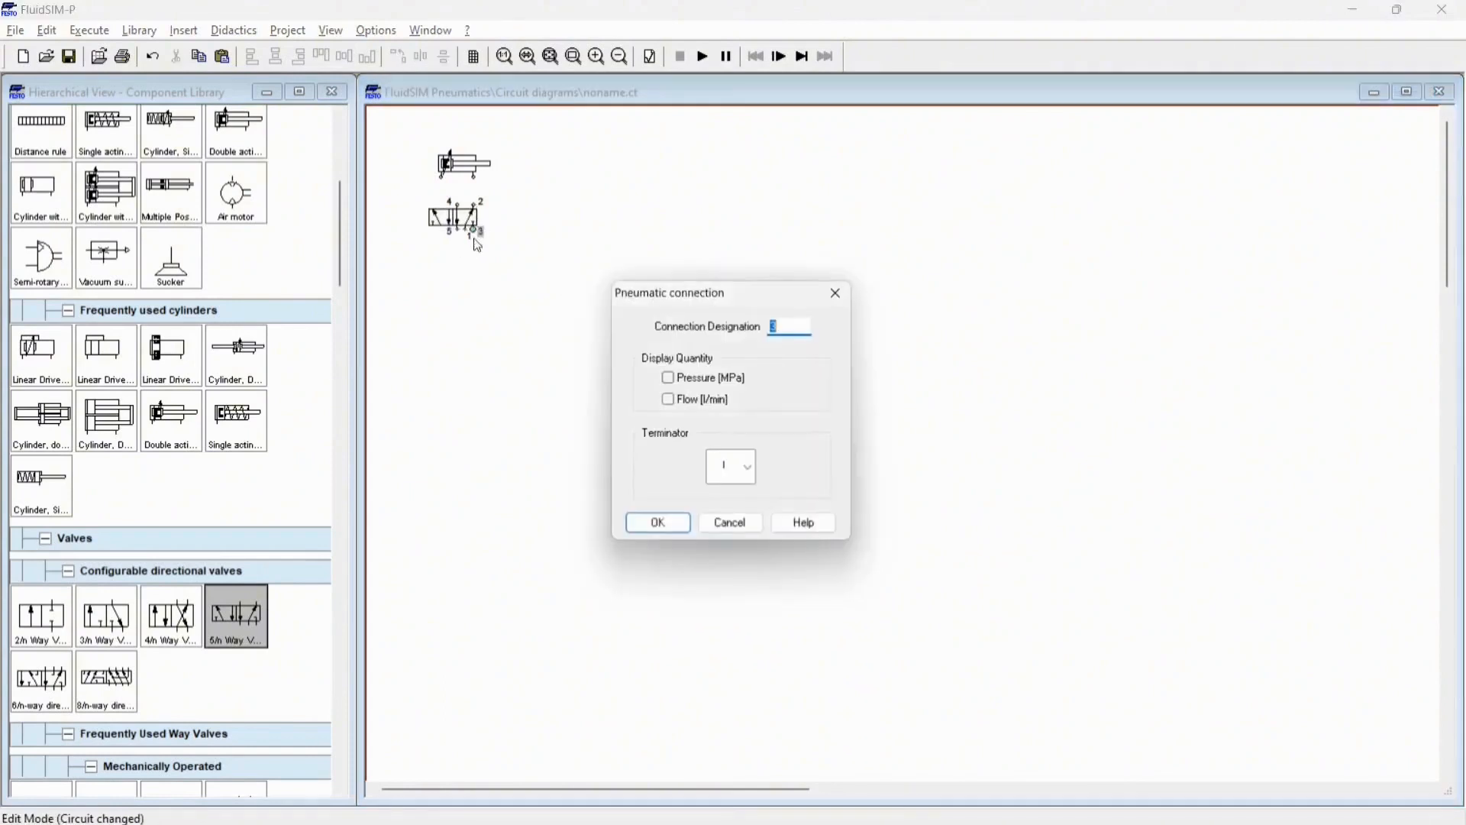
{"action": "left_click", "coordinate": [733, 468]}
{"action": "left_click", "coordinate": [736, 564]}
{"action": "left_click", "coordinate": [656, 529]}
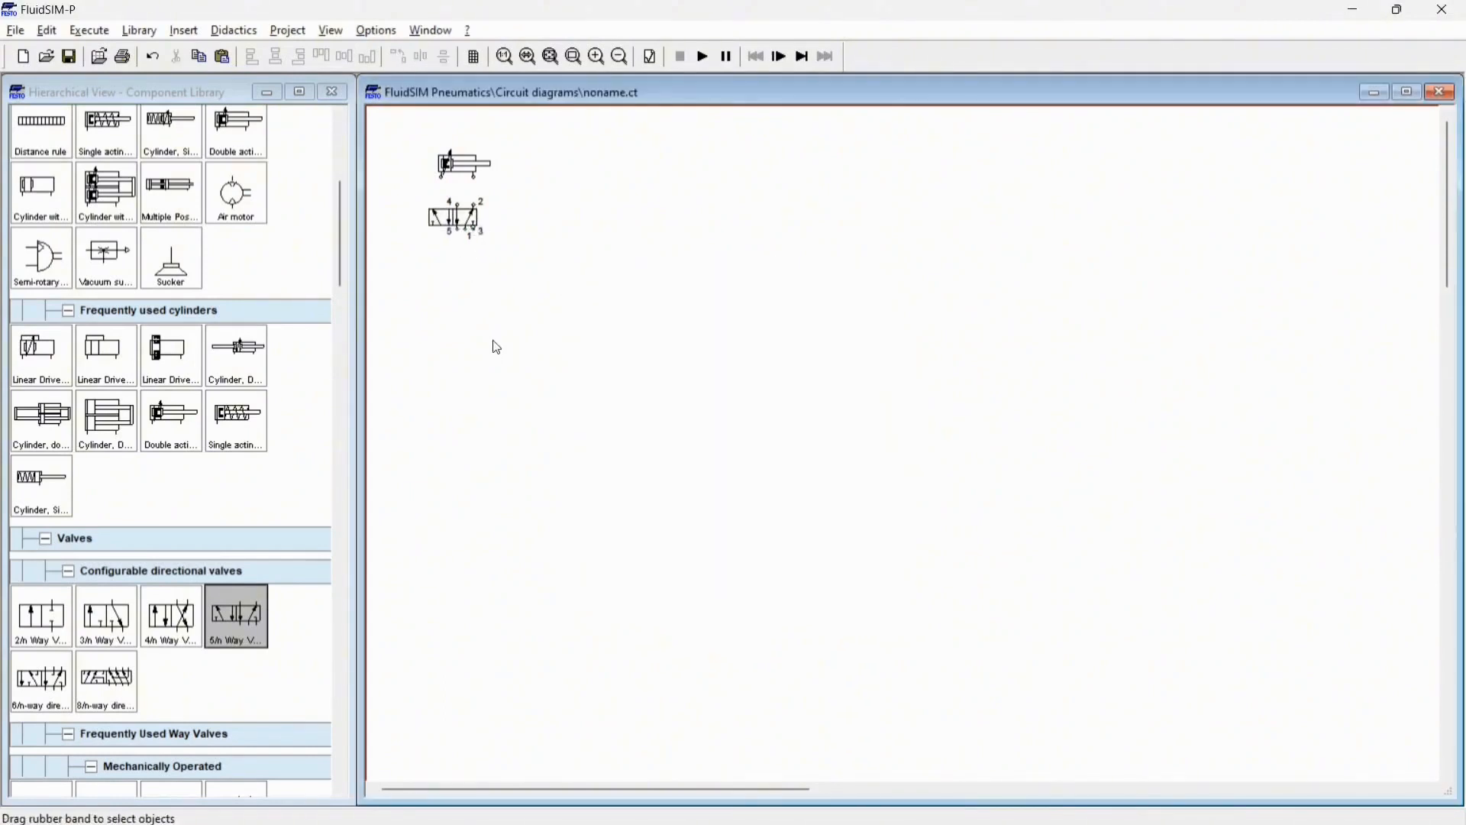
{"action": "double_click", "coordinate": [450, 229]}
{"action": "left_click", "coordinate": [731, 469]}
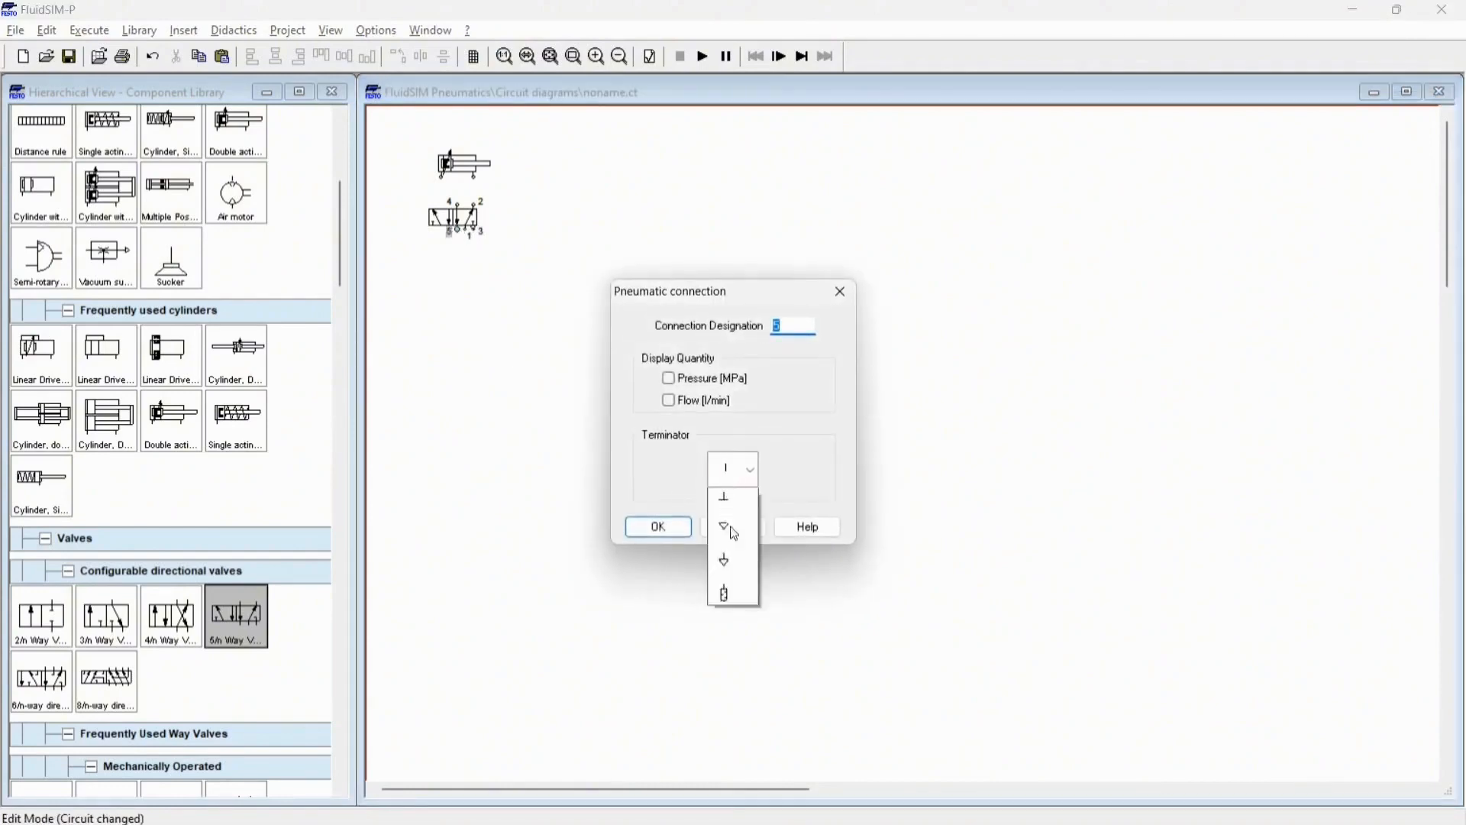
{"action": "left_click", "coordinate": [741, 571]}
{"action": "left_click", "coordinate": [652, 529]}
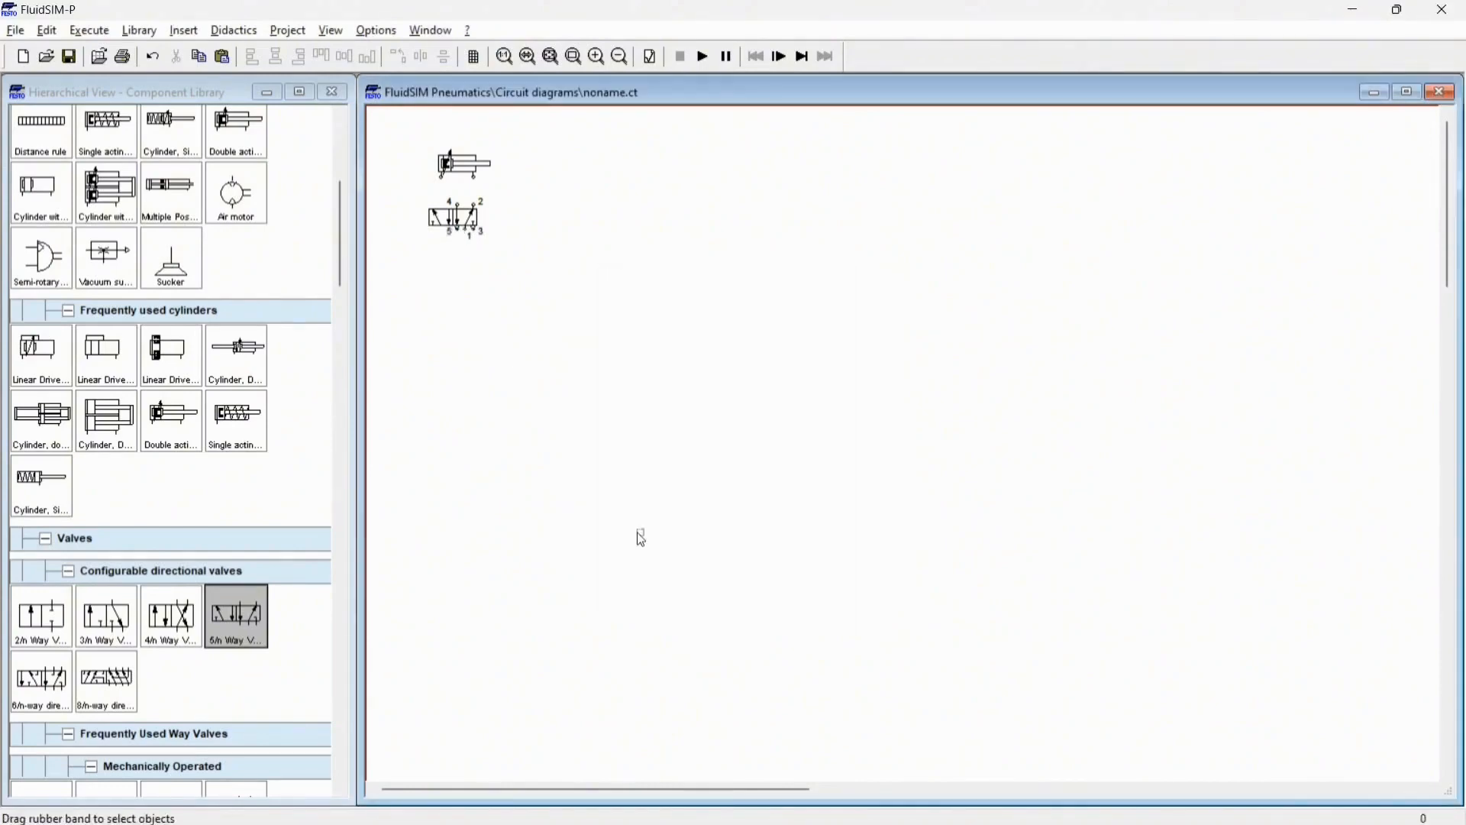
Step: Configure the 5/n way valve with direct pneumatic left actuation and a spring-returned right actuation
{"action": "double_click", "coordinate": [437, 212]}
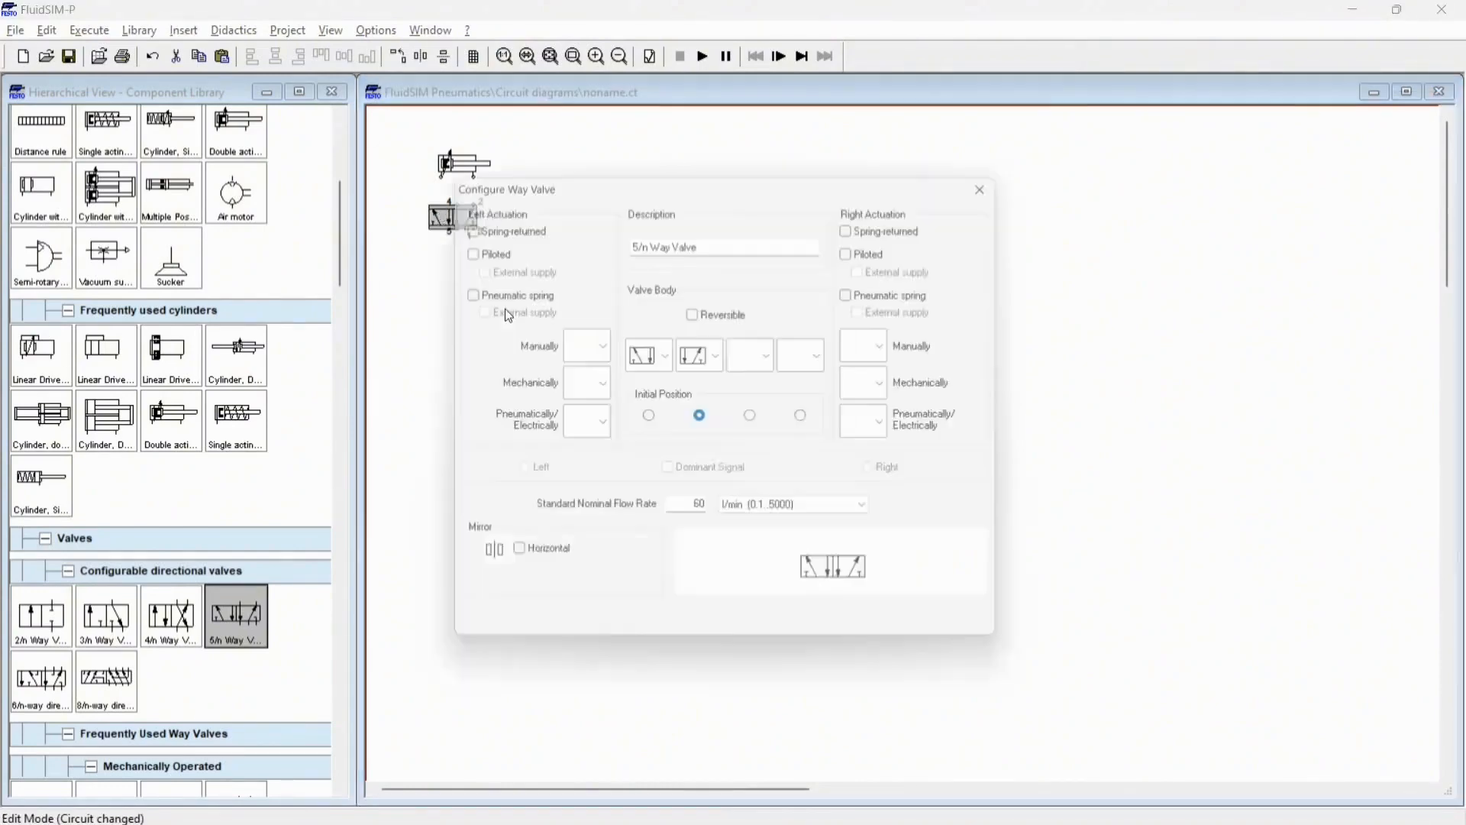
{"action": "left_click", "coordinate": [584, 386]}
{"action": "left_click", "coordinate": [602, 346]}
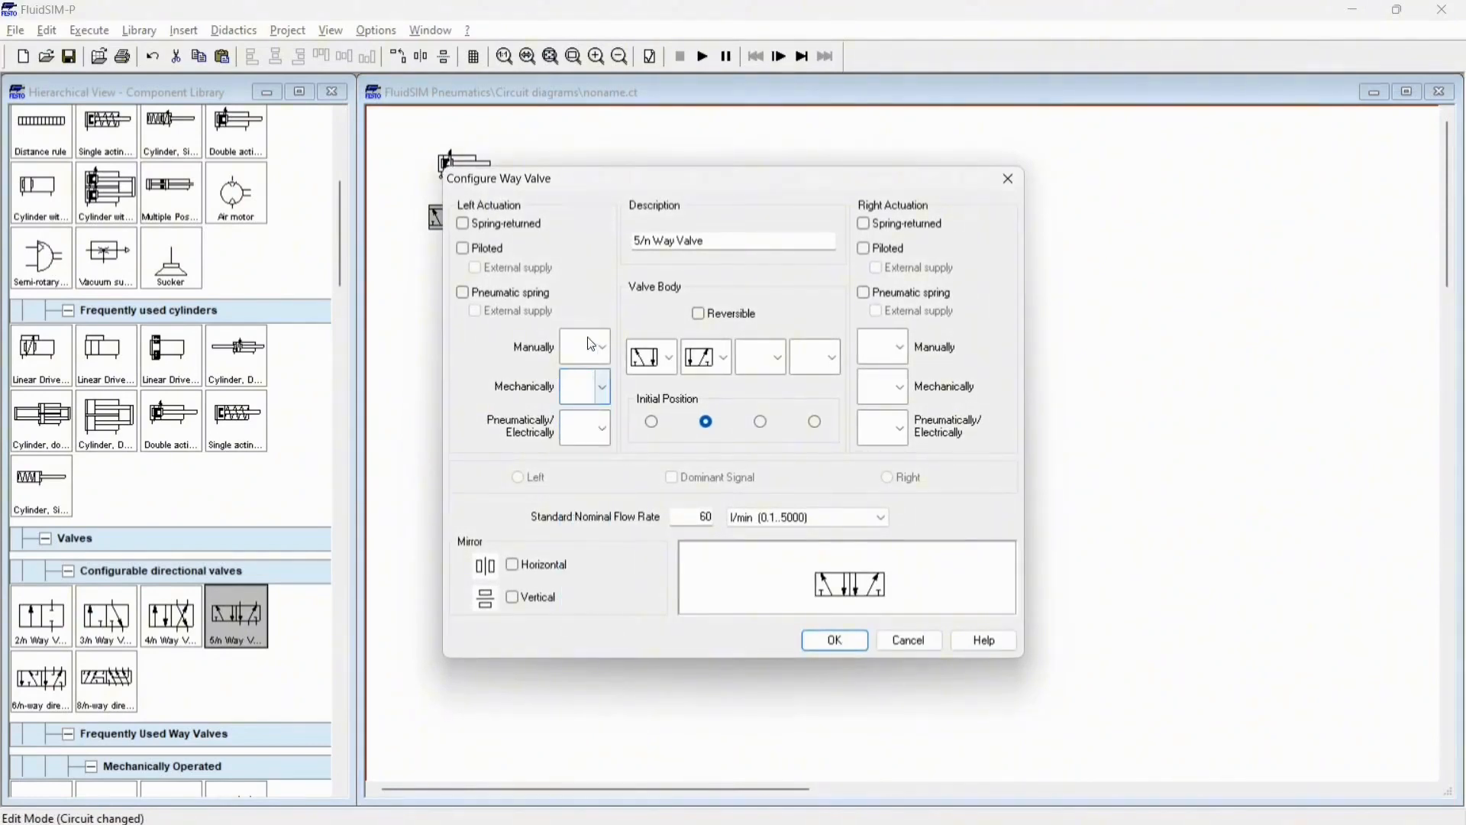
{"action": "left_click", "coordinate": [602, 347]}
{"action": "left_click", "coordinate": [551, 467]}
{"action": "left_click", "coordinate": [588, 433]}
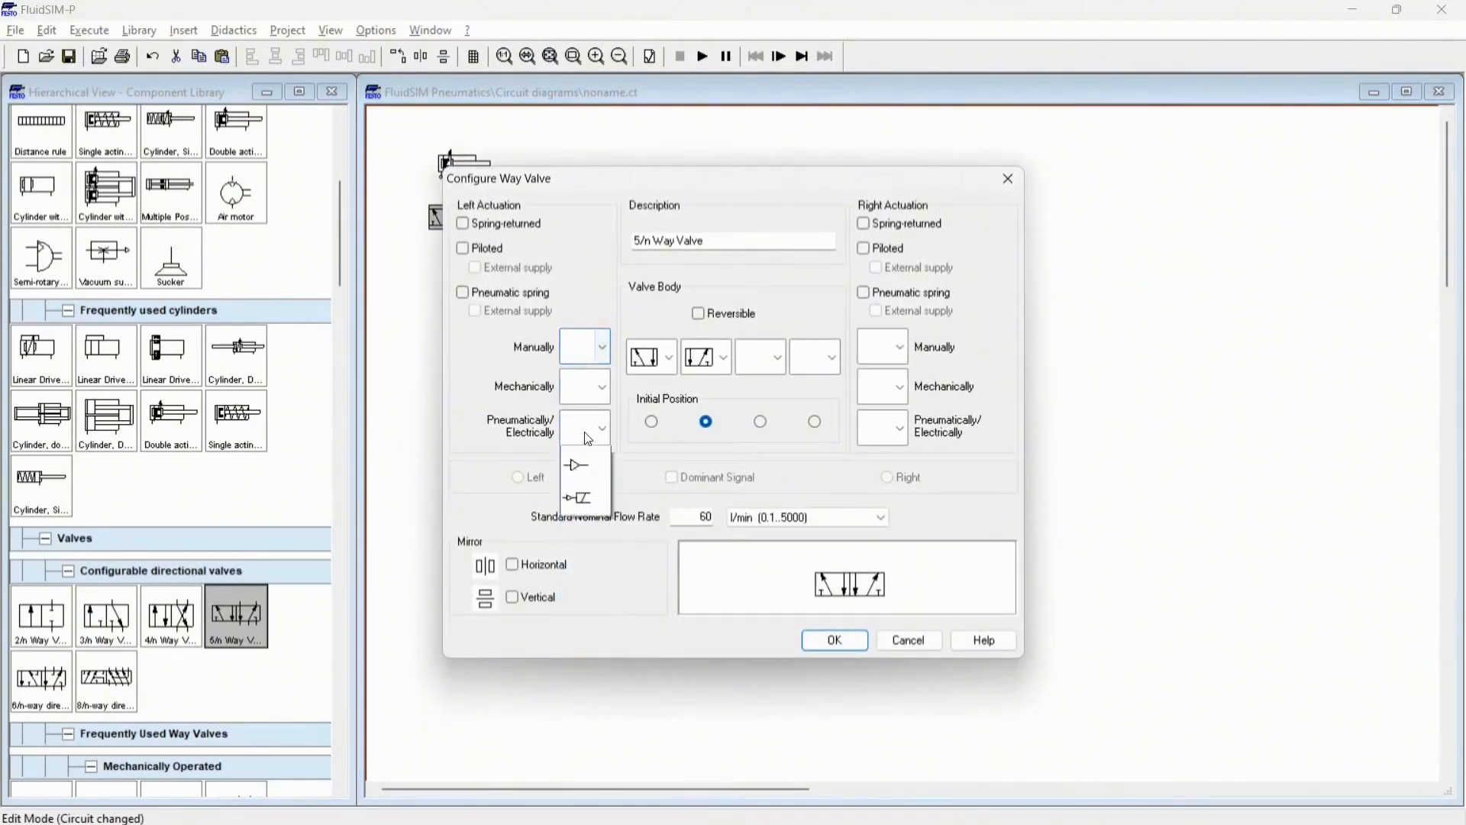
{"action": "left_click", "coordinate": [590, 522]}
{"action": "left_click", "coordinate": [891, 227]}
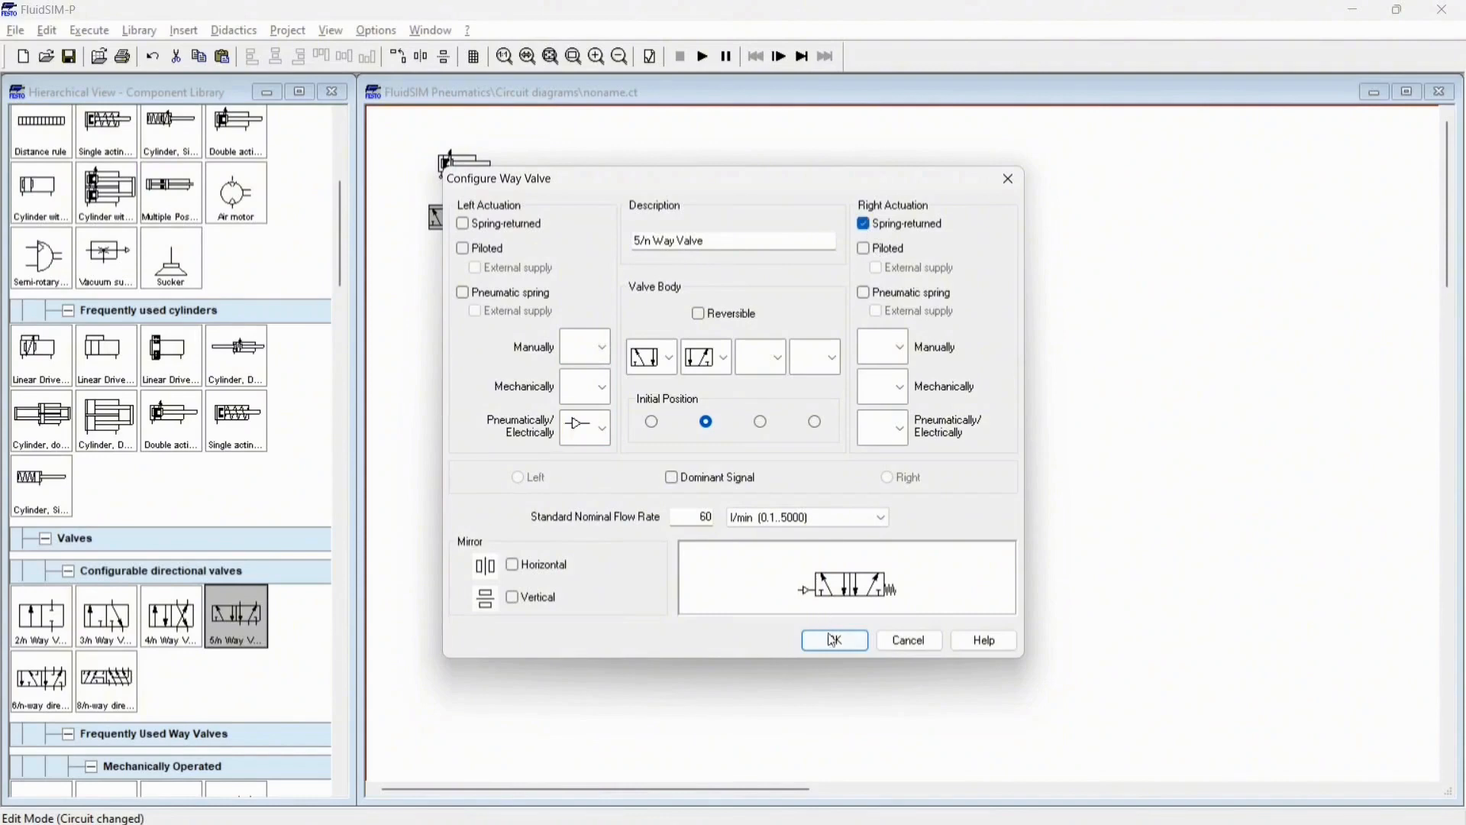
{"action": "left_click", "coordinate": [833, 640]}
Step: Connect the double acting cylinder's two ports to ports 4 and 2 of the 5/n way valve
{"action": "left_click_drag", "start_coordinate": [390, 136], "coordinate": [423, 171]}
{"action": "left_click", "coordinate": [459, 166]}
{"action": "left_click", "coordinate": [481, 190]}
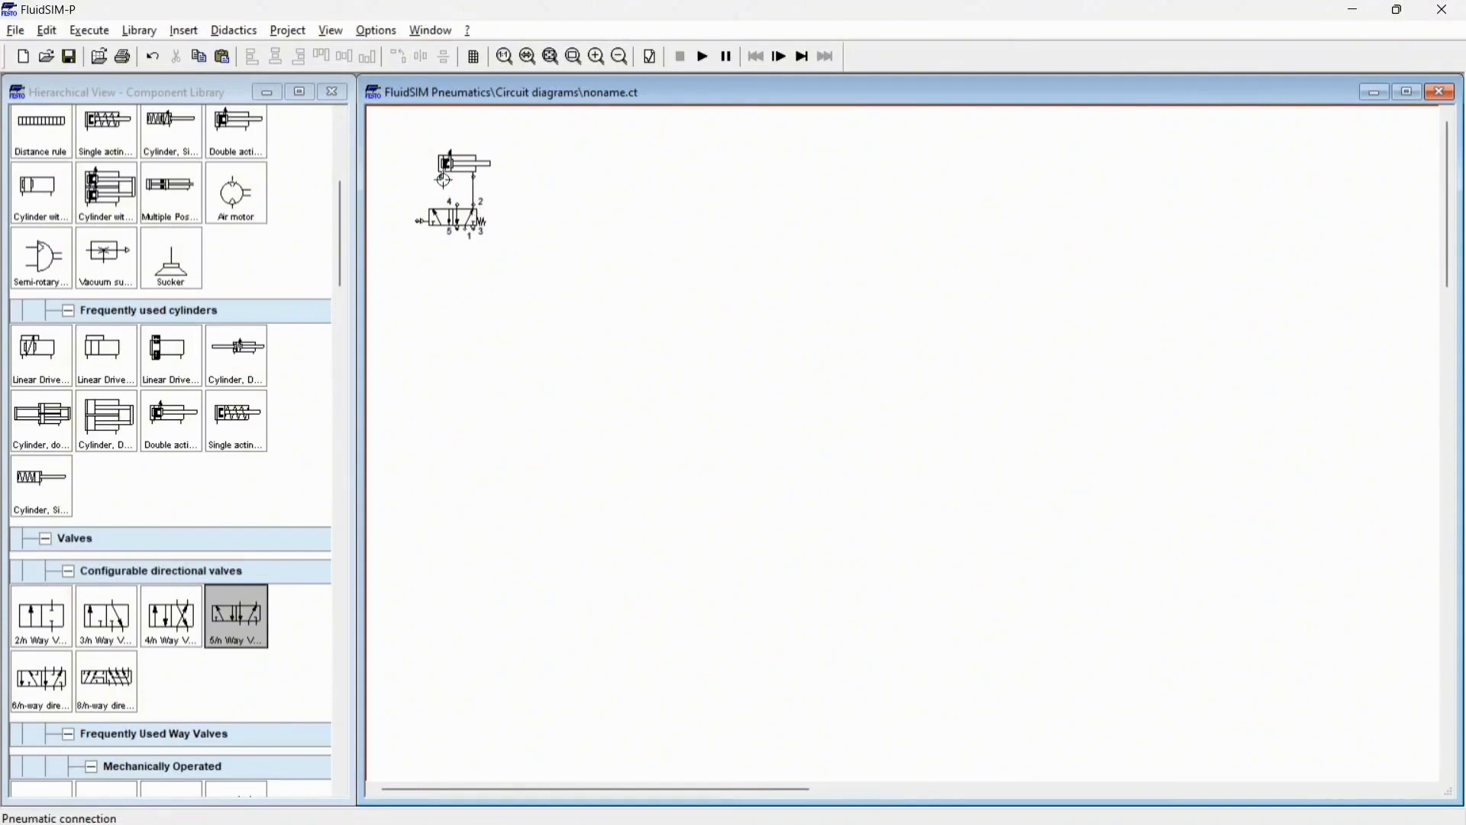
Step: Duplicate the connected cylinder and valve, and place the copy to the right, level with the original
{"action": "left_click_drag", "start_coordinate": [403, 150], "coordinate": [544, 280]}
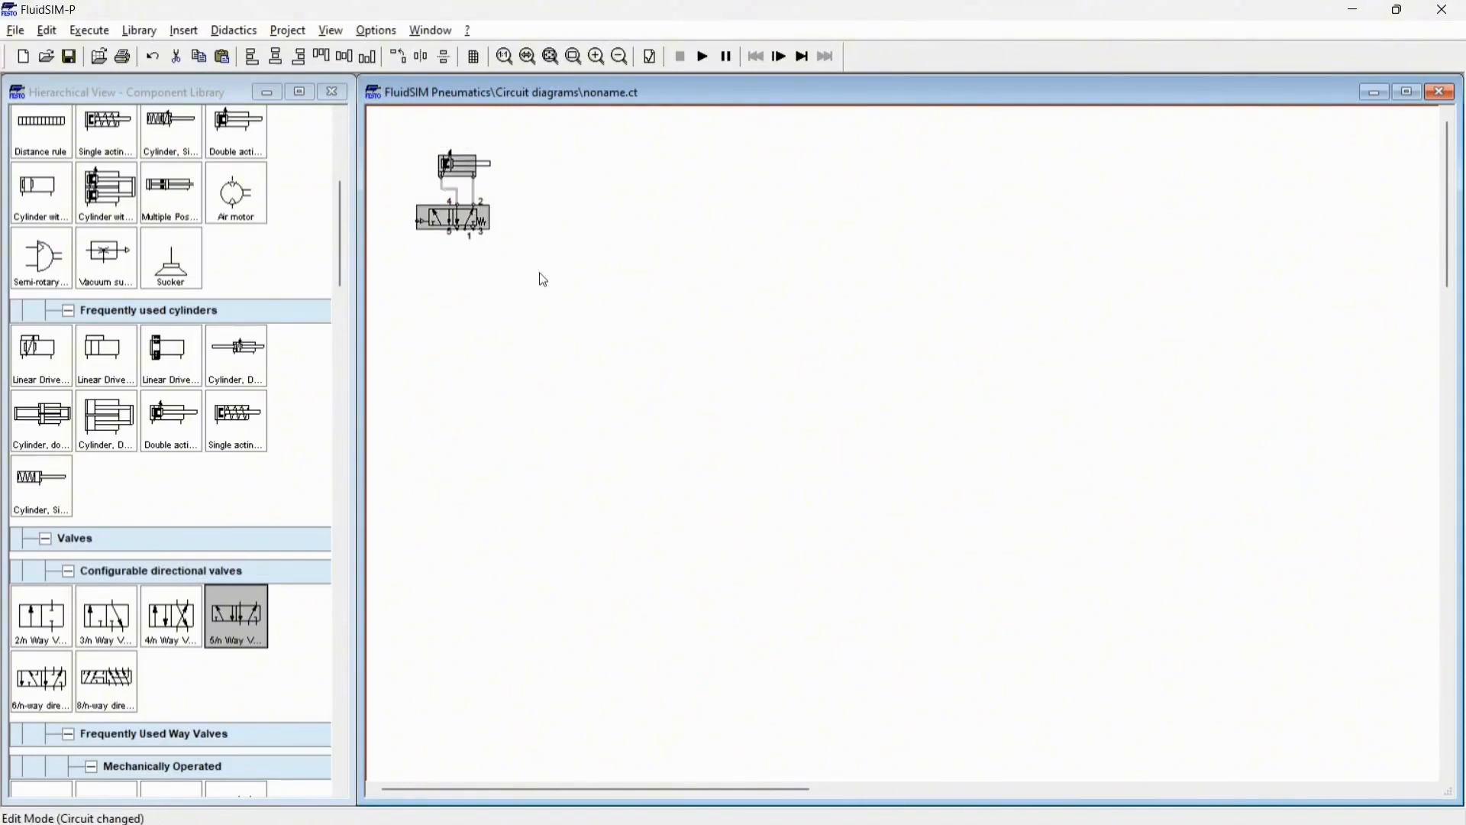
{"action": "key", "text": "ctrl+c"}
{"action": "key", "text": "ctrl+v"}
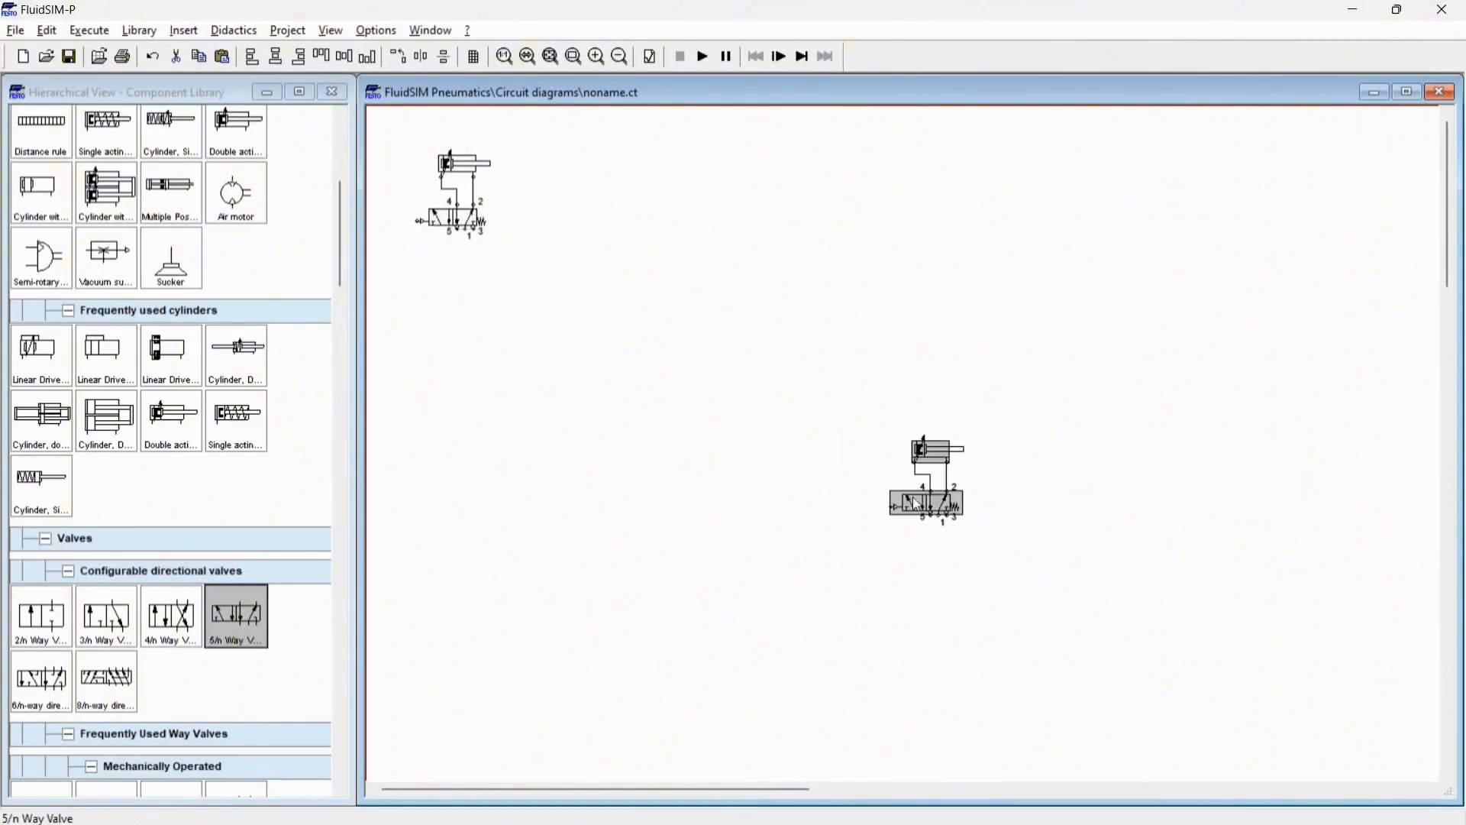
{"action": "left_click_drag", "start_coordinate": [915, 481], "coordinate": [508, 213]}
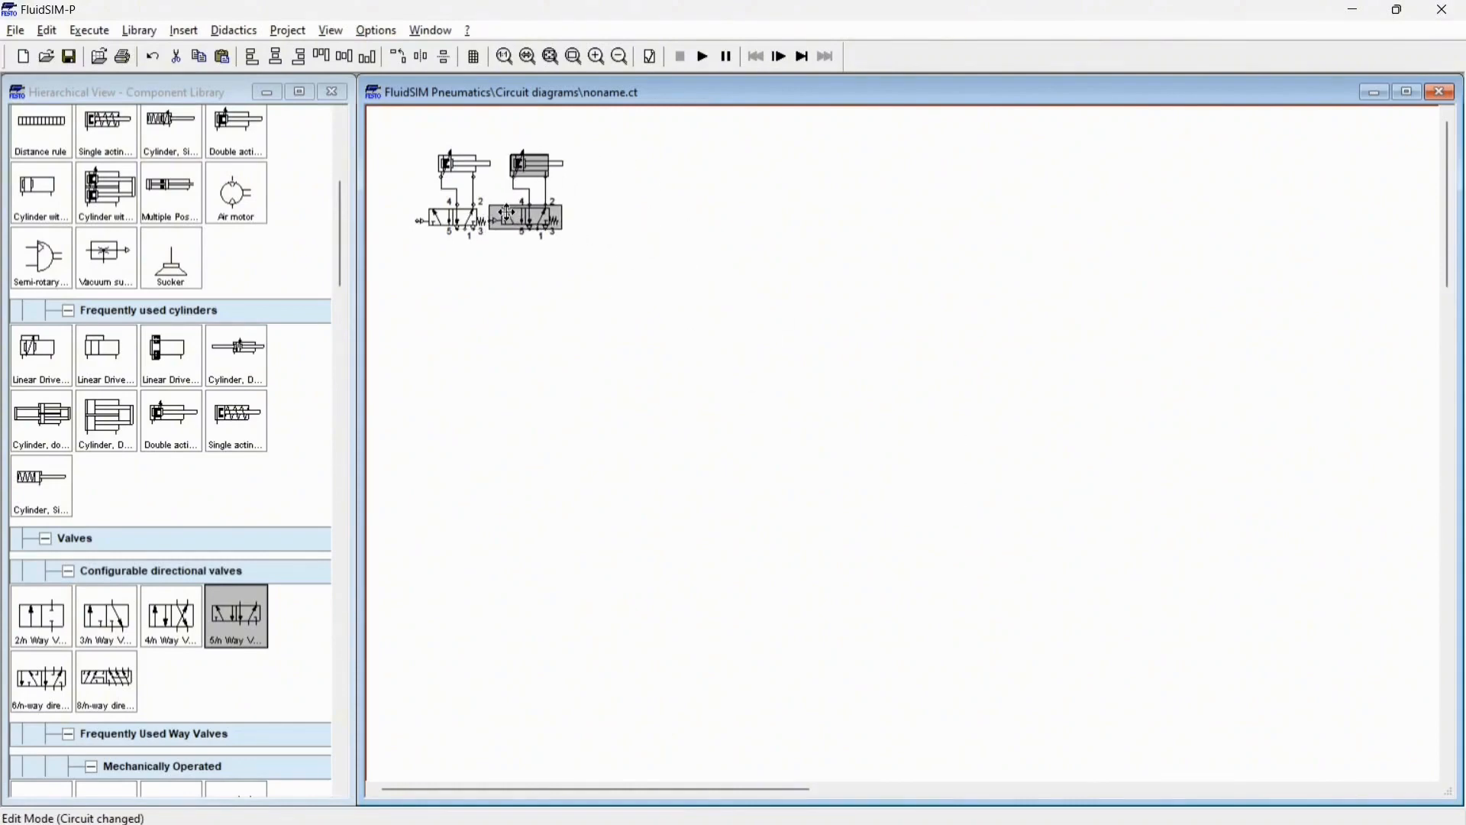
{"action": "left_click_drag", "start_coordinate": [612, 277], "coordinate": [633, 300]}
{"action": "left_click", "coordinate": [634, 309]}
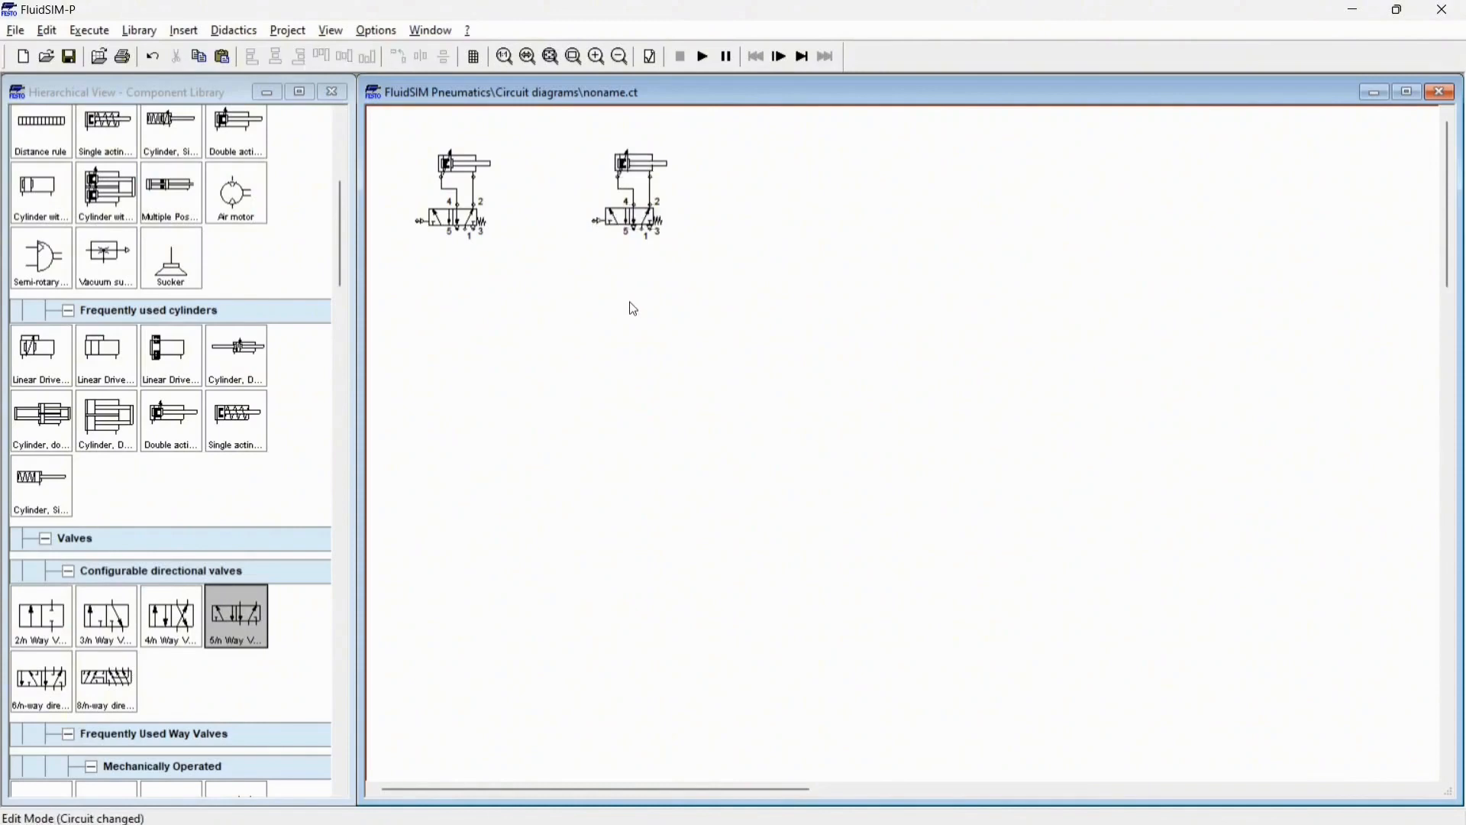
Step: Paste another copy of the cylinder and valve and align it to the right of the second pair
{"action": "key", "text": "ctrl+v"}
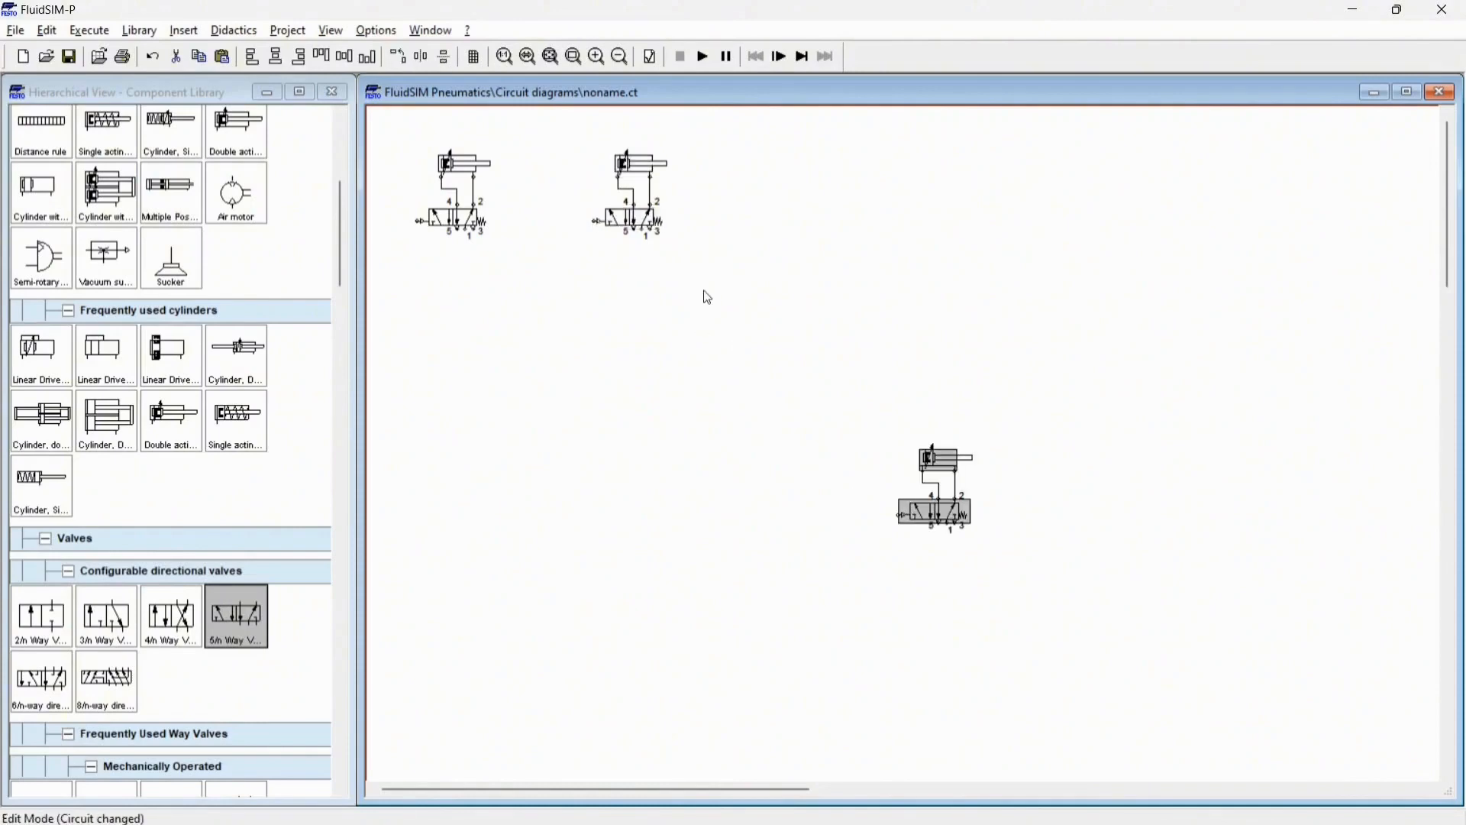
{"action": "left_click_drag", "start_coordinate": [932, 511], "coordinate": [703, 217]}
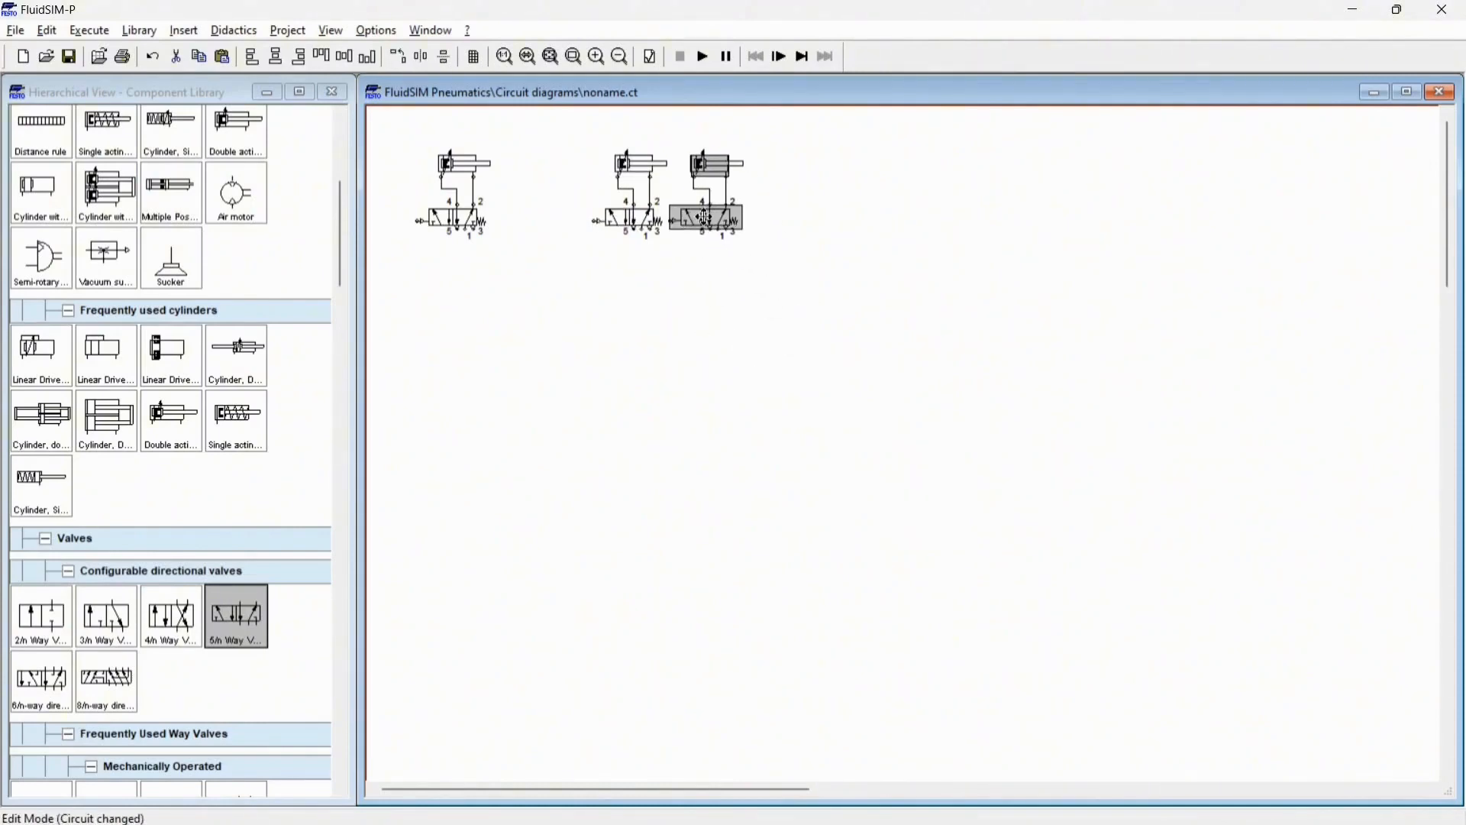
{"action": "key", "text": "Right"}
{"action": "key", "text": "Right"}
{"action": "key", "text": "Right"}
{"action": "key", "text": "Right"}
{"action": "key", "text": "Right"}
{"action": "key", "text": "Right"}
{"action": "key", "text": "Right"}
{"action": "key", "text": "Right"}
{"action": "key", "text": "Right"}
{"action": "key", "text": "Right"}
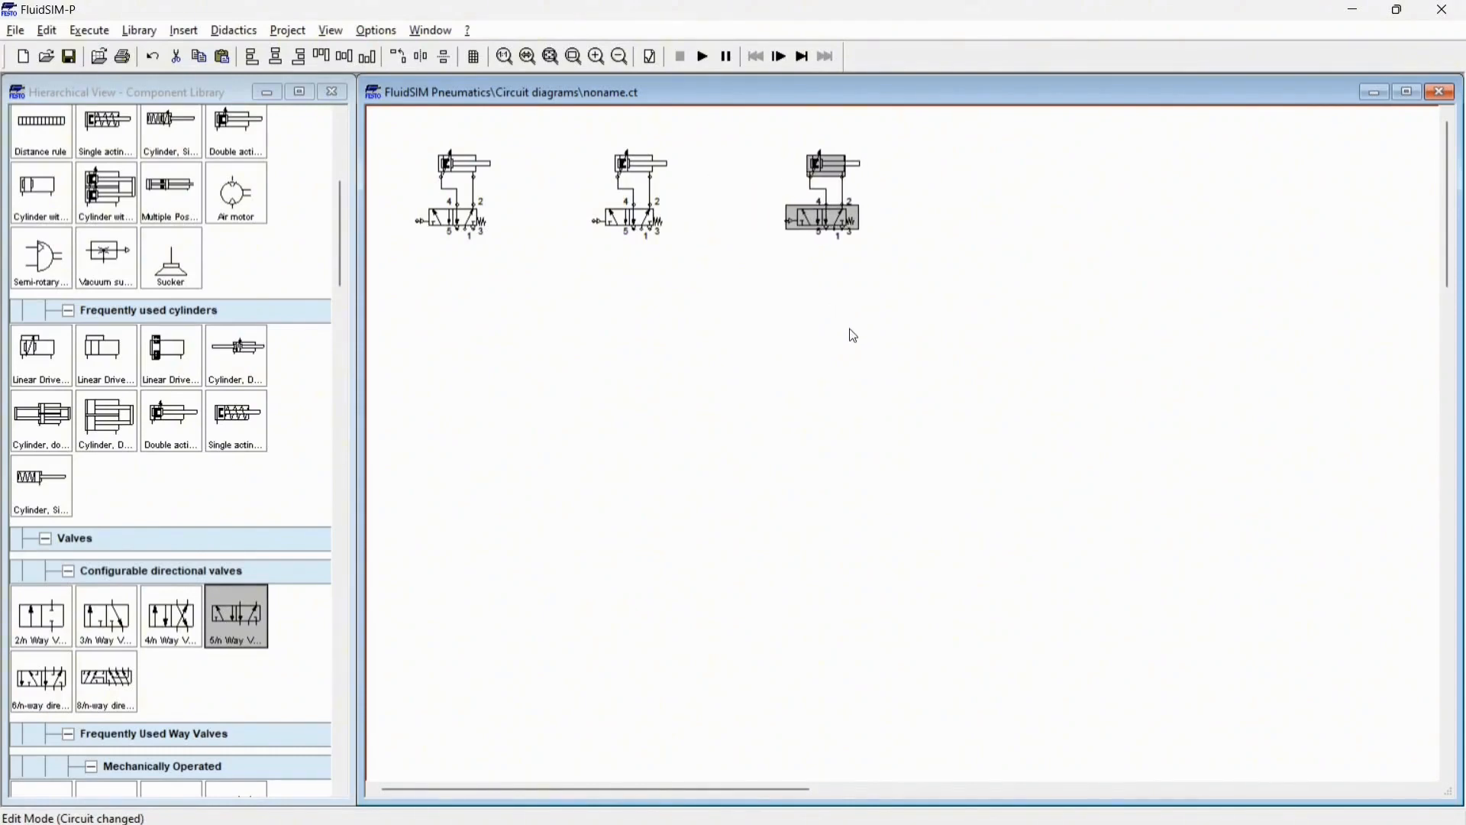
{"action": "left_click", "coordinate": [850, 331]}
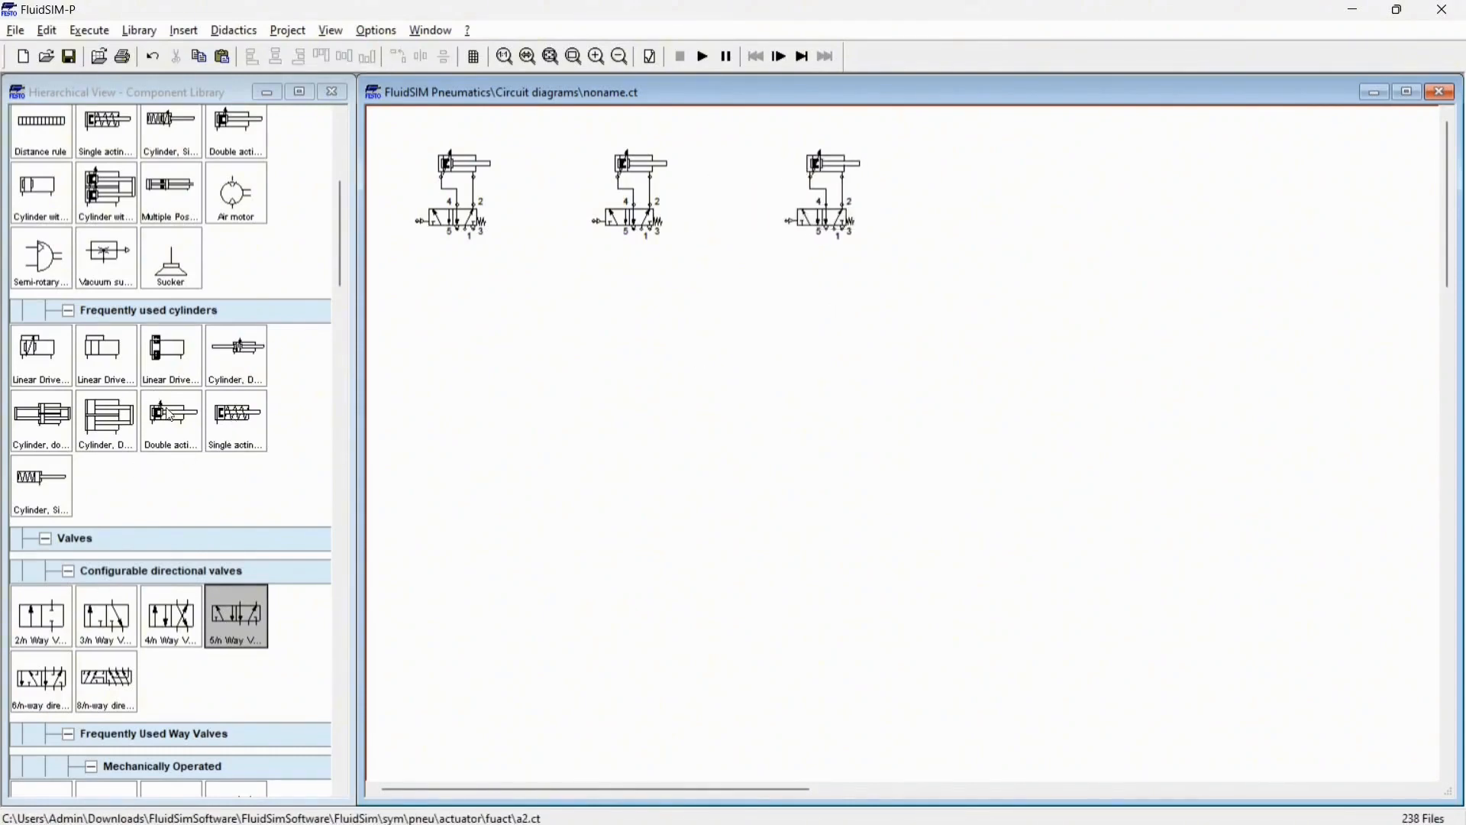
Step: Place a single acting cylinder to the right of the third double acting cylinder, aligned with the cylinder row
{"action": "left_click_drag", "start_coordinate": [229, 401], "coordinate": [926, 164]}
{"action": "key", "text": "Down"}
{"action": "key", "text": "Down"}
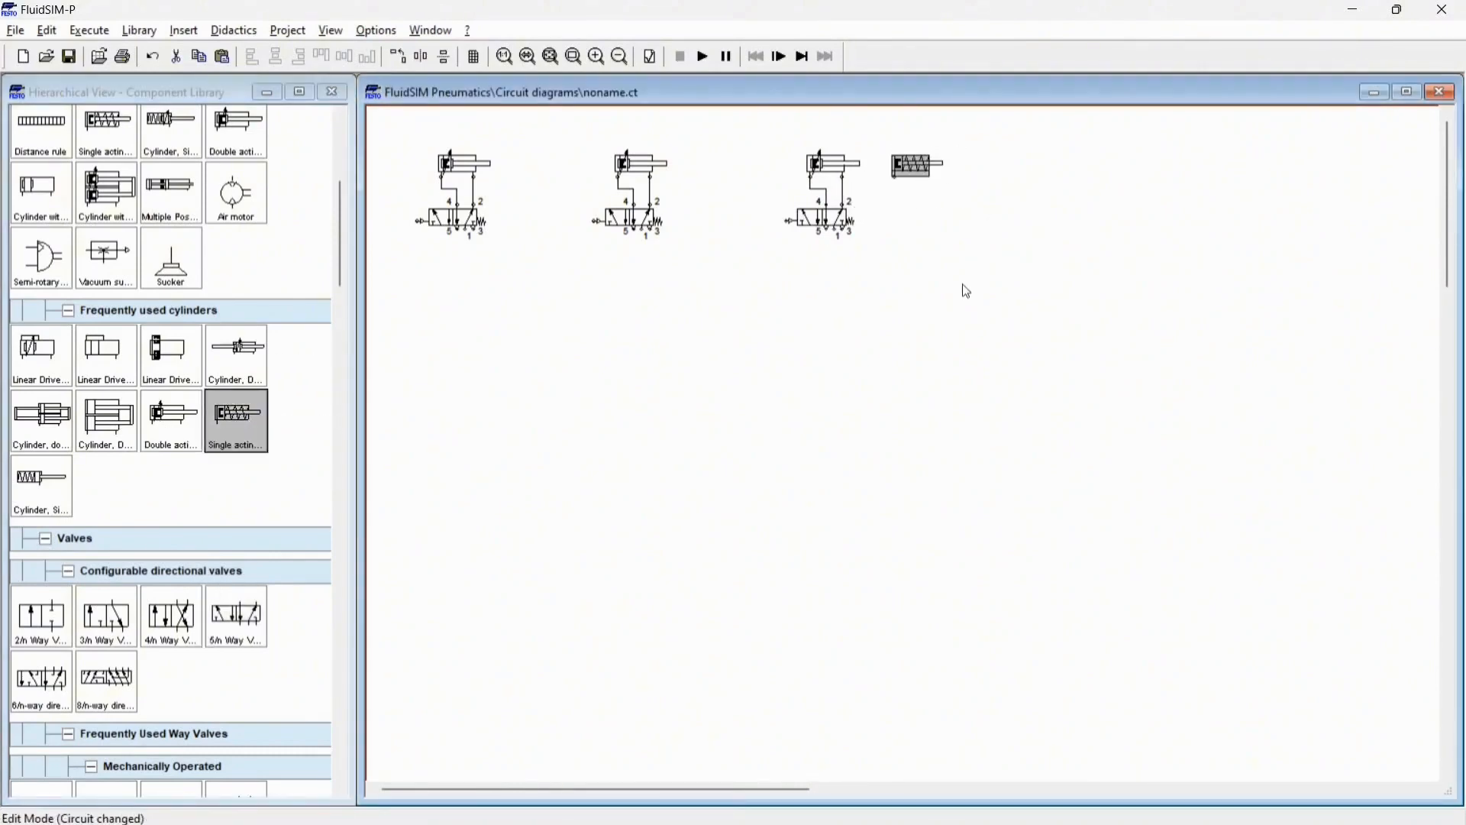
{"action": "key", "text": "Right"}
{"action": "key", "text": "Right"}
{"action": "key", "text": "Right"}
{"action": "key", "text": "Right"}
{"action": "key", "text": "Right"}
{"action": "key", "text": "Right"}
{"action": "key", "text": "Right"}
{"action": "key", "text": "Right"}
{"action": "key", "text": "Right"}
{"action": "key", "text": "Right"}
{"action": "key", "text": "Right"}
{"action": "key", "text": "Right"}
{"action": "key", "text": "Right"}
{"action": "key", "text": "Right"}
{"action": "key", "text": "Right"}
{"action": "key", "text": "Right"}
{"action": "key", "text": "Right"}
{"action": "key", "text": "Right"}
{"action": "key", "text": "Right"}
{"action": "key", "text": "Right"}
{"action": "key", "text": "Right"}
{"action": "key", "text": "Right"}
{"action": "key", "text": "Right"}
{"action": "key", "text": "Right"}
{"action": "key", "text": "Right"}
{"action": "key", "text": "Right"}
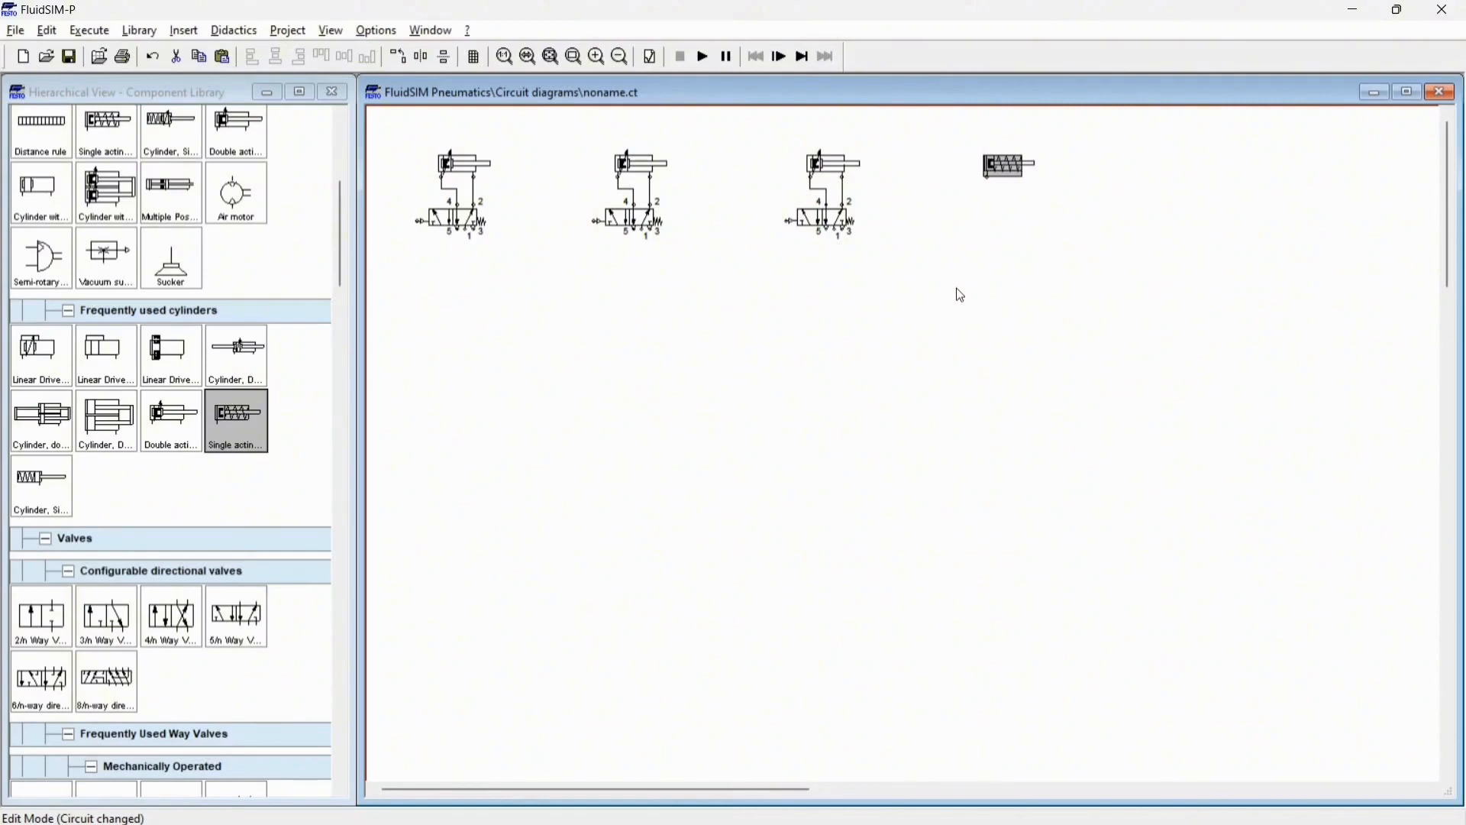
{"action": "left_click", "coordinate": [982, 436]}
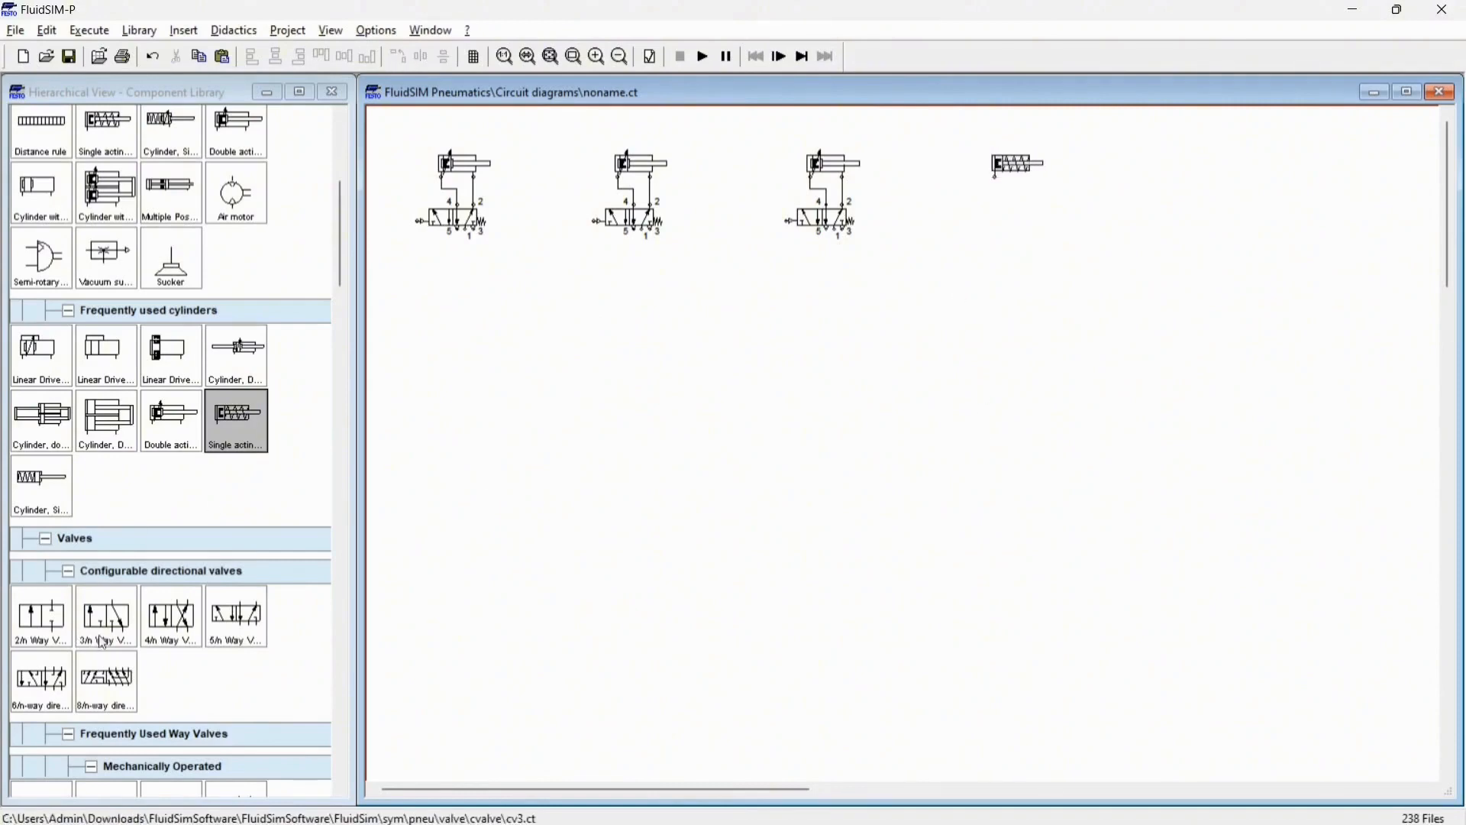
Step: Place a 3/n way valve below the single acting cylinder, with port 2 lined up with the cylinder port
{"action": "left_click_drag", "start_coordinate": [106, 617], "coordinate": [901, 222]}
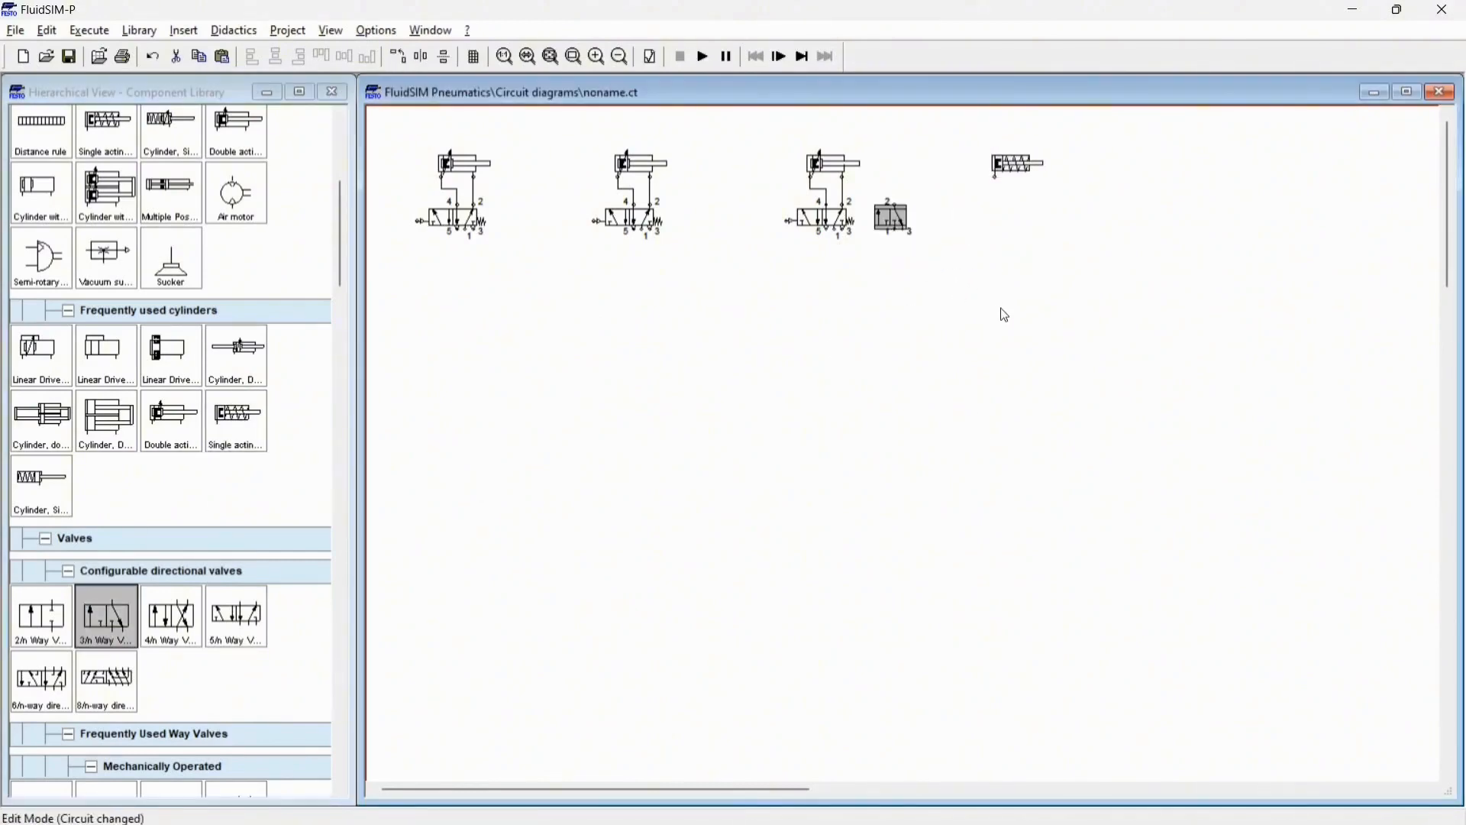
{"action": "key", "text": "Right"}
{"action": "key", "text": "Right"}
{"action": "key", "text": "Right"}
{"action": "key", "text": "Right"}
{"action": "key", "text": "Right"}
{"action": "key", "text": "Right"}
{"action": "key", "text": "Right"}
{"action": "key", "text": "Right"}
{"action": "key", "text": "Right"}
{"action": "key", "text": "Right"}
{"action": "key", "text": "Right"}
{"action": "key", "text": "Right"}
{"action": "key", "text": "Right"}
{"action": "key", "text": "Right"}
{"action": "key", "text": "Right"}
{"action": "key", "text": "Right"}
{"action": "key", "text": "Right"}
{"action": "key", "text": "Right"}
{"action": "key", "text": "Right"}
{"action": "key", "text": "Right"}
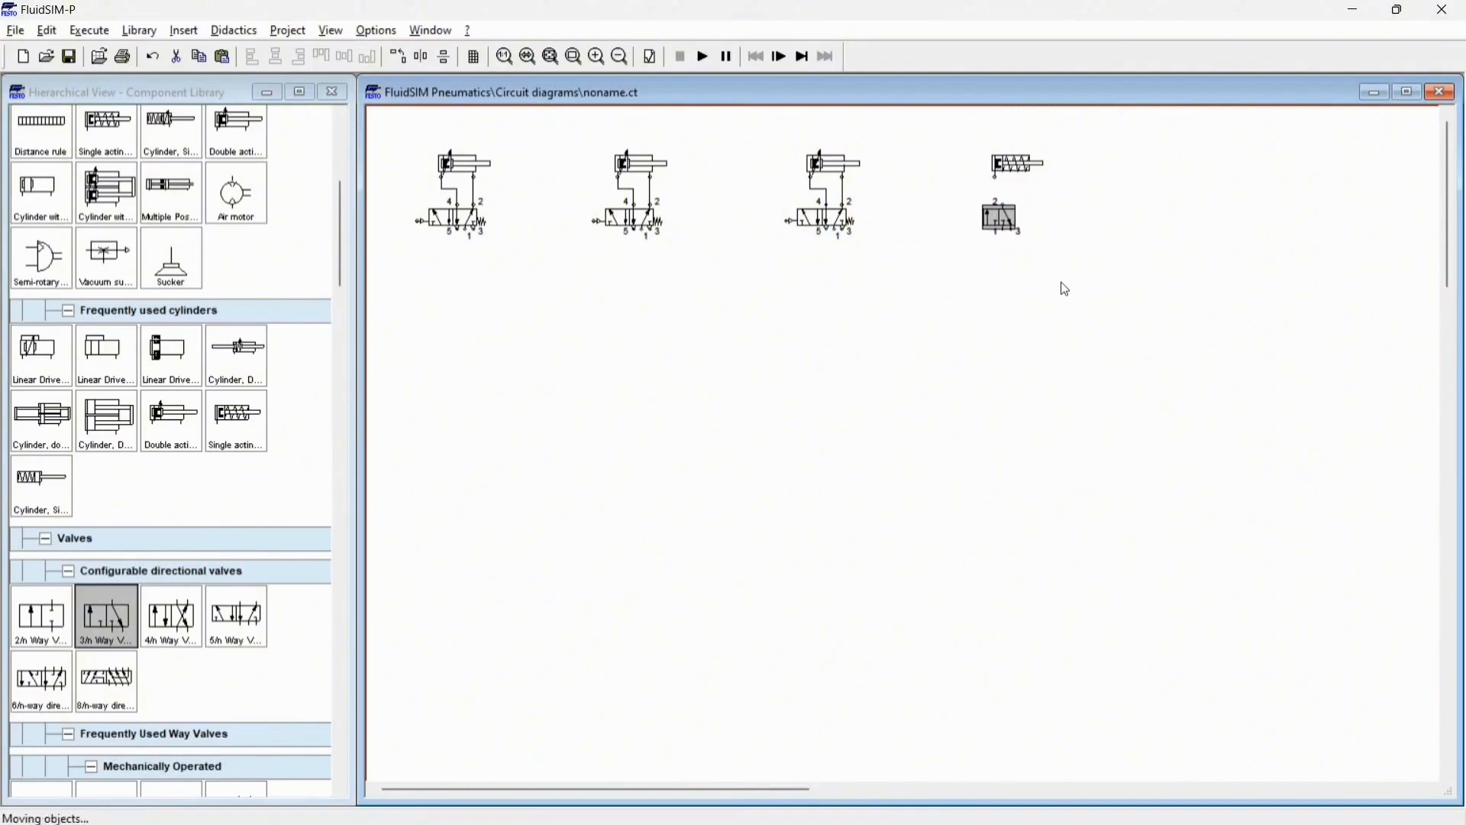
{"action": "left_click", "coordinate": [1063, 288]}
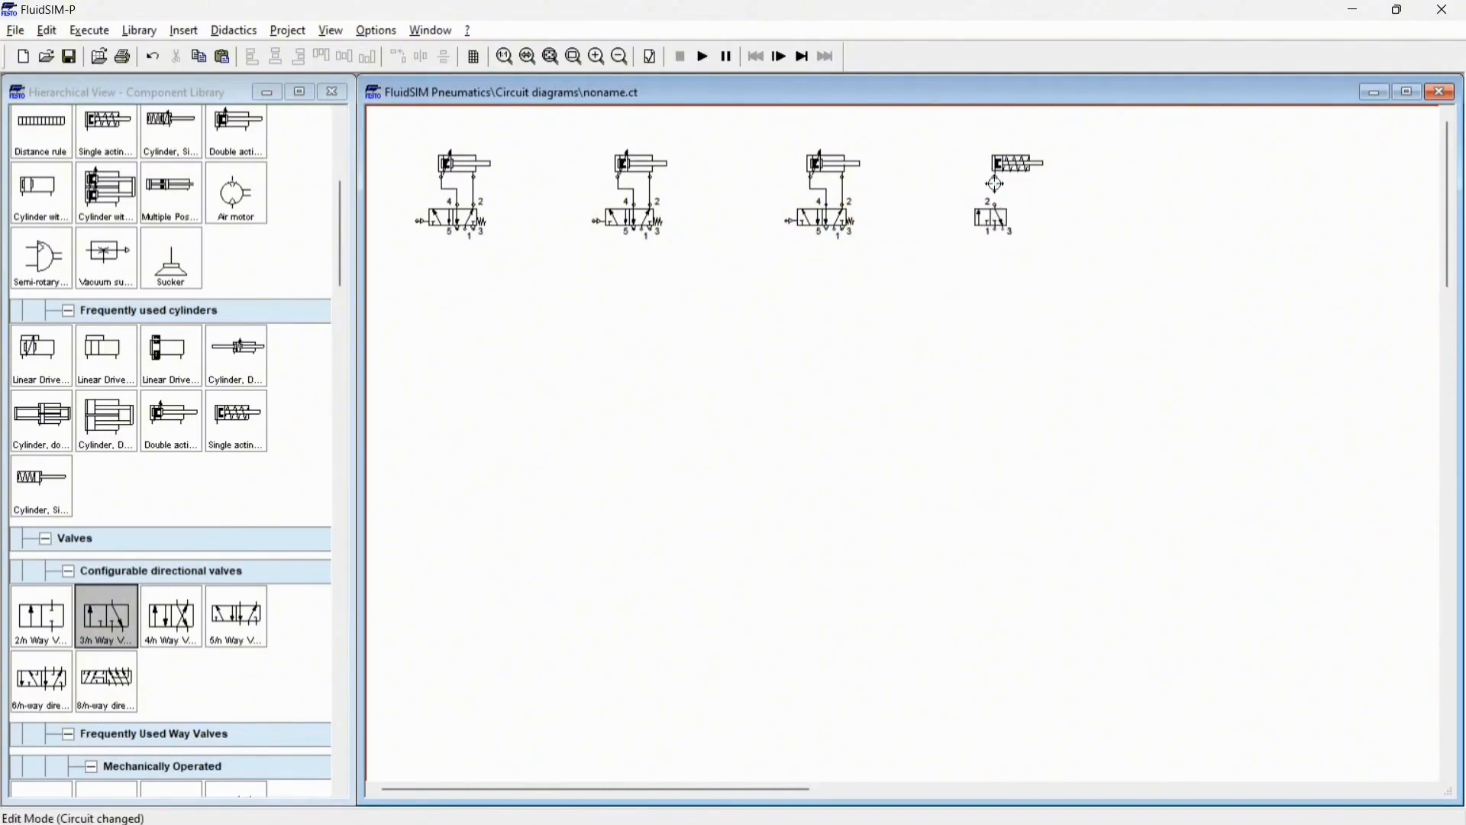
Step: Connect port 2 of the 3/n way valve to the single acting cylinder and configure pneumatic left actuation with a spring-returned right actuation
{"action": "double_click", "coordinate": [993, 218]}
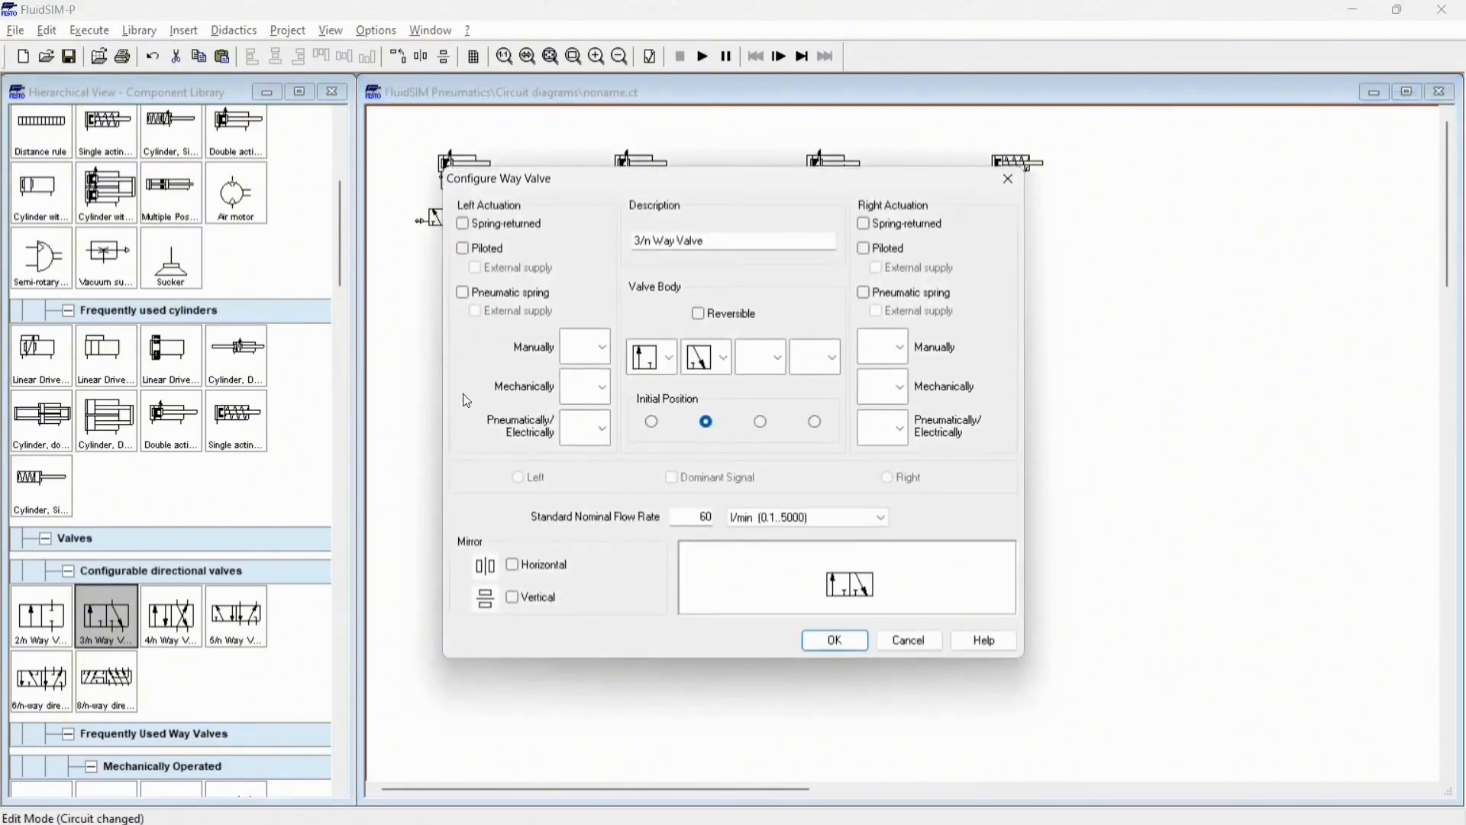
{"action": "left_click", "coordinate": [590, 428]}
{"action": "left_click", "coordinate": [585, 470]}
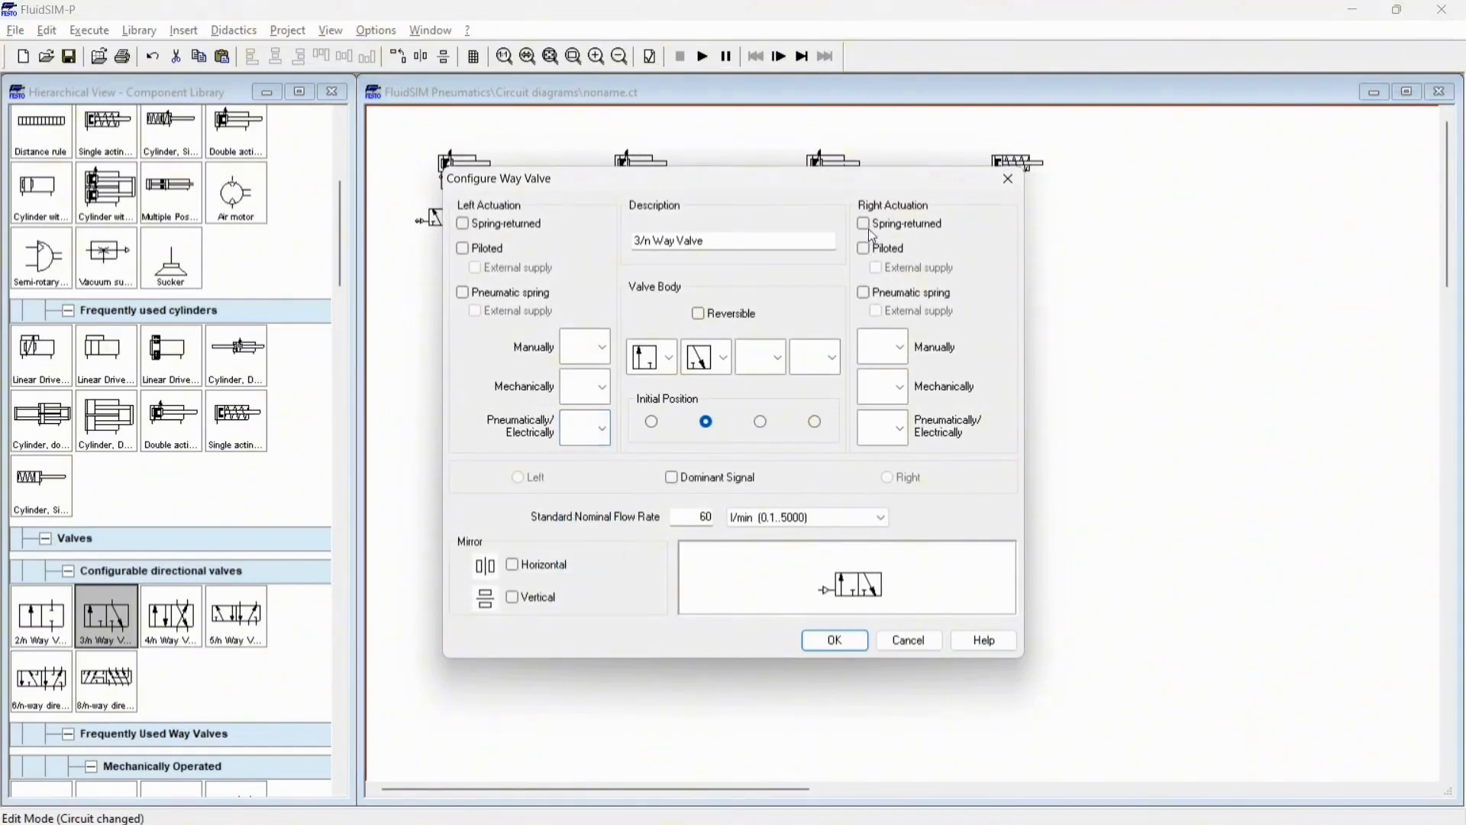
{"action": "left_click", "coordinate": [864, 223]}
{"action": "left_click", "coordinate": [849, 639]}
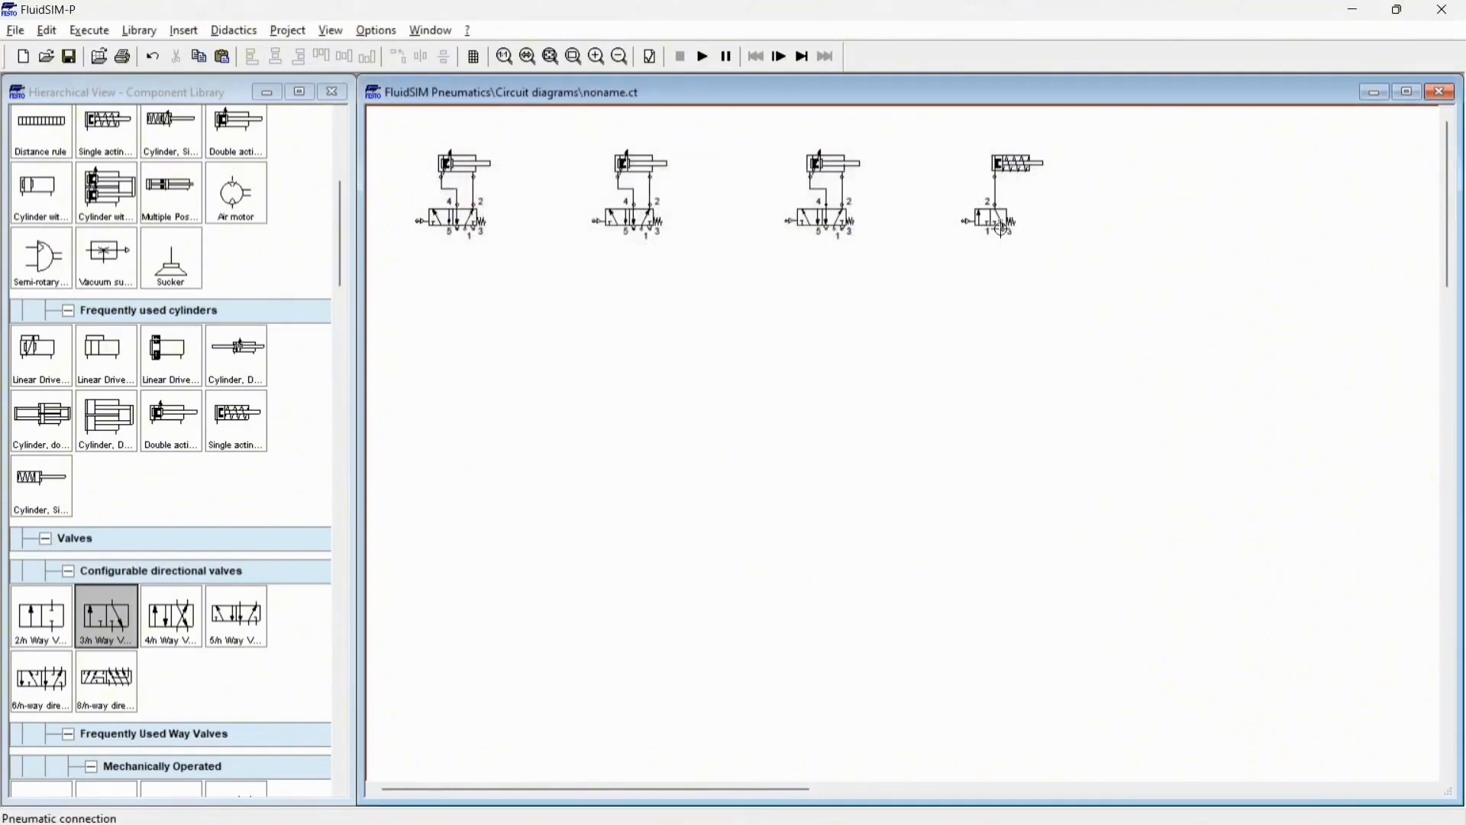
Step: Give port 3 of the 3/n way valve the plain triangle exhaust terminator
{"action": "double_click", "coordinate": [1005, 232]}
{"action": "left_click", "coordinate": [740, 470]}
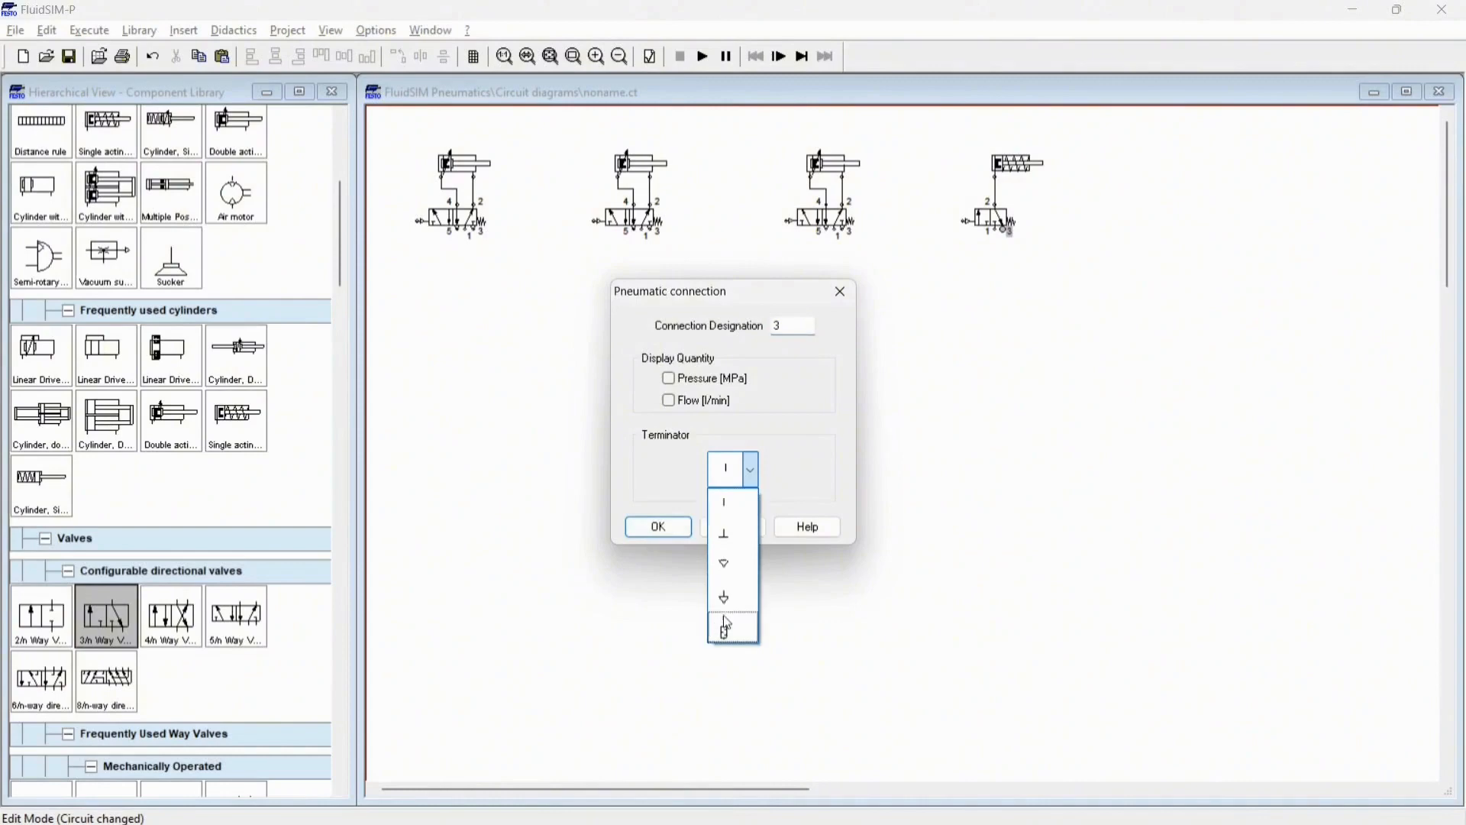
{"action": "left_click", "coordinate": [729, 569]}
{"action": "left_click", "coordinate": [658, 527]}
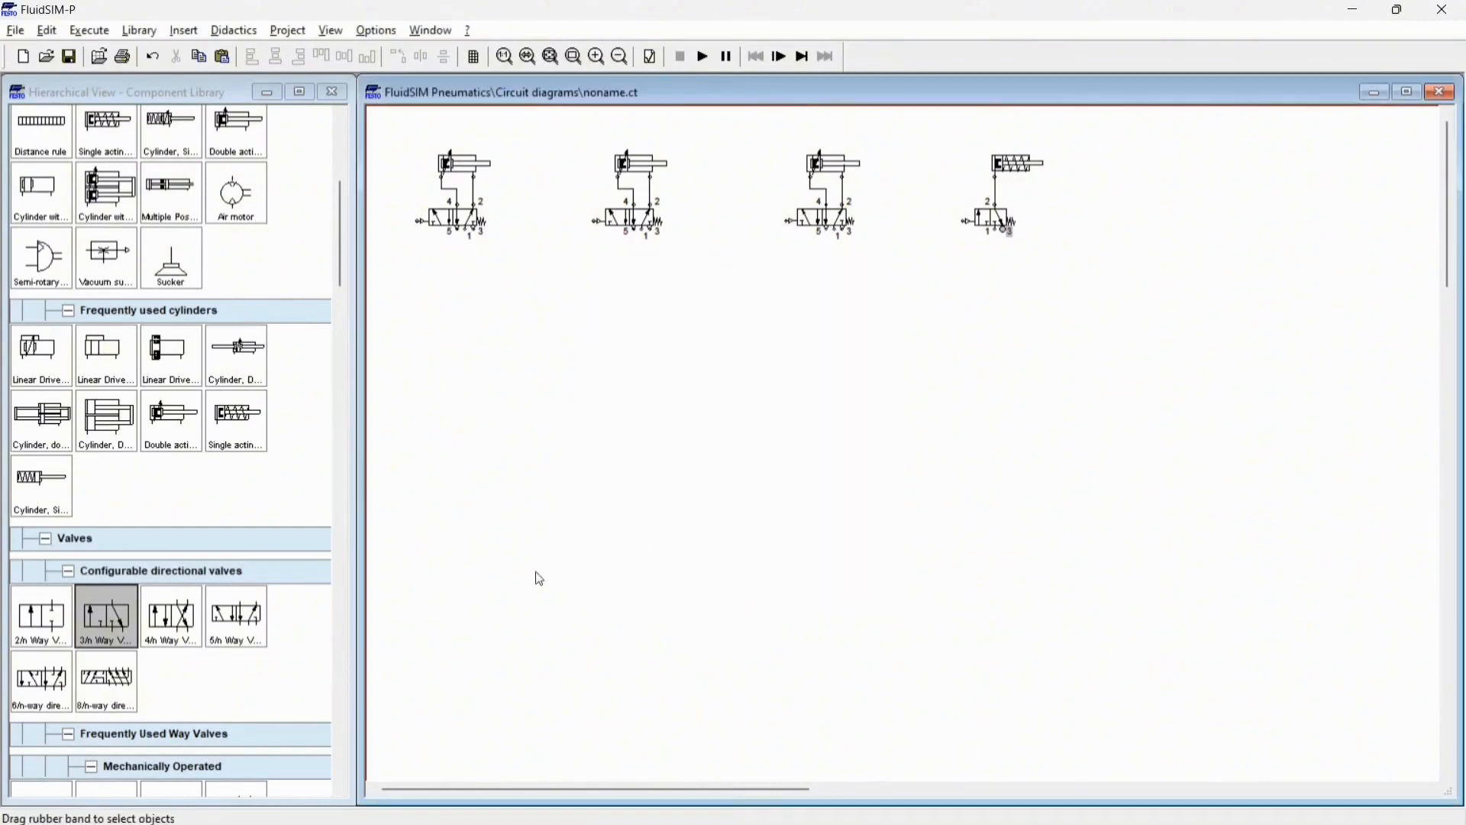
Step: Place a compressed air supply below the circuit, with a horizontal air pressure reservoir and a simplified air service unit stacked above it
{"action": "scroll", "coordinate": [179, 649], "scroll_direction": "down", "scroll_amount": 5}
{"action": "scroll", "coordinate": [170, 612], "scroll_direction": "up", "scroll_amount": 11}
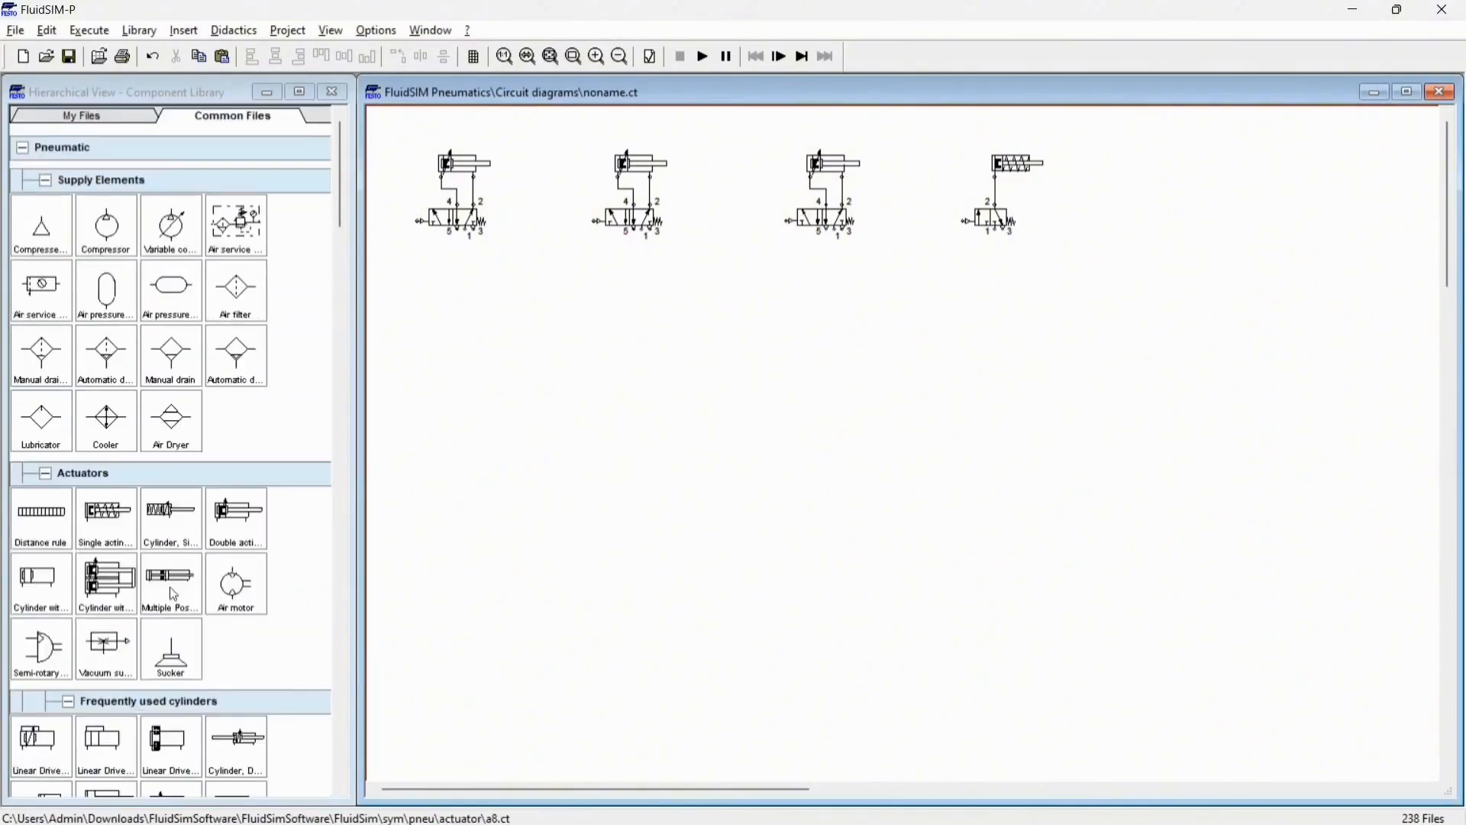
{"action": "left_click_drag", "start_coordinate": [42, 225], "coordinate": [787, 733]}
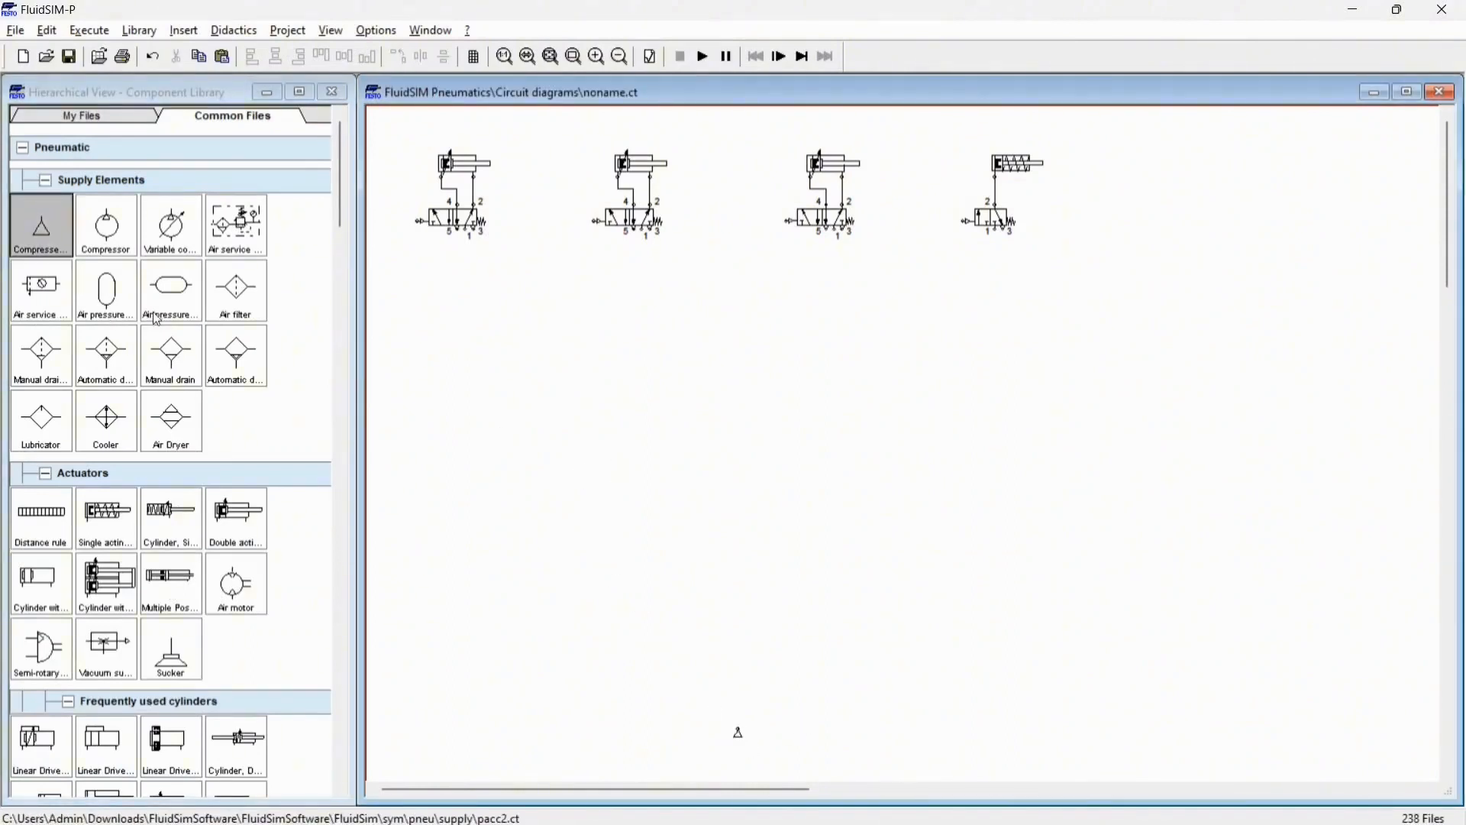
{"action": "left_click_drag", "start_coordinate": [157, 320], "coordinate": [735, 701]}
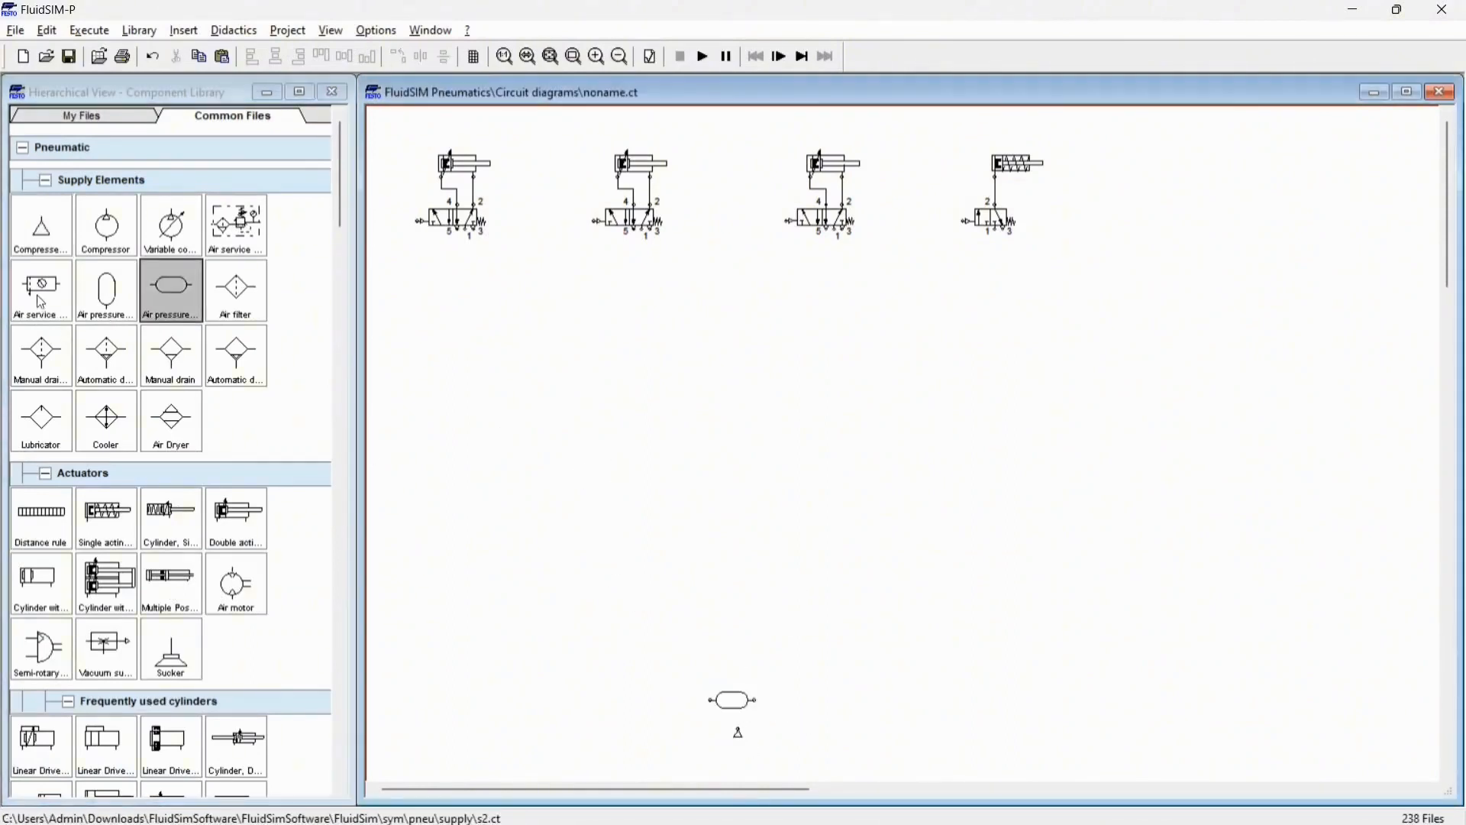
{"action": "left_click_drag", "start_coordinate": [42, 301], "coordinate": [723, 648]}
Step: Rotate the air pressure reservoir and the air service unit 90° each so that both stand vertically
{"action": "double_click", "coordinate": [734, 701]}
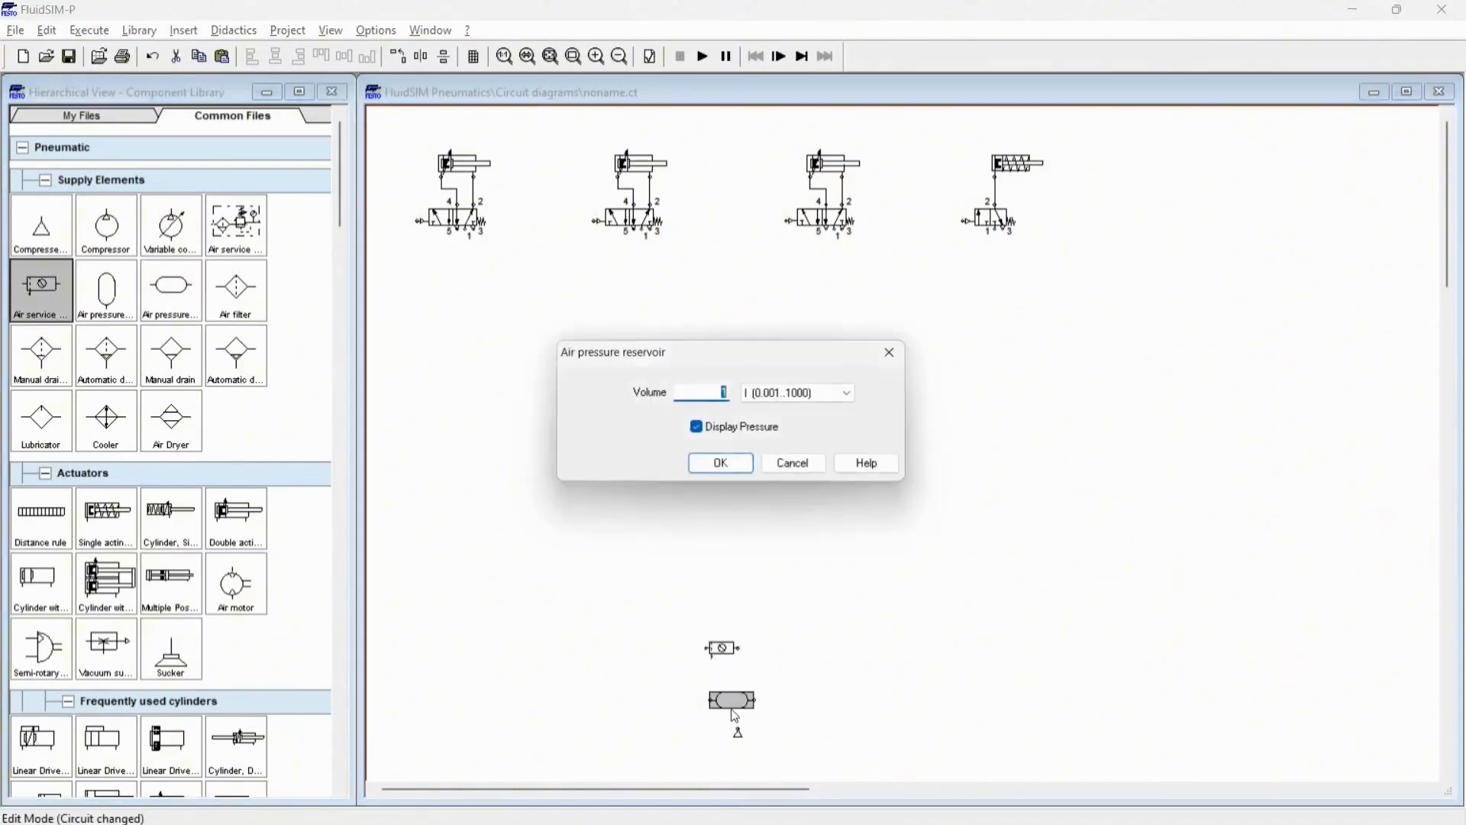
{"action": "left_click", "coordinate": [896, 352]}
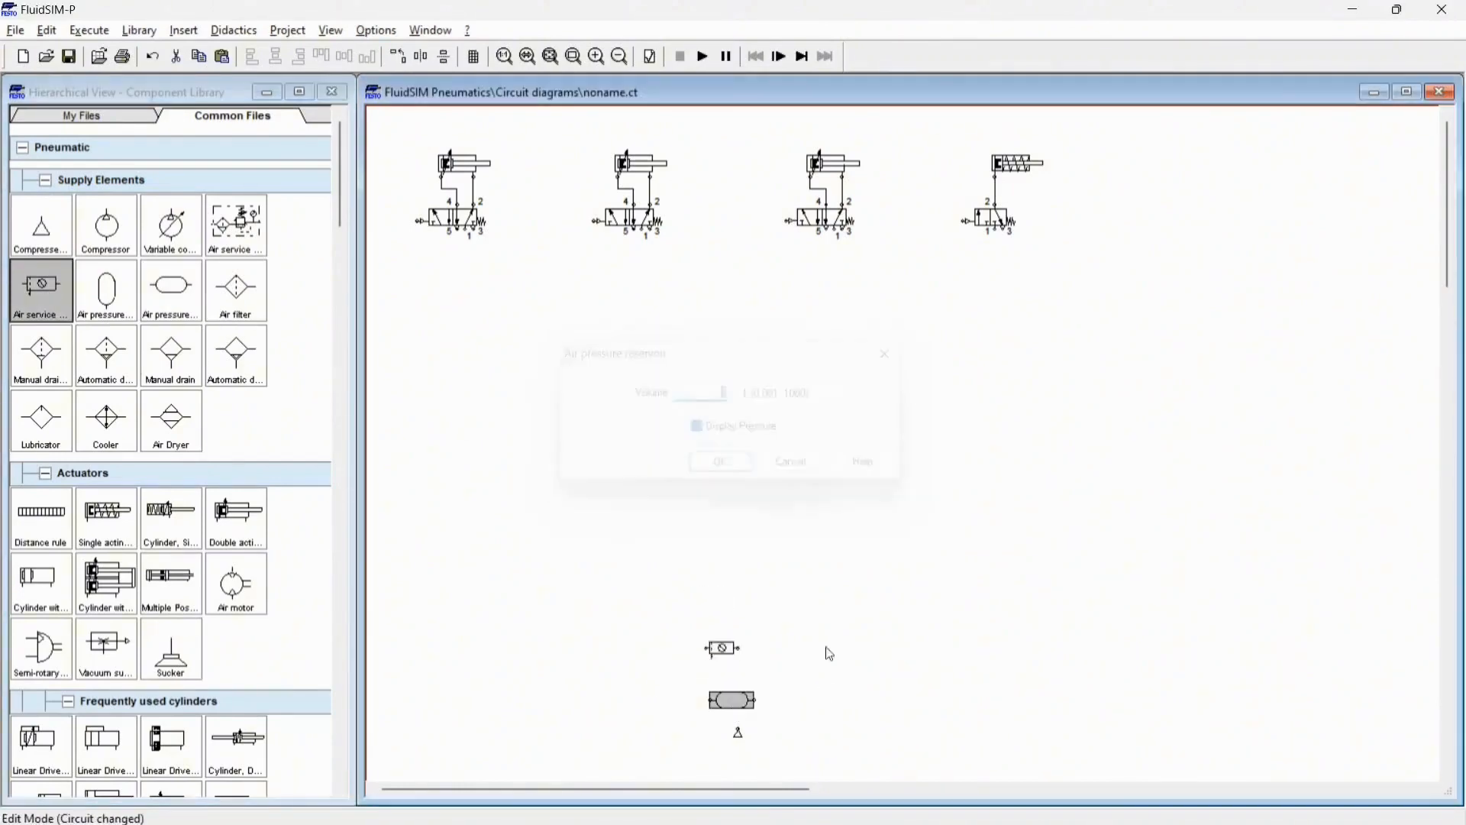
{"action": "right_click", "coordinate": [736, 702]}
{"action": "mouse_move", "coordinate": [809, 613]}
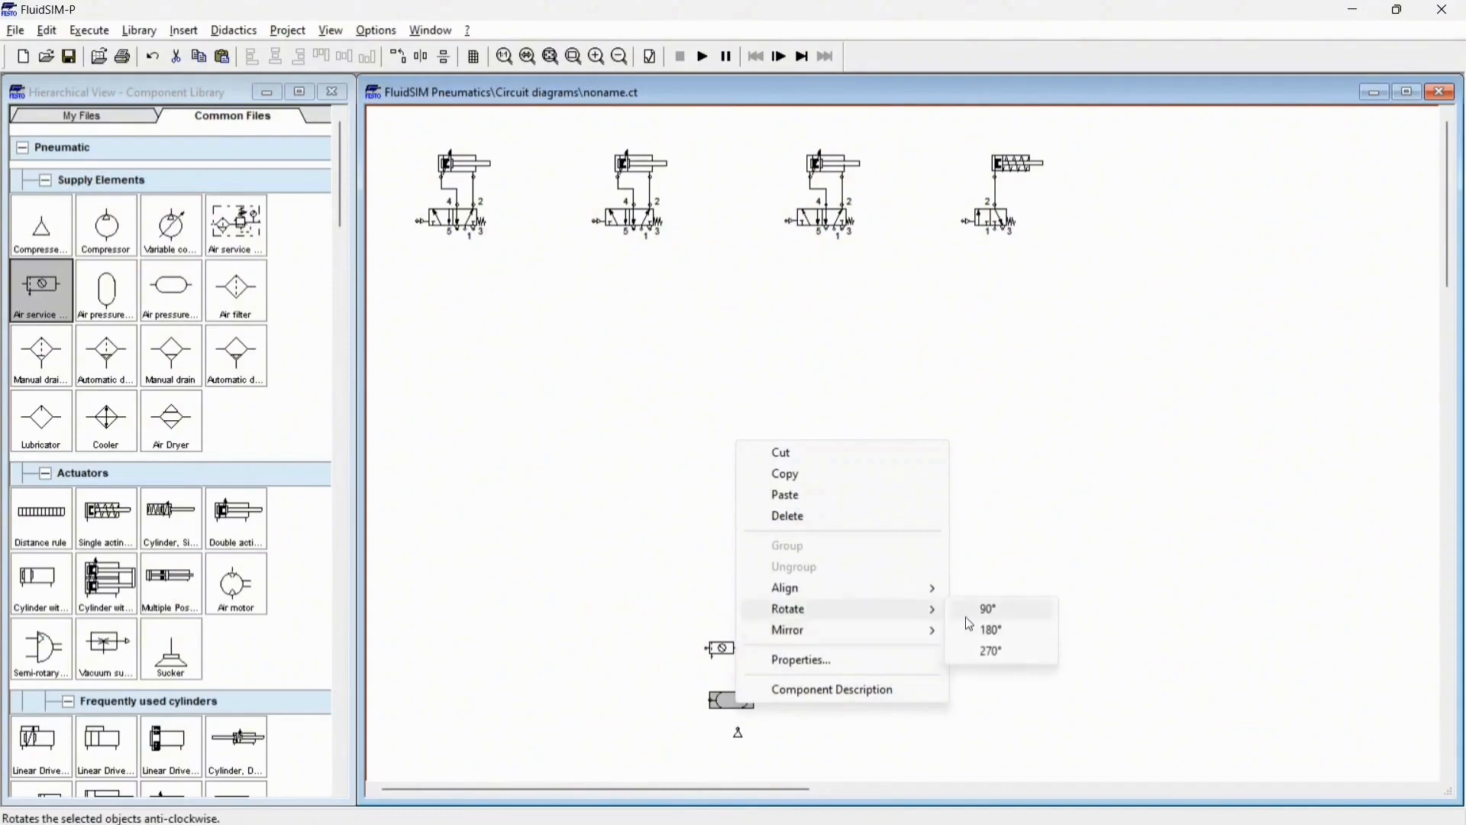
{"action": "left_click", "coordinate": [984, 609]}
{"action": "right_click", "coordinate": [729, 653]}
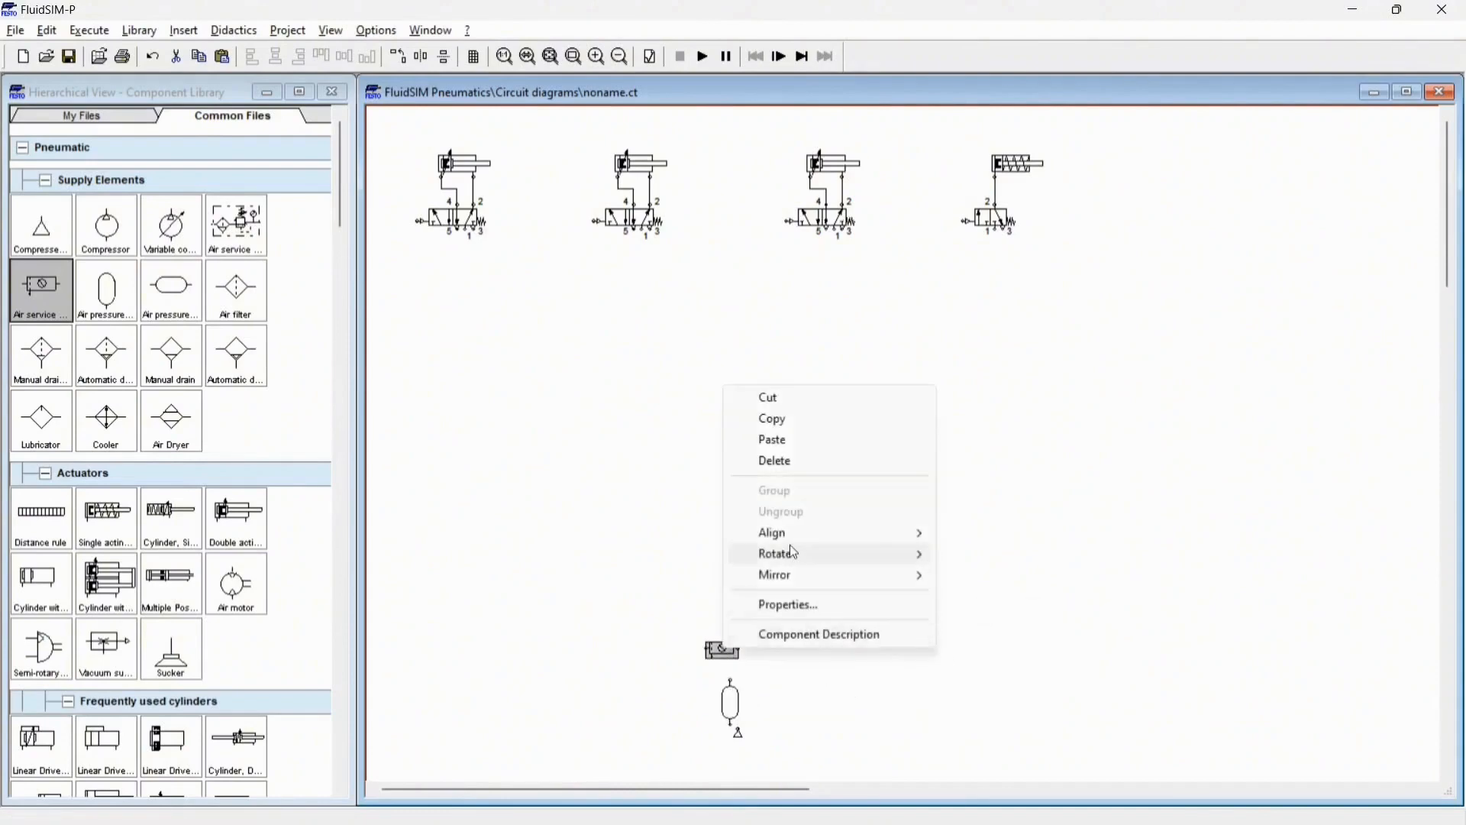
{"action": "mouse_move", "coordinate": [893, 555]}
{"action": "left_click", "coordinate": [952, 560]}
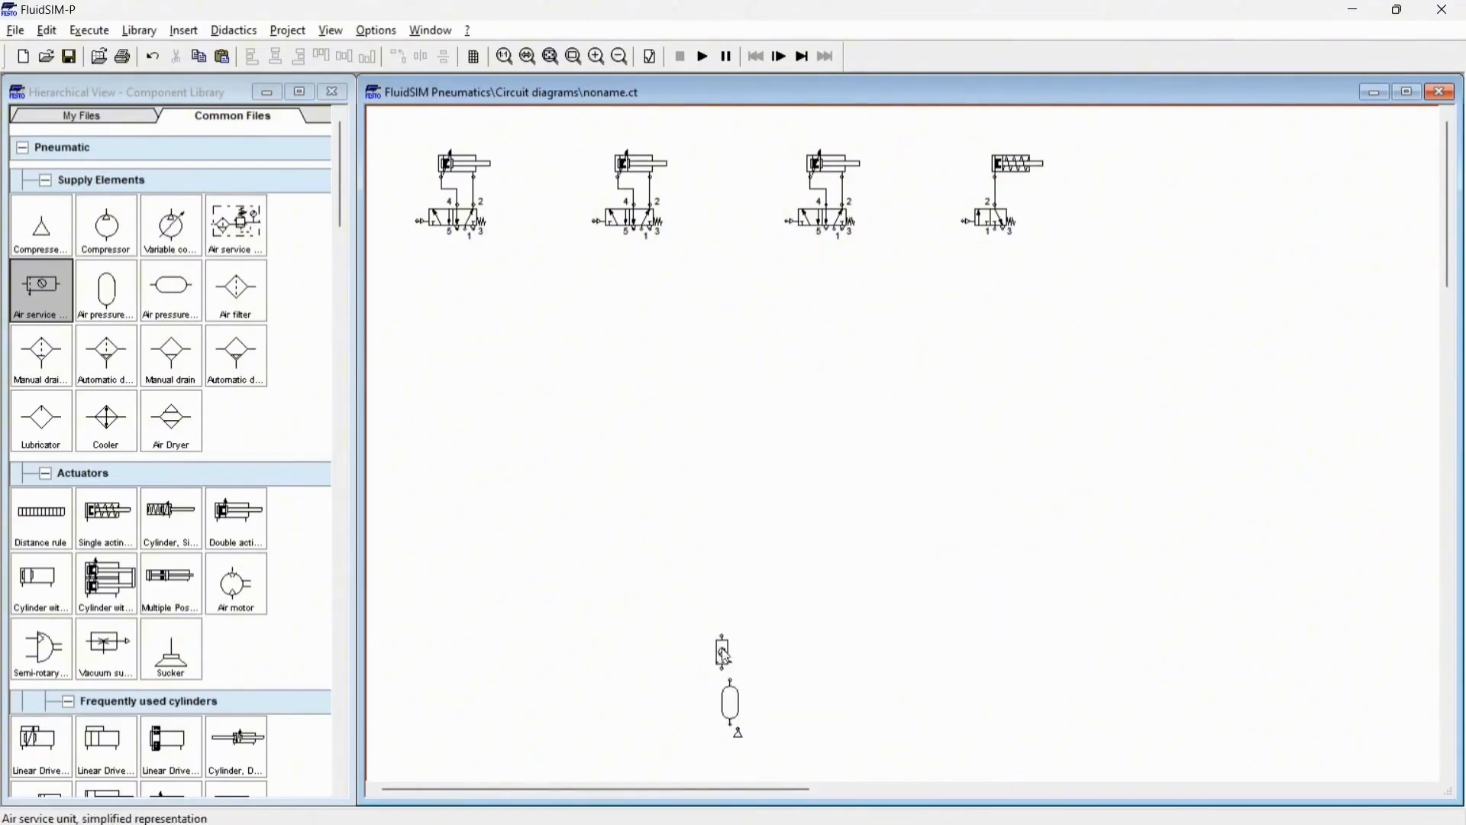
Step: Align the air pressure reservoir directly above the compressed air supply and connect the two
{"action": "left_click", "coordinate": [737, 704]}
{"action": "key", "text": "Up"}
{"action": "key", "text": "Up"}
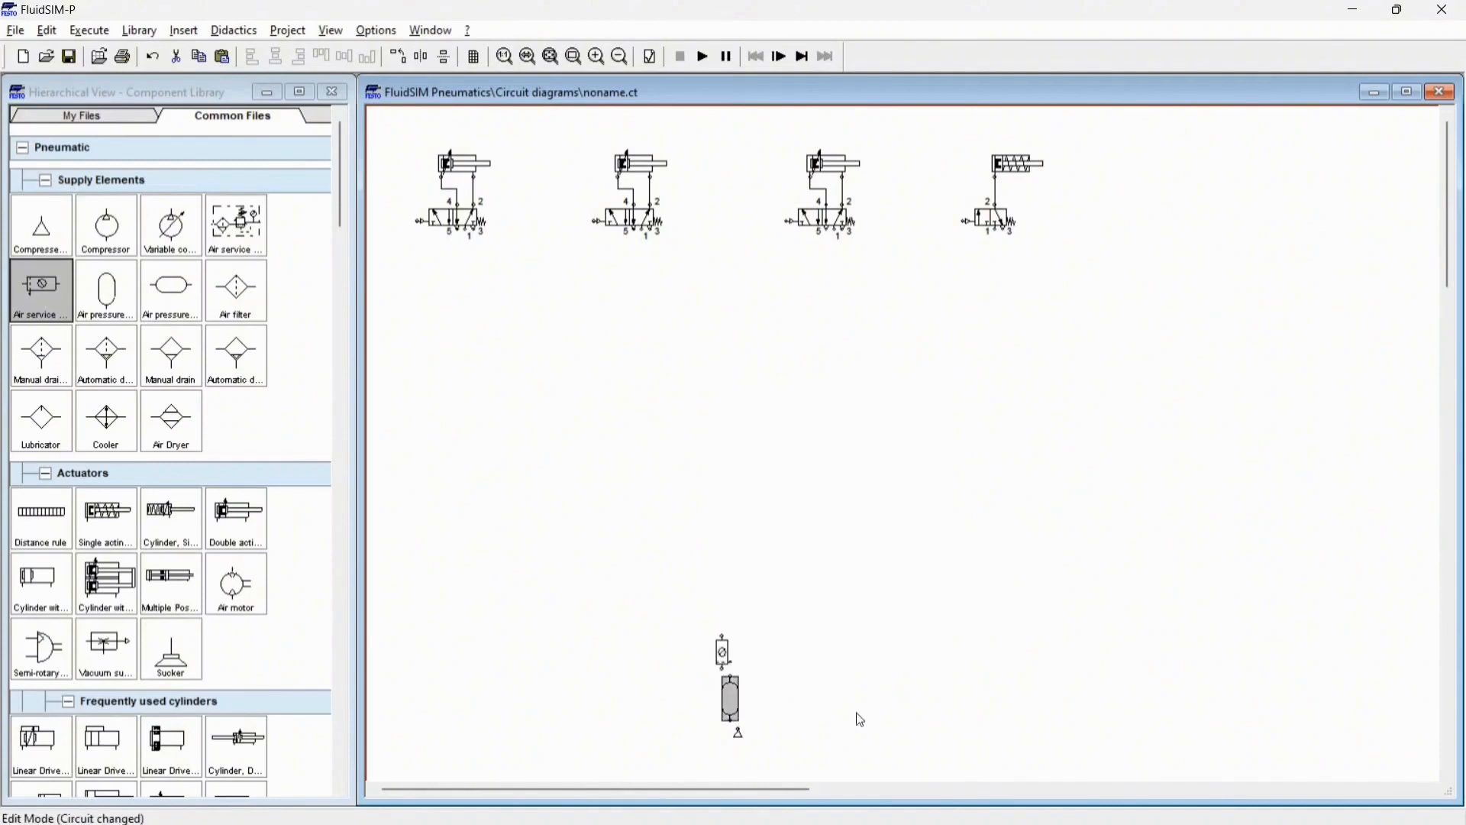
{"action": "key", "text": "Right"}
{"action": "key", "text": "Right"}
{"action": "left_click", "coordinate": [727, 723]}
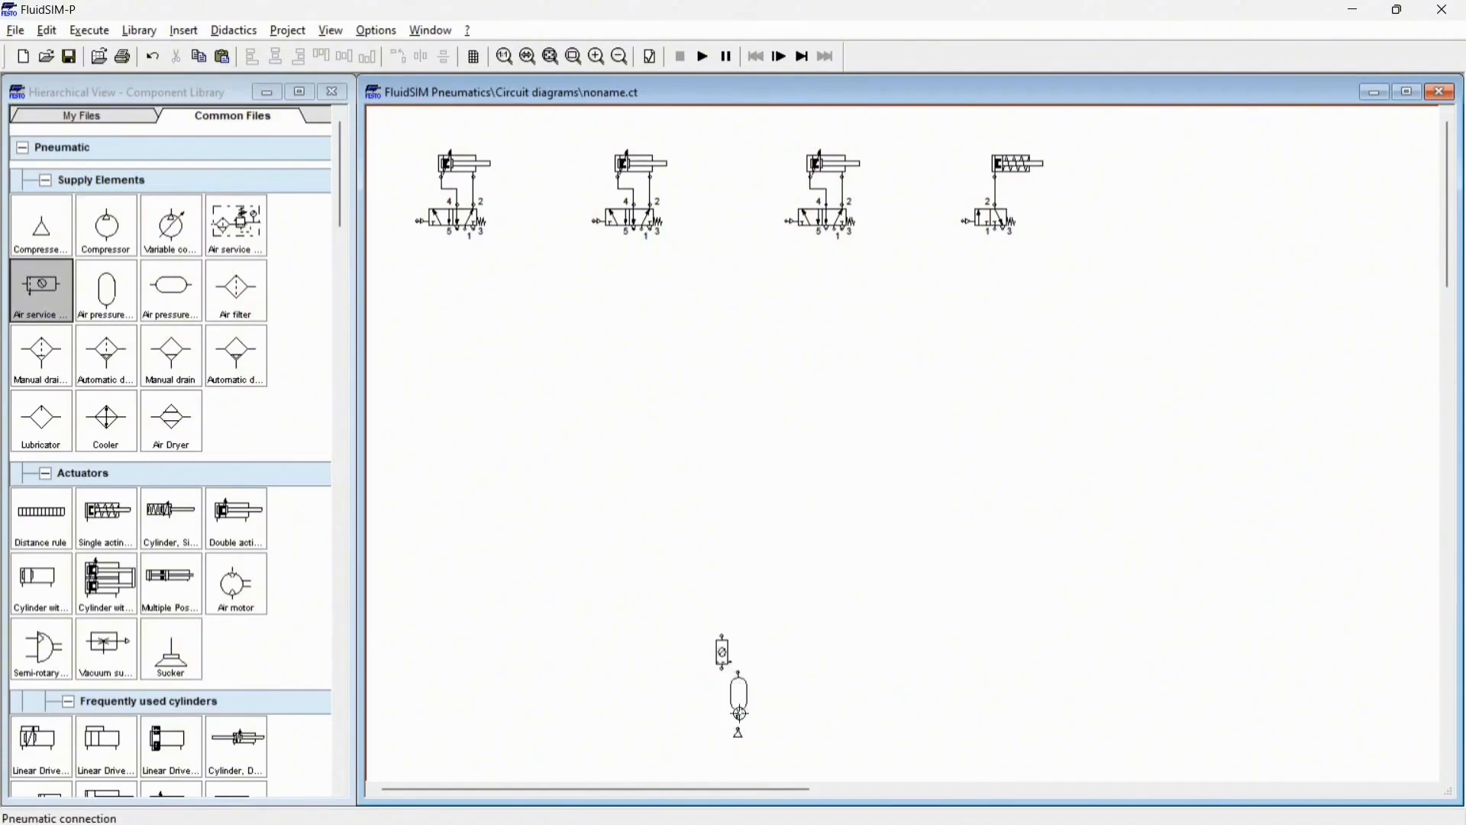
{"action": "left_click_drag", "start_coordinate": [738, 715], "coordinate": [737, 730]}
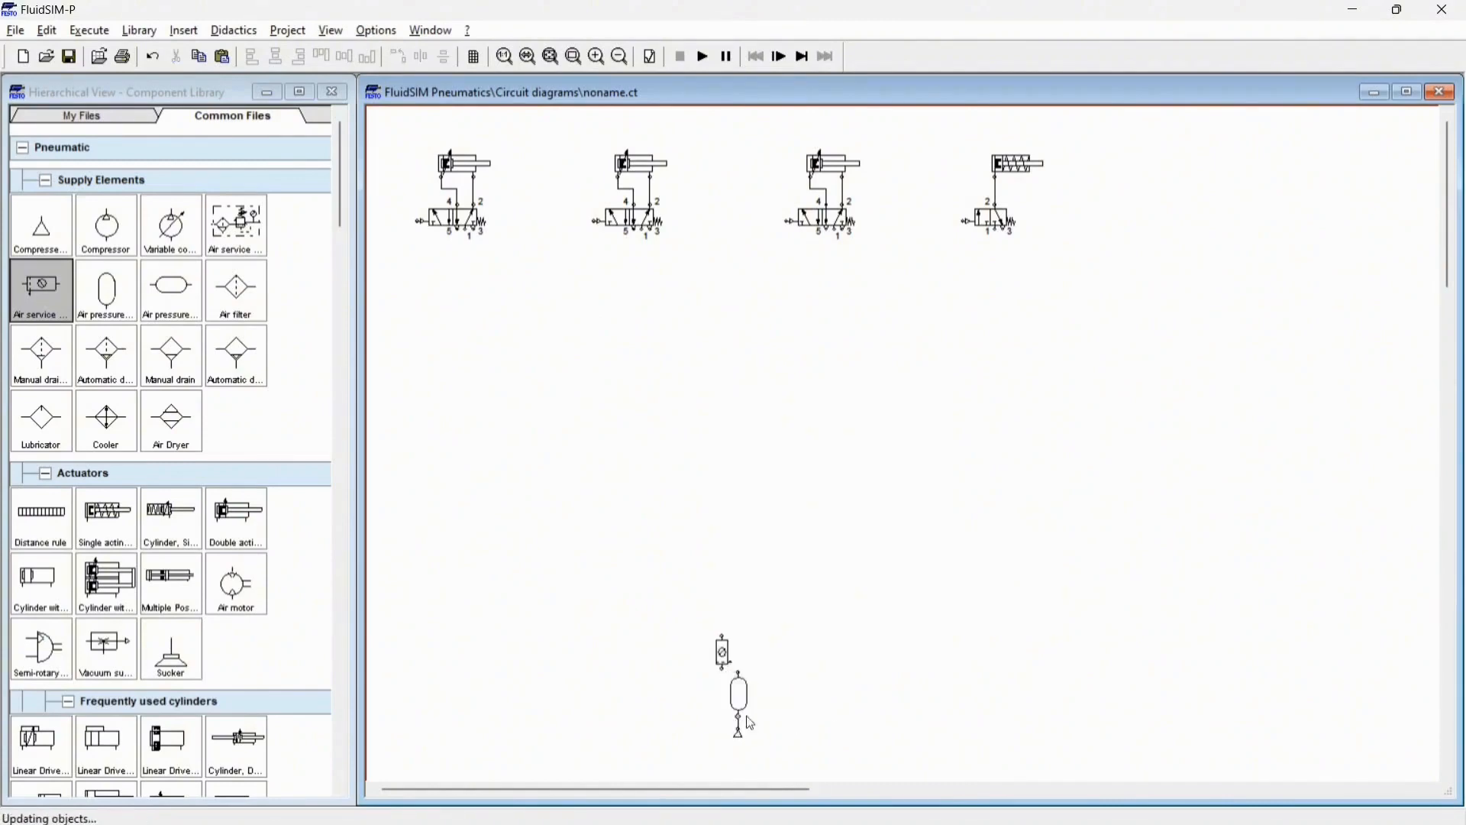
Step: Align the air service unit directly above the air pressure reservoir and connect its lower port to the reservoir's upper port
{"action": "left_click", "coordinate": [723, 652]}
{"action": "key", "text": "Up"}
{"action": "key", "text": "Up"}
{"action": "key", "text": "Up"}
{"action": "key", "text": "Right"}
{"action": "key", "text": "Right"}
{"action": "key", "text": "Right"}
{"action": "key", "text": "Right"}
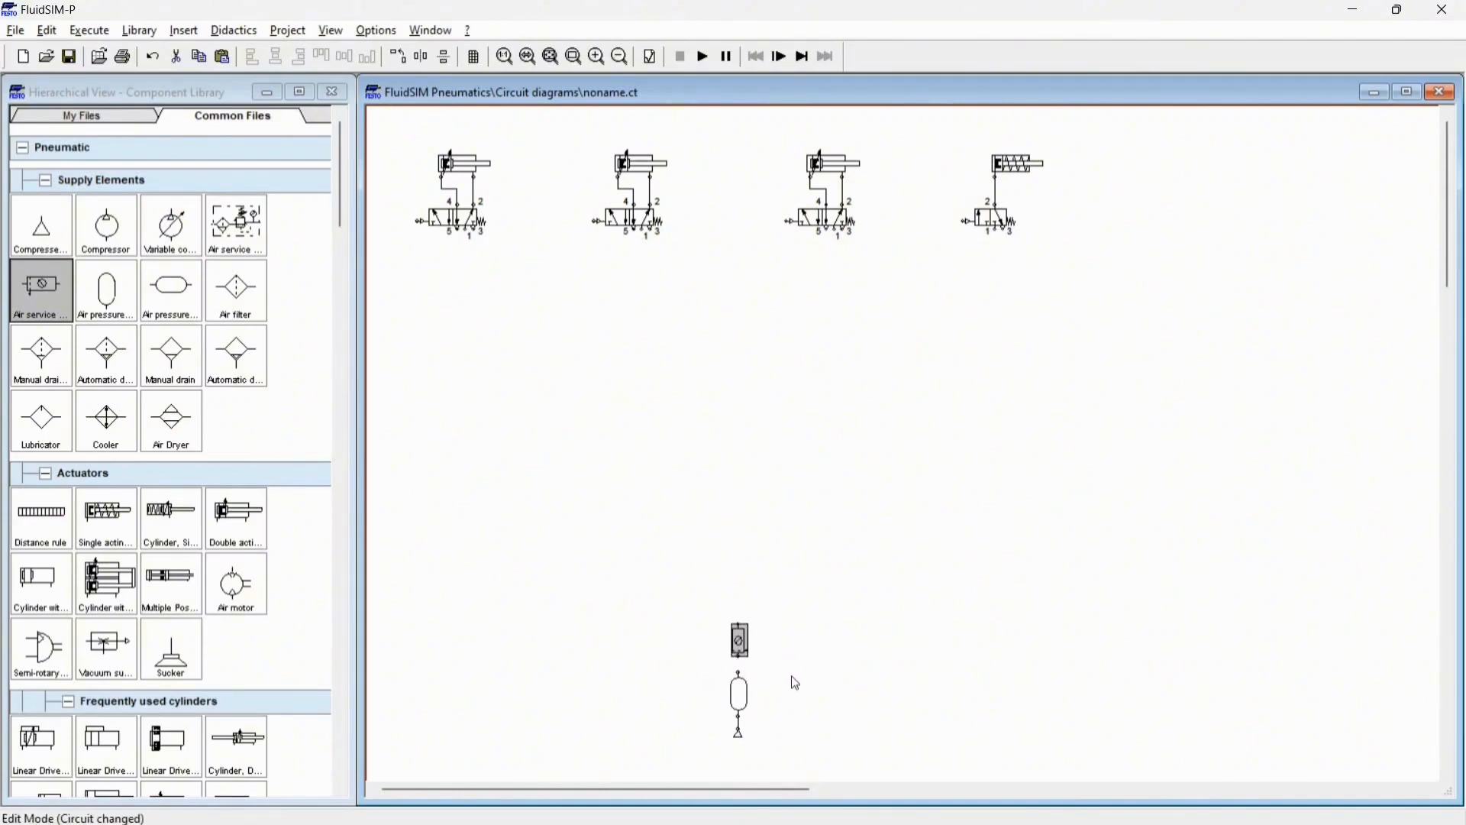
{"action": "left_click", "coordinate": [790, 682]}
{"action": "left_click_drag", "start_coordinate": [736, 657], "coordinate": [737, 670]}
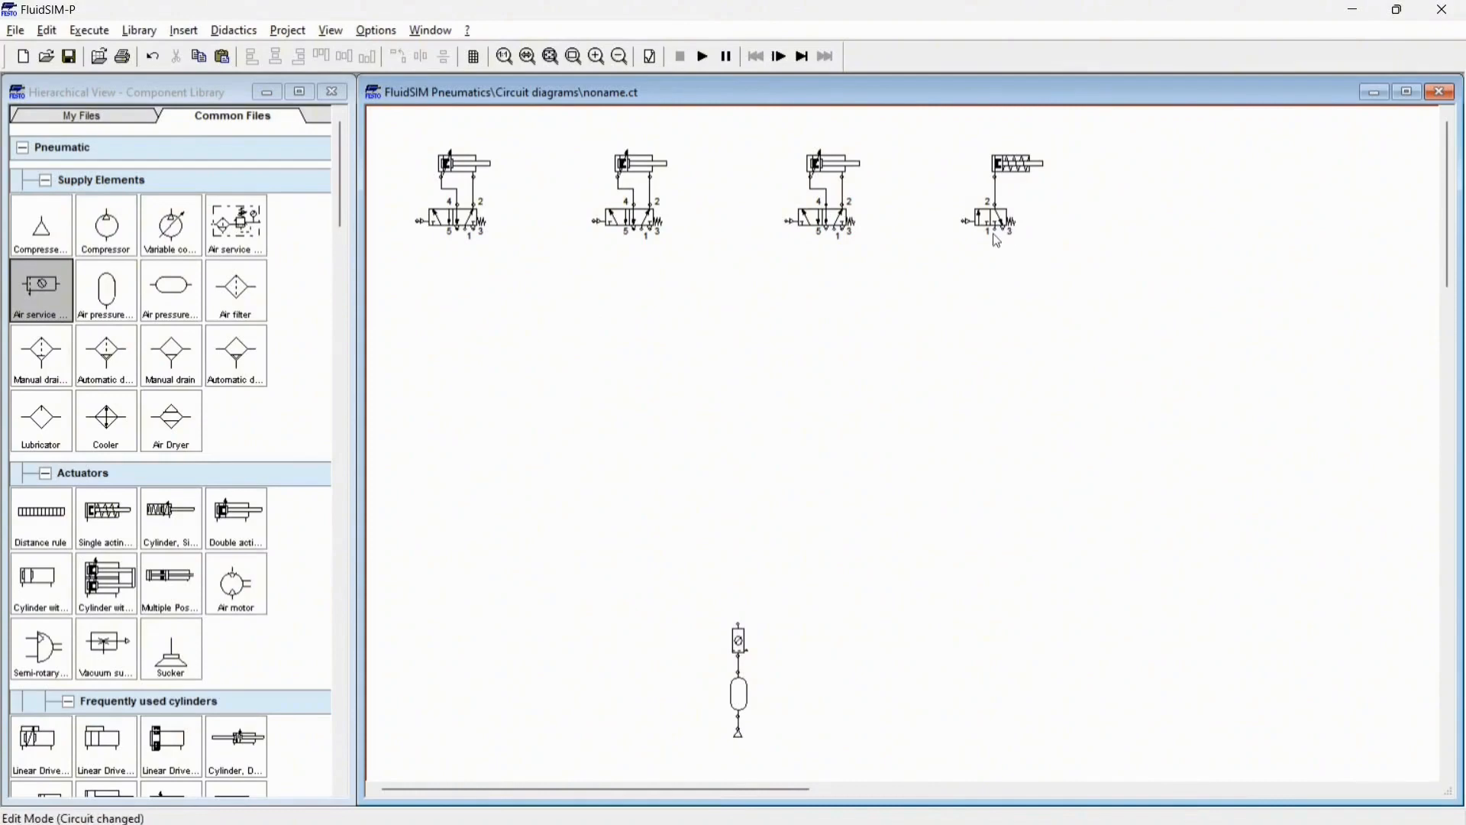
Step: Connect port 1 of the 3/n way valve to the air service unit, routing the line around the right side of the circuit
{"action": "left_click_drag", "start_coordinate": [991, 232], "coordinate": [737, 632]}
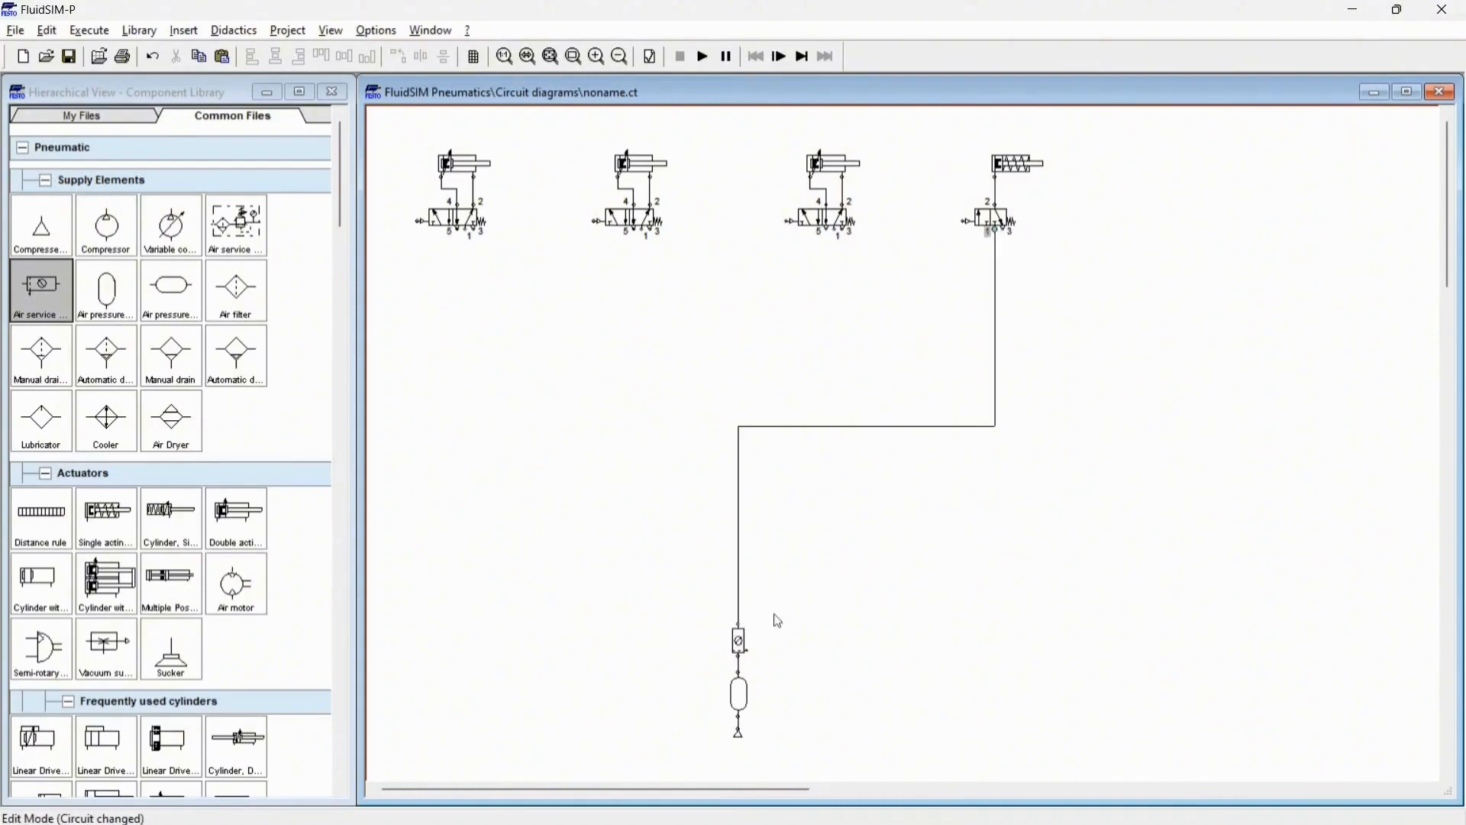
{"action": "left_click_drag", "start_coordinate": [835, 428], "coordinate": [853, 603]}
{"action": "left_click_drag", "start_coordinate": [1000, 490], "coordinate": [1320, 474]}
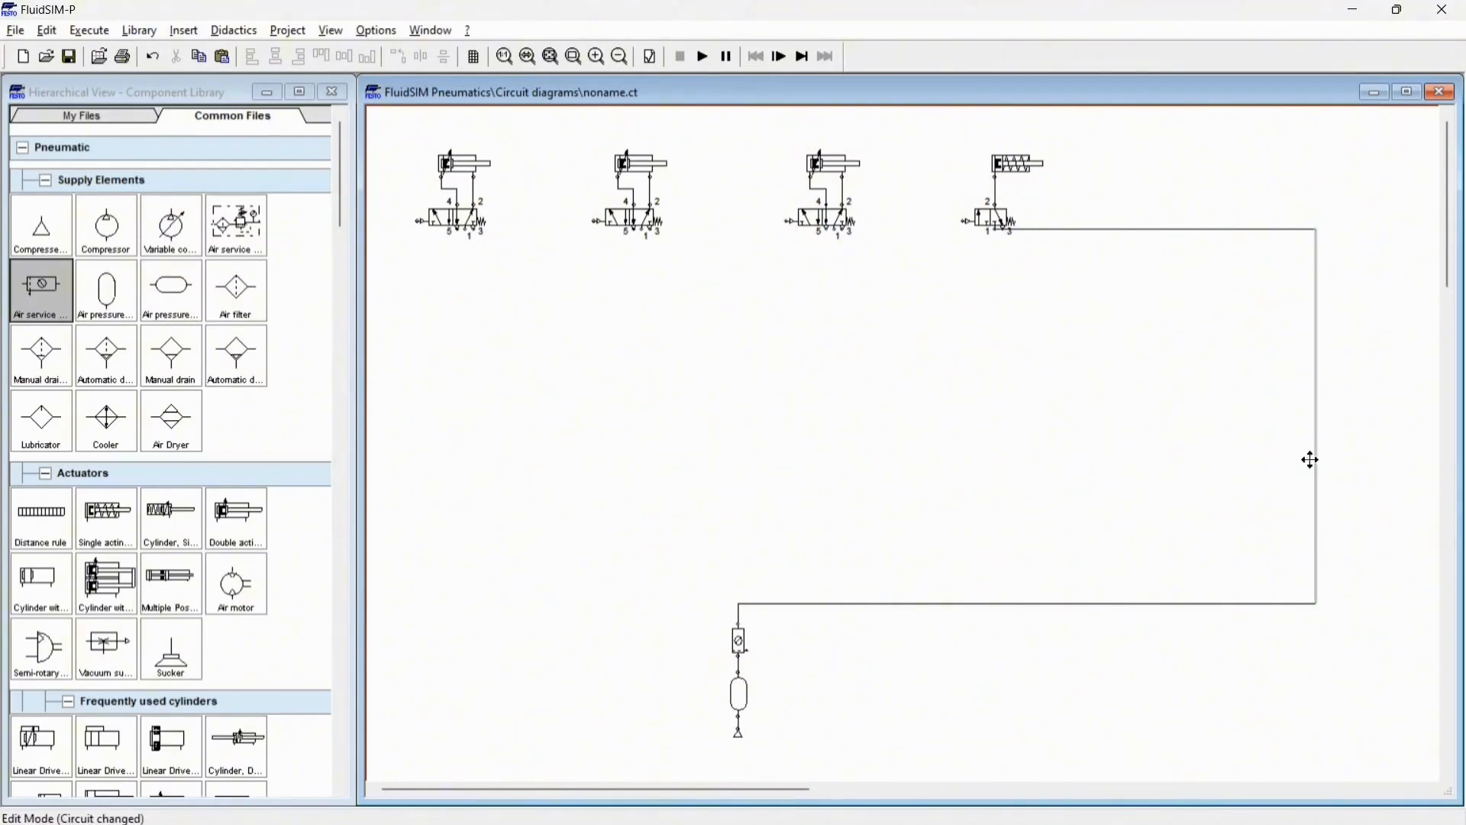
{"action": "left_click_drag", "start_coordinate": [1316, 462], "coordinate": [1091, 468]}
{"action": "left_click_drag", "start_coordinate": [1035, 229], "coordinate": [1035, 261]}
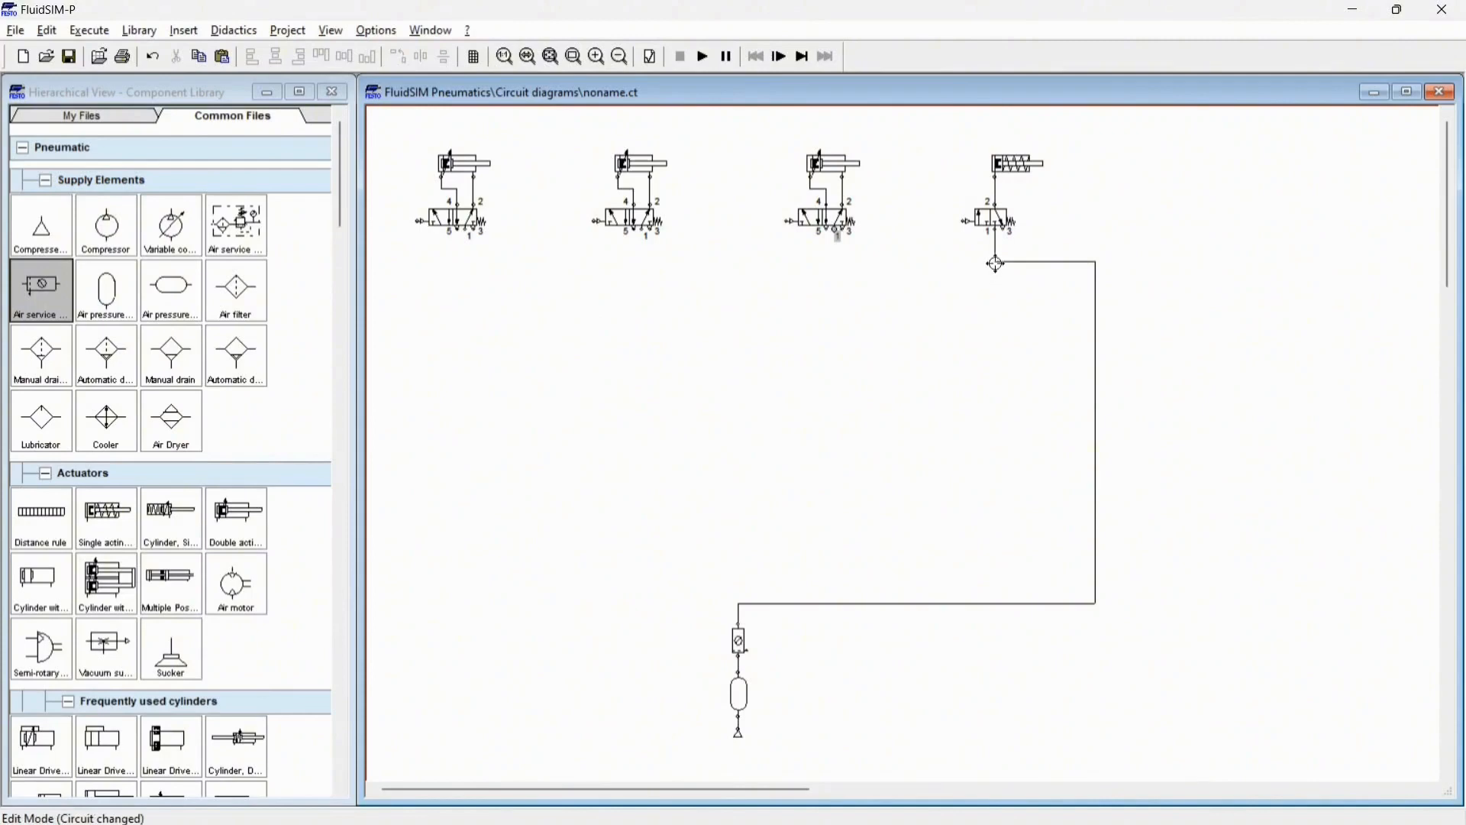
Step: Connect port 1 of the third, second and first 5/n way valves to one straight supply line running below the valve row
{"action": "left_click_drag", "start_coordinate": [994, 262], "coordinate": [835, 237]}
{"action": "left_click_drag", "start_coordinate": [645, 237], "coordinate": [834, 261]}
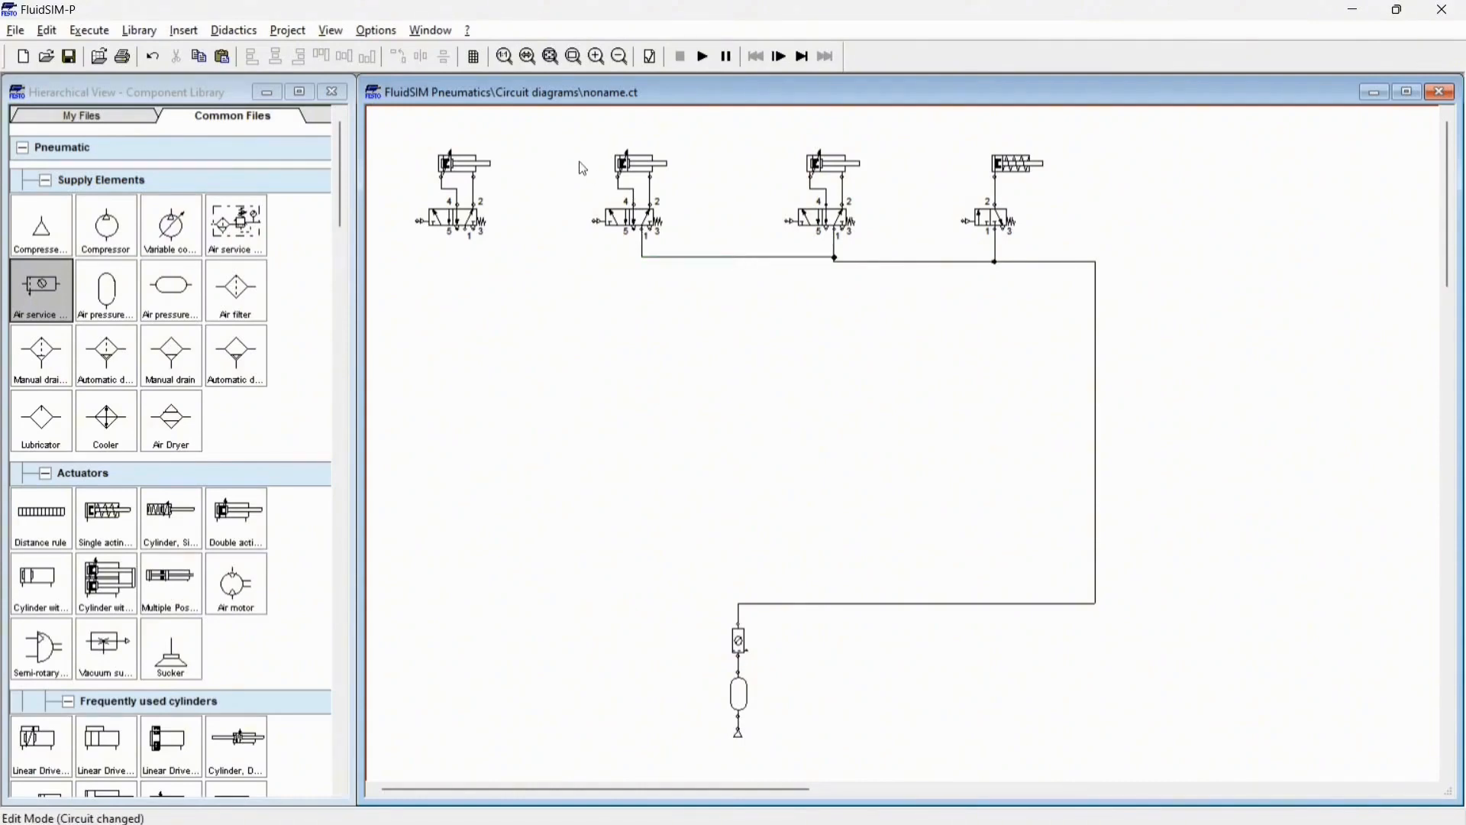
{"action": "left_click", "coordinate": [152, 56]}
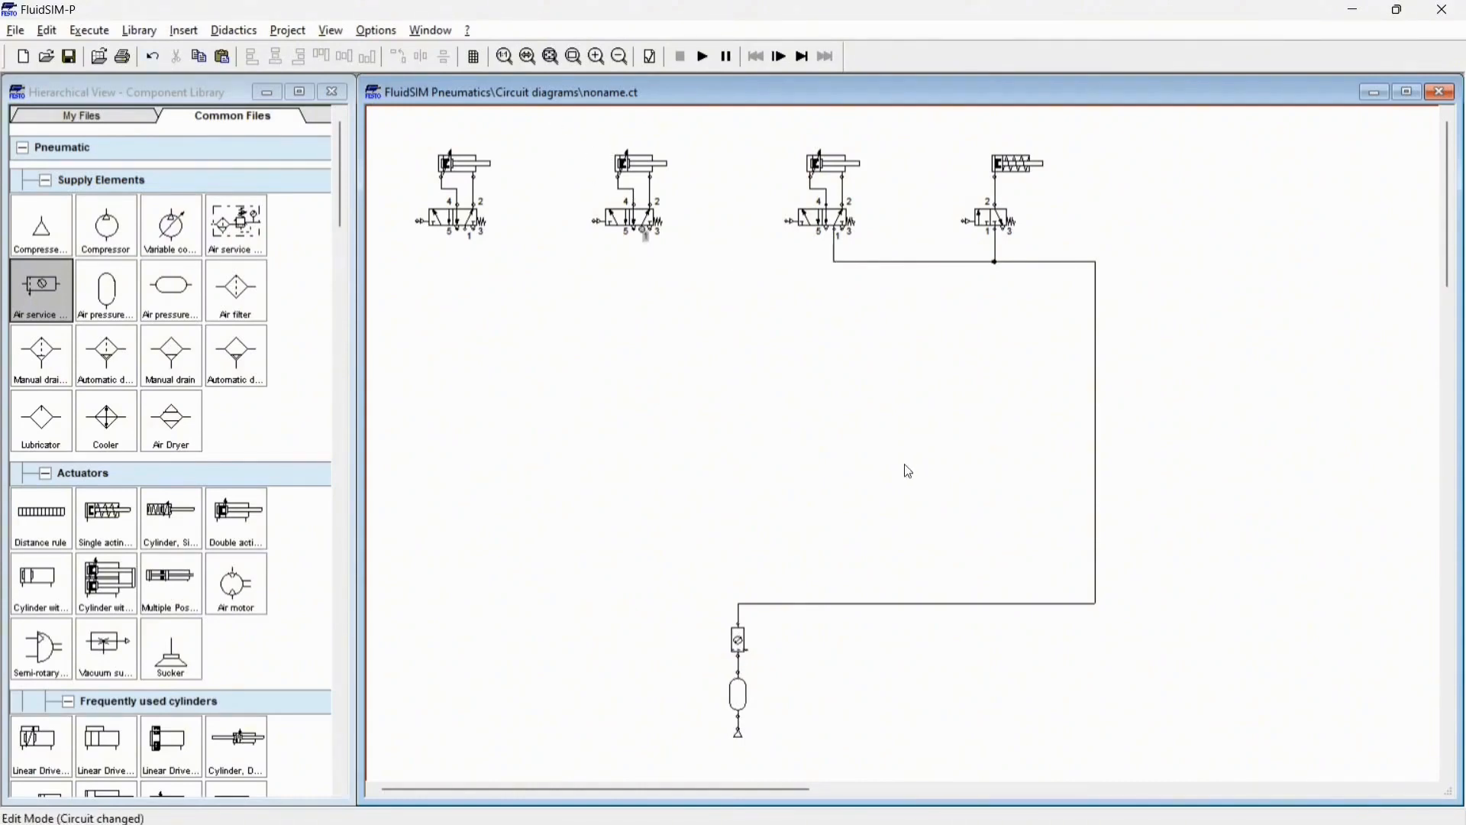
{"action": "left_click_drag", "start_coordinate": [642, 233], "coordinate": [767, 311]}
{"action": "left_click_drag", "start_coordinate": [838, 260], "coordinate": [780, 262]}
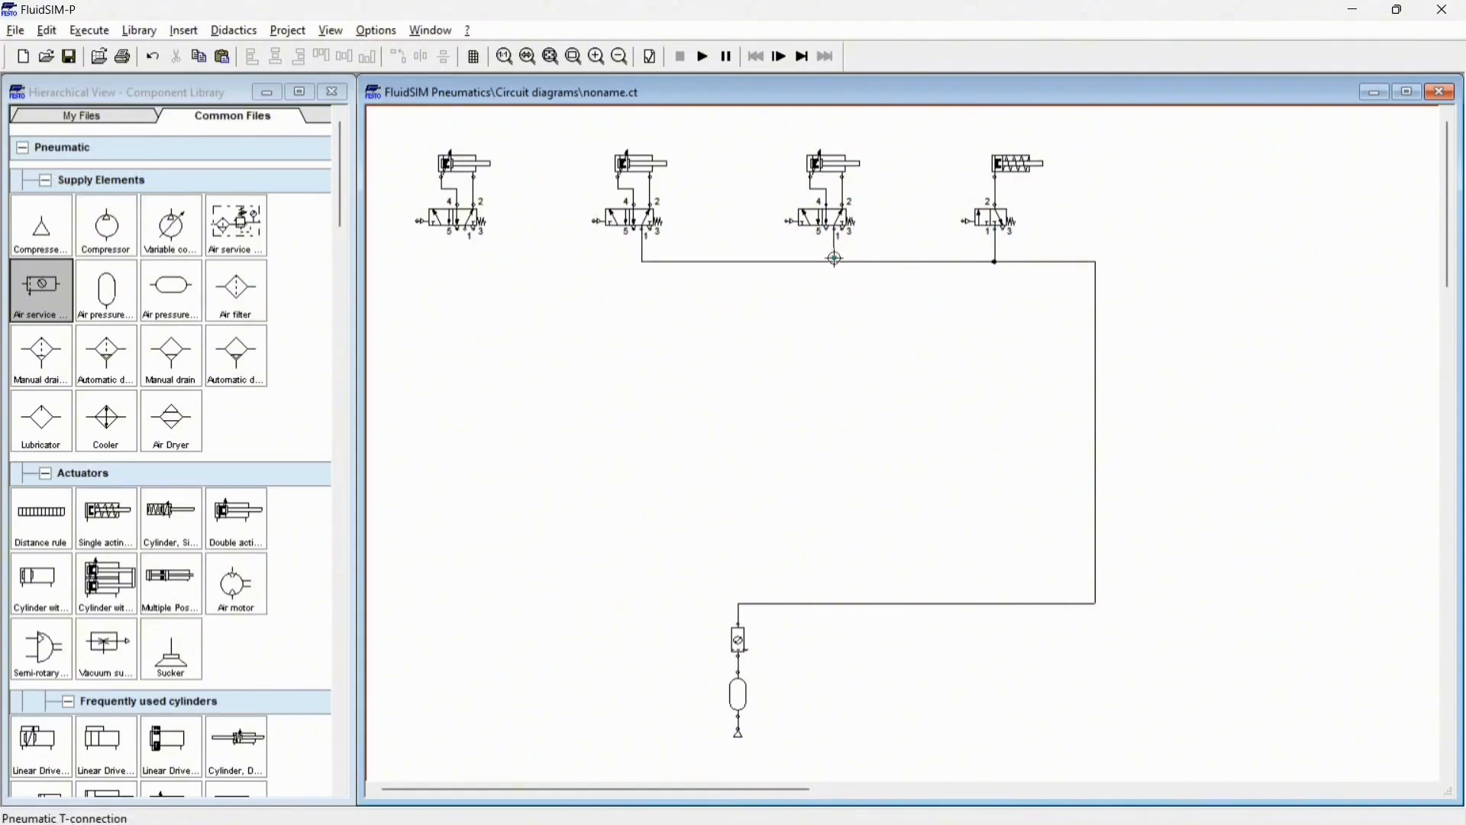
{"action": "left_click_drag", "start_coordinate": [835, 258], "coordinate": [835, 262]}
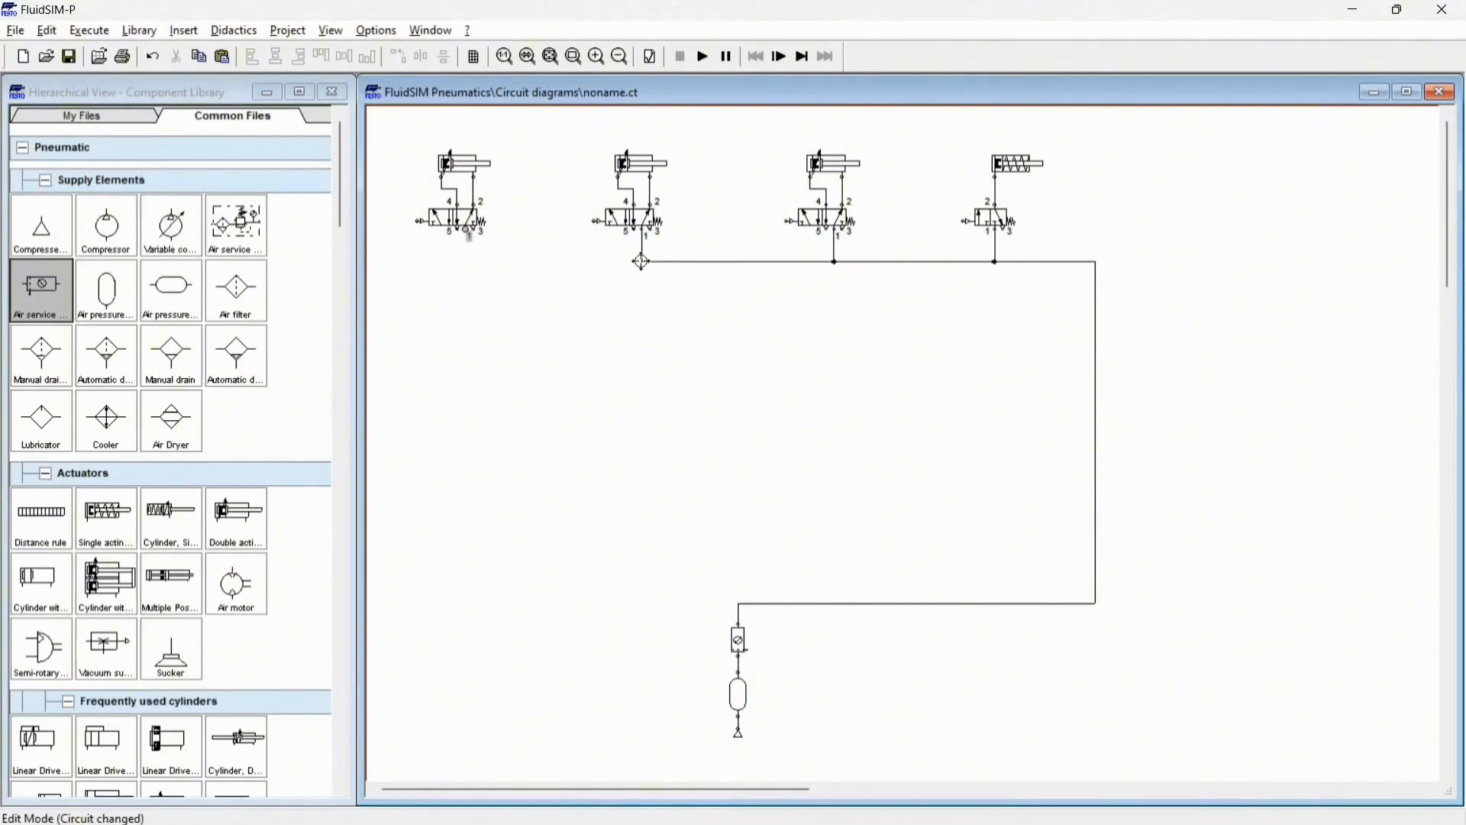
{"action": "left_click_drag", "start_coordinate": [469, 236], "coordinate": [641, 262]}
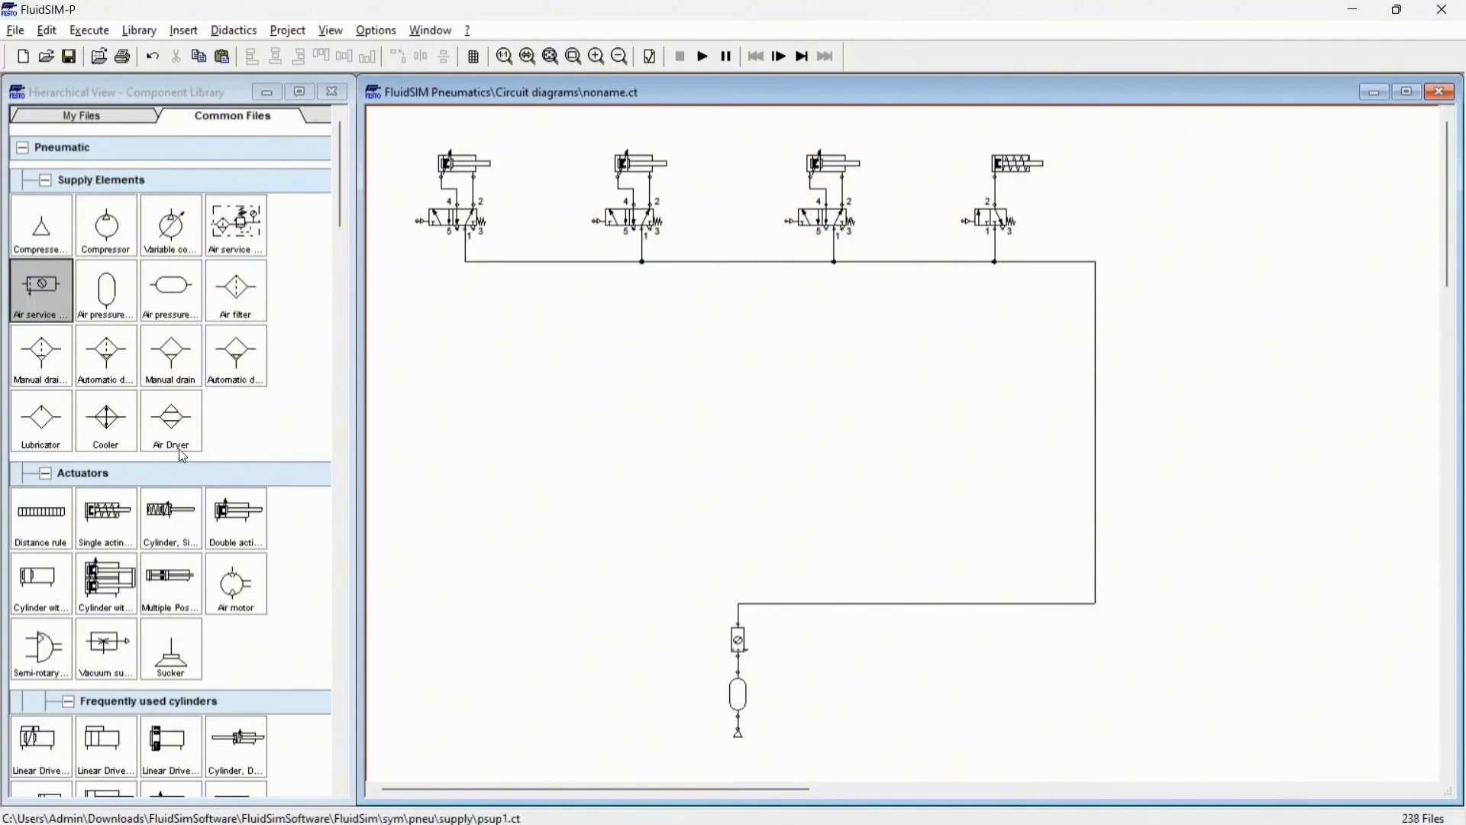
Step: Place a 4/n way valve to the left of the air service unit and configure manual left actuation with a spring-returned right actuation
{"action": "scroll", "coordinate": [184, 456], "scroll_direction": "down", "scroll_amount": 5}
{"action": "left_click_drag", "start_coordinate": [174, 702], "coordinate": [556, 568]}
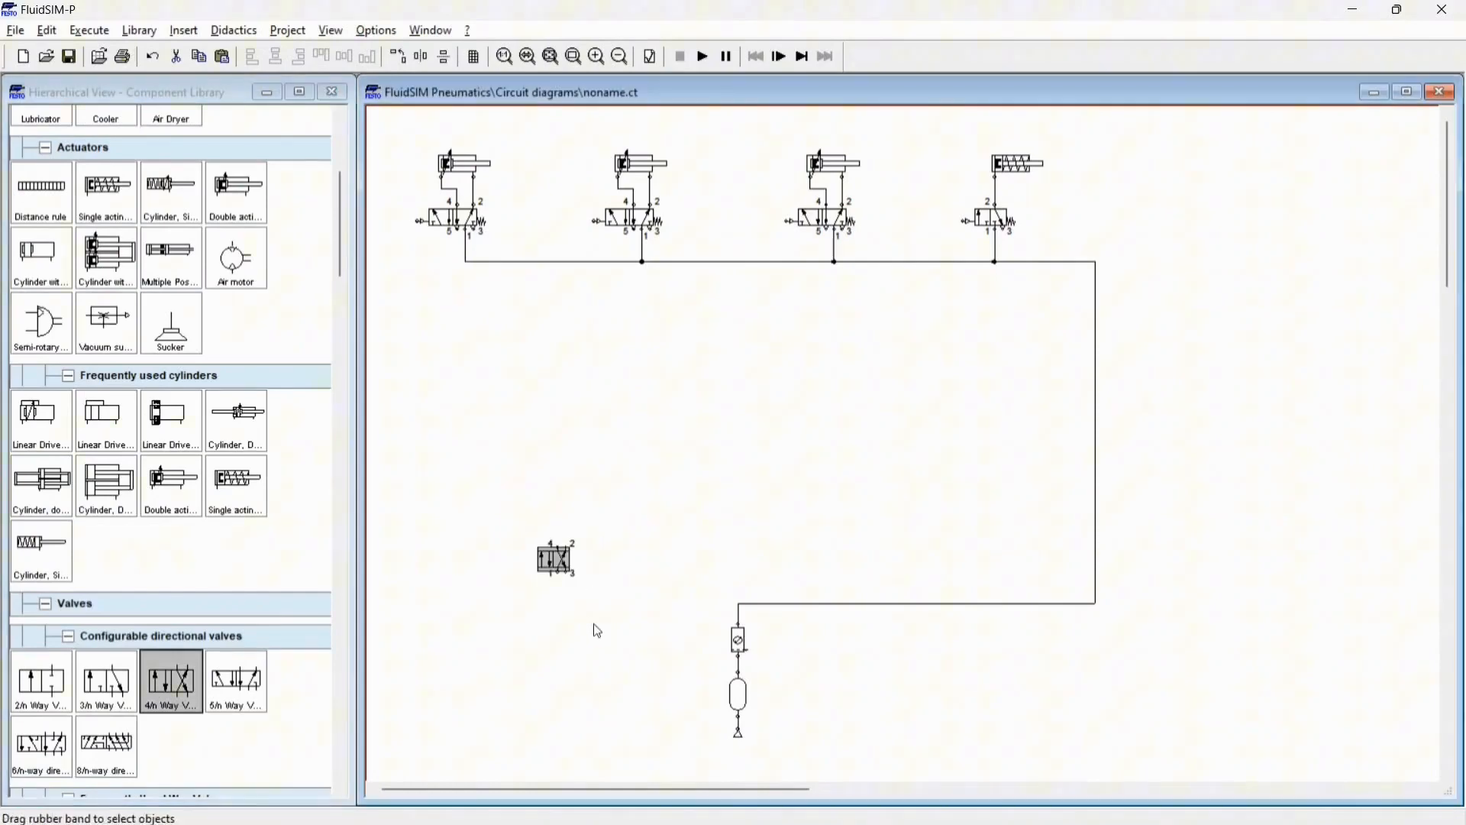
{"action": "double_click", "coordinate": [547, 569]}
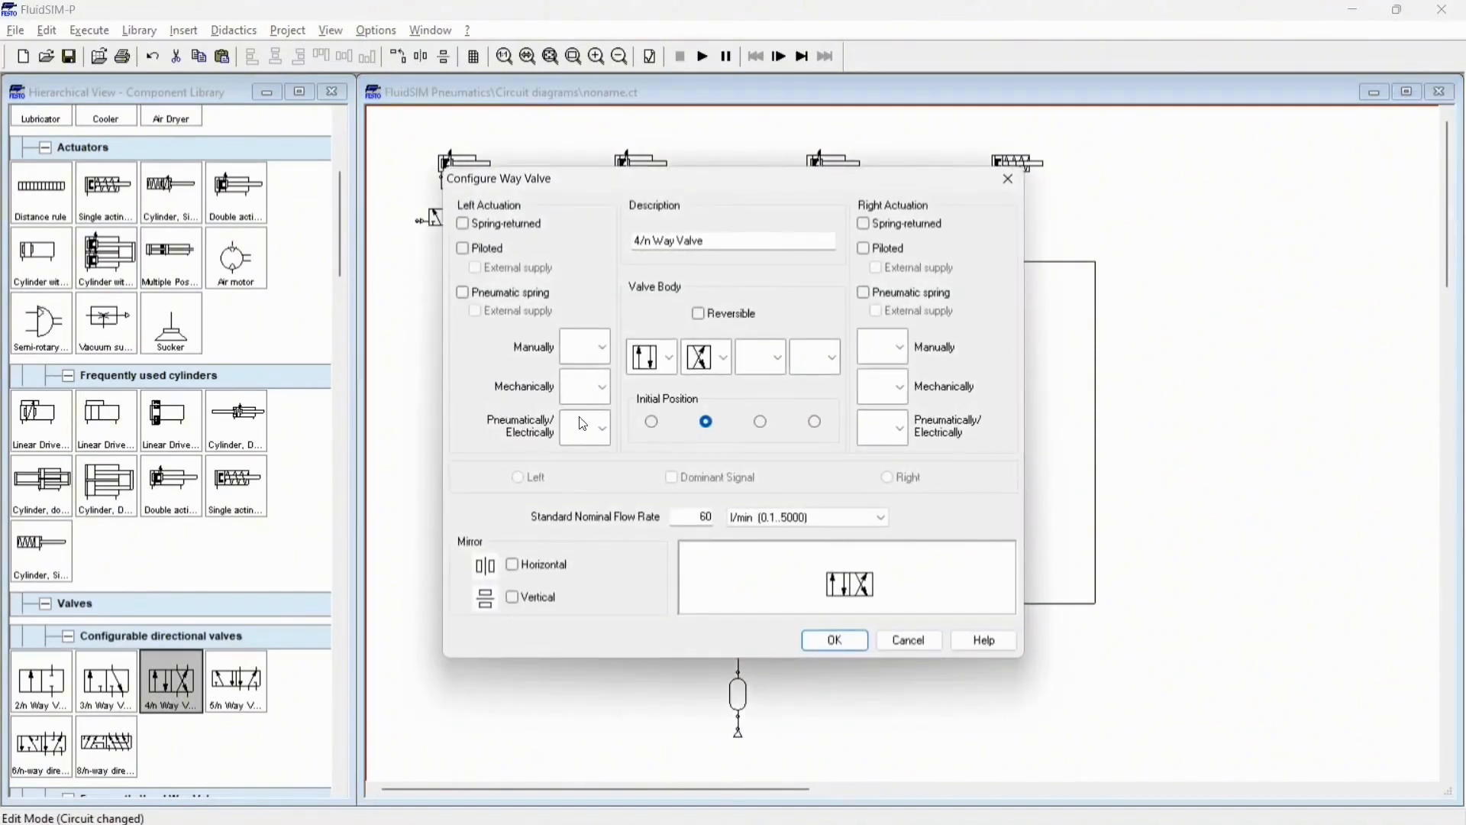
{"action": "left_click", "coordinate": [584, 352]}
{"action": "left_click", "coordinate": [589, 351]}
{"action": "left_click", "coordinate": [590, 352]}
{"action": "left_click", "coordinate": [595, 442]}
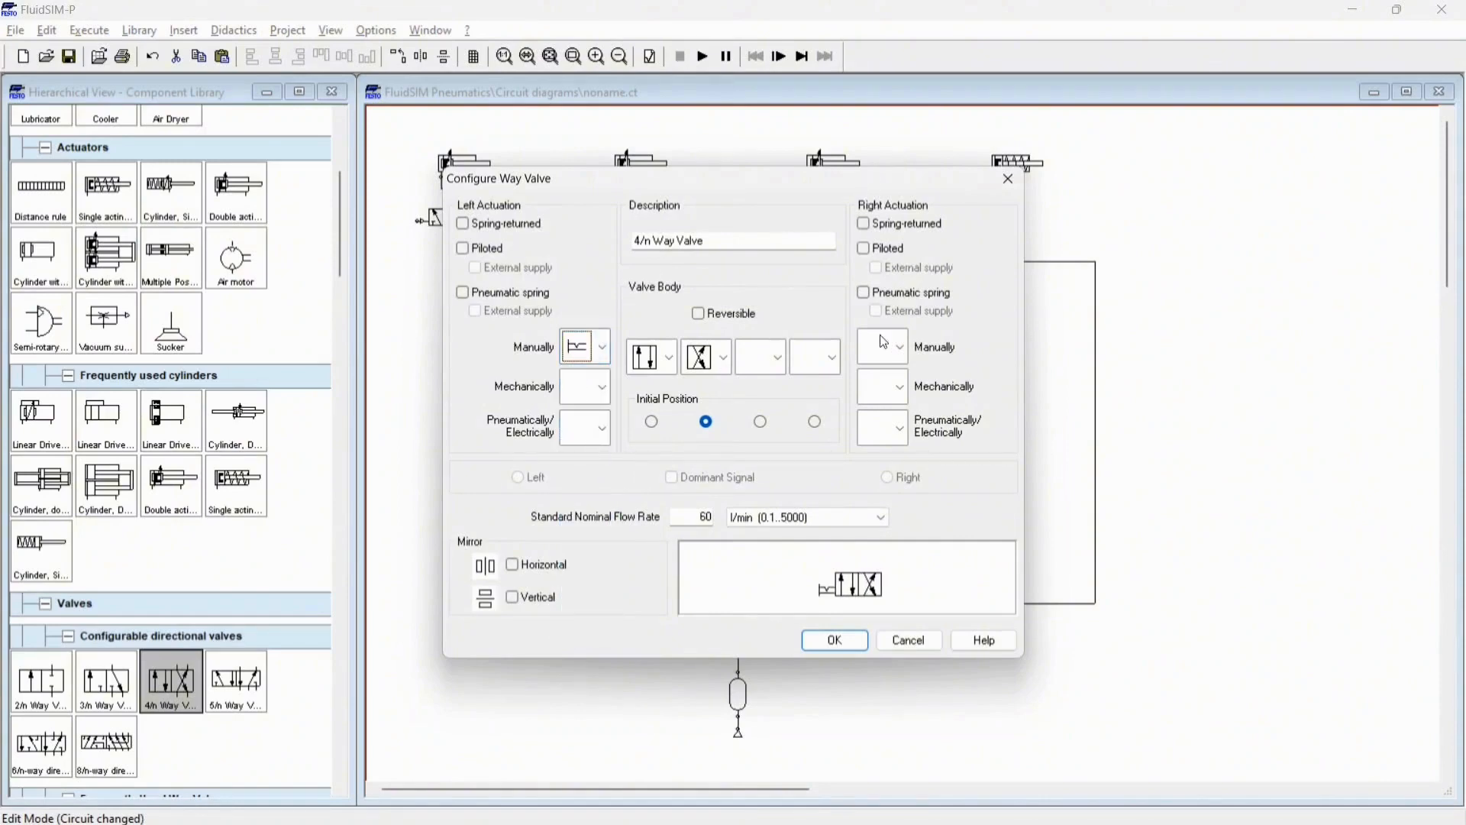
{"action": "left_click", "coordinate": [864, 223]}
{"action": "key", "text": "Return"}
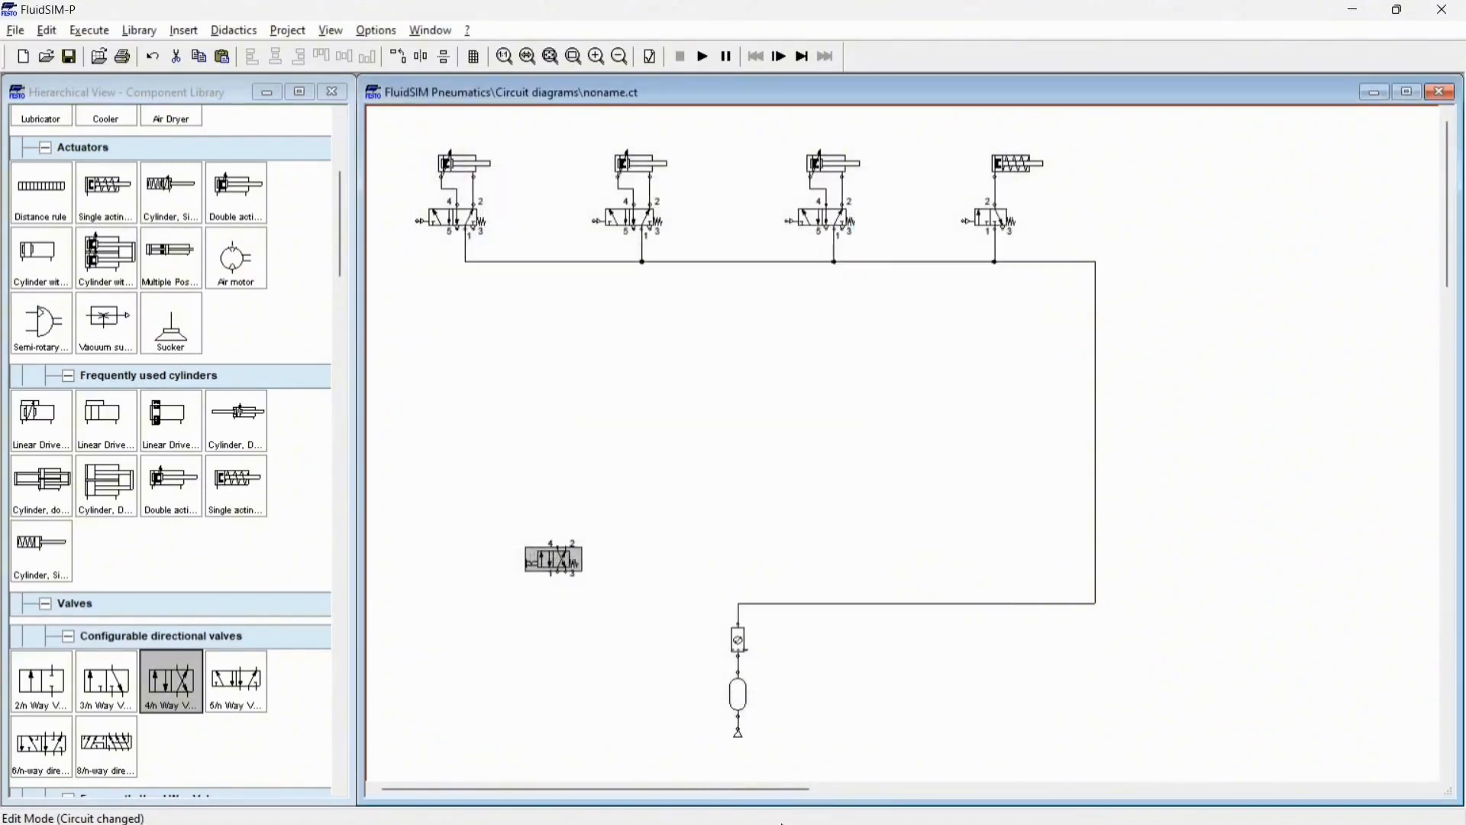
Step: Give port 3 of the manually actuated 4/n way valve an exhaust terminator
{"action": "double_click", "coordinate": [569, 574]}
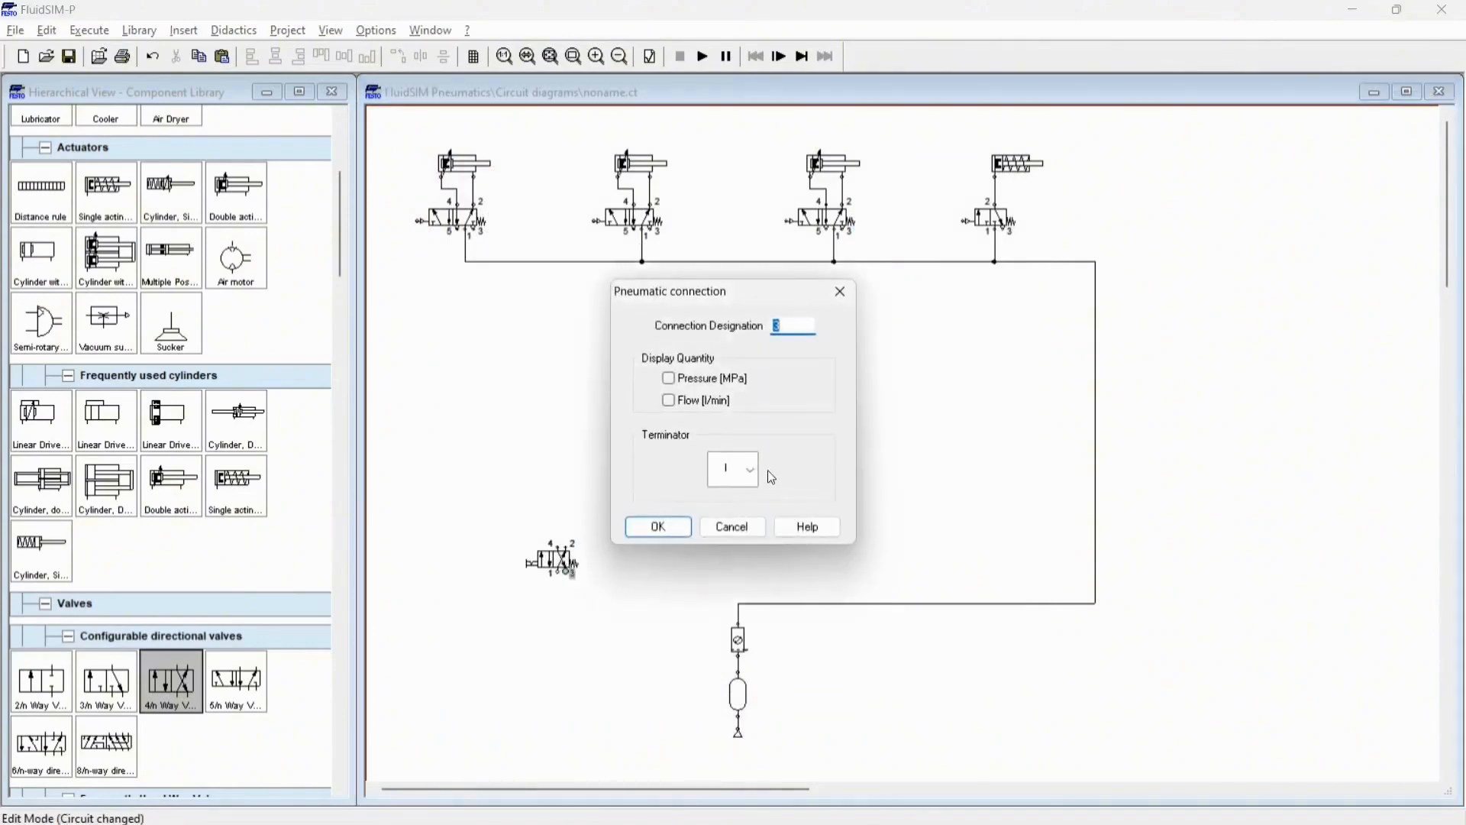
{"action": "left_click", "coordinate": [751, 470]}
{"action": "left_click", "coordinate": [730, 566]}
{"action": "left_click", "coordinate": [658, 526]}
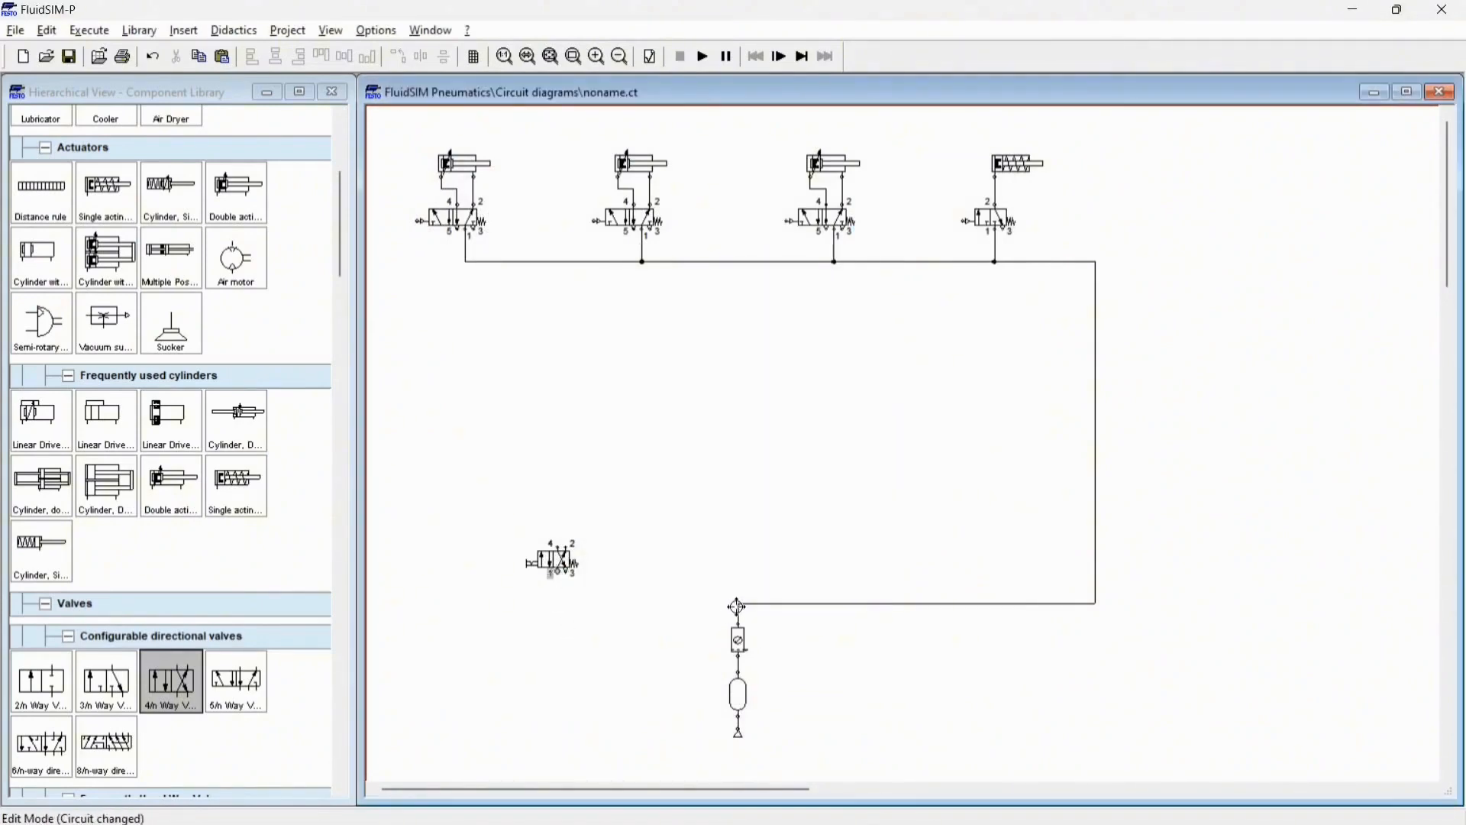
Step: Connect port 1 of the 4/n way valve to the supply line and port 4 to the pilot ports of the first and second 5/n way valves
{"action": "left_click_drag", "start_coordinate": [736, 606], "coordinate": [738, 604]}
{"action": "left_click_drag", "start_coordinate": [416, 221], "coordinate": [417, 221]}
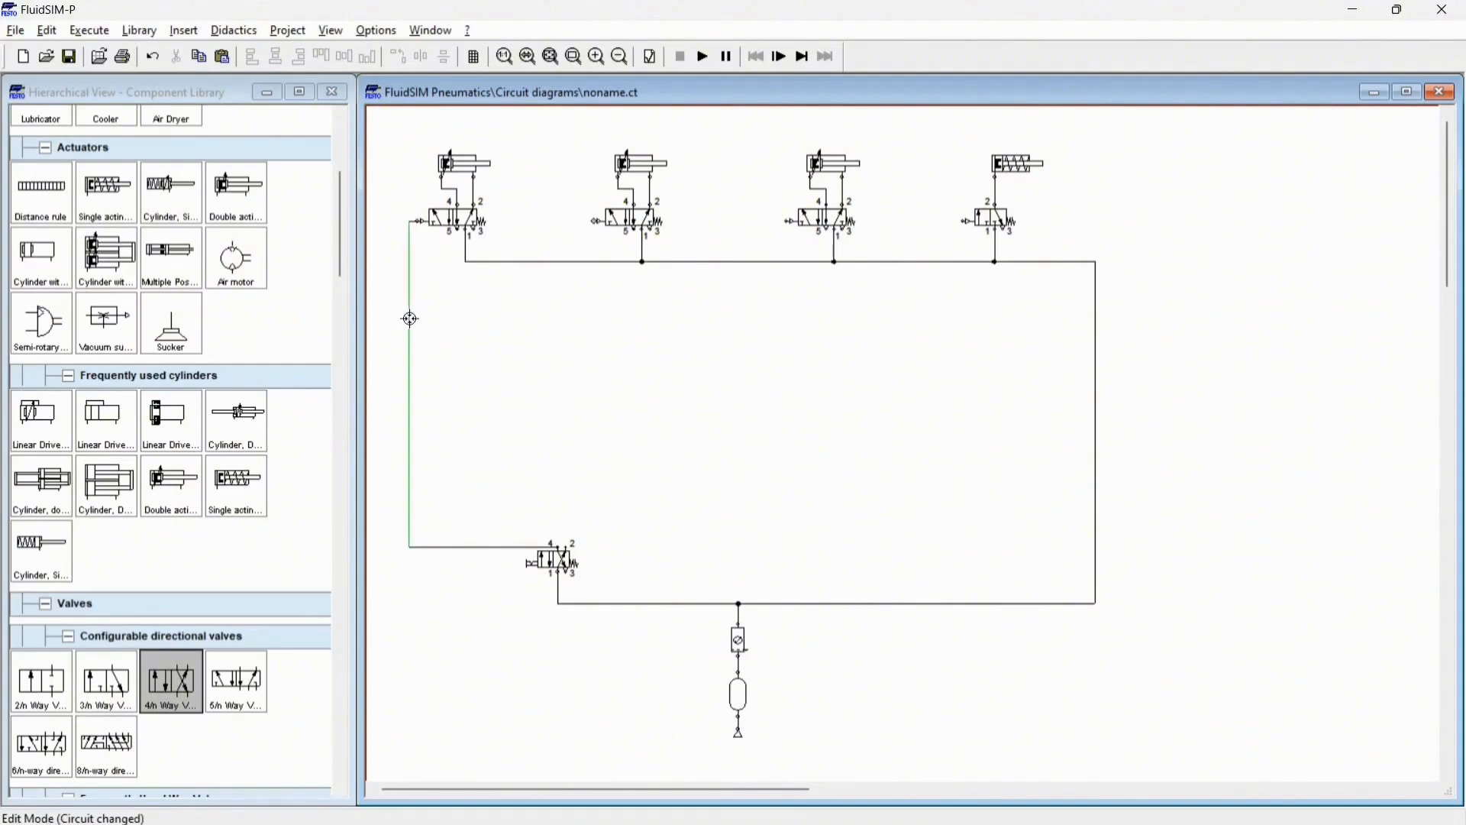
{"action": "left_click_drag", "start_coordinate": [410, 318], "coordinate": [598, 222]}
Step: Simulate the circuit despite the warnings, actuate the manual 4/n way valve to check the first two cylinders, and stop the simulation
{"action": "left_click", "coordinate": [702, 56]}
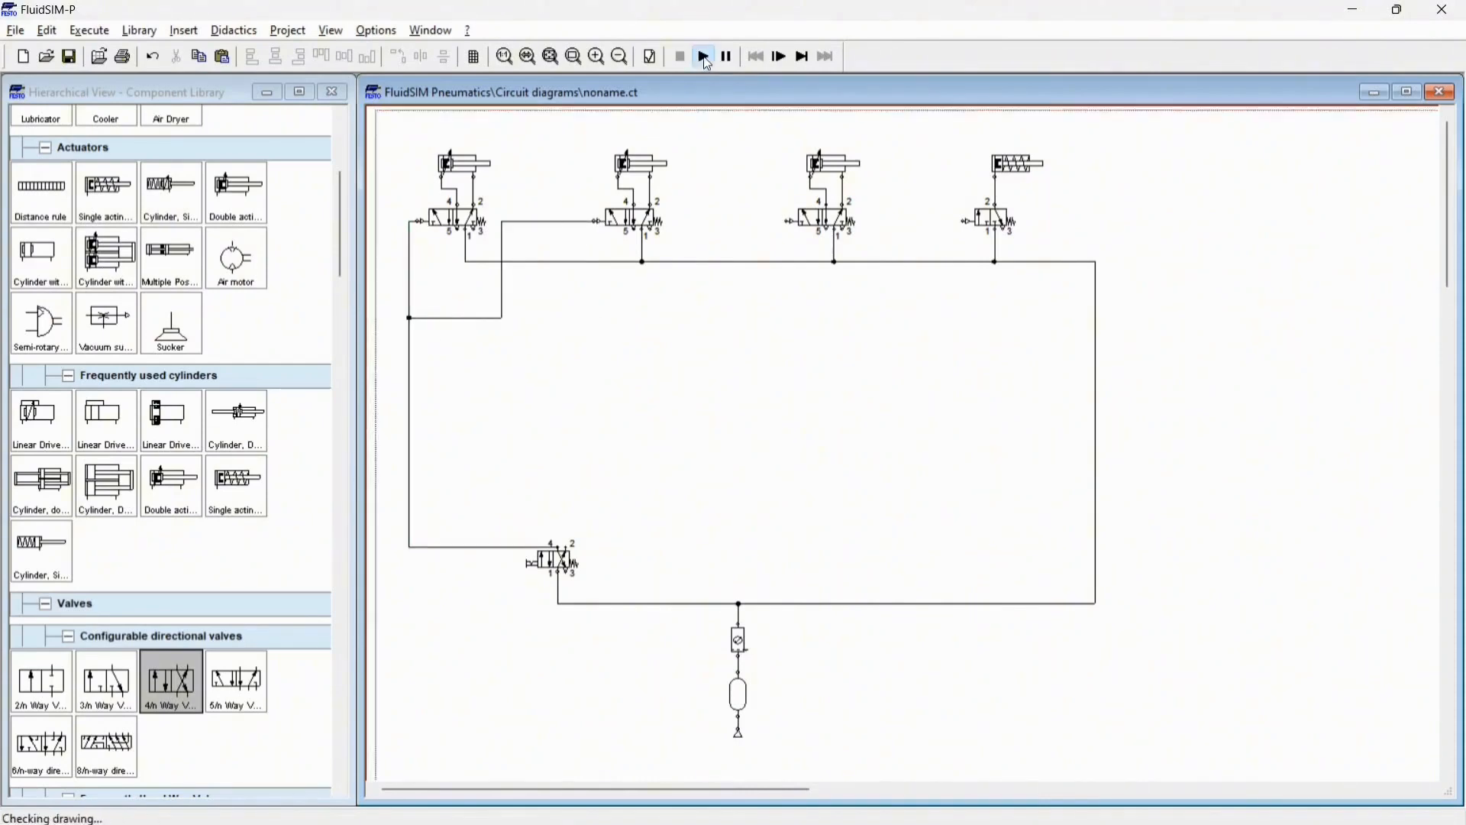
{"action": "left_click", "coordinate": [661, 450]}
{"action": "left_click", "coordinate": [661, 456]}
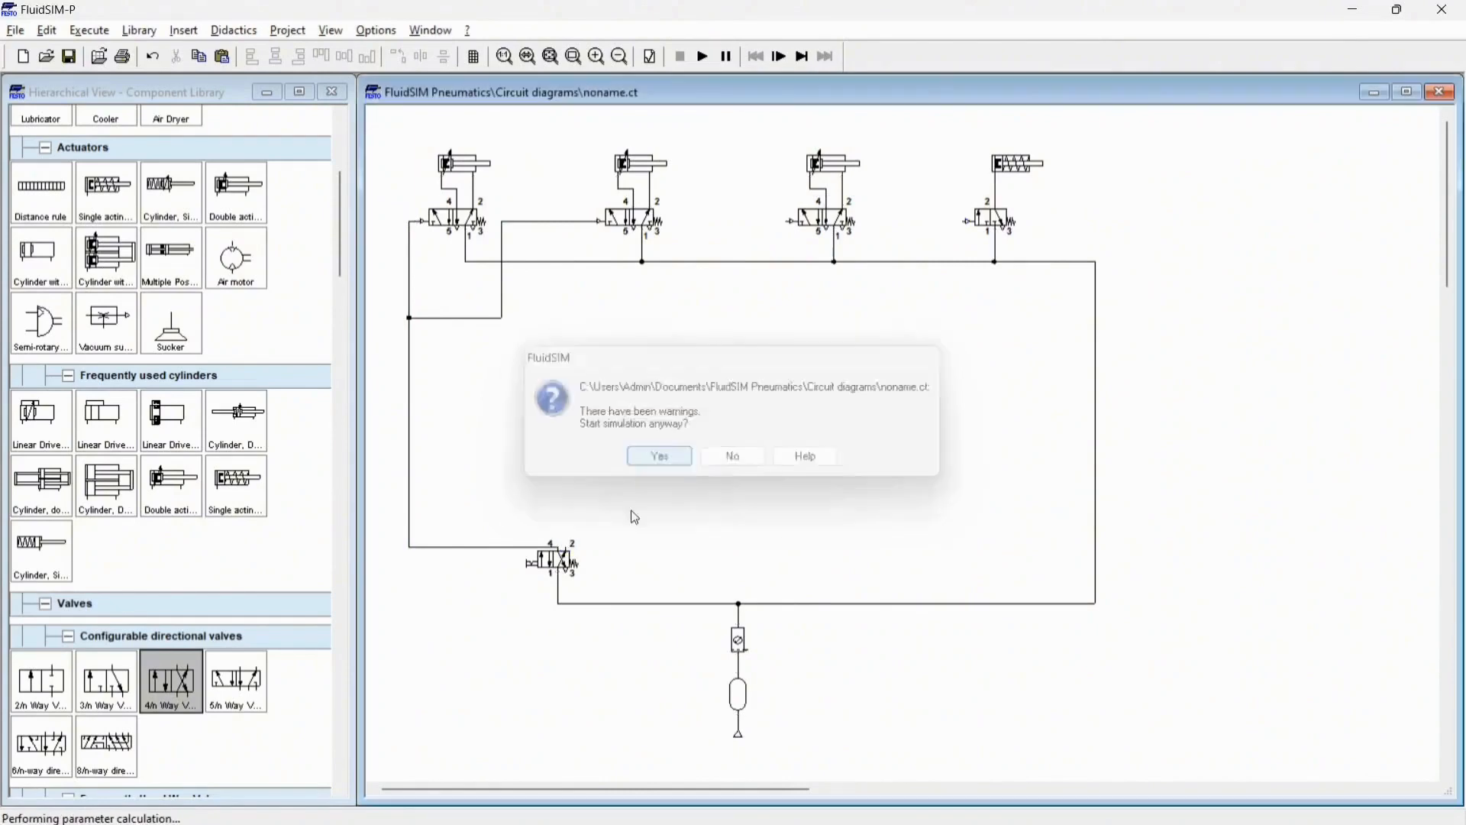
{"action": "left_click", "coordinate": [582, 558]}
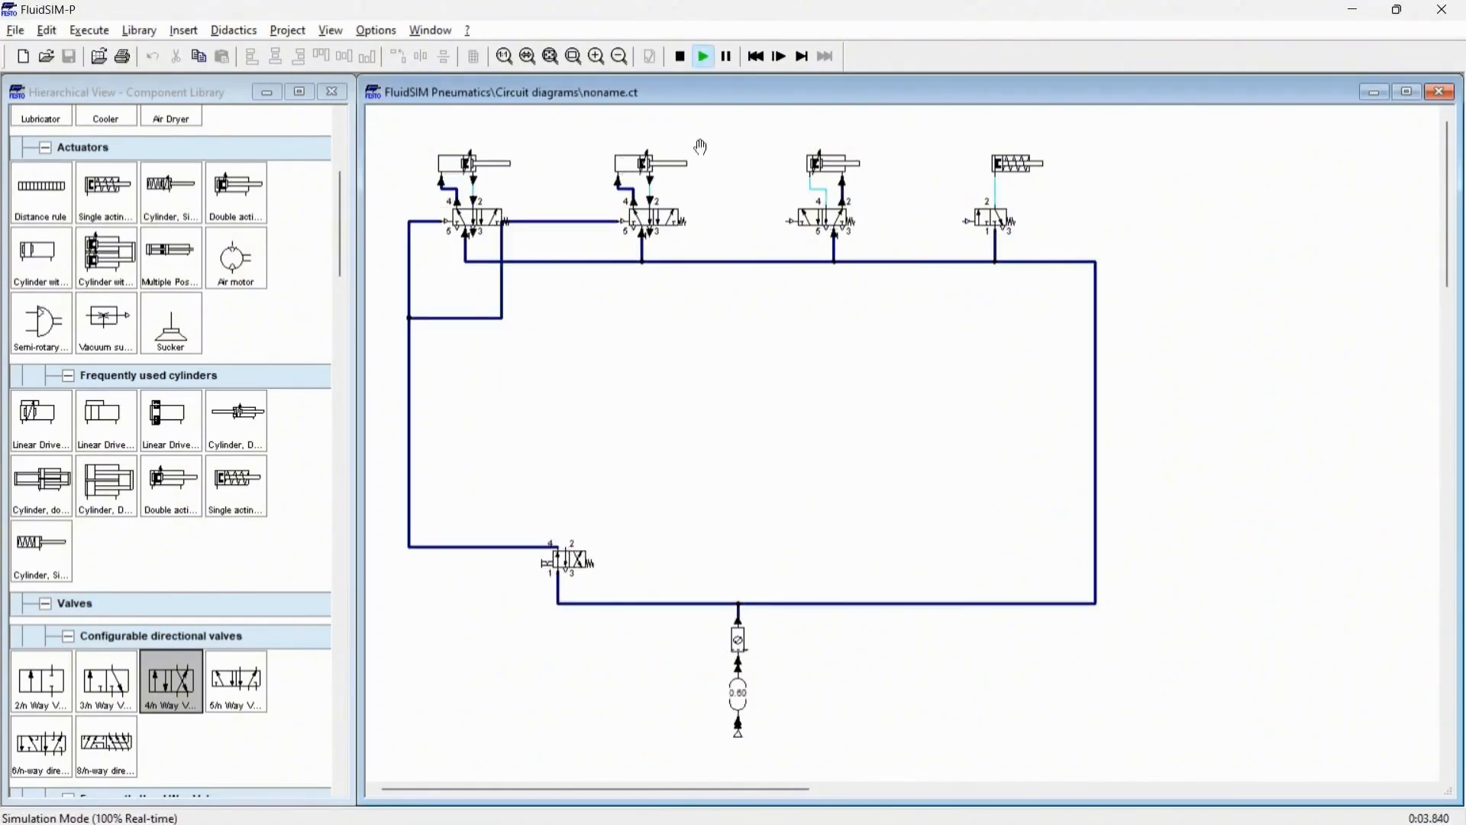
{"action": "left_click", "coordinate": [681, 56]}
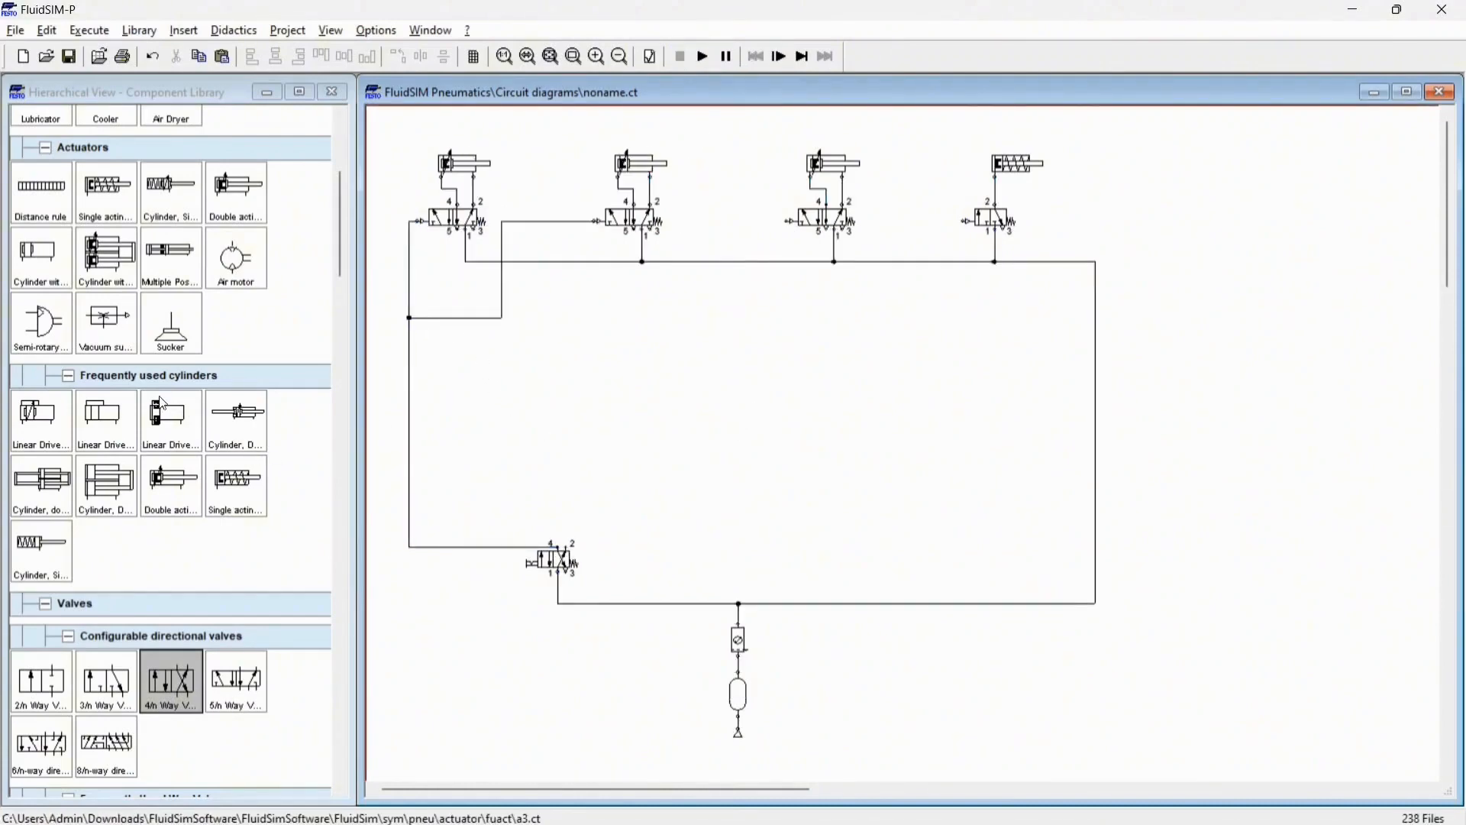
Step: Place a second 4/n way valve directly above the manually actuated 4/n way valve
{"action": "scroll", "coordinate": [194, 456], "scroll_direction": "up", "scroll_amount": 2}
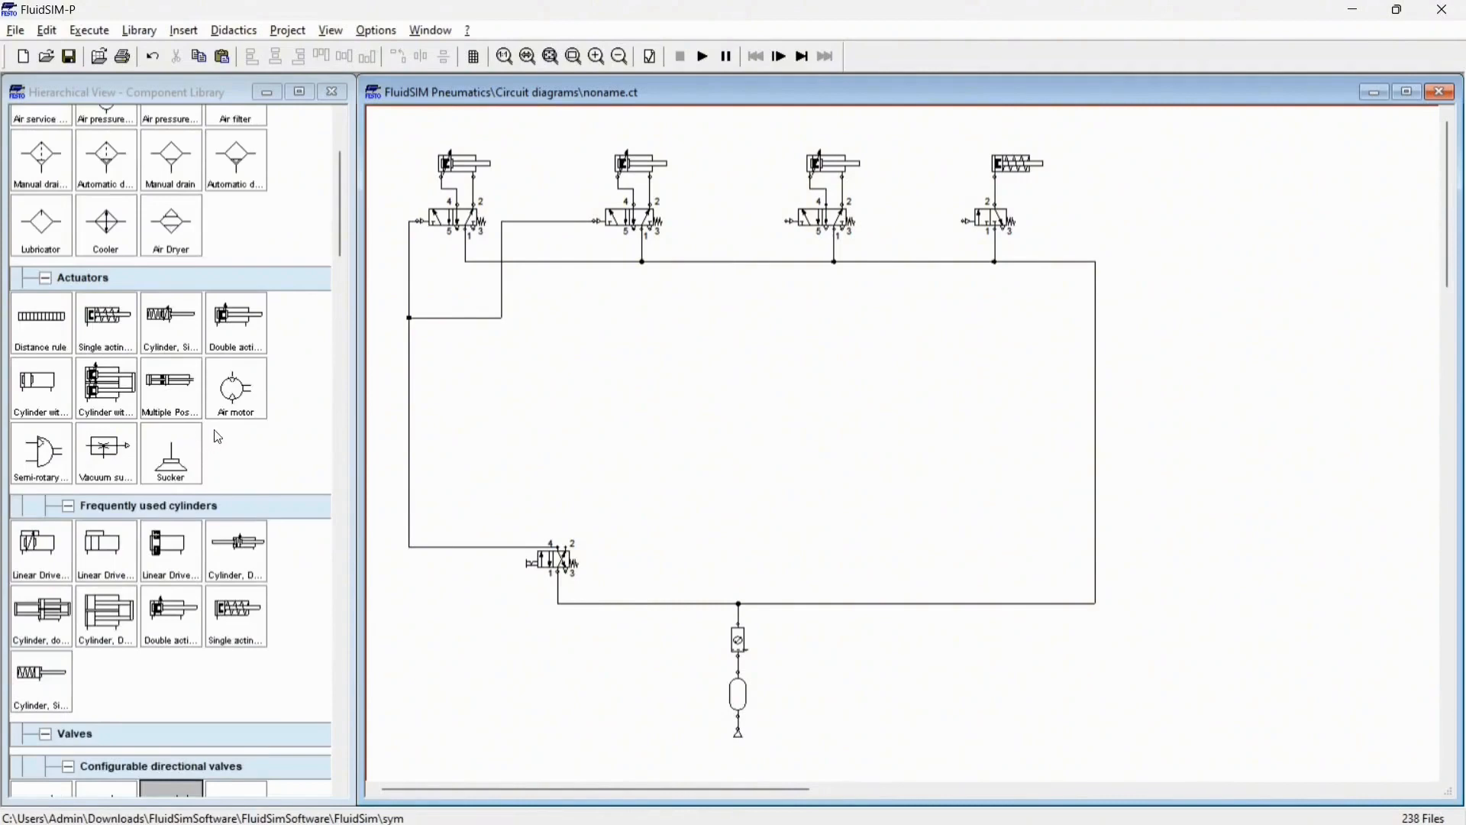
{"action": "scroll", "coordinate": [218, 437], "scroll_direction": "down", "scroll_amount": 4}
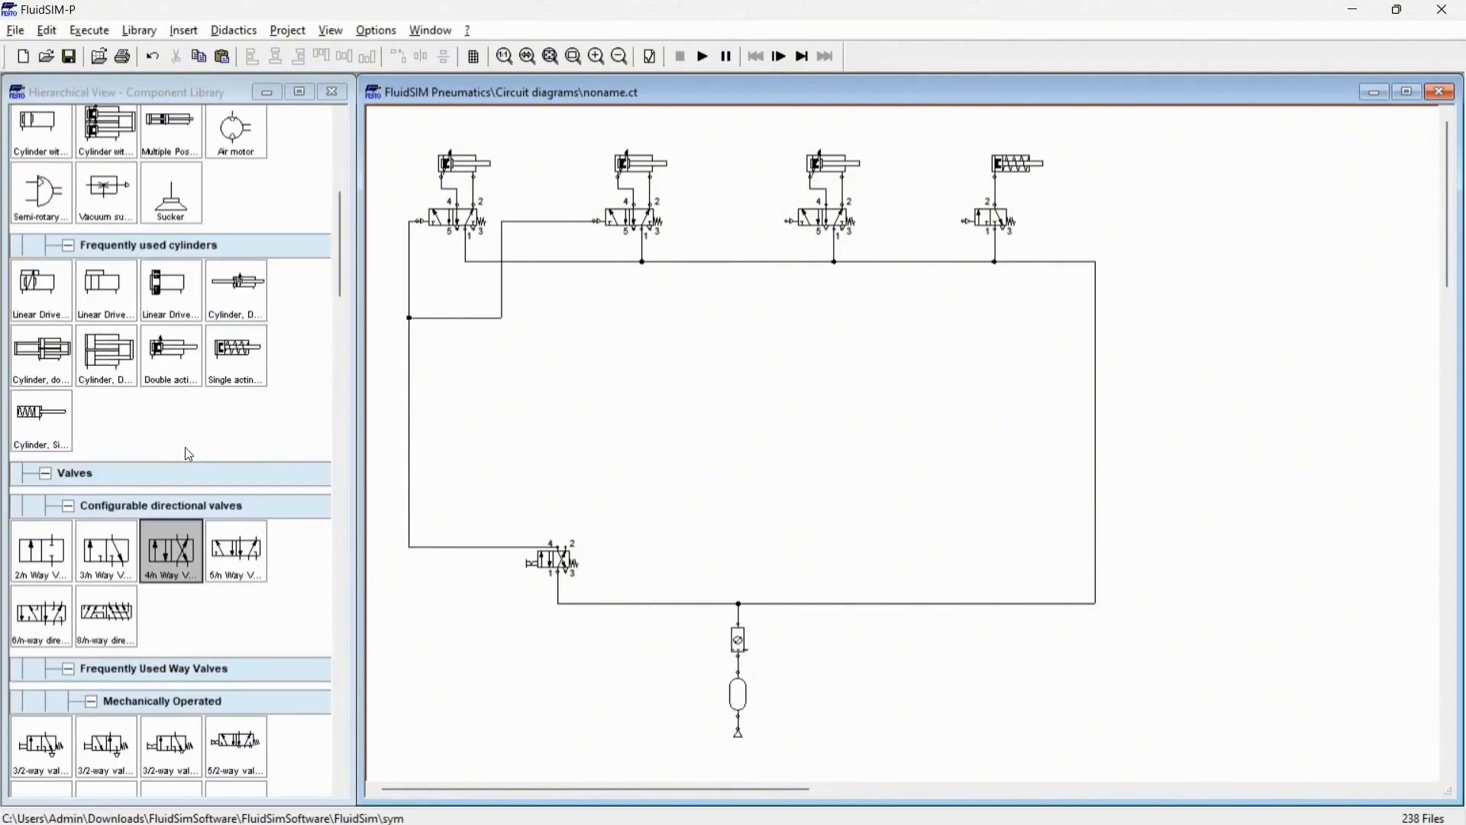
{"action": "left_click_drag", "start_coordinate": [193, 544], "coordinate": [556, 465]}
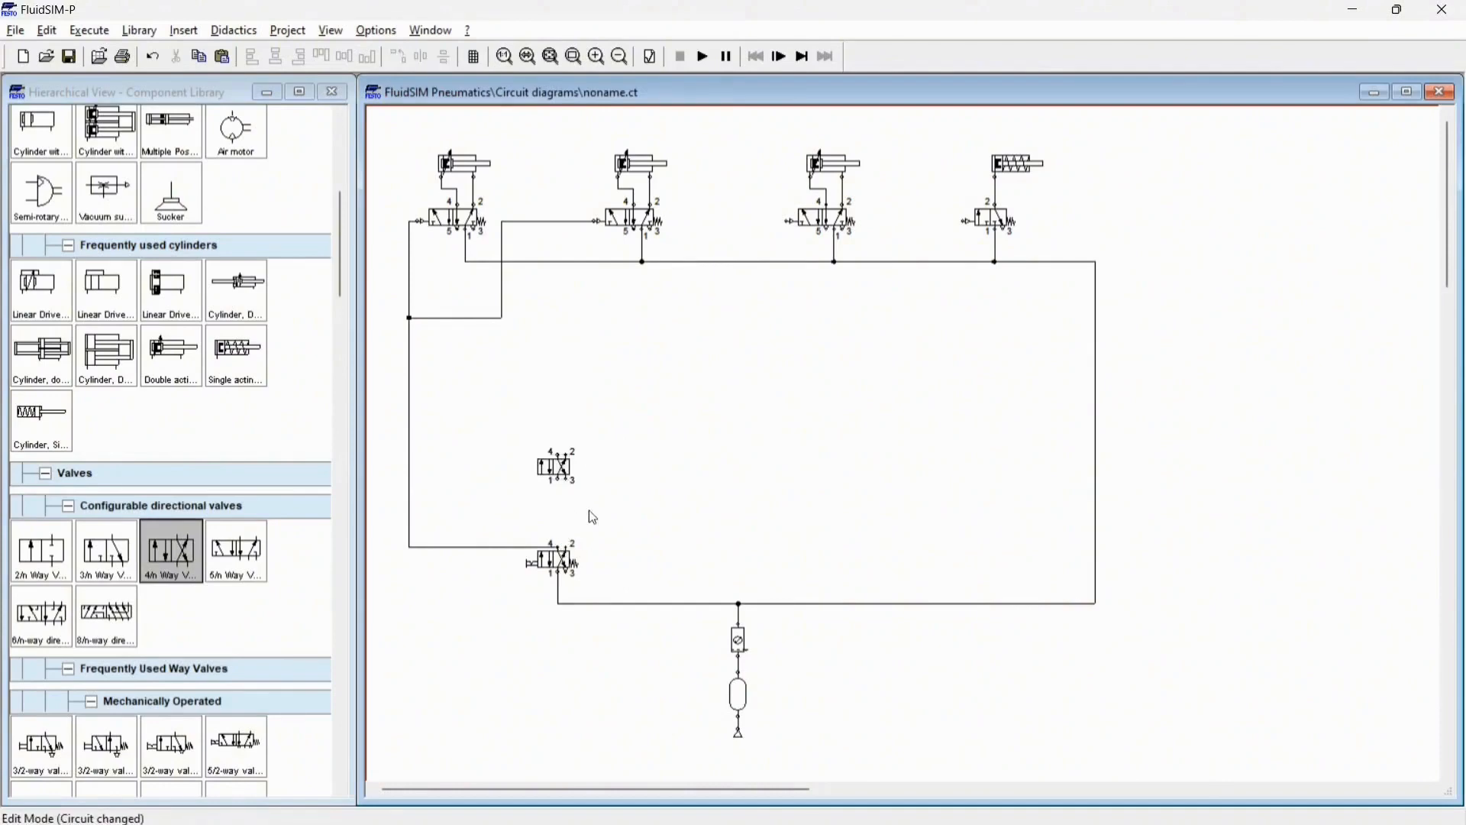
Step: Delete the pilot lines linking the manually actuated 4/n way valve to the first and second 5/n way valves
{"action": "left_click", "coordinate": [487, 547]}
{"action": "key", "text": "Delete"}
{"action": "left_click", "coordinate": [445, 318]}
{"action": "key", "text": "Delete"}
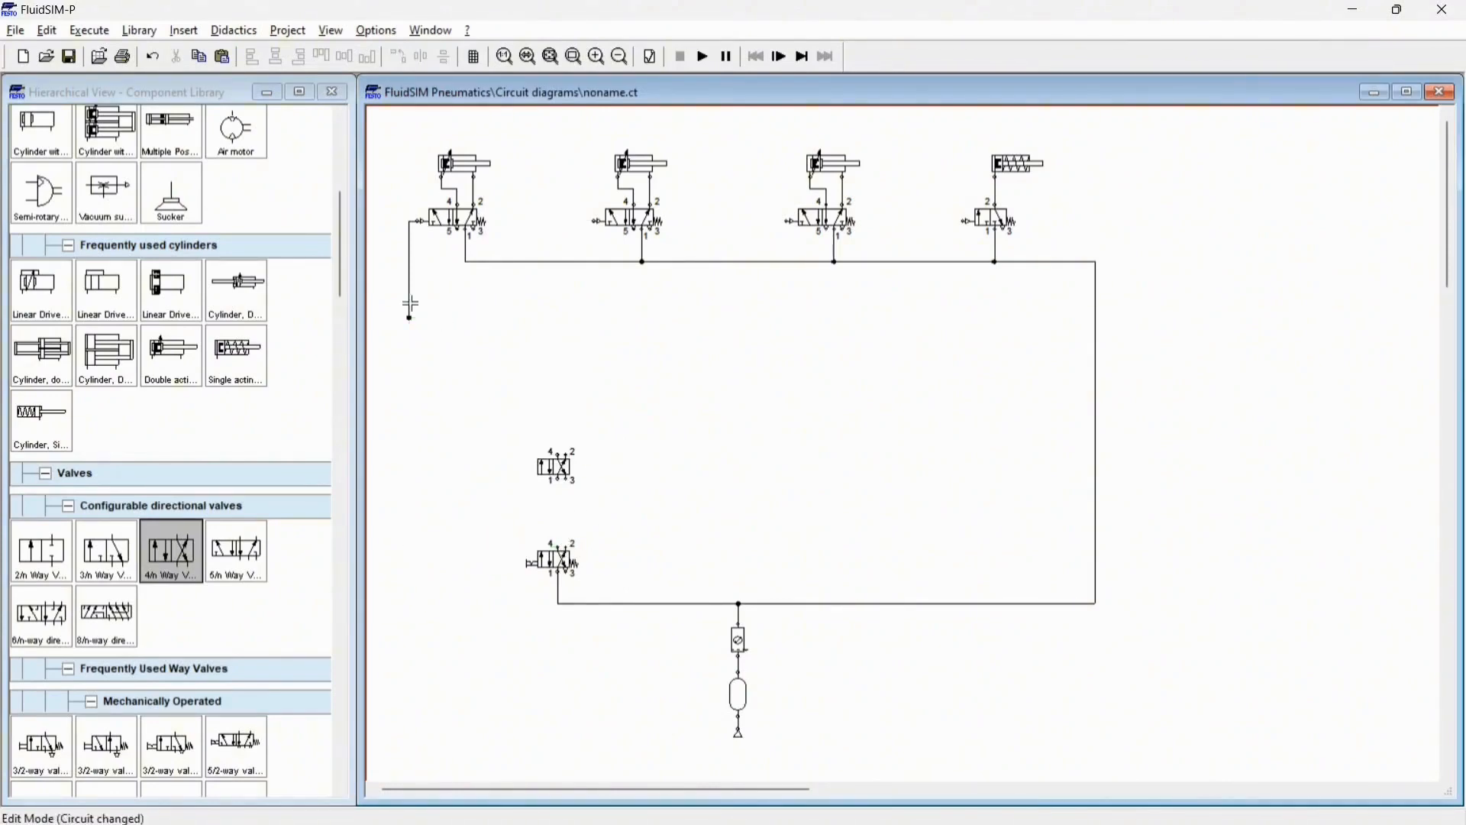
{"action": "left_click", "coordinate": [413, 318]}
{"action": "key", "text": "Delete"}
Step: Set the upper 4/n way valve's initial position to the first one and connect its port 1 to port 4 of the manual valve
{"action": "double_click", "coordinate": [555, 471]}
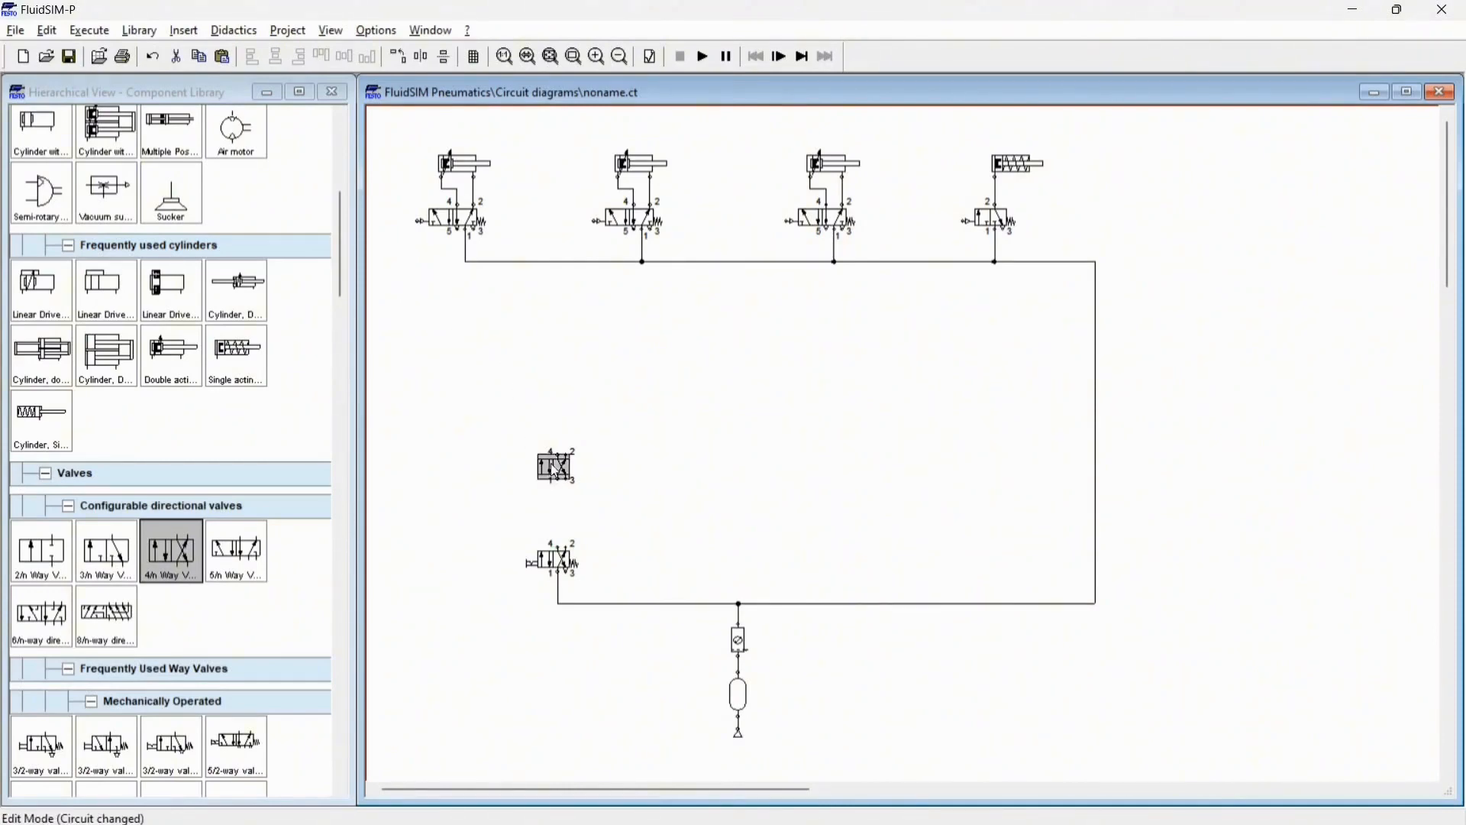
{"action": "left_click", "coordinate": [835, 640]}
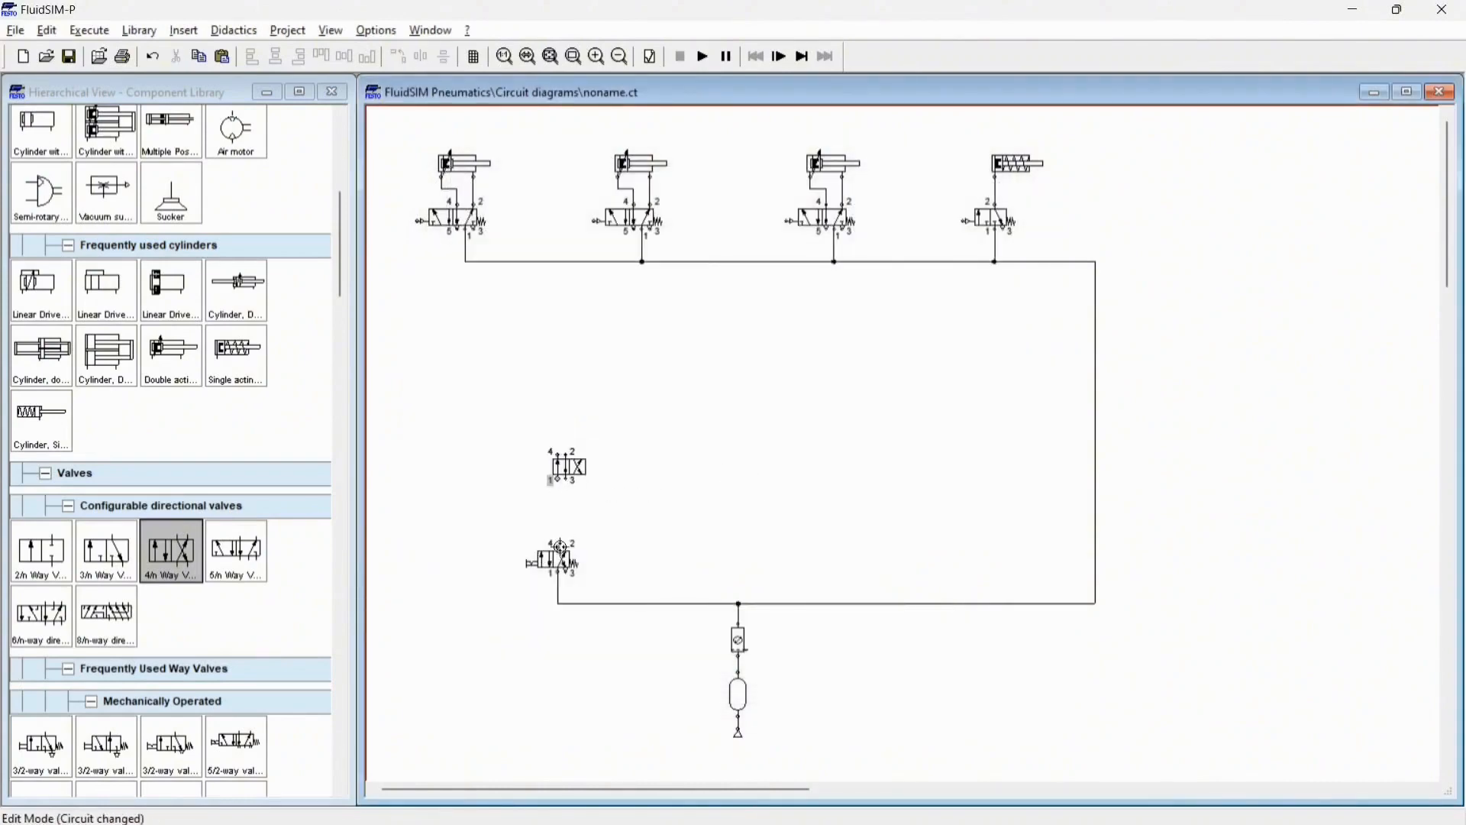
{"action": "left_click_drag", "start_coordinate": [550, 479], "coordinate": [560, 547]}
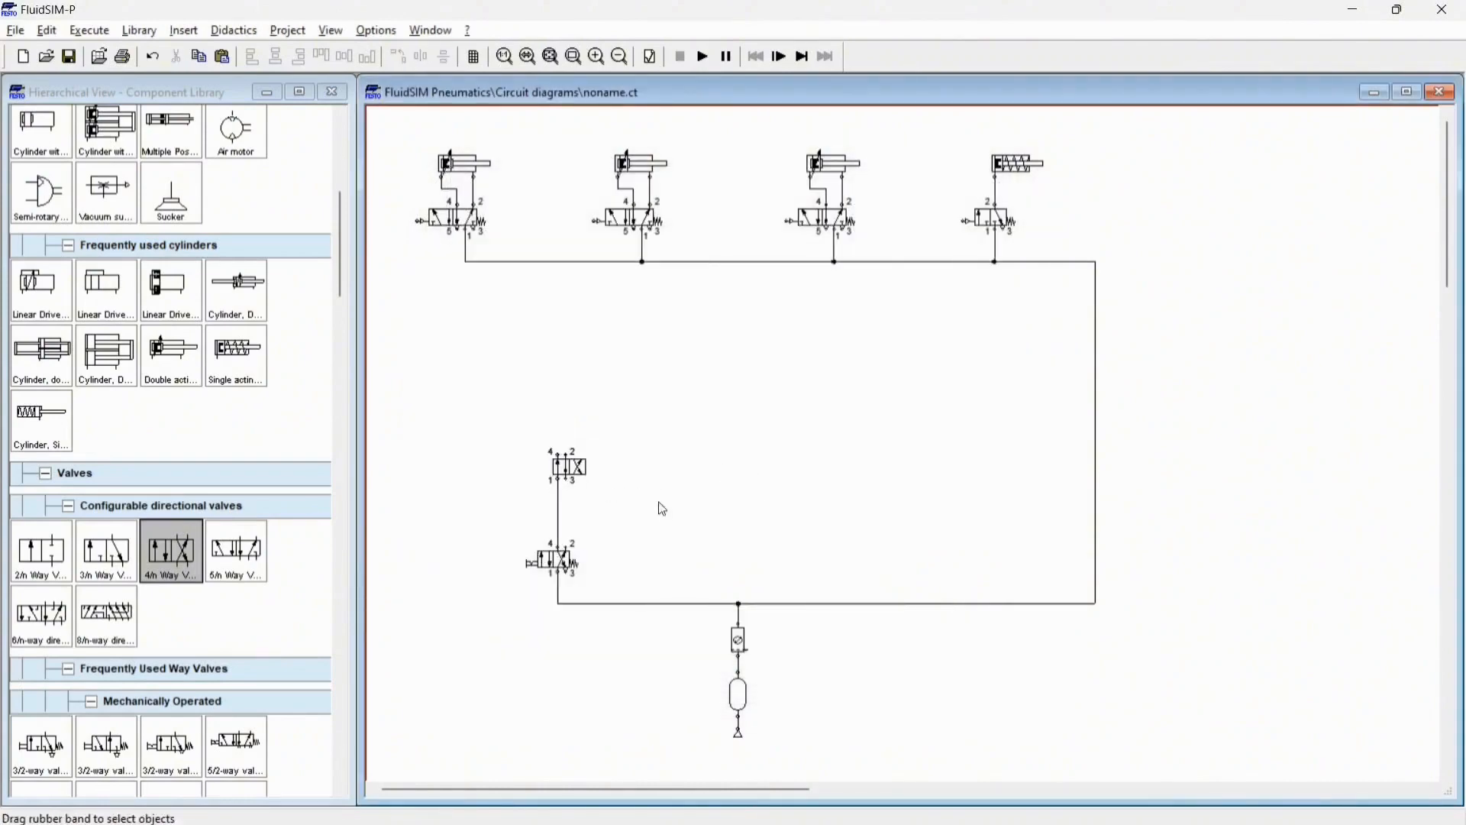
Step: Give the upper 4/n way valve the last mechanical actuation option on its right side
{"action": "double_click", "coordinate": [585, 474]}
{"action": "left_click", "coordinate": [900, 387]}
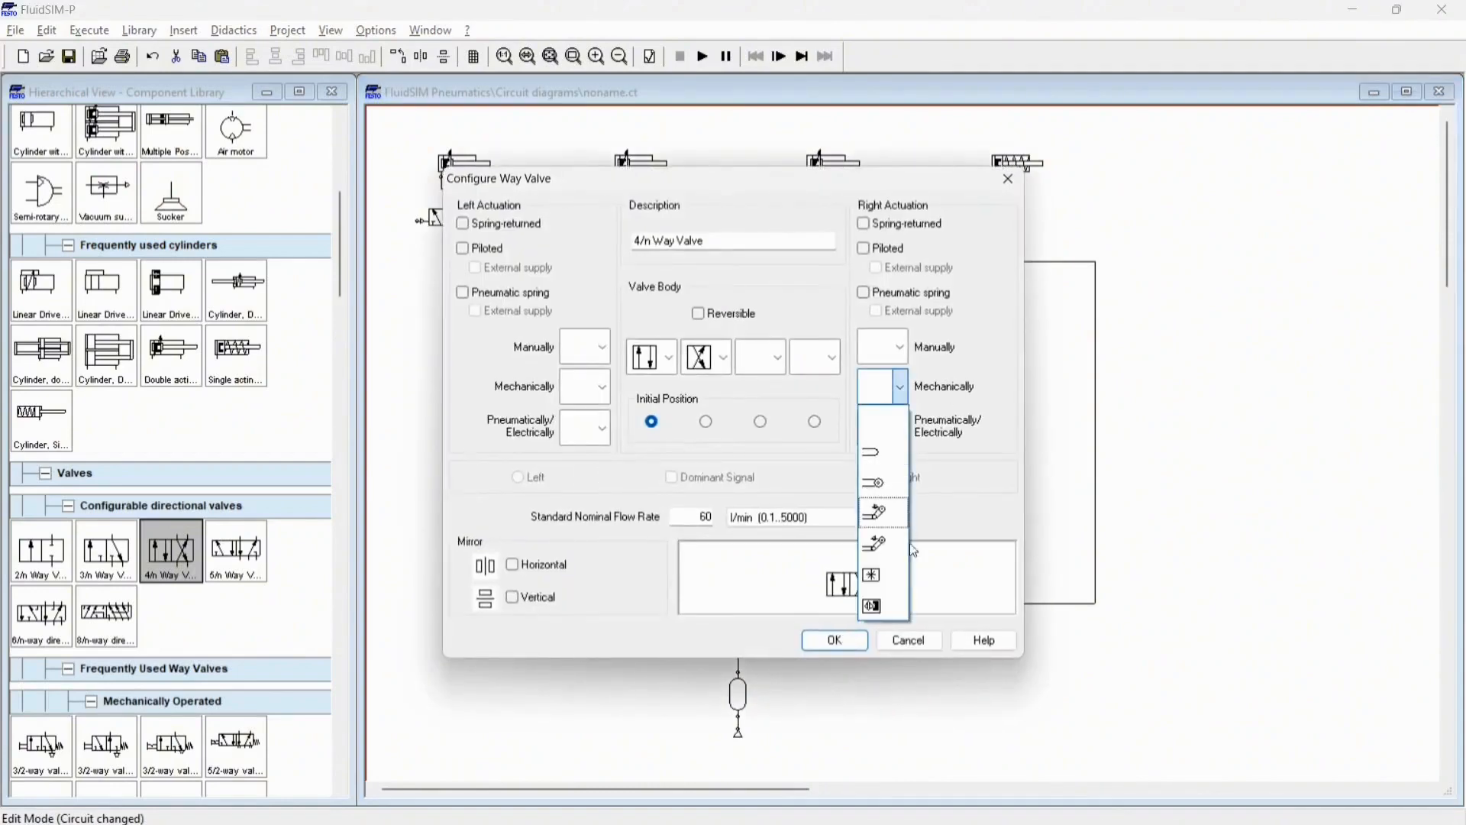
{"action": "left_click", "coordinate": [872, 605]}
{"action": "left_click", "coordinate": [857, 643]}
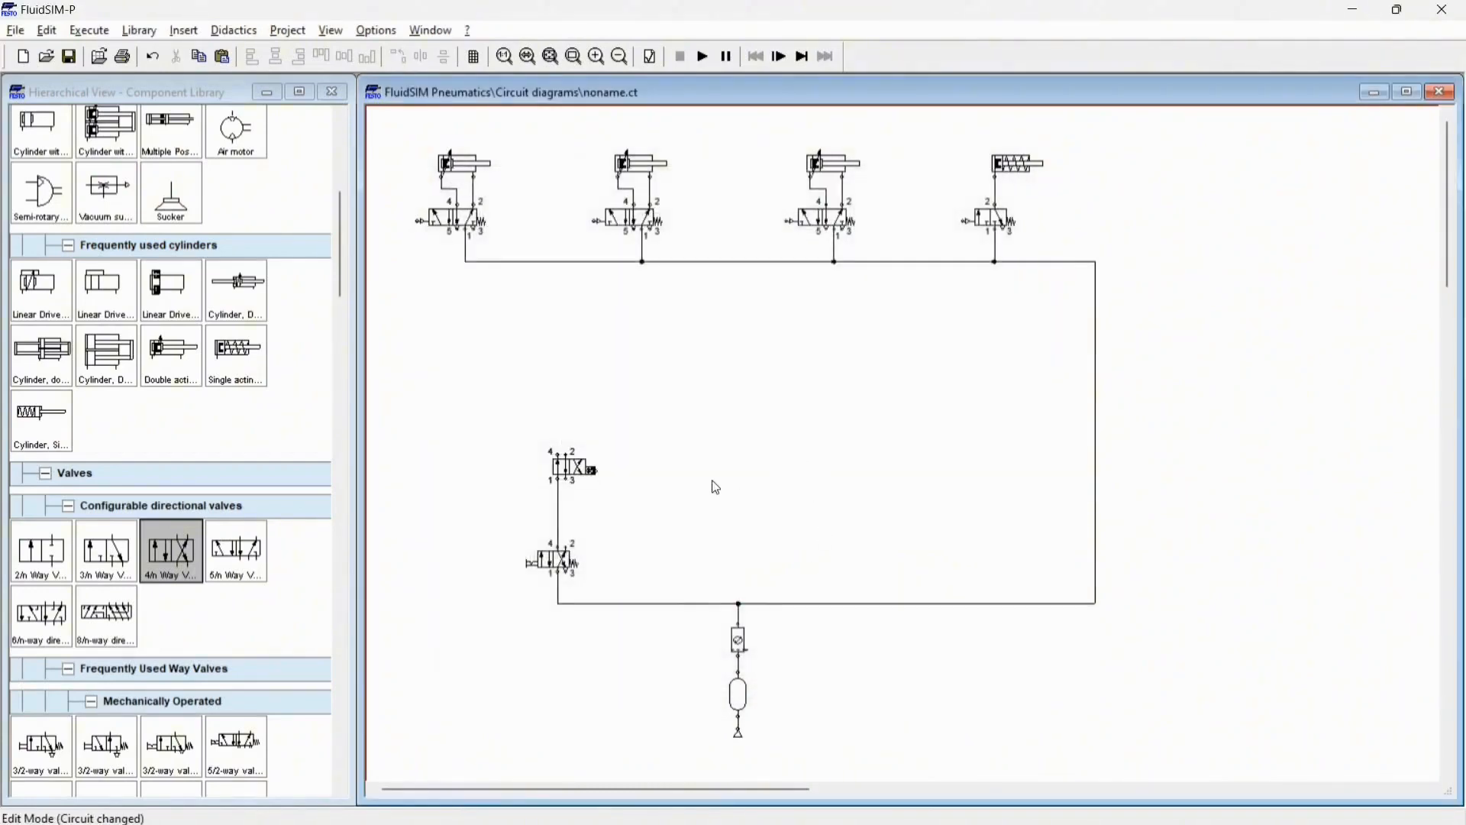
Step: Give port 3 of the upper 4/n way valve an exhaust terminator
{"action": "double_click", "coordinate": [571, 479]}
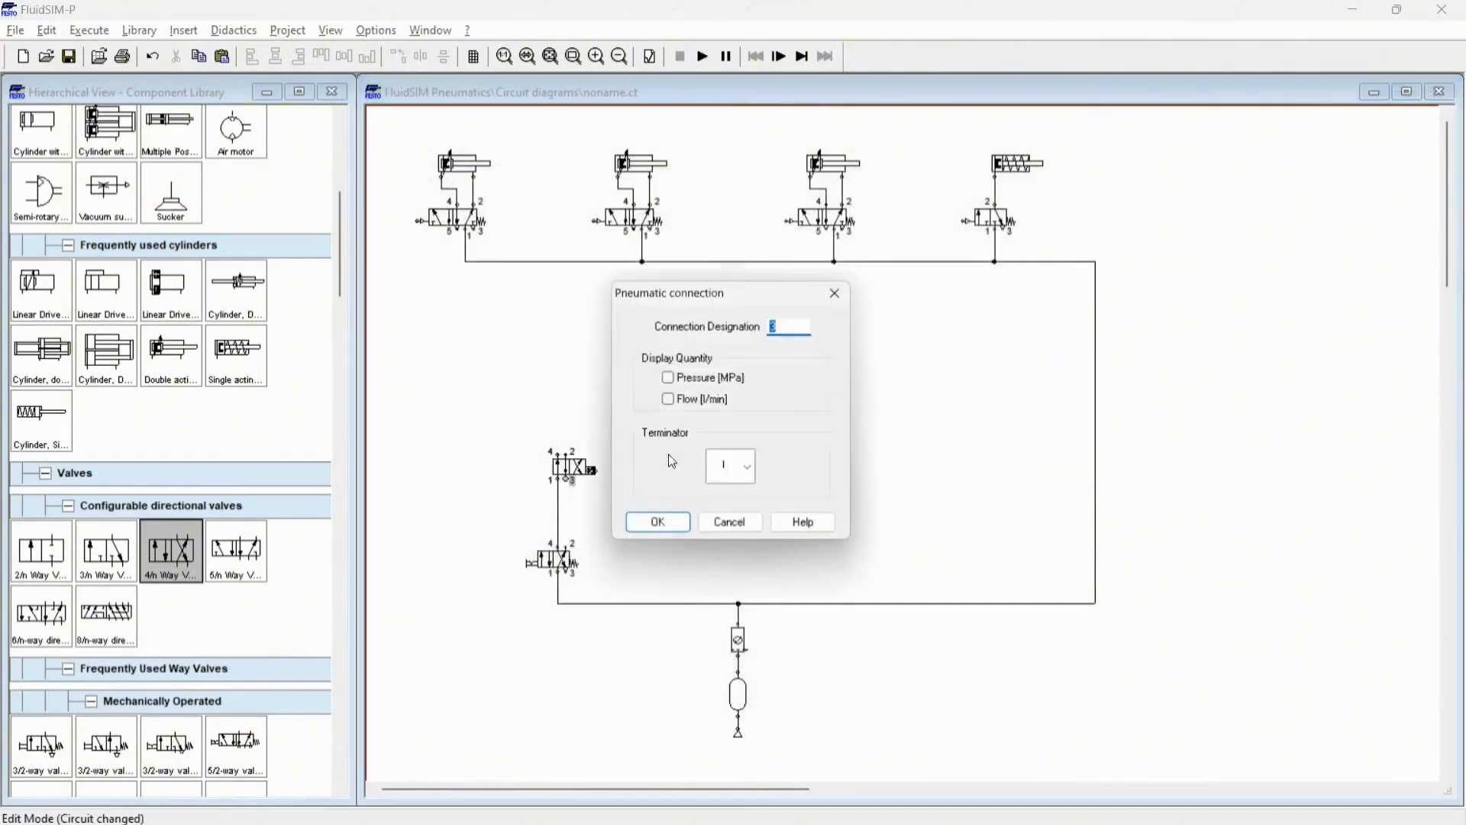
{"action": "left_click", "coordinate": [751, 470]}
{"action": "left_click", "coordinate": [748, 567]}
{"action": "left_click", "coordinate": [658, 527]}
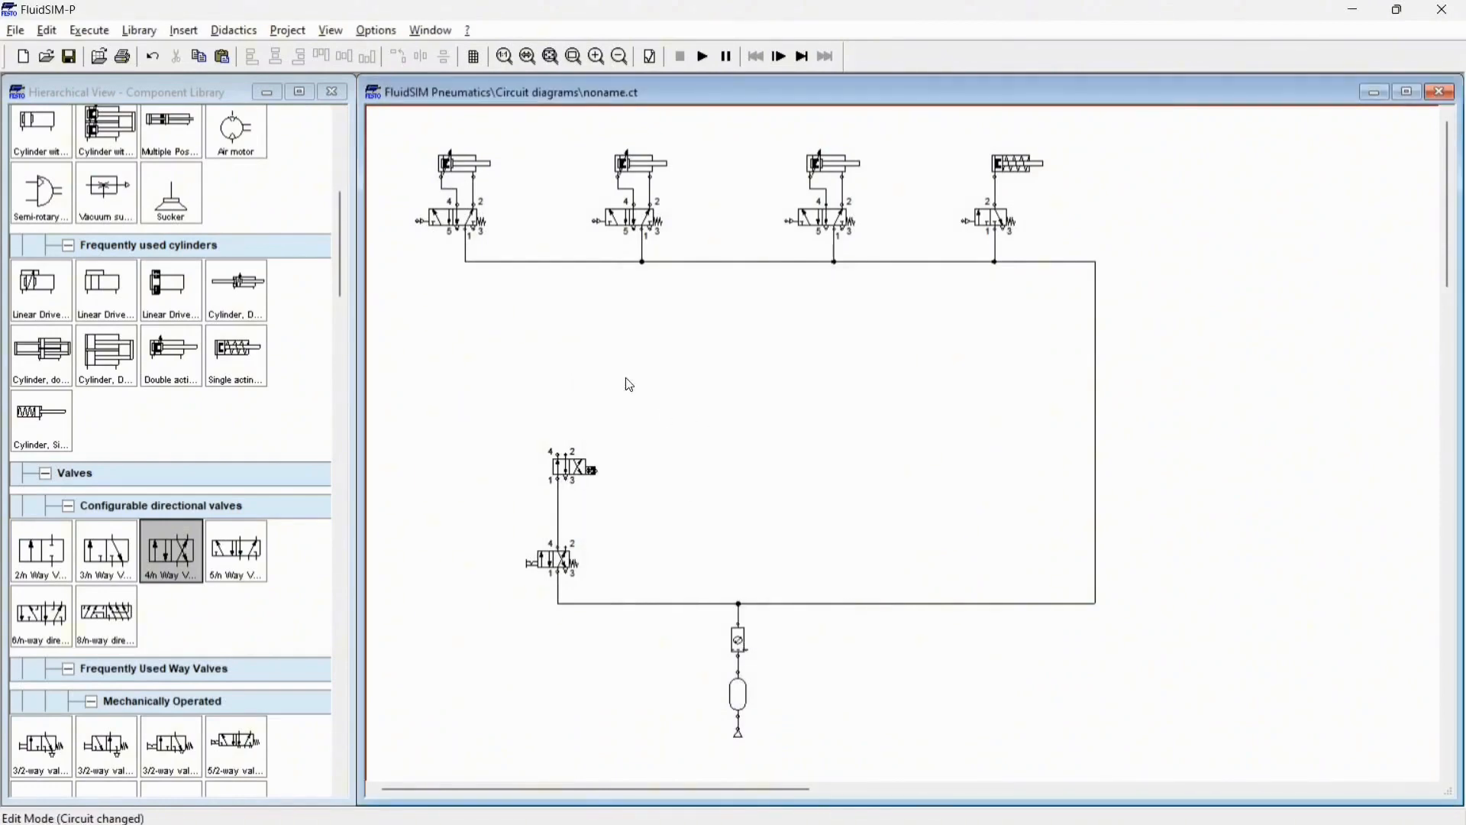
Step: Connect the upper 4/n way valve's port 4 to the second 5/n way valve's pilot port and port 2 to the third's, keeping the lines apart
{"action": "left_click_drag", "start_coordinate": [550, 452], "coordinate": [594, 223]}
{"action": "left_click_drag", "start_coordinate": [784, 224], "coordinate": [713, 307]}
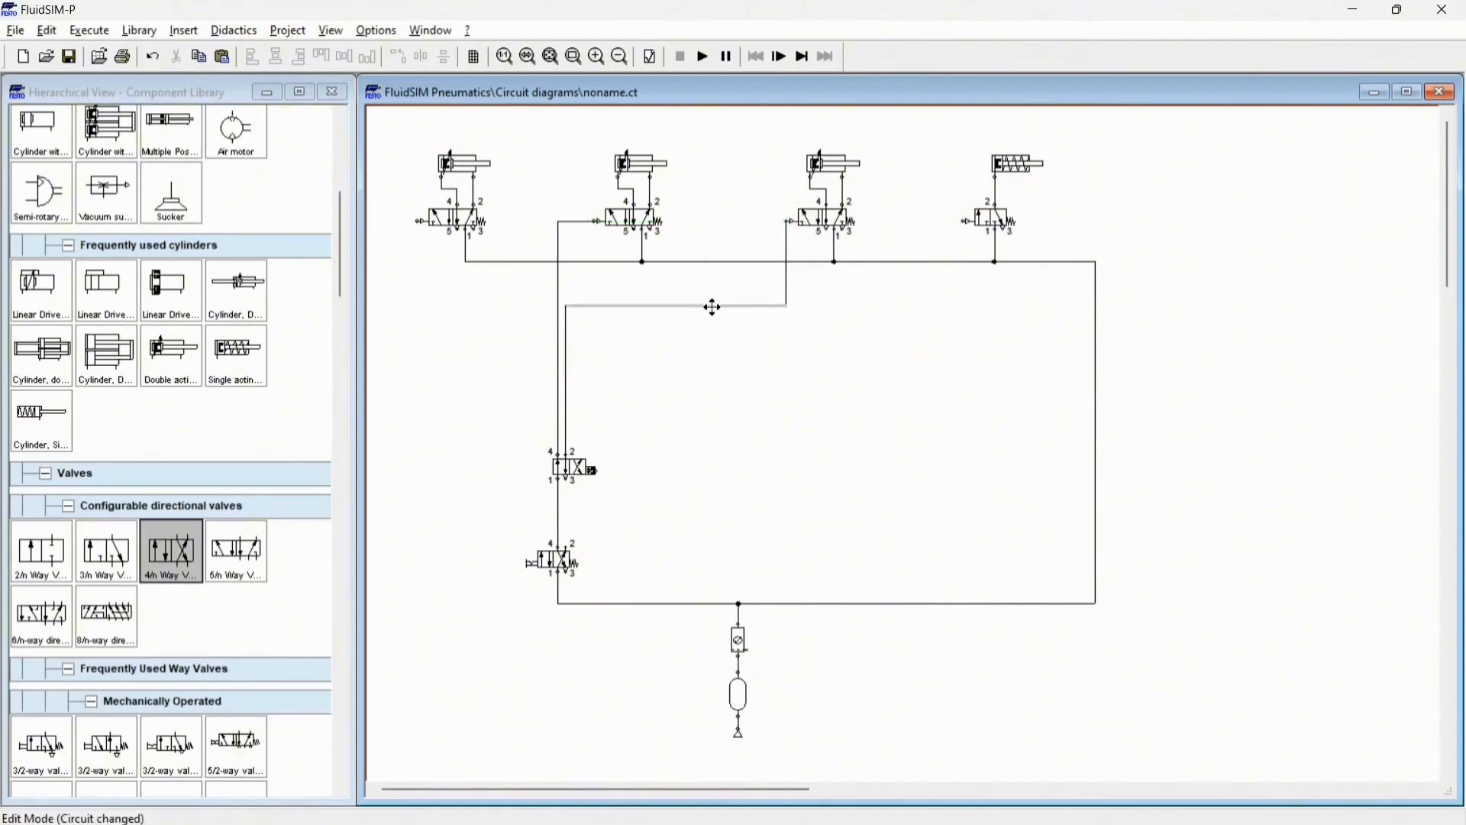
{"action": "left_click", "coordinate": [723, 396]}
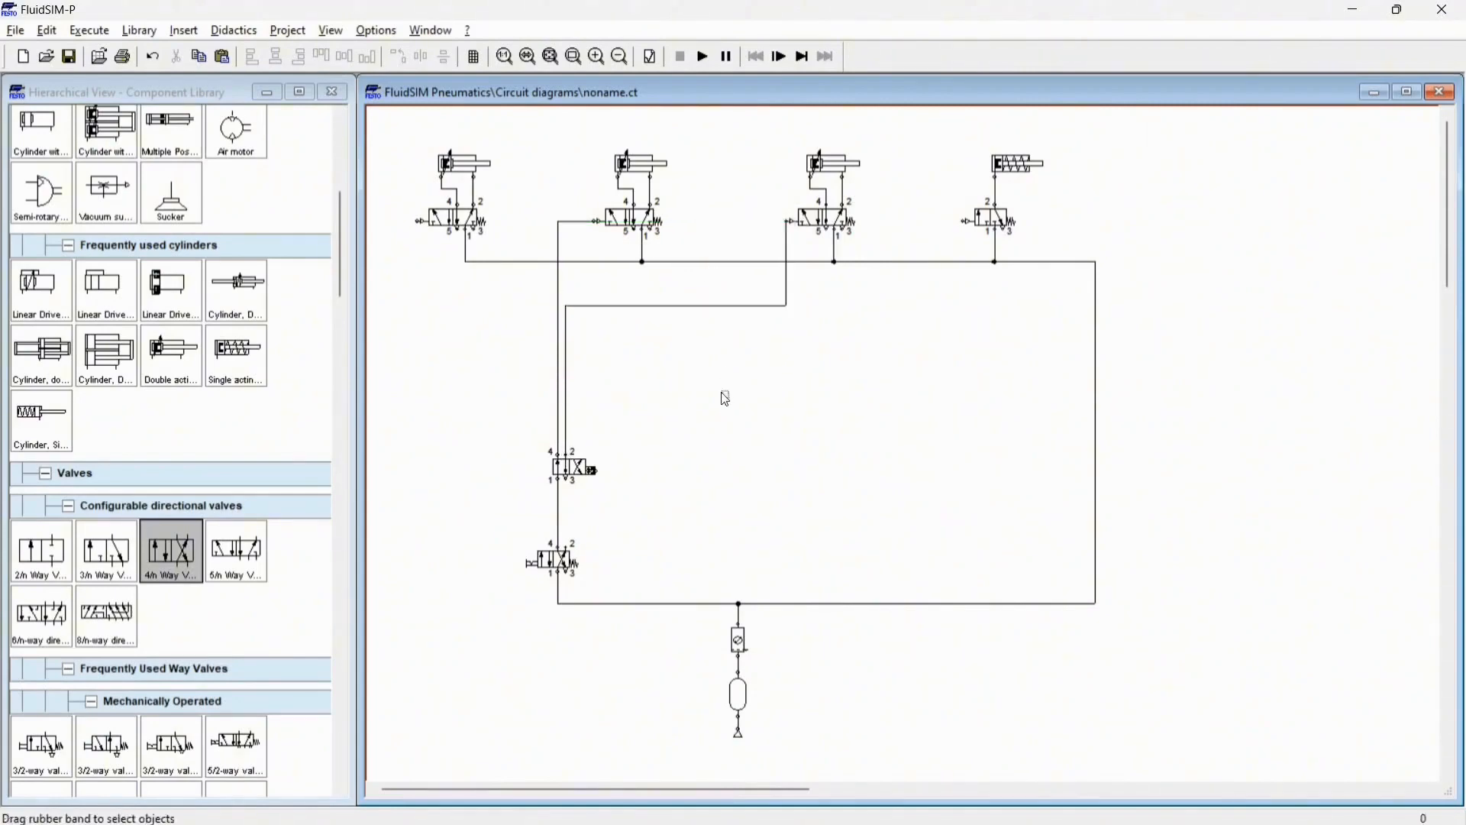
Step: Label the mechanical connection of the upper 4/n way valve a1
{"action": "double_click", "coordinate": [594, 471]}
{"action": "type", "text": "a1"}
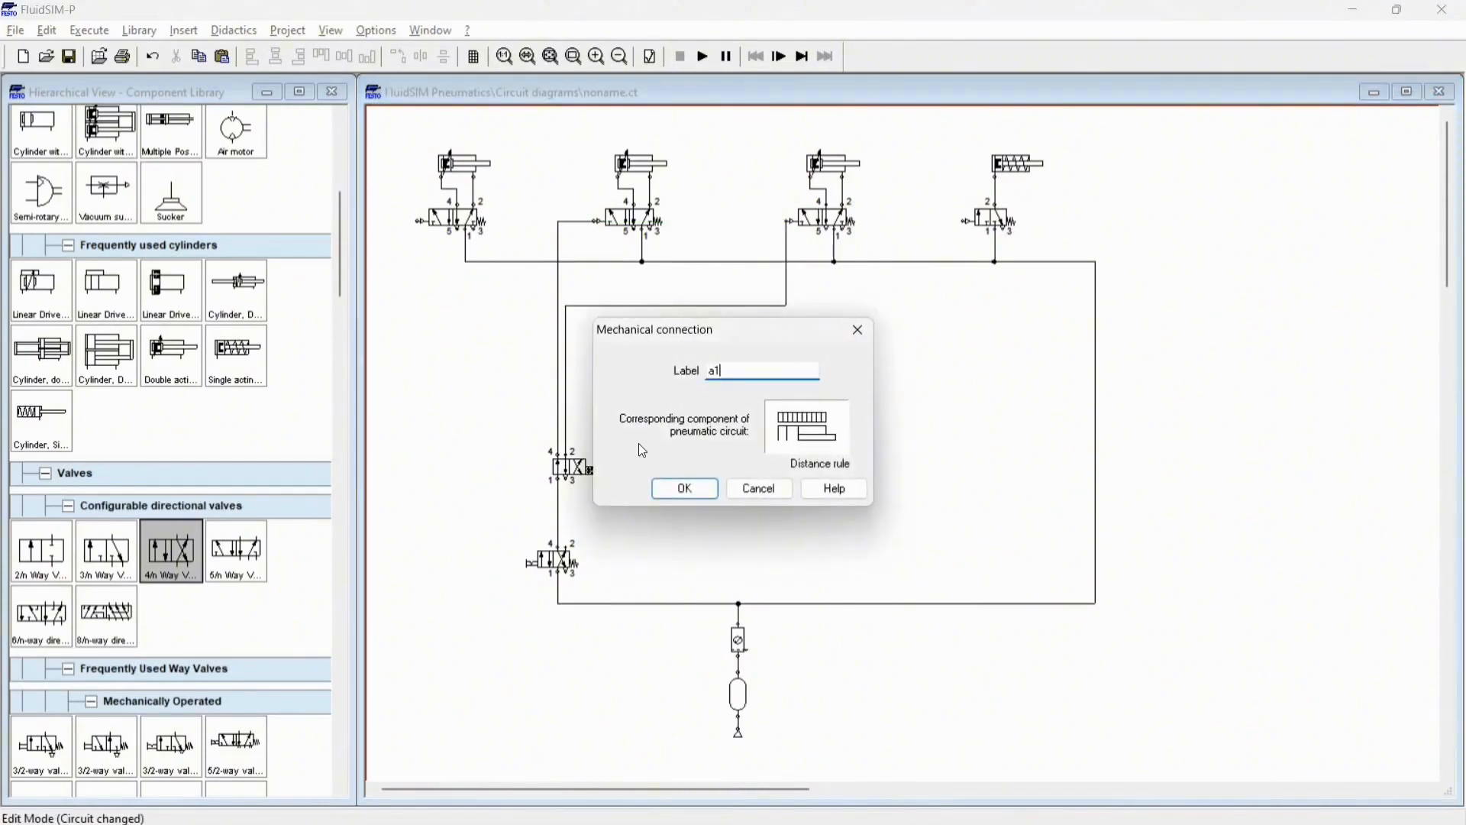
{"action": "key", "text": "Tab"}
{"action": "left_click", "coordinate": [697, 495]}
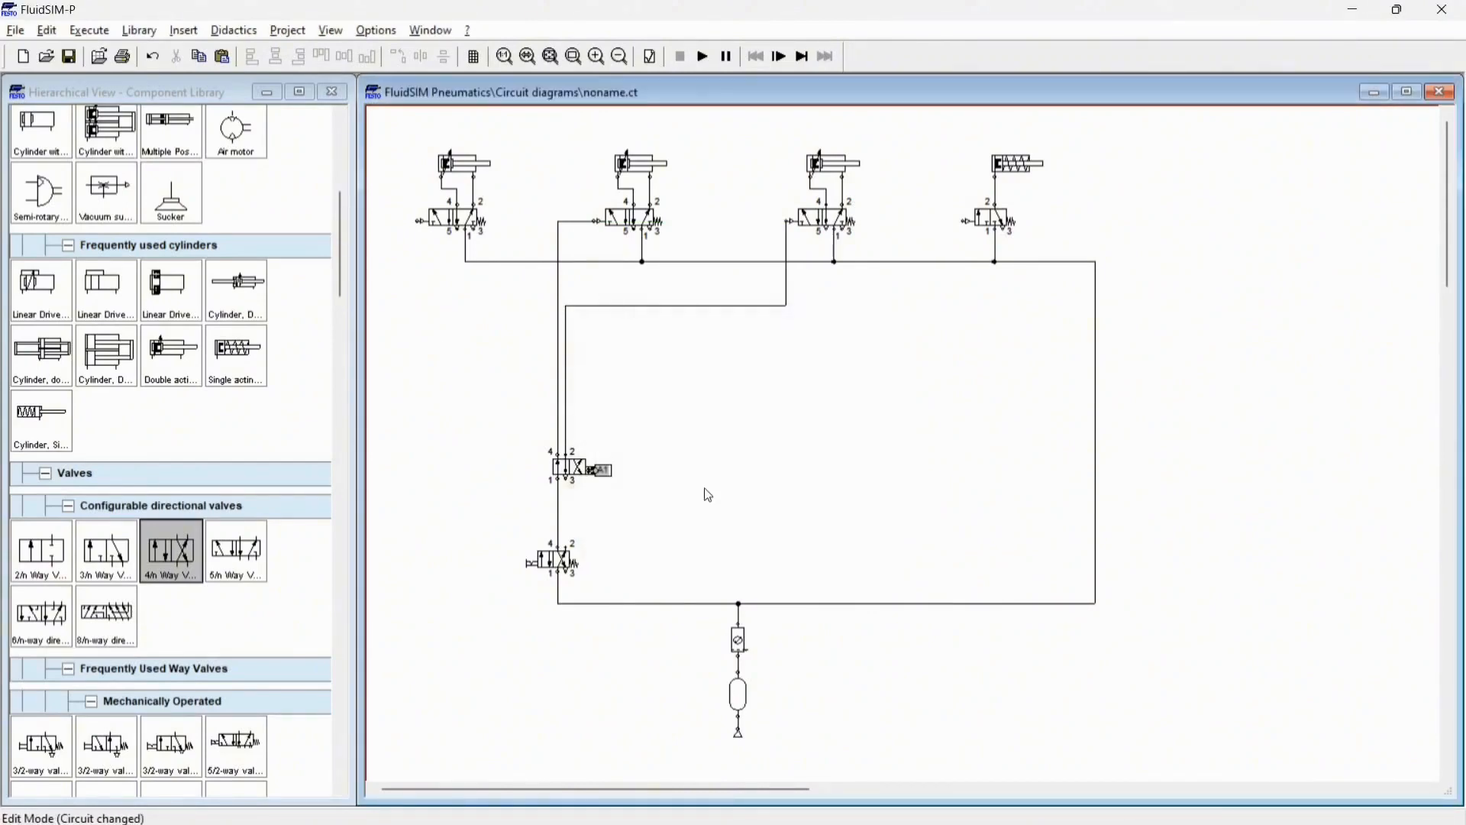
Step: Assign the actuating label a1 at position 1000 mm to the first double acting cylinder
{"action": "double_click", "coordinate": [462, 163]}
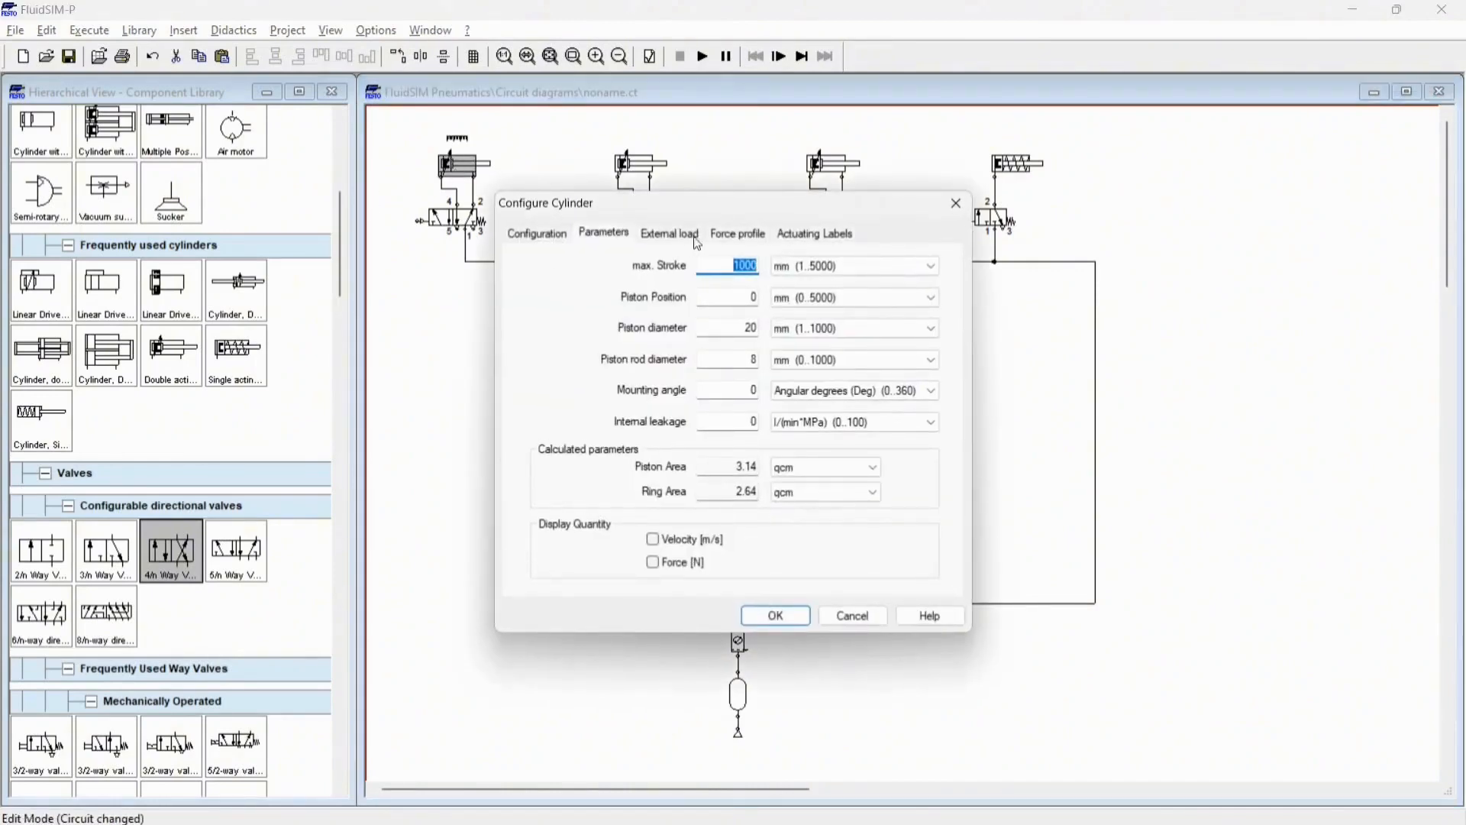
{"action": "left_click", "coordinate": [794, 234]}
{"action": "type", "text": "a1"}
{"action": "key", "text": "Tab"}
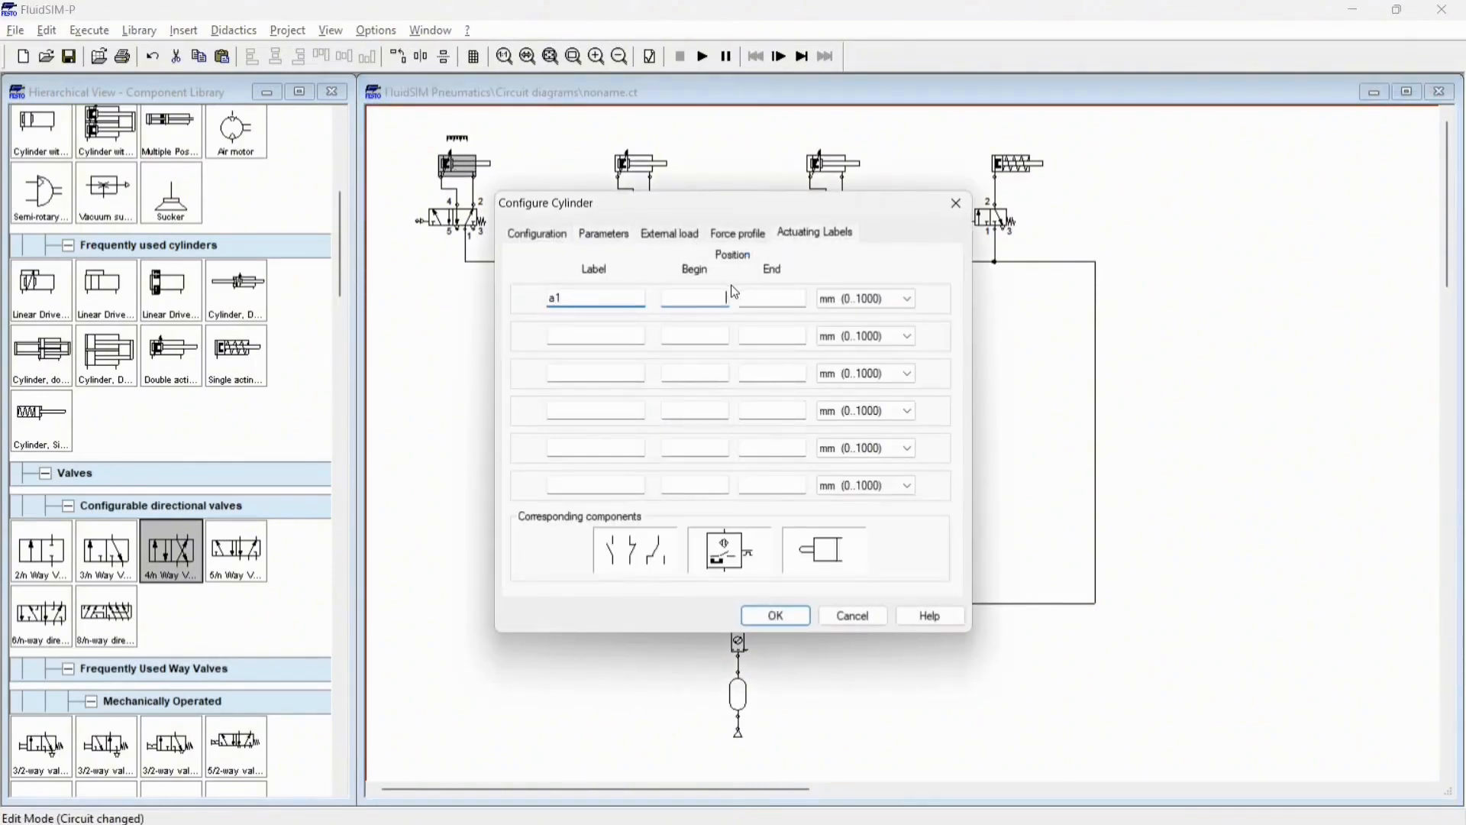
{"action": "type", "text": "1000"}
{"action": "key", "text": "Return"}
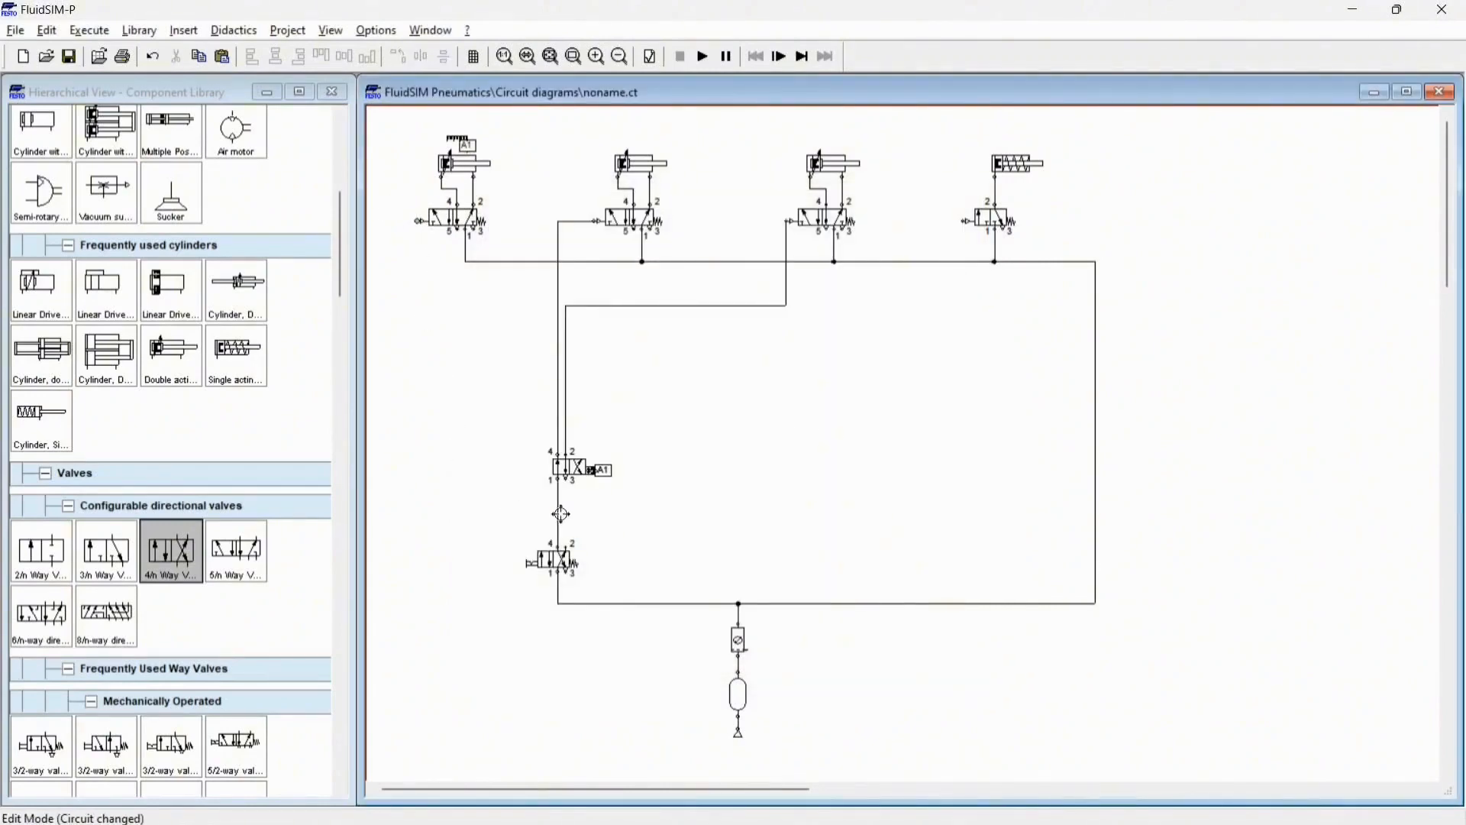
Step: Connect the line between the two 4/n way valves to the first 5/n way valve's pilot port, then simulate the circuit despite the warnings and stop
{"action": "left_click_drag", "start_coordinate": [558, 516], "coordinate": [419, 222]}
{"action": "left_click", "coordinate": [703, 57]}
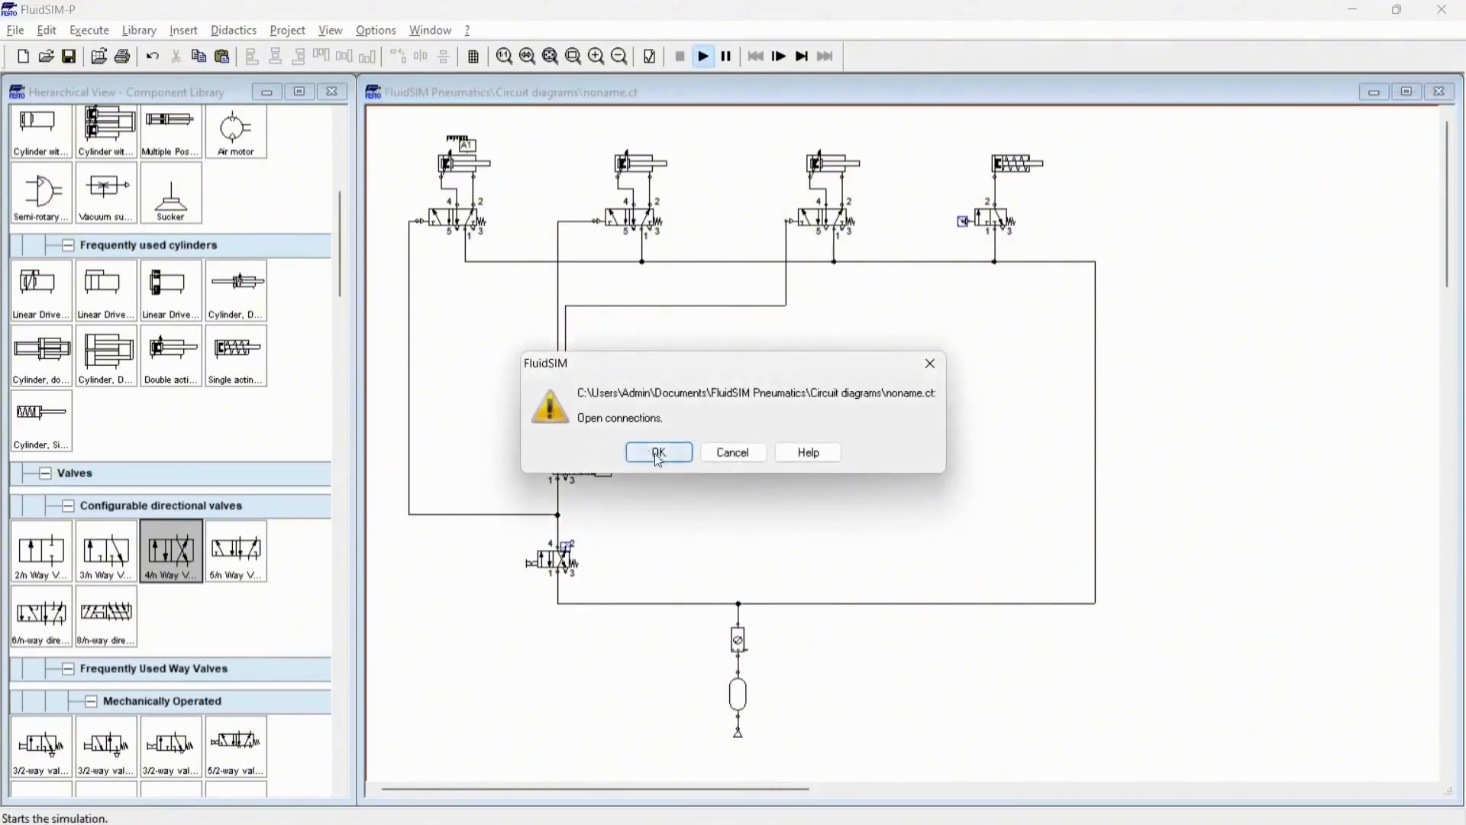
{"action": "left_click", "coordinate": [656, 451]}
{"action": "left_click", "coordinate": [661, 460]}
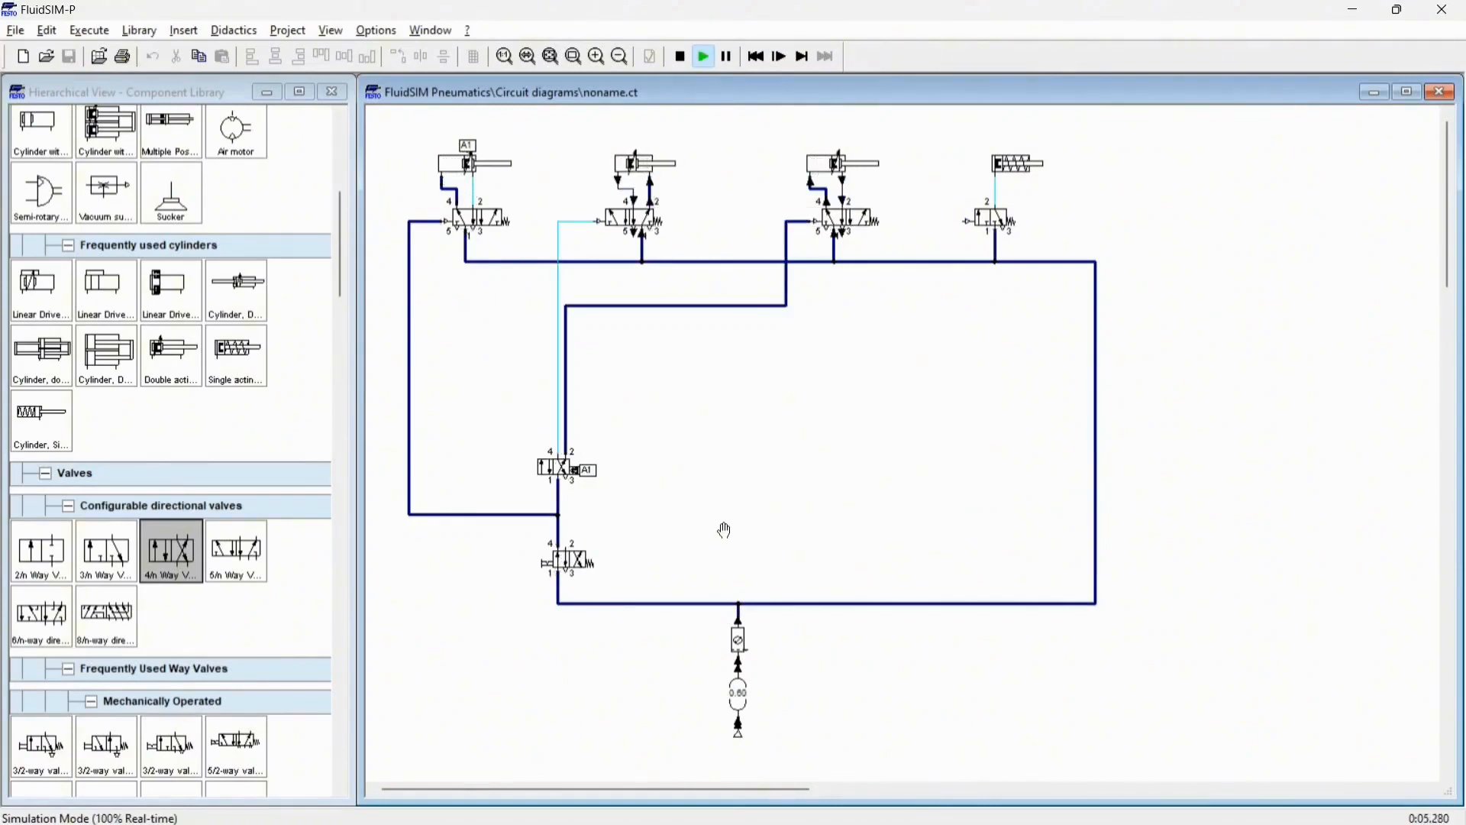
{"action": "left_click", "coordinate": [679, 62]}
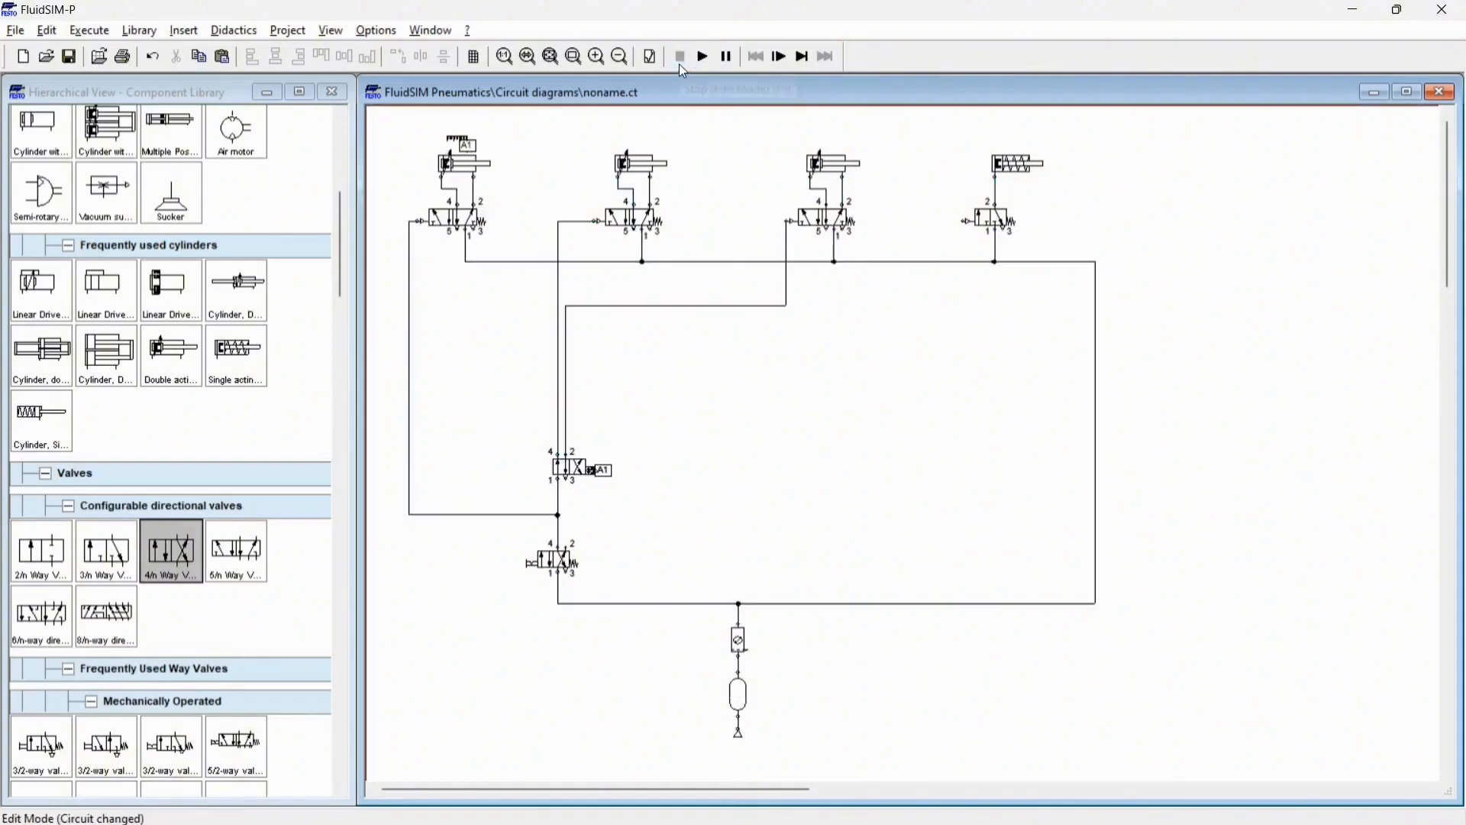
Step: Move the 4/n way valve labelled A1 upward to make room for another valve beneath it
{"action": "left_click", "coordinate": [586, 470]}
{"action": "key", "text": "Up"}
{"action": "key", "text": "Up"}
{"action": "key", "text": "Up"}
{"action": "key", "text": "Up"}
{"action": "key", "text": "Up"}
{"action": "key", "text": "Up"}
{"action": "key", "text": "Up"}
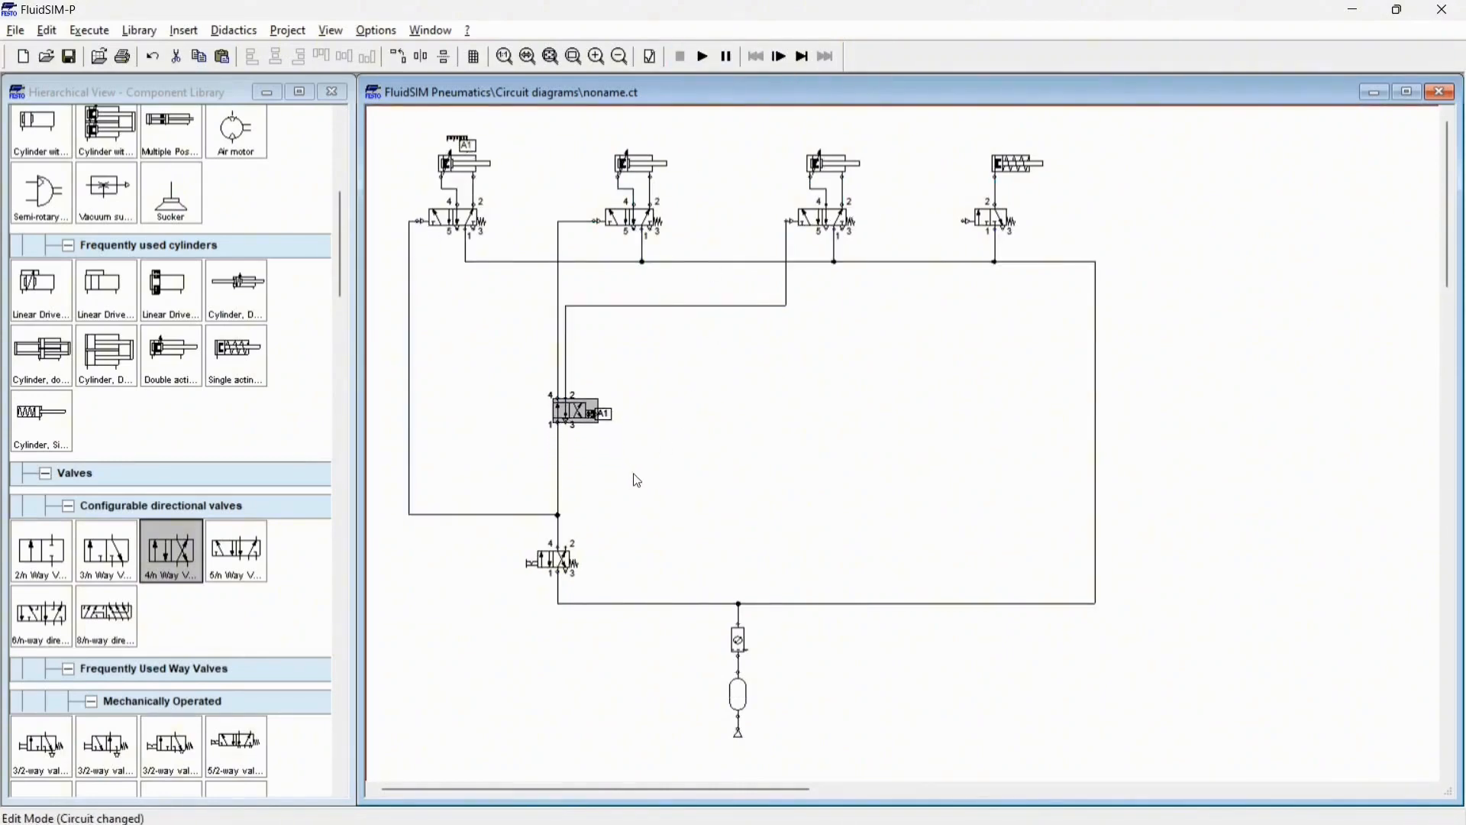
{"action": "key", "text": "Up"}
{"action": "key", "text": "Up"}
{"action": "key", "text": "Up"}
{"action": "left_click", "coordinate": [639, 481]}
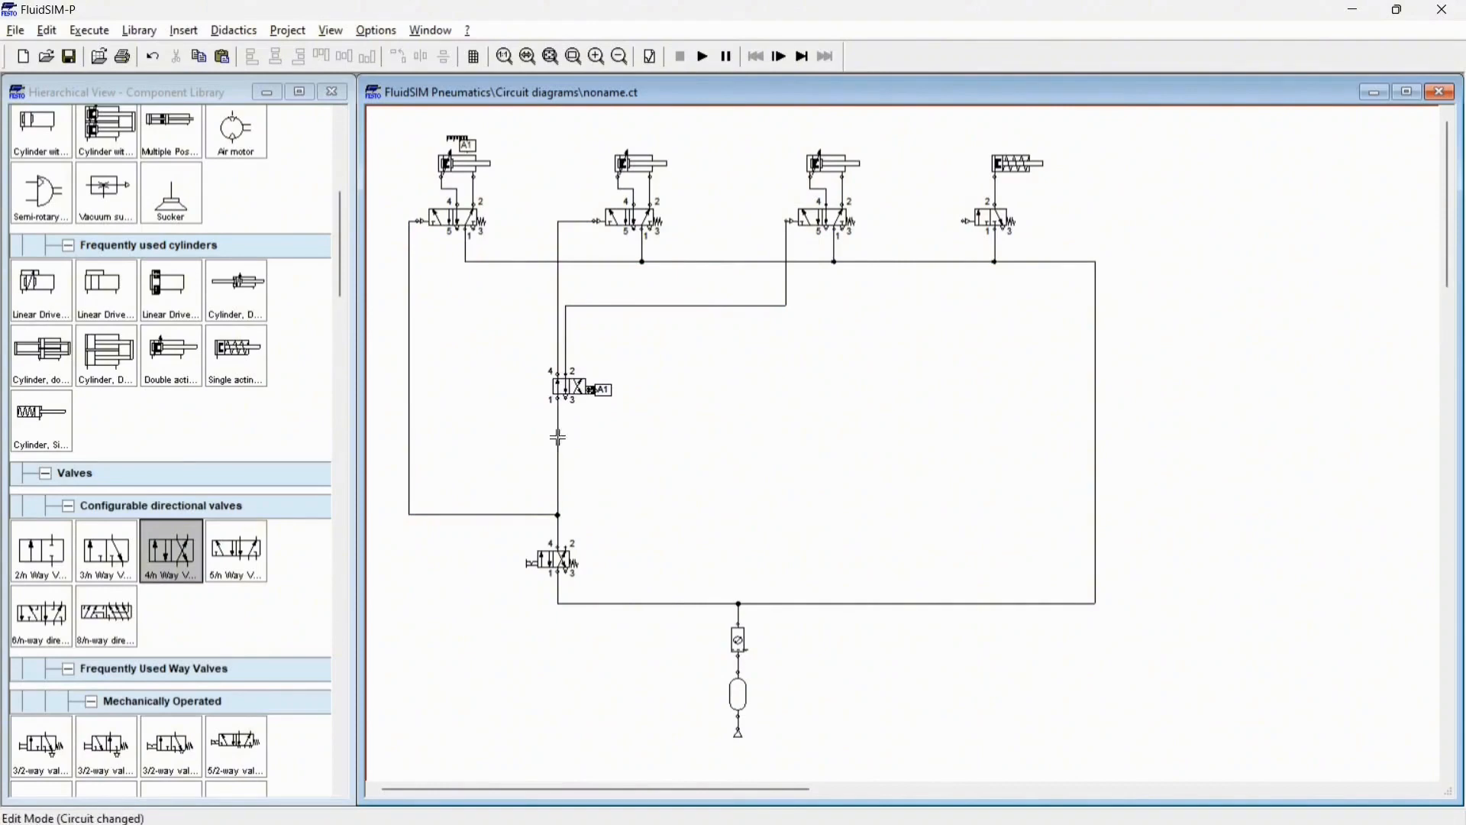
Step: Delete the line between the two 4/n way valves and its branch to the first 5/n way valve's pilot port
{"action": "left_click", "coordinate": [558, 446]}
{"action": "key", "text": "Delete"}
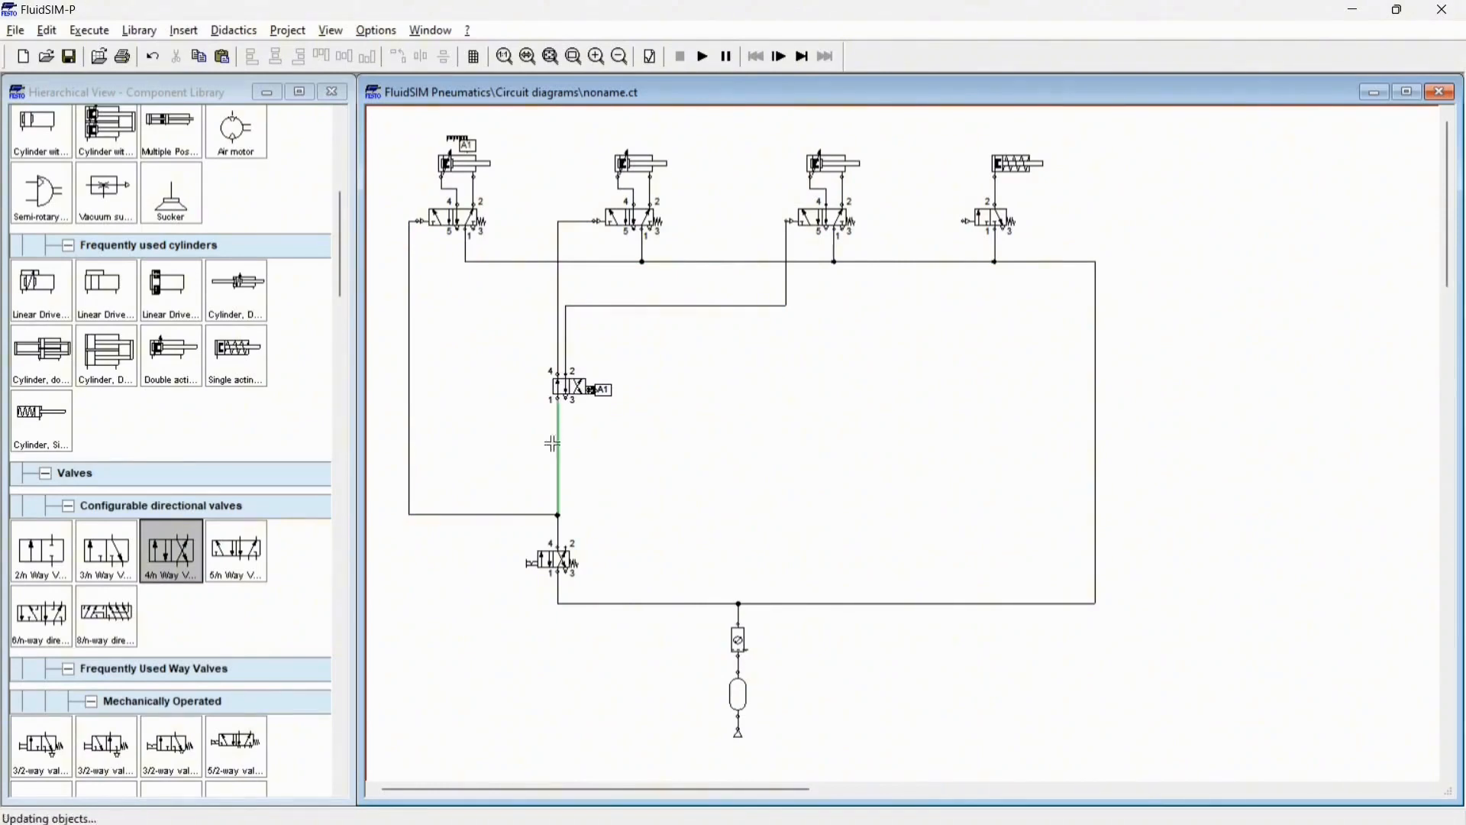
{"action": "left_click", "coordinate": [496, 517]}
{"action": "key", "text": "Delete"}
Step: Place a third 4/n way valve below the A1 valve, with the first initial position and the last mechanical actuation option on its right side
{"action": "left_click_drag", "start_coordinate": [170, 553], "coordinate": [565, 443]}
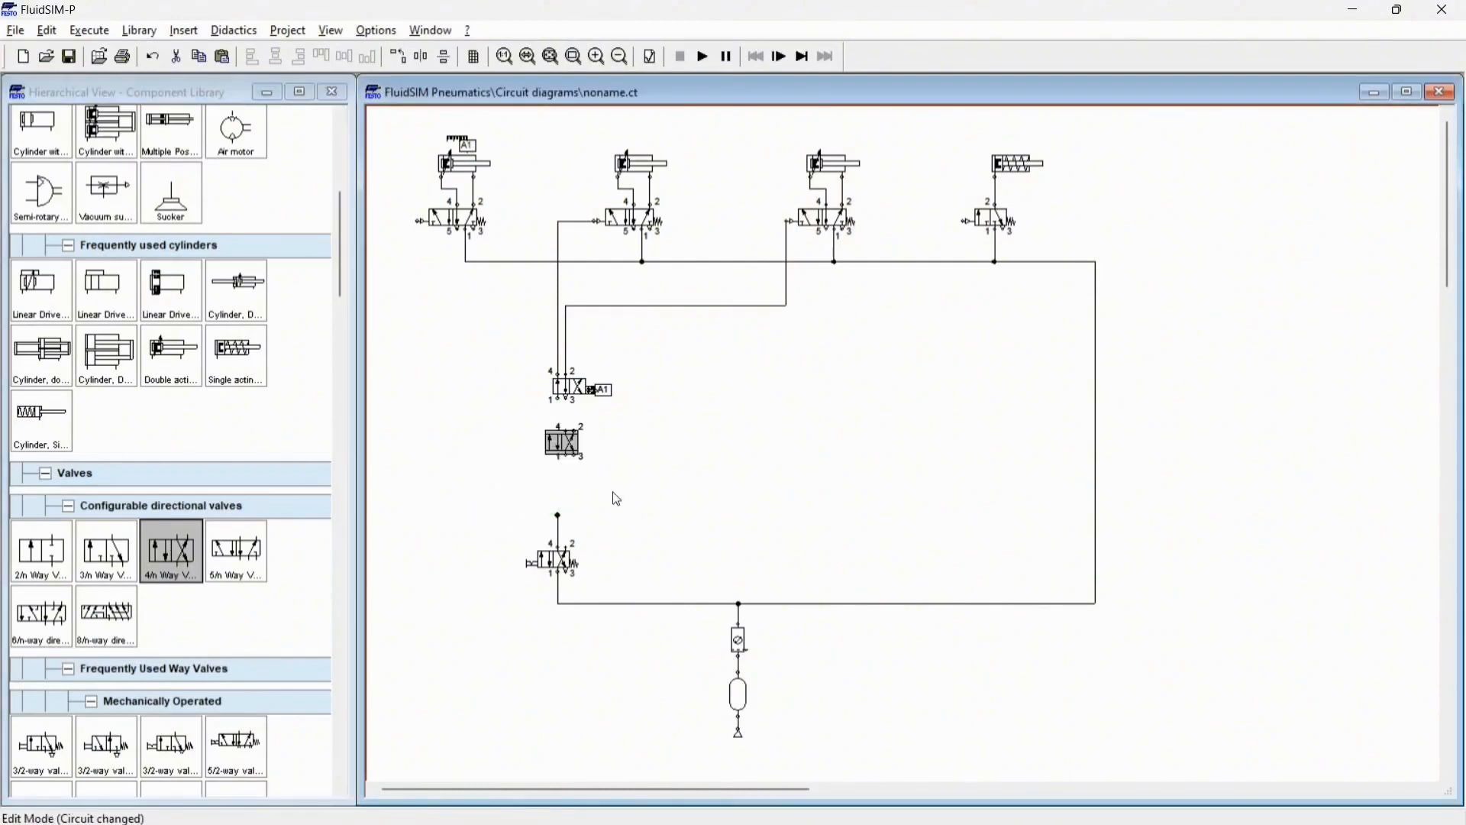
{"action": "double_click", "coordinate": [564, 441]}
{"action": "left_click", "coordinate": [652, 423]}
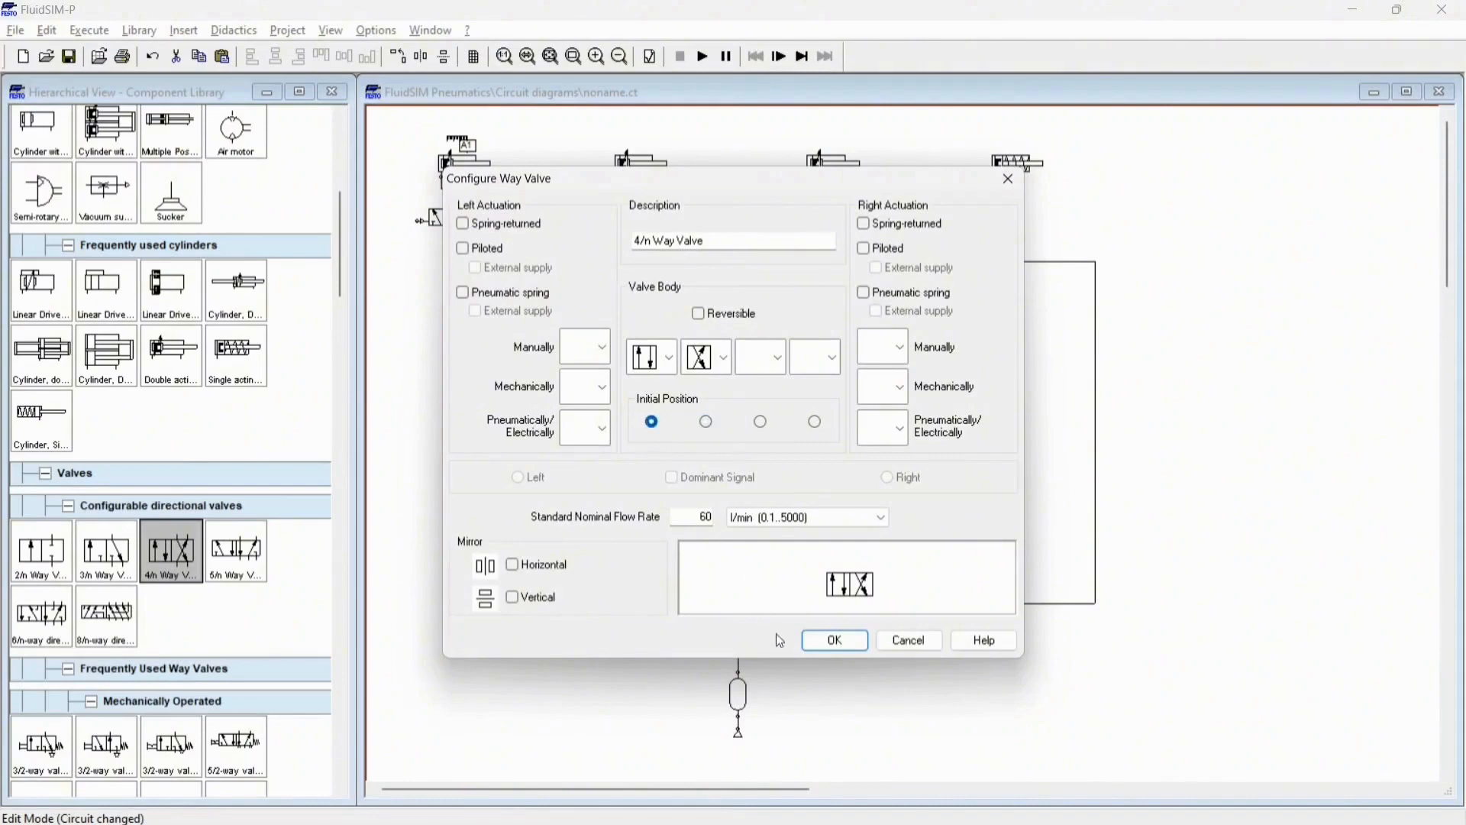
{"action": "left_click", "coordinate": [882, 397]}
{"action": "left_click", "coordinate": [878, 609]}
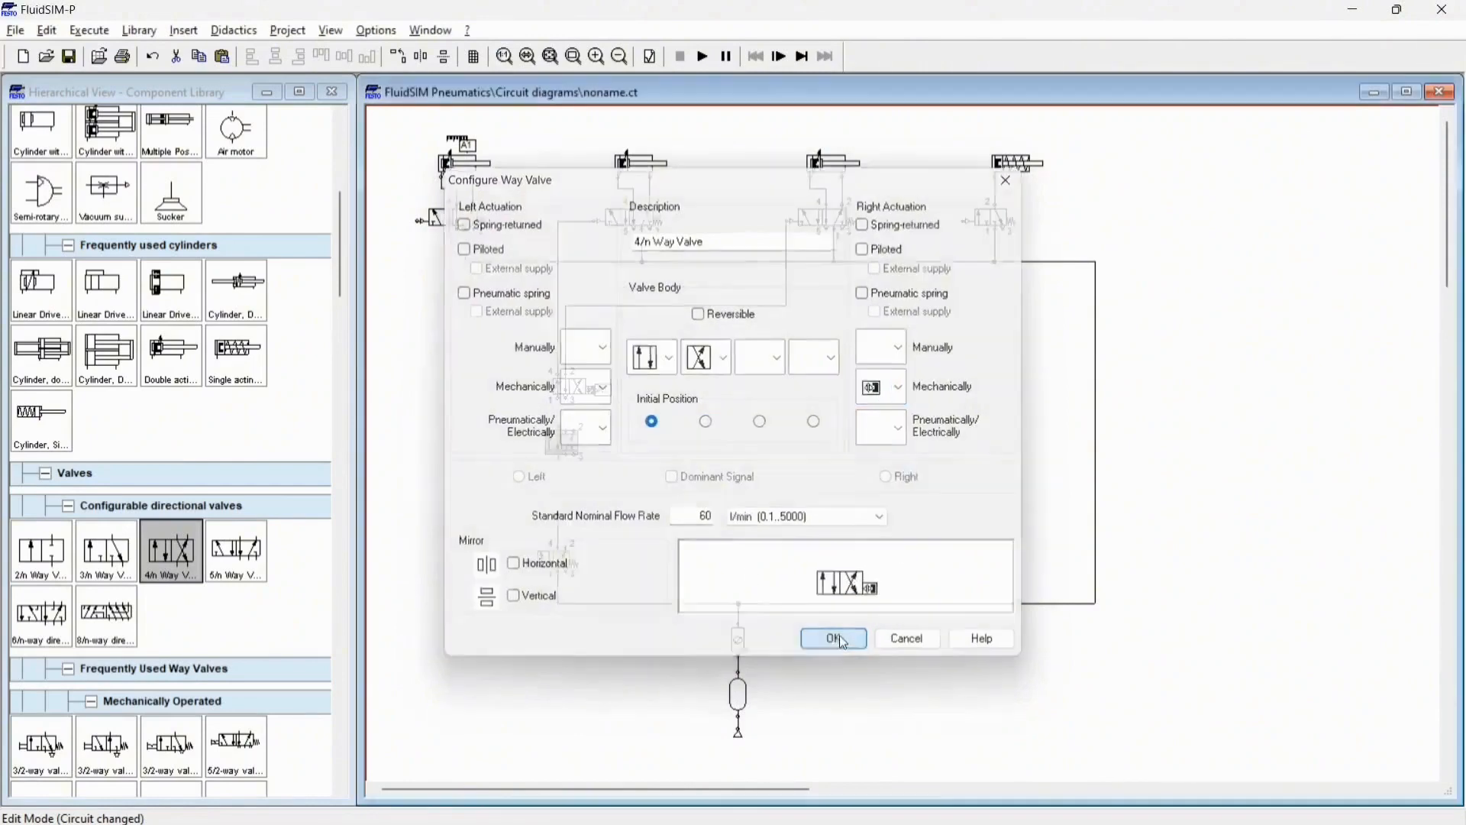
{"action": "left_click", "coordinate": [833, 640]}
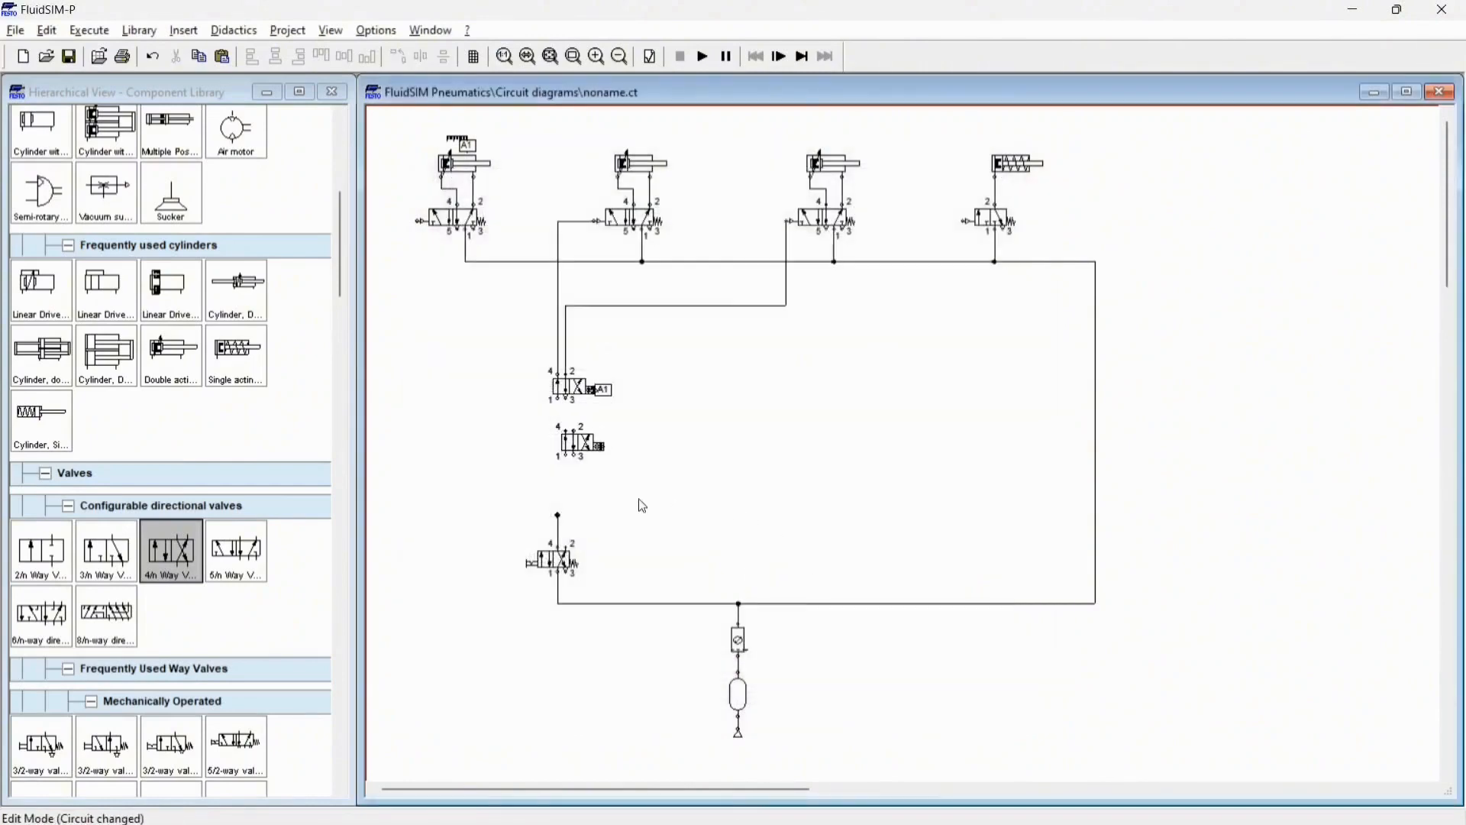
Step: Give port 3 of the middle 4/n way valve an exhaust terminator
{"action": "double_click", "coordinate": [580, 456]}
{"action": "left_click", "coordinate": [750, 468]}
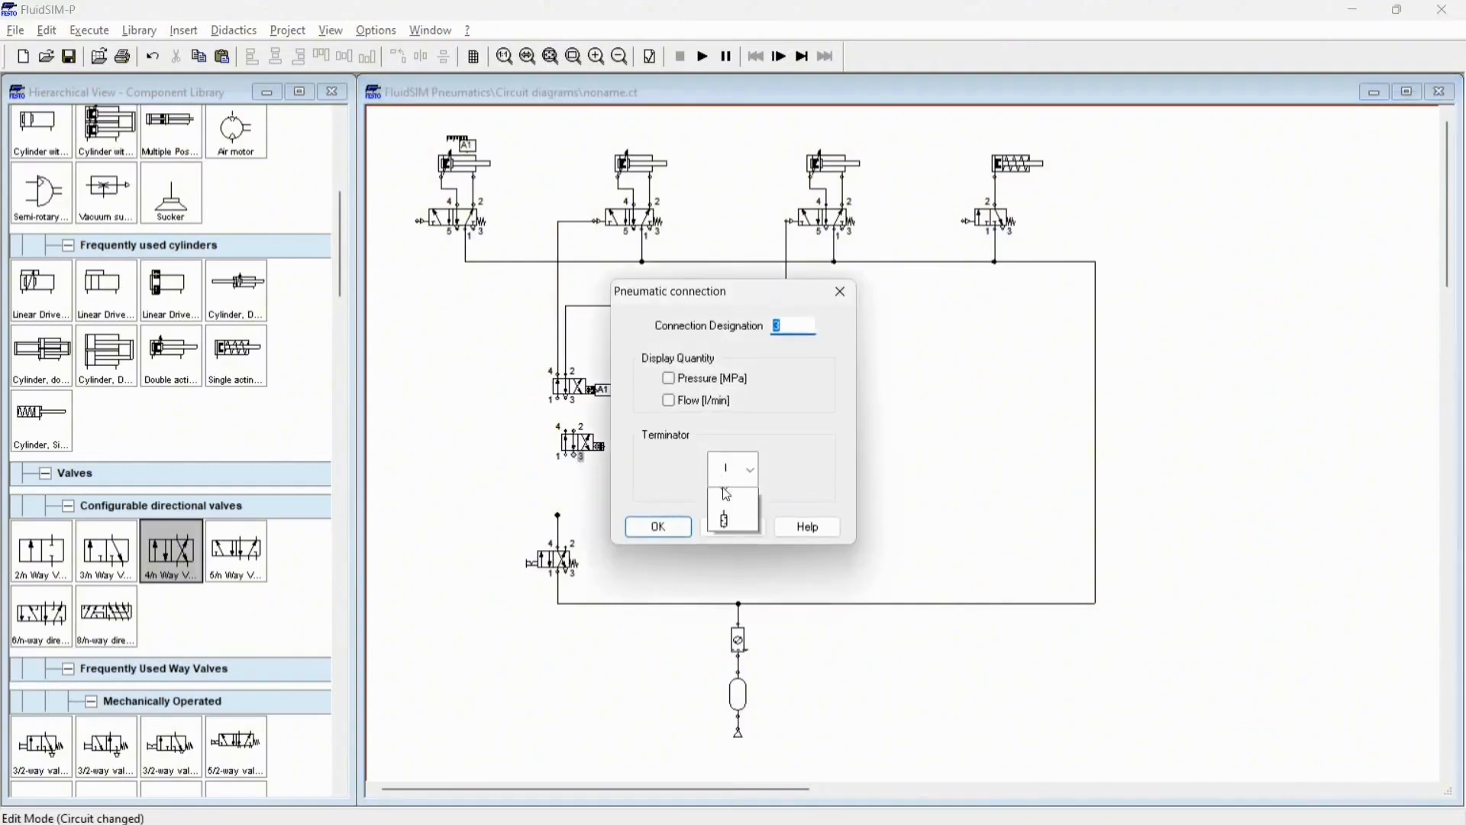
{"action": "left_click", "coordinate": [735, 571]}
{"action": "left_click", "coordinate": [670, 530]}
Step: Align the middle 4/n way valve under the A1 valve and connect it in line between the A1 valve and the manual valve
{"action": "left_click", "coordinate": [578, 445]}
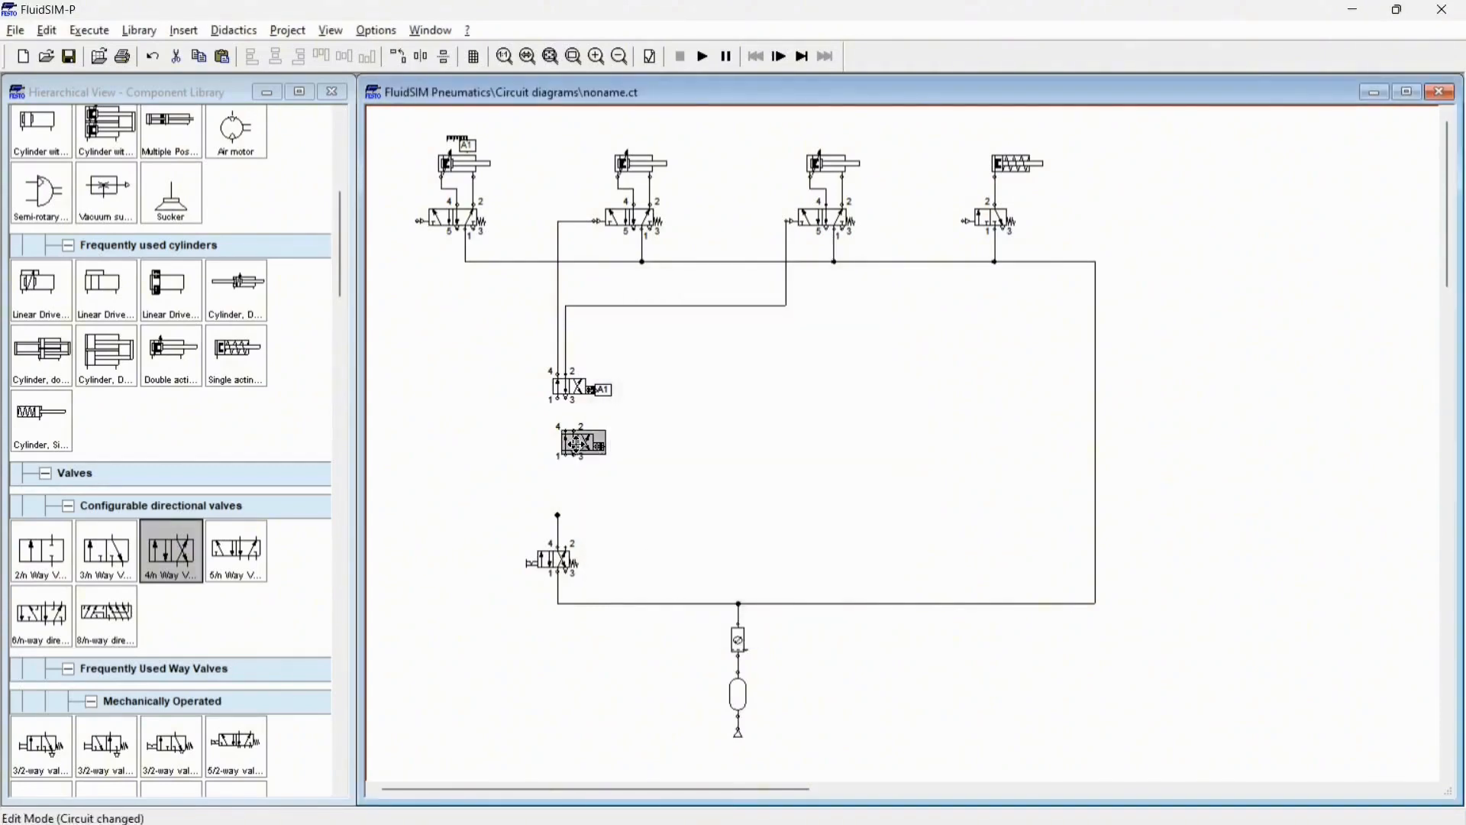
{"action": "left_click", "coordinate": [657, 521]}
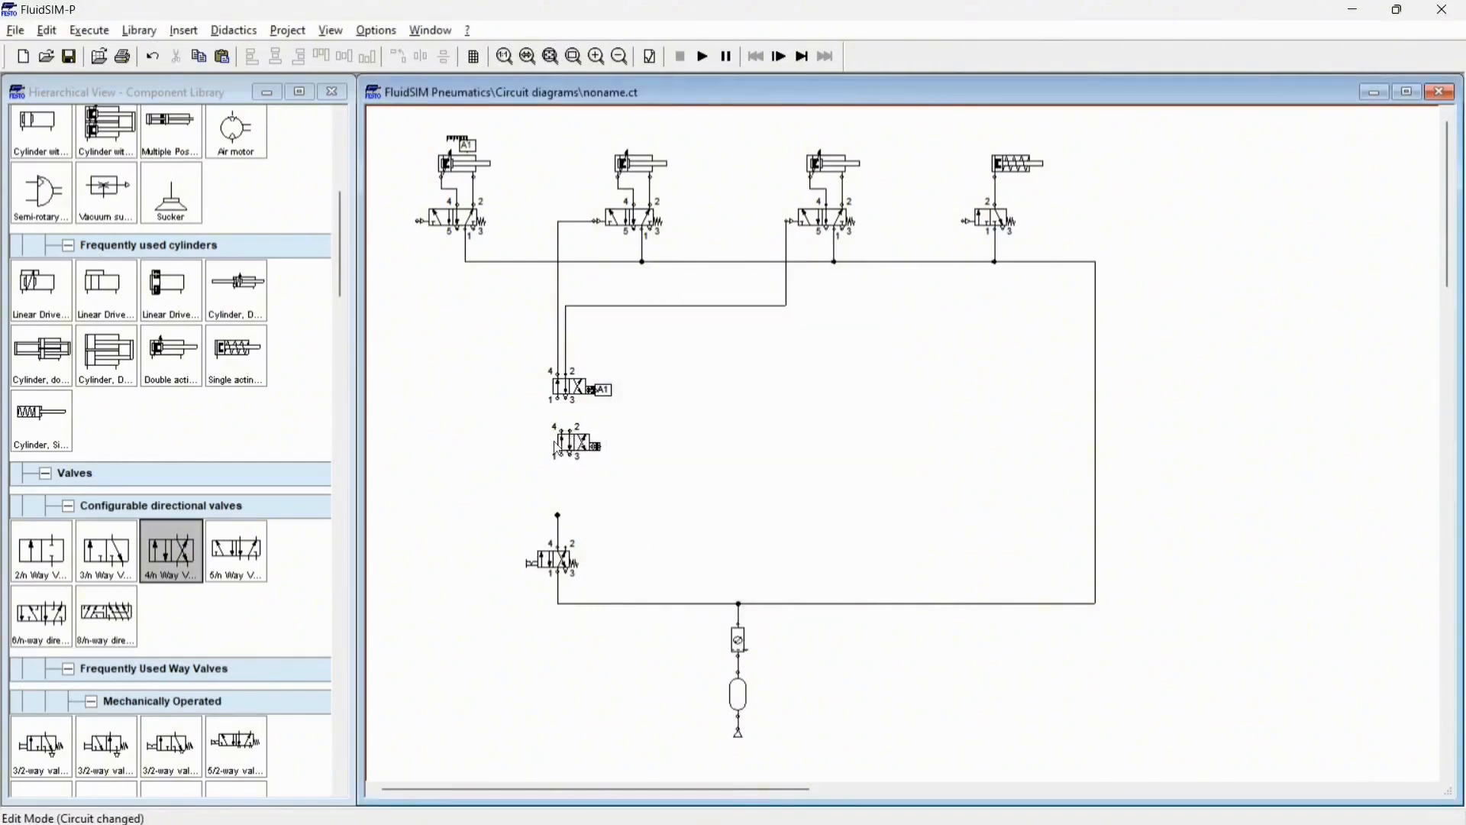
{"action": "left_click_drag", "start_coordinate": [558, 449], "coordinate": [556, 449]}
{"action": "left_click", "coordinate": [643, 528]}
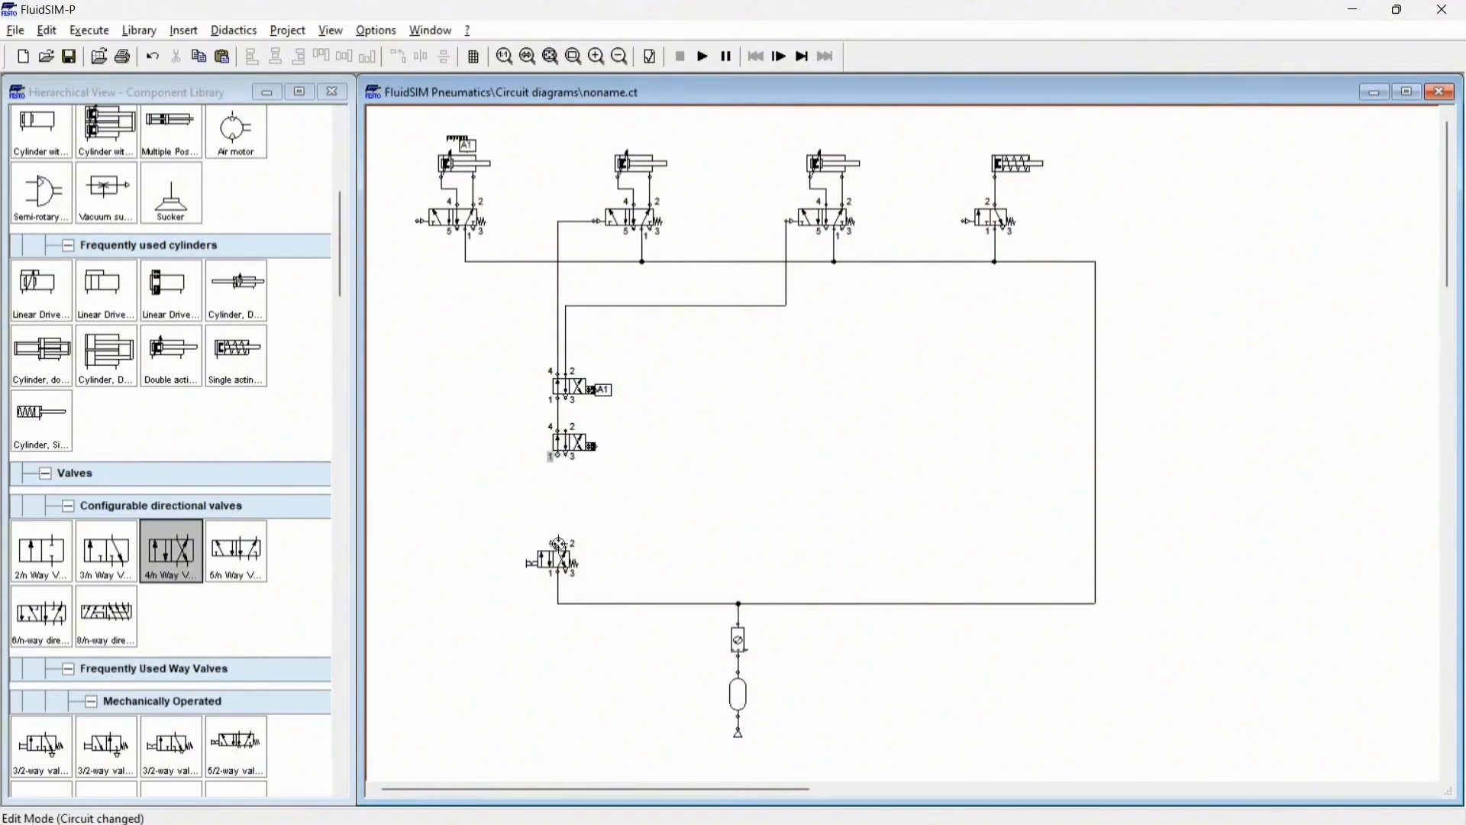
Step: Move the middle 4/n way valve slightly down and connect the line above it to the first 5/n way valve's pilot port
{"action": "left_click", "coordinate": [584, 443]}
{"action": "key", "text": "Down"}
{"action": "key", "text": "Down"}
{"action": "key", "text": "Down"}
{"action": "key", "text": "Down"}
{"action": "key", "text": "Down"}
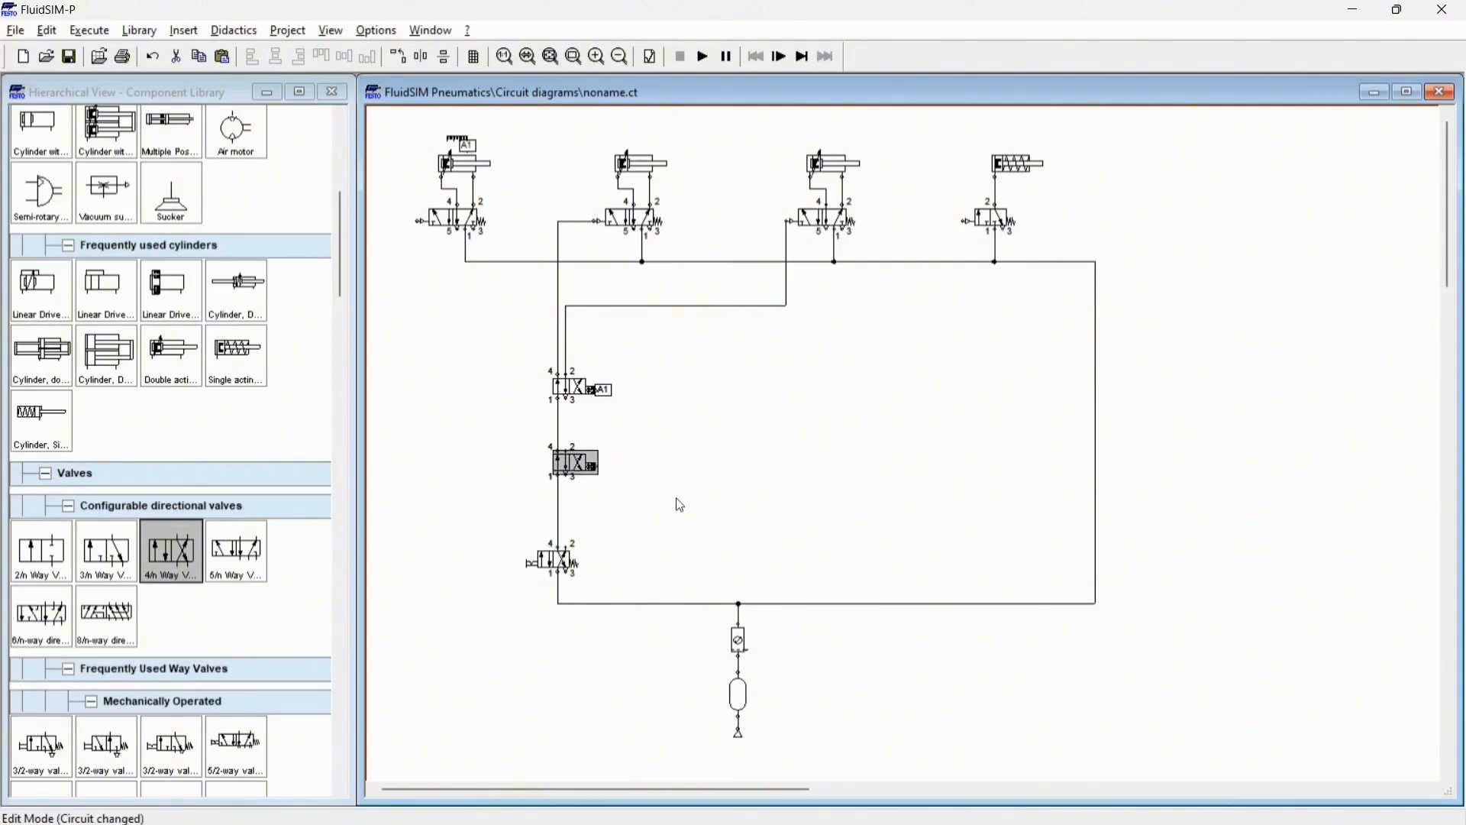
{"action": "left_click", "coordinate": [709, 485]}
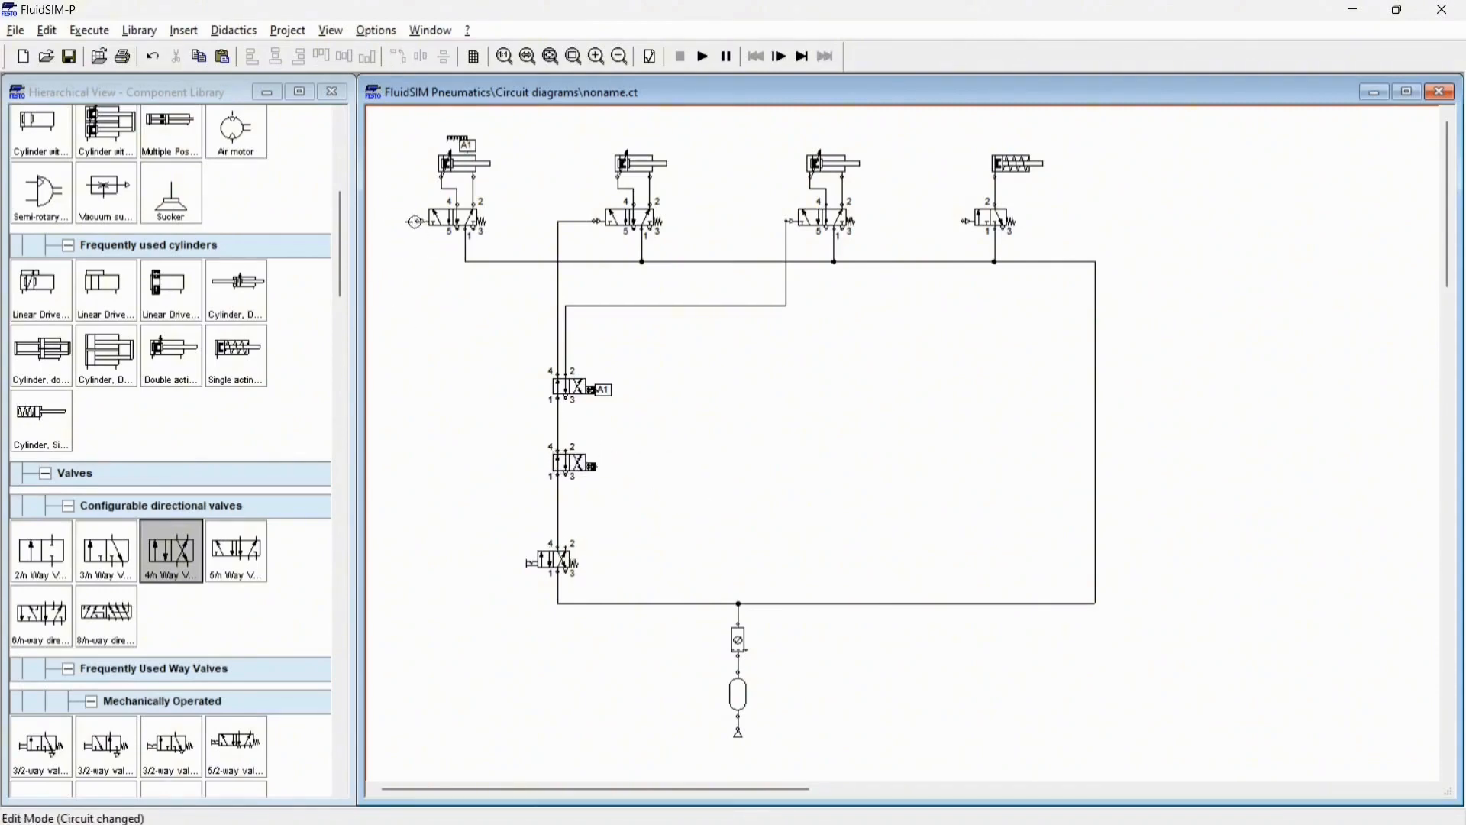
{"action": "left_click_drag", "start_coordinate": [558, 434], "coordinate": [418, 222]}
Step: Label the mechanical connection of the middle 4/n way valve c1
{"action": "double_click", "coordinate": [594, 466]}
{"action": "type", "text": "C1"}
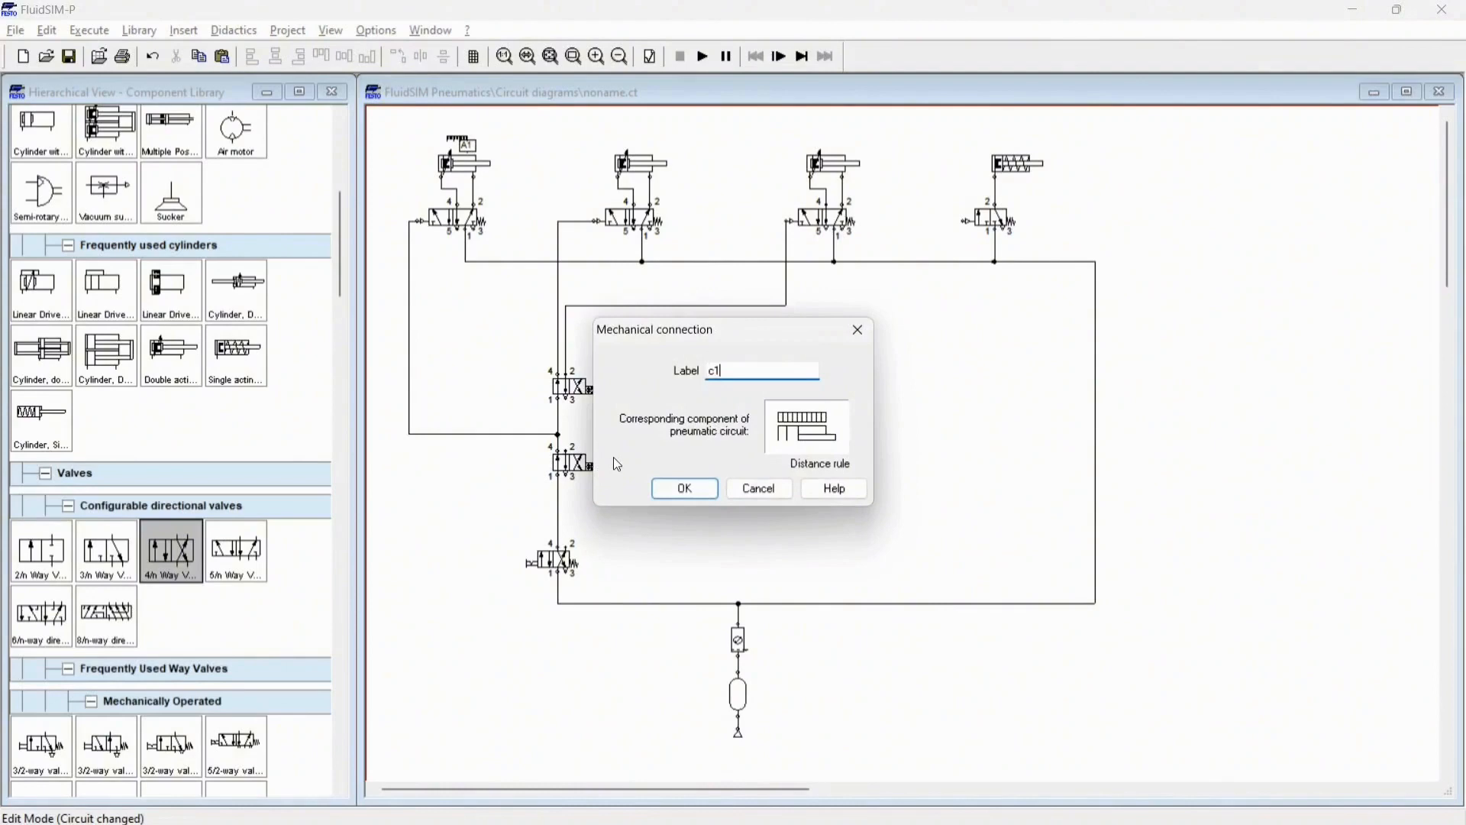
{"action": "key", "text": "Return"}
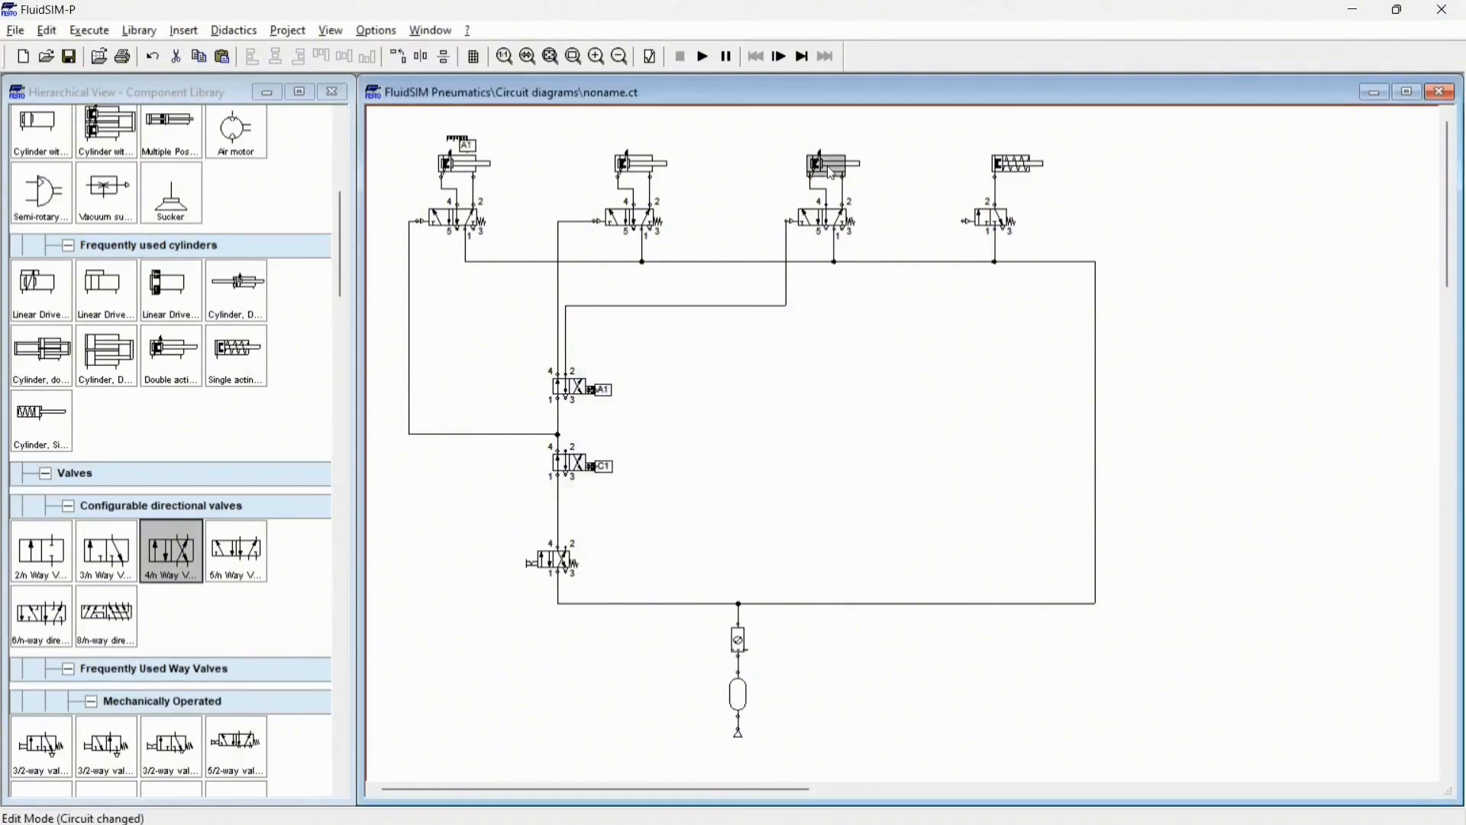
Step: Assign the actuating label c1 and its position to the third double acting cylinder
{"action": "double_click", "coordinate": [827, 167]}
{"action": "type", "text": "c1"}
{"action": "key", "text": "Tab"}
{"action": "type", "text": "1"}
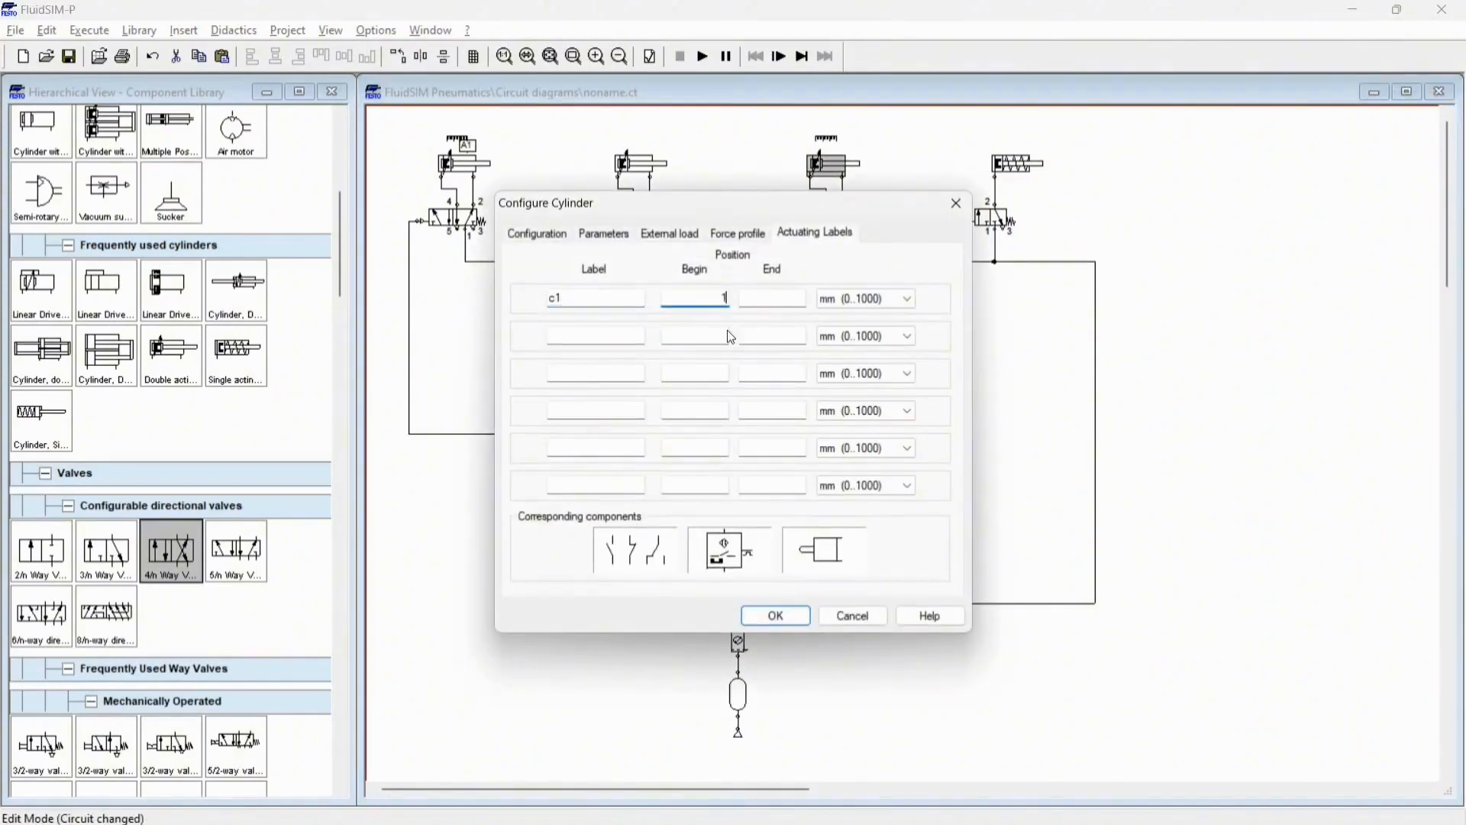
{"action": "key", "text": "Return"}
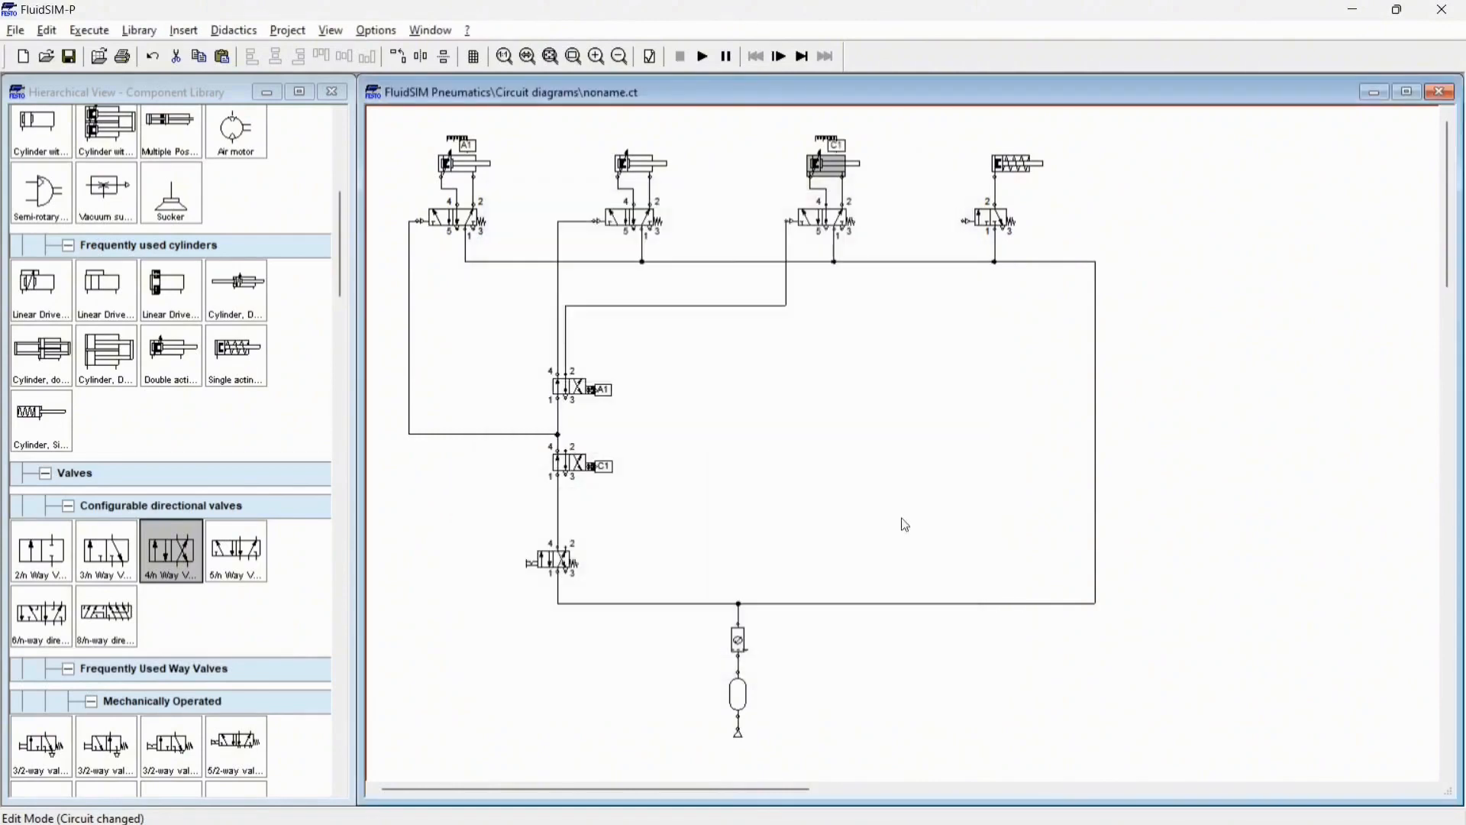
Step: Simulate the circuit despite the open connections, watch the cylinders respond, and stop the simulation
{"action": "left_click", "coordinate": [704, 57]}
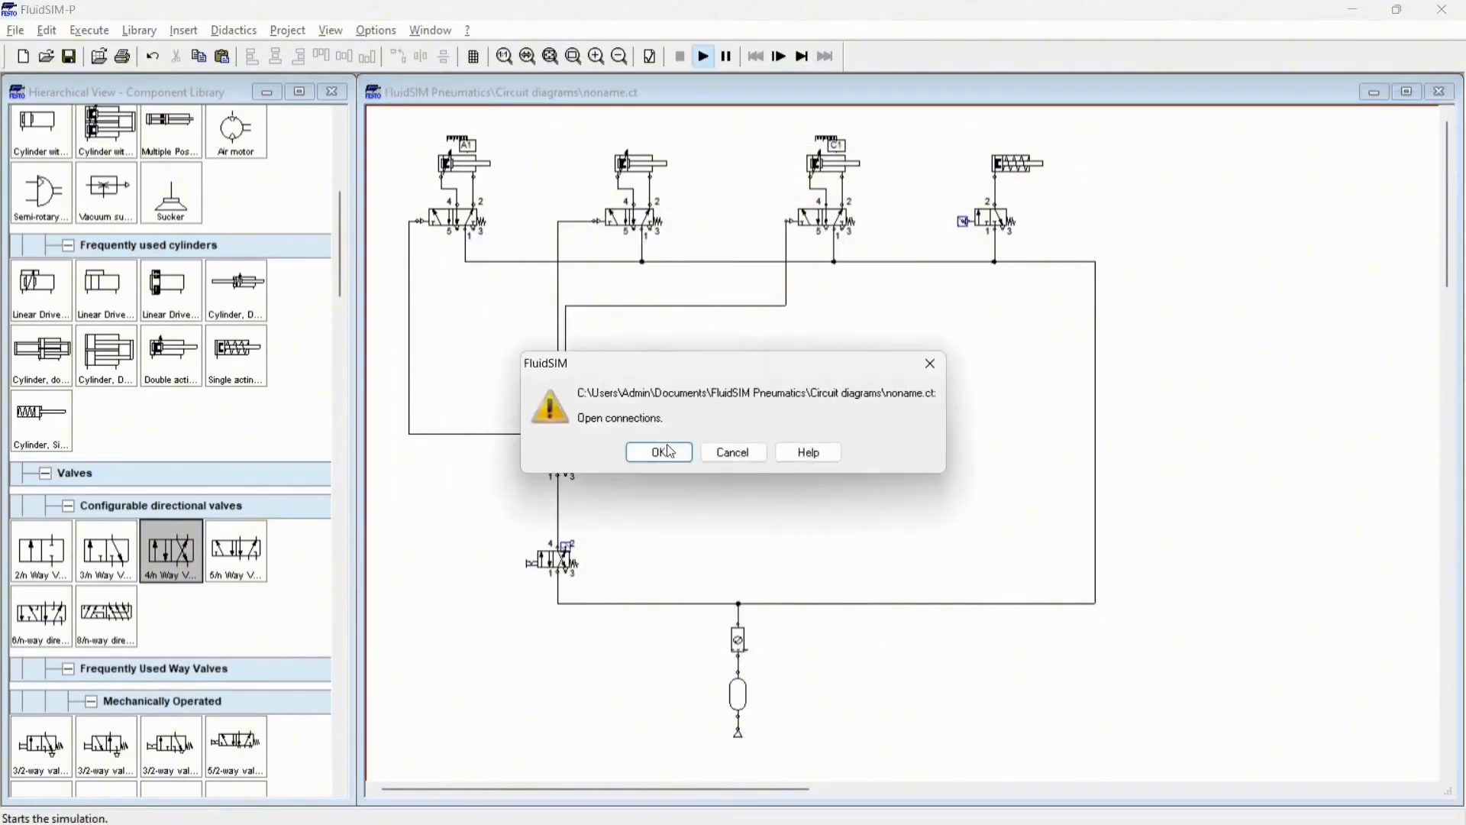
{"action": "left_click", "coordinate": [655, 455]}
{"action": "left_click", "coordinate": [655, 457]}
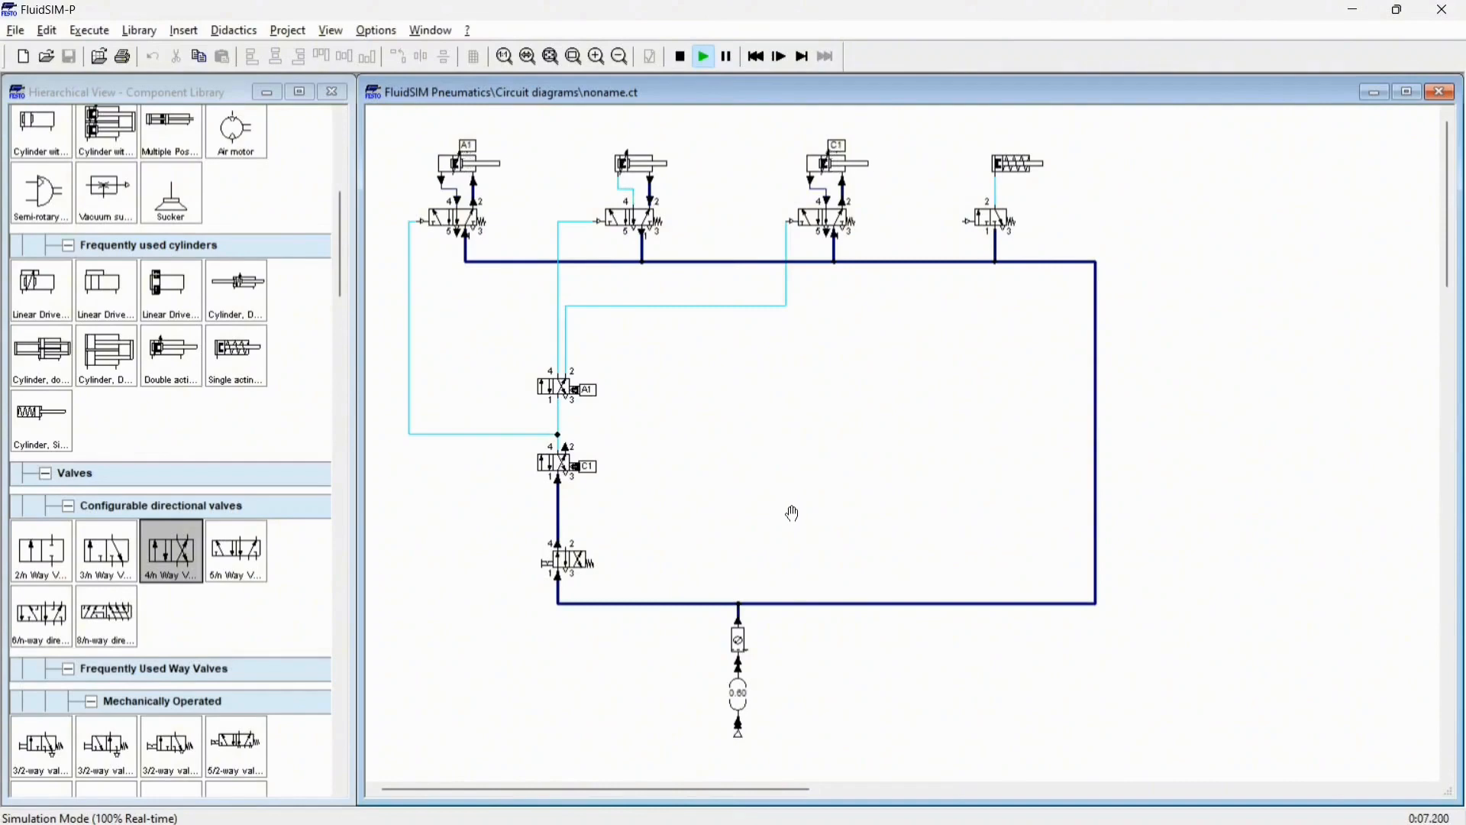
{"action": "left_click", "coordinate": [682, 57]}
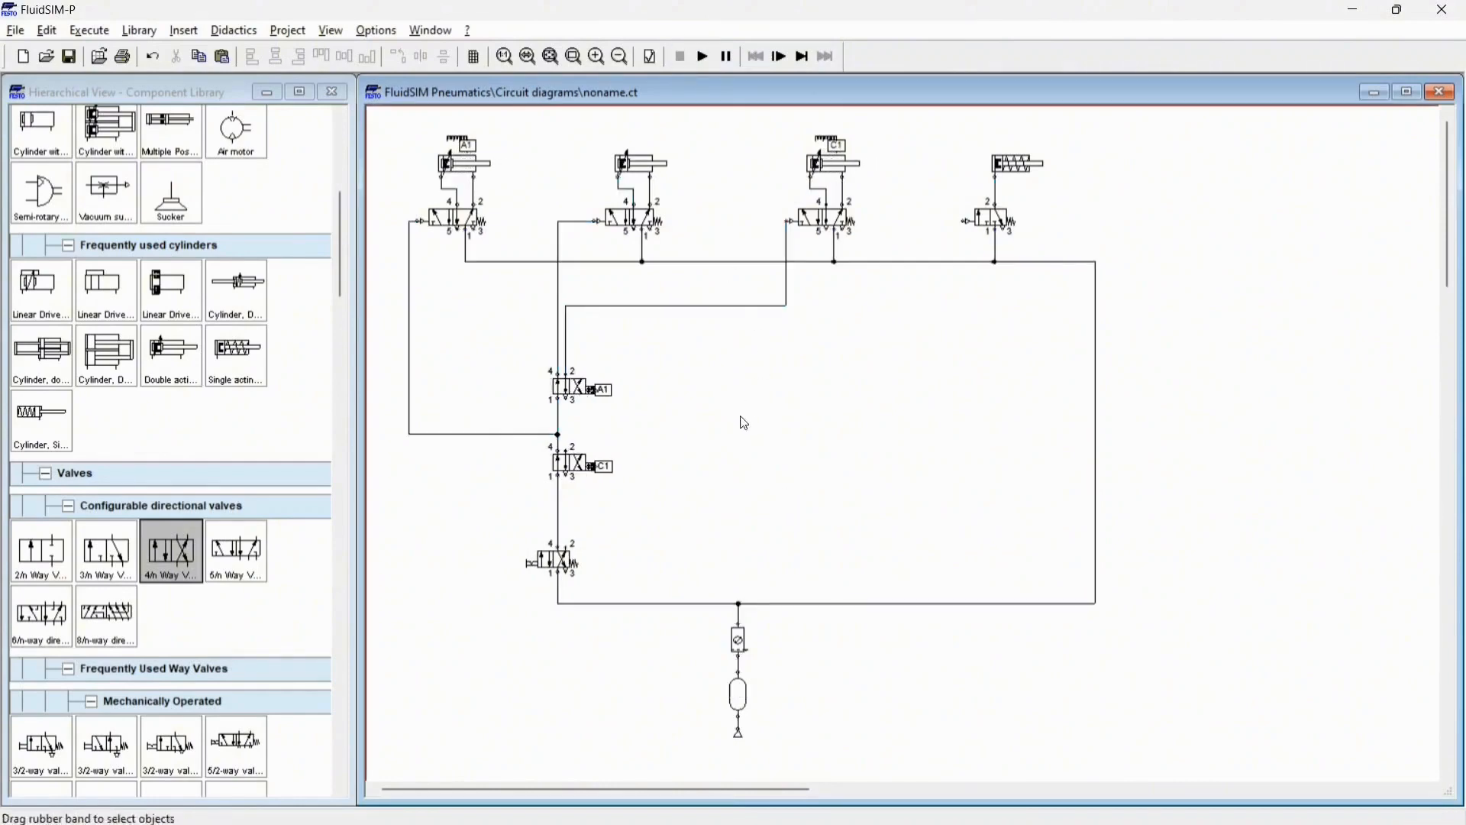
Step: Delete the two lines running from the A1 valve to the pilot ports of the second and third 5/n way valves
{"action": "left_click", "coordinate": [613, 307]}
{"action": "key", "text": "Delete"}
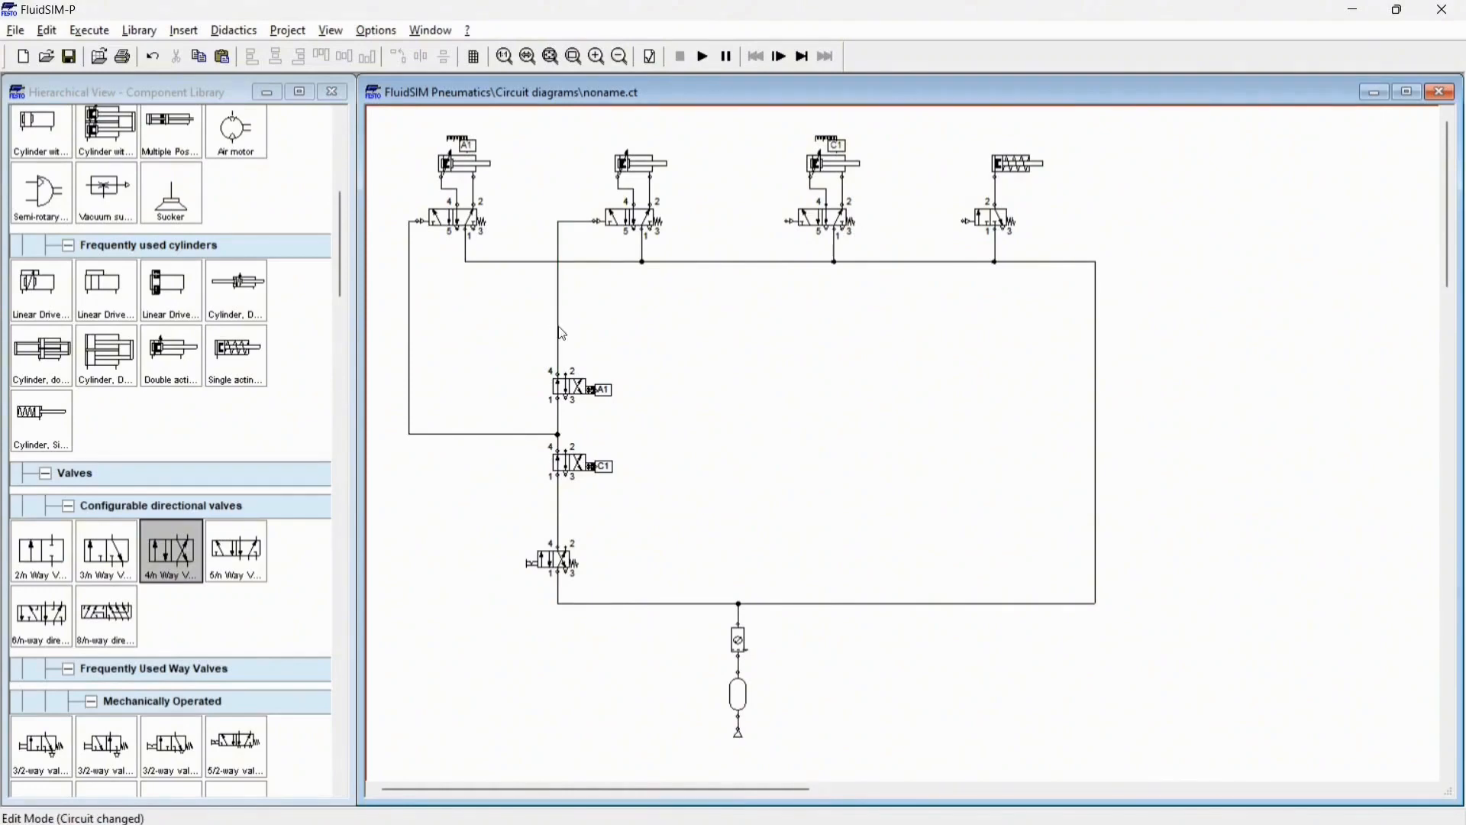
{"action": "left_click", "coordinate": [562, 334]}
{"action": "key", "text": "Delete"}
Step: Place two shuttle valves side by side above the A1 valve
{"action": "scroll", "coordinate": [321, 420], "scroll_direction": "up", "scroll_amount": 7}
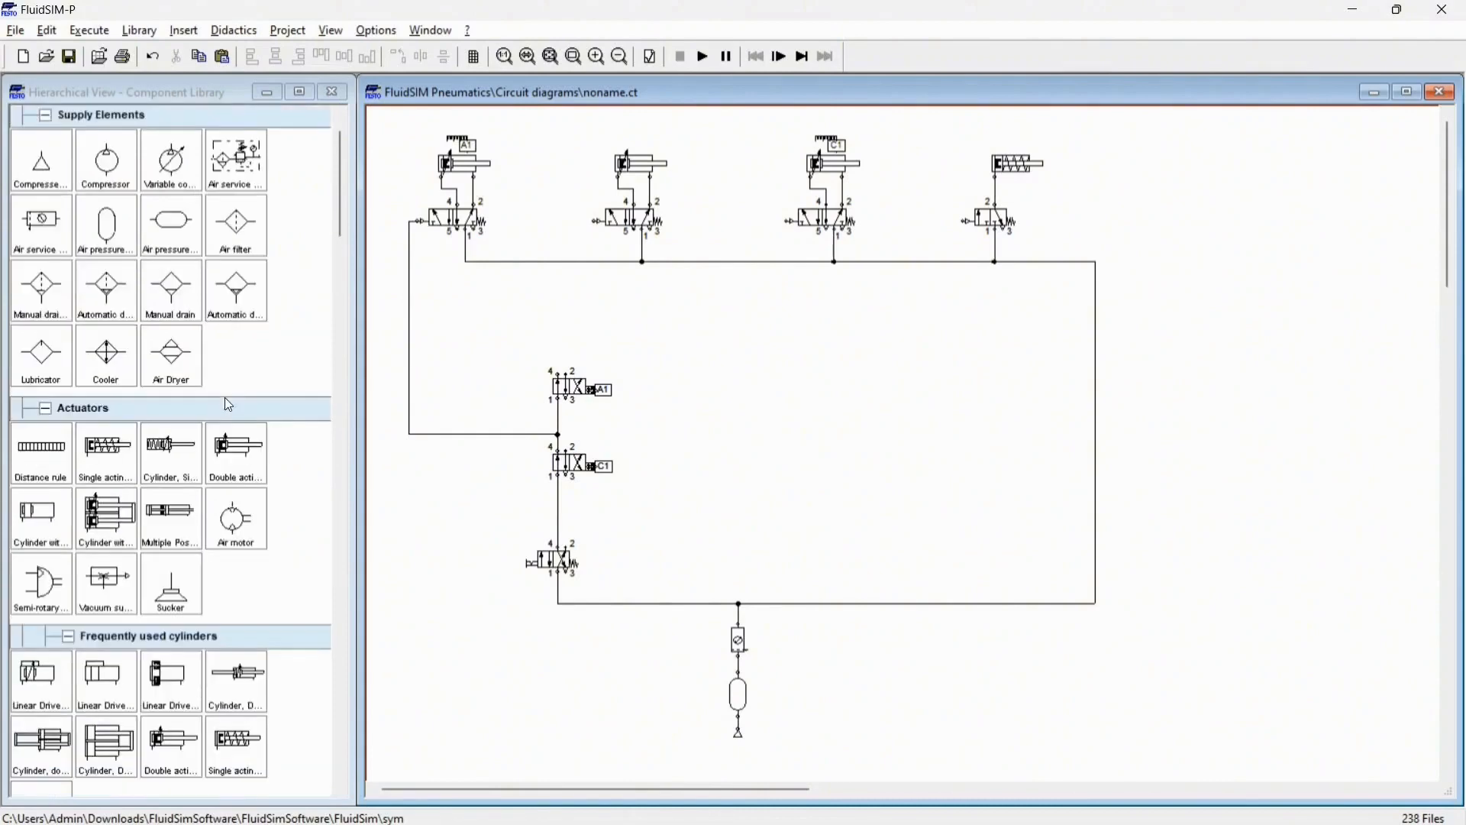
{"action": "scroll", "coordinate": [199, 413], "scroll_direction": "down", "scroll_amount": 12}
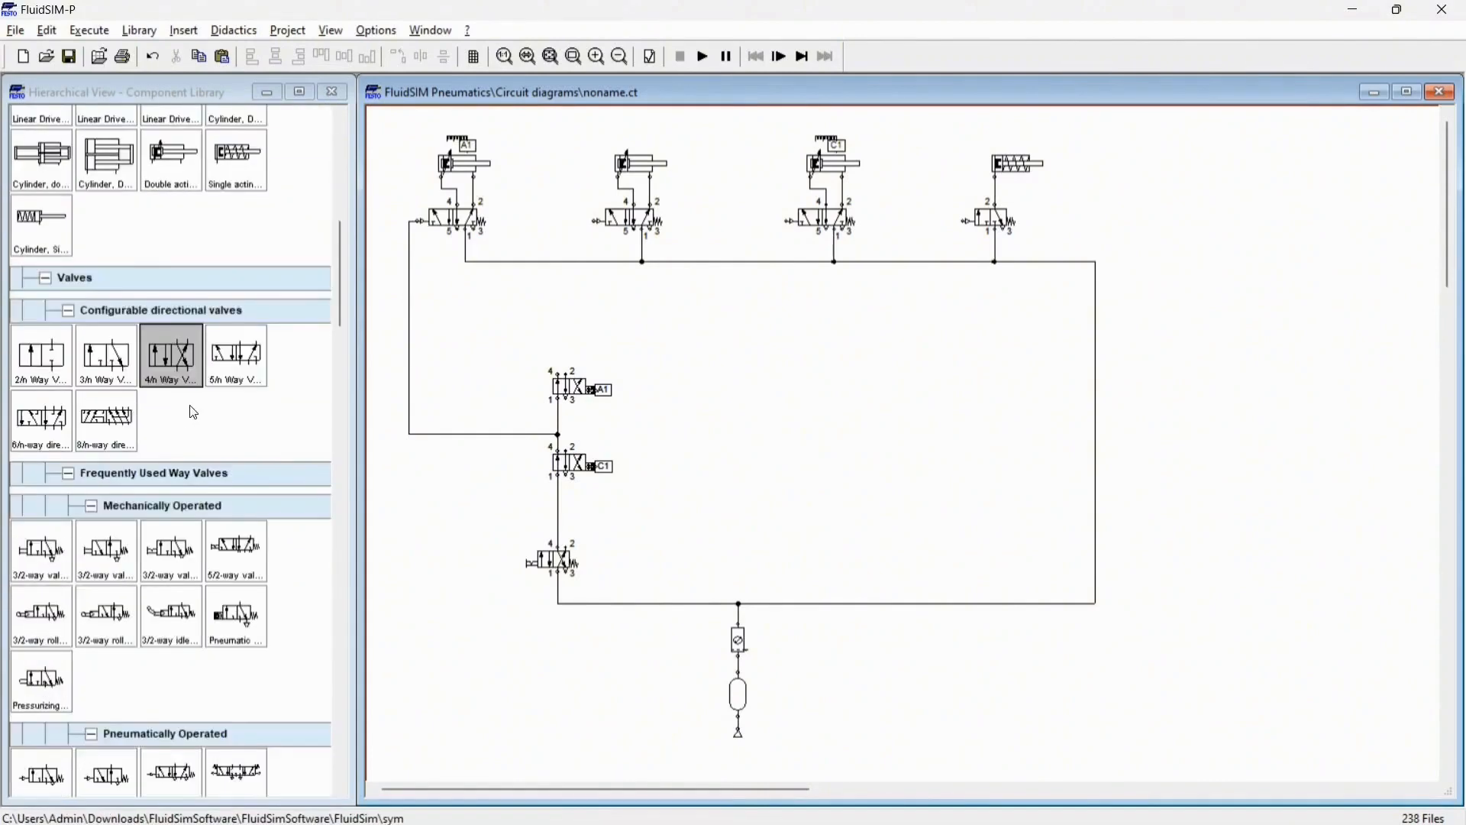
{"action": "scroll", "coordinate": [191, 412], "scroll_direction": "down", "scroll_amount": 4}
{"action": "left_click_drag", "start_coordinate": [250, 461], "coordinate": [656, 313]}
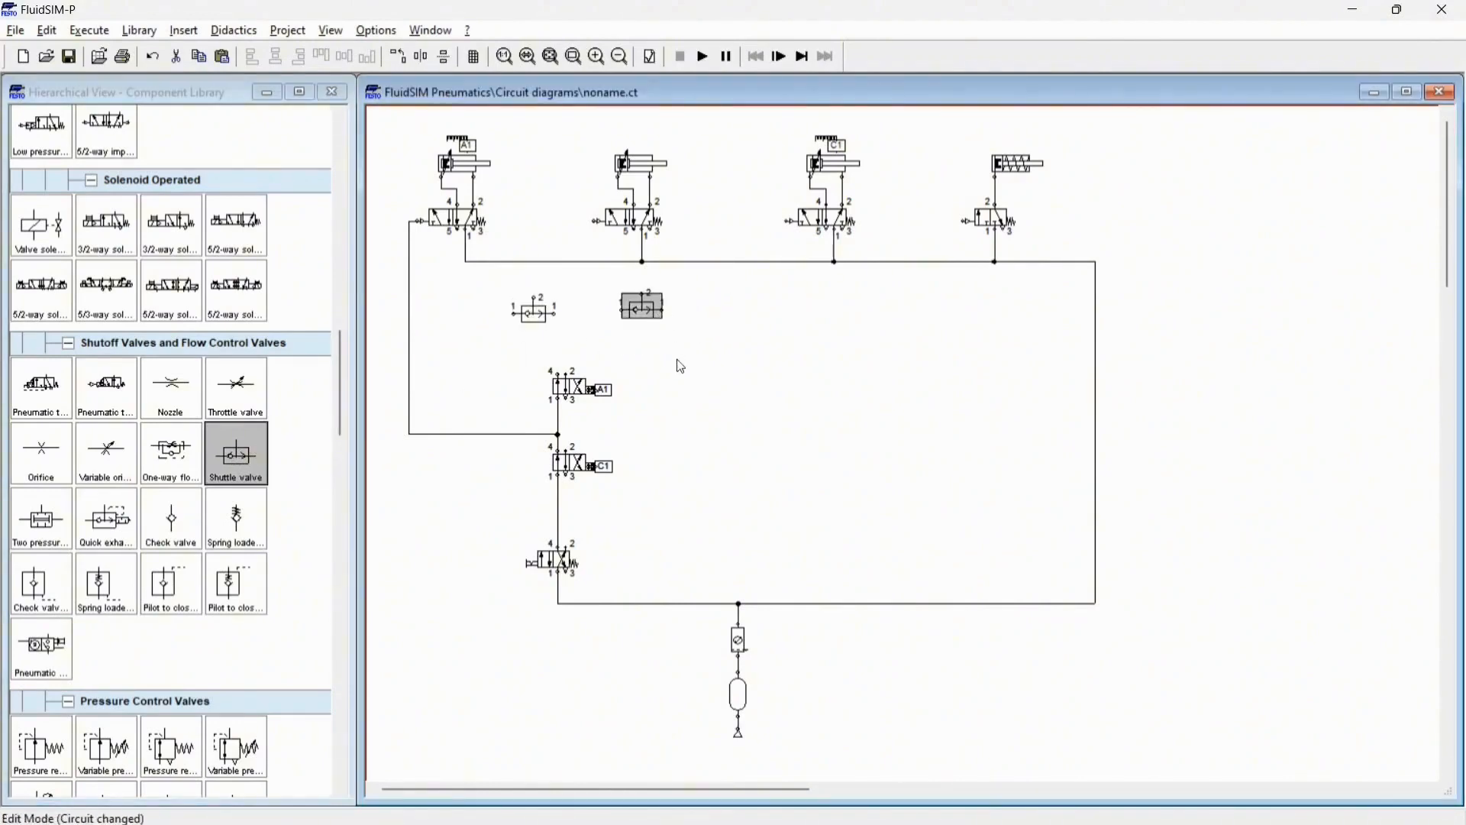
{"action": "left_click", "coordinate": [734, 392]}
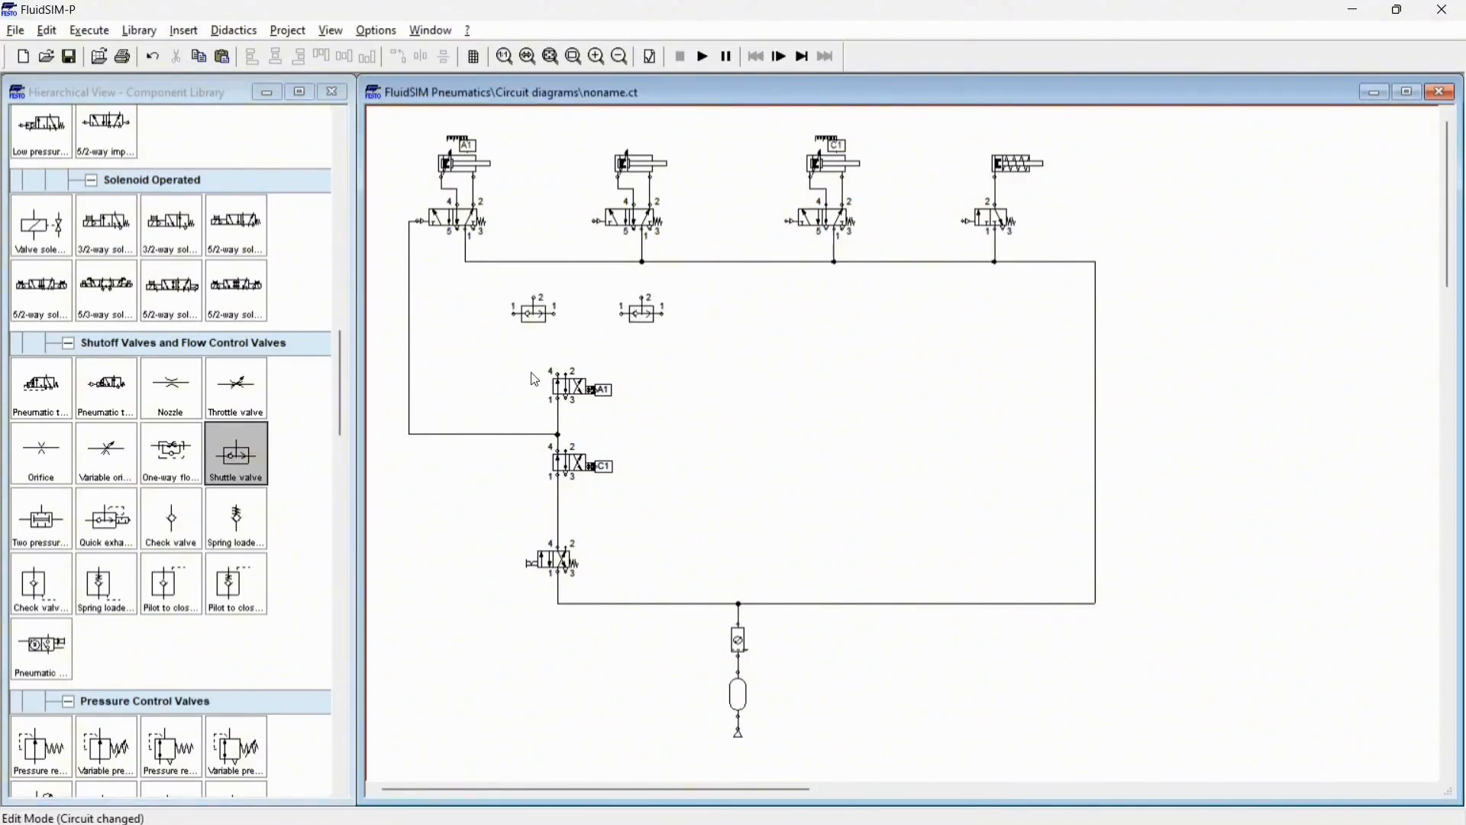
Step: Connect the A1 valve's ports 4 and 2 to the shuttle valves' inlets, and their outlets to the second and third 5/n way valves' pilot ports
{"action": "left_click_drag", "start_coordinate": [553, 374], "coordinate": [510, 311]}
{"action": "left_click_drag", "start_coordinate": [571, 375], "coordinate": [622, 310]}
{"action": "left_click_drag", "start_coordinate": [594, 222], "coordinate": [597, 221]}
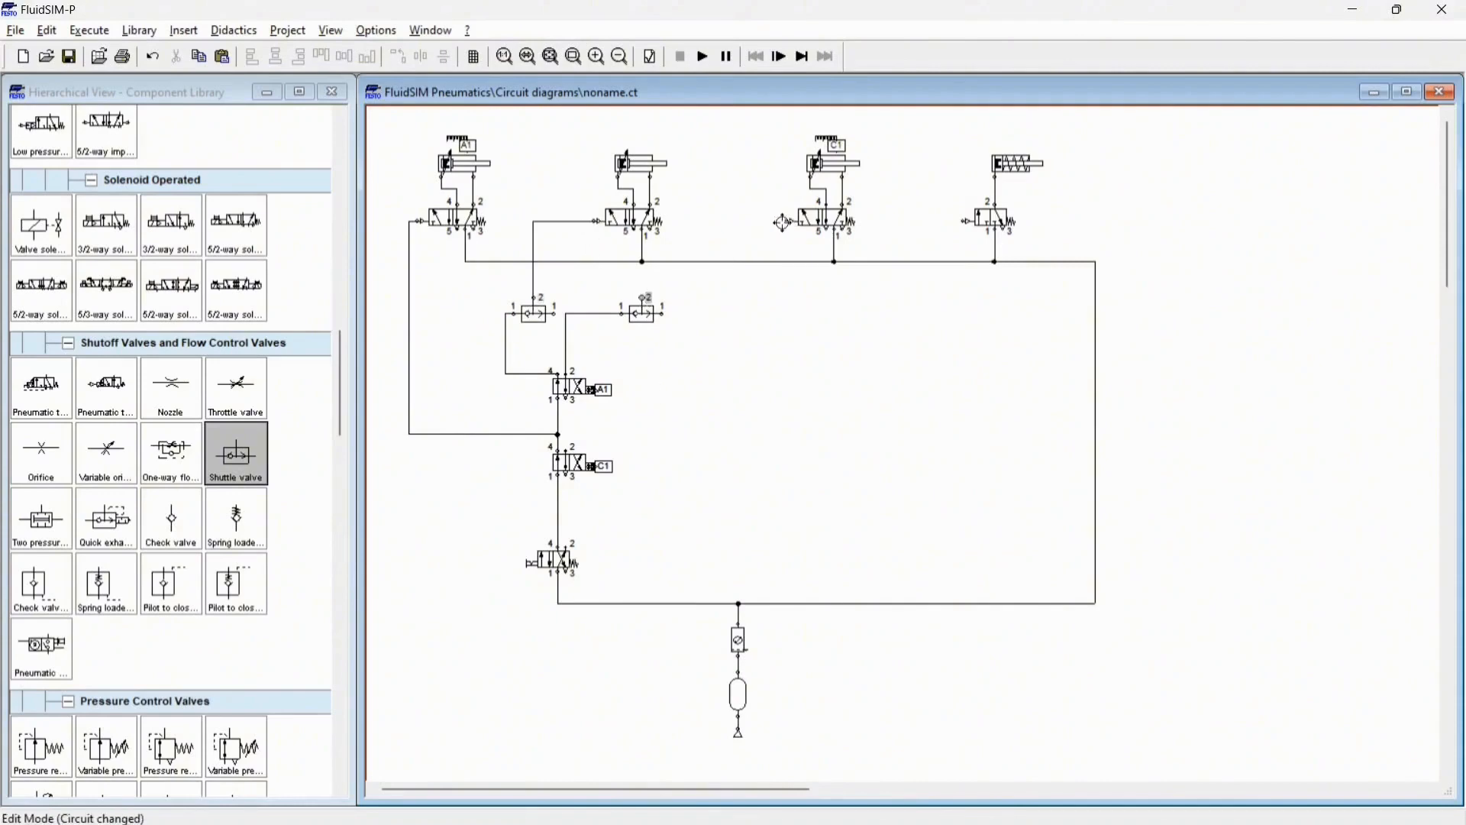
{"action": "left_click_drag", "start_coordinate": [783, 222], "coordinate": [787, 222]}
{"action": "left_click_drag", "start_coordinate": [729, 269], "coordinate": [726, 278]}
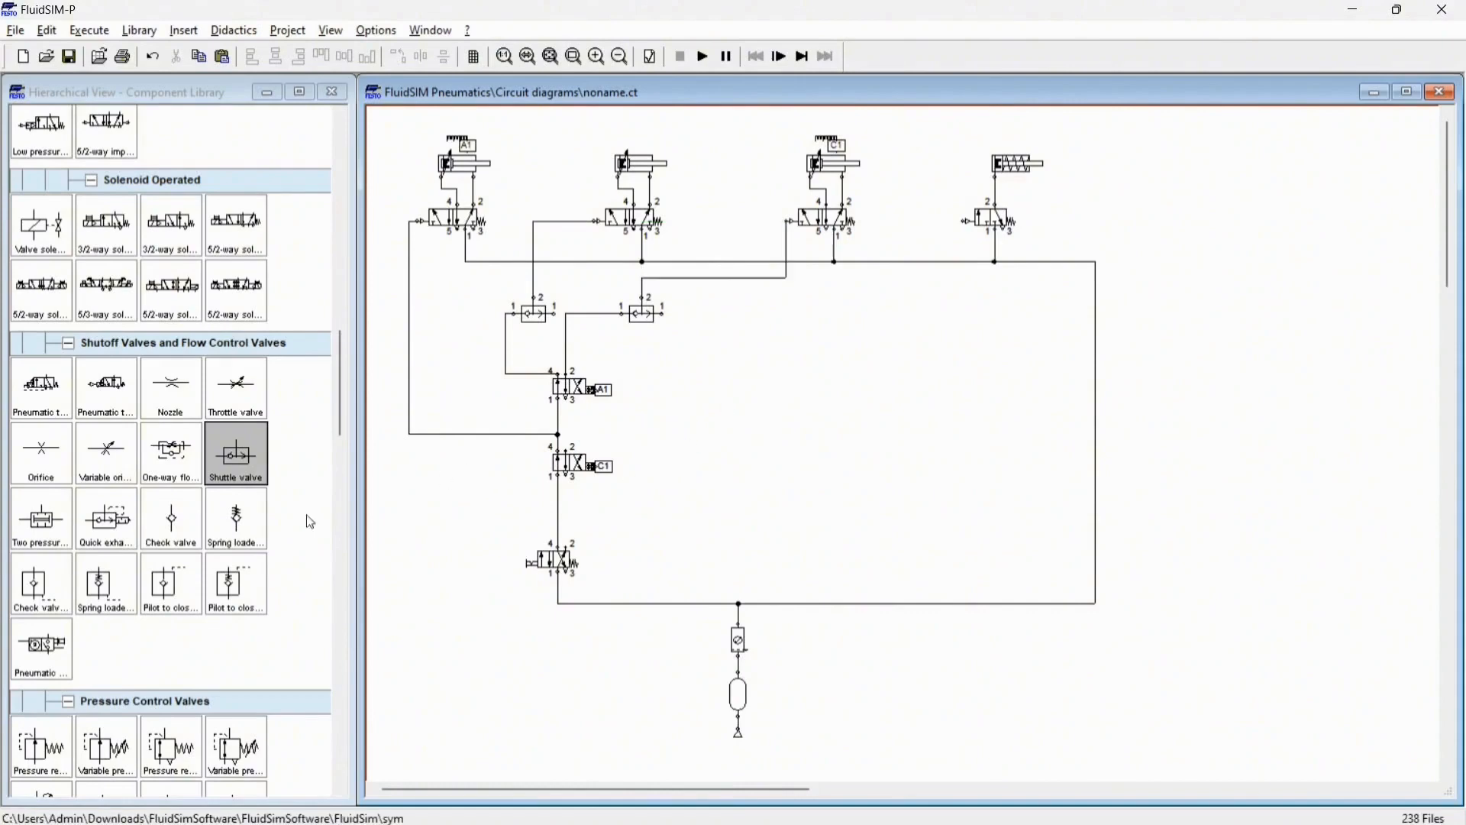
Step: Place a 3/n way valve beside the A1 valve and set its initial position to the first valve body position
{"action": "scroll", "coordinate": [170, 548], "scroll_direction": "down", "scroll_amount": 3}
{"action": "scroll", "coordinate": [169, 548], "scroll_direction": "up", "scroll_amount": 6}
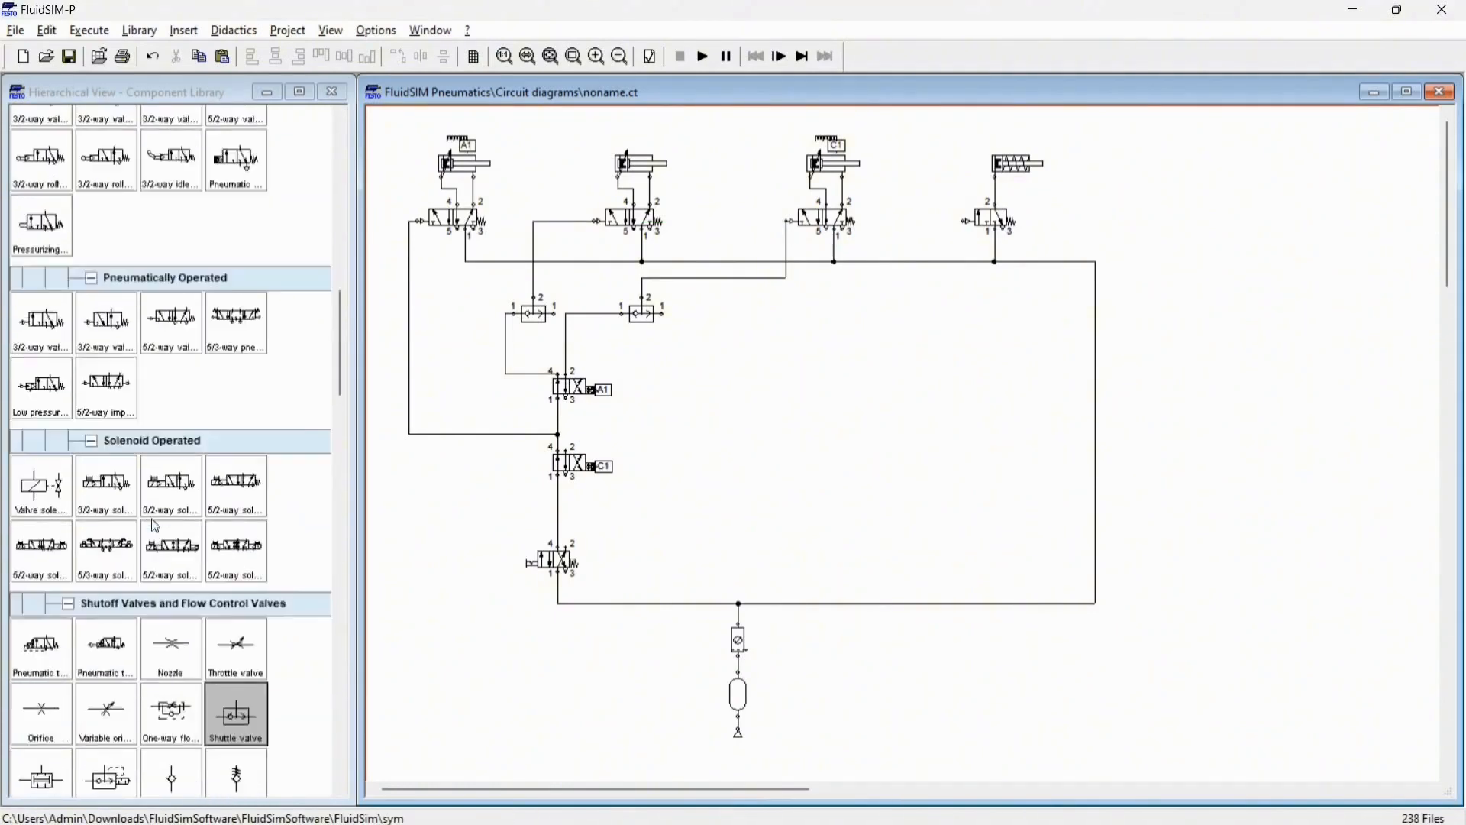
{"action": "scroll", "coordinate": [155, 527], "scroll_direction": "up", "scroll_amount": 5}
{"action": "left_click_drag", "start_coordinate": [118, 353], "coordinate": [718, 388]}
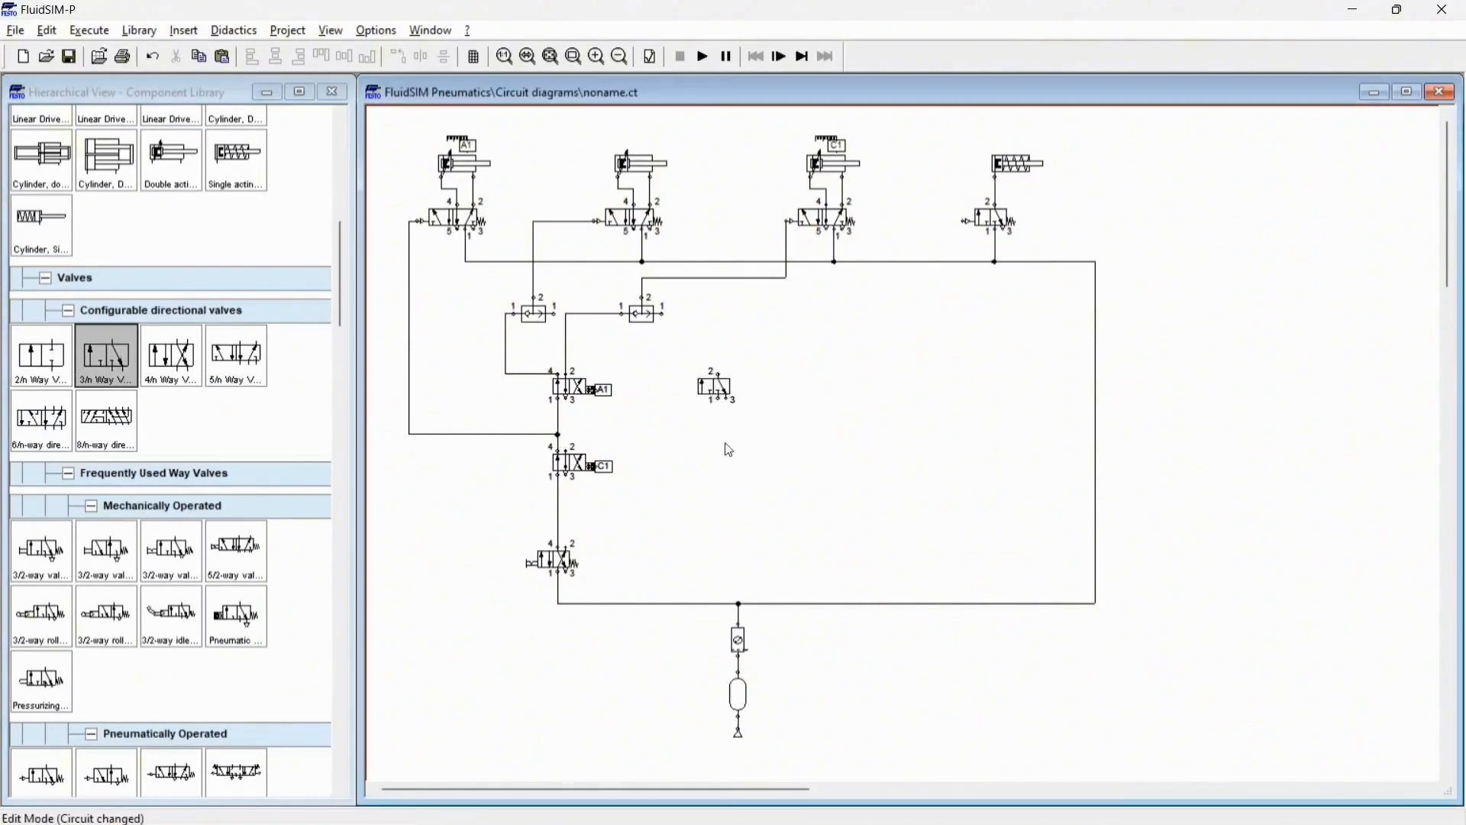
{"action": "double_click", "coordinate": [716, 388]}
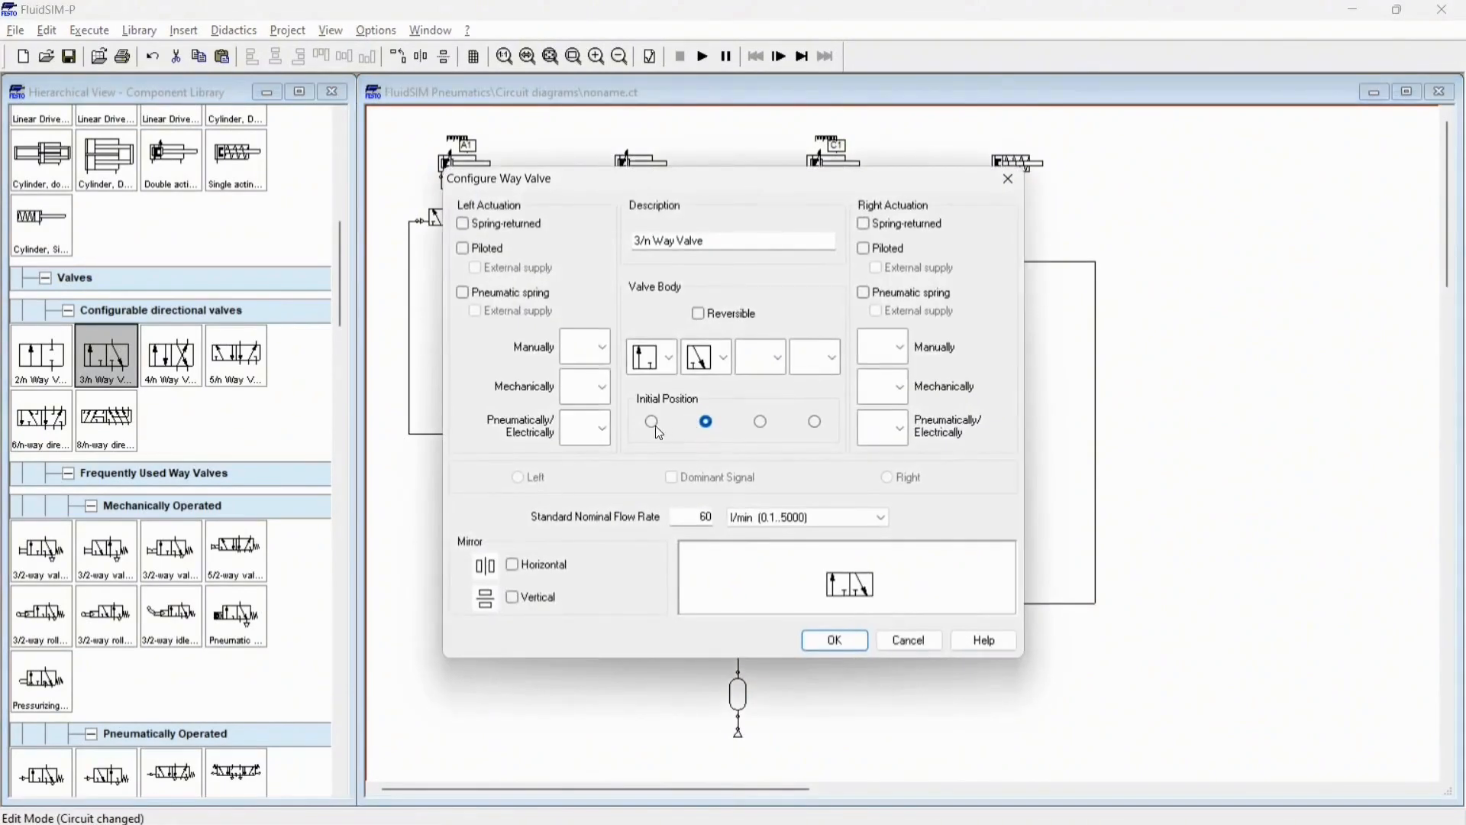
{"action": "left_click", "coordinate": [602, 388]}
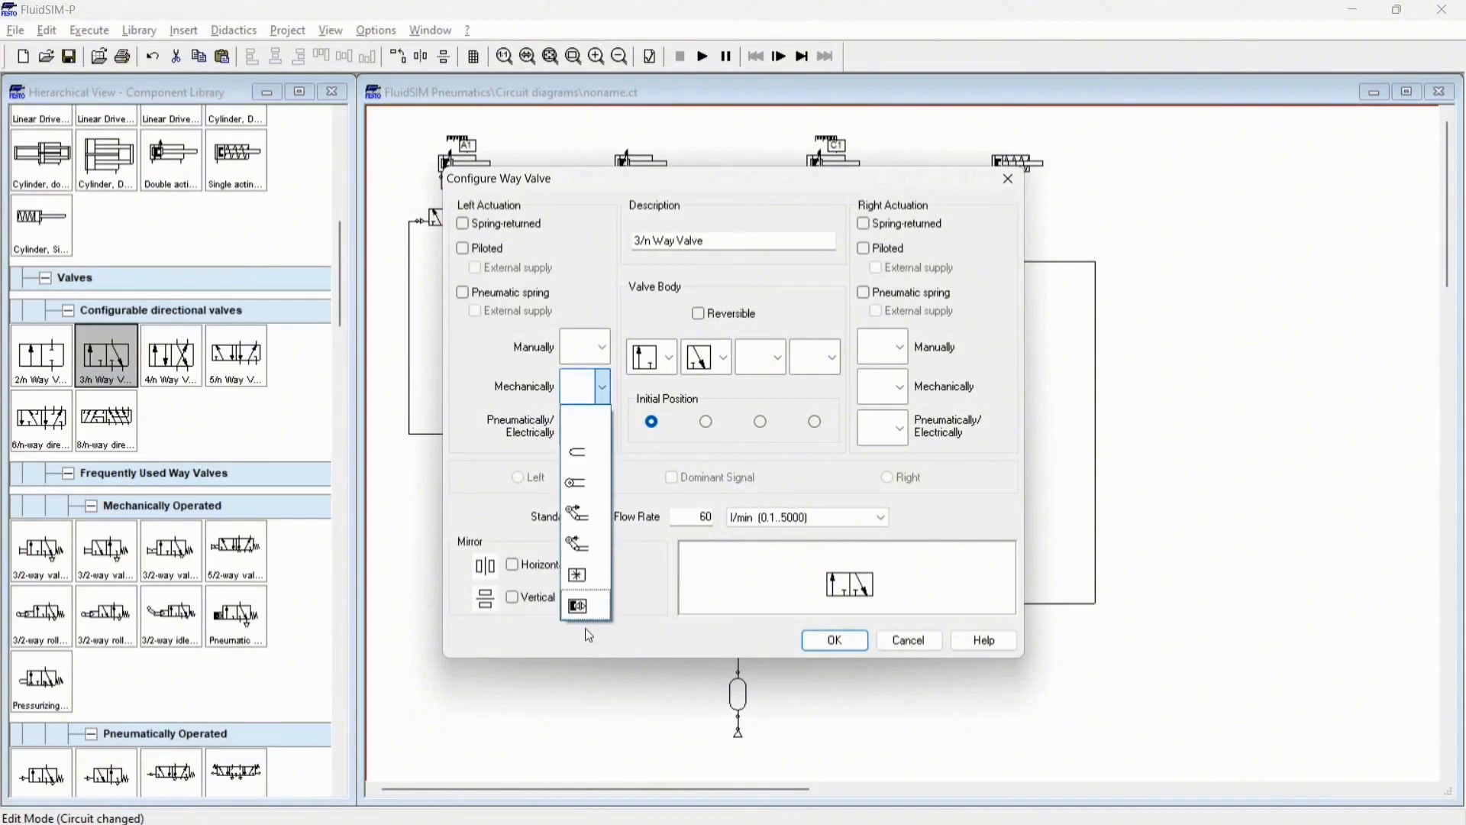
{"action": "left_click", "coordinate": [828, 636]}
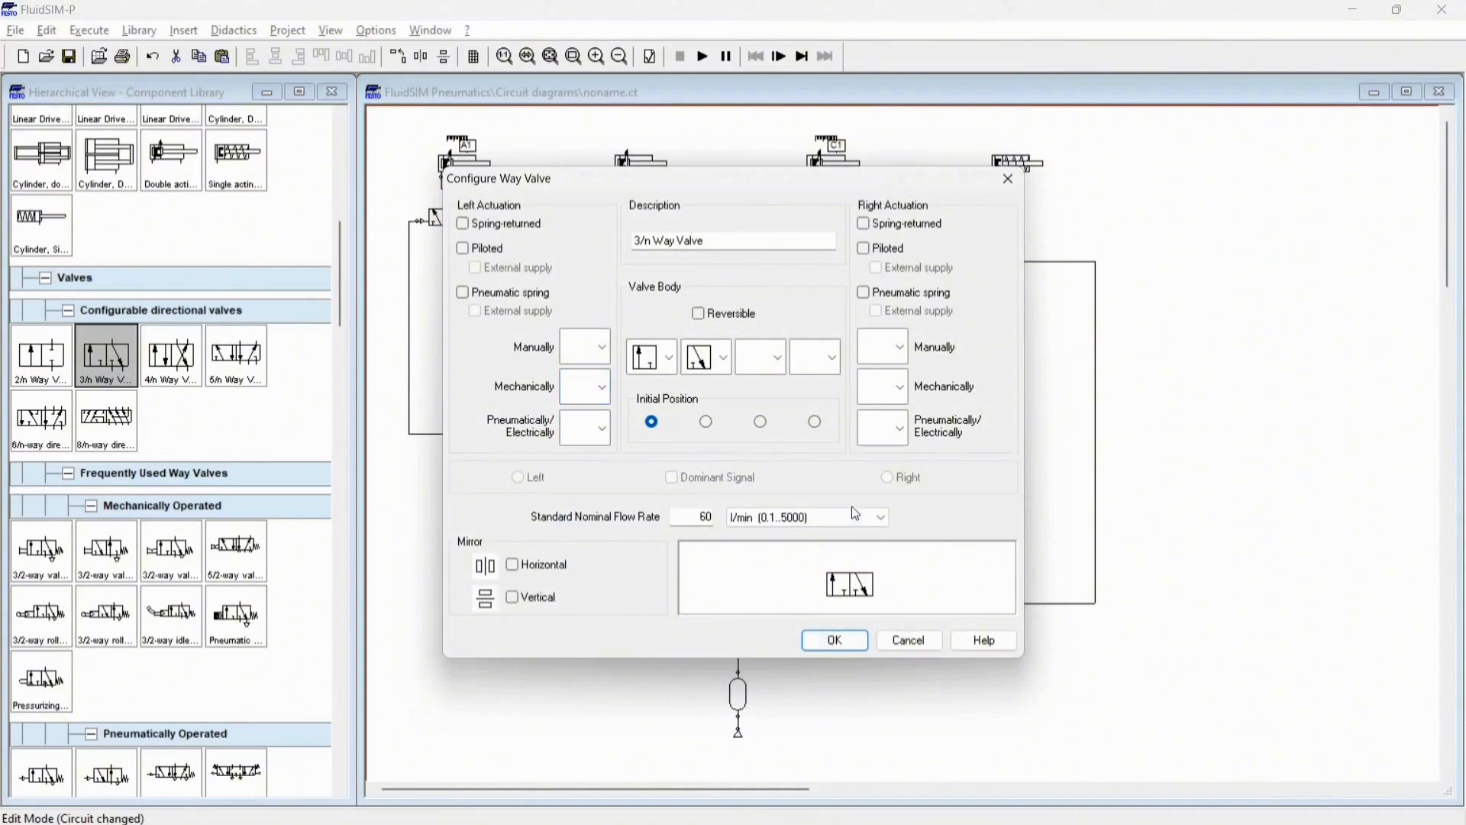
{"action": "left_click", "coordinate": [843, 644]}
{"action": "left_click", "coordinate": [785, 533]}
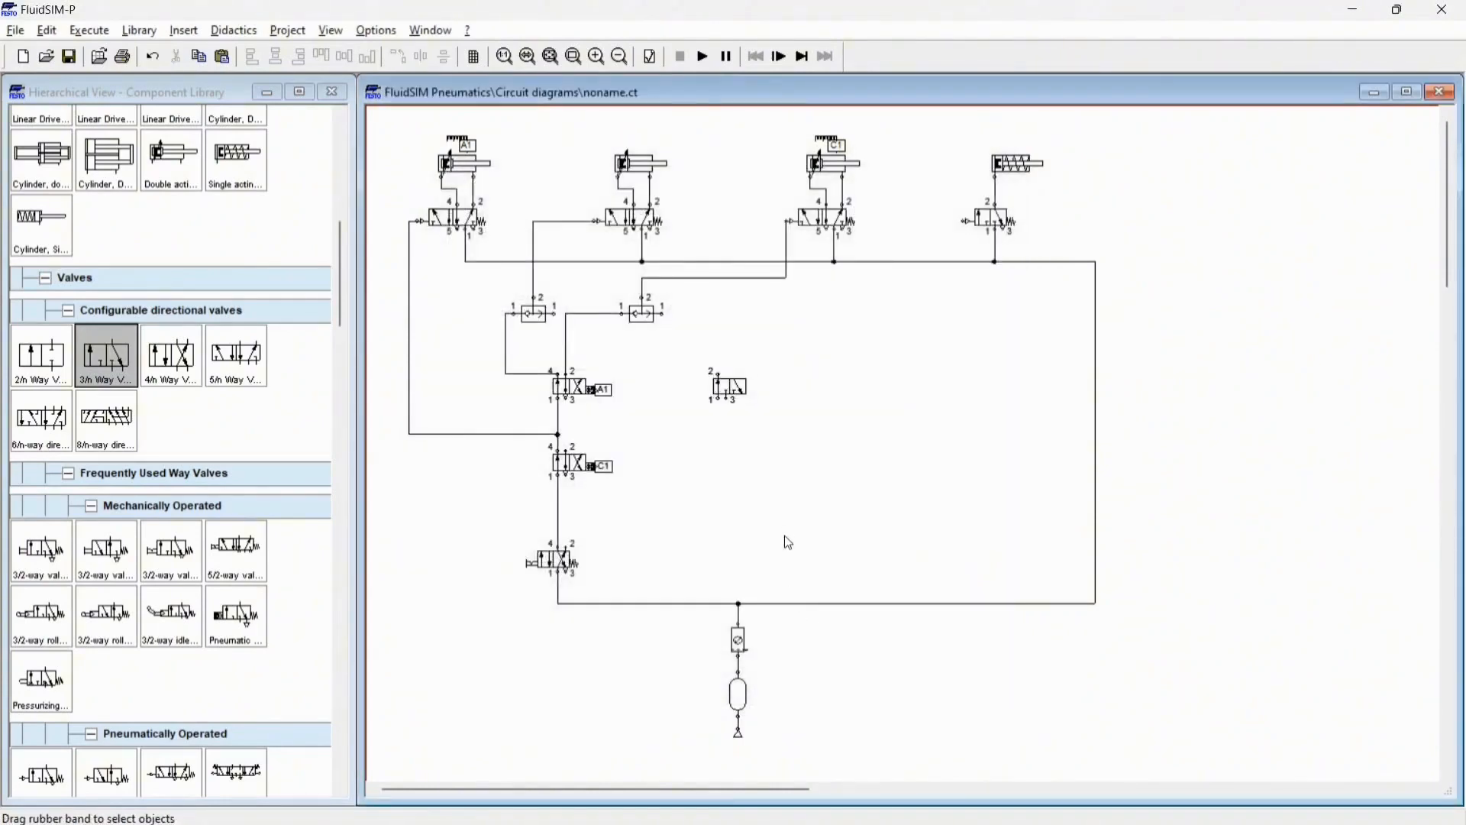
Step: Give the 3/n way valve a mechanical right actuation using the last symbol offered
{"action": "double_click", "coordinate": [732, 387]}
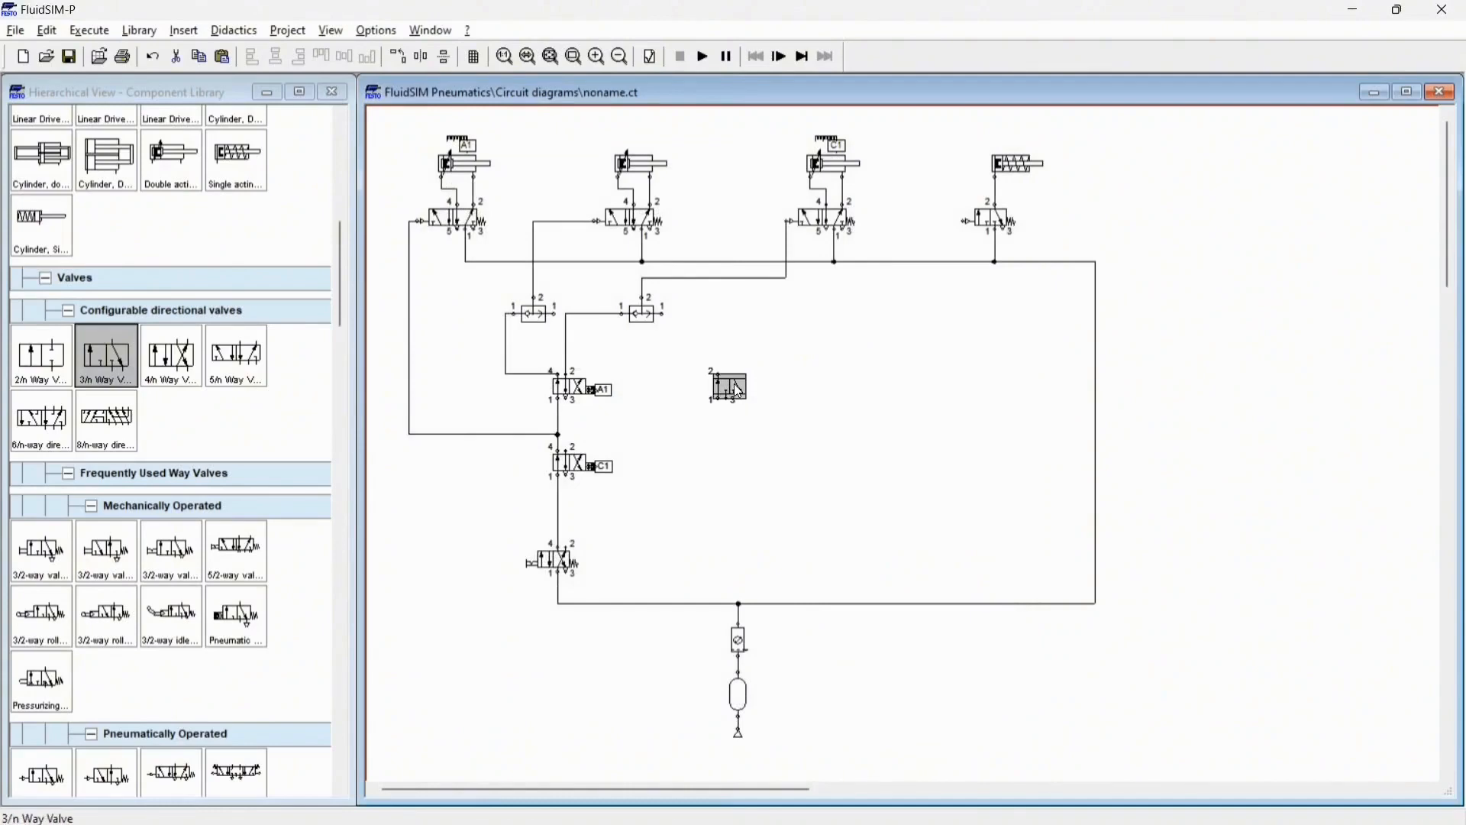
{"action": "left_click", "coordinate": [898, 387]}
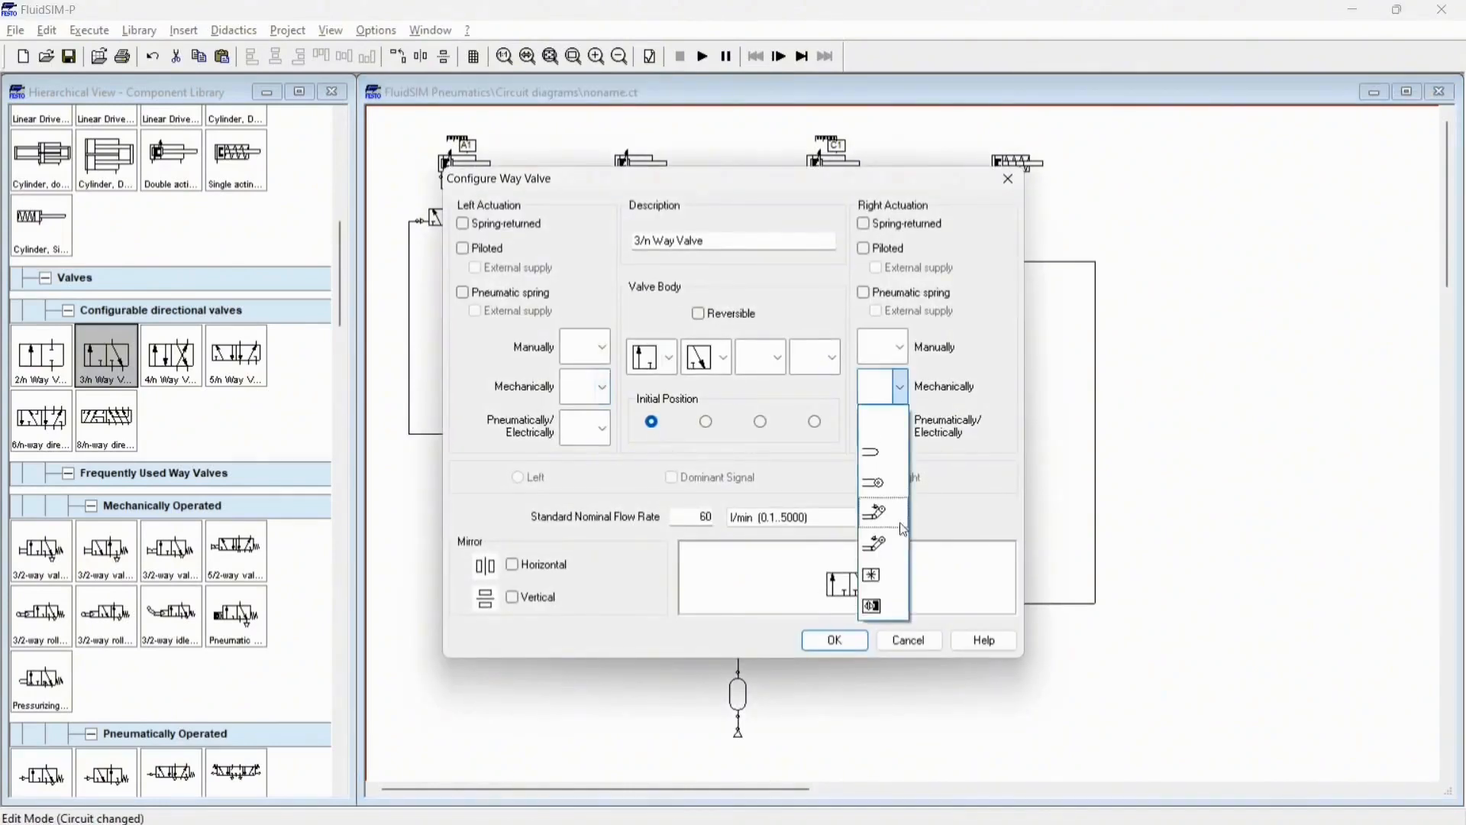
{"action": "left_click", "coordinate": [894, 607]}
{"action": "left_click", "coordinate": [836, 641]}
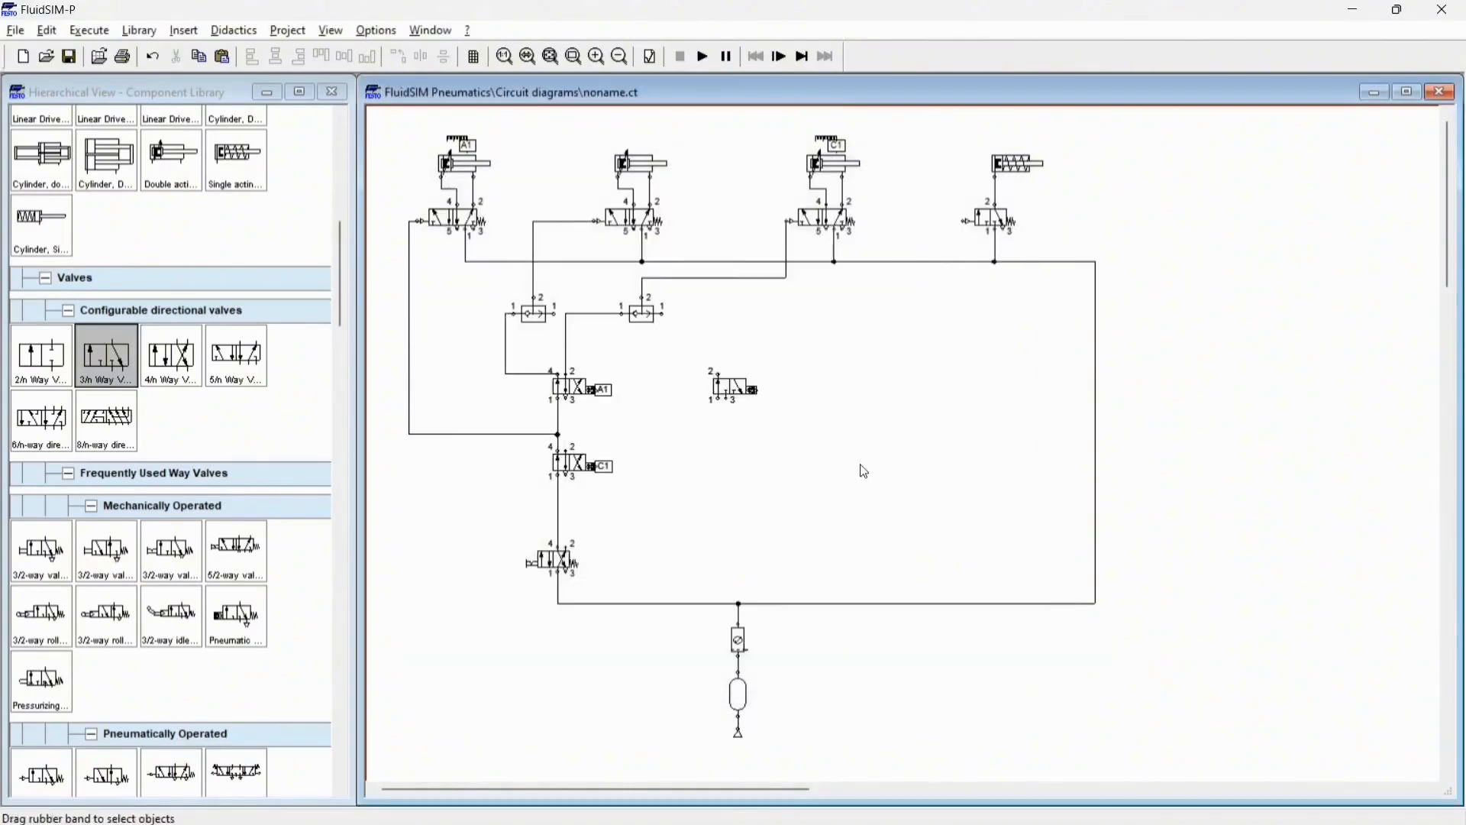
Step: Configure the 3/n way valve with mechanical left actuation and spring-returned right actuation, clearing the mechanical symbol on the right
{"action": "double_click", "coordinate": [735, 391]}
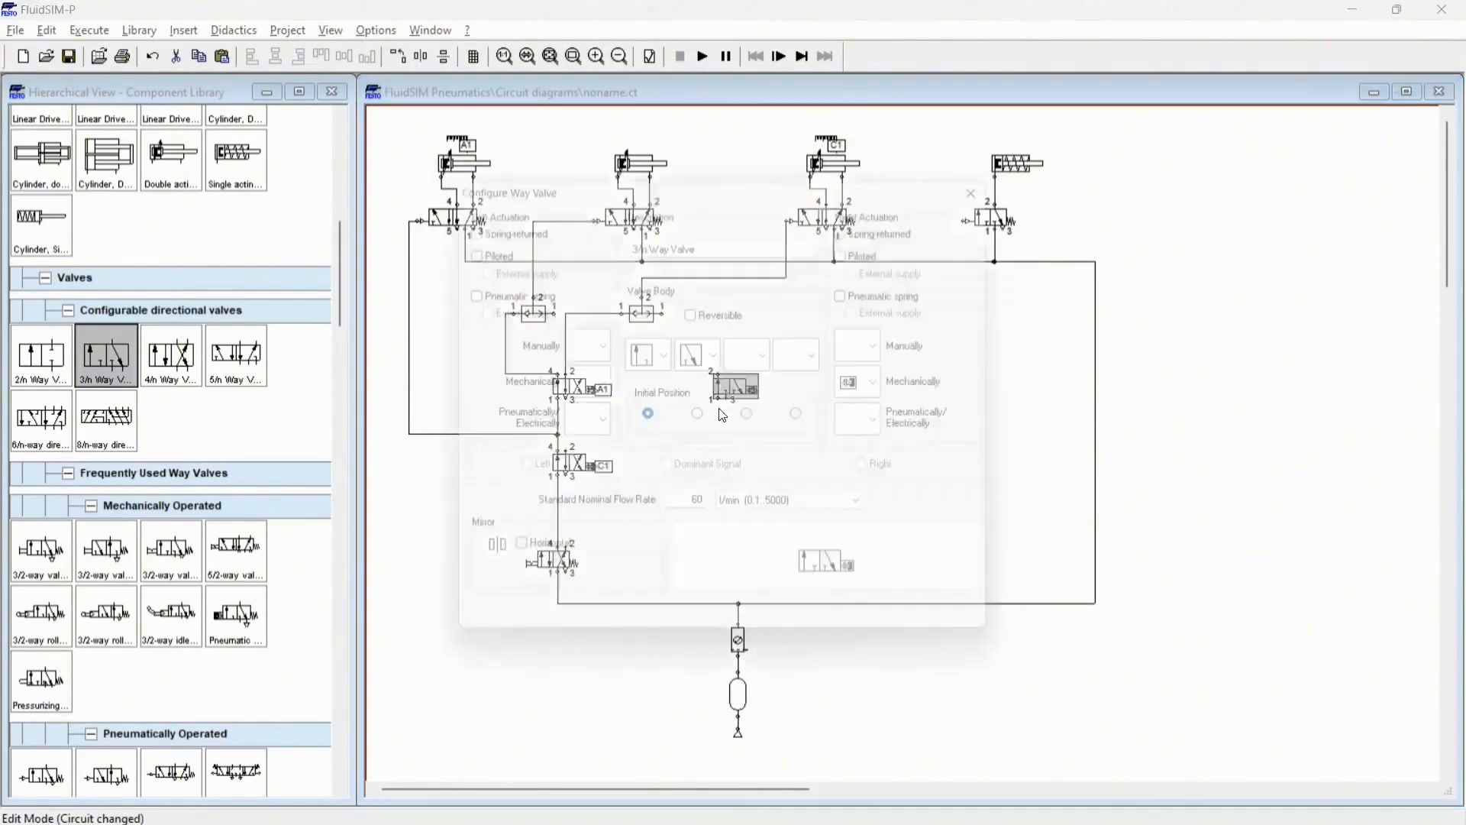
{"action": "left_click", "coordinate": [584, 390]}
{"action": "left_click", "coordinate": [578, 596]}
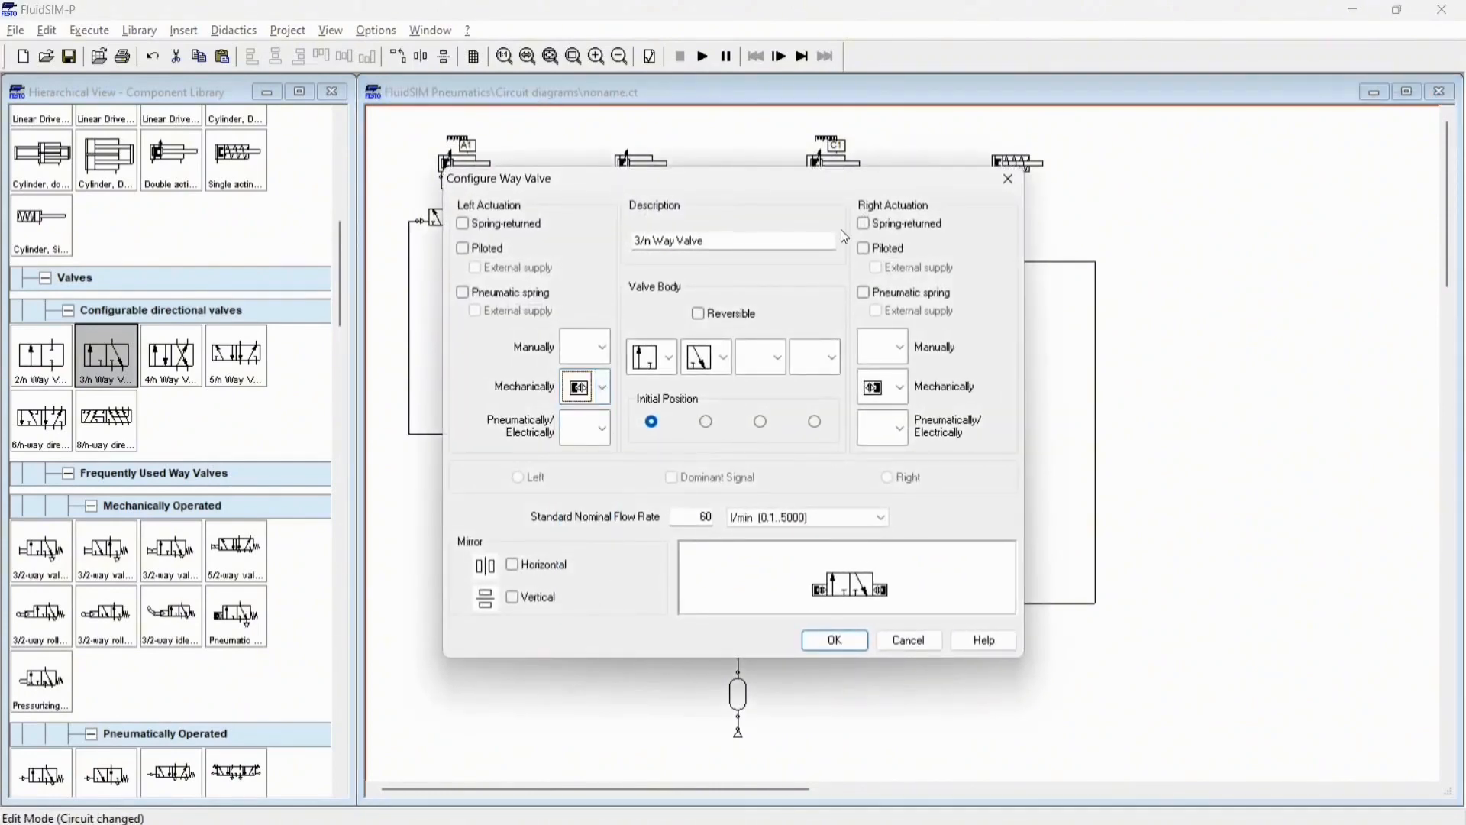
{"action": "left_click", "coordinate": [865, 225]}
{"action": "left_click", "coordinate": [890, 387]}
{"action": "left_click", "coordinate": [879, 411]}
{"action": "left_click", "coordinate": [835, 640]}
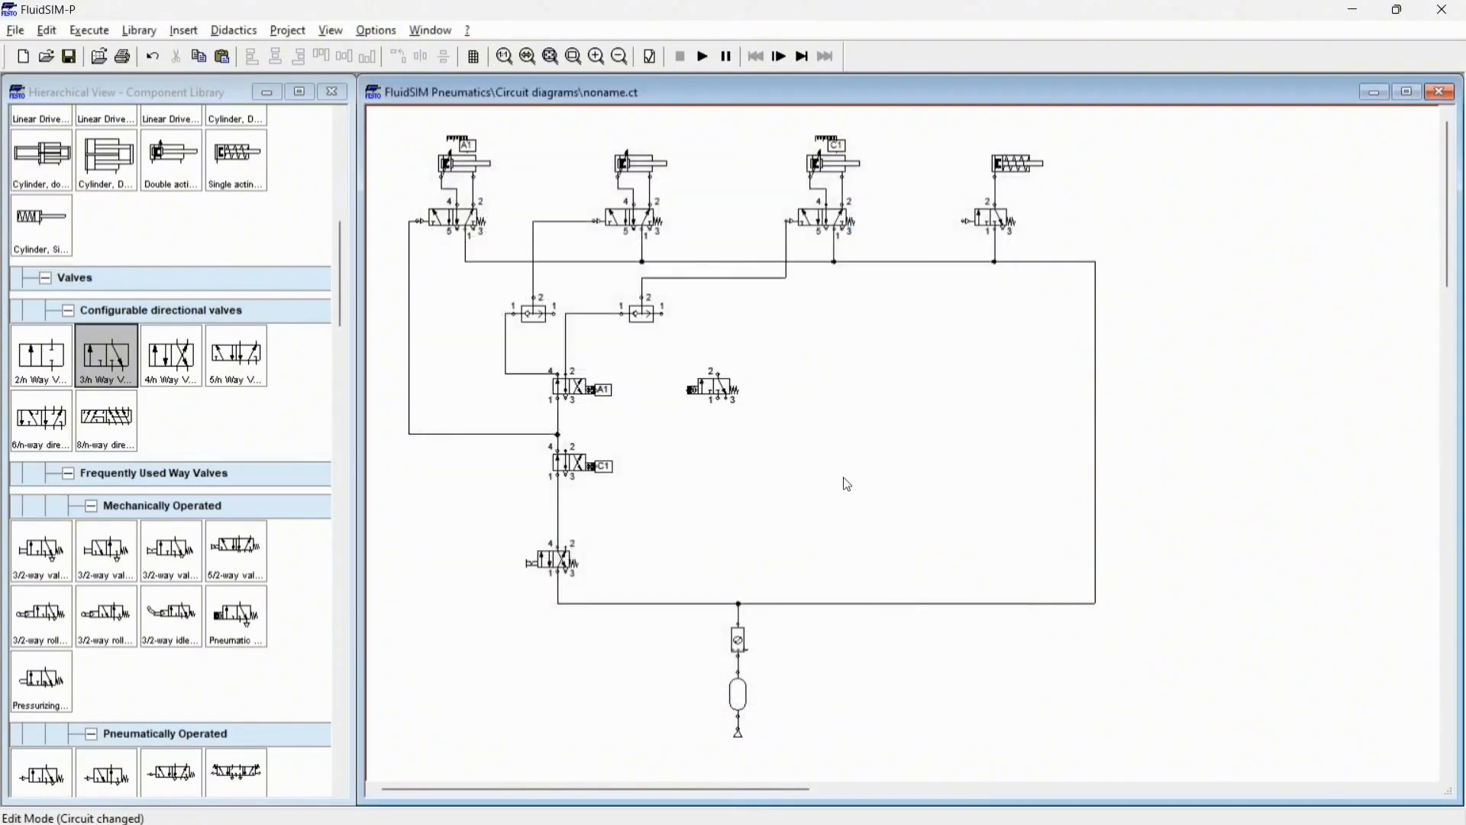
Step: Label the mechanical connection of the 3/n way valve A2
{"action": "double_click", "coordinate": [689, 396]}
{"action": "type", "text": "A2"}
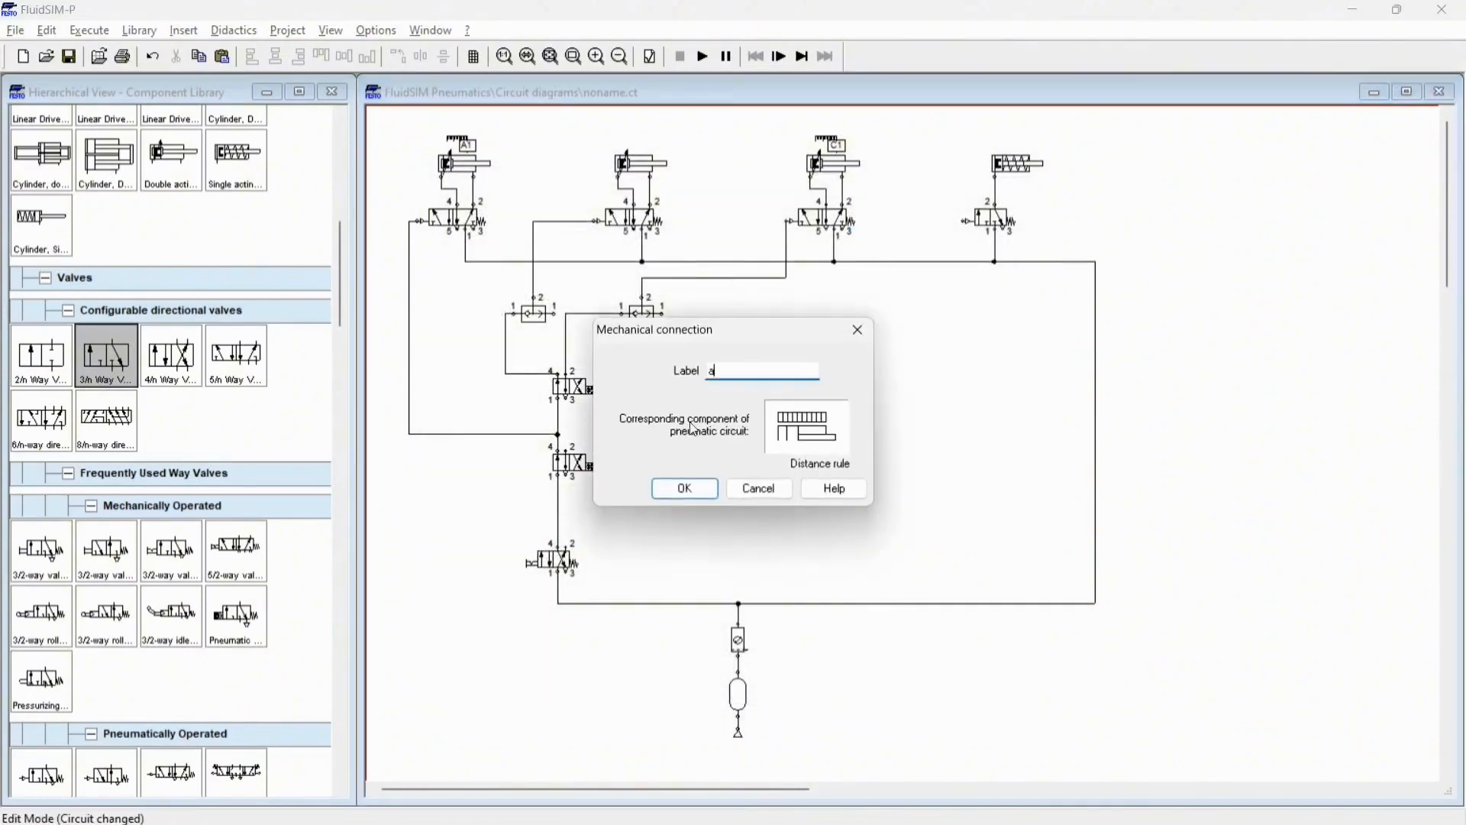
{"action": "left_click", "coordinate": [684, 488]}
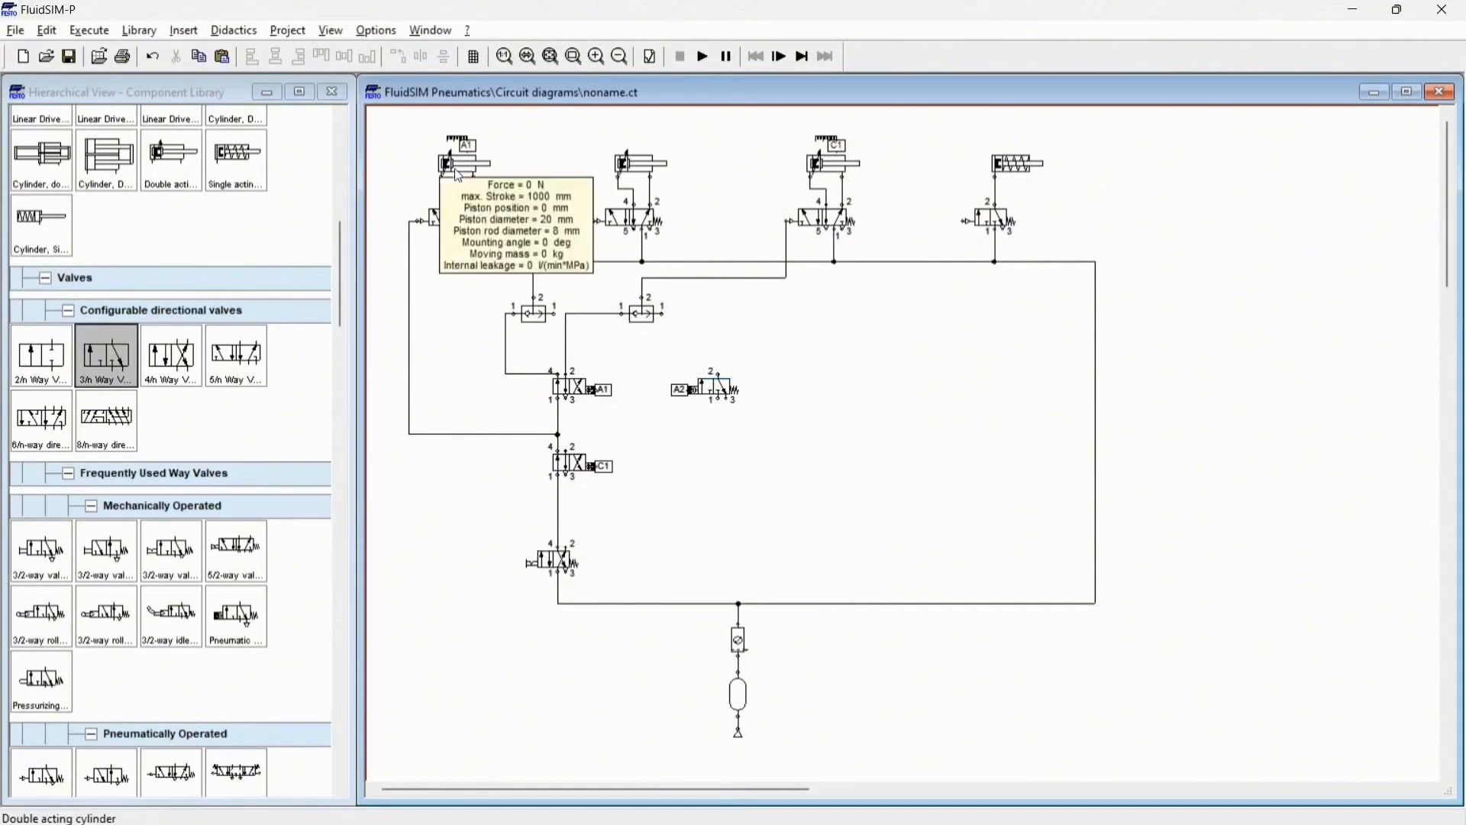
Step: Add the actuating label a2 at position 0 to the first double acting cylinder
{"action": "double_click", "coordinate": [460, 181]}
{"action": "left_click", "coordinate": [566, 334]}
{"action": "type", "text": "a2"}
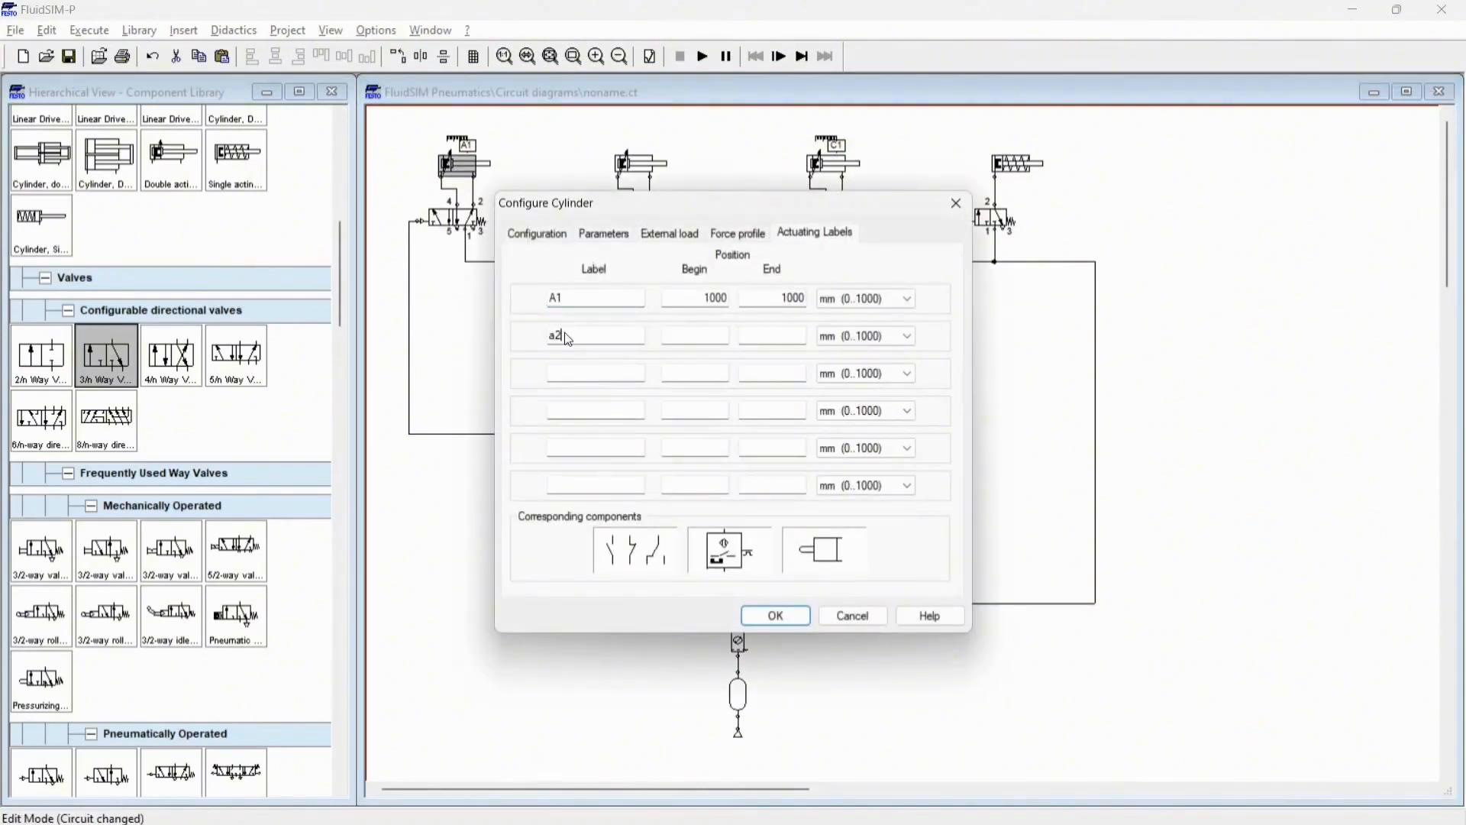
{"action": "key", "text": "Tab"}
{"action": "type", "text": "0"}
{"action": "key", "text": "Return"}
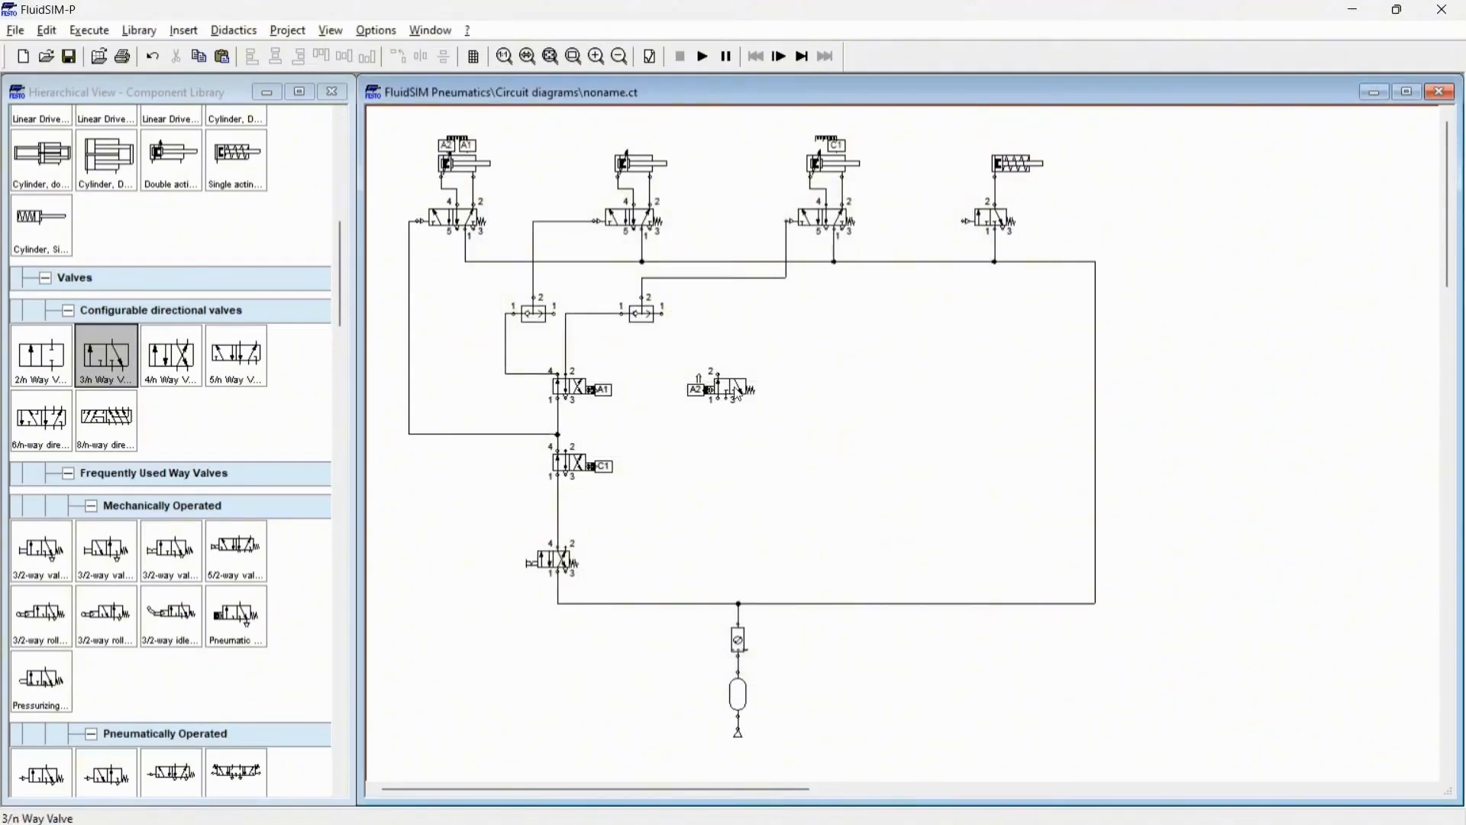
Step: Move the A2 valve slightly down and connect its port 2 to the free inlets of both shuttle valves
{"action": "left_click", "coordinate": [716, 404]}
{"action": "left_click_drag", "start_coordinate": [715, 403], "coordinate": [713, 391]}
{"action": "left_click", "coordinate": [796, 433]}
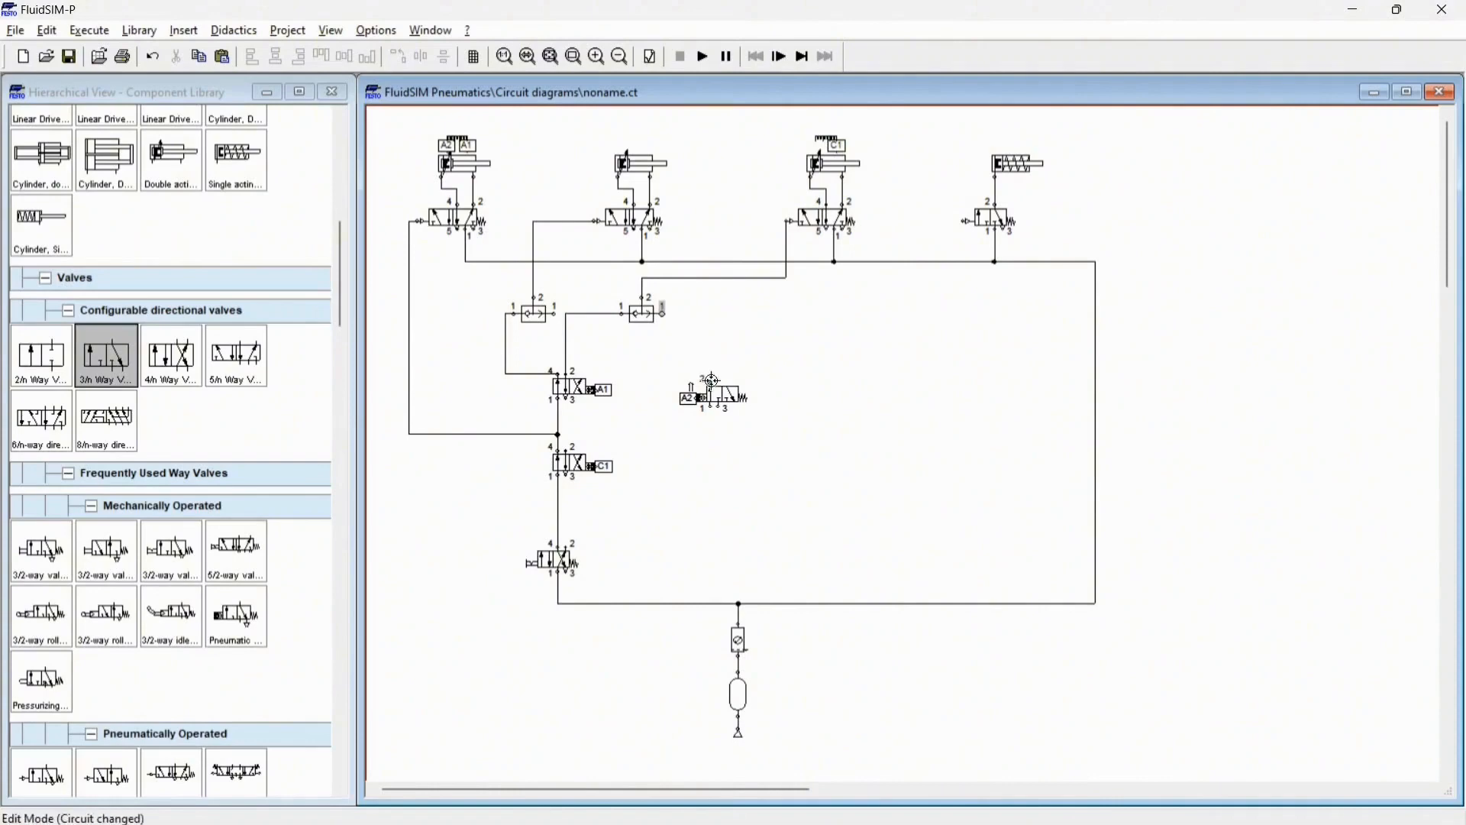
{"action": "left_click_drag", "start_coordinate": [713, 380], "coordinate": [665, 313]}
{"action": "left_click_drag", "start_coordinate": [711, 344], "coordinate": [710, 343]}
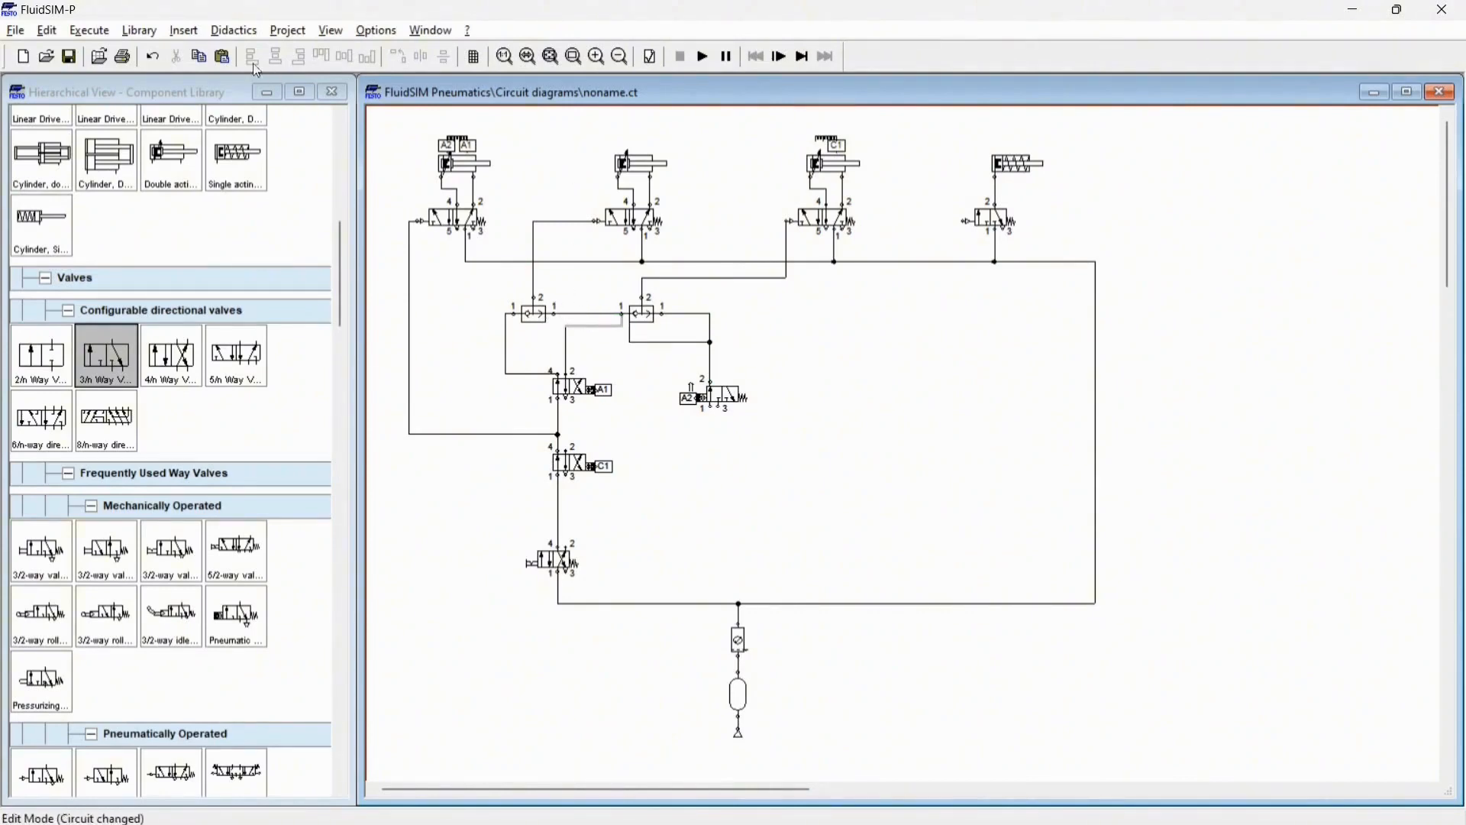
Step: Undo the last line and A1 valve moves, and shift the first shuttle valve's inlet line down below the second shuttle valve
{"action": "left_click", "coordinate": [156, 63]}
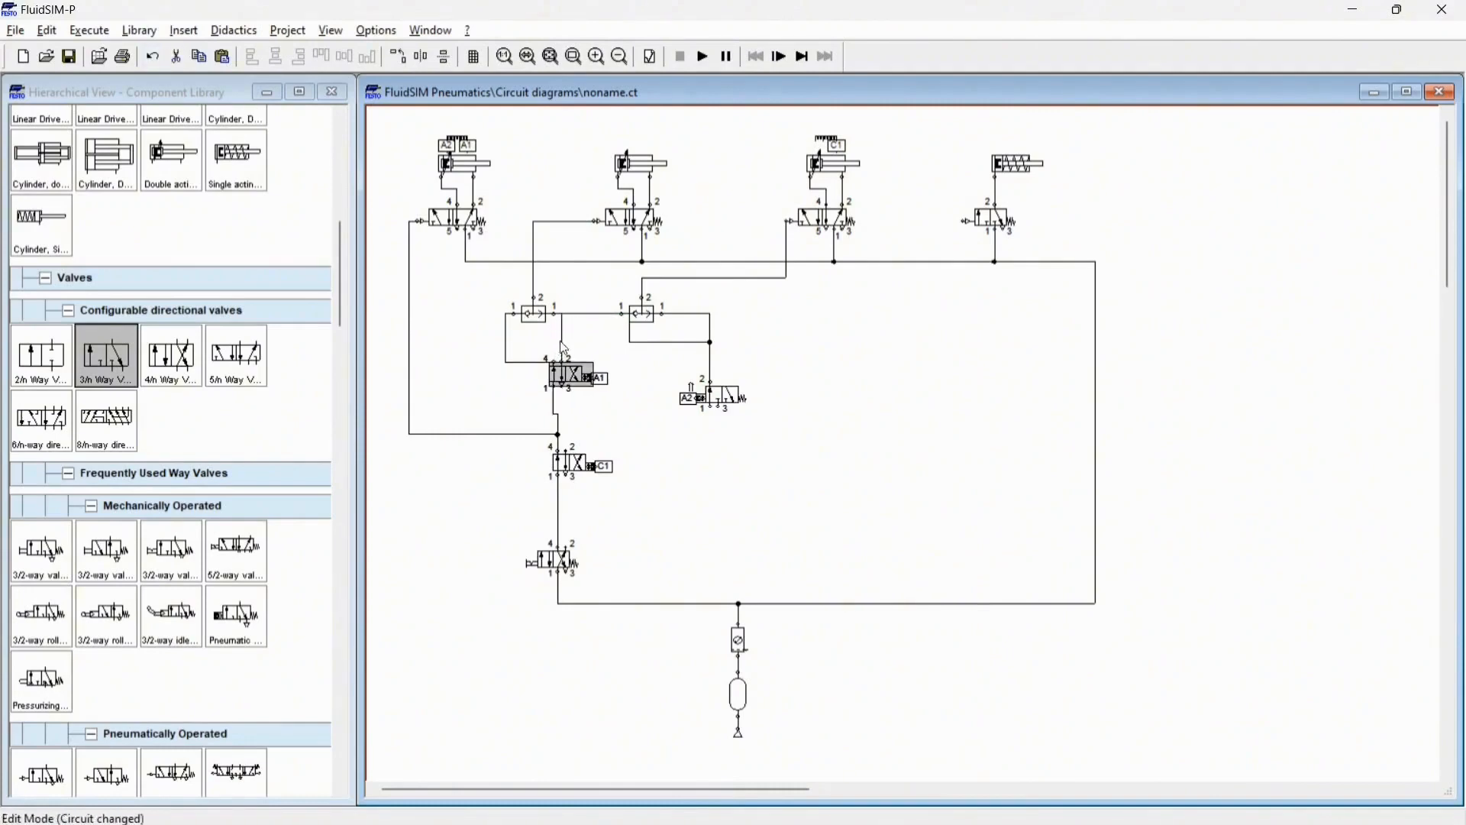
{"action": "left_click", "coordinate": [156, 57]}
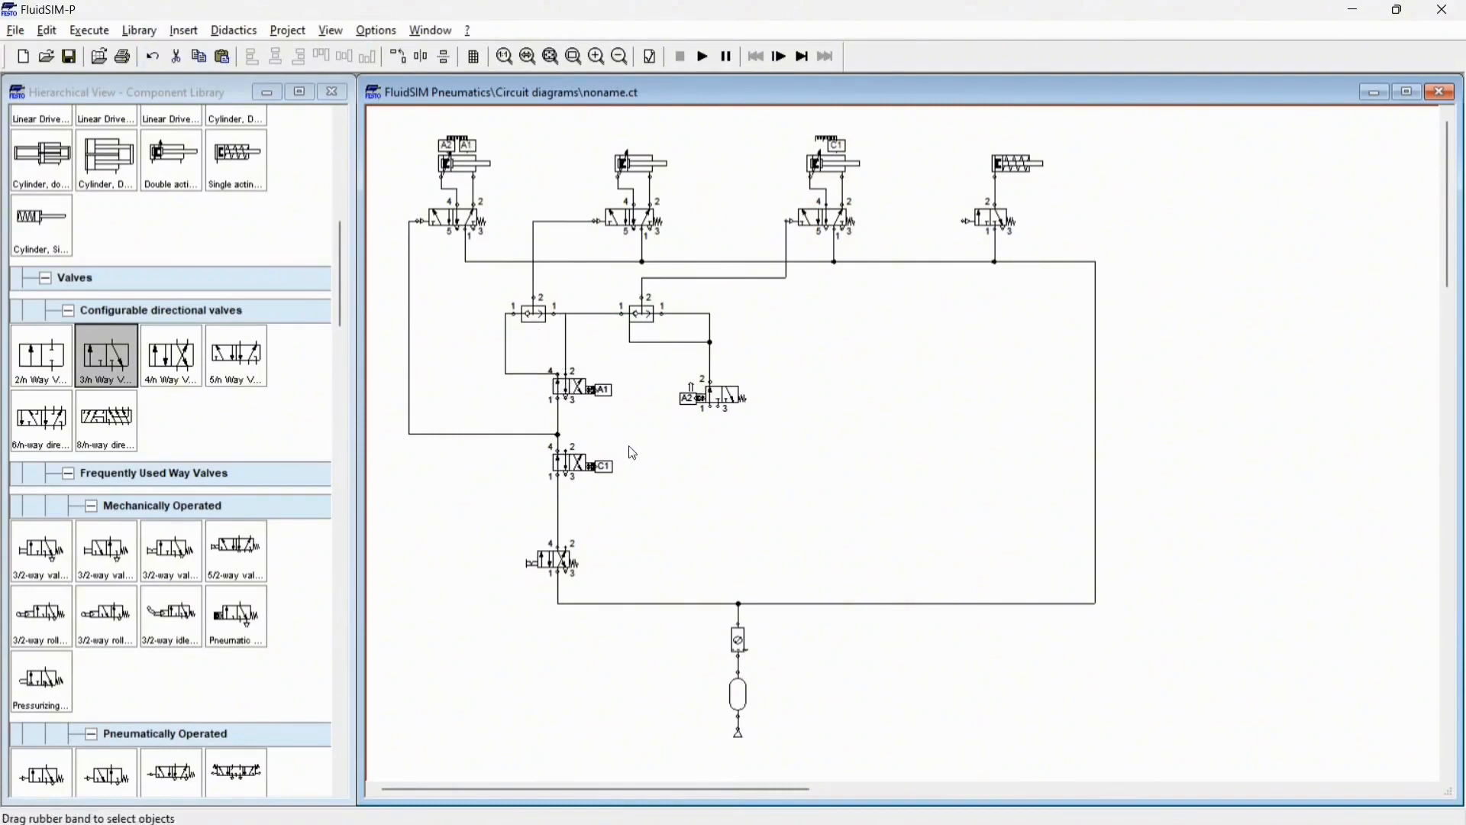
{"action": "left_click", "coordinate": [562, 313]}
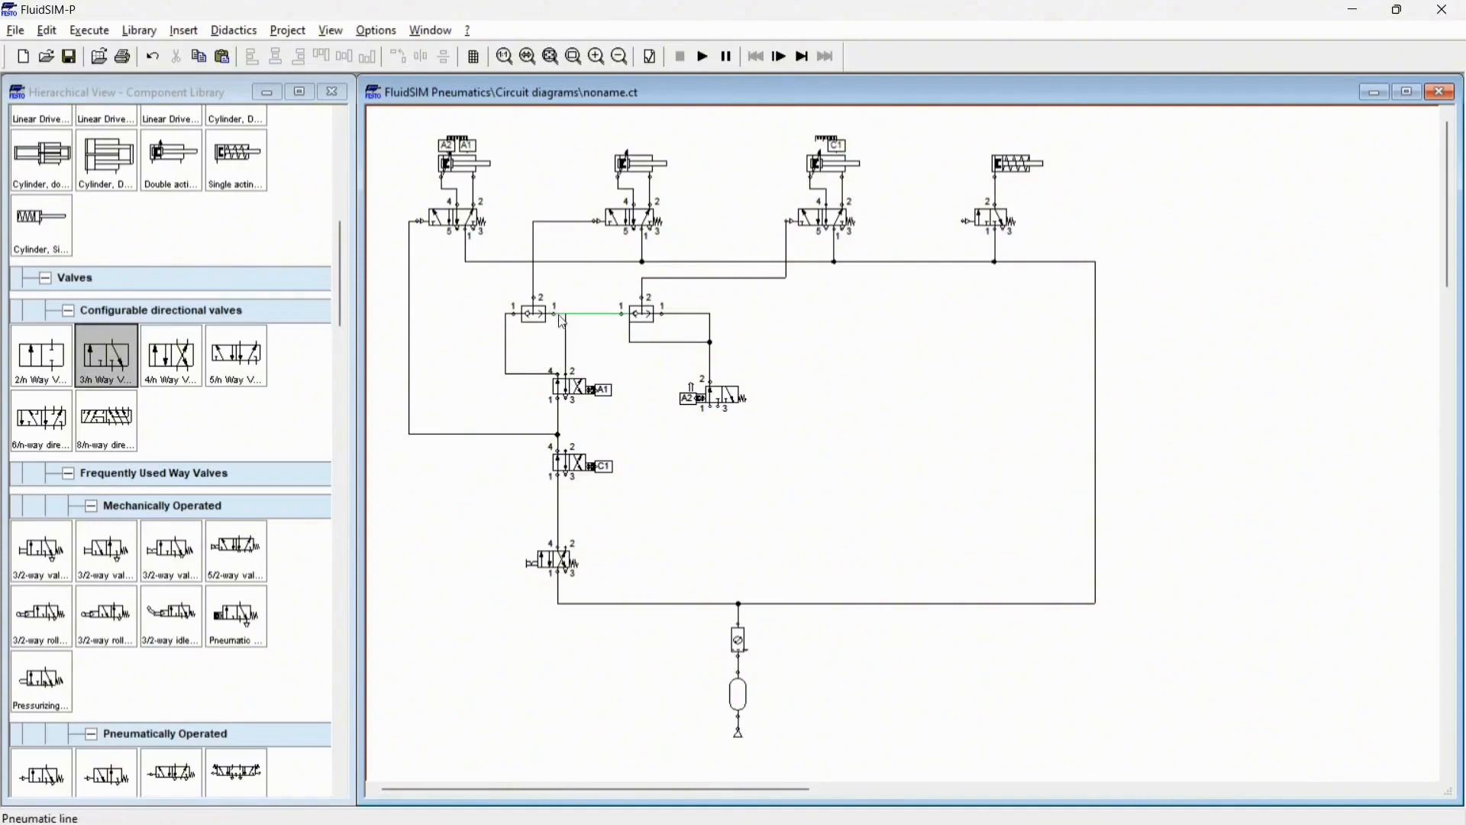
{"action": "left_click_drag", "start_coordinate": [560, 314], "coordinate": [562, 341]}
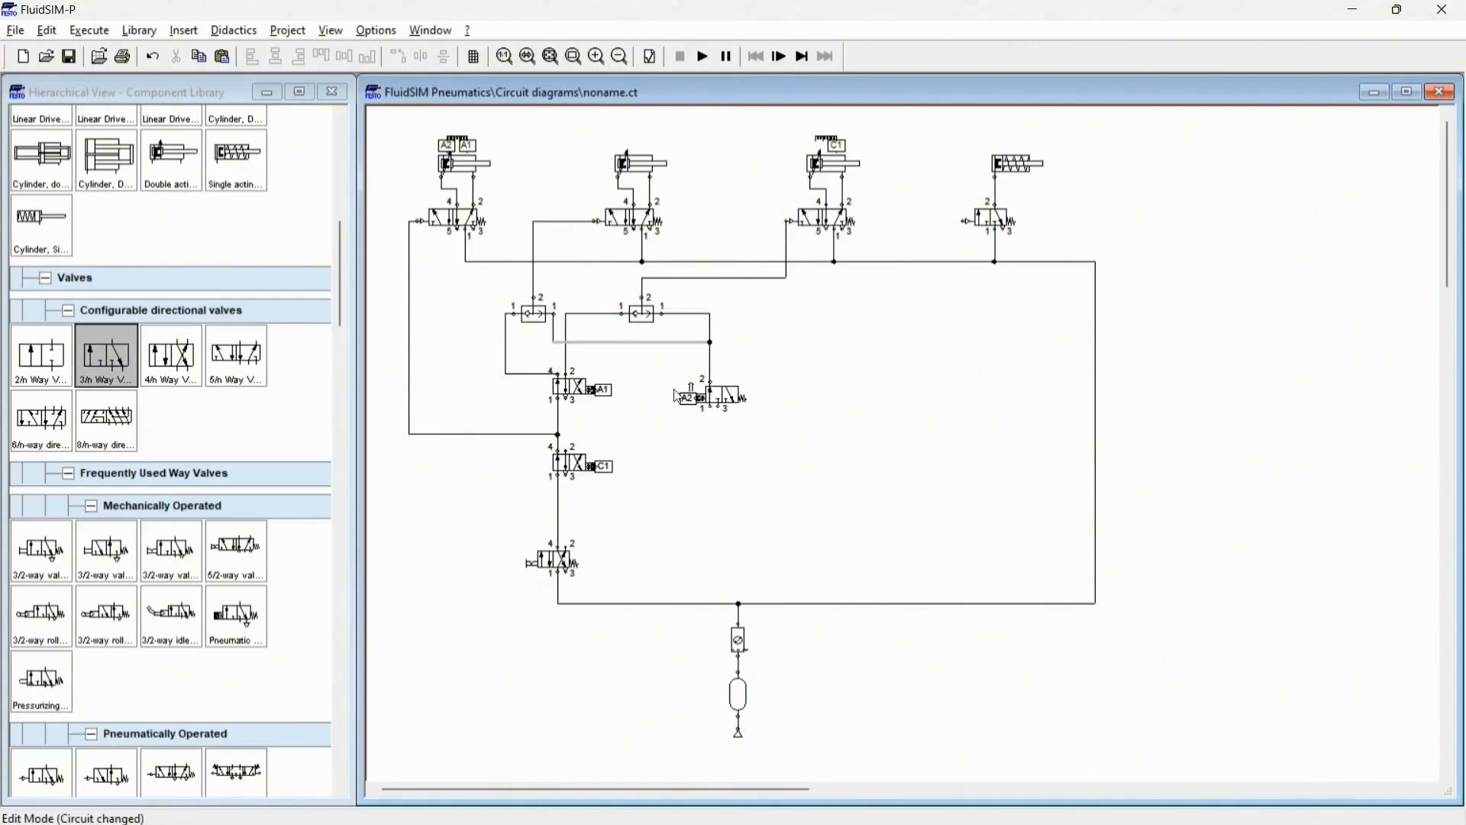
Step: Add an exhaust to port 3 of the A2 valve and connect its port 1 to port 2 of the C1 valve
{"action": "double_click", "coordinate": [716, 406]}
{"action": "left_click", "coordinate": [733, 468]}
{"action": "left_click", "coordinate": [742, 565]}
{"action": "left_click", "coordinate": [656, 527]}
{"action": "left_click_drag", "start_coordinate": [563, 451], "coordinate": [710, 411]}
Step: Simulate the circuit despite the open connections and actuate the manual 4/n way valve to watch the cylinder sequence
{"action": "left_click", "coordinate": [702, 56]}
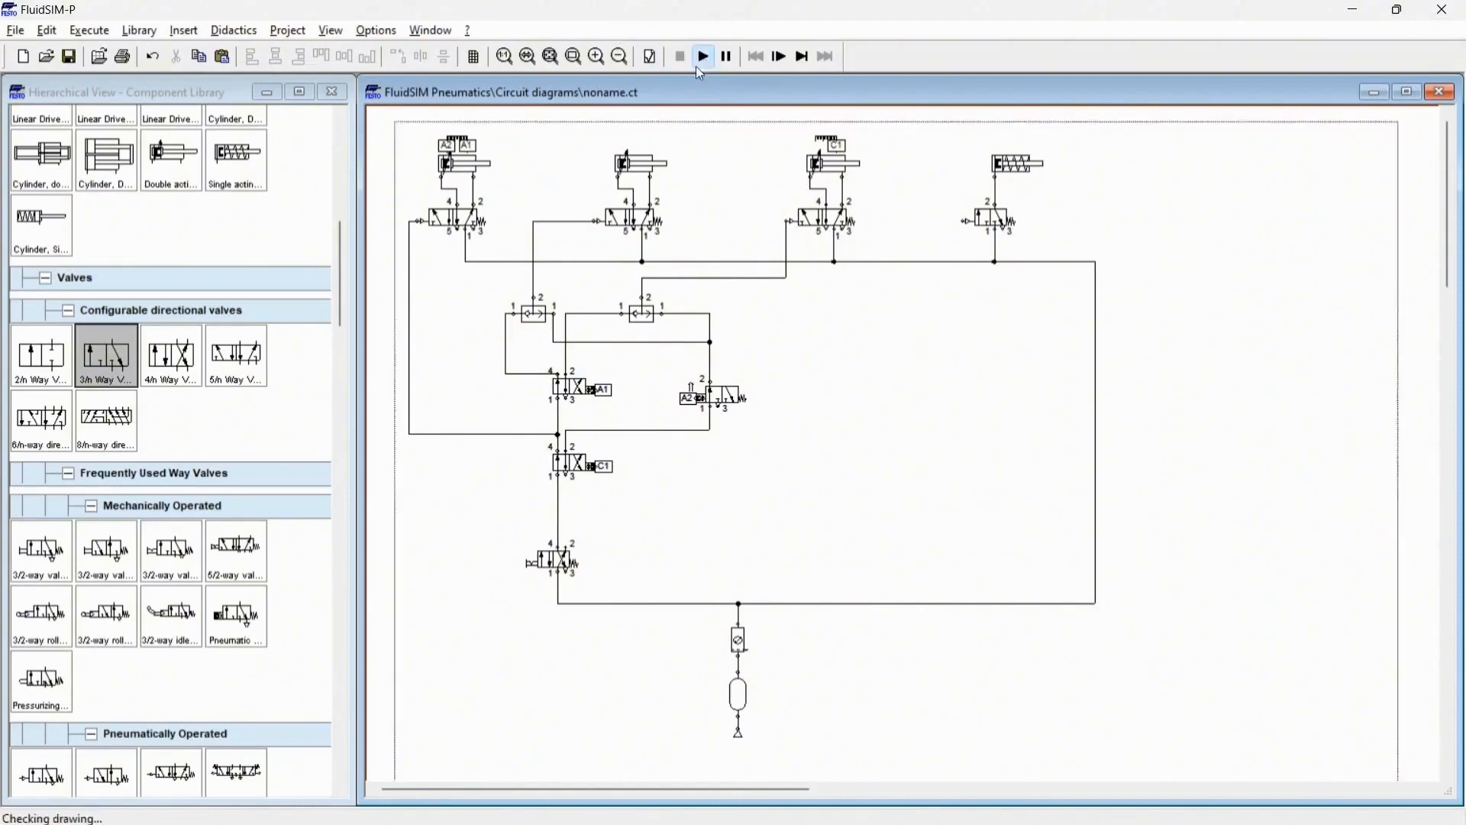
{"action": "left_click", "coordinate": [654, 451]}
{"action": "left_click", "coordinate": [655, 458]}
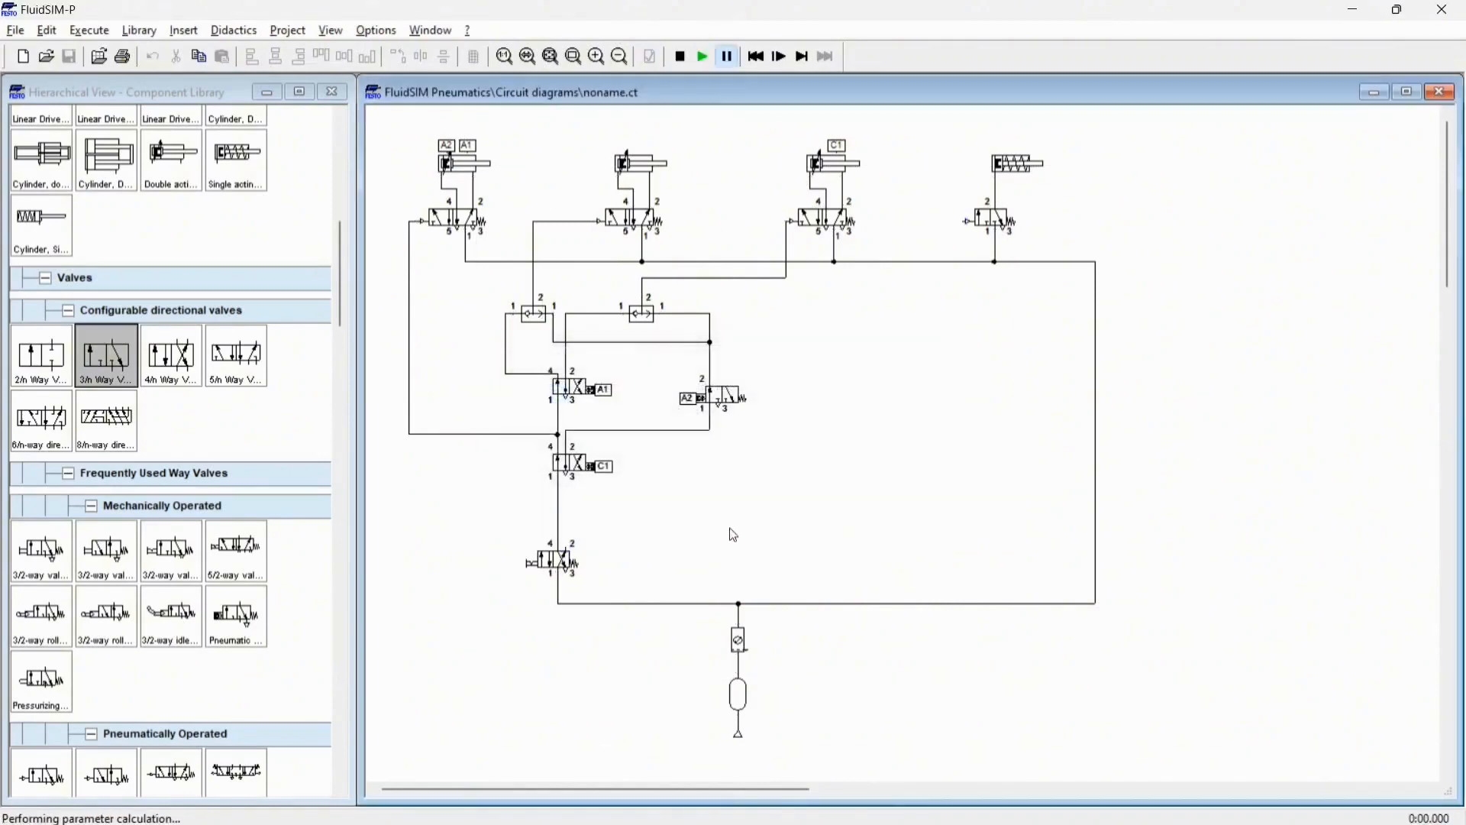
{"action": "left_click", "coordinate": [565, 550]}
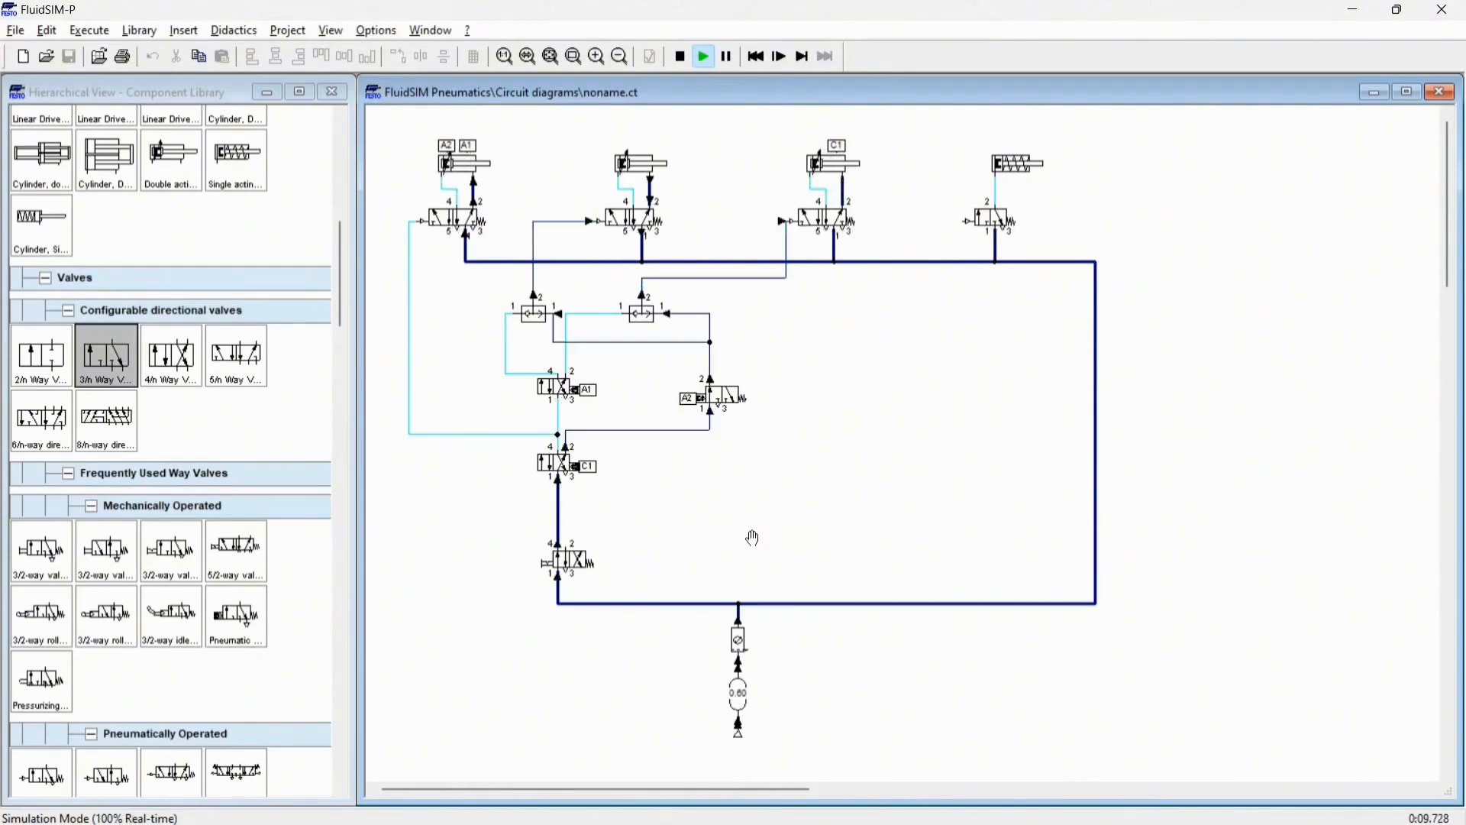
Step: Stop the running simulation of the cylinder sequence
{"action": "left_click", "coordinate": [687, 59]}
{"action": "key", "text": "alt+Tab"}
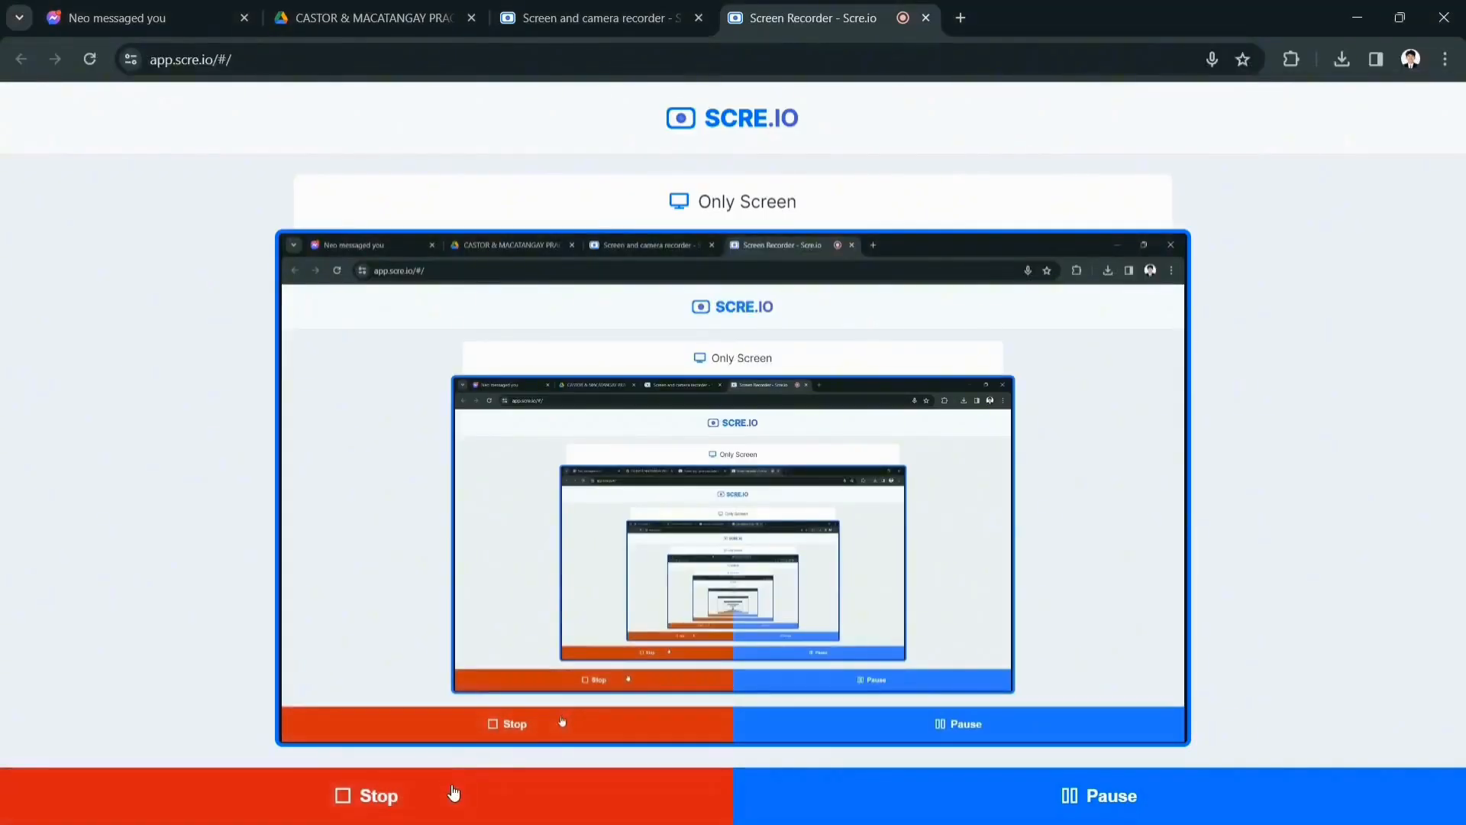
{"action": "left_click", "coordinate": [456, 788]}
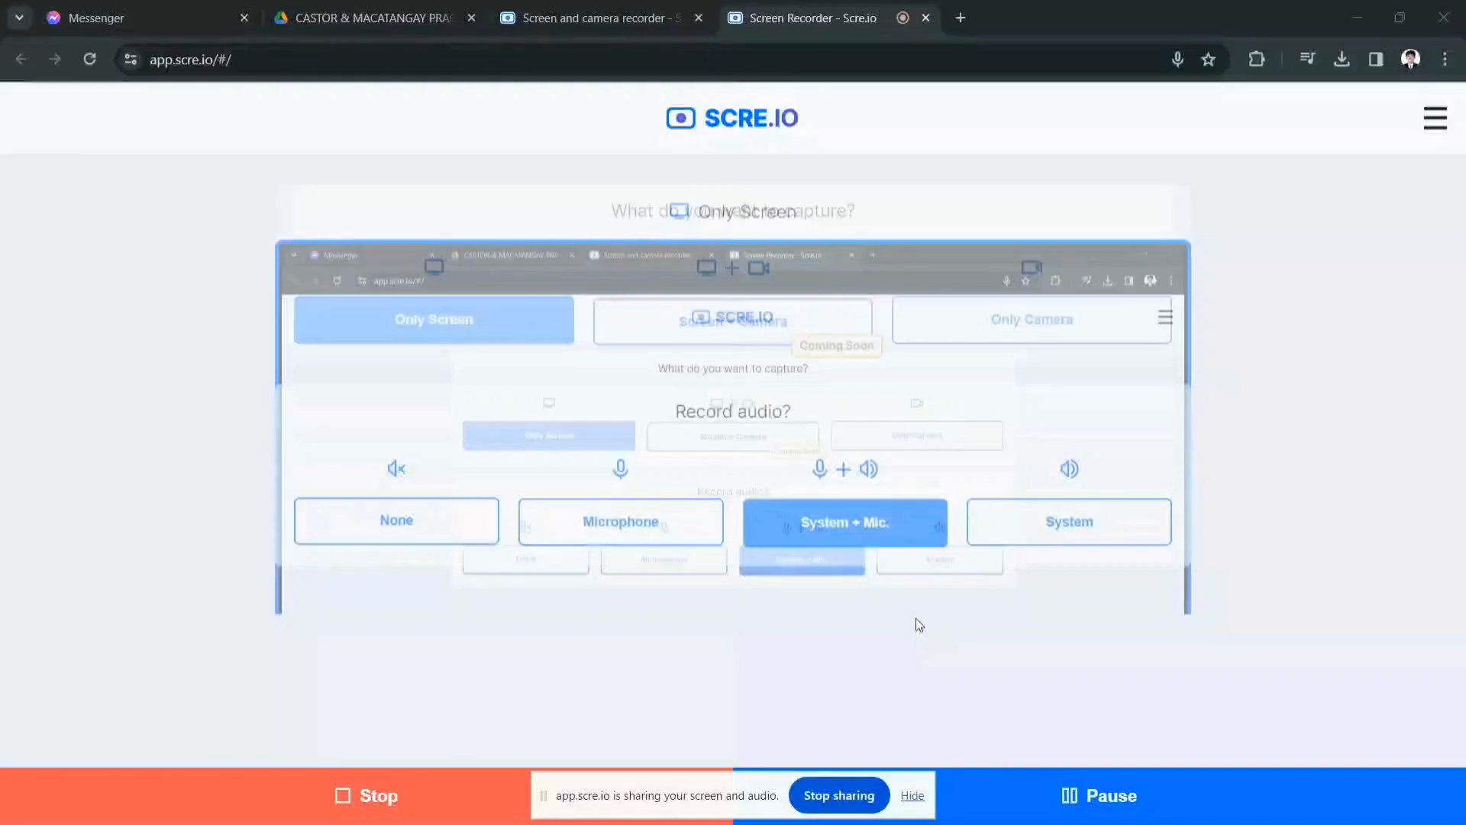
{"action": "key", "text": "alt+Tab"}
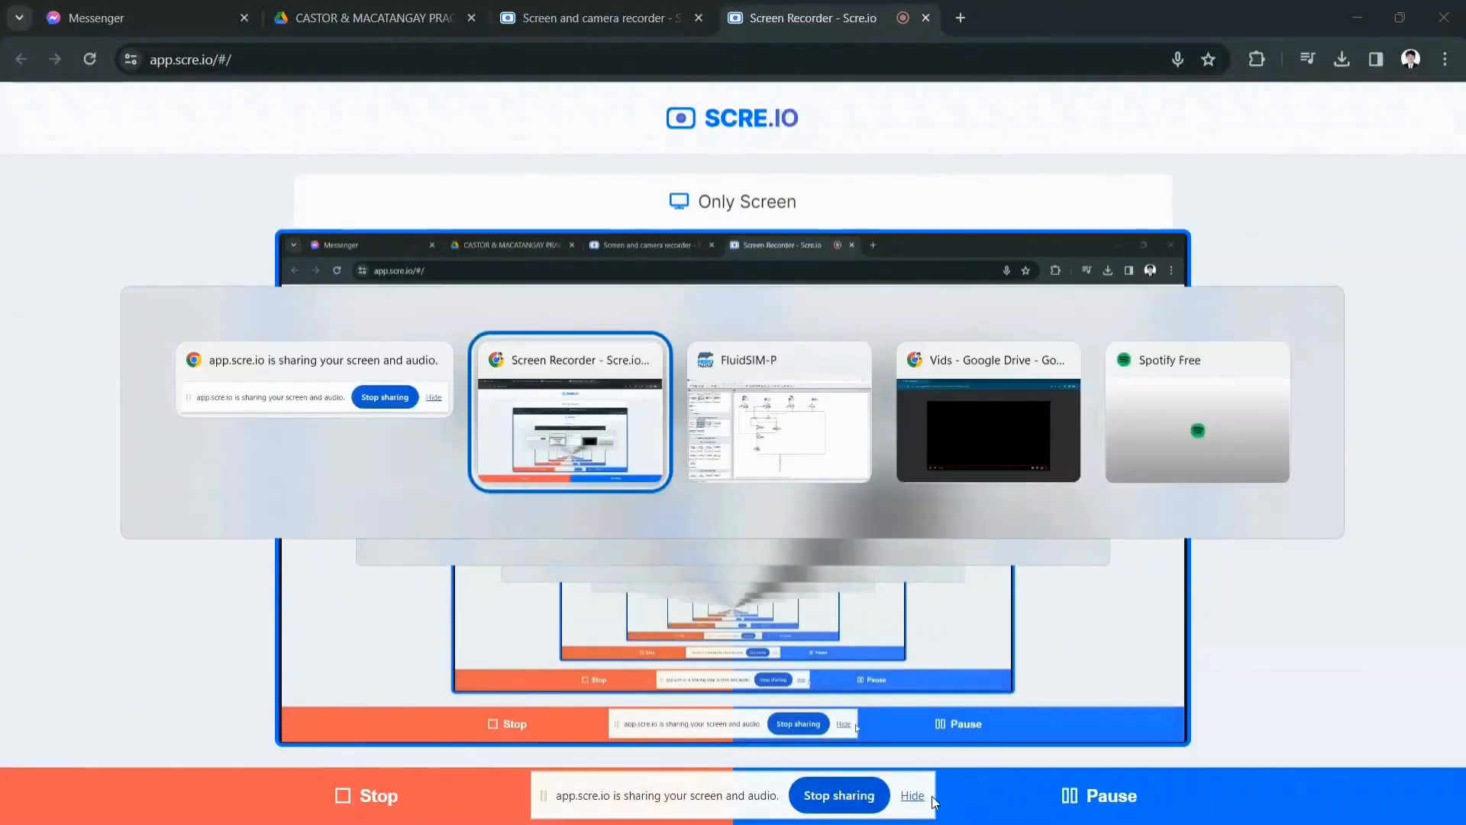
{"action": "key", "text": "alt+Tab"}
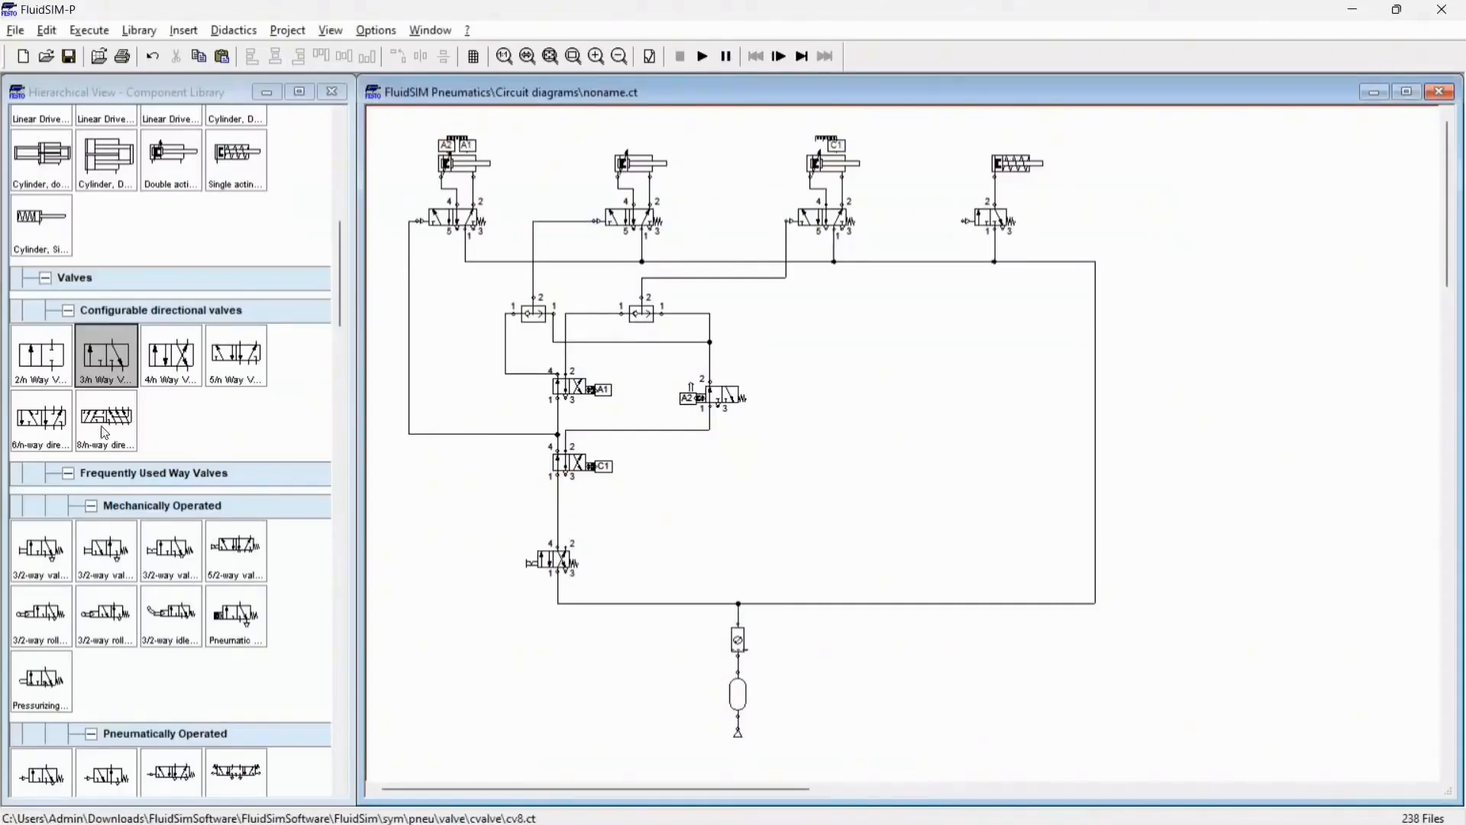
Step: Duplicate the manual 4/n way valve, place the copy beside it above the main supply line and connect its port 1 to that line
{"action": "left_click", "coordinate": [554, 562]}
{"action": "key", "text": "ctrl+v"}
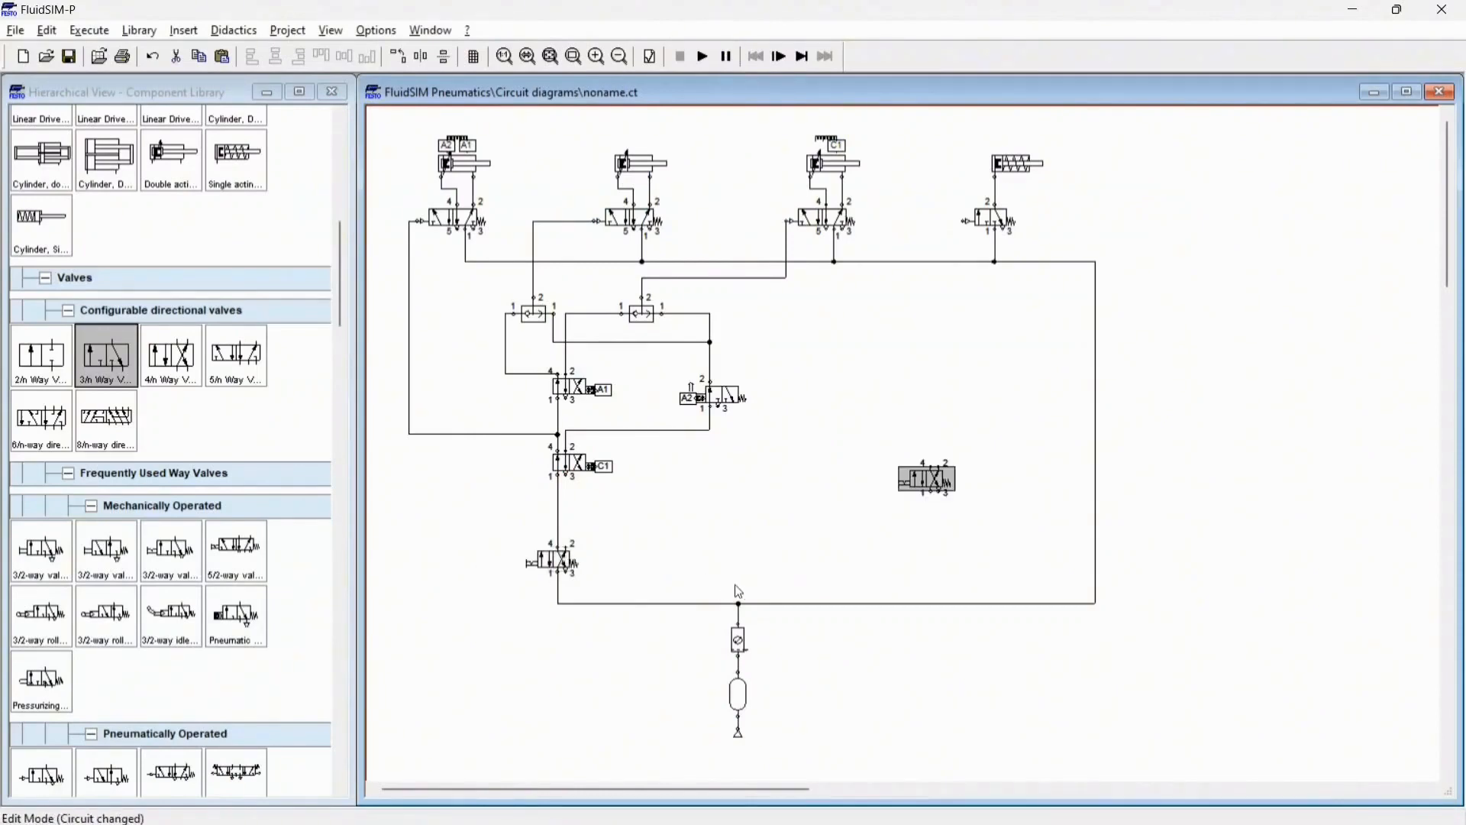
{"action": "left_click_drag", "start_coordinate": [928, 470], "coordinate": [827, 558]}
{"action": "left_click", "coordinate": [884, 517]}
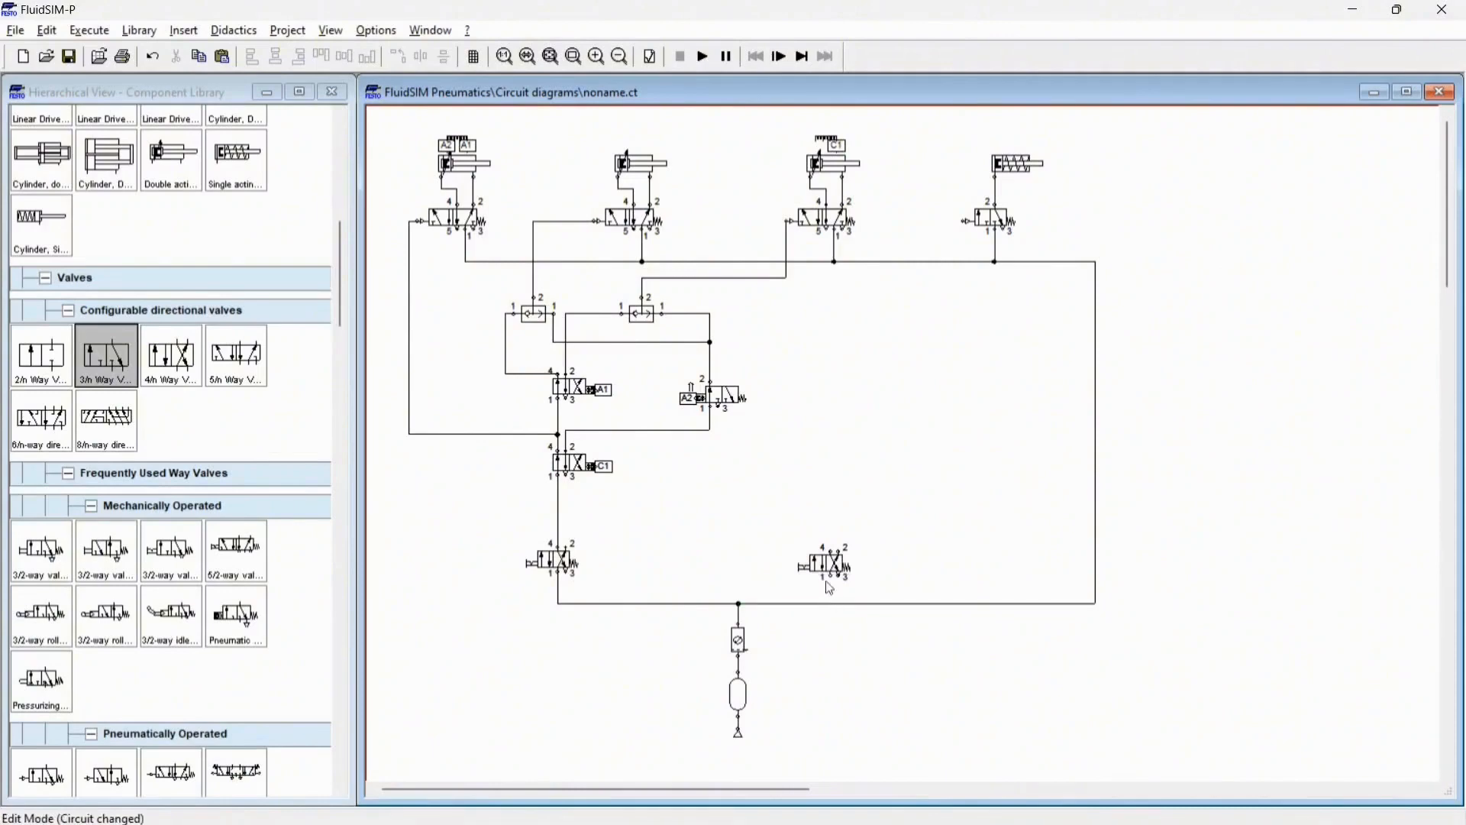
{"action": "left_click_drag", "start_coordinate": [830, 605], "coordinate": [830, 604]}
Step: Shift the shuttle valves, way valves and air supply section together downward to make room below the cylinders' main valves
{"action": "left_click_drag", "start_coordinate": [380, 297], "coordinate": [1111, 755]}
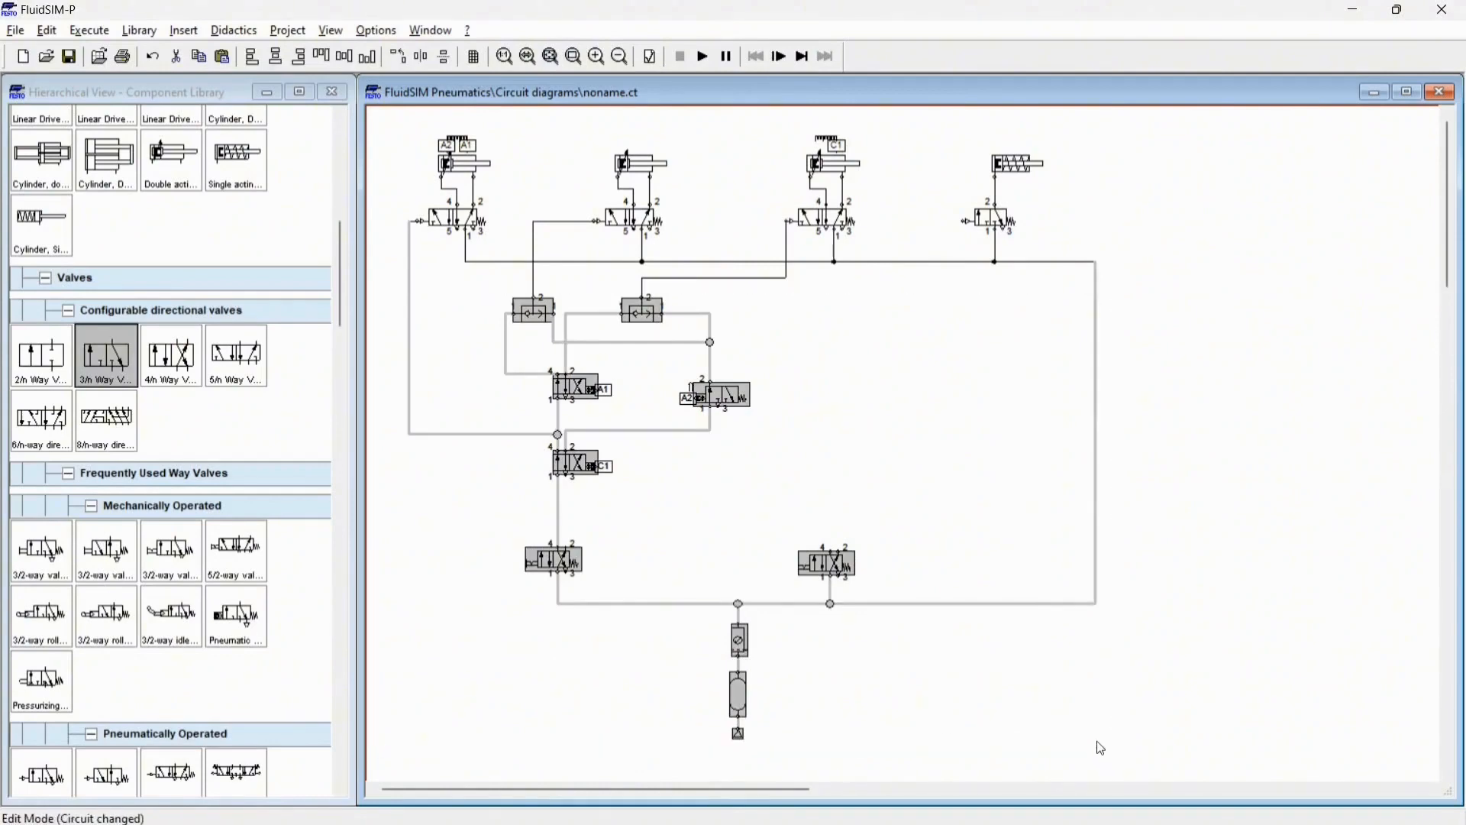
{"action": "key", "text": "Down"}
{"action": "key", "text": "Down"}
{"action": "key", "text": "Down"}
{"action": "key", "text": "Down"}
{"action": "key", "text": "Down"}
{"action": "key", "text": "Down"}
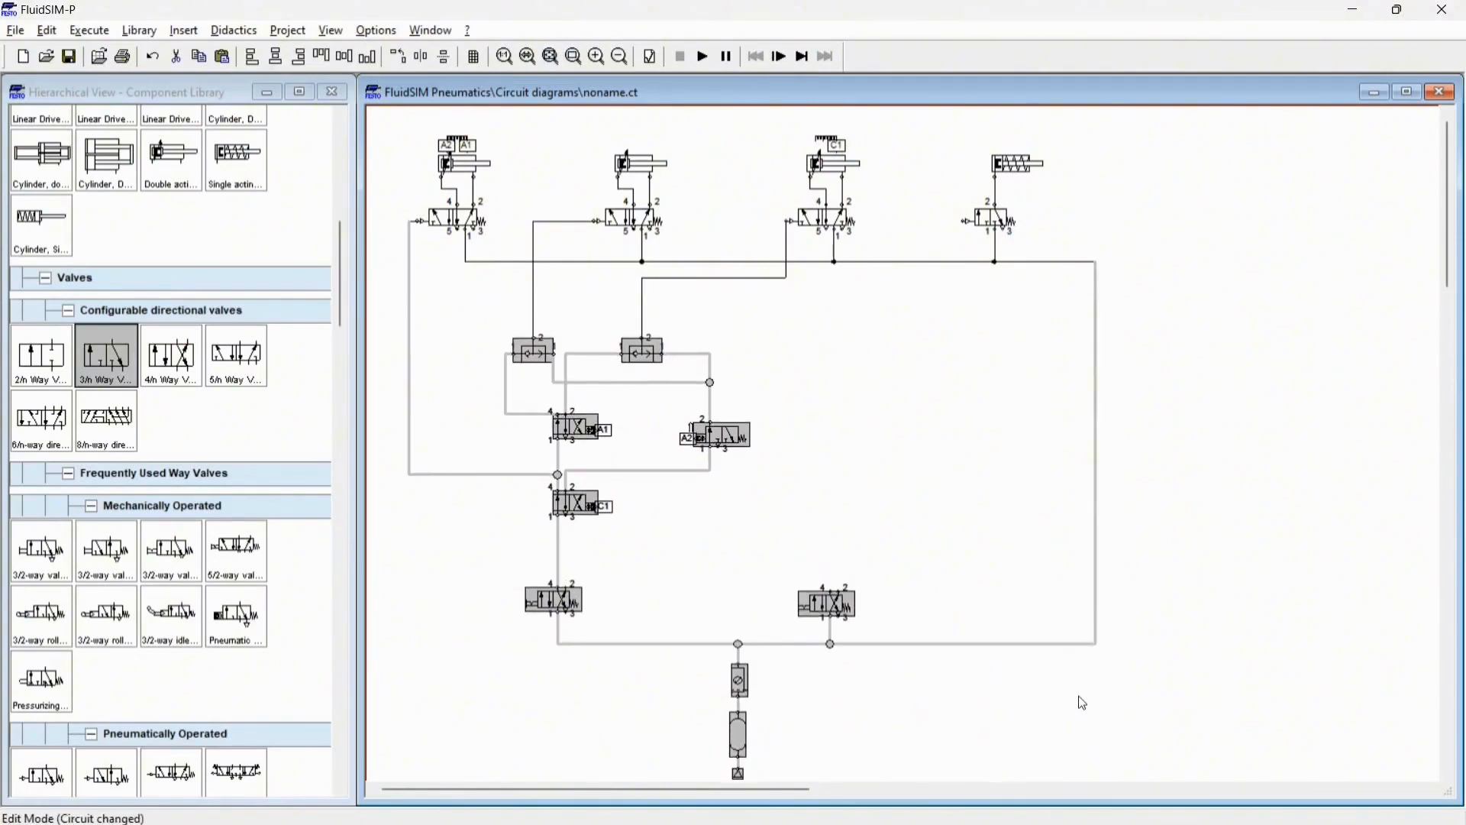
{"action": "key", "text": "Down"}
{"action": "key", "text": "Down"}
{"action": "key", "text": "Down"}
{"action": "left_click", "coordinate": [1027, 724]}
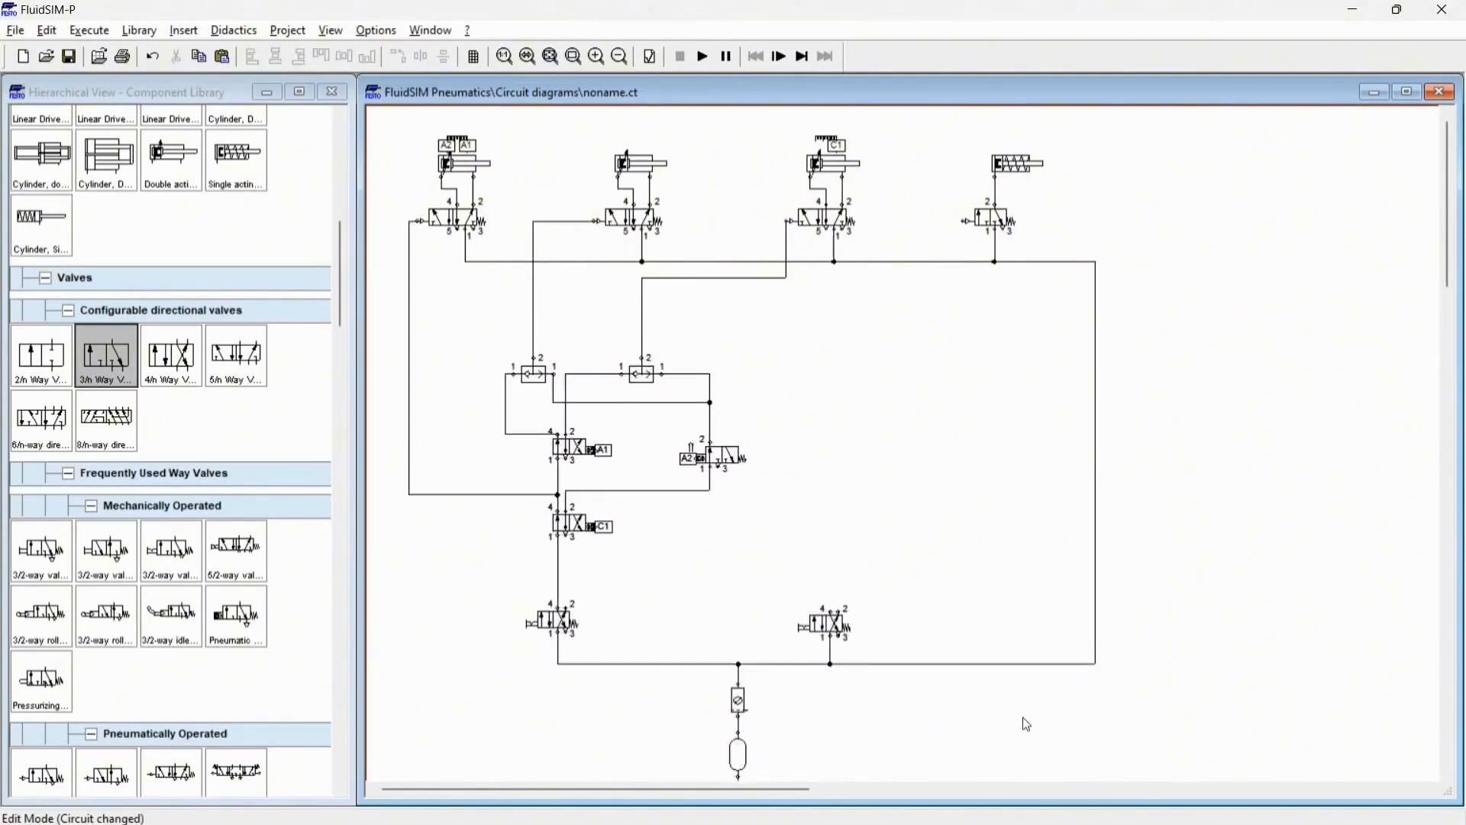
Step: Delete the pilot lines running from the two shuttle valves to the second and third cylinders' 5/n way valves
{"action": "left_click", "coordinate": [535, 344]}
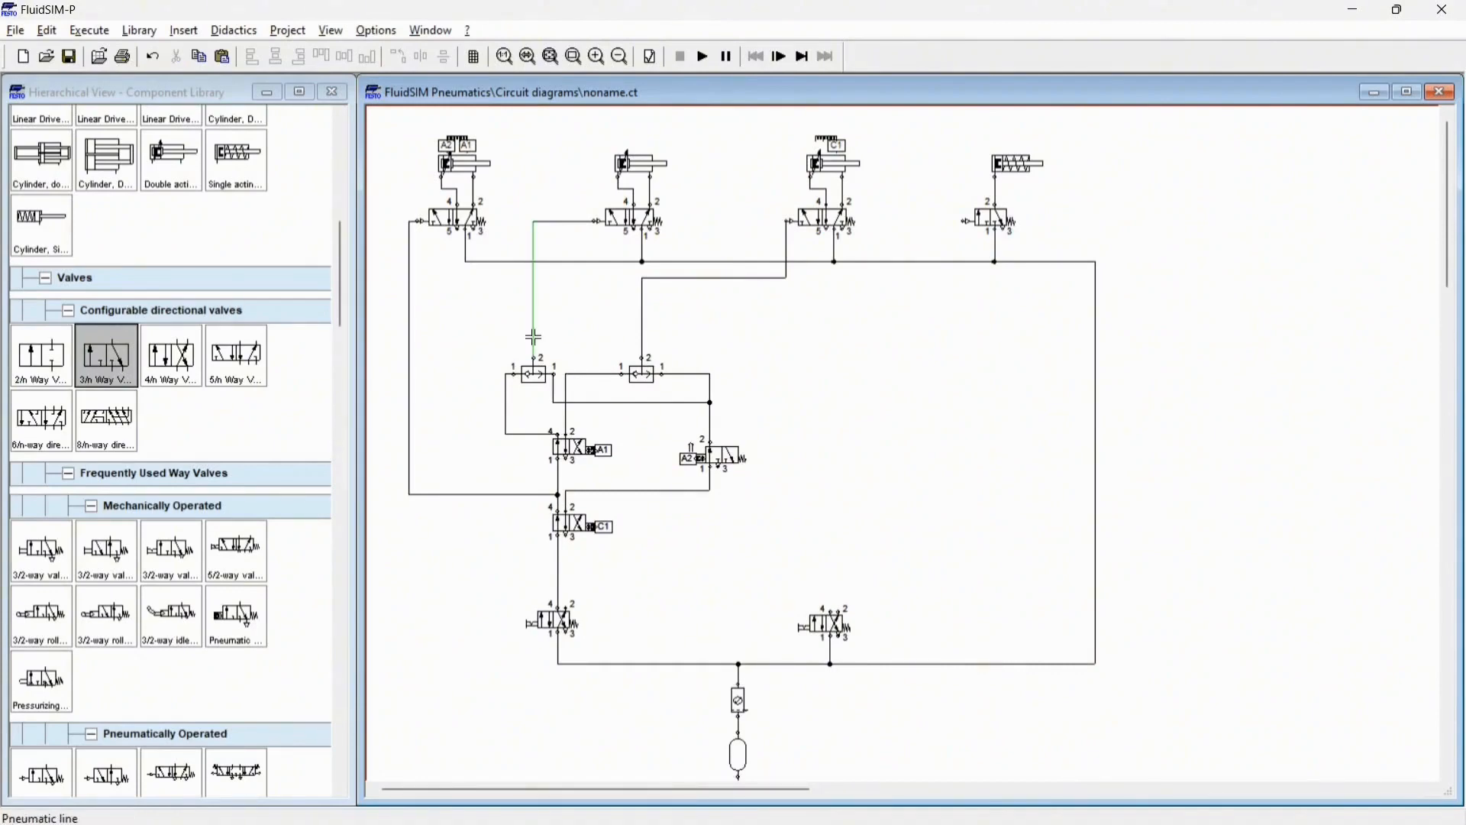
{"action": "key", "text": "Delete"}
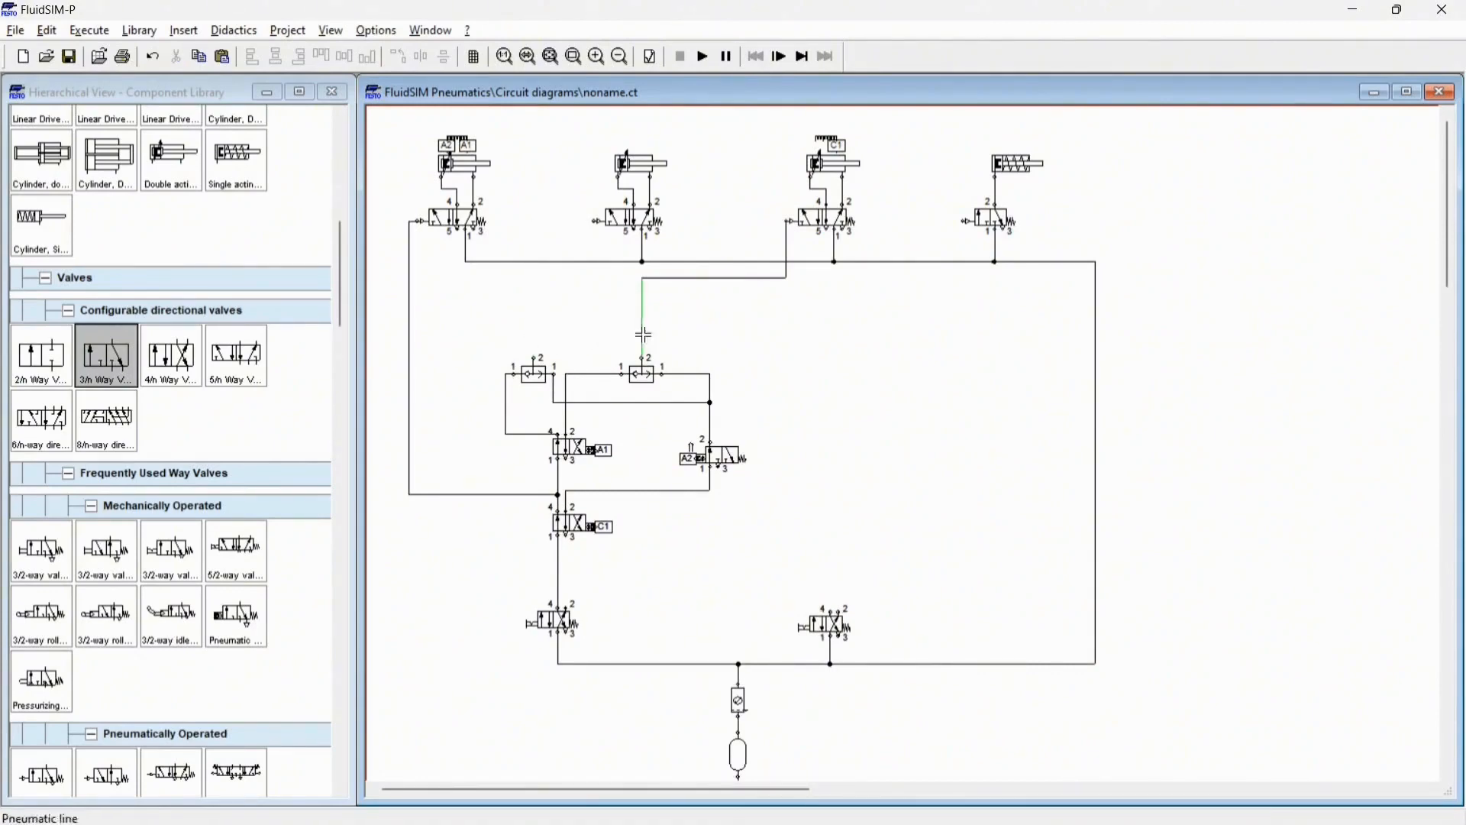
{"action": "left_click", "coordinate": [643, 338]}
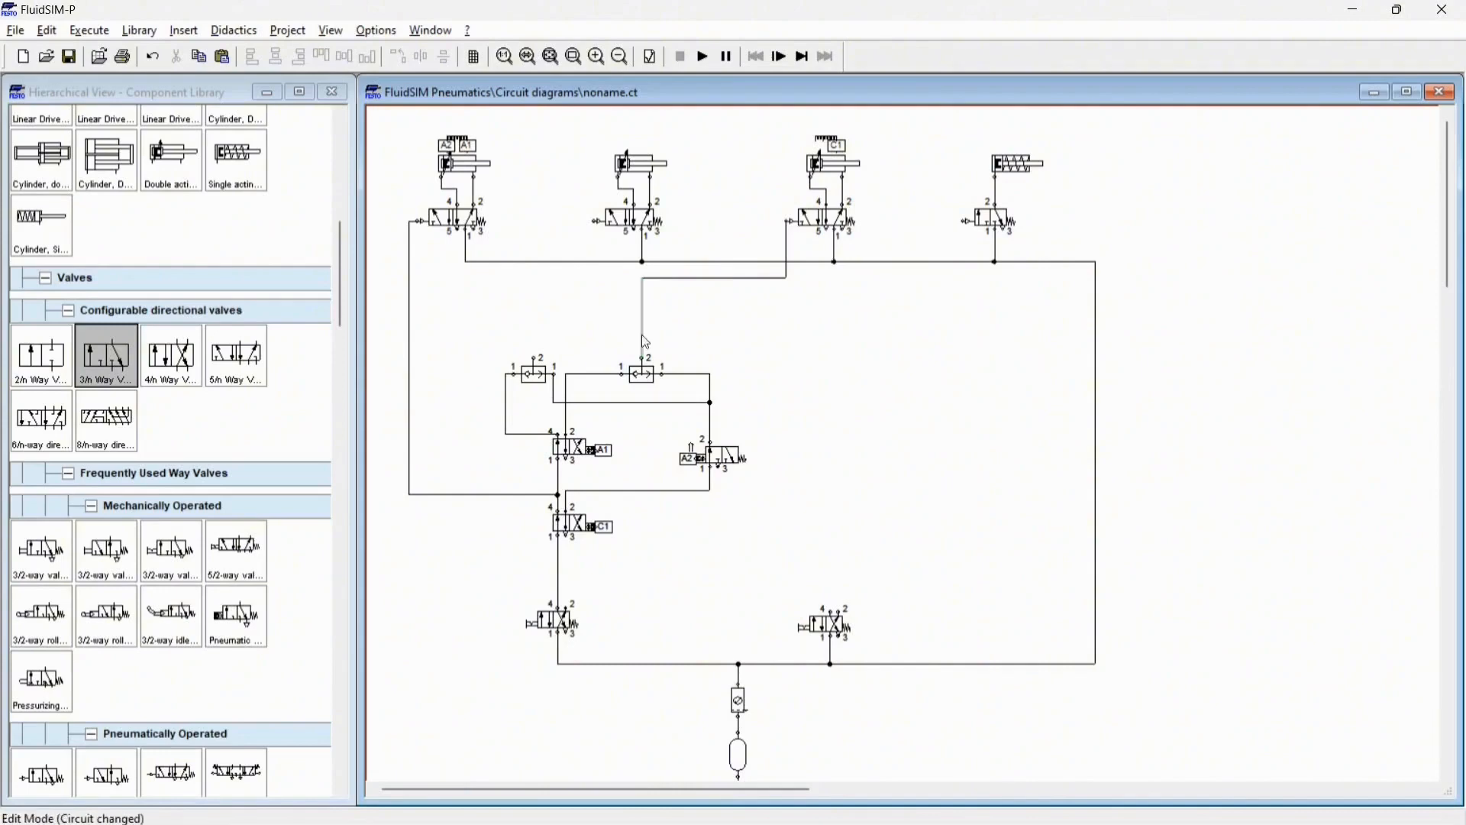
{"action": "key", "text": "Delete"}
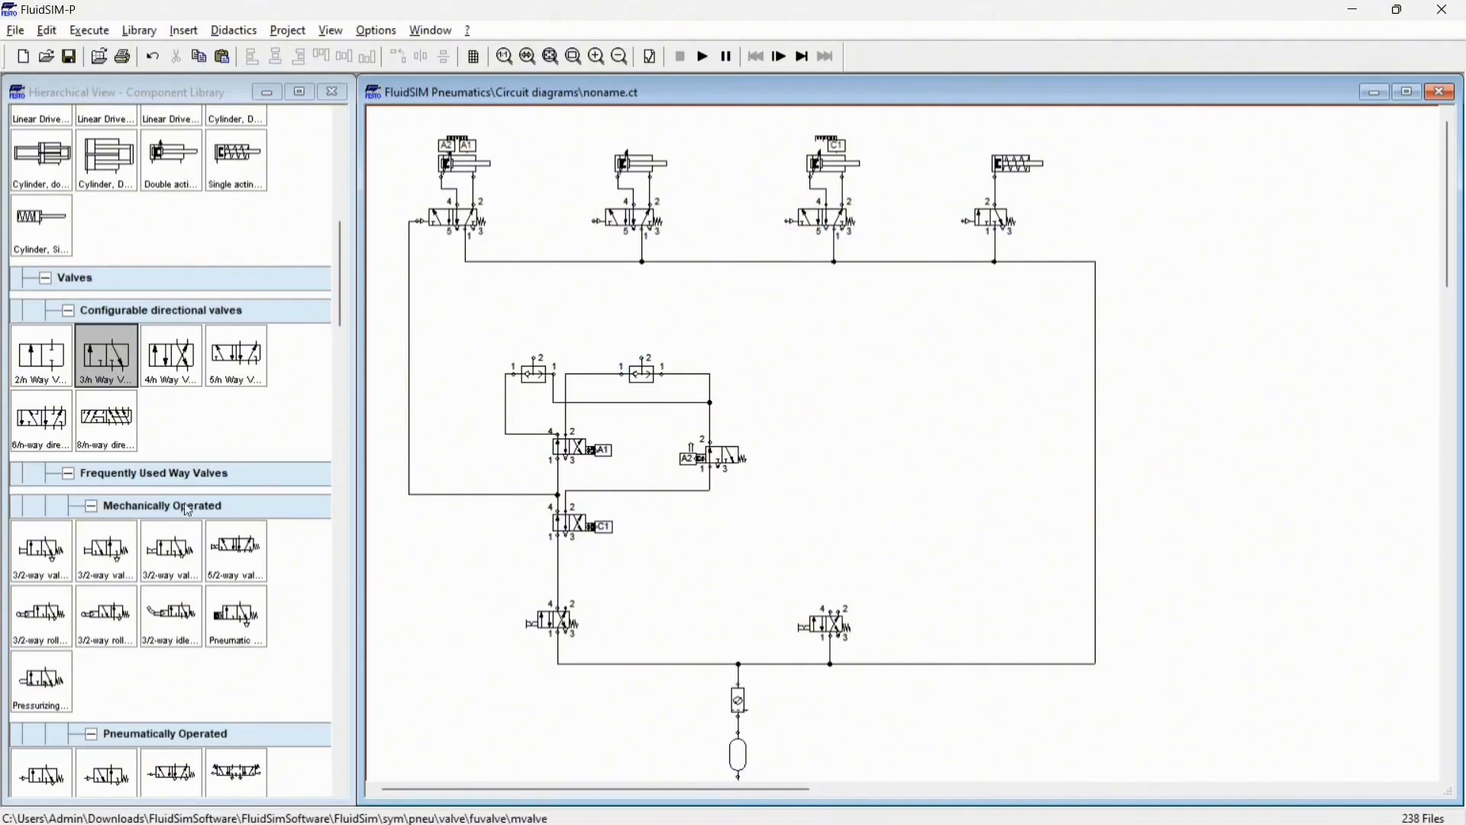
Step: Add a shuttle valve from the library and align it directly above the first shuttle valve
{"action": "scroll", "coordinate": [191, 459], "scroll_direction": "down", "scroll_amount": 3}
{"action": "scroll", "coordinate": [175, 449], "scroll_direction": "down", "scroll_amount": 7}
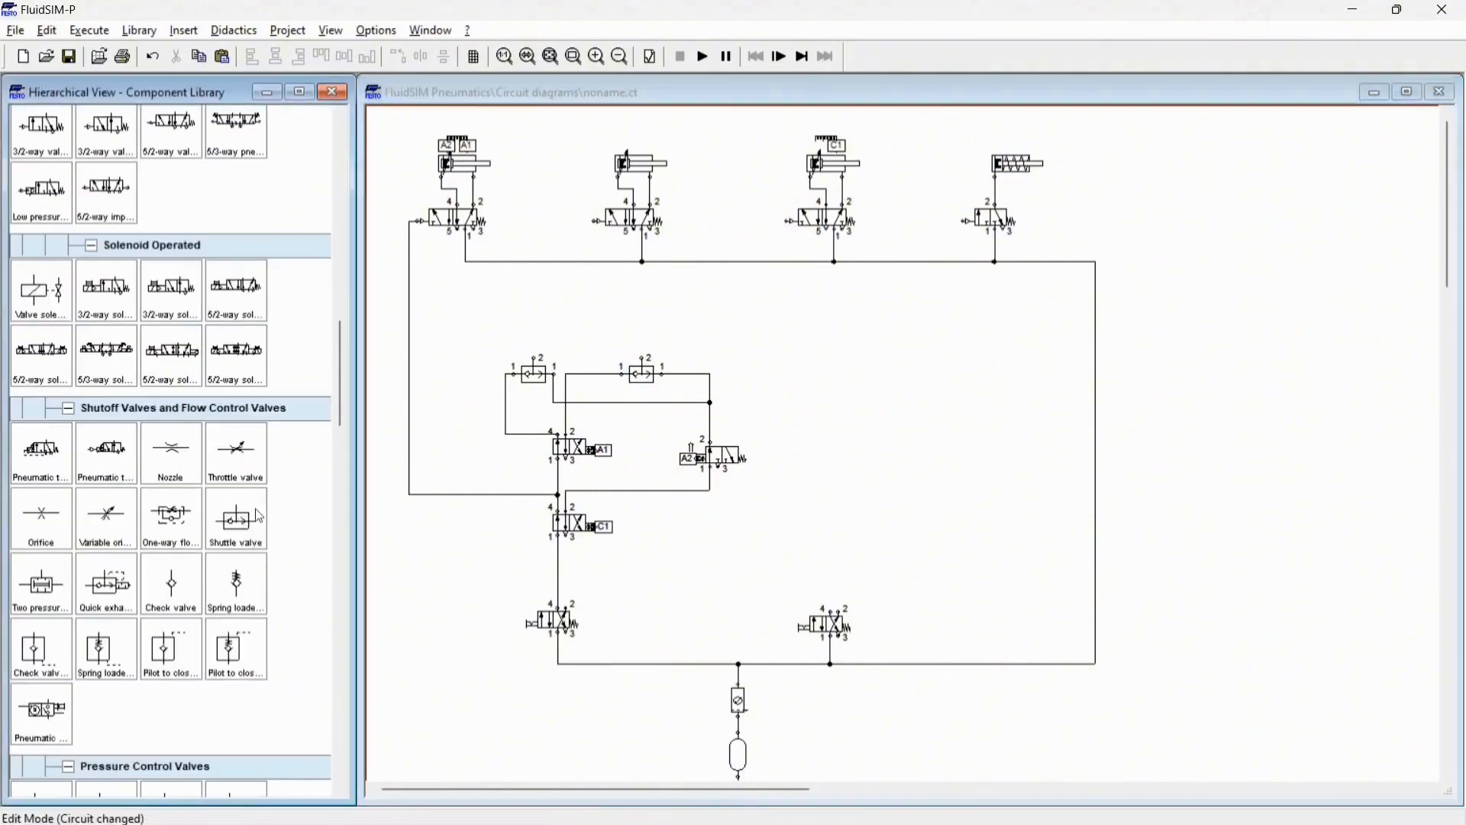
{"action": "left_click_drag", "start_coordinate": [236, 519], "coordinate": [539, 334]}
{"action": "key", "text": "Right"}
{"action": "key", "text": "Right"}
{"action": "key", "text": "Right"}
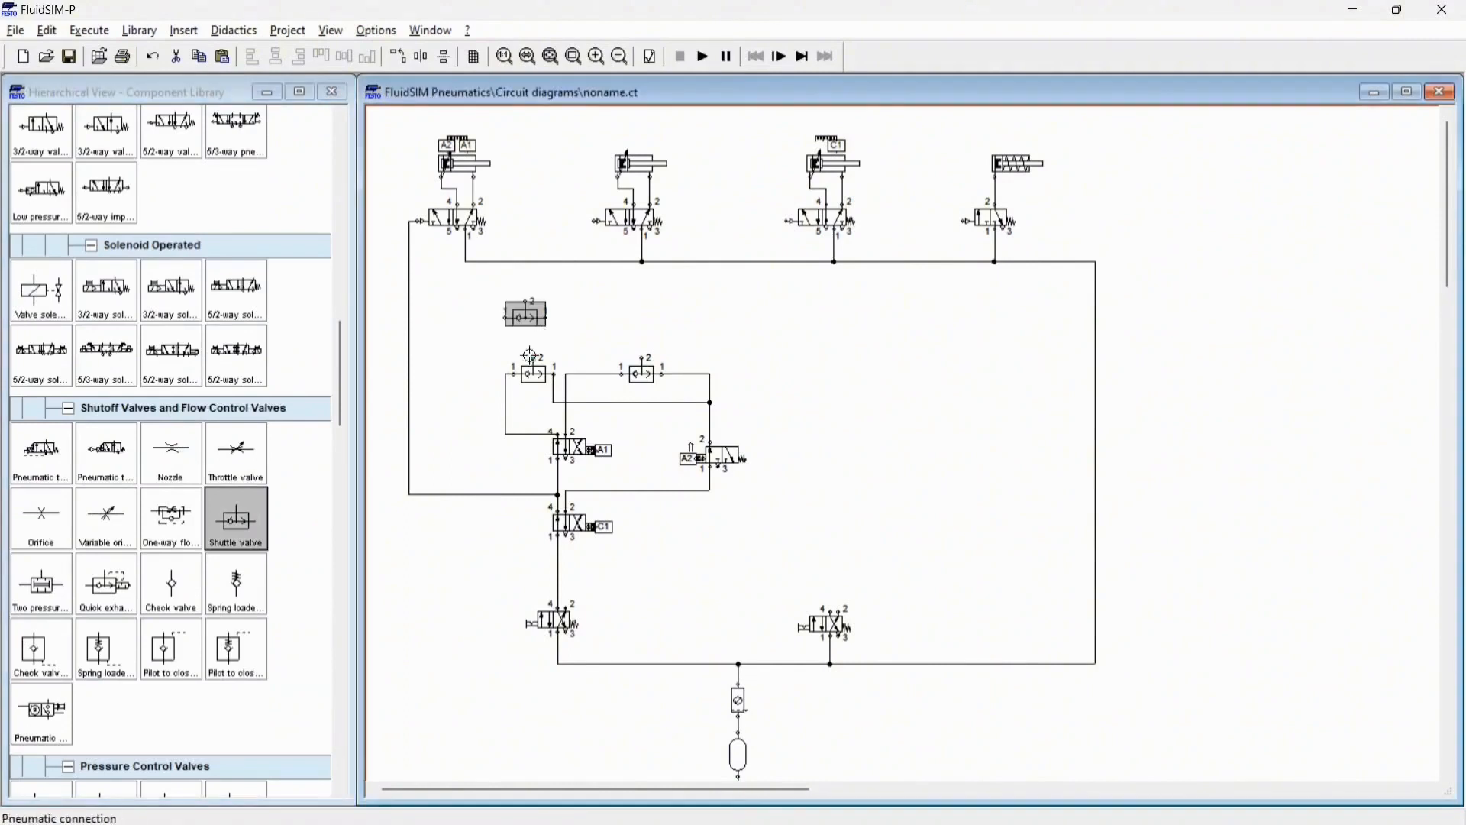
{"action": "key", "text": "Down"}
{"action": "key", "text": "Down"}
{"action": "key", "text": "Down"}
{"action": "left_click", "coordinate": [630, 336]}
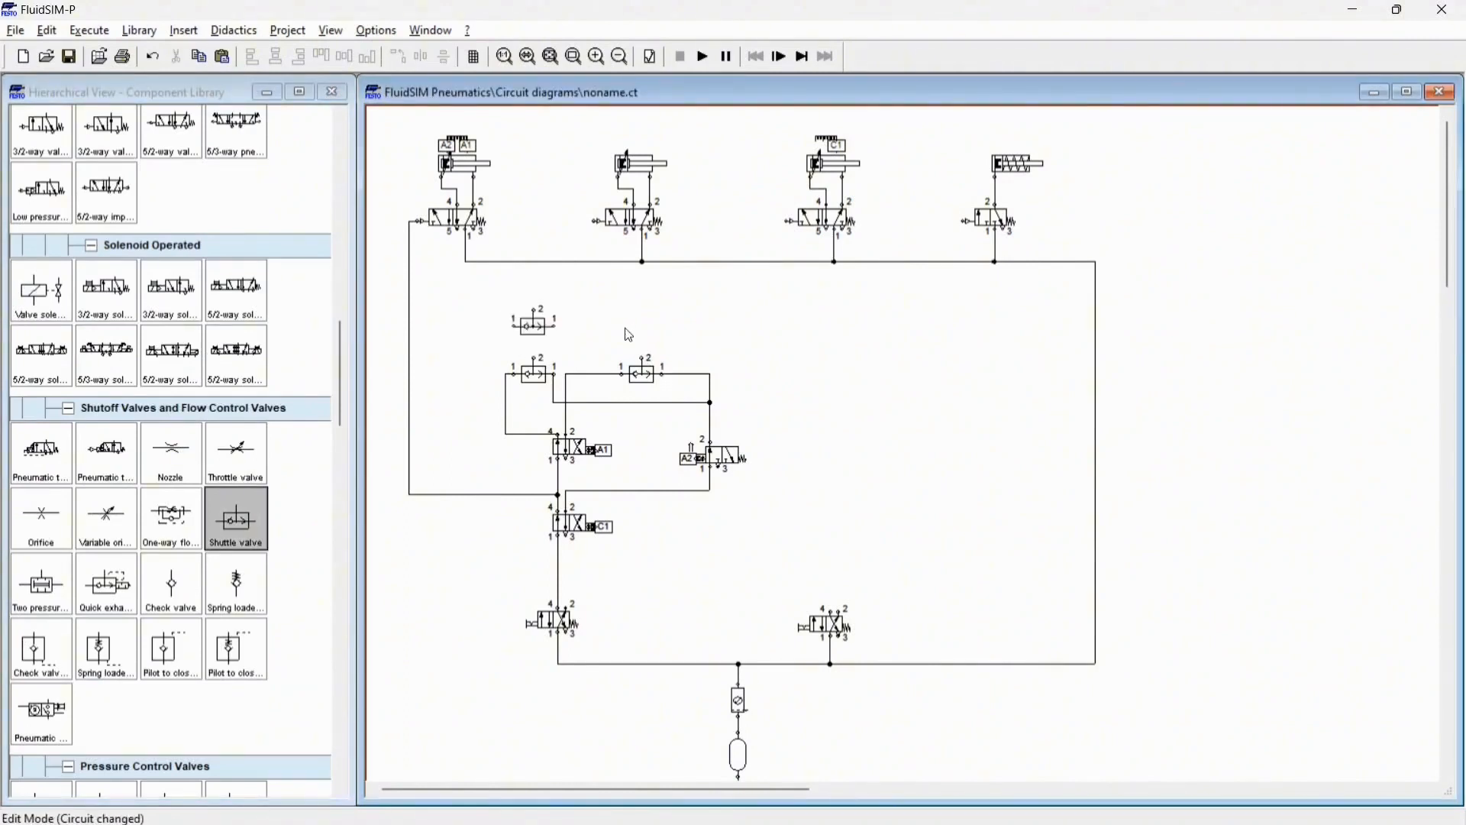
Step: Duplicate the new shuttle valve and align the copy directly above the second shuttle valve
{"action": "left_click", "coordinate": [549, 325]}
{"action": "key", "text": "ctrl+c"}
{"action": "key", "text": "ctrl+v"}
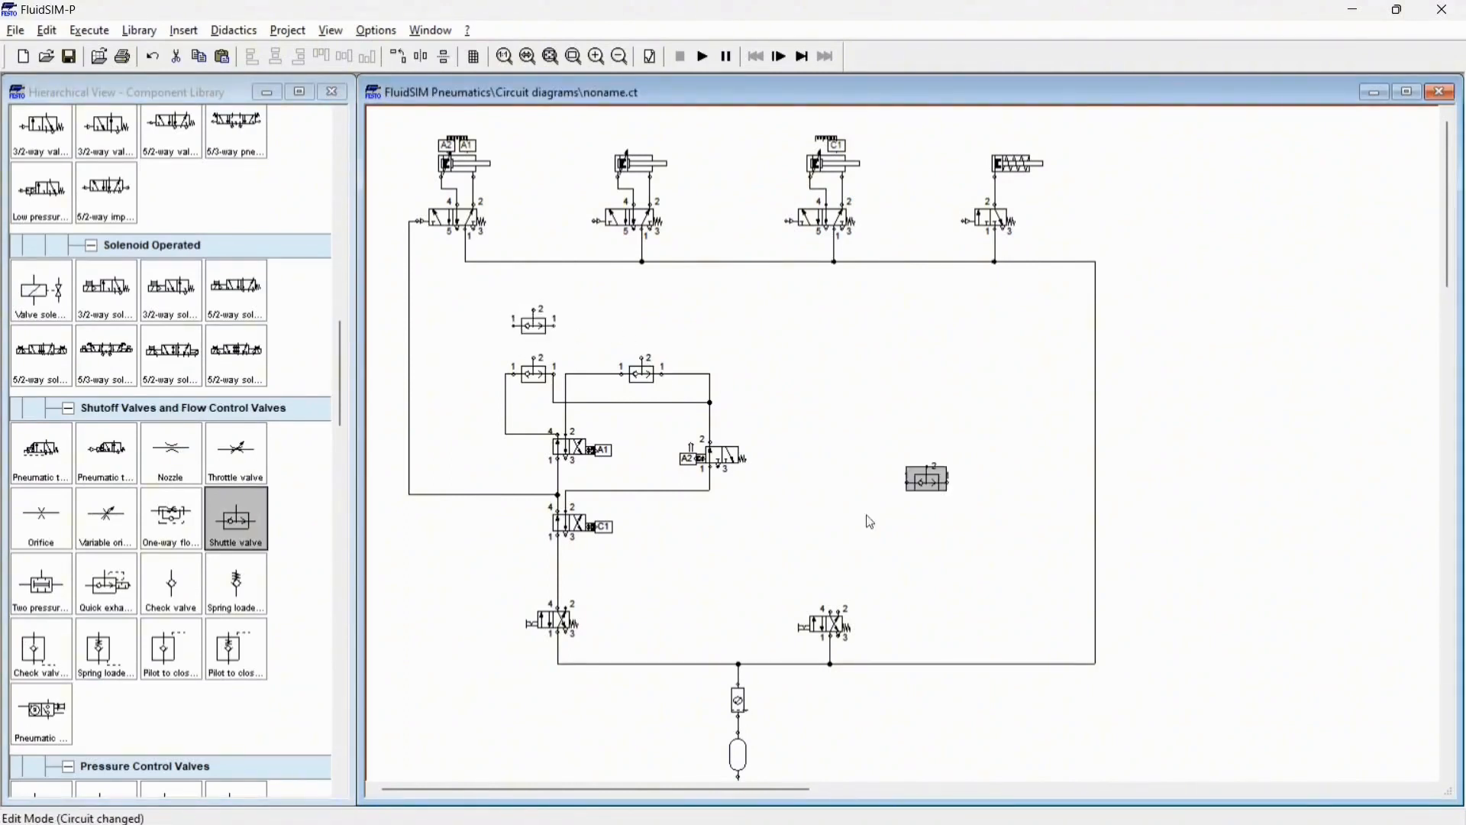
{"action": "left_click_drag", "start_coordinate": [922, 483], "coordinate": [633, 337]}
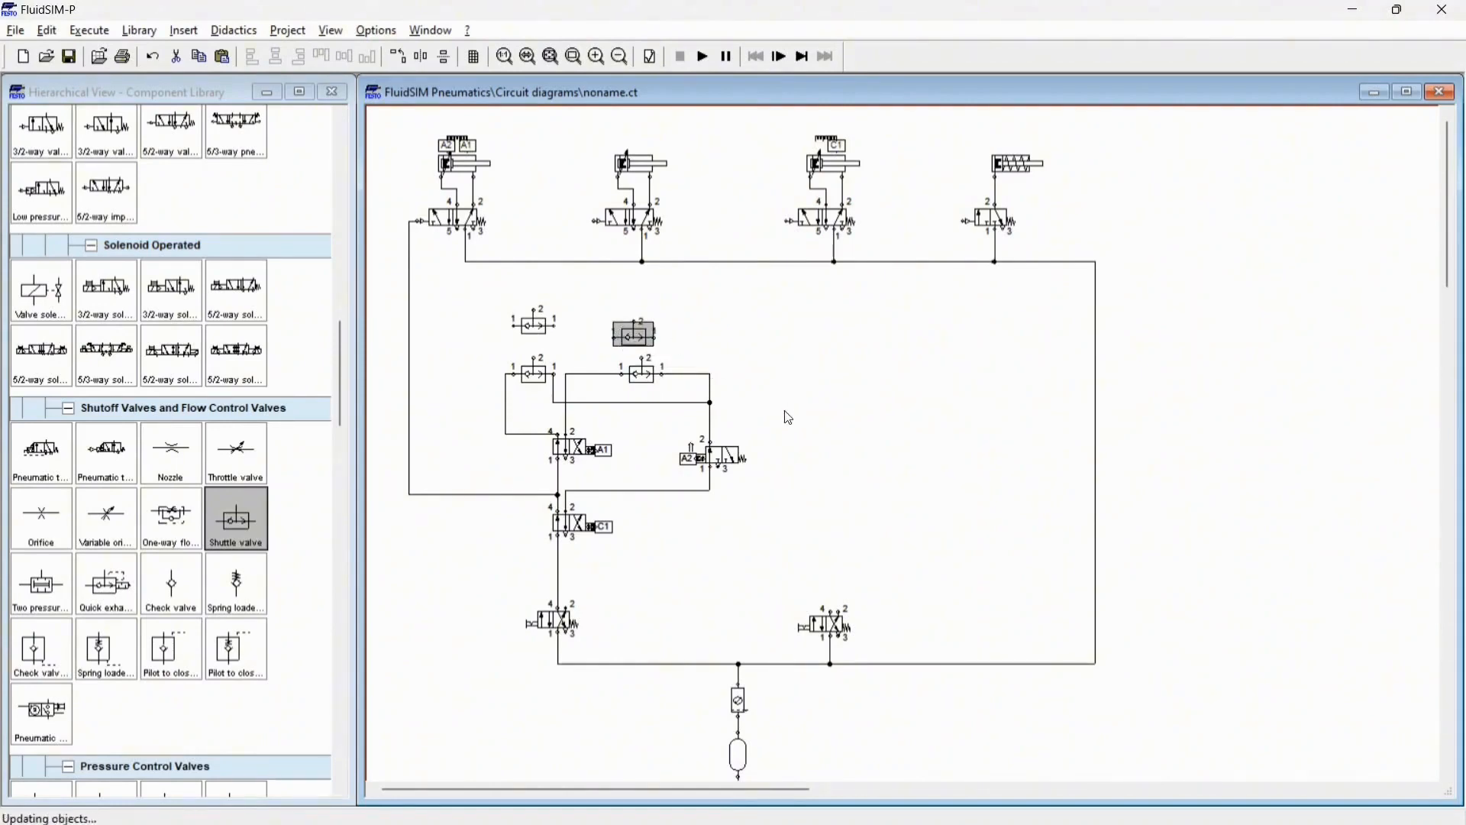
{"action": "key", "text": "Up"}
{"action": "key", "text": "Up"}
{"action": "key", "text": "Up"}
{"action": "key", "text": "Left"}
{"action": "key", "text": "Left"}
{"action": "key", "text": "Left"}
{"action": "key", "text": "Left"}
{"action": "key", "text": "Left"}
{"action": "key", "text": "Left"}
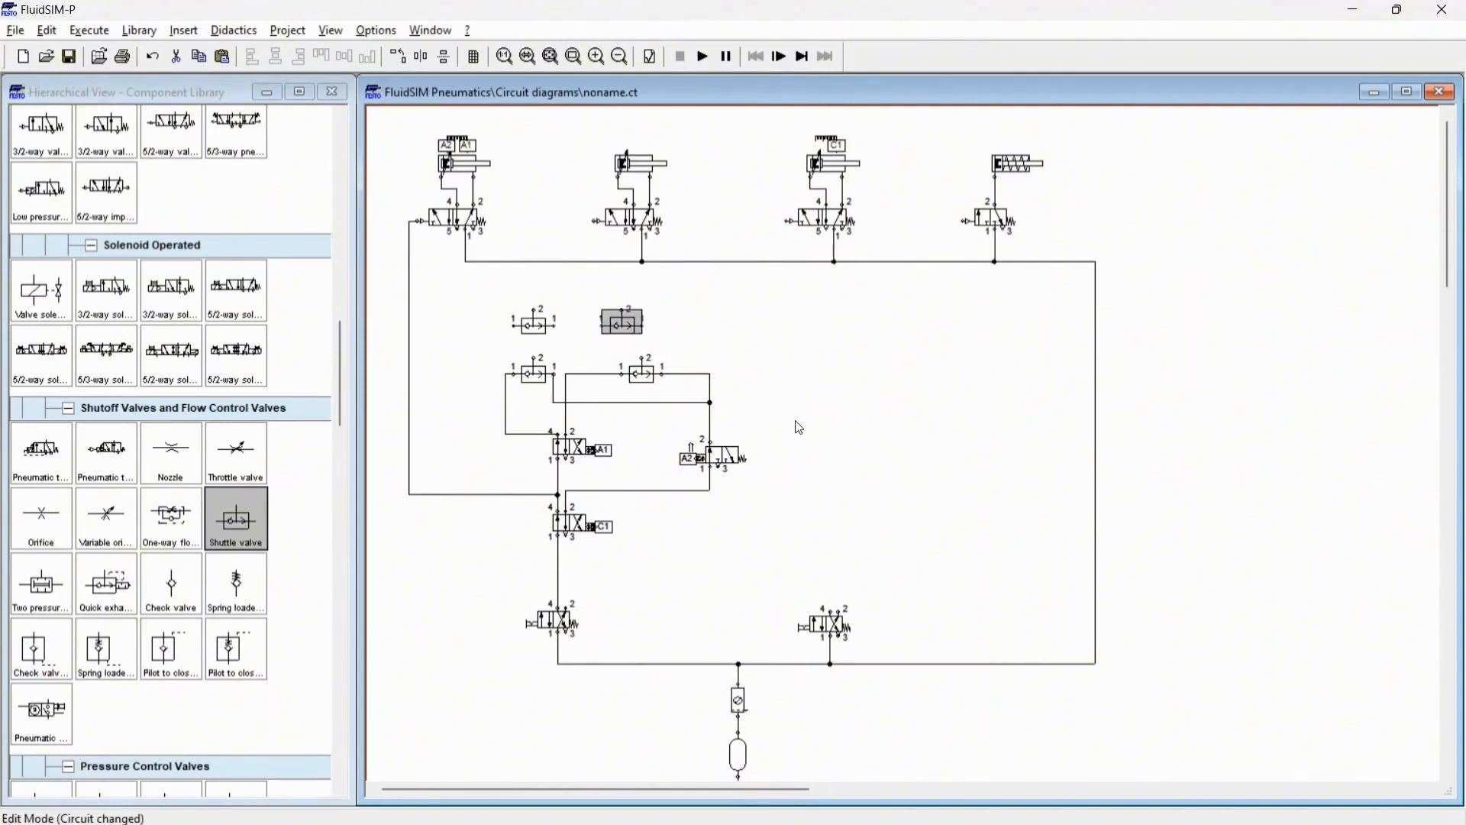
{"action": "key", "text": "Right"}
{"action": "key", "text": "Right"}
{"action": "key", "text": "Right"}
{"action": "key", "text": "Right"}
{"action": "key", "text": "Right"}
{"action": "key", "text": "Right"}
{"action": "key", "text": "Right"}
{"action": "left_click", "coordinate": [815, 443]}
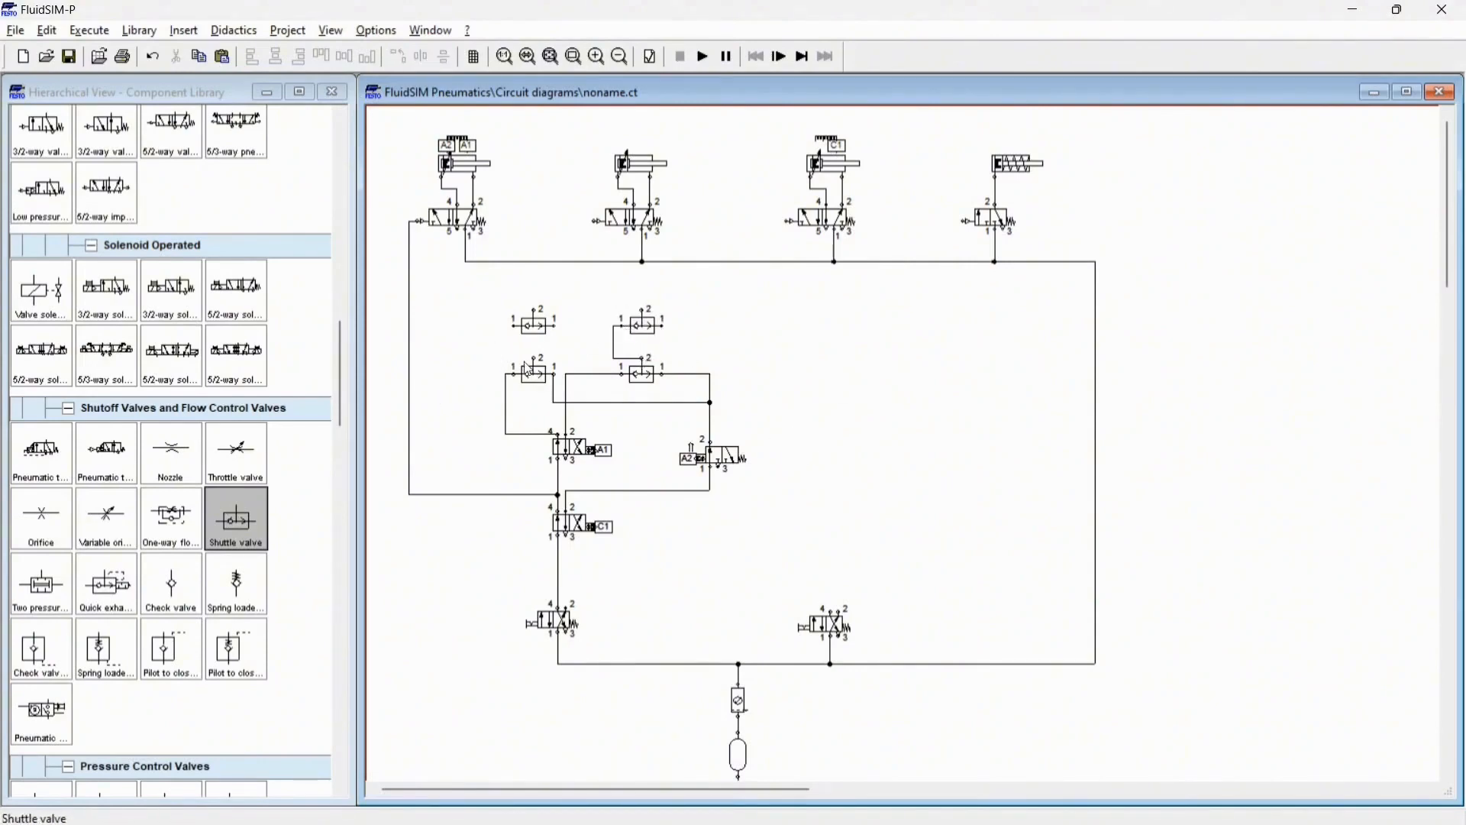
Step: Connect the lower shuttle outlets to the upper shuttles' left inlets, and the upper outlets to the second and third cylinders' valve pilots
{"action": "left_click_drag", "start_coordinate": [541, 357], "coordinate": [511, 326]}
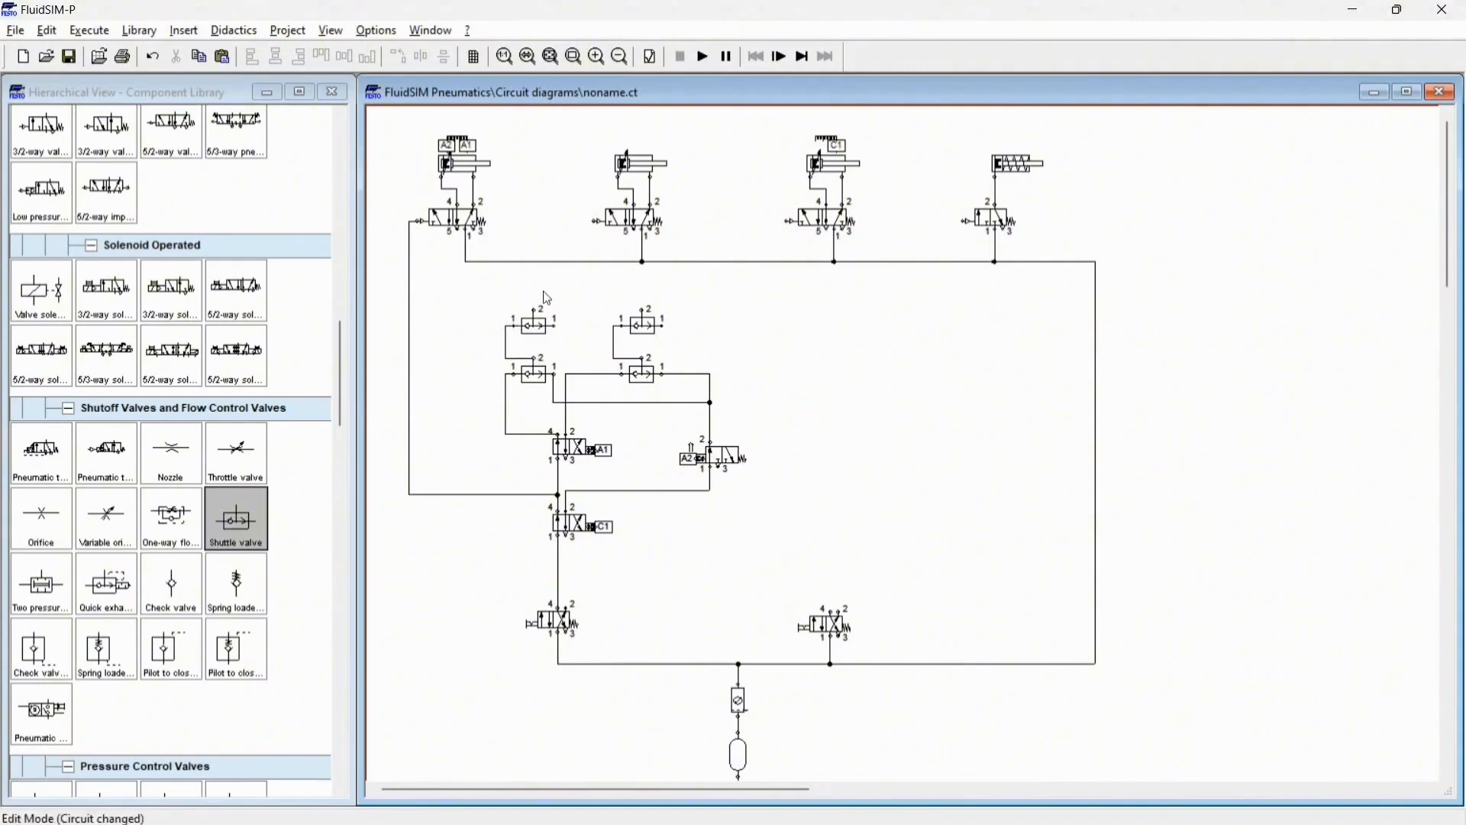
{"action": "left_click_drag", "start_coordinate": [592, 222], "coordinate": [534, 310]}
{"action": "left_click_drag", "start_coordinate": [786, 223], "coordinate": [663, 222]}
{"action": "left_click_drag", "start_coordinate": [729, 223], "coordinate": [727, 277]}
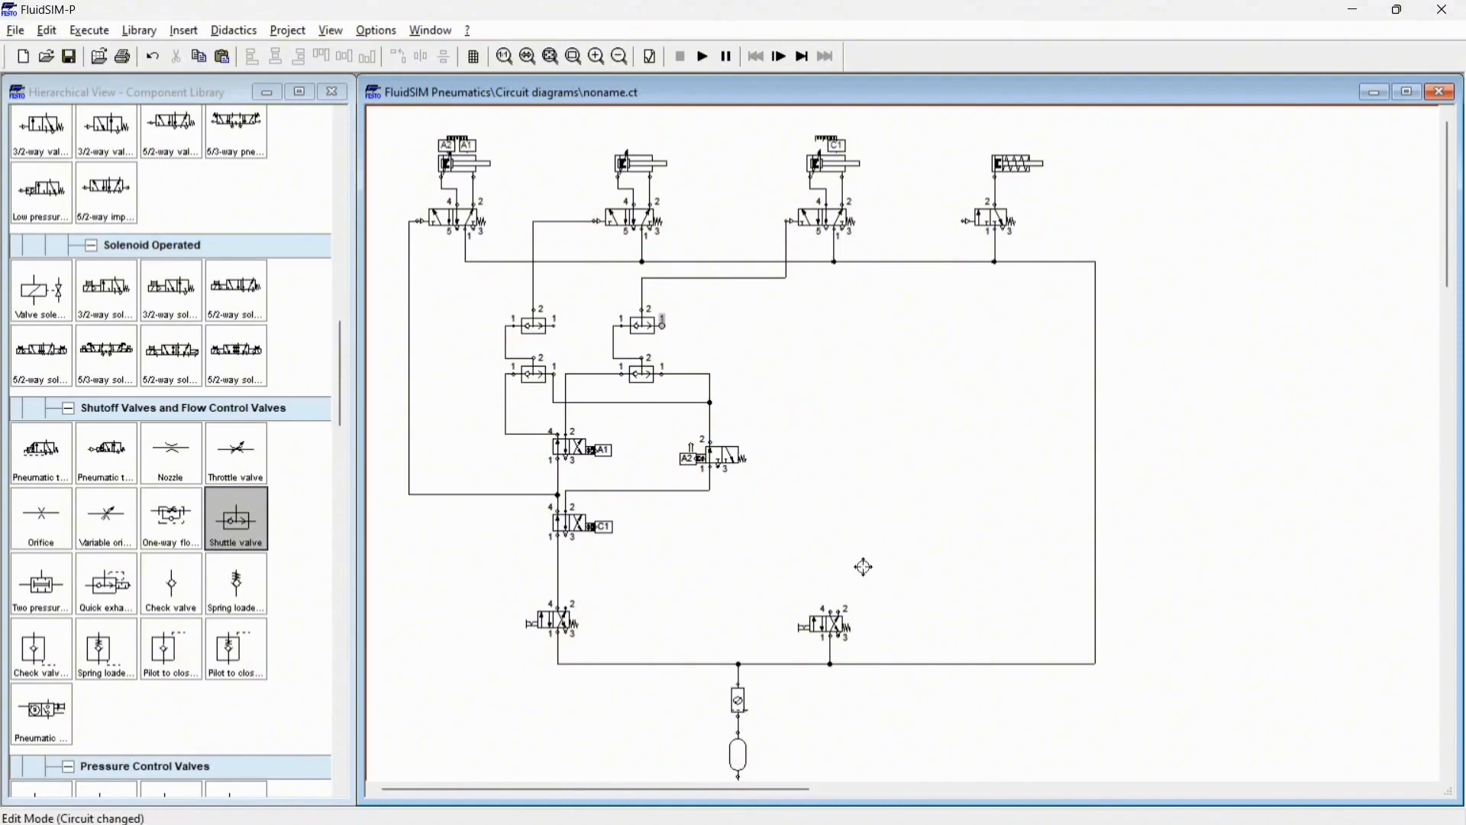
Step: Connect the second manual valve's port 4 to the free inlets of both upper shuttle valves, routing the first shuttle's line below the second
{"action": "left_click_drag", "start_coordinate": [833, 610], "coordinate": [663, 325]}
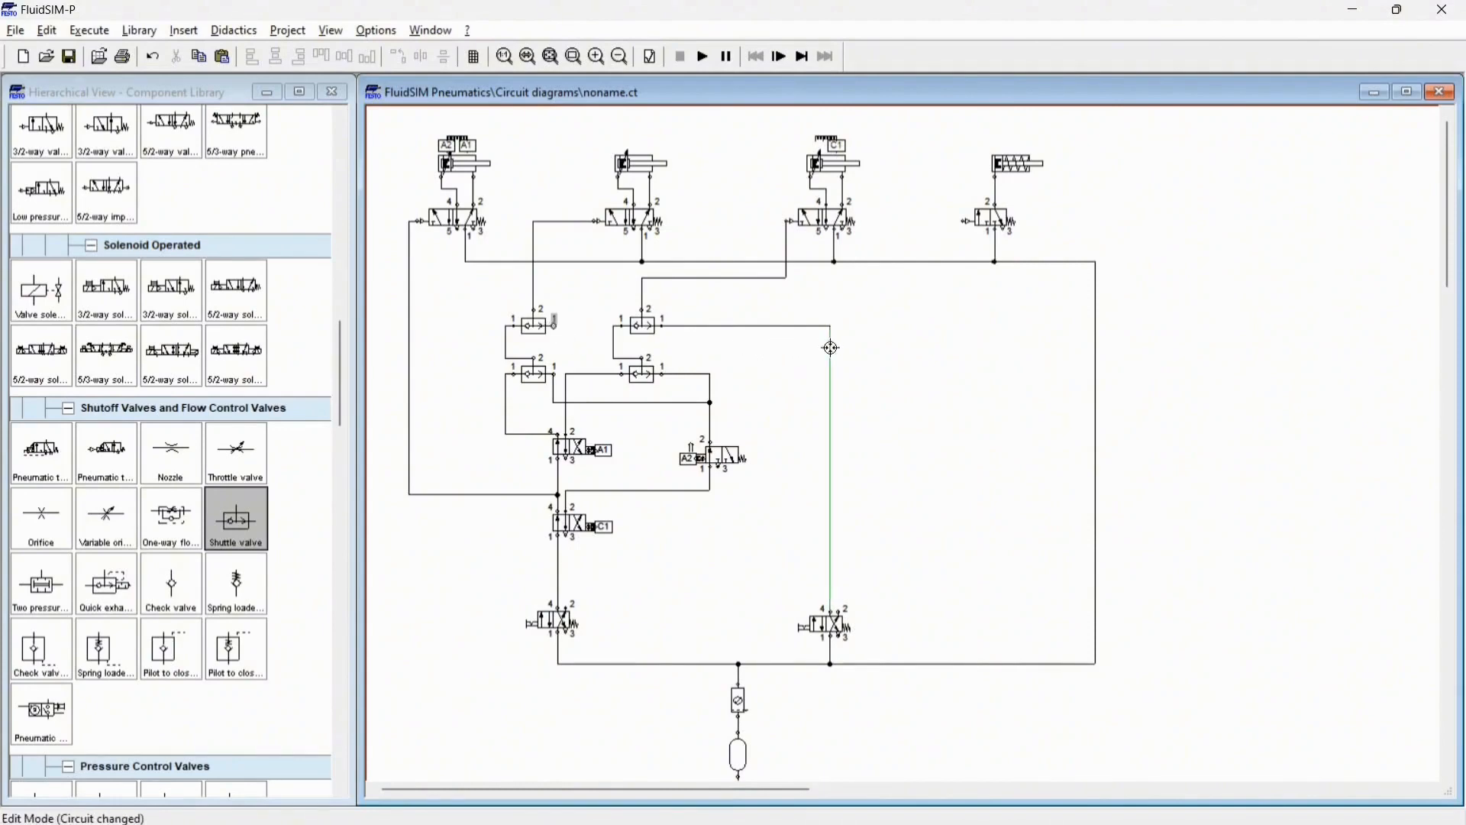
{"action": "left_click_drag", "start_coordinate": [554, 326], "coordinate": [830, 348]}
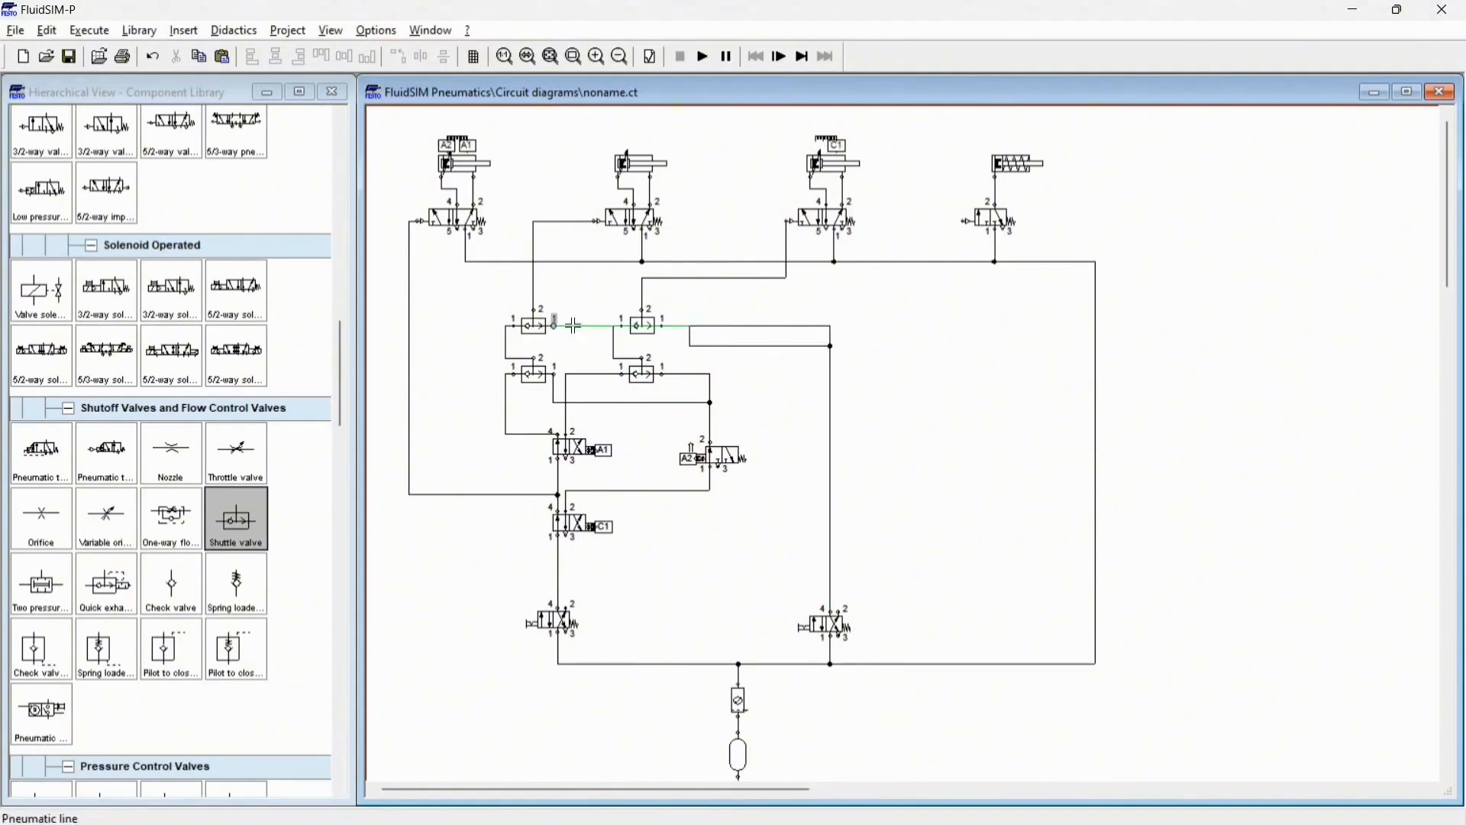
{"action": "left_click_drag", "start_coordinate": [574, 326], "coordinate": [573, 346]}
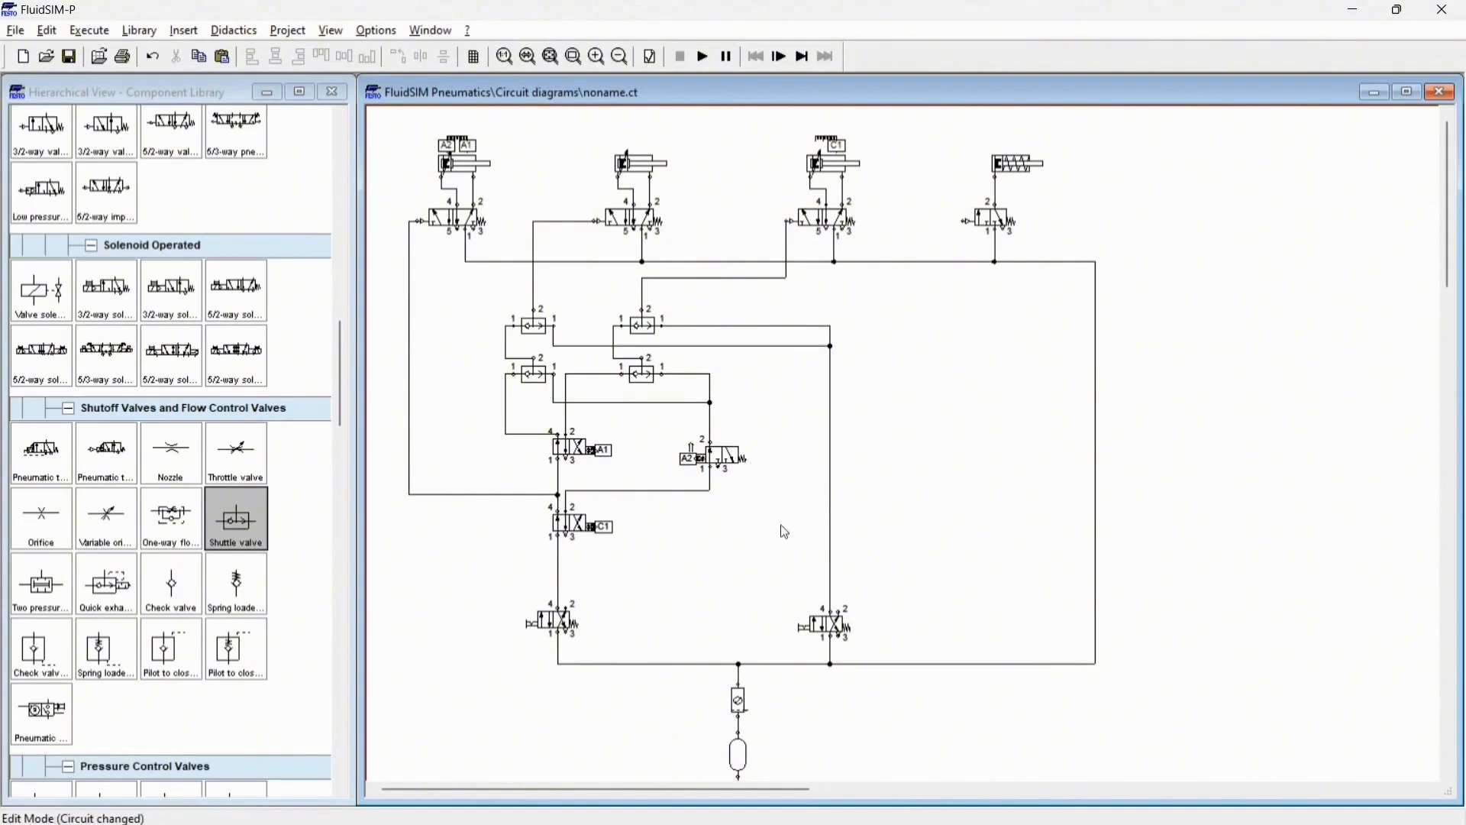
Step: Simulate the circuit despite the open connections, actuate the second manual valve to watch the cylinders, and stop the simulation
{"action": "left_click", "coordinate": [704, 60]}
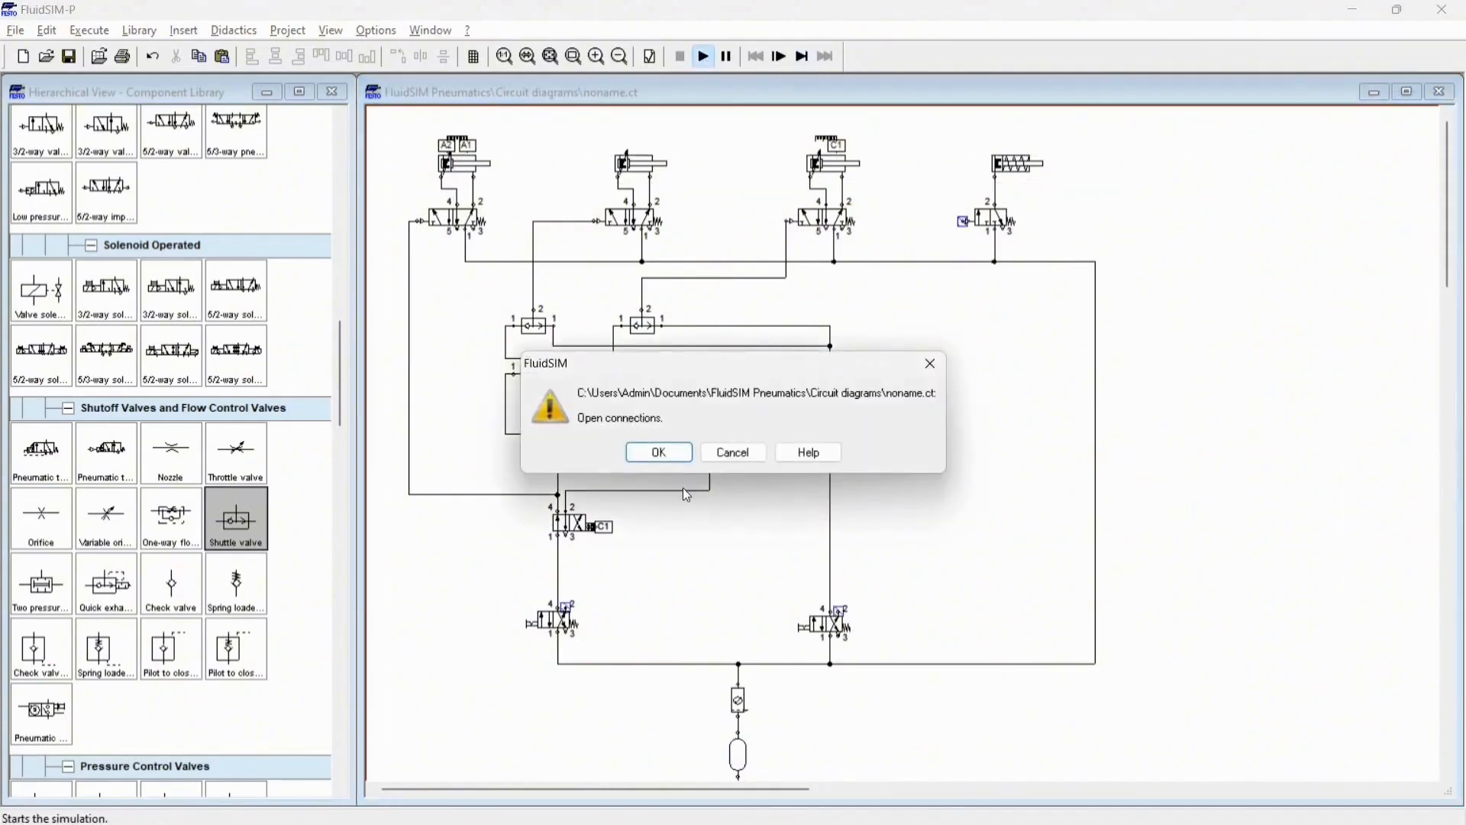
{"action": "left_click", "coordinate": [660, 458]}
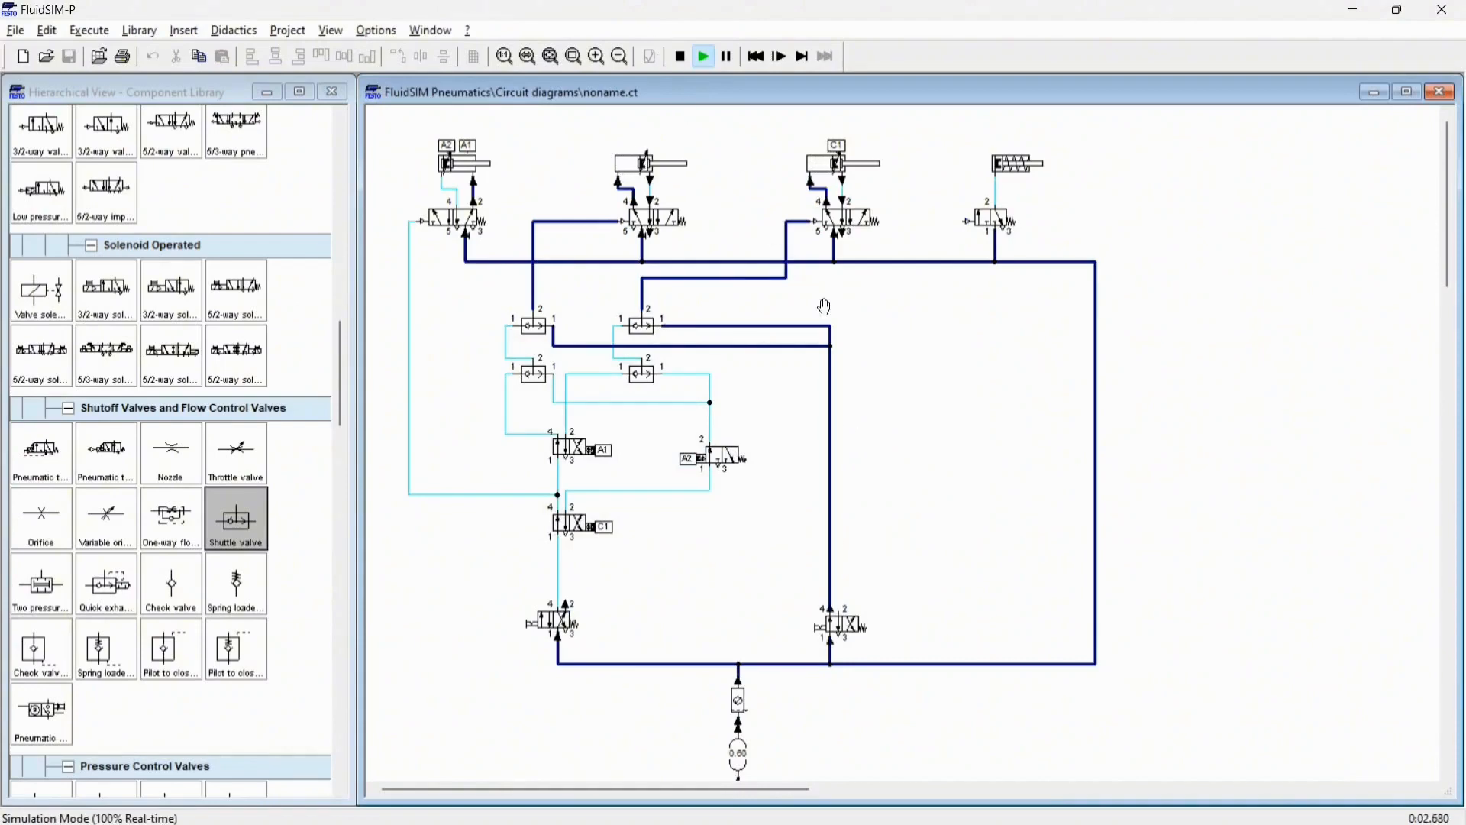
{"action": "left_click", "coordinate": [679, 58]}
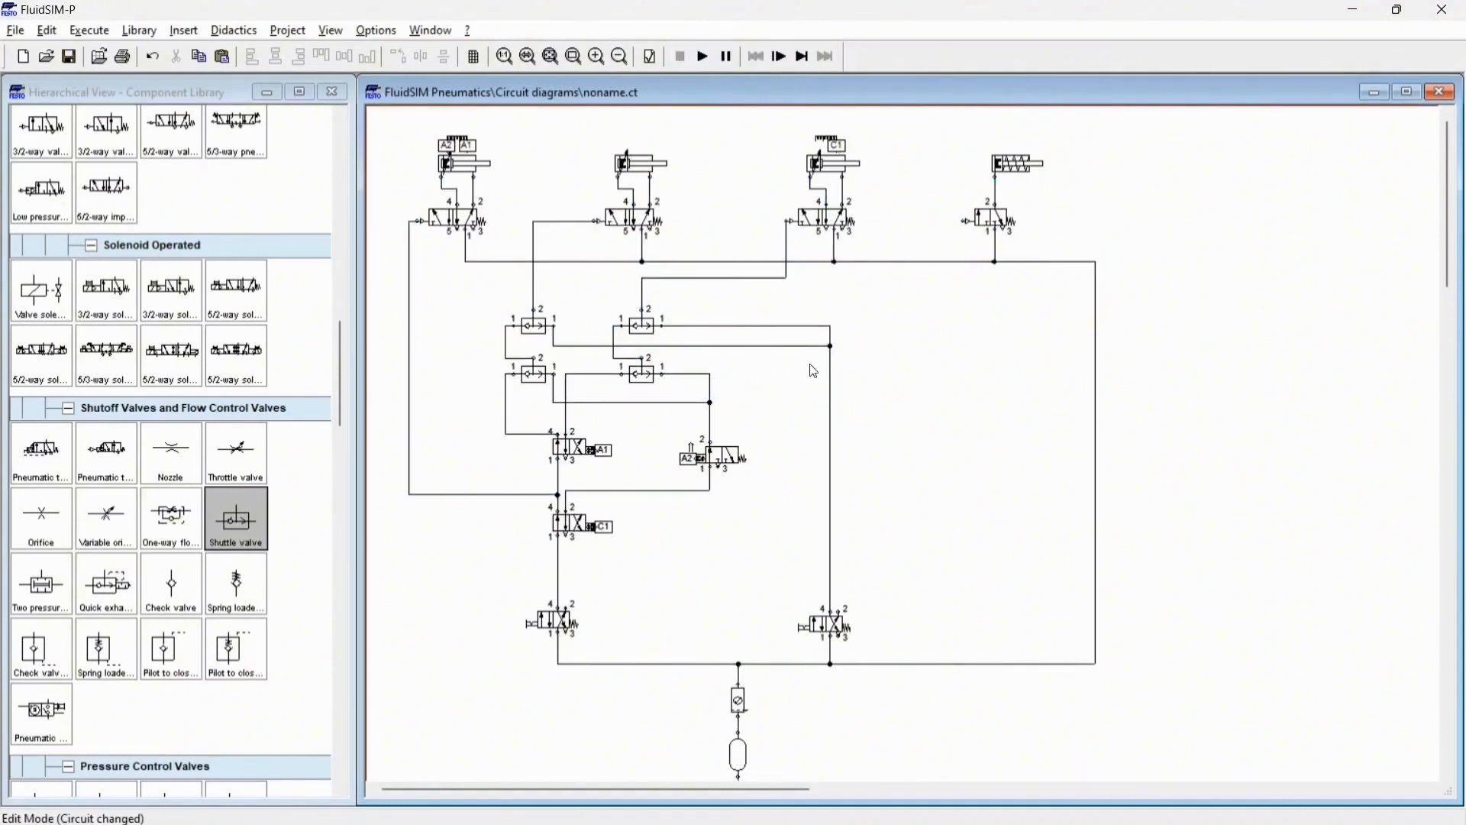
Step: Delete the lines linking the second manual valve's port 4 to the two upper shuttle valves
{"action": "key", "text": "Delete"}
{"action": "left_click", "coordinate": [776, 327]}
{"action": "key", "text": "Delete"}
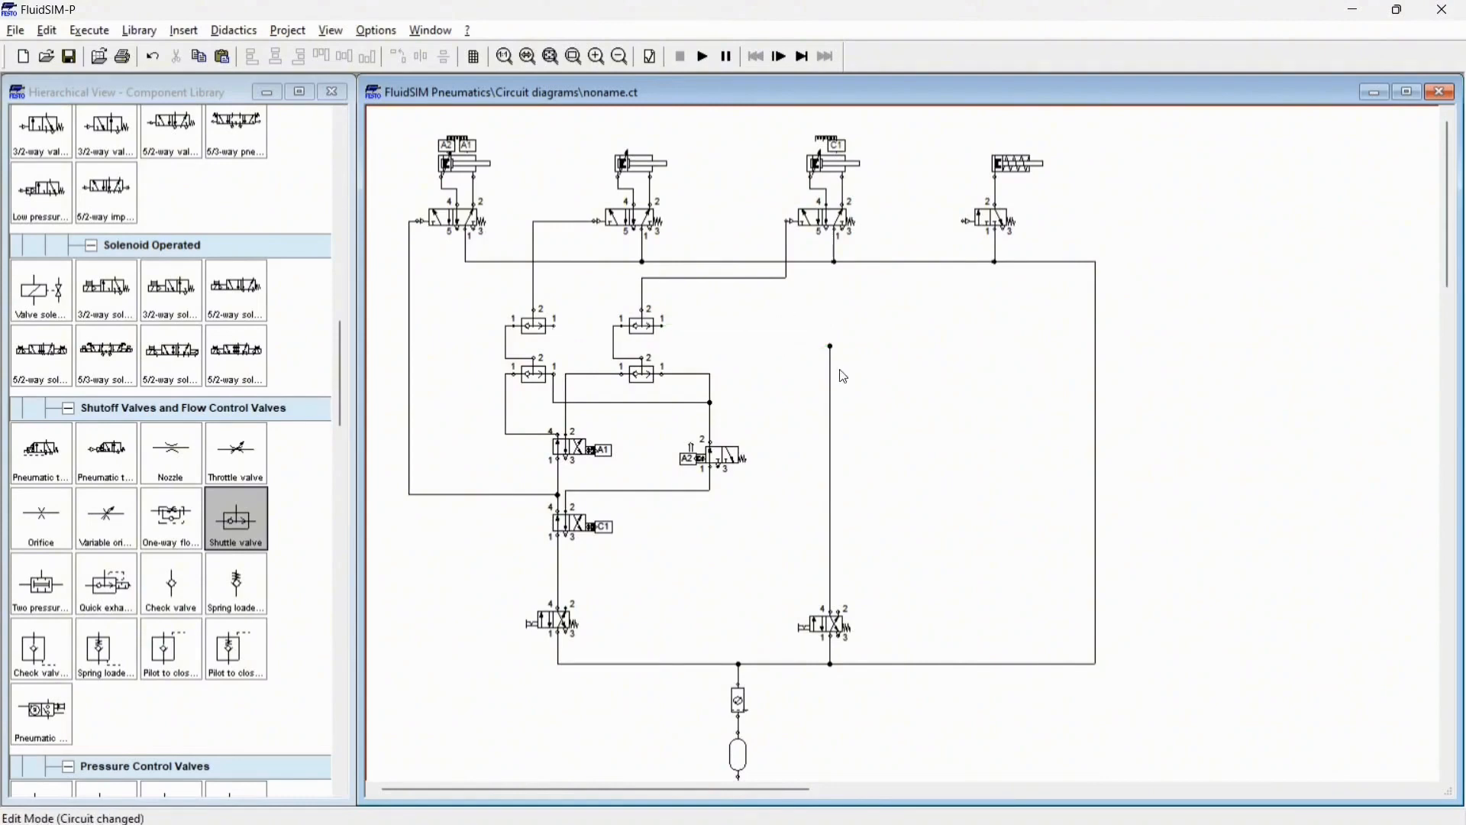
{"action": "left_click", "coordinate": [831, 362]}
{"action": "key", "text": "Delete"}
Step: Replace the first cylinder's valve pilot line with a shuttle valve, its outlet to the pilot and left inlet to the C1 valve's port 4 line
{"action": "left_click", "coordinate": [415, 495]}
{"action": "key", "text": "Delete"}
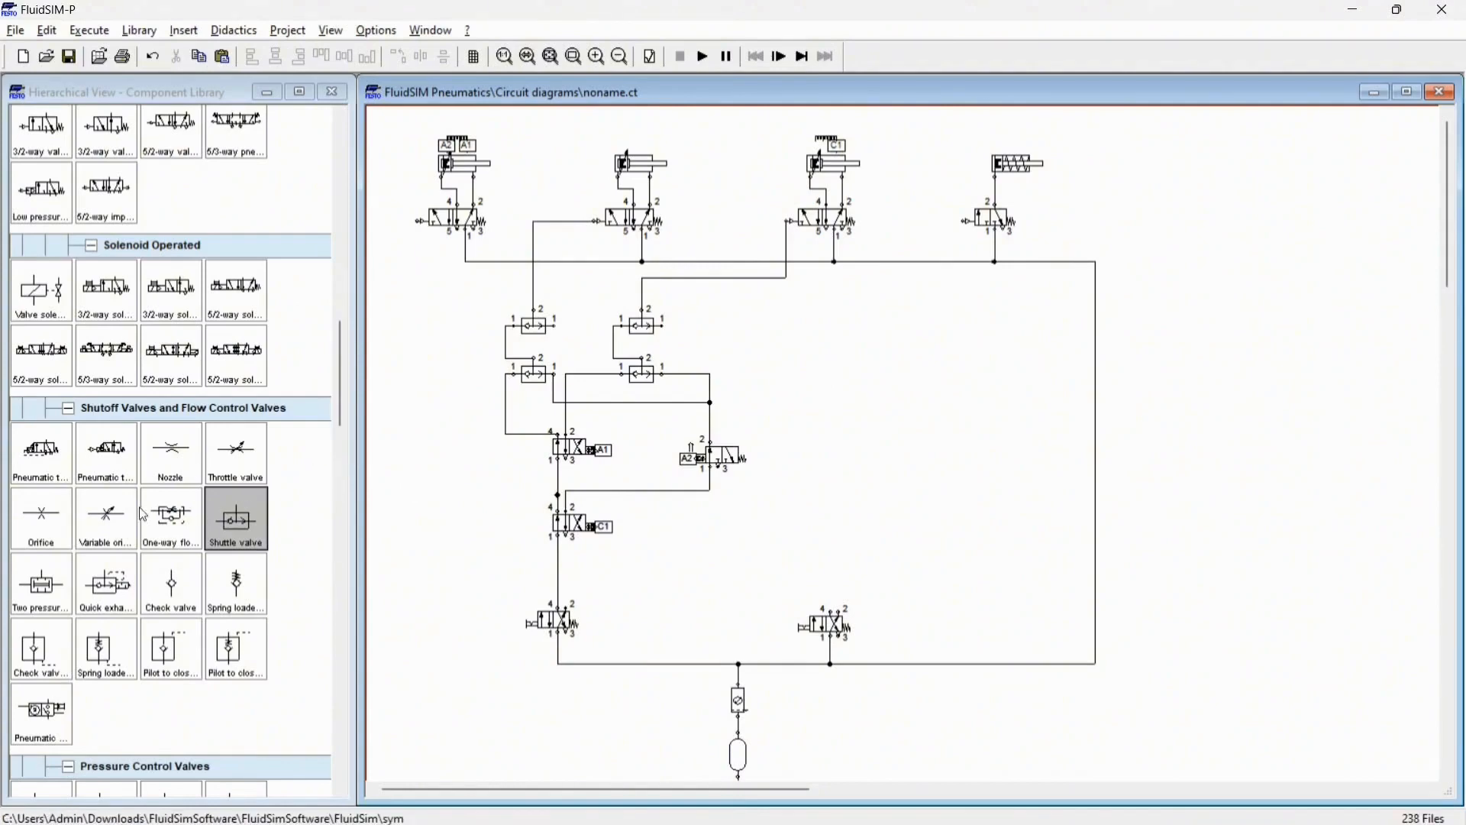
{"action": "left_click_drag", "start_coordinate": [237, 519], "coordinate": [430, 377]}
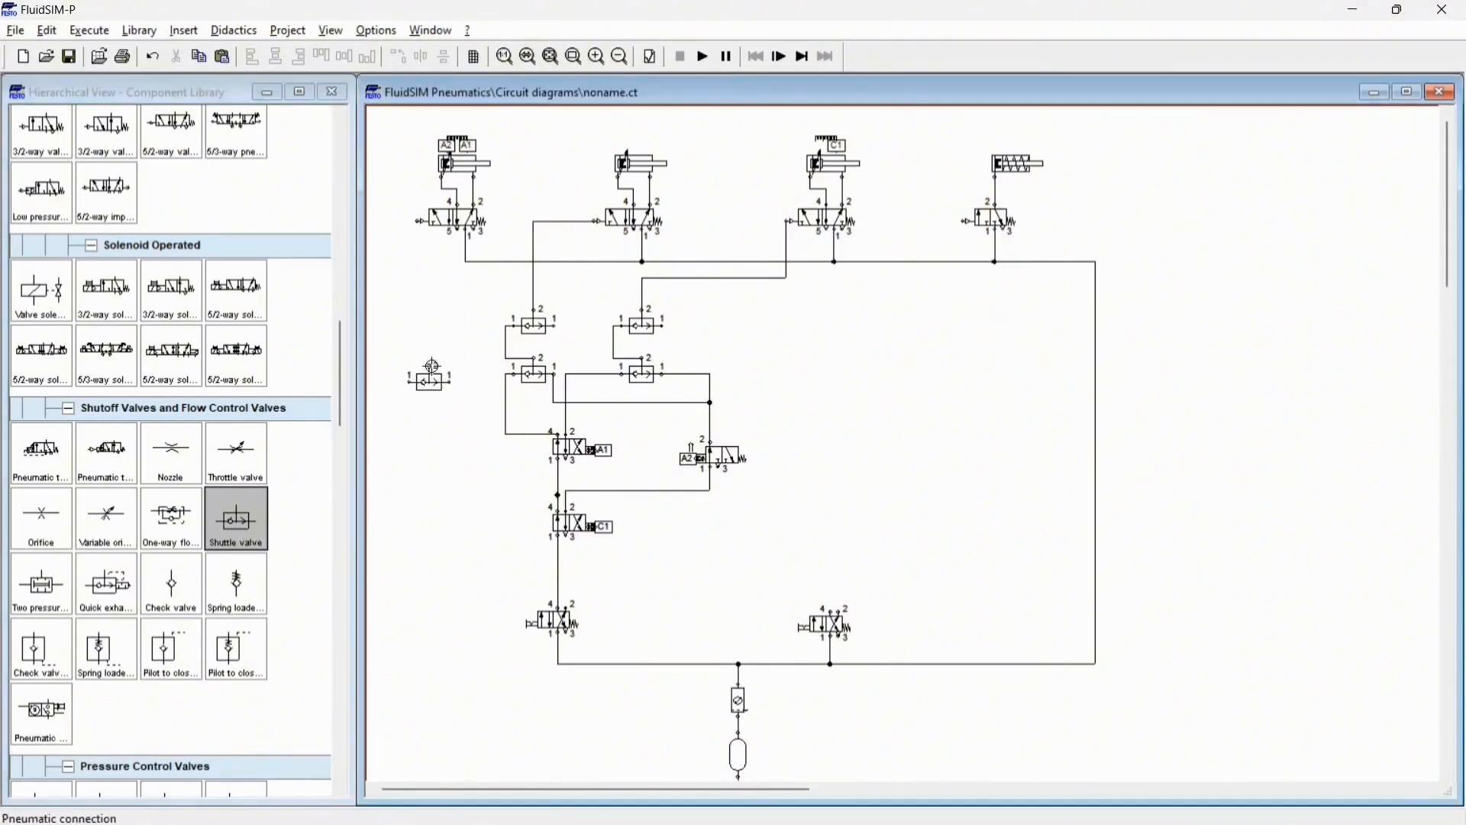
{"action": "left_click_drag", "start_coordinate": [416, 223], "coordinate": [409, 378]}
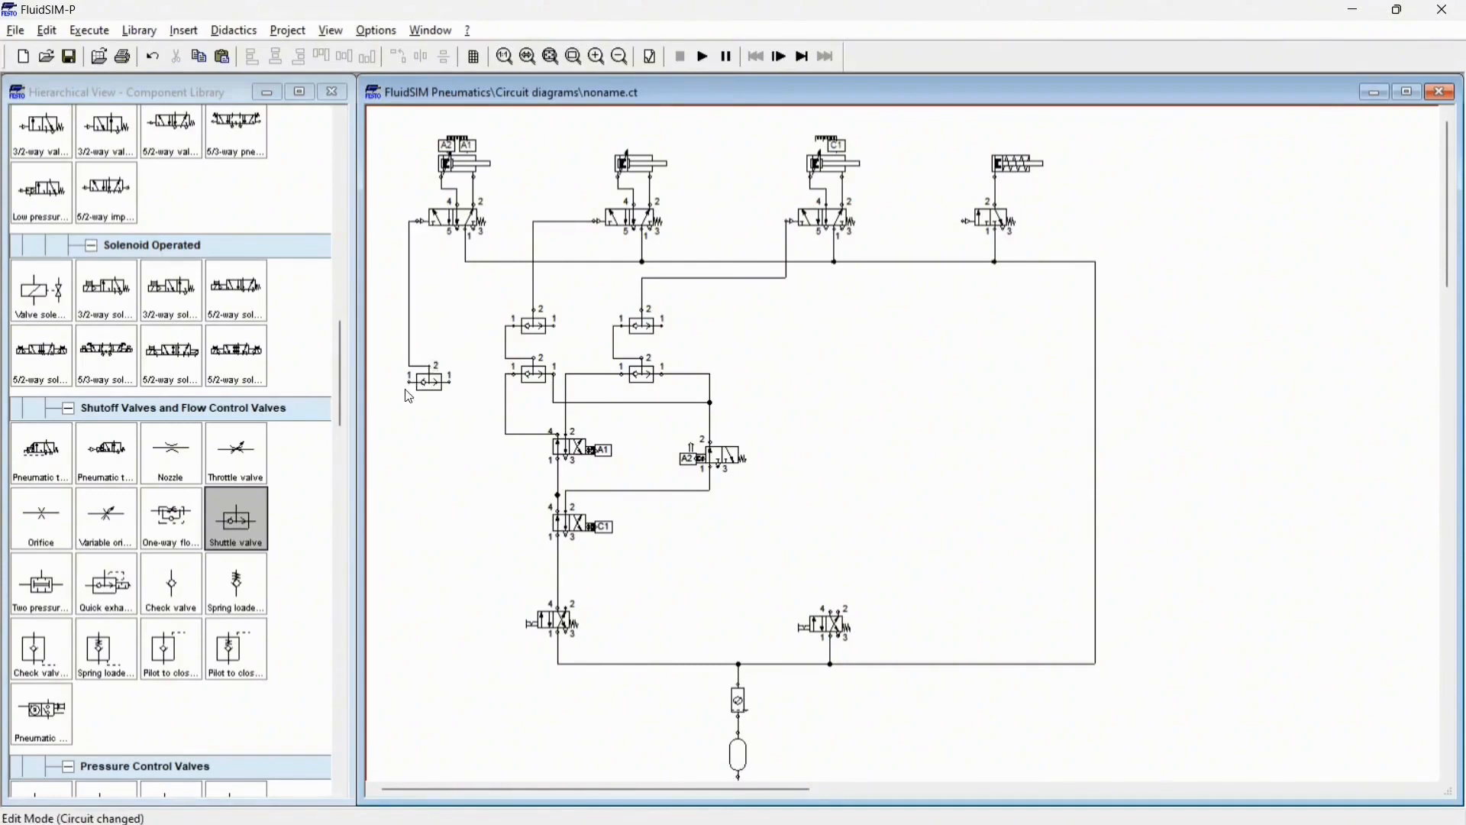
{"action": "left_click_drag", "start_coordinate": [558, 495], "coordinate": [410, 380]}
Step: Shift the first cylinder's new shuttle valve down, below the level of the other shuttle valves
{"action": "left_click", "coordinate": [432, 386]}
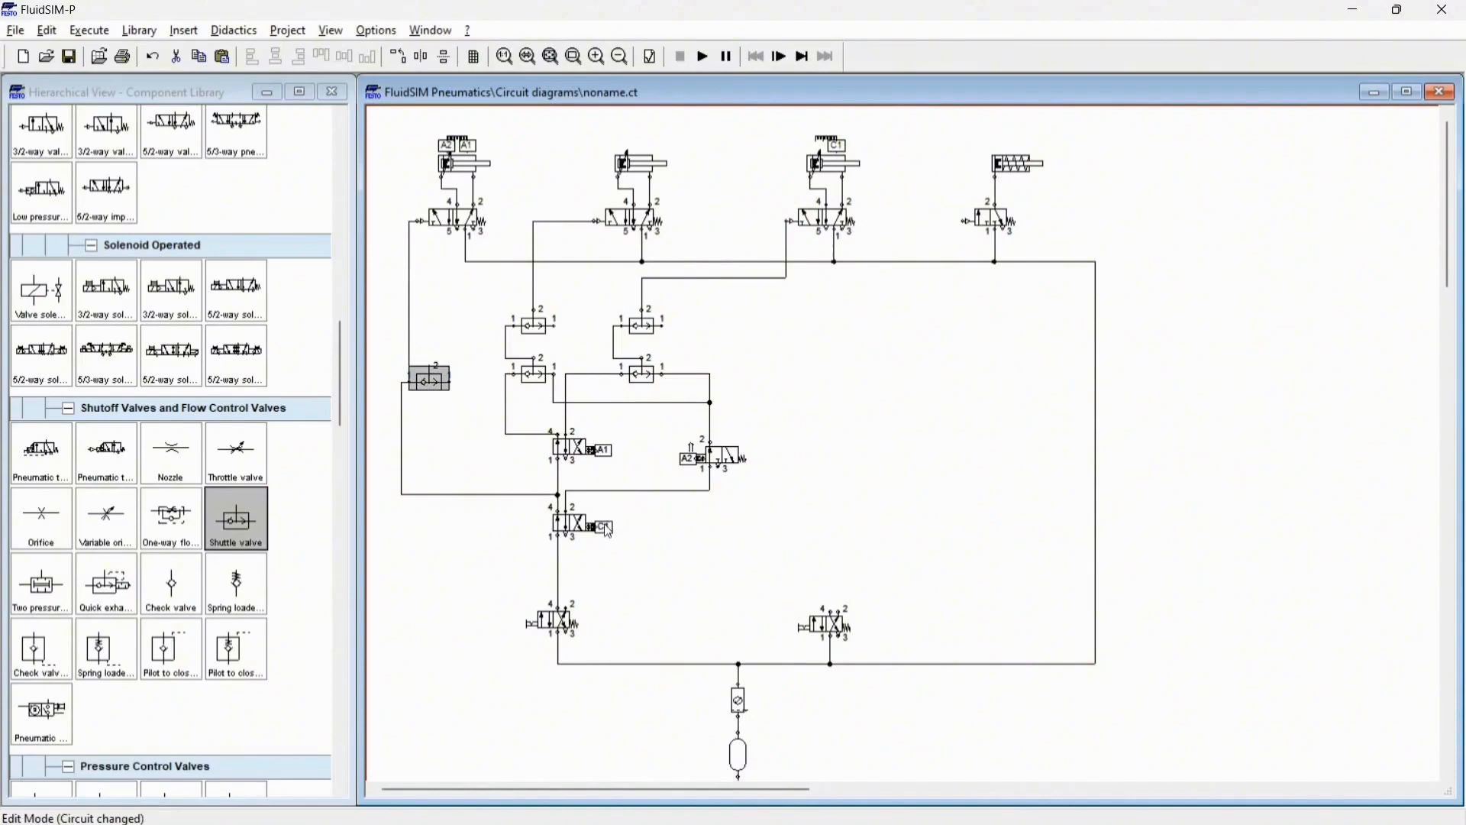
{"action": "key", "text": "Down"}
{"action": "key", "text": "Down"}
{"action": "key", "text": "Down"}
{"action": "left_click", "coordinate": [839, 442]}
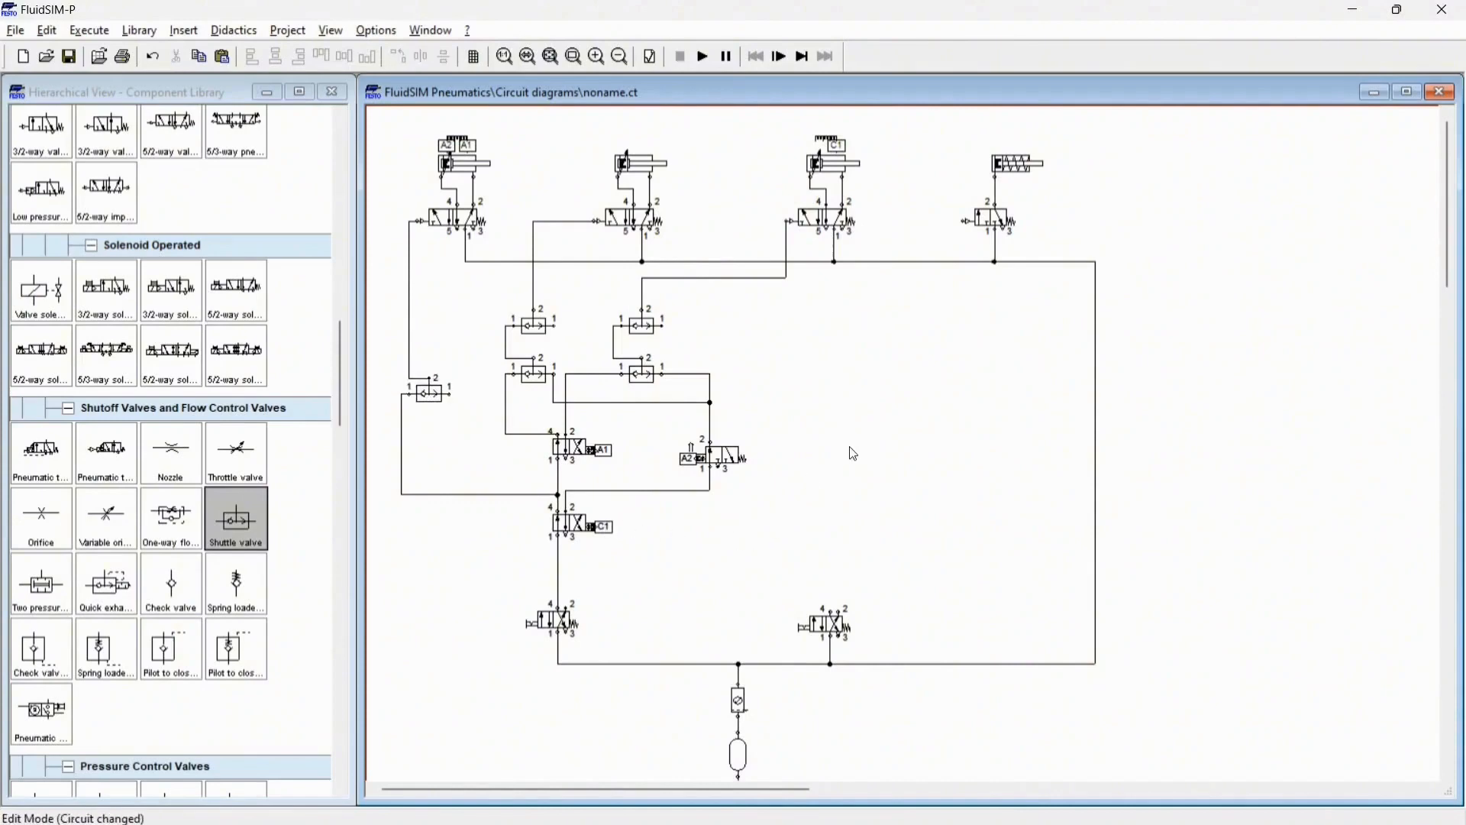
{"action": "left_click", "coordinate": [424, 402]}
{"action": "key", "text": "Down"}
{"action": "key", "text": "Down"}
{"action": "key", "text": "Down"}
{"action": "key", "text": "Down"}
{"action": "left_click", "coordinate": [911, 480]}
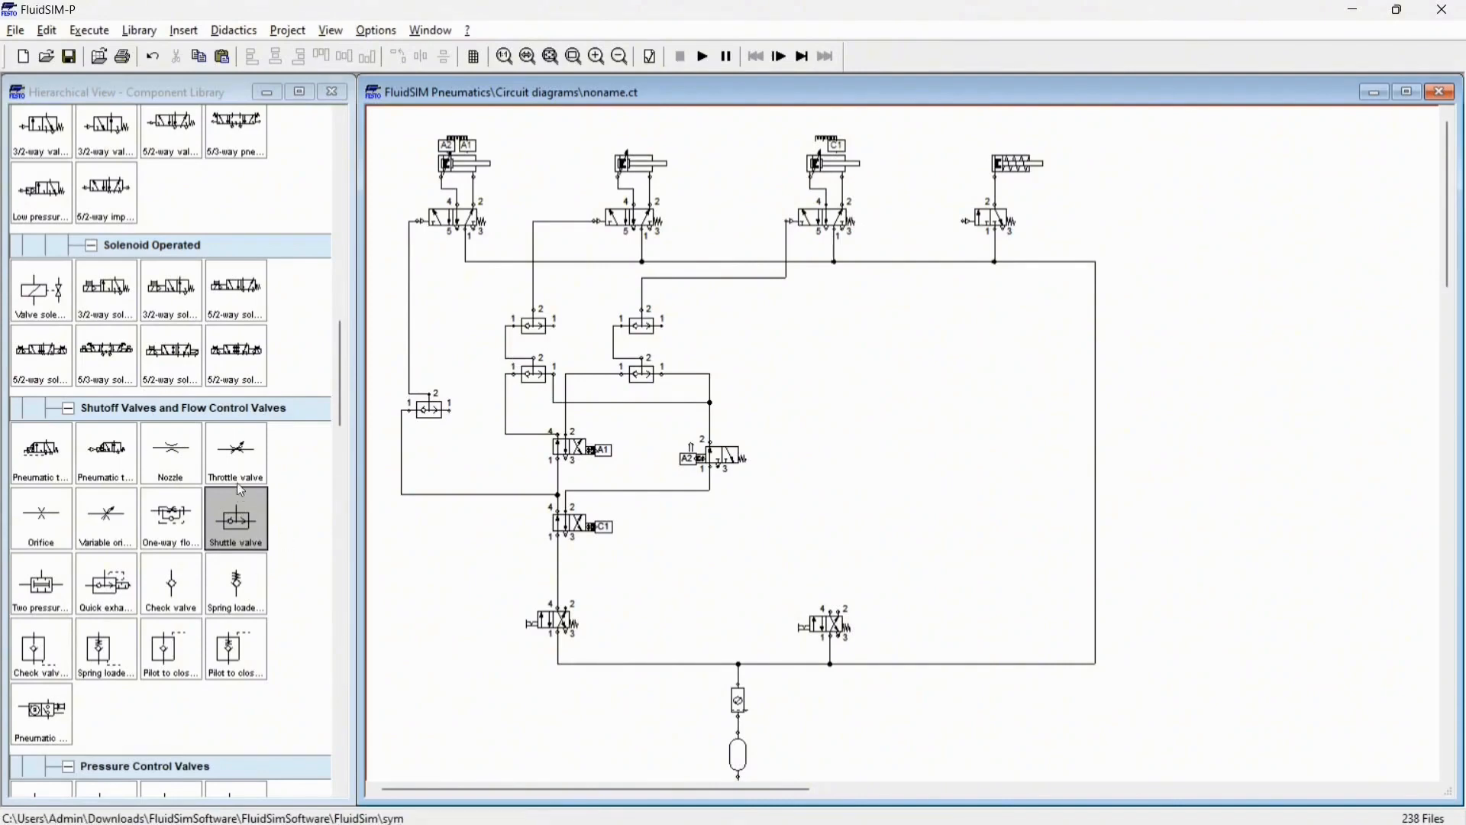
Step: Insert a 4/n way valve to the right of the shuttle valves and set its first position as the initial position
{"action": "scroll", "coordinate": [216, 538], "scroll_direction": "up", "scroll_amount": 3}
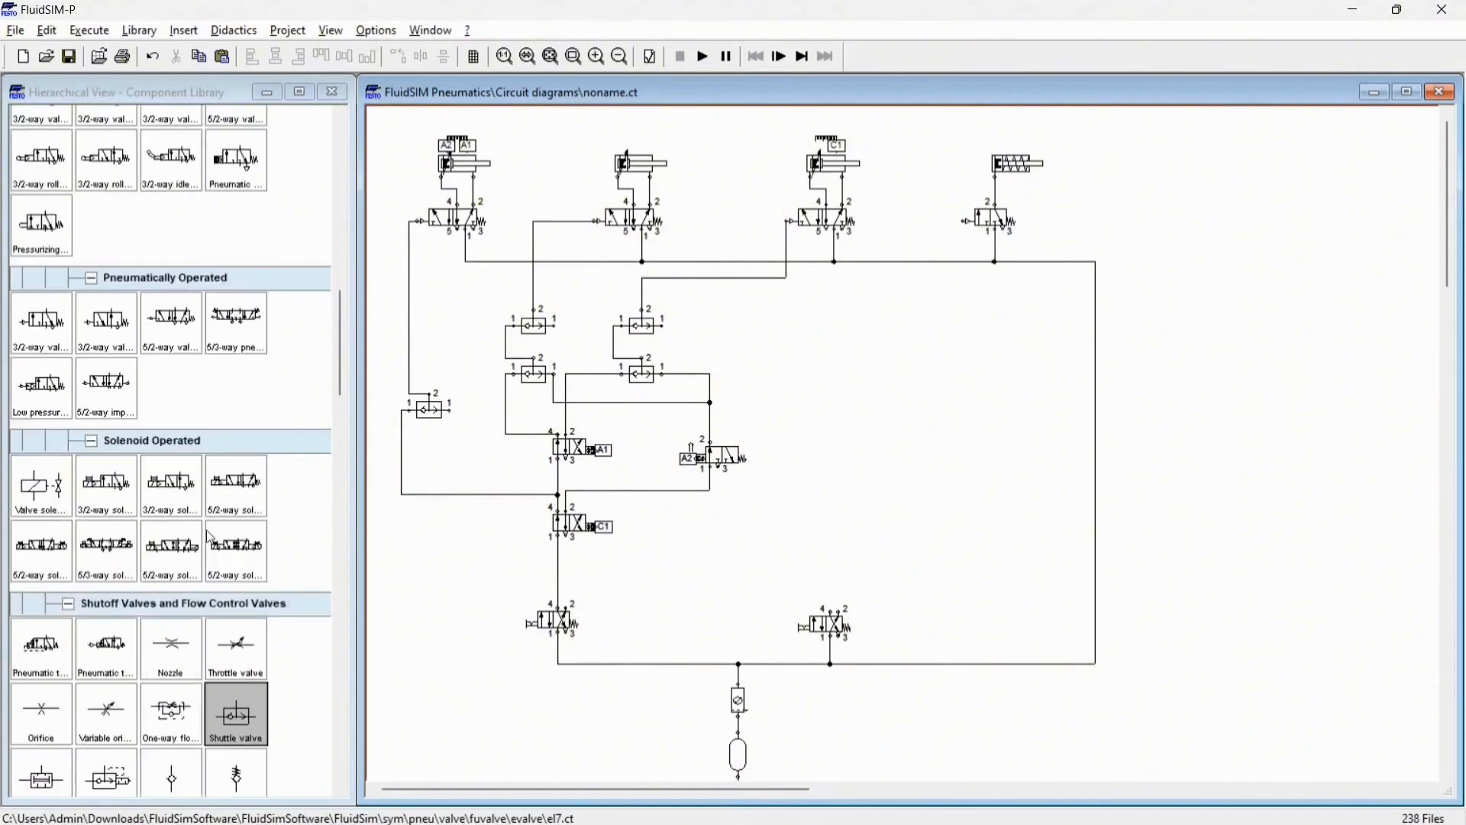
{"action": "scroll", "coordinate": [205, 527], "scroll_direction": "down", "scroll_amount": 5}
{"action": "scroll", "coordinate": [205, 527], "scroll_direction": "down", "scroll_amount": 5}
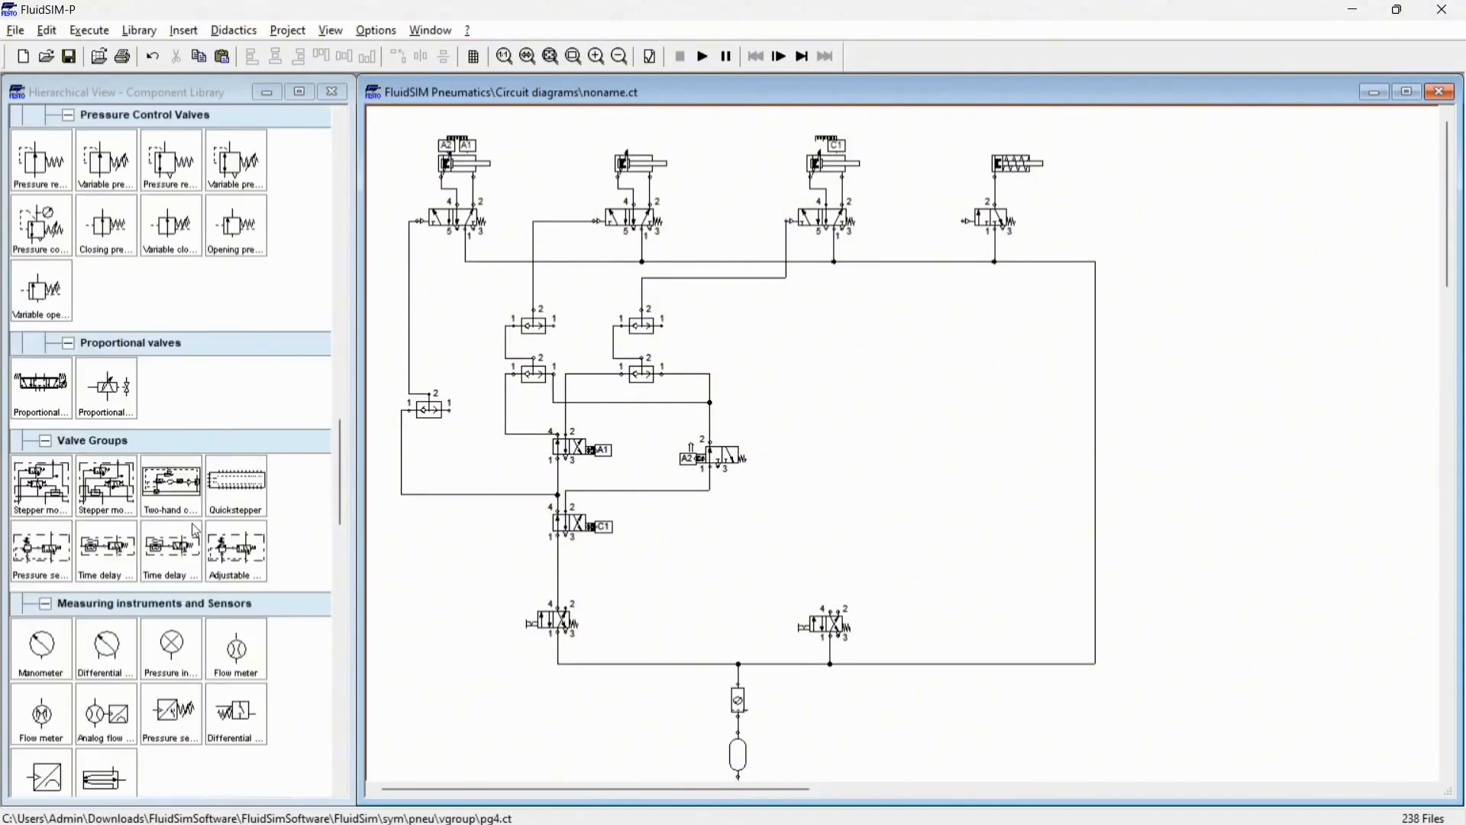
{"action": "scroll", "coordinate": [197, 526], "scroll_direction": "up", "scroll_amount": 8}
{"action": "scroll", "coordinate": [194, 519], "scroll_direction": "up", "scroll_amount": 7}
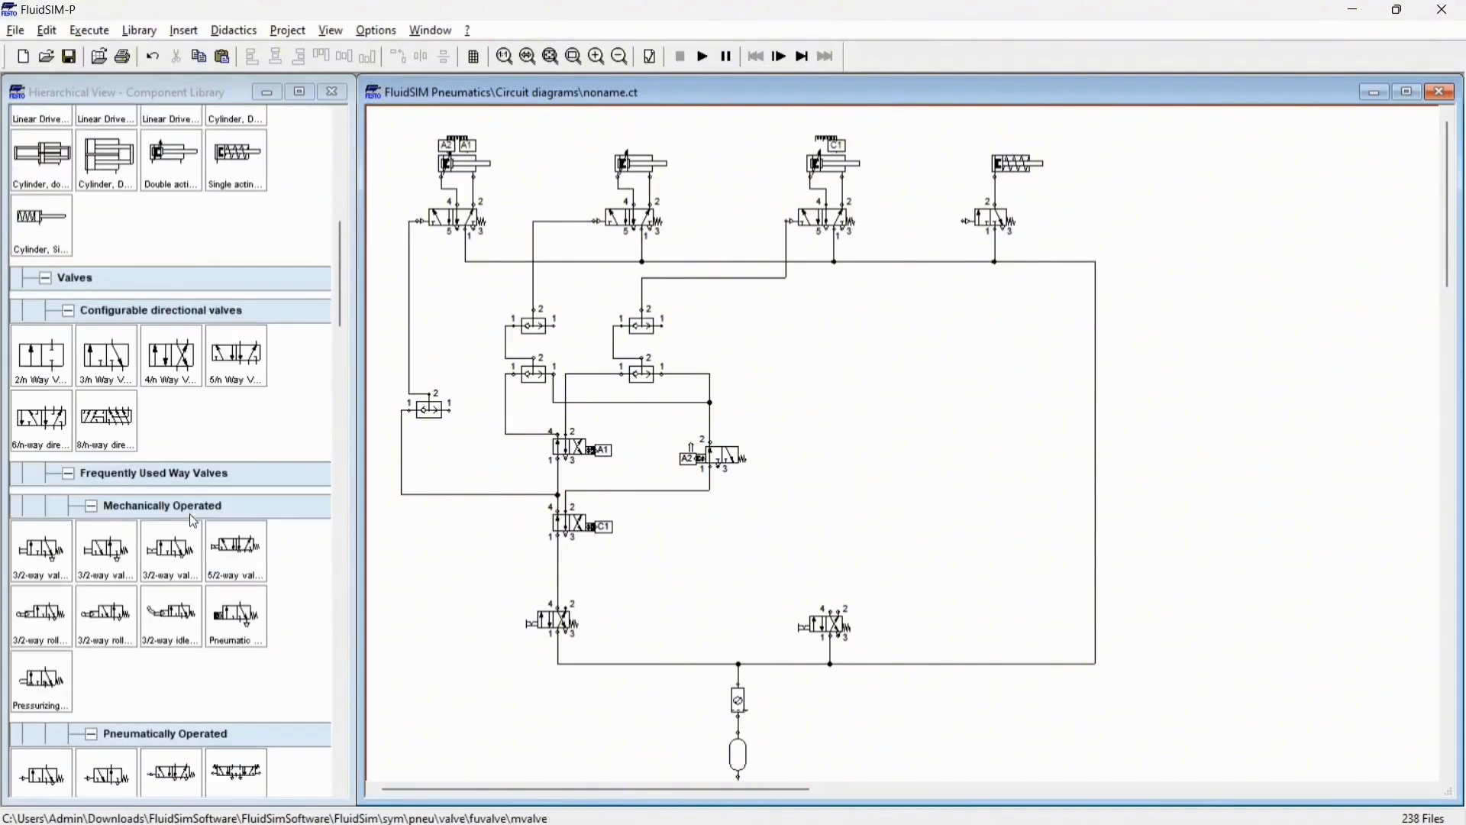
{"action": "left_click_drag", "start_coordinate": [161, 374], "coordinate": [800, 403]}
{"action": "double_click", "coordinate": [797, 406]}
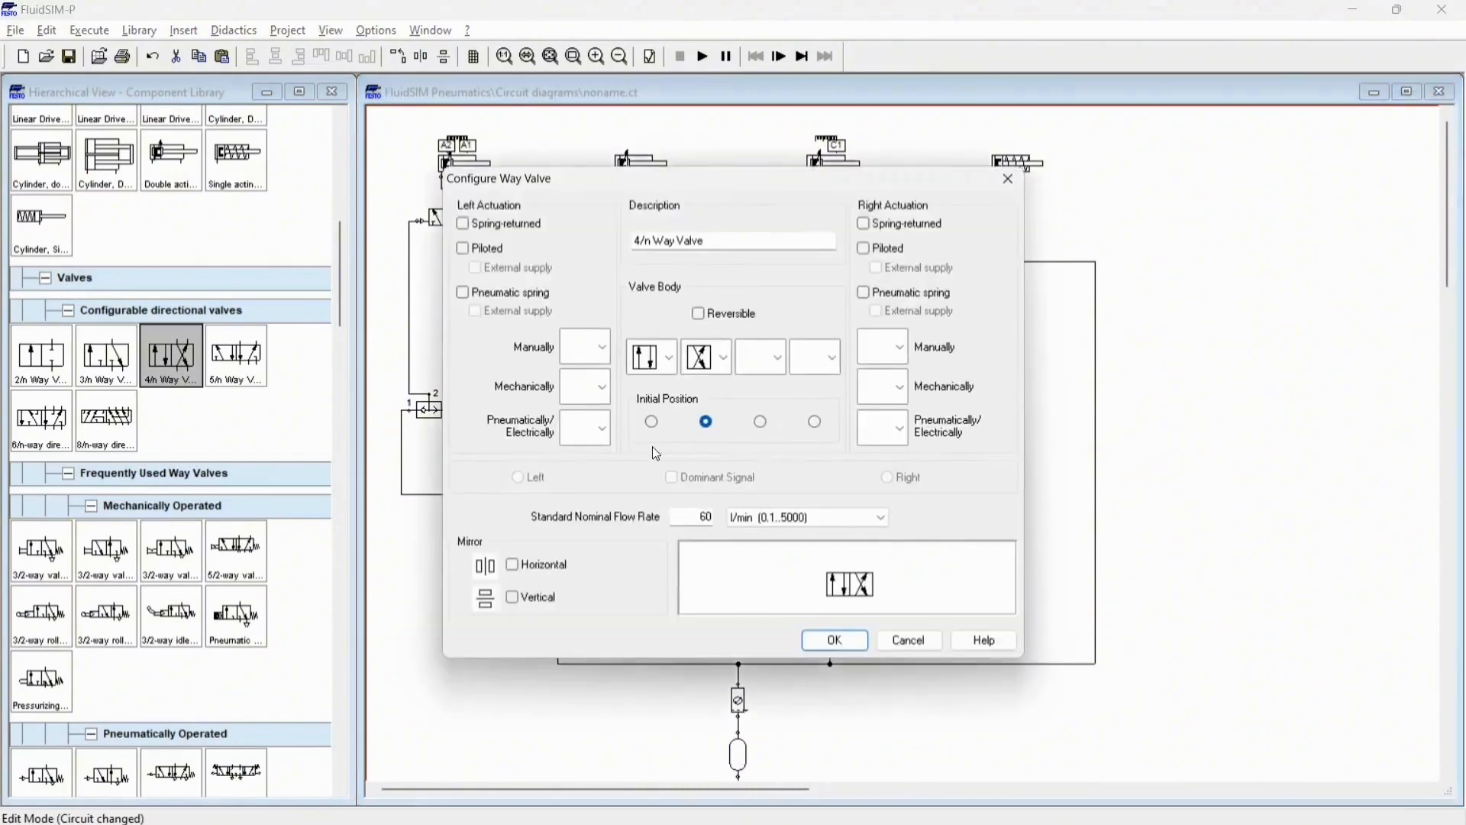
{"action": "left_click", "coordinate": [835, 640]}
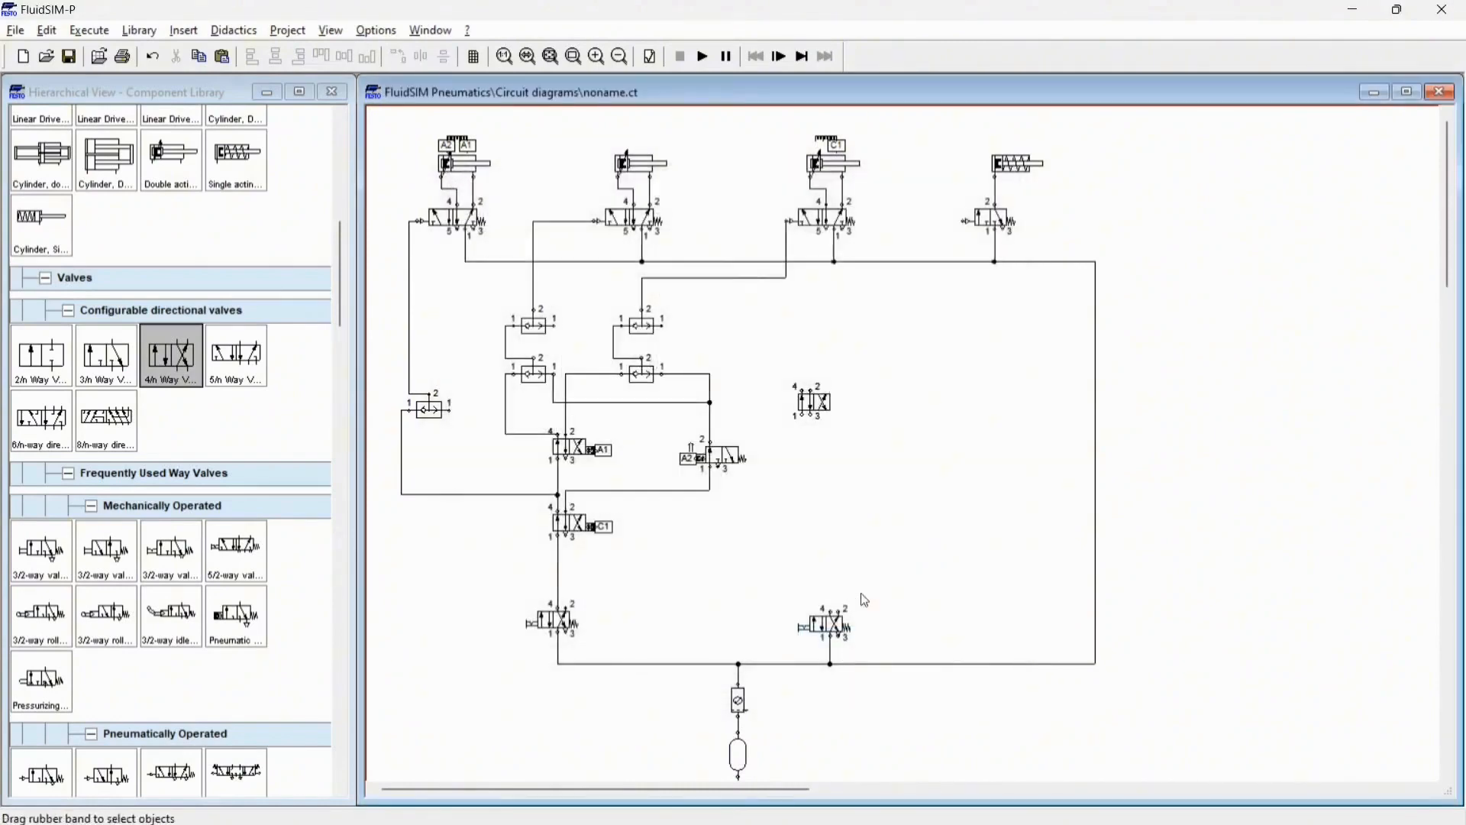
Step: Fit an exhaust terminator to port 3 of the new 4/n way valve
{"action": "double_click", "coordinate": [811, 417]}
{"action": "left_click", "coordinate": [750, 474]}
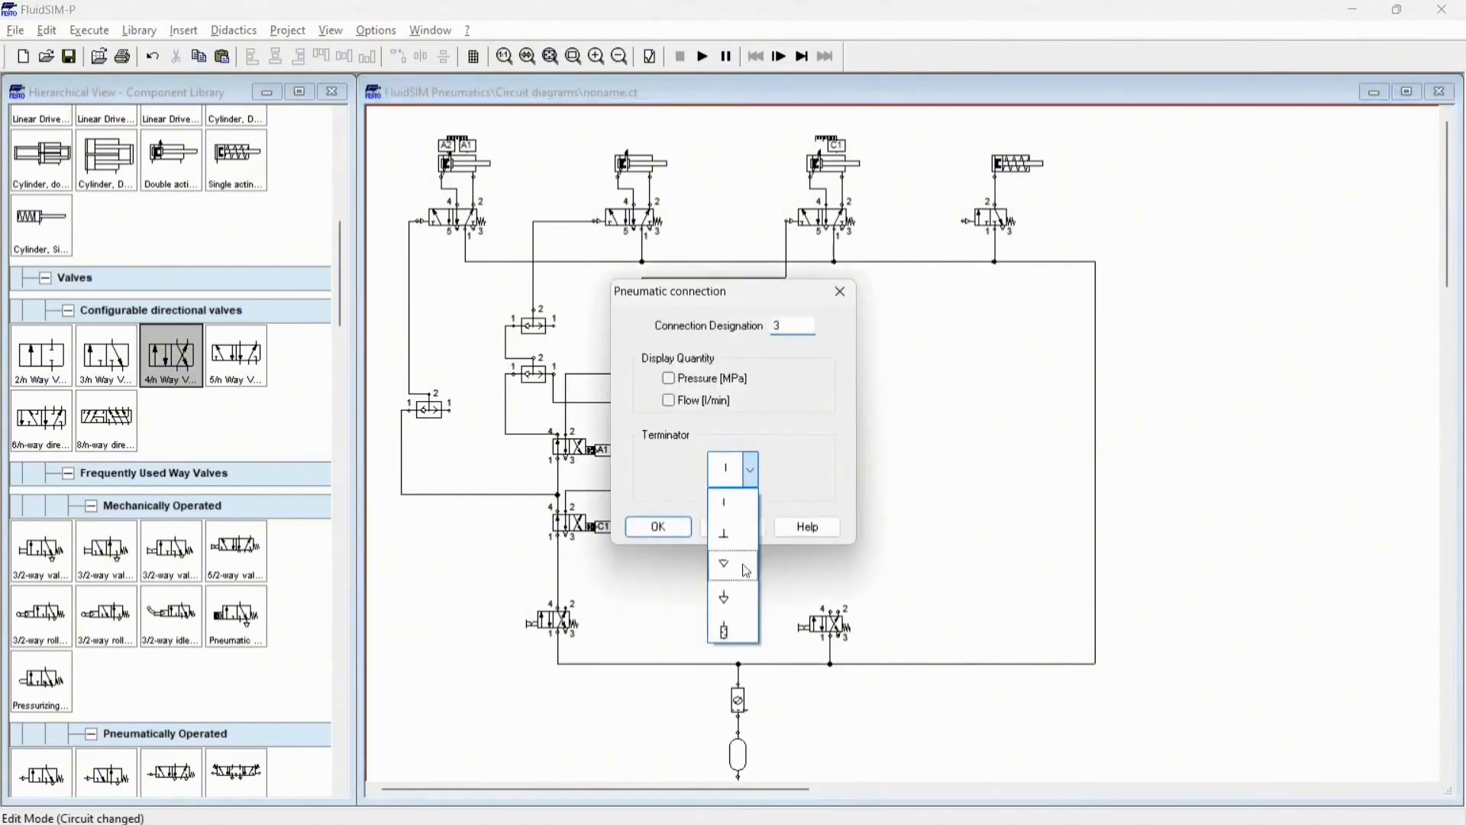
{"action": "left_click", "coordinate": [743, 569]}
{"action": "left_click", "coordinate": [657, 527]}
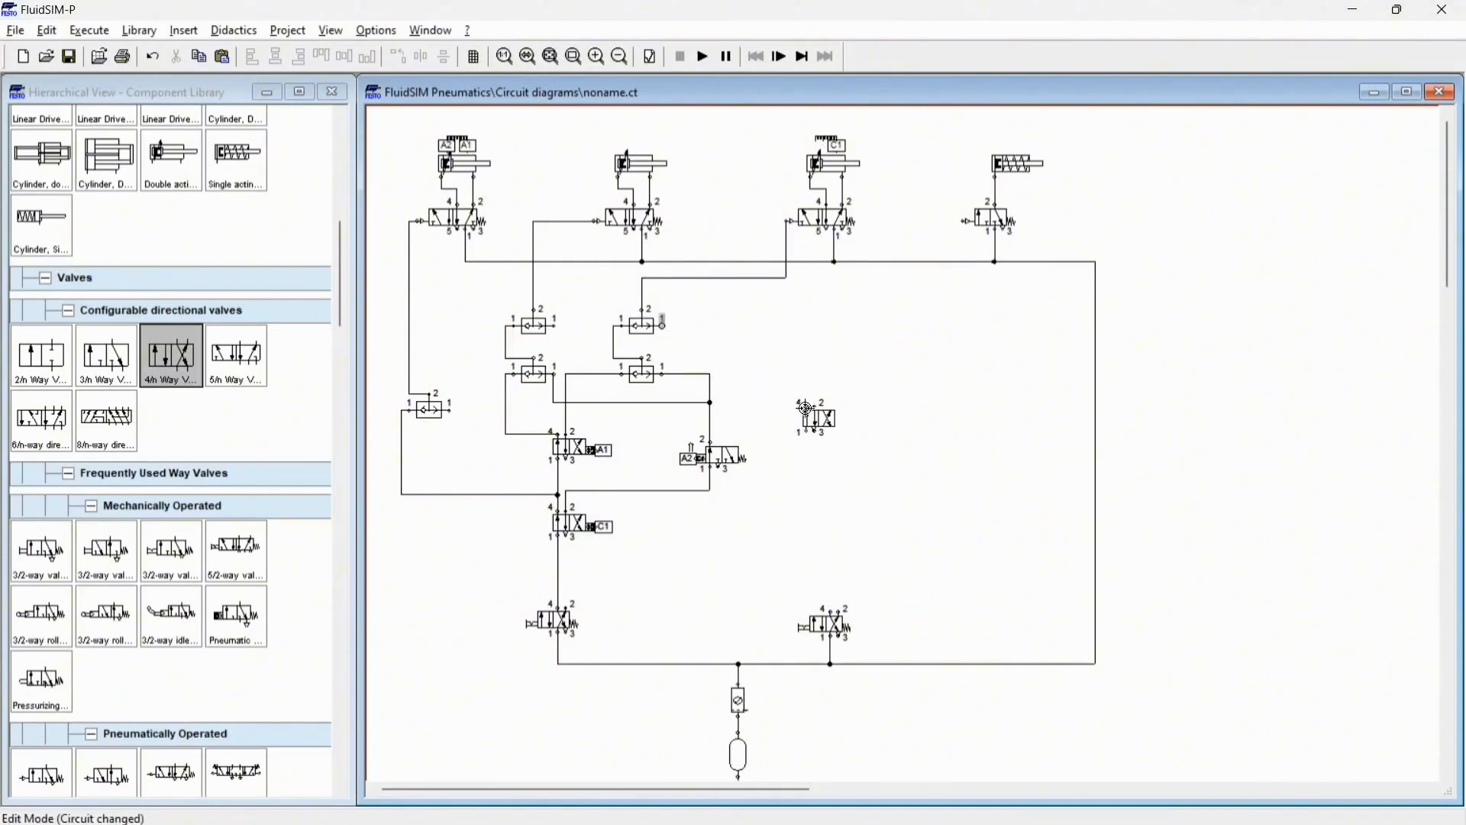
Step: Connect port 4 of the new 4/n way valve to the right inlets of both upper shuttle valves
{"action": "left_click_drag", "start_coordinate": [806, 407], "coordinate": [663, 321]}
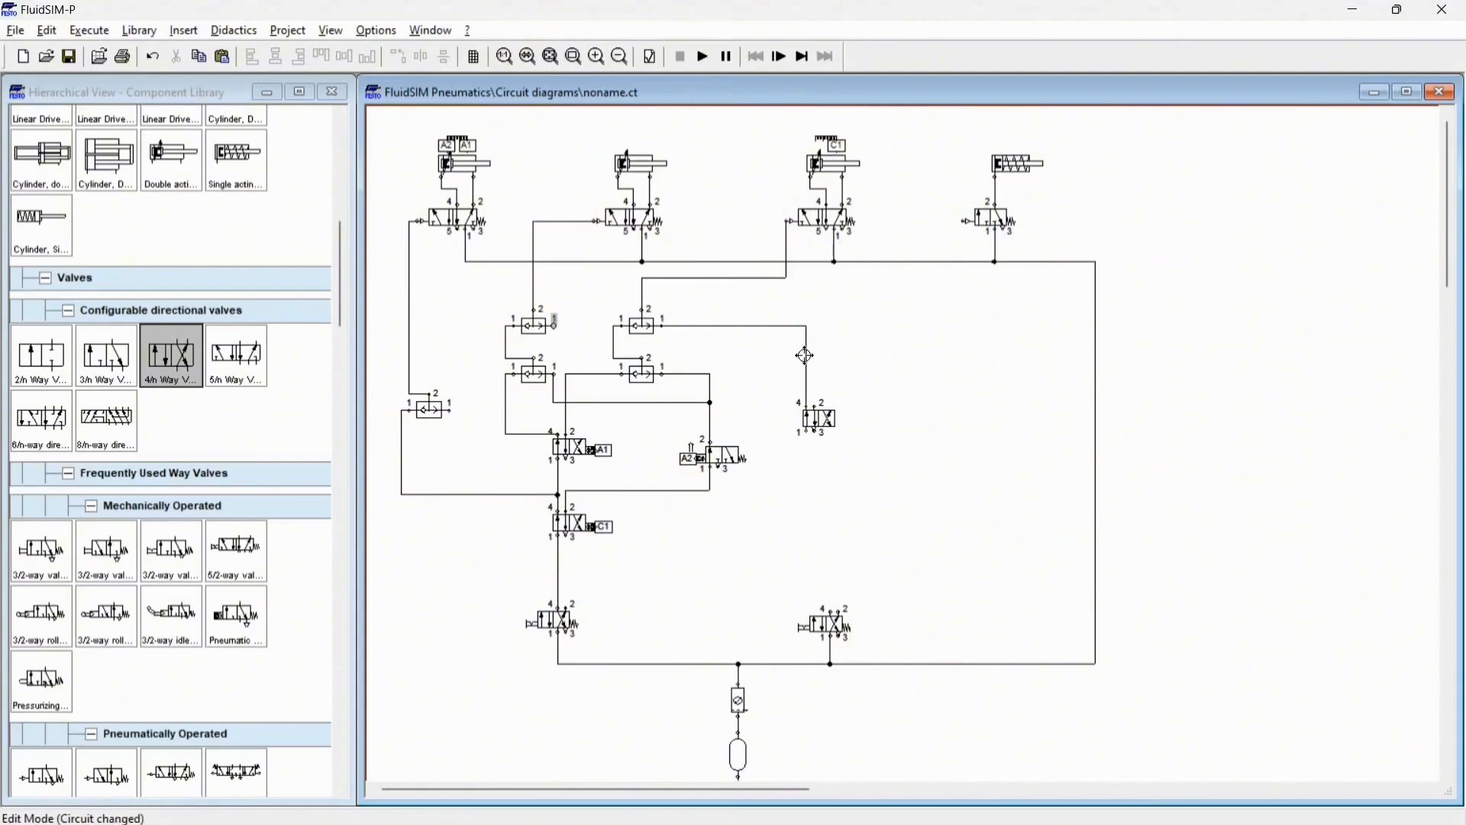
{"action": "left_click_drag", "start_coordinate": [805, 355], "coordinate": [678, 353]}
{"action": "left_click_drag", "start_coordinate": [575, 326], "coordinate": [574, 352]}
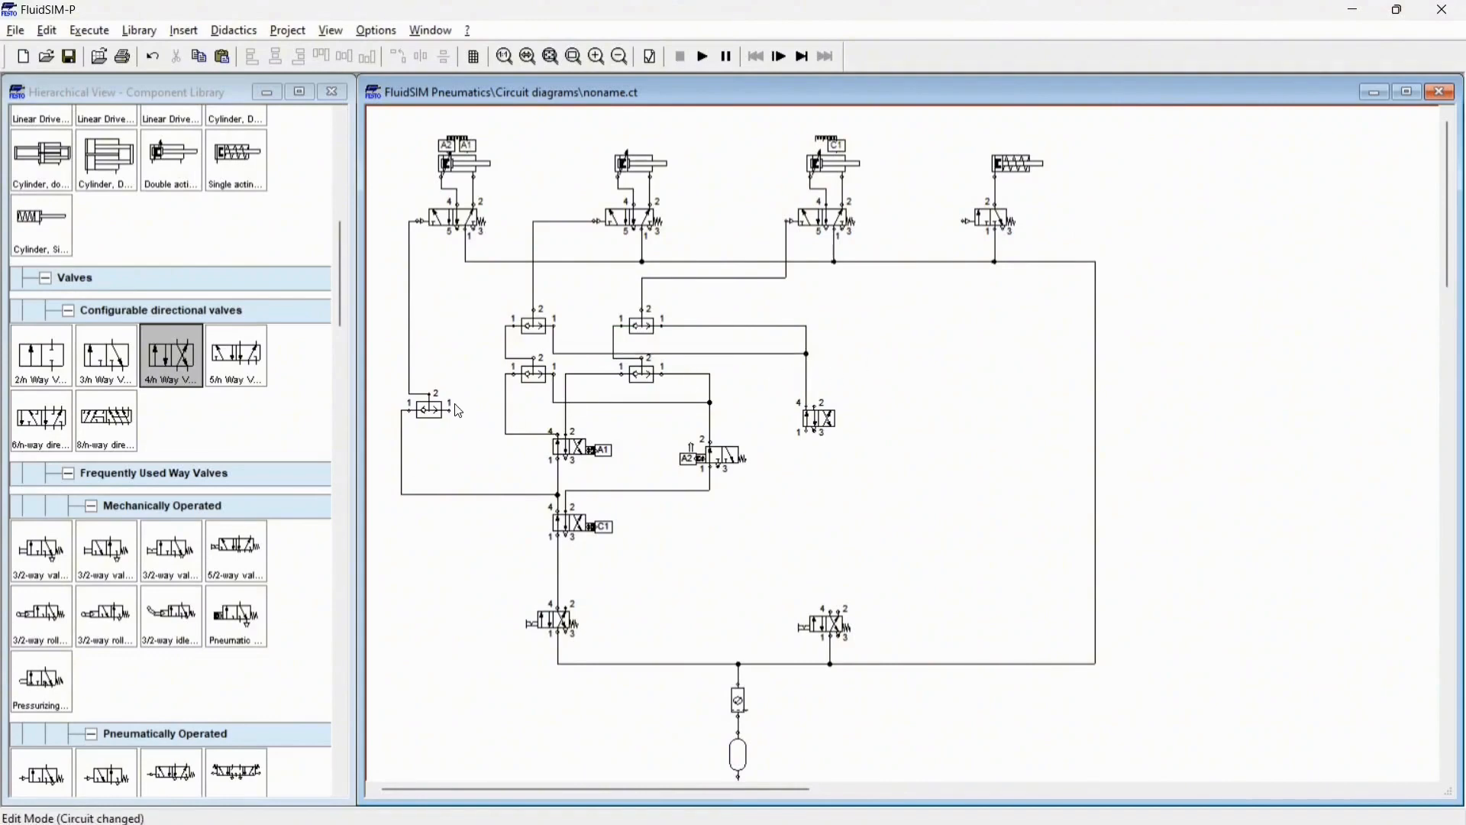
Step: Lower the new 4/n way valve, then link its port 2 to the first cylinder's shuttle valve and port 1 to the second manual valve's port 4
{"action": "left_click_drag", "start_coordinate": [817, 419], "coordinate": [819, 455]}
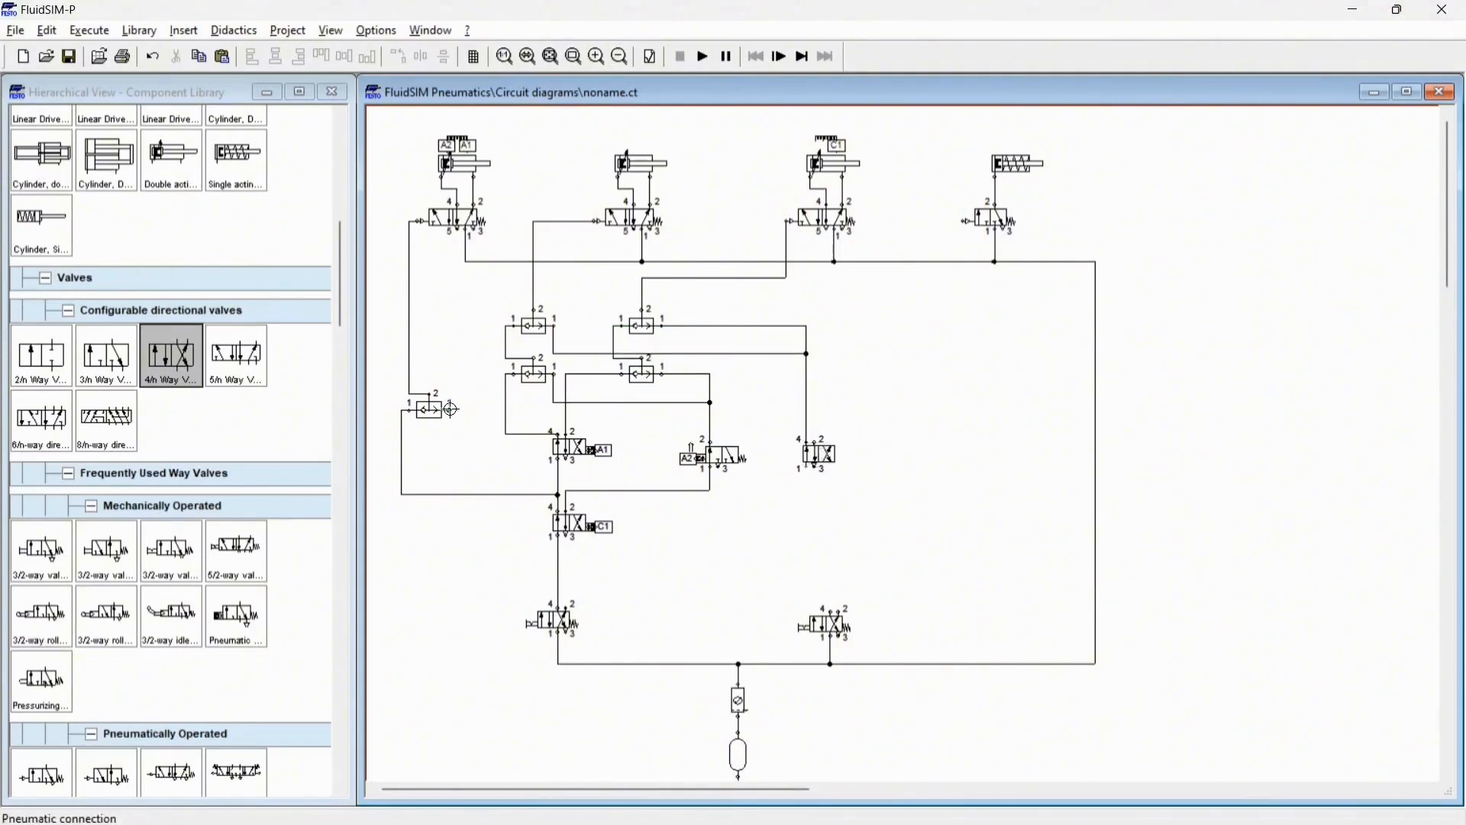
{"action": "left_click_drag", "start_coordinate": [450, 410], "coordinate": [814, 440]}
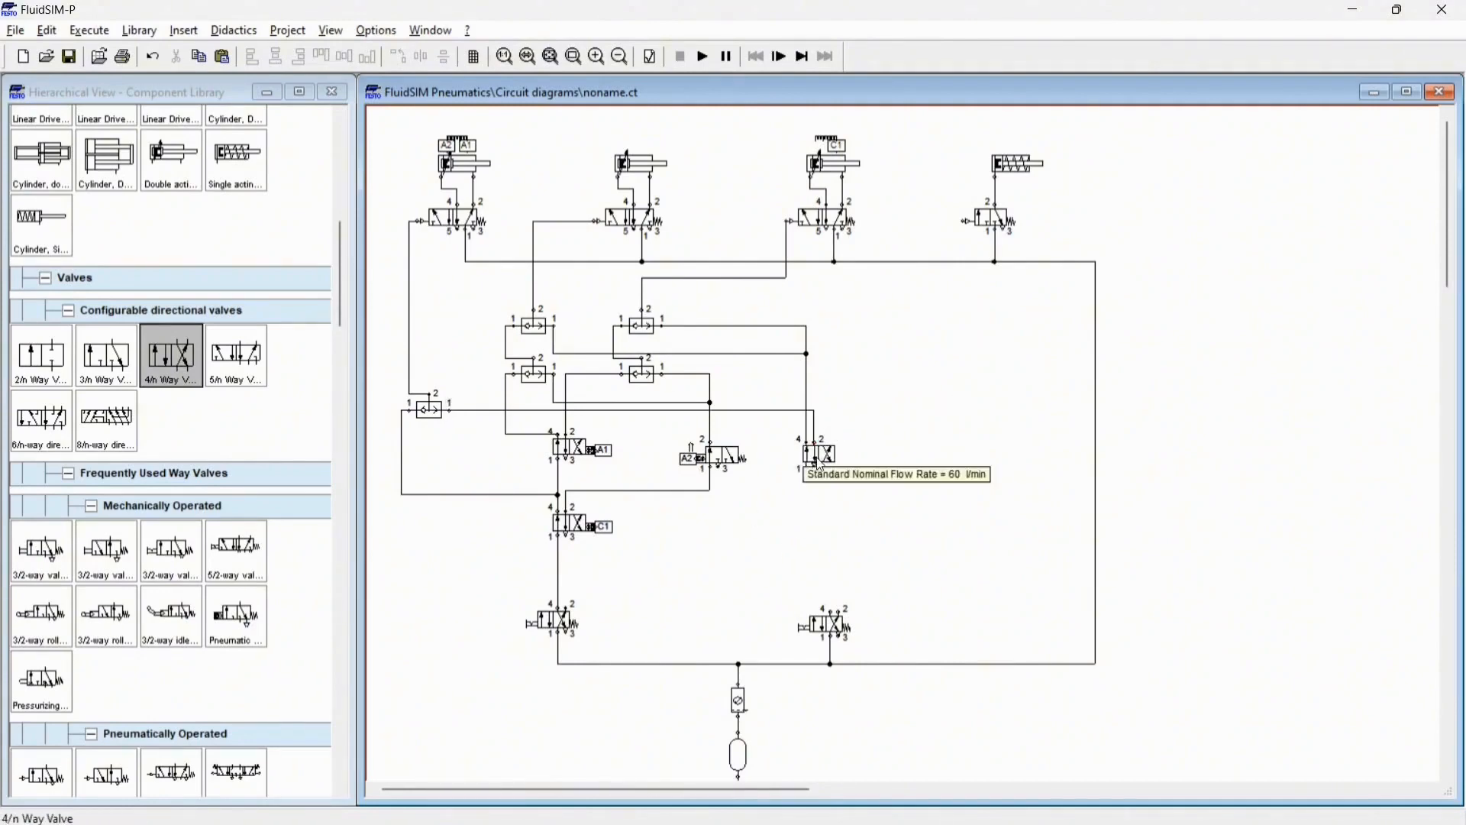
{"action": "left_click_drag", "start_coordinate": [816, 470], "coordinate": [831, 611]}
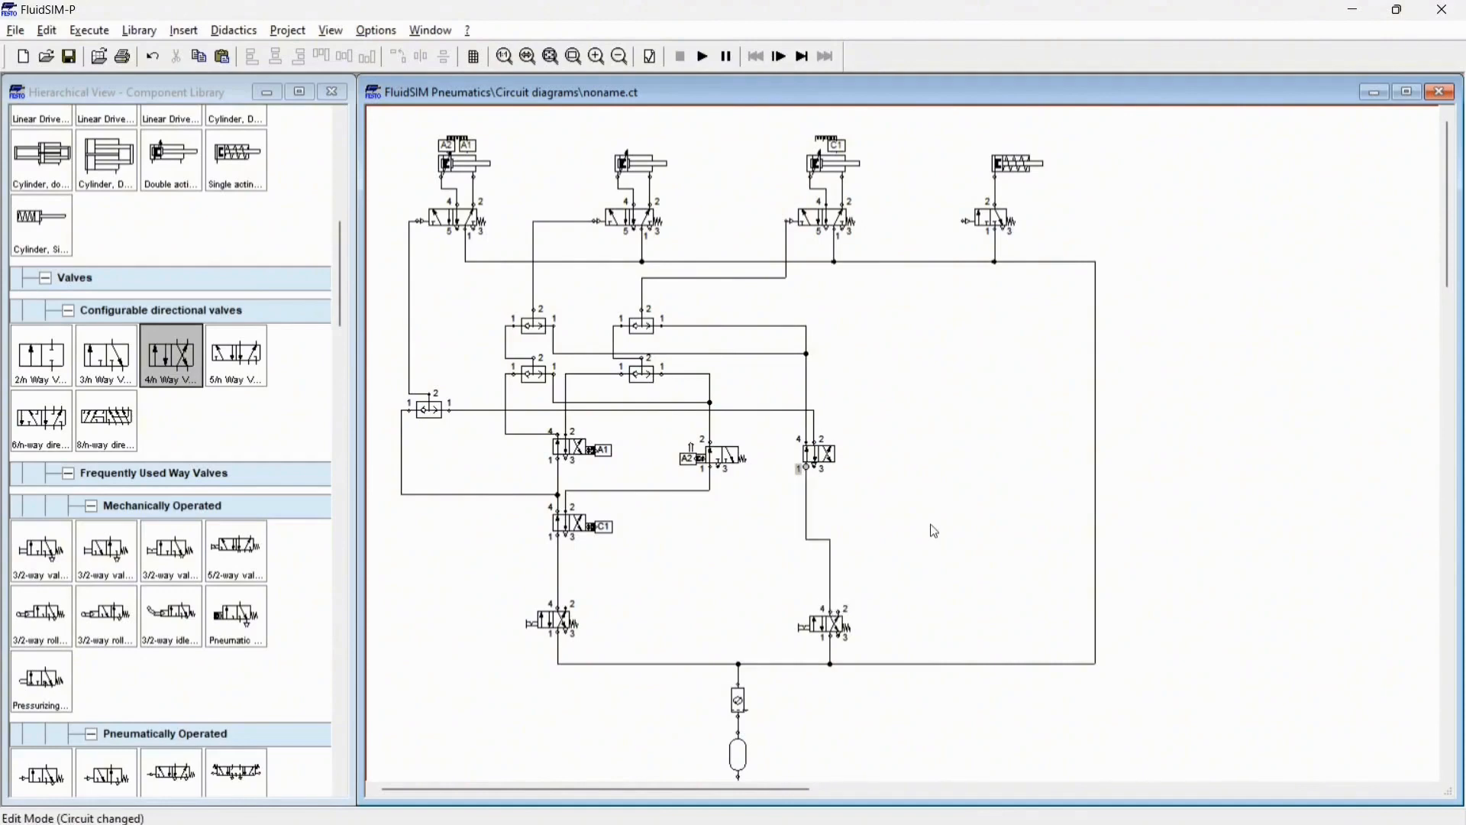
Step: Add a mechanical actuation to the right side of the new 4/n way valve and label it B1
{"action": "double_click", "coordinate": [820, 461]}
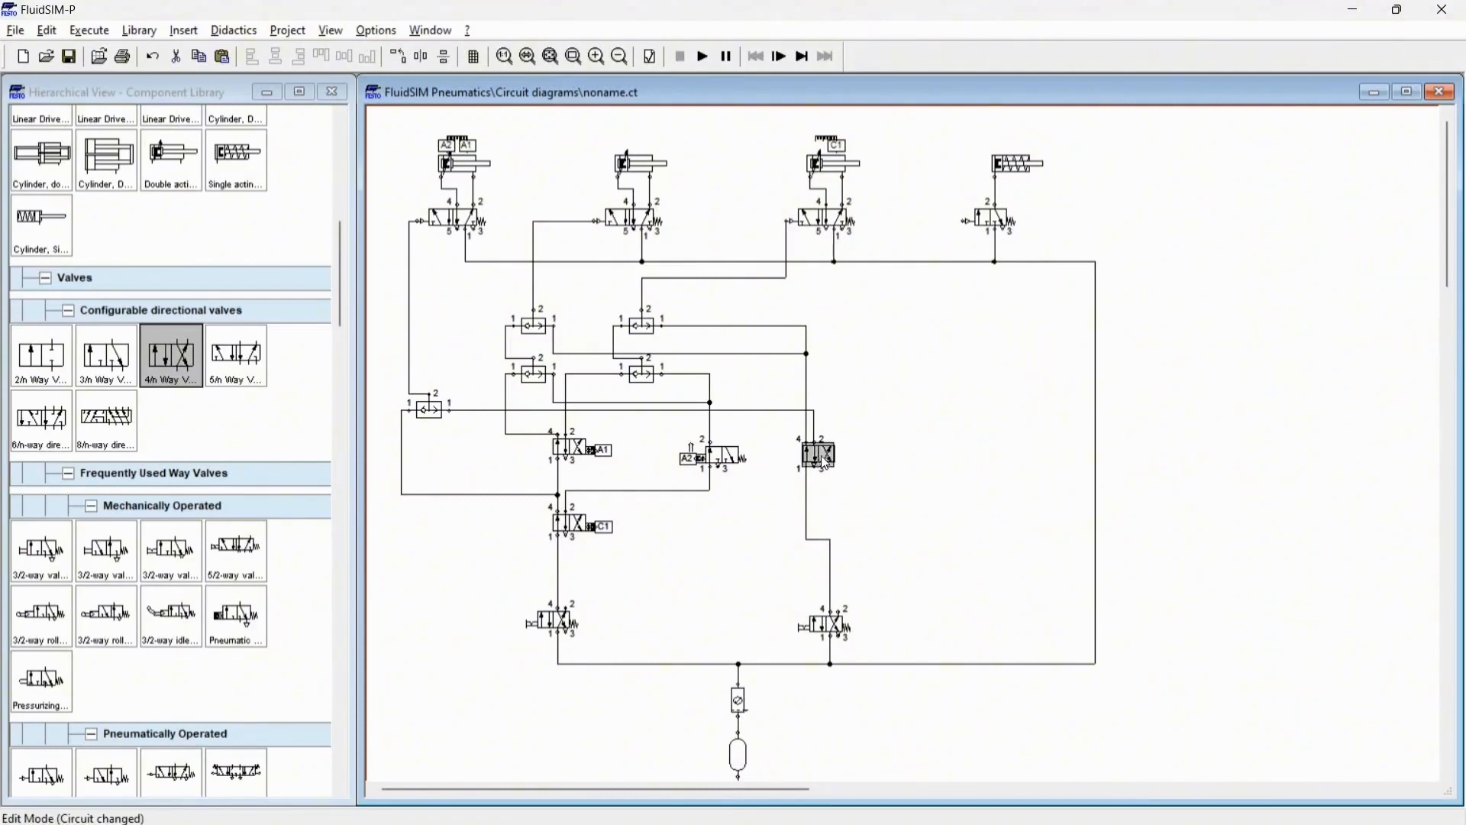
{"action": "left_click", "coordinate": [900, 387]}
{"action": "left_click", "coordinate": [878, 609]}
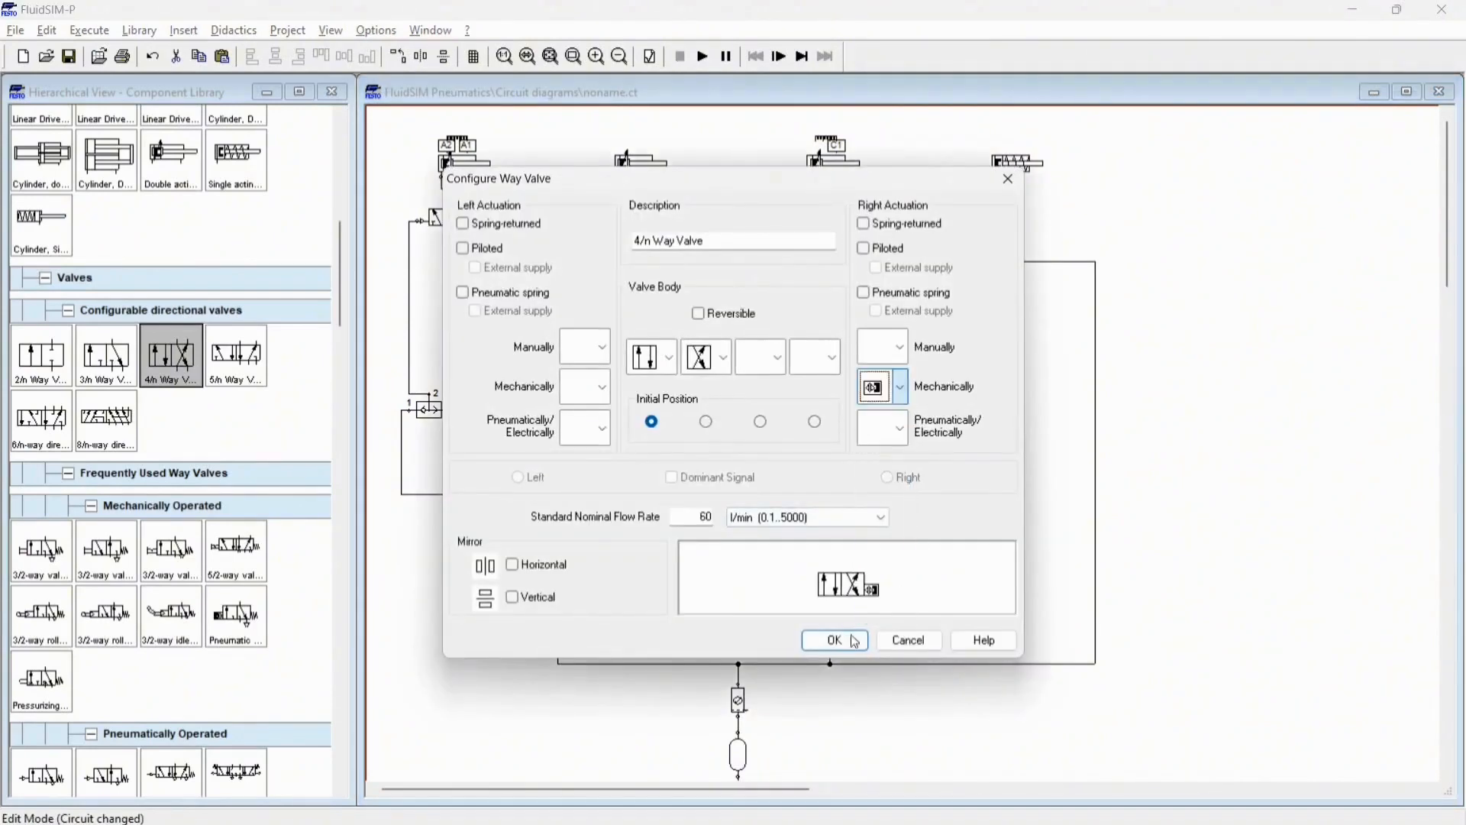
{"action": "left_click", "coordinate": [835, 640]}
{"action": "double_click", "coordinate": [847, 460]}
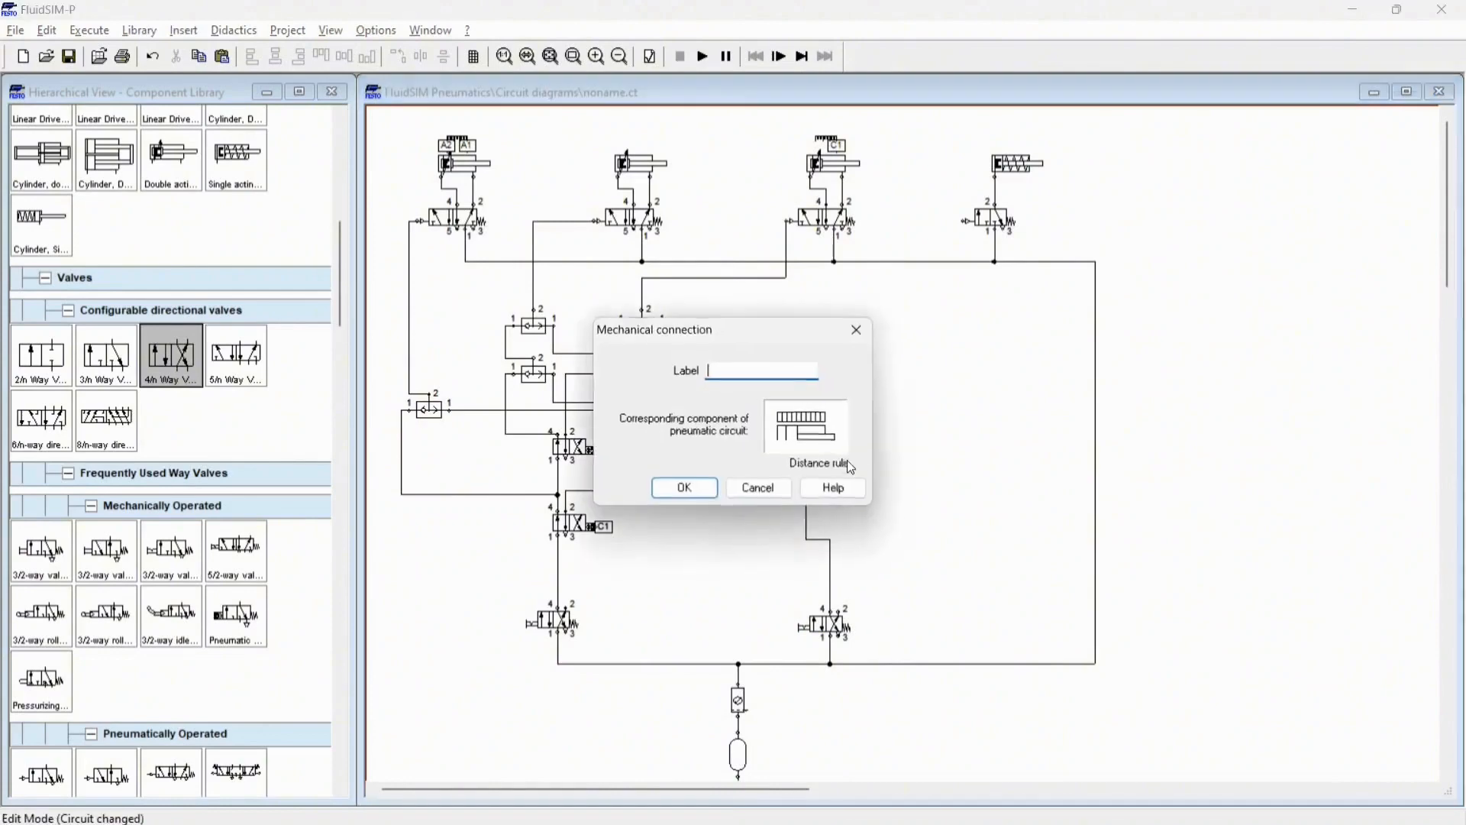
{"action": "type", "text": "b"}
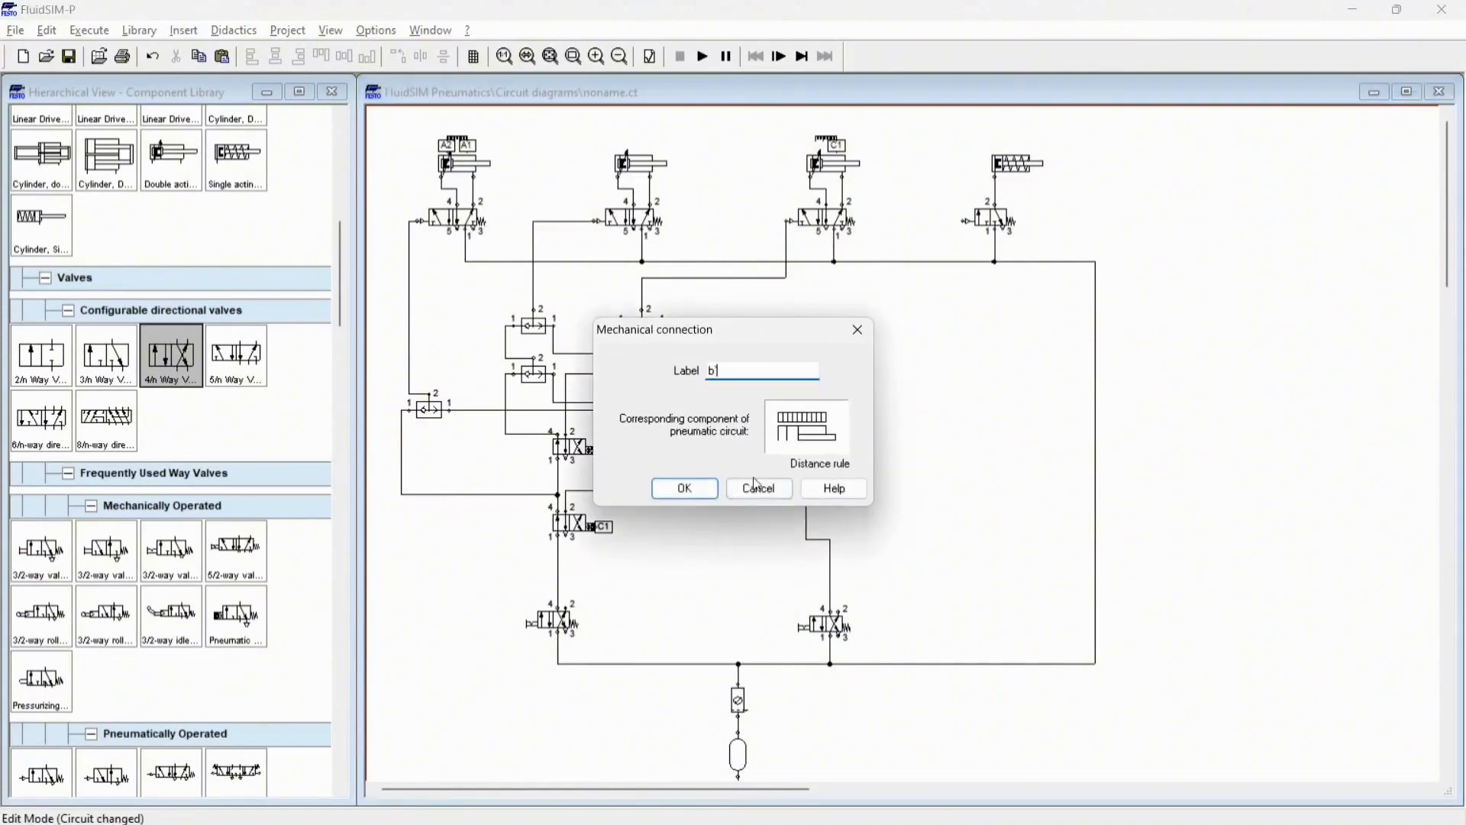
{"action": "type", "text": "11"}
{"action": "key", "text": "Return"}
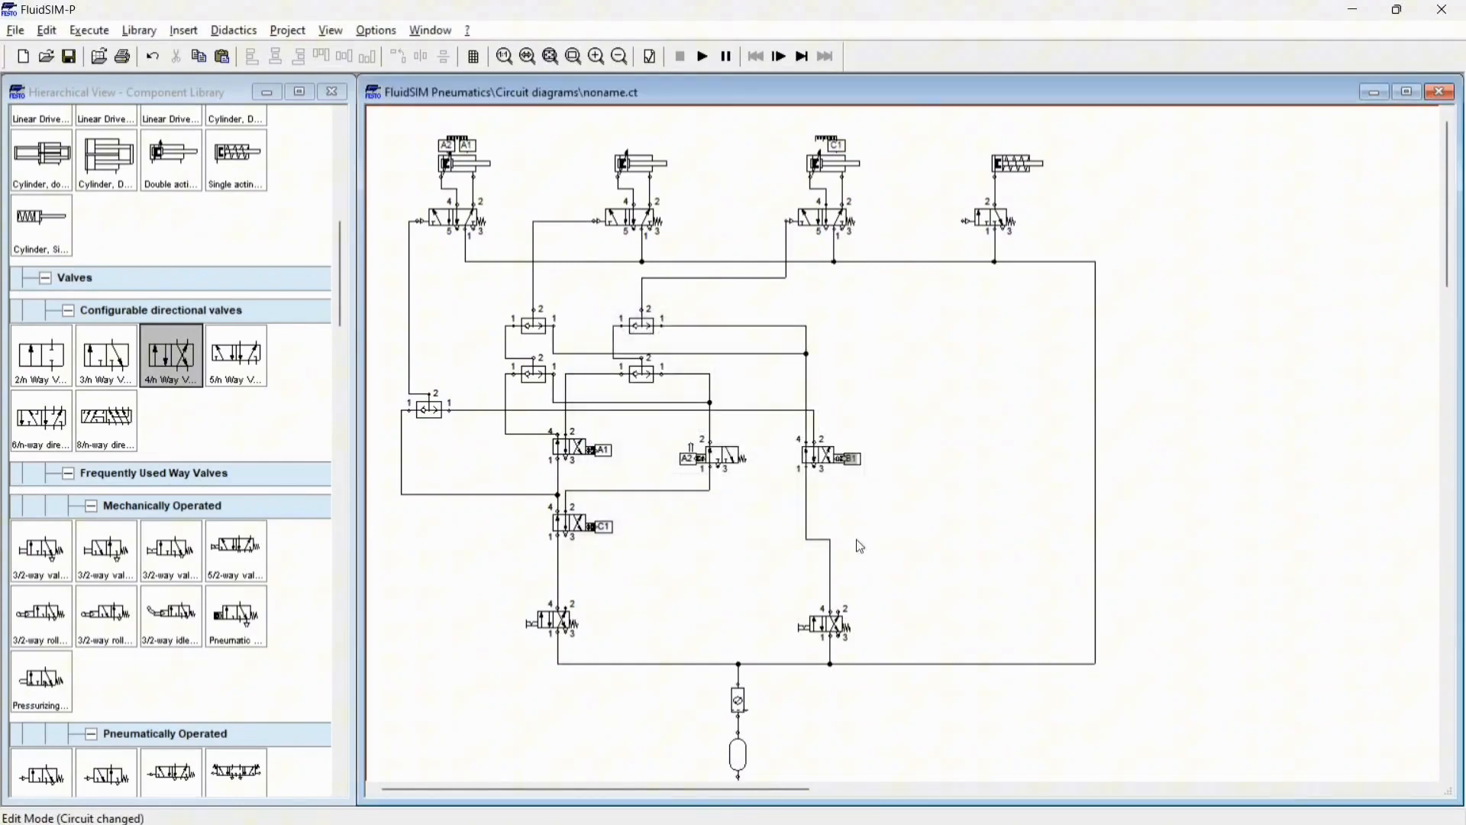
Step: Add the actuating label B1 to the second cylinder and enter its stroke position
{"action": "double_click", "coordinate": [634, 167]}
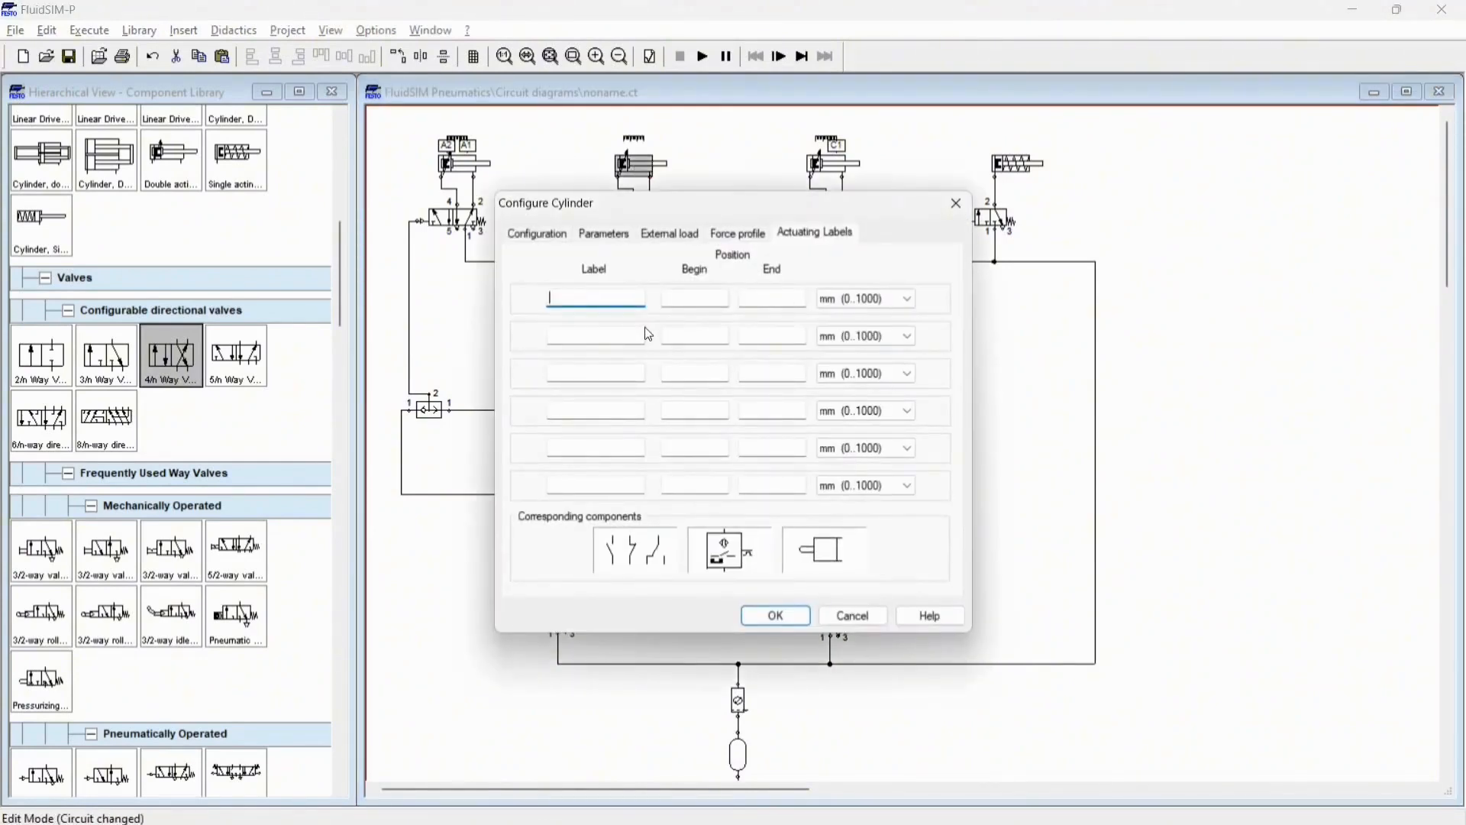
{"action": "type", "text": "b1"}
{"action": "left_click", "coordinate": [691, 299]}
{"action": "type", "text": "1000"}
{"action": "key", "text": "Return"}
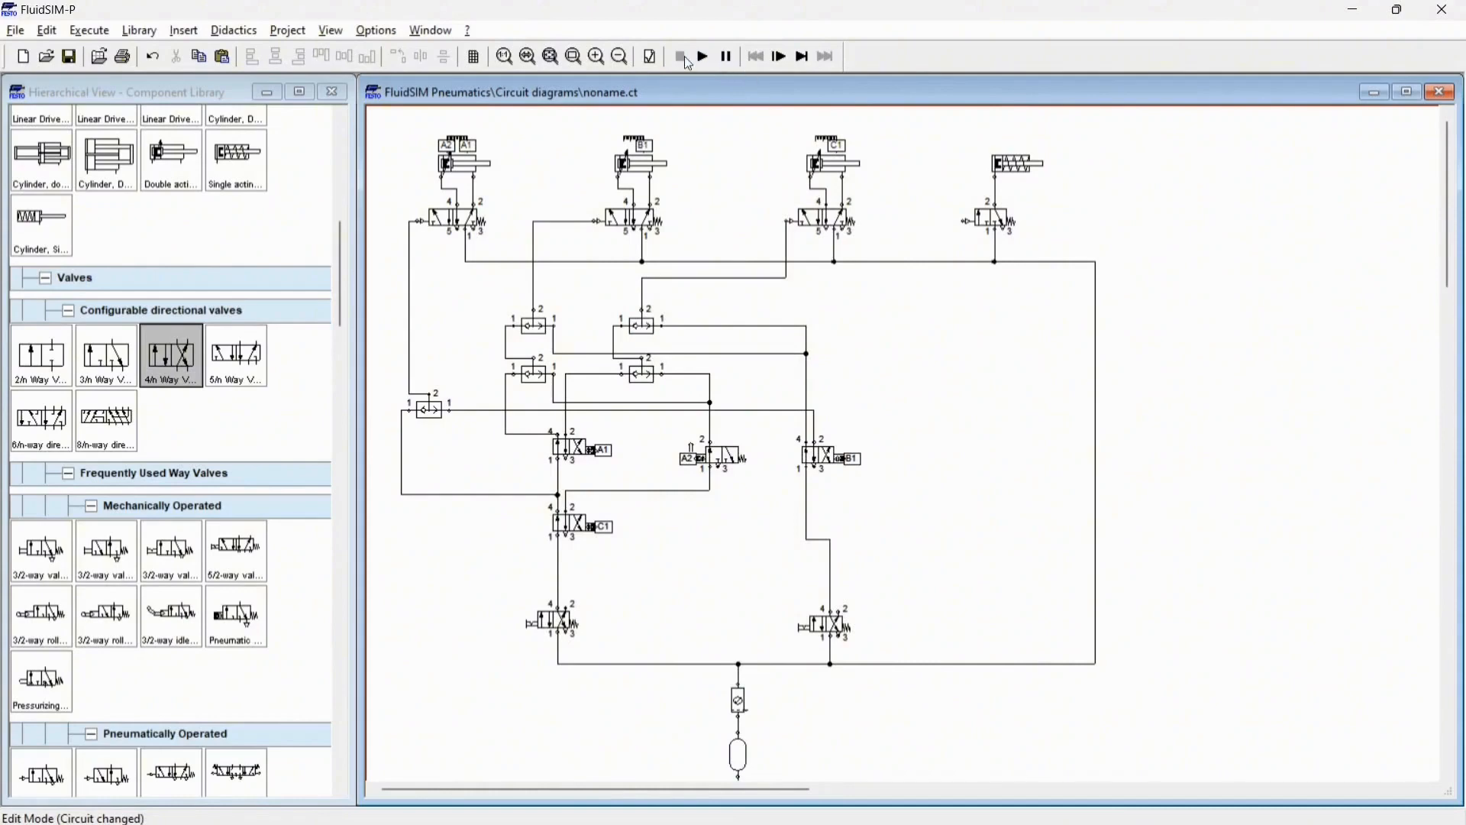
Step: Simulate the circuit despite the warnings, actuate the second manual valve to test the B1 valve, and stop the simulation
{"action": "left_click", "coordinate": [703, 58]}
{"action": "left_click", "coordinate": [657, 453]}
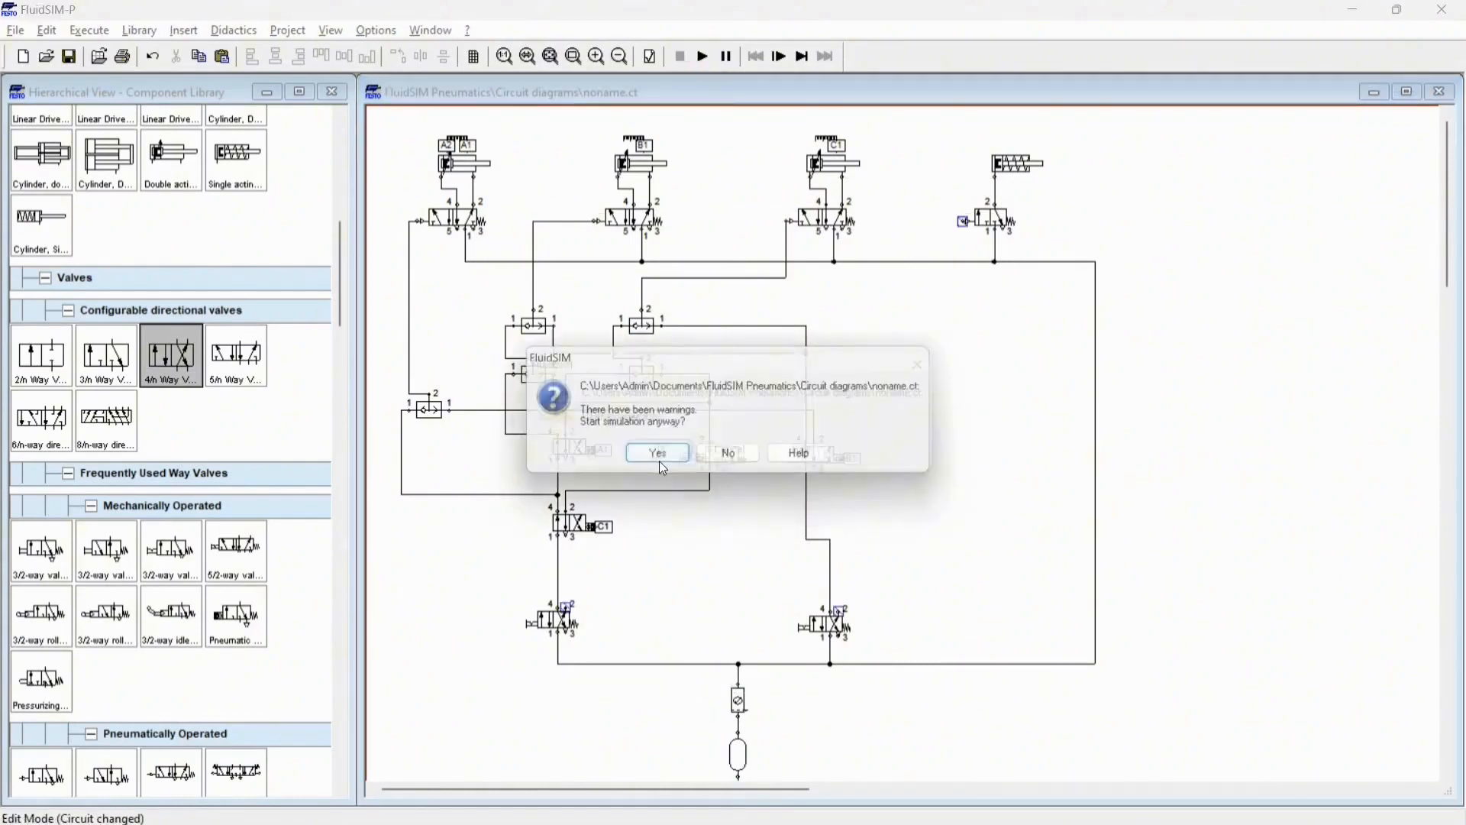
{"action": "left_click", "coordinate": [659, 458]}
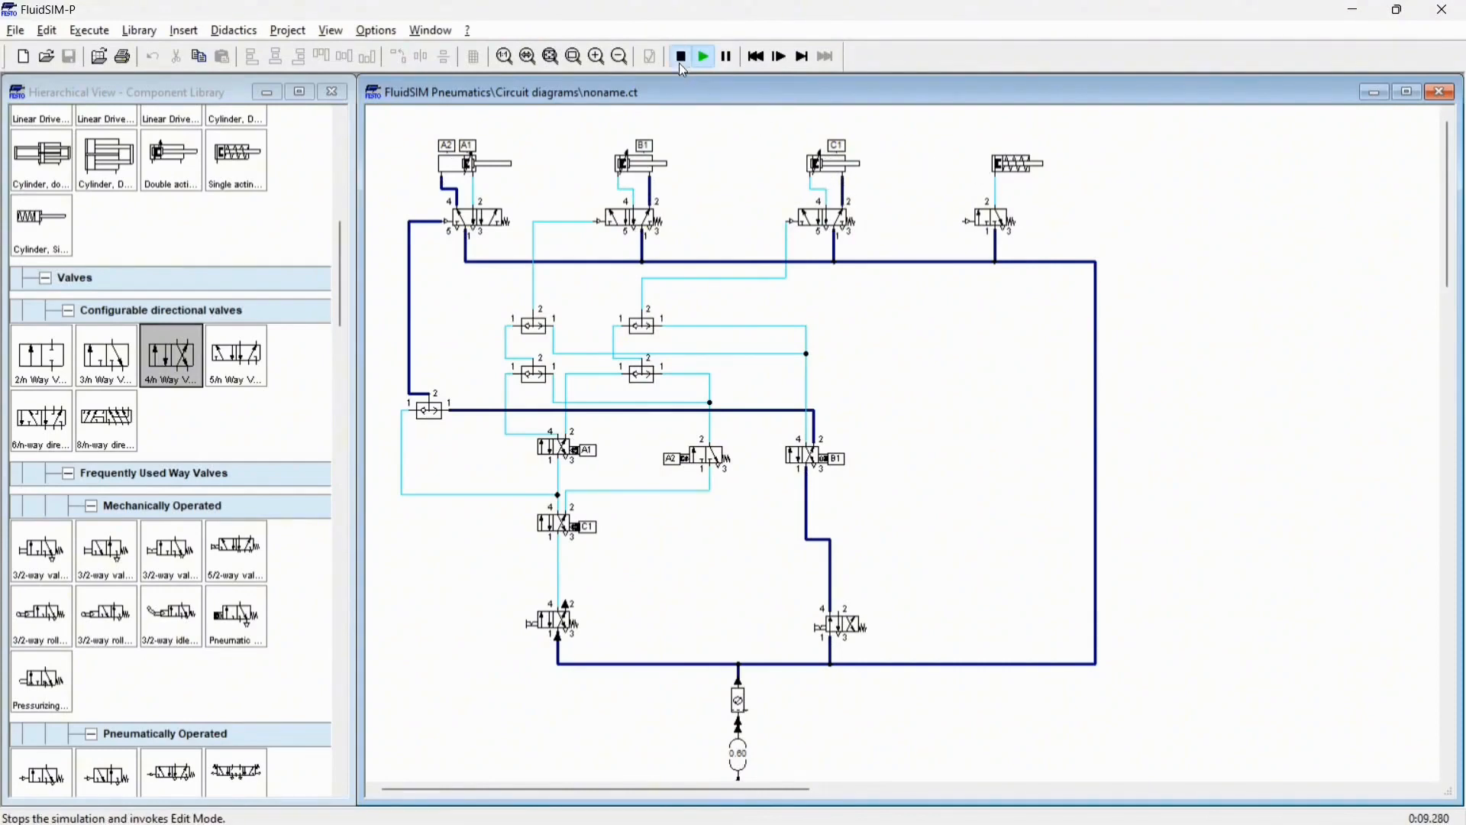
{"action": "left_click", "coordinate": [682, 57]}
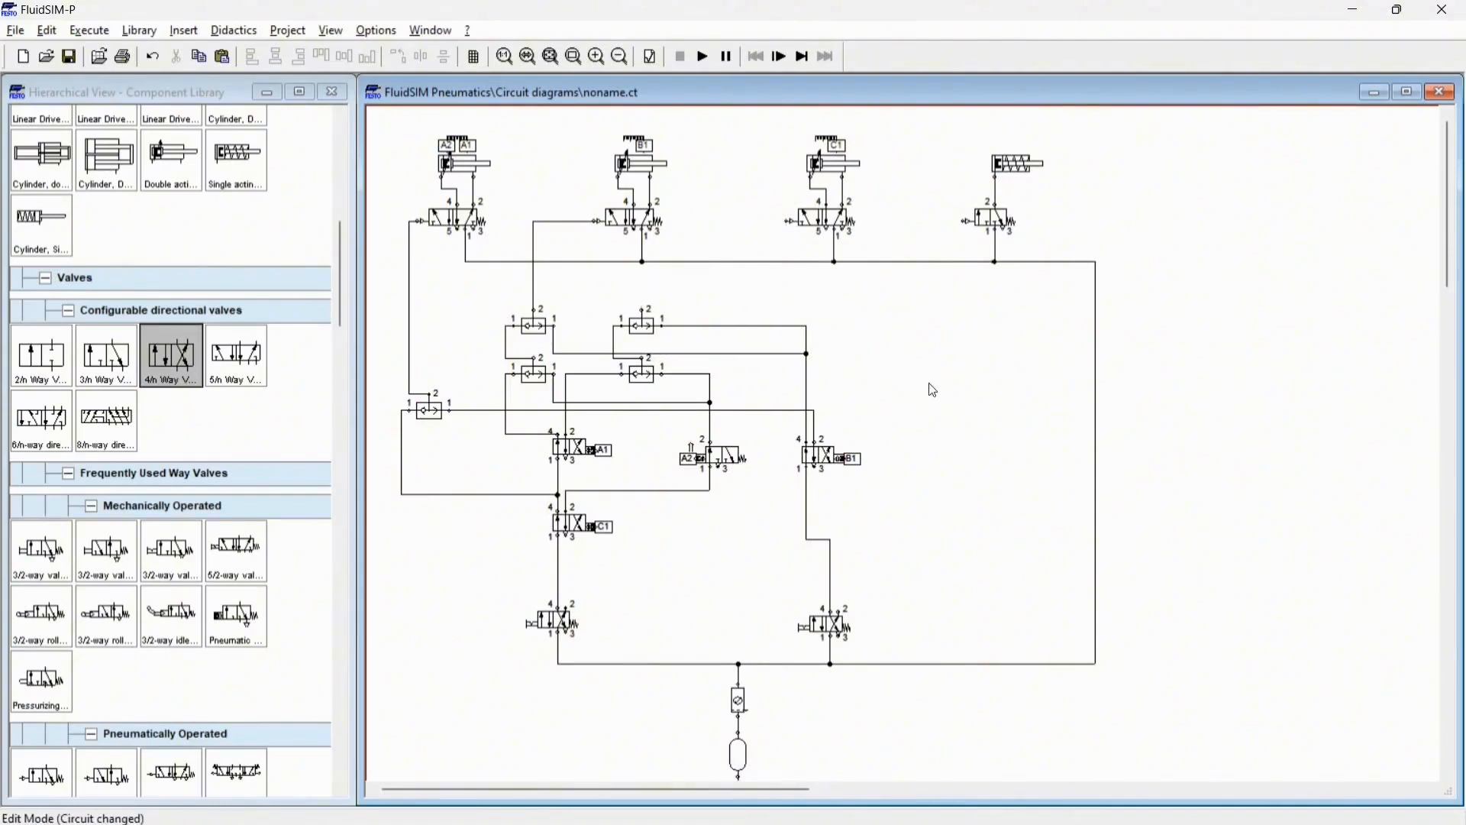
Step: Insert a shuttle valve into the third cylinder's pilot line, its outlet to the pilot and left inlet to the right-hand upper shuttle valve's outlet
{"action": "scroll", "coordinate": [199, 558], "scroll_direction": "down", "scroll_amount": 5}
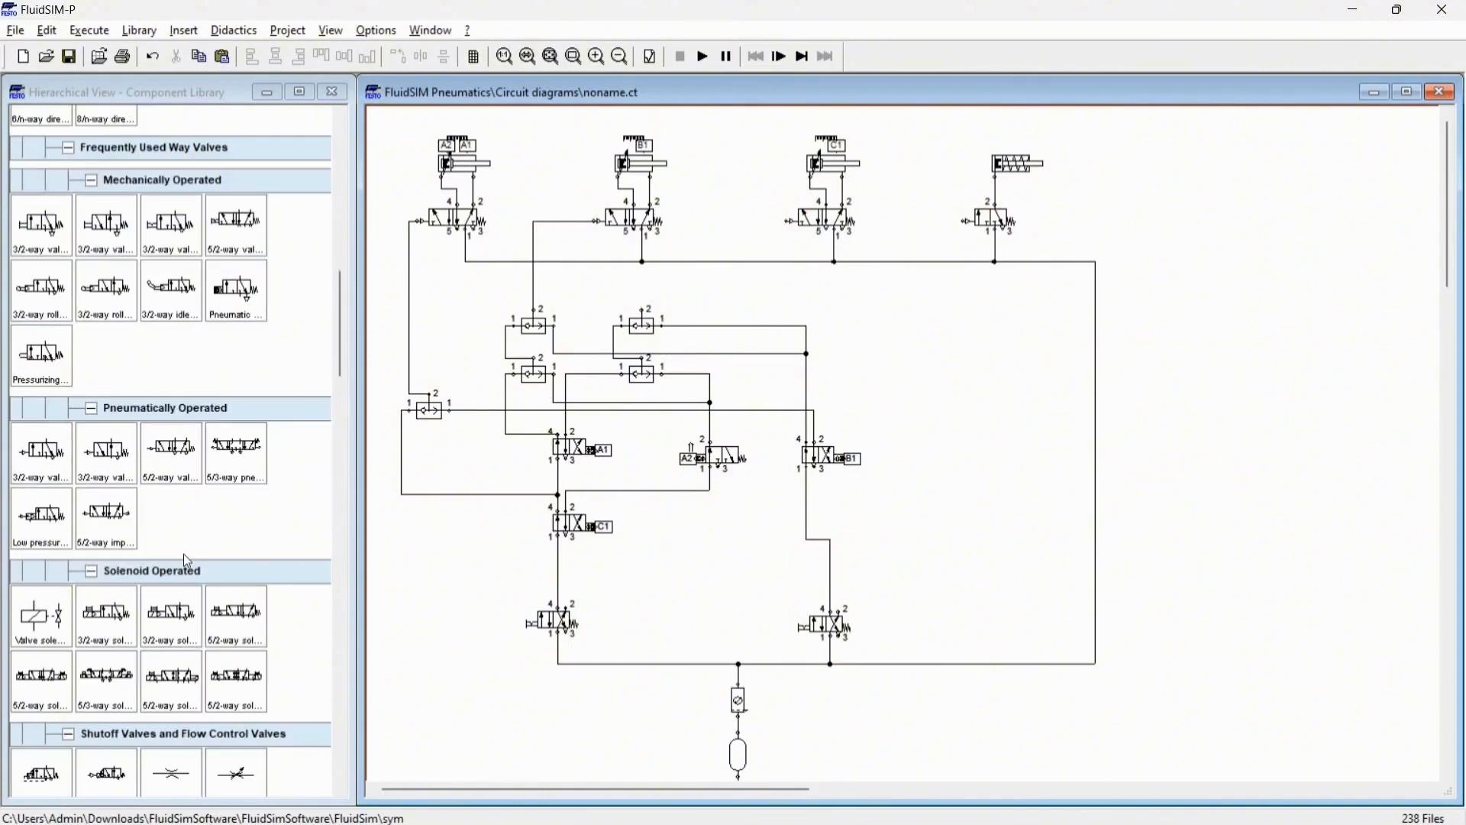
{"action": "scroll", "coordinate": [187, 559], "scroll_direction": "down", "scroll_amount": 6}
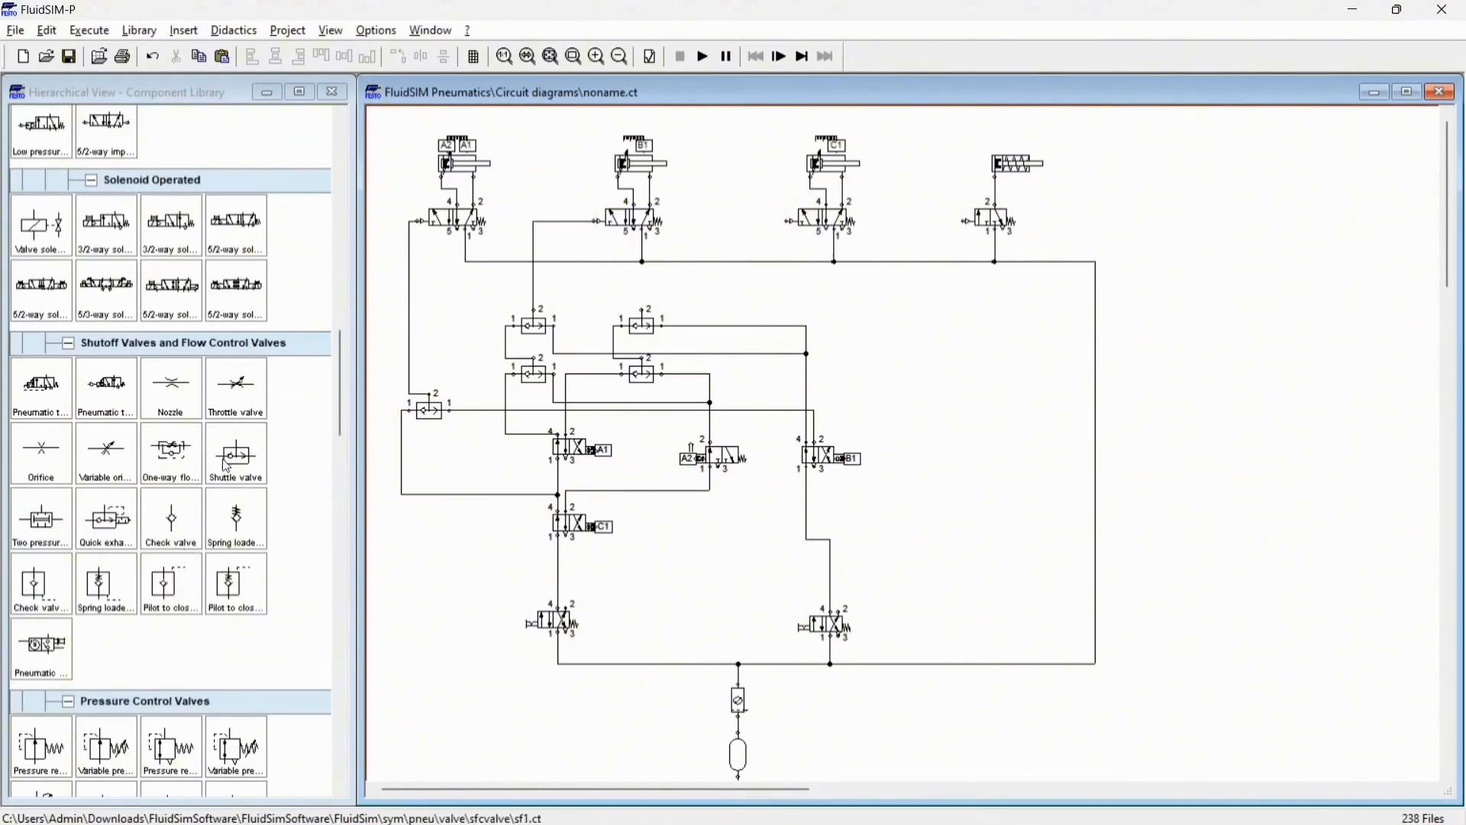
{"action": "left_click_drag", "start_coordinate": [237, 454], "coordinate": [737, 284]}
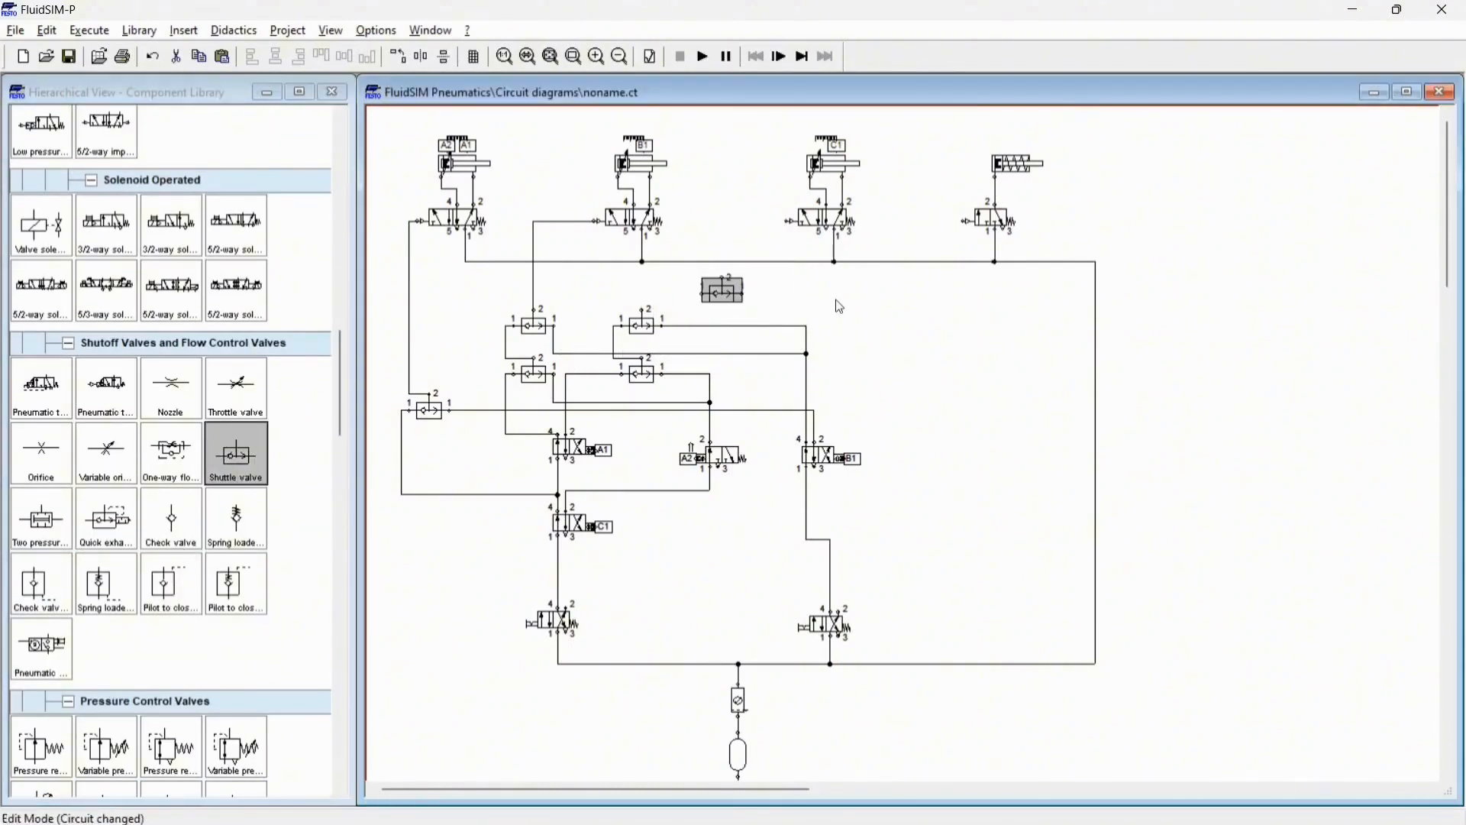
{"action": "left_click_drag", "start_coordinate": [644, 312], "coordinate": [703, 290]}
{"action": "left_click_drag", "start_coordinate": [786, 233], "coordinate": [723, 279]}
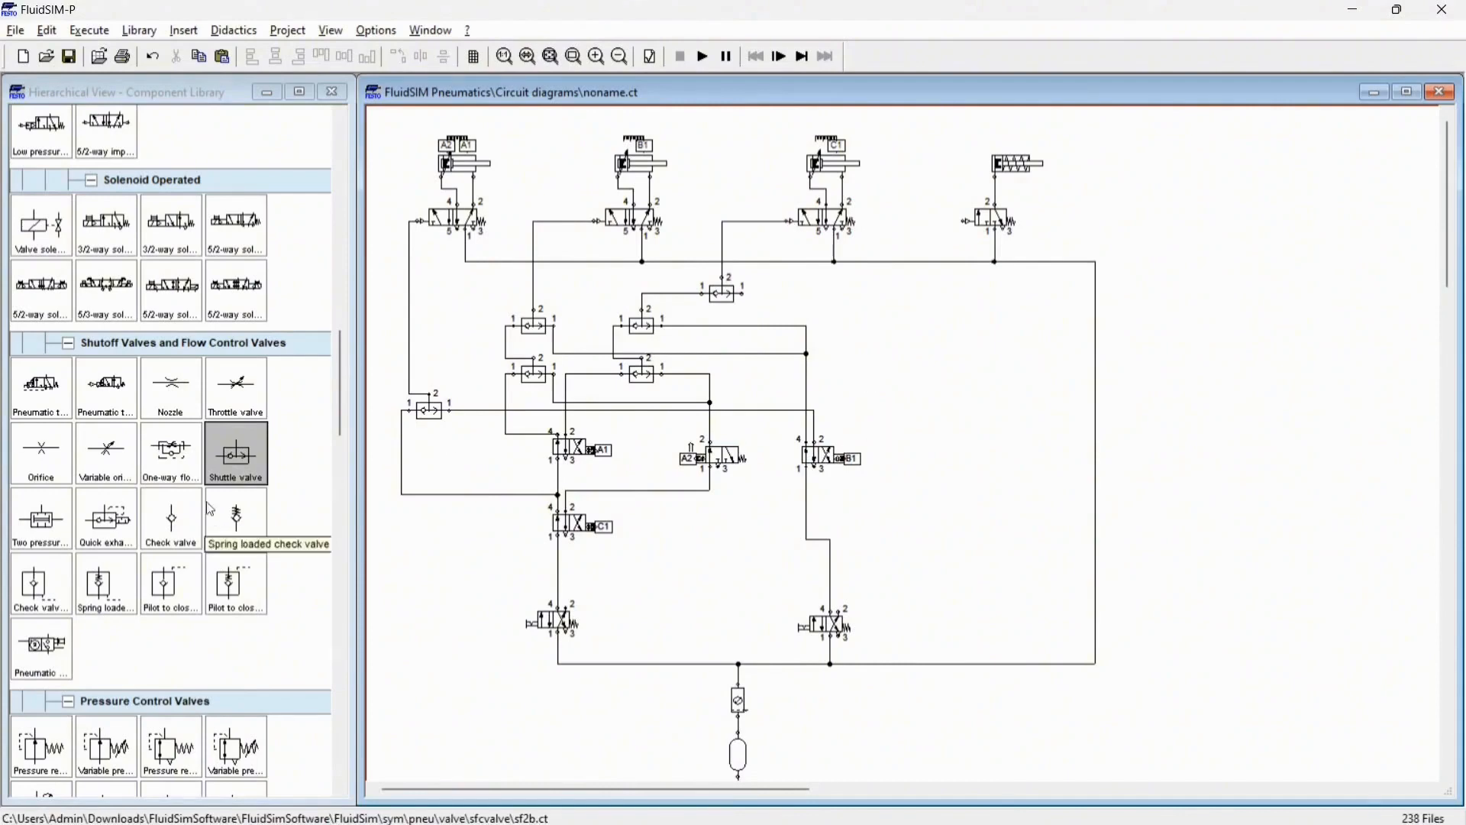
Step: Insert a 3/n way valve above and to the right of the B1 valve and set its first position as the initial position
{"action": "scroll", "coordinate": [211, 511], "scroll_direction": "down", "scroll_amount": 3}
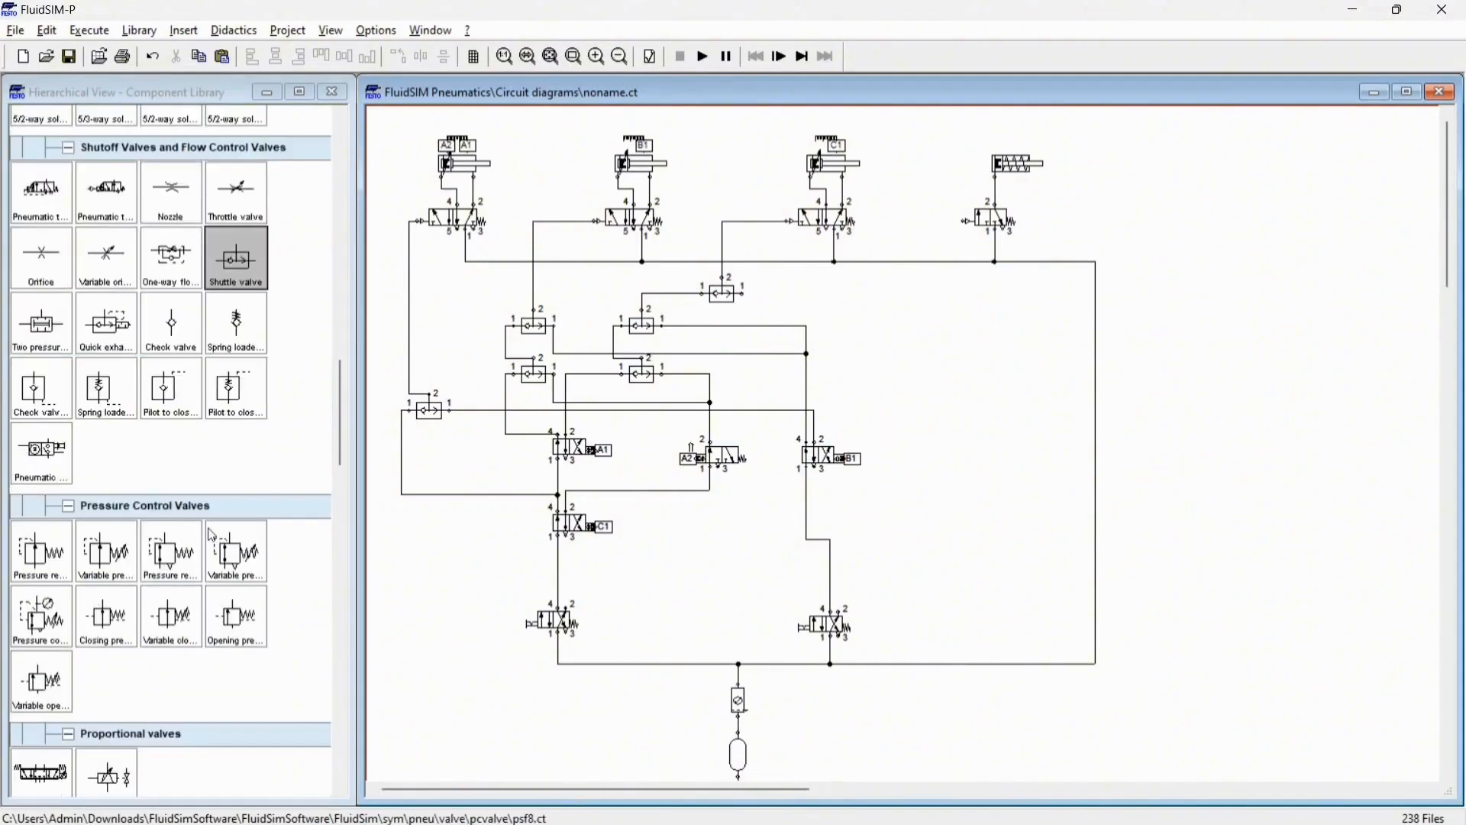
{"action": "scroll", "coordinate": [212, 535], "scroll_direction": "up", "scroll_amount": 2}
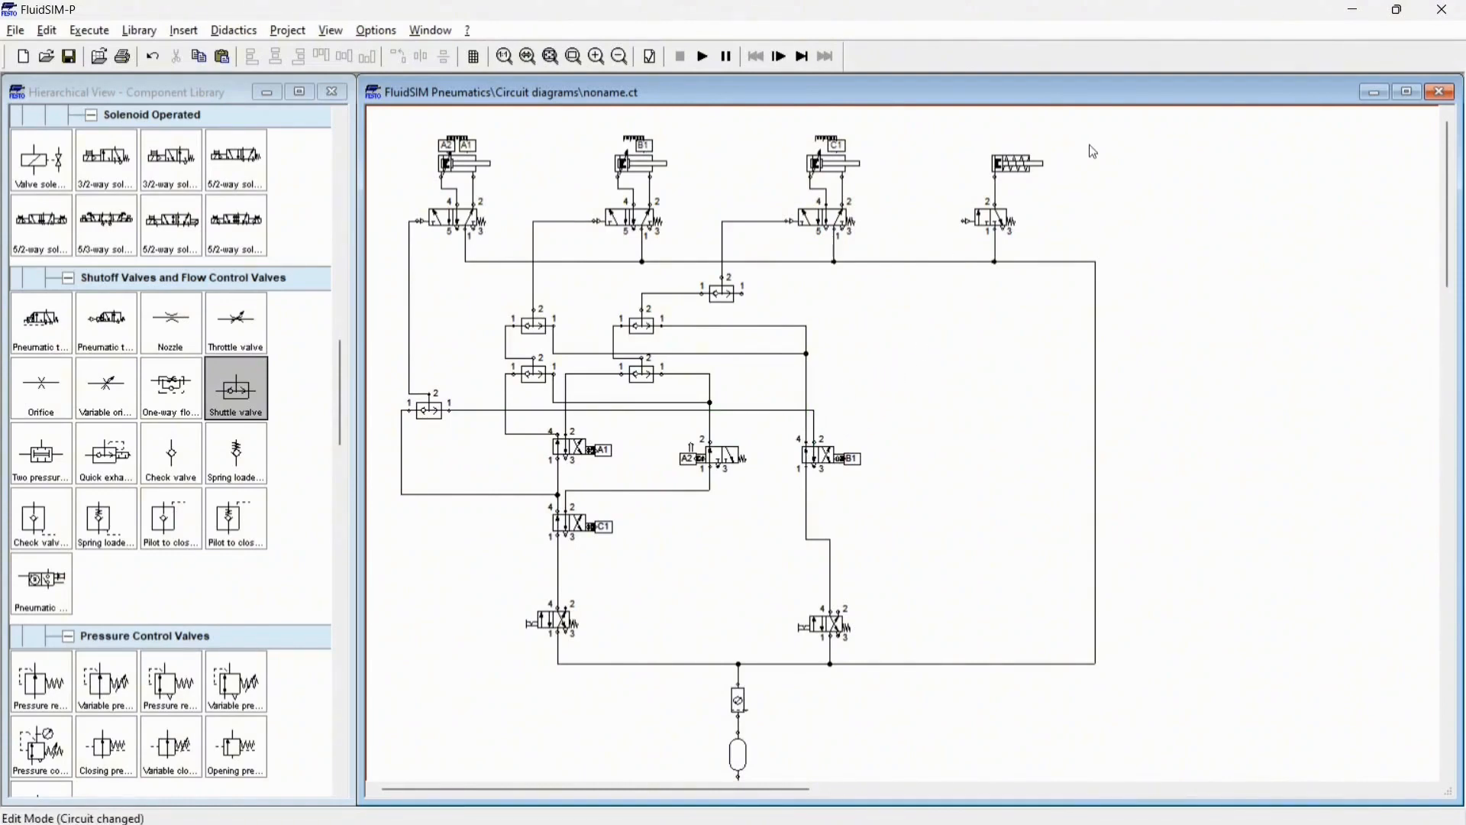
{"action": "scroll", "coordinate": [204, 625], "scroll_direction": "up", "scroll_amount": 3}
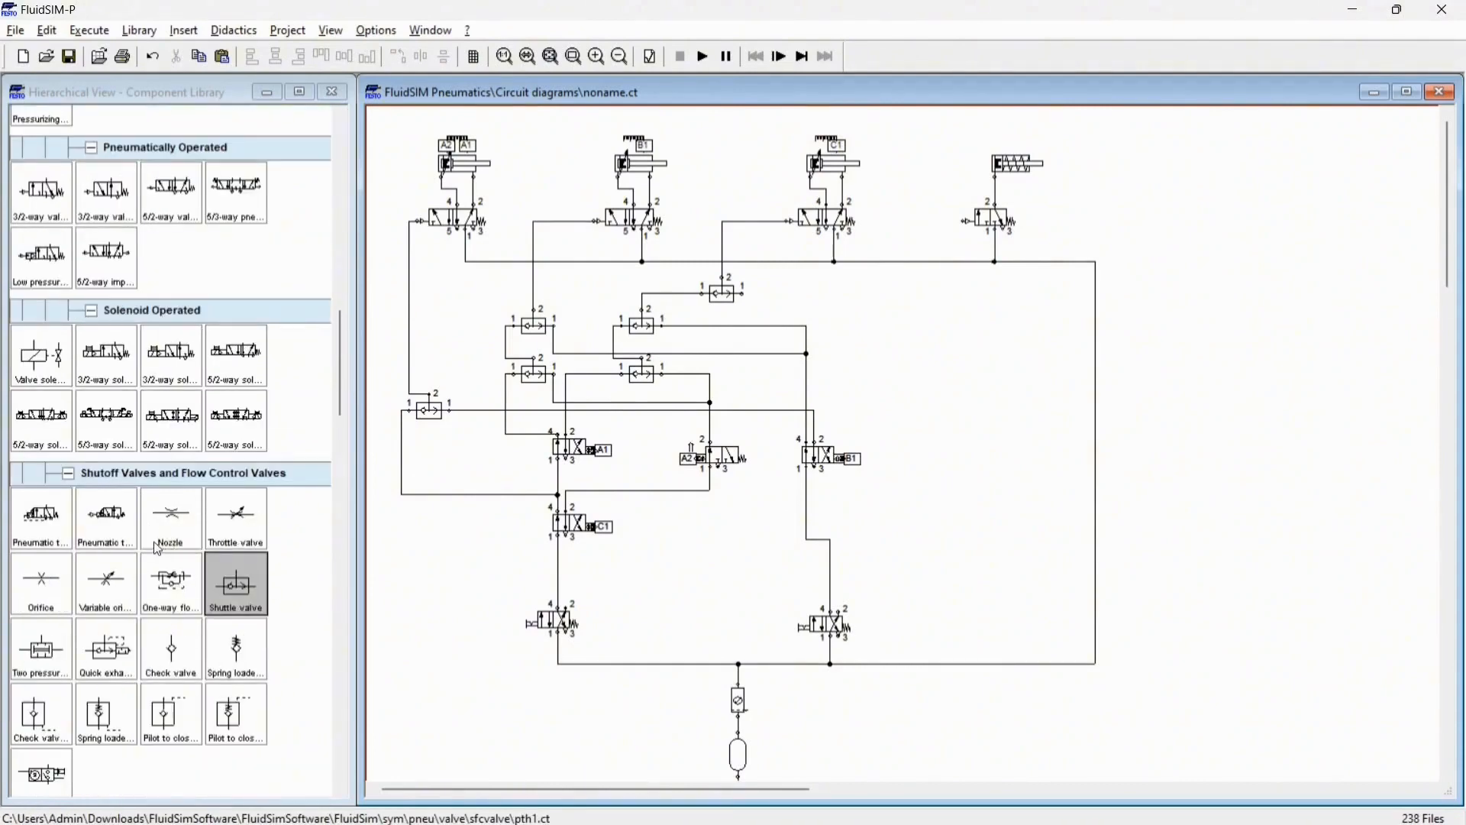
{"action": "scroll", "coordinate": [153, 543], "scroll_direction": "up", "scroll_amount": 10}
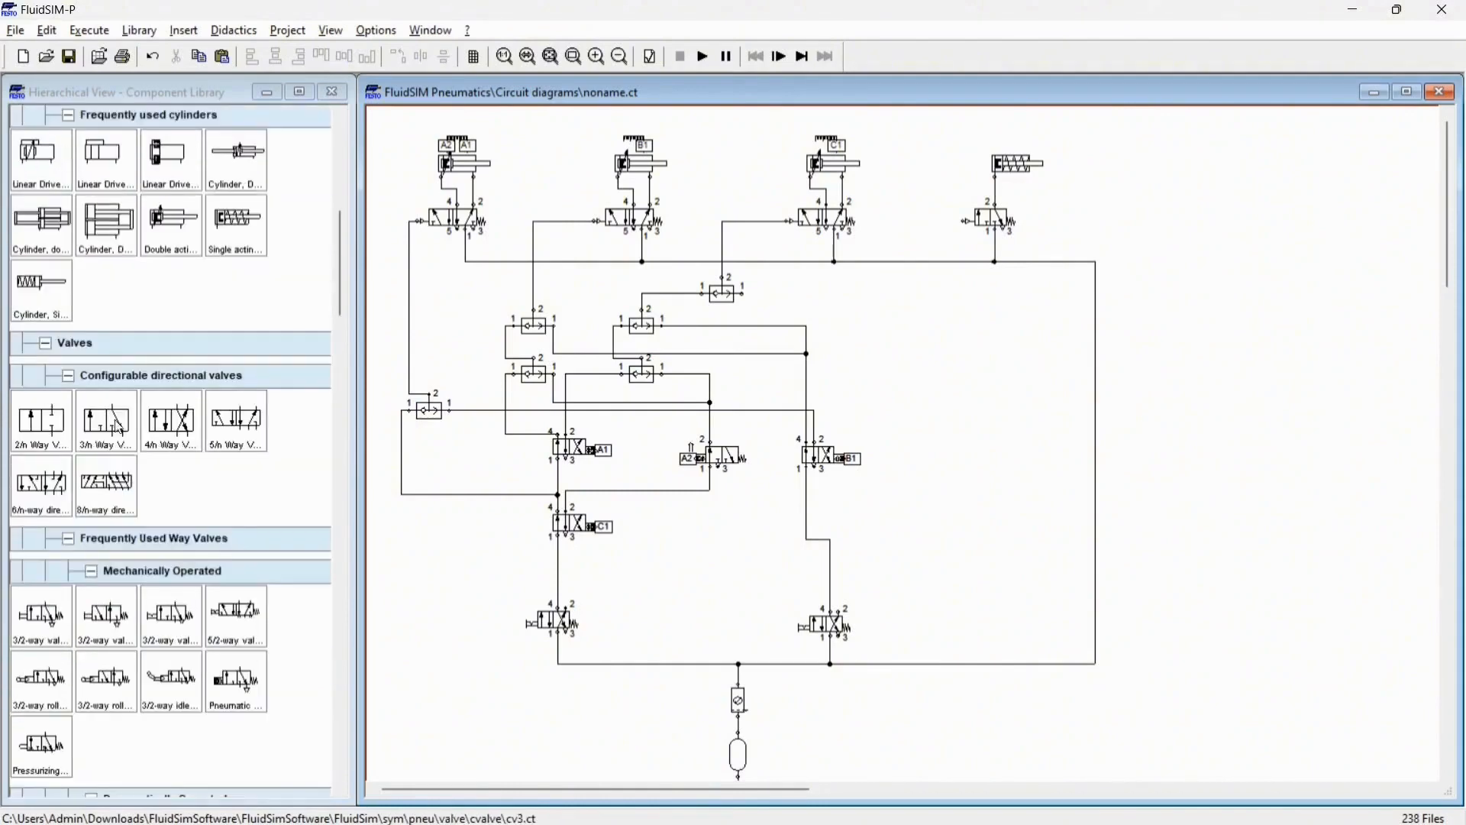
{"action": "left_click_drag", "start_coordinate": [118, 429], "coordinate": [890, 360]}
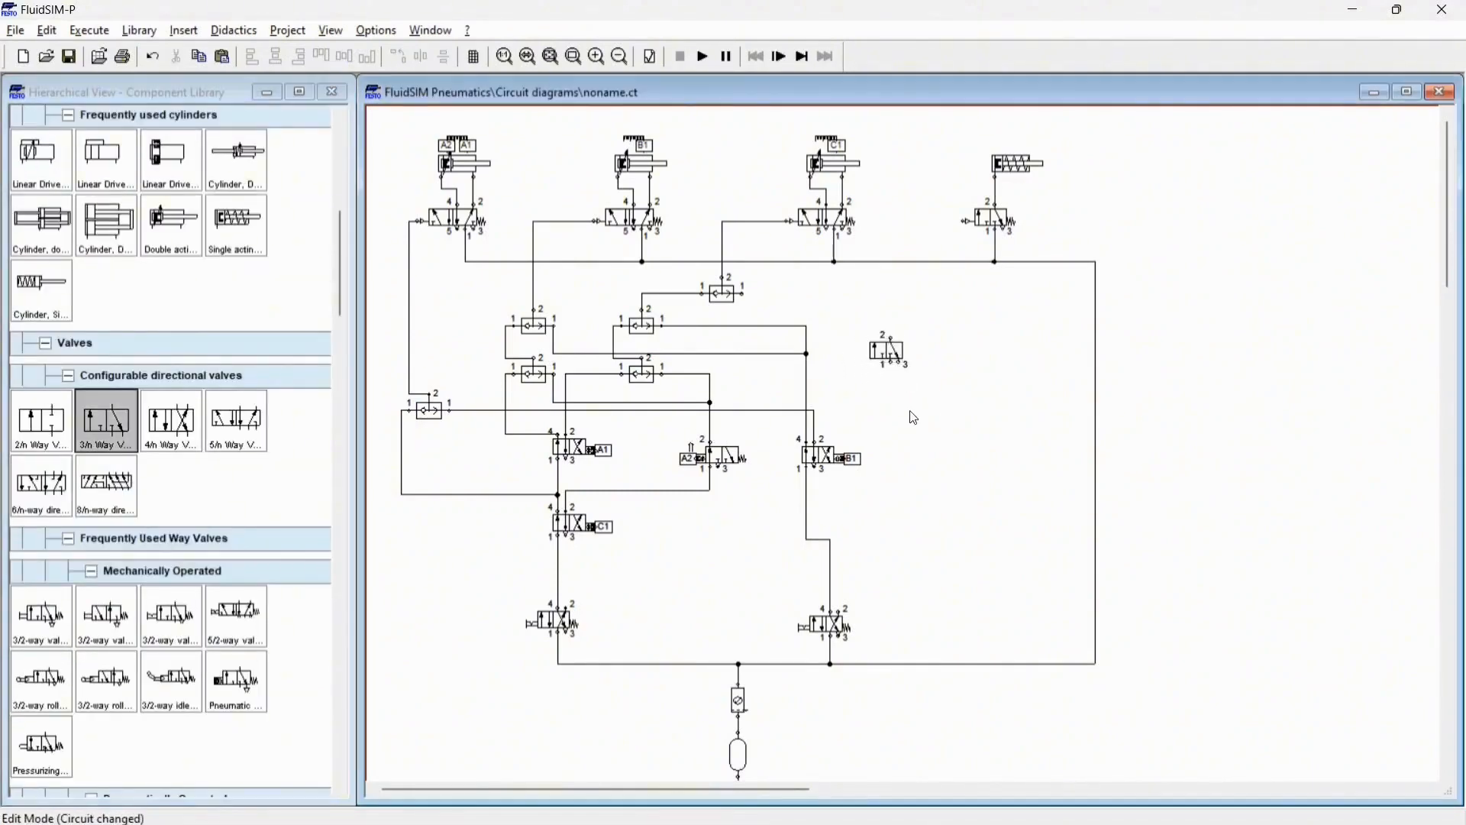
{"action": "double_click", "coordinate": [884, 355]}
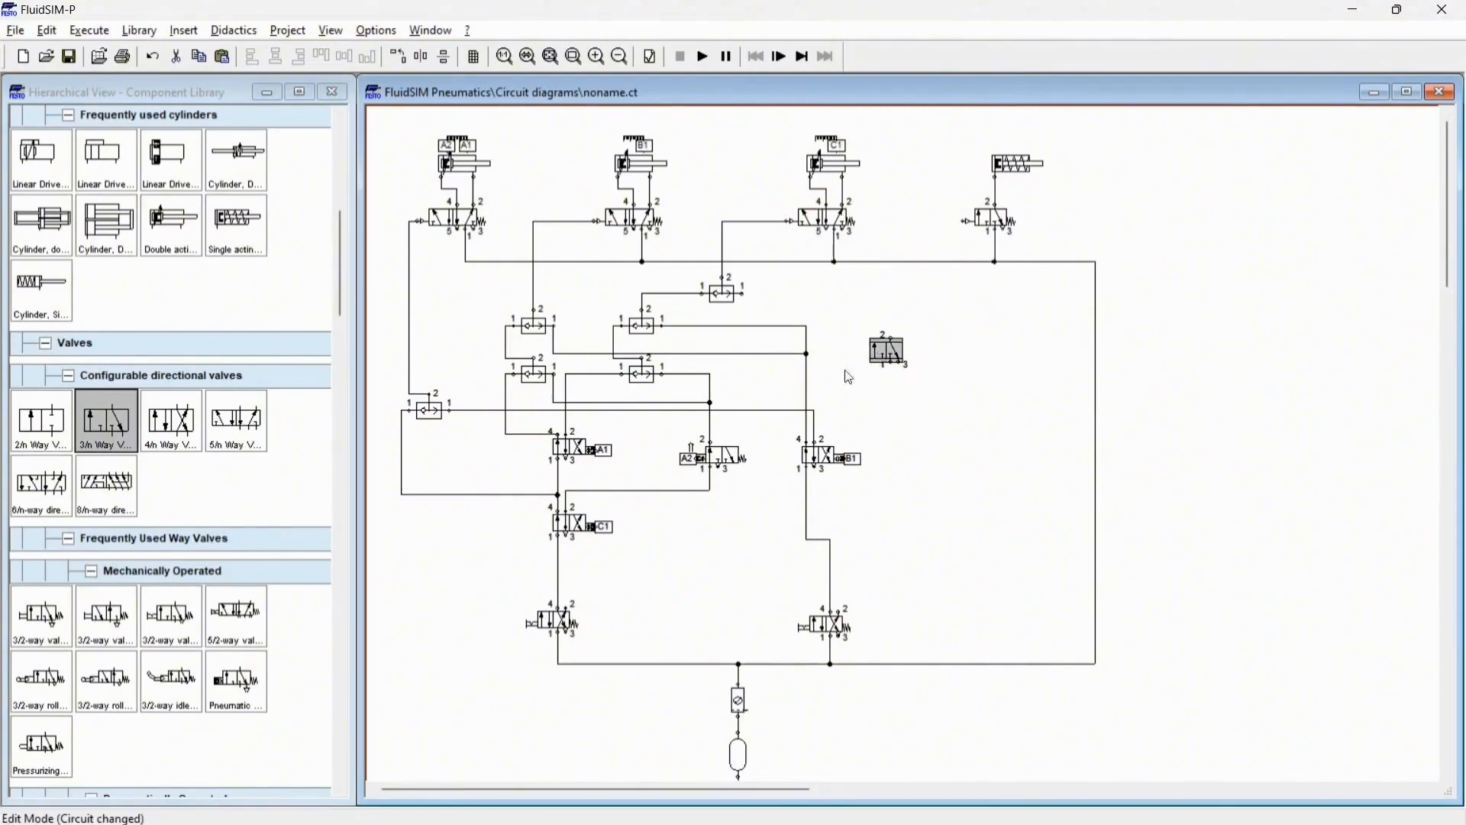
{"action": "left_click", "coordinate": [651, 423]}
{"action": "left_click", "coordinate": [835, 640]}
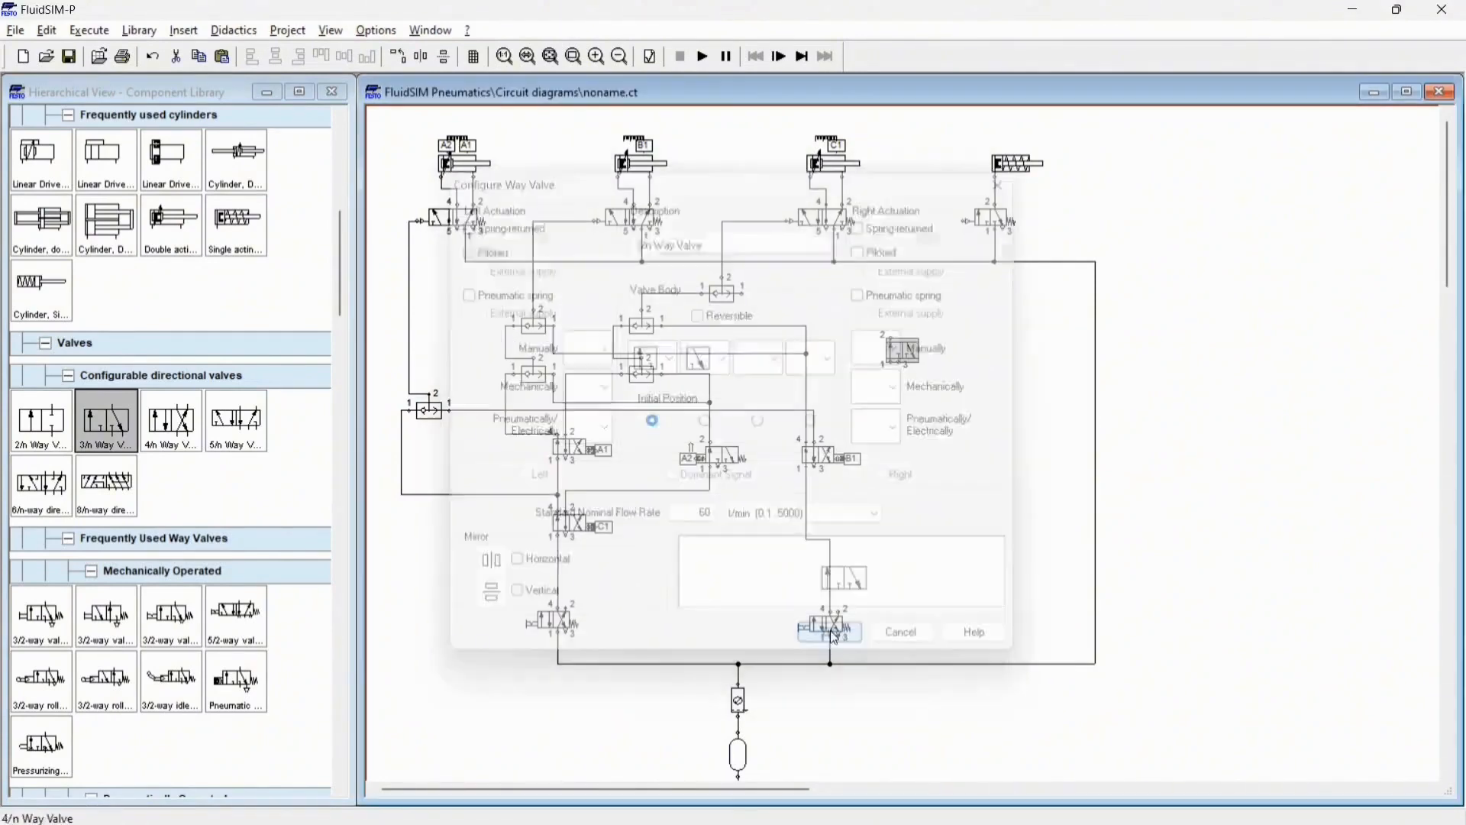
Step: Shift the 3/n way valve down slightly and connect its port 2 to the right inlet of the third cylinder's new shuttle valve
{"action": "left_click_drag", "start_coordinate": [898, 362], "coordinate": [898, 390]}
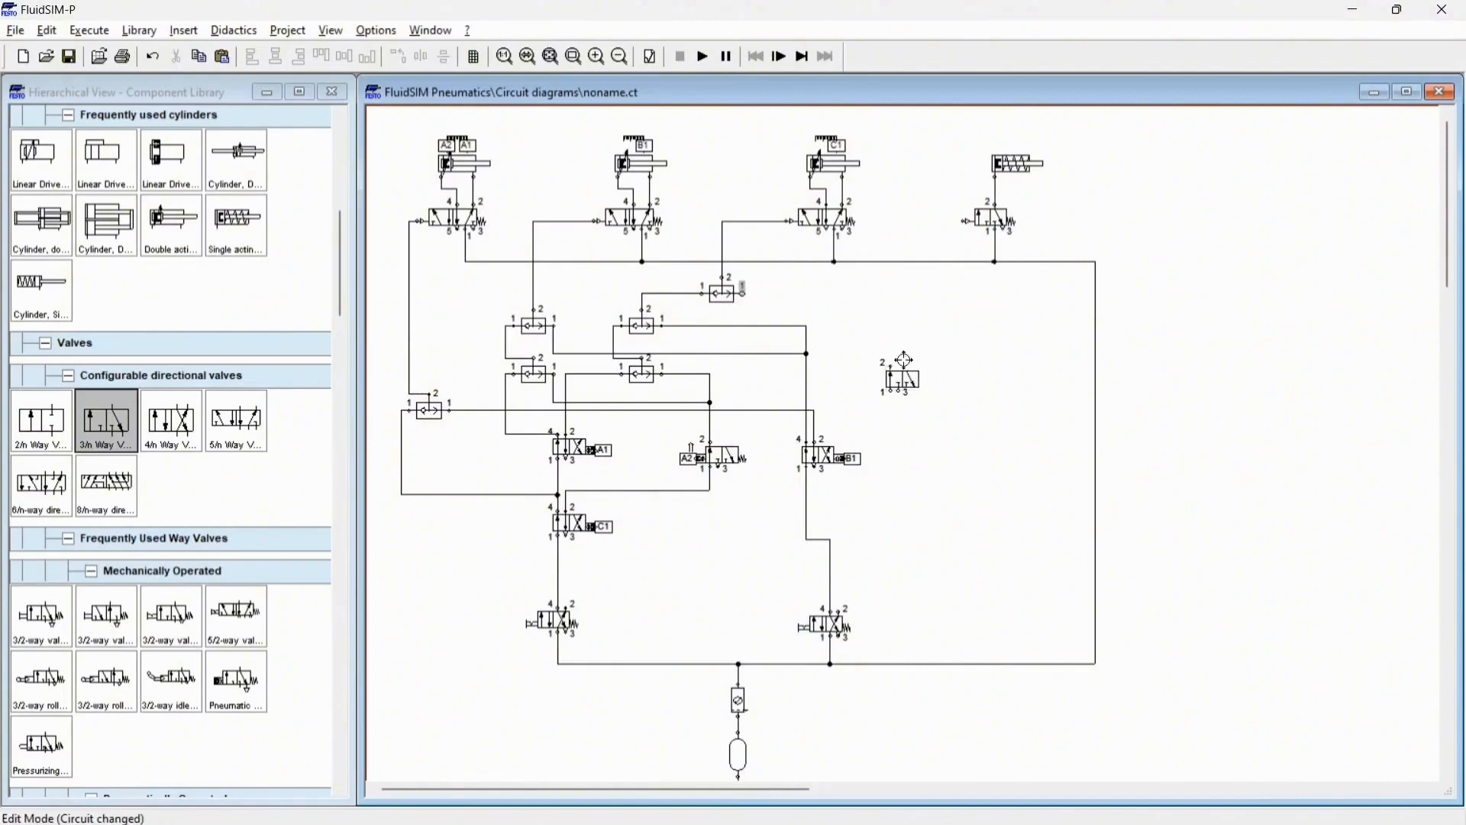
{"action": "left_click_drag", "start_coordinate": [744, 291], "coordinate": [890, 366]}
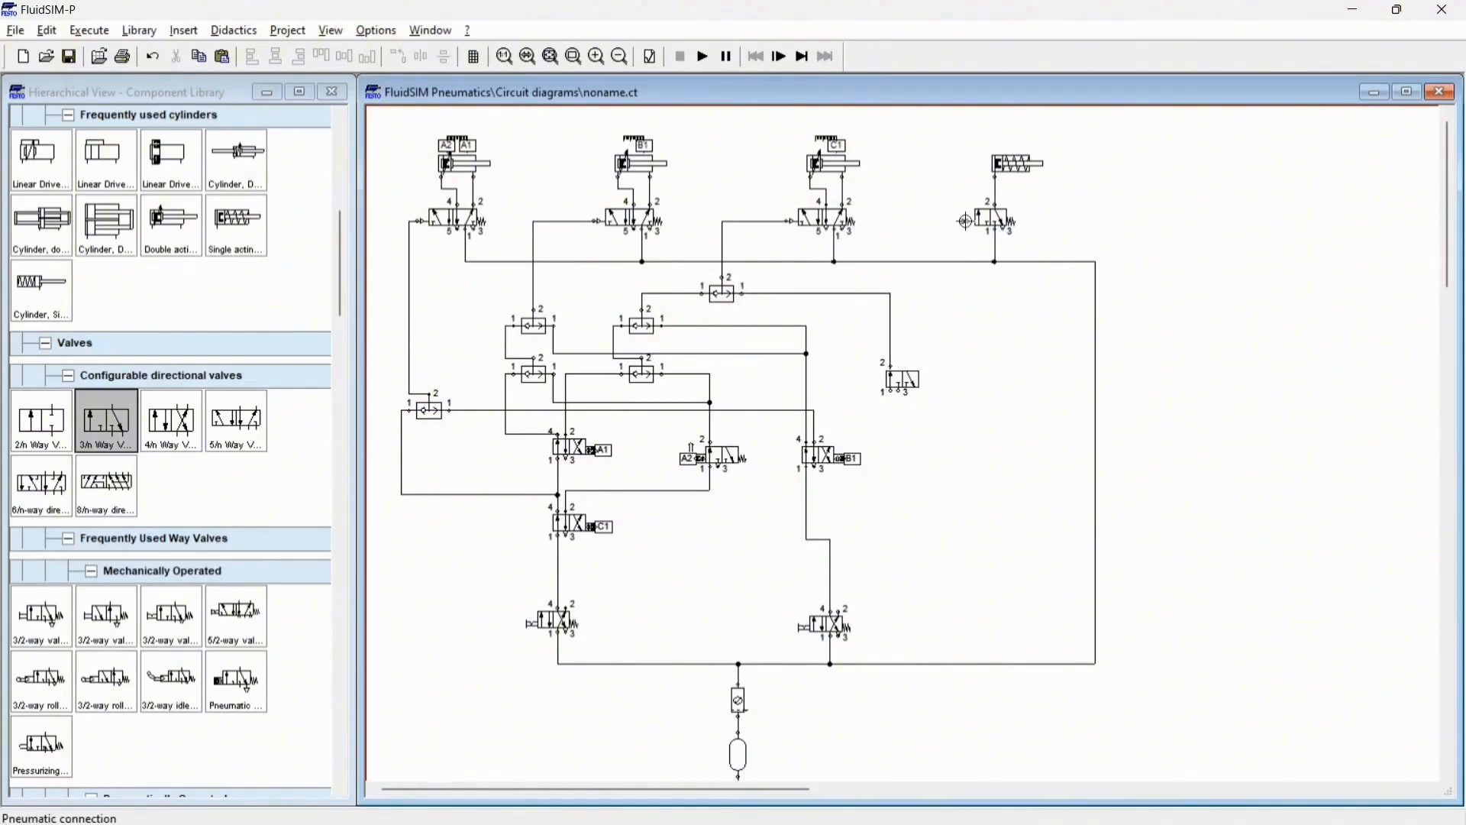
Step: Connect the fourth cylinder's valve pilot to the line running from port 2 of the new 3/n way valve
{"action": "left_click_drag", "start_coordinate": [966, 222], "coordinate": [892, 294]}
{"action": "double_click", "coordinate": [901, 380]}
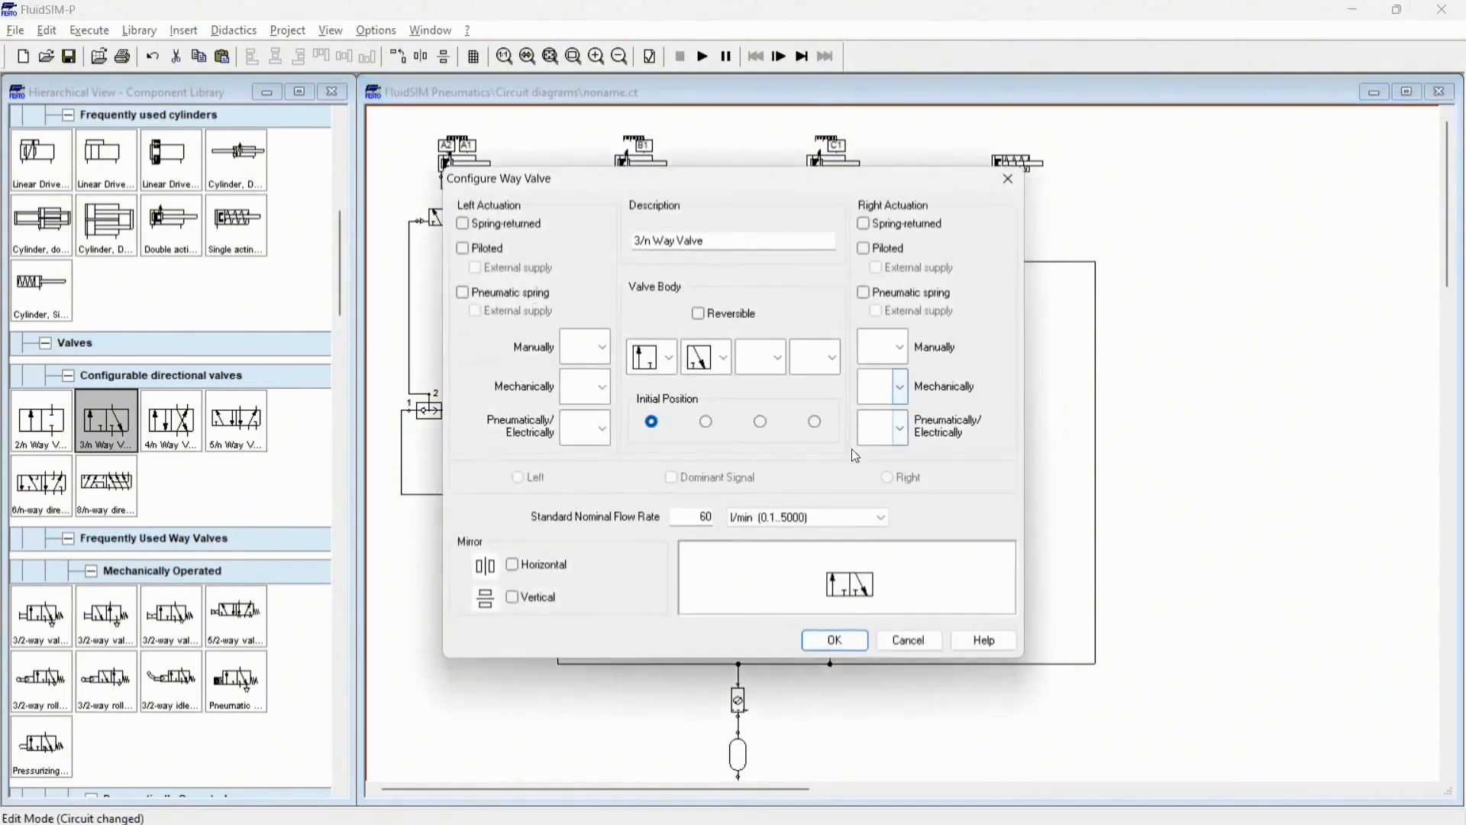
{"action": "left_click", "coordinate": [1008, 179]}
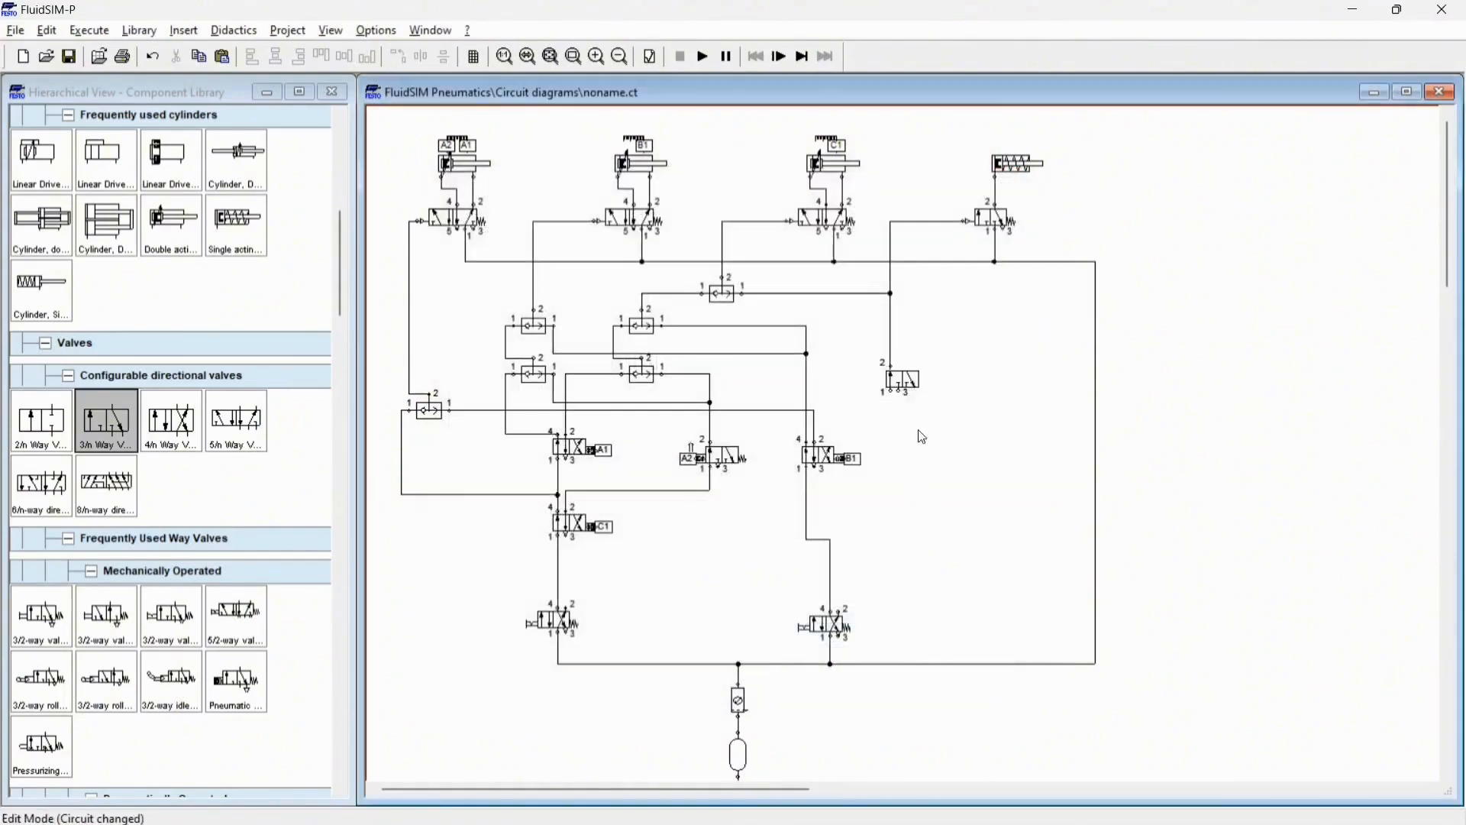
Step: Fit an exhaust terminator to port 3 of the new 3/n way valve and connect its port 1 to the B1 valve's outlet line
{"action": "double_click", "coordinate": [898, 392]}
{"action": "left_click", "coordinate": [748, 468]}
{"action": "left_click", "coordinate": [733, 562]}
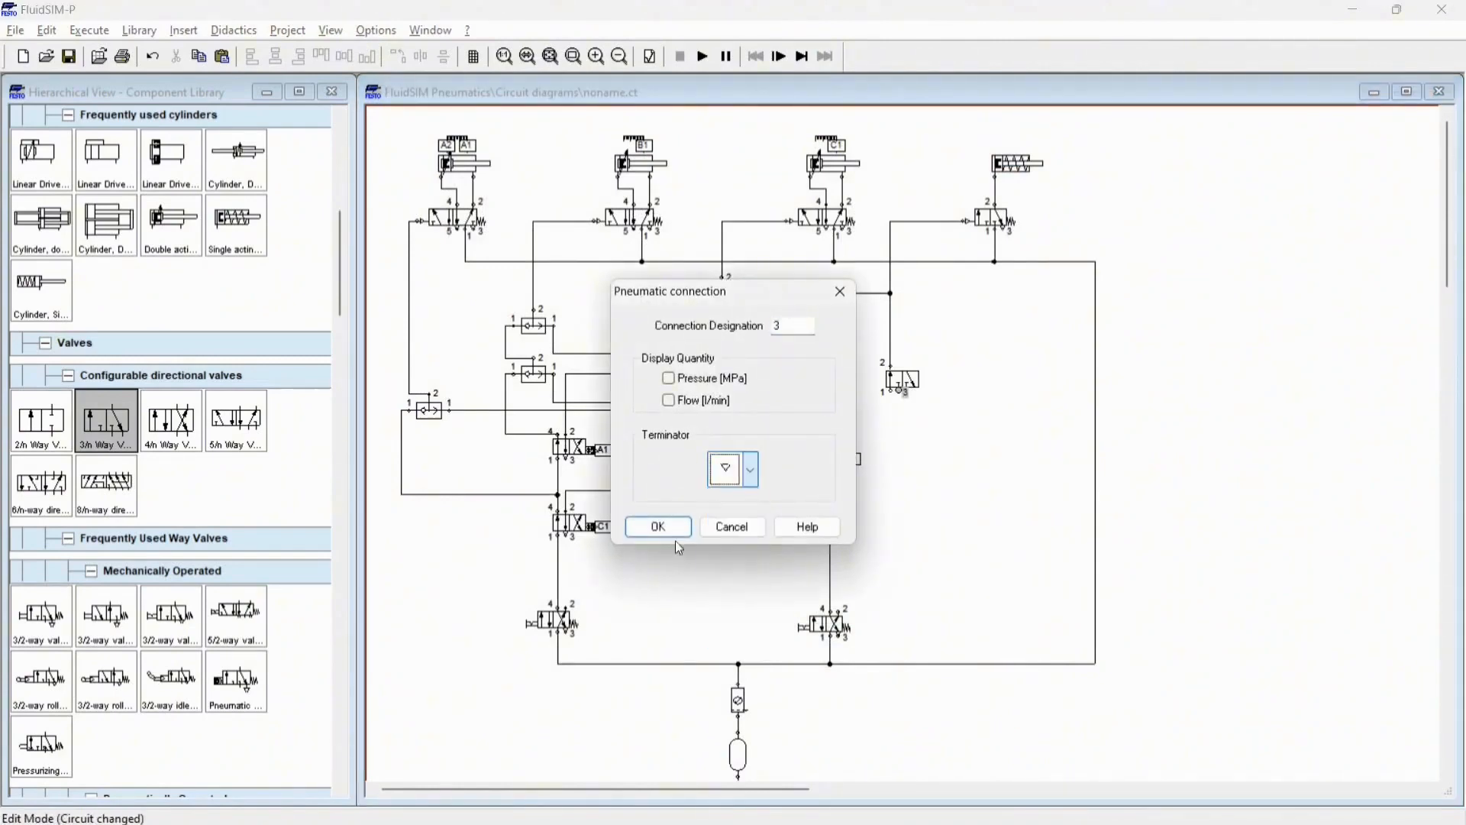
{"action": "left_click", "coordinate": [659, 520]}
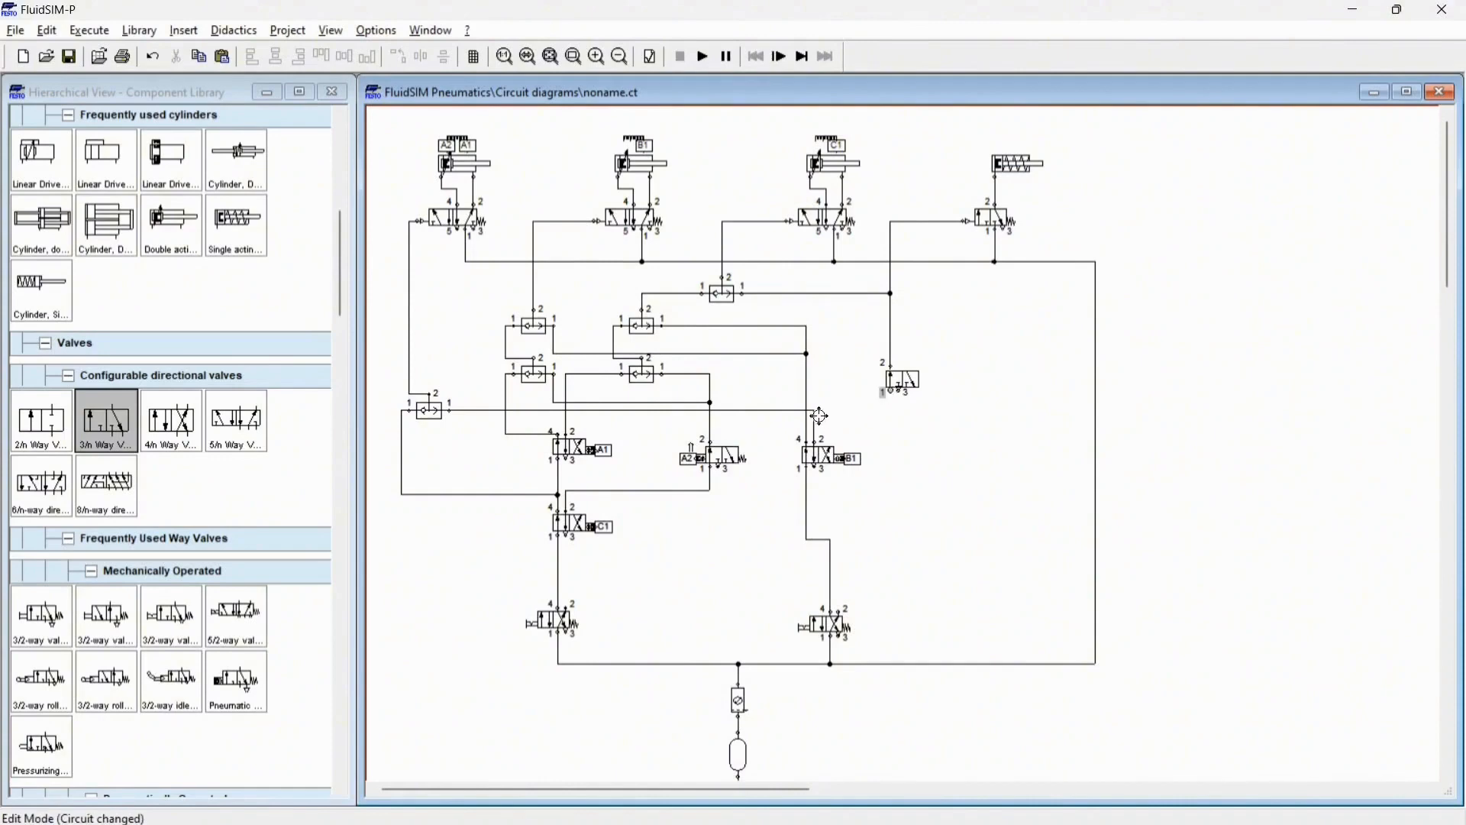
{"action": "left_click_drag", "start_coordinate": [820, 417], "coordinate": [885, 393]}
{"action": "mouse_move", "coordinate": [461, 181]}
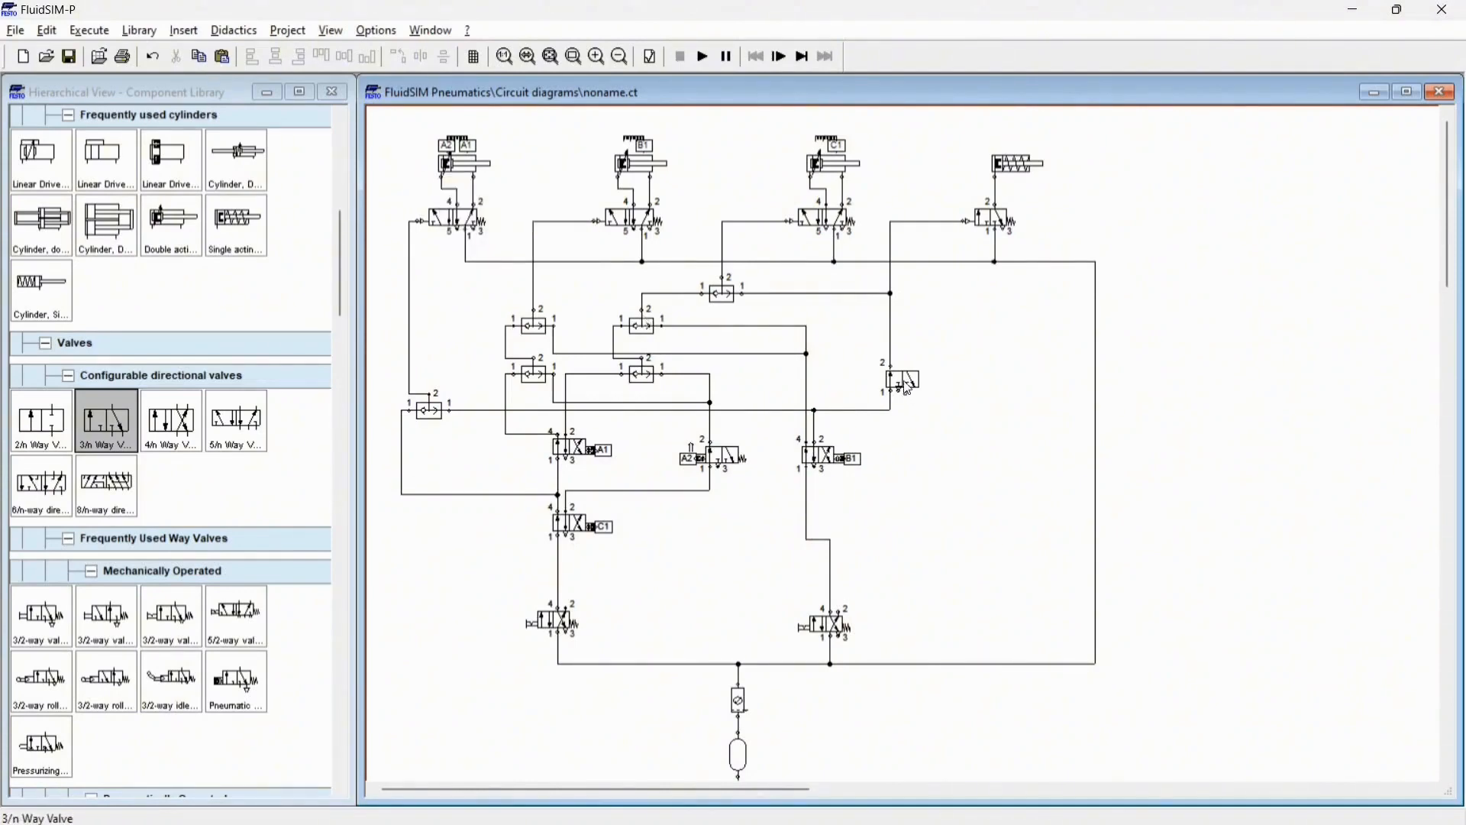
{"action": "mouse_move", "coordinate": [906, 388]}
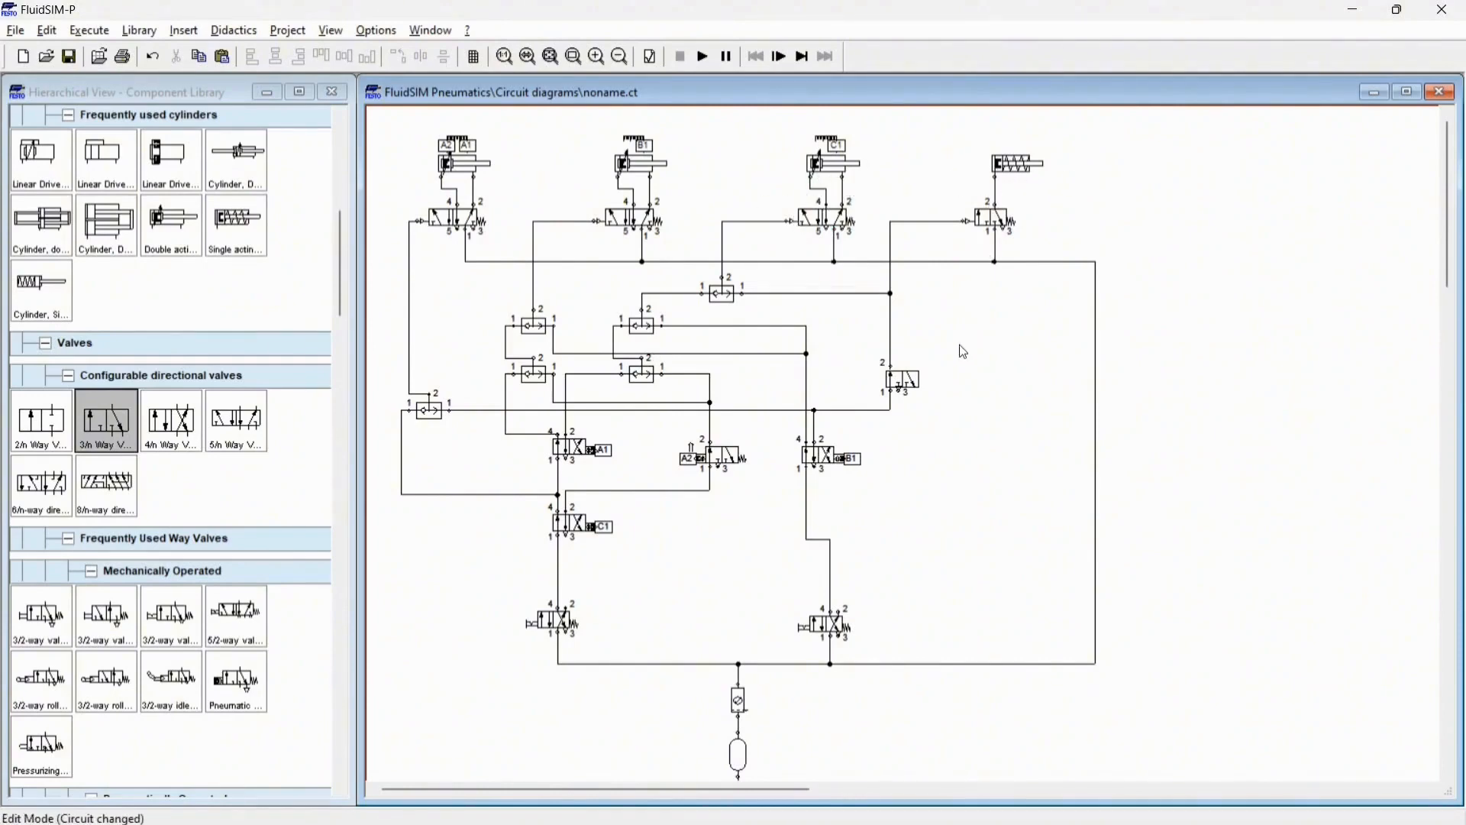
Step: Set the new 3/n way valve's second position as the initial position and give it a mechanical left actuation
{"action": "double_click", "coordinate": [910, 384]}
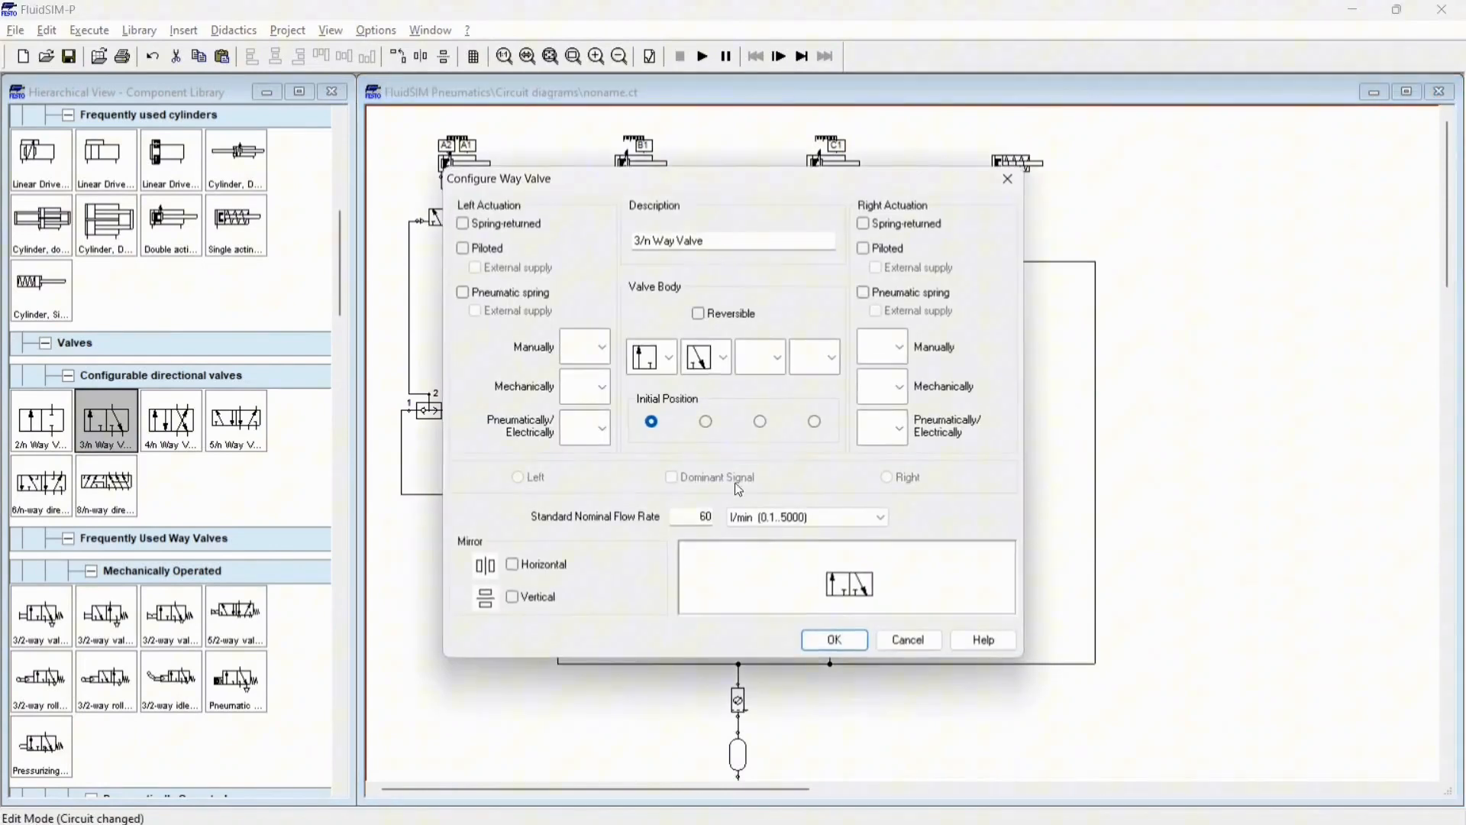
{"action": "left_click", "coordinate": [855, 642]}
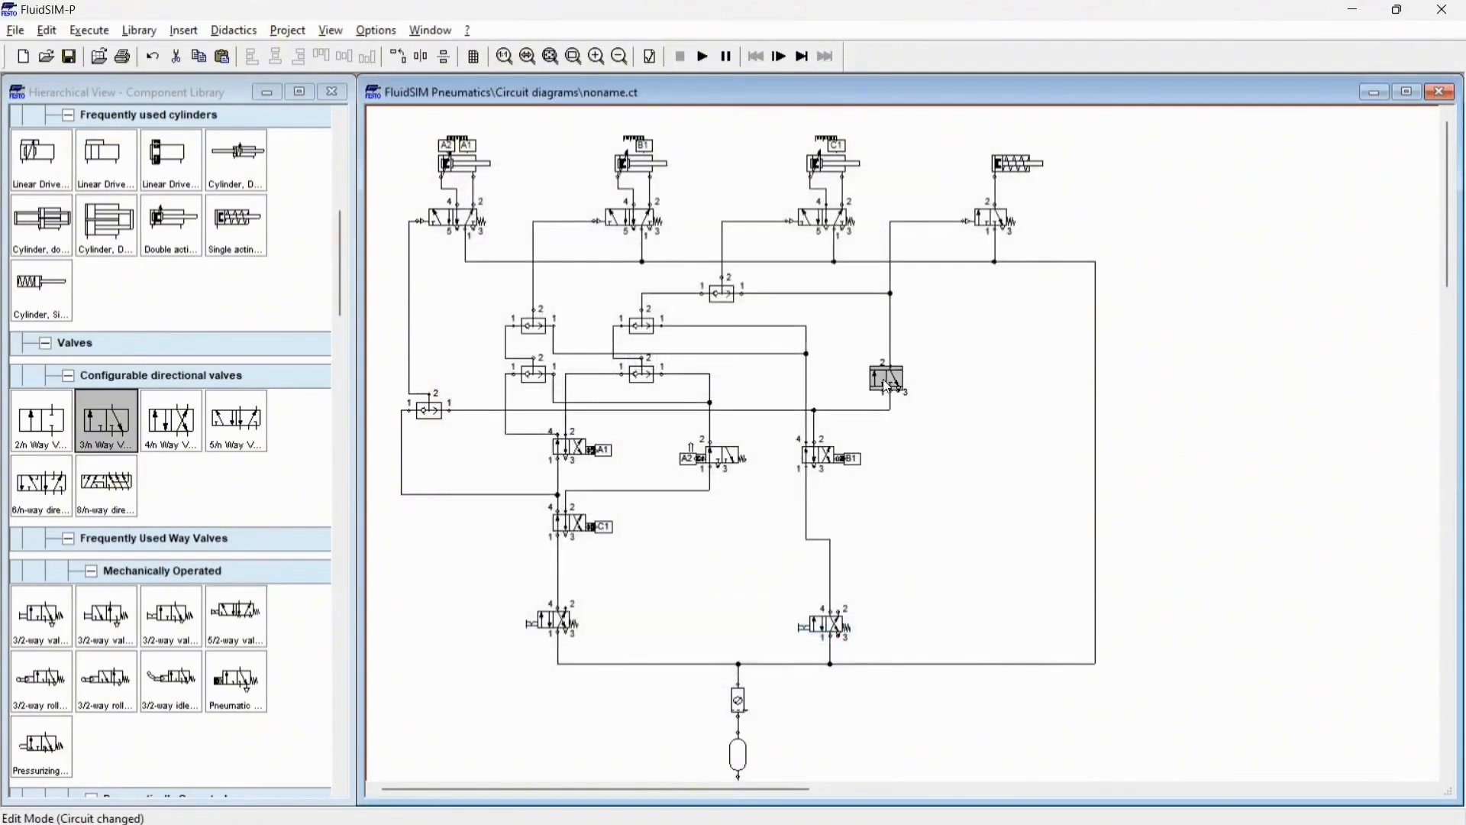
{"action": "double_click", "coordinate": [888, 384]}
{"action": "left_click", "coordinate": [602, 387]}
{"action": "left_click", "coordinate": [615, 603]}
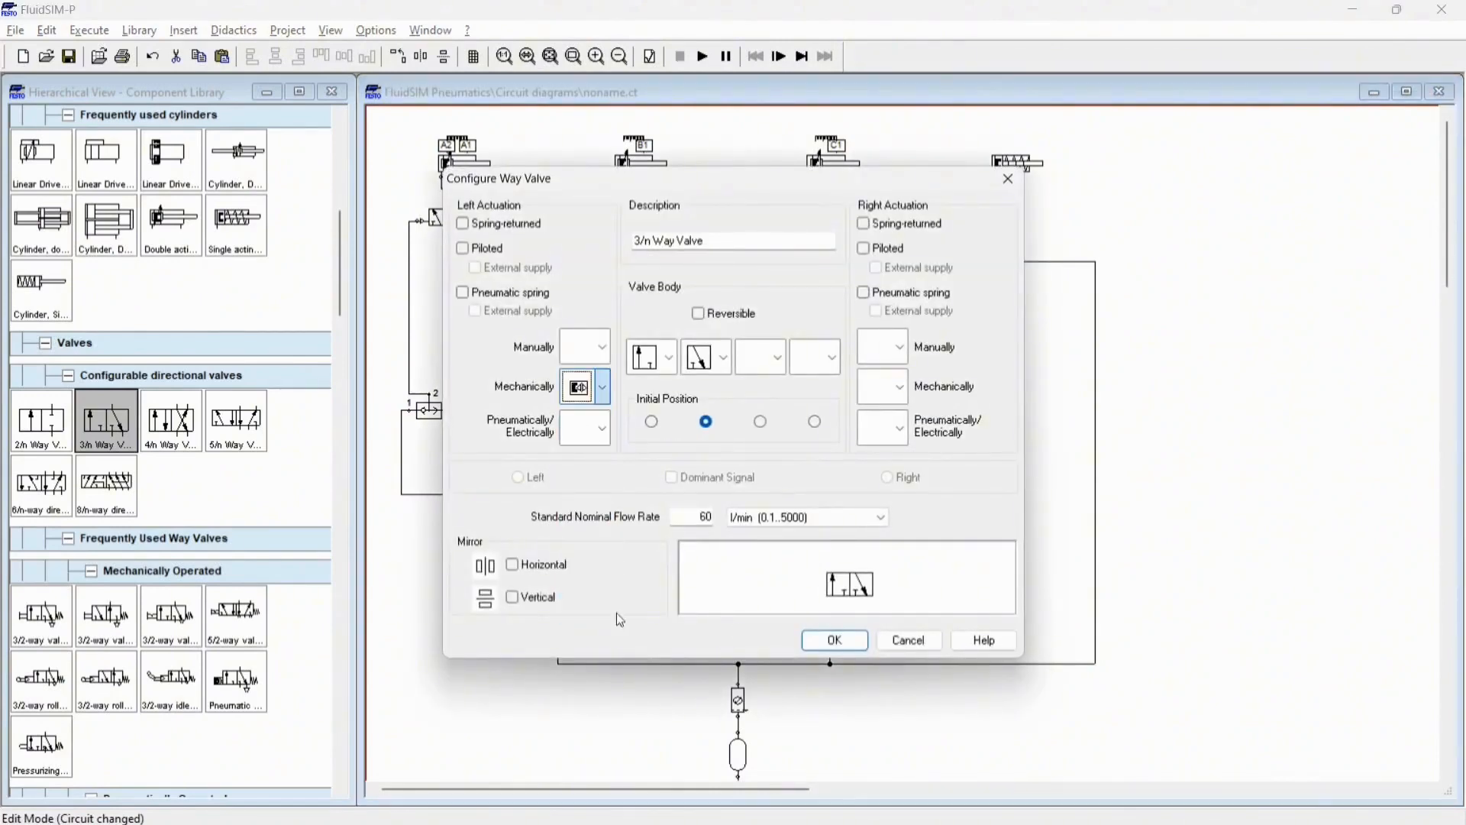
{"action": "left_click", "coordinate": [835, 640]}
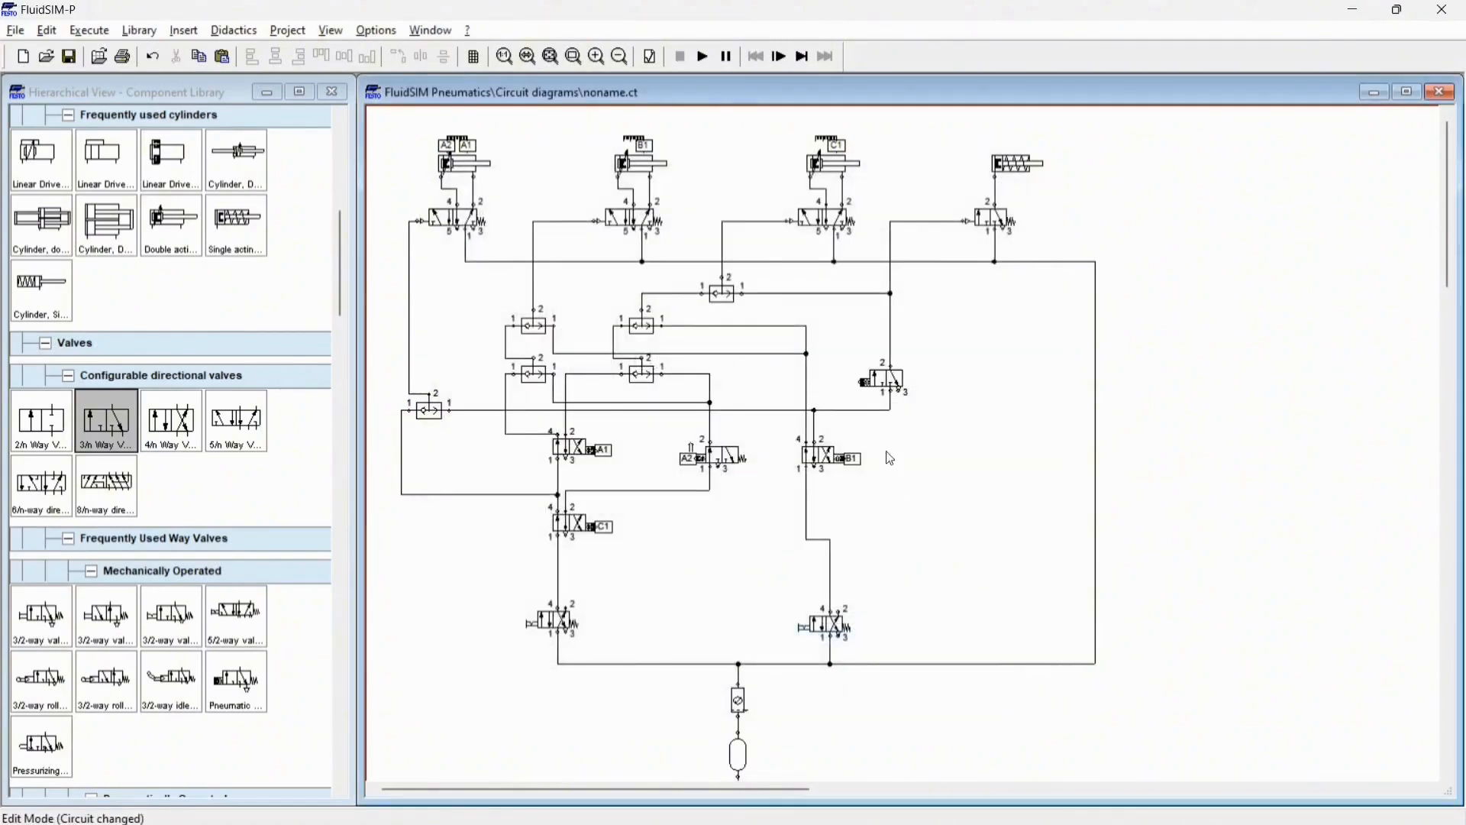
Step: Label the mechanical connection of the new 3/n way valve a3
{"action": "double_click", "coordinate": [859, 384]}
{"action": "type", "text": "a3"}
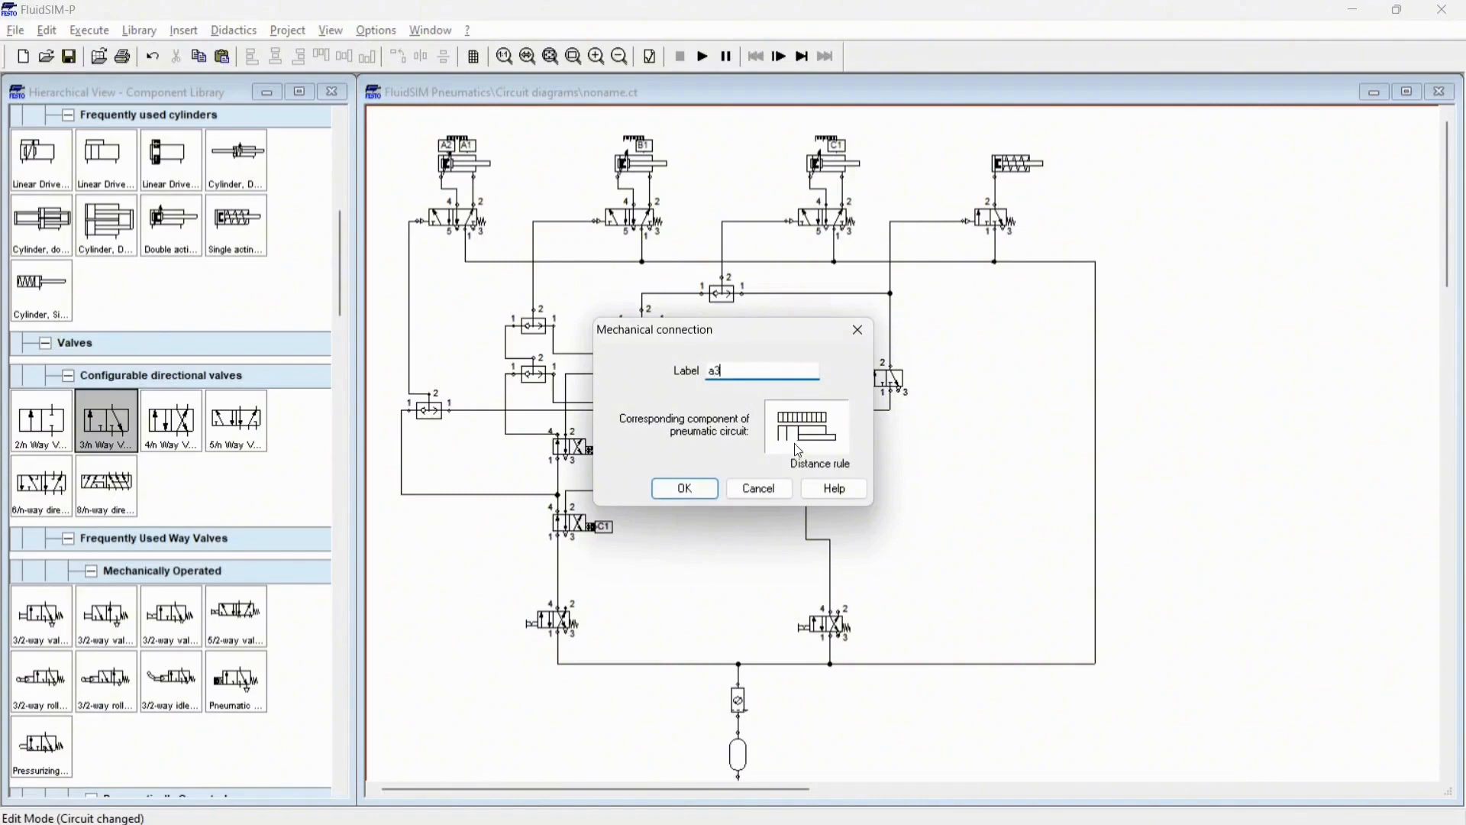
{"action": "key", "text": "Return"}
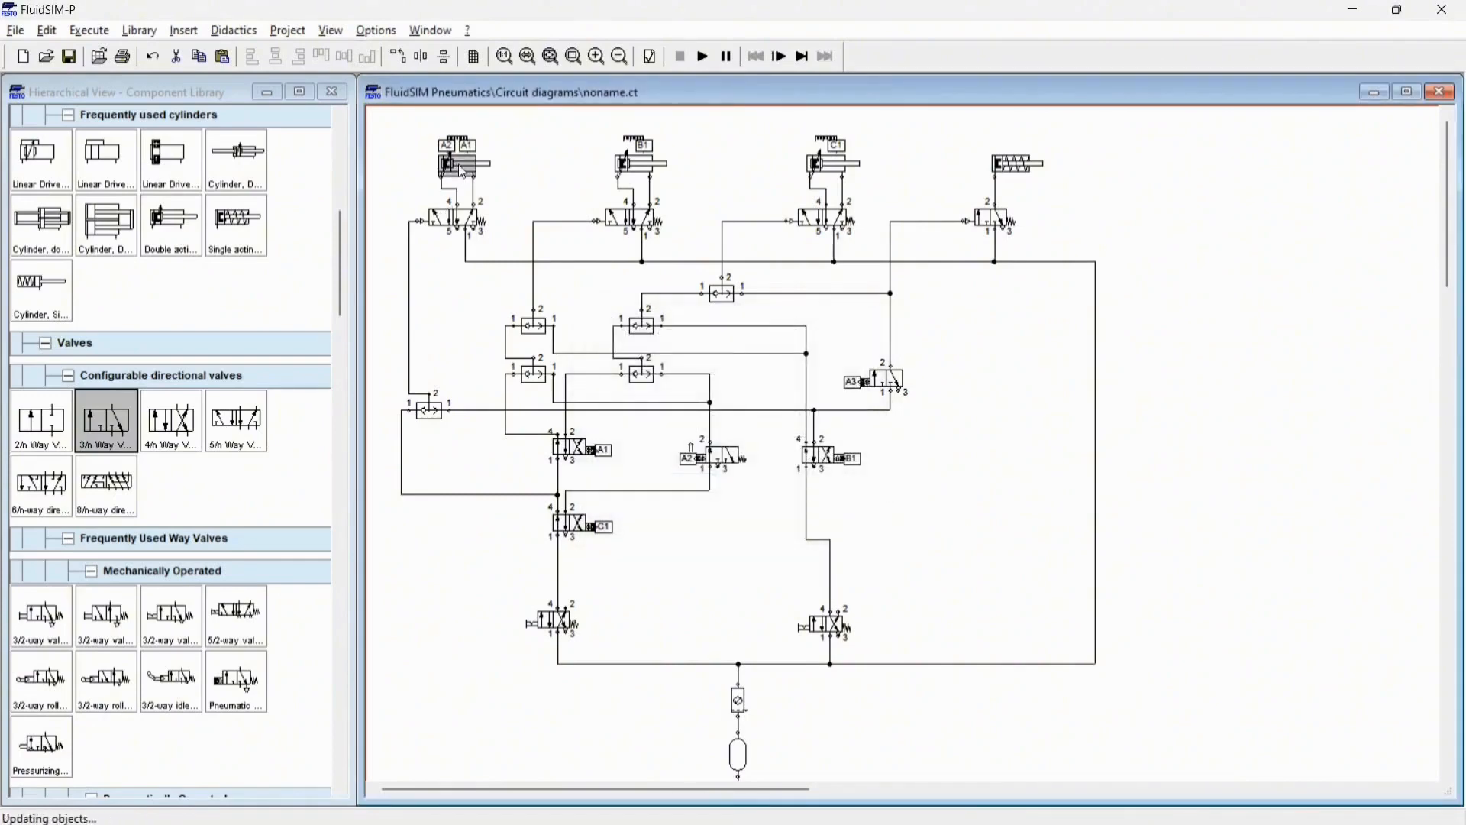
Step: Add the actuating label a3 at position 1000 mm to the first double acting cylinder
{"action": "double_click", "coordinate": [458, 164]}
{"action": "left_click", "coordinate": [595, 374]}
{"action": "type", "text": "a3"}
{"action": "key", "text": "Tab"}
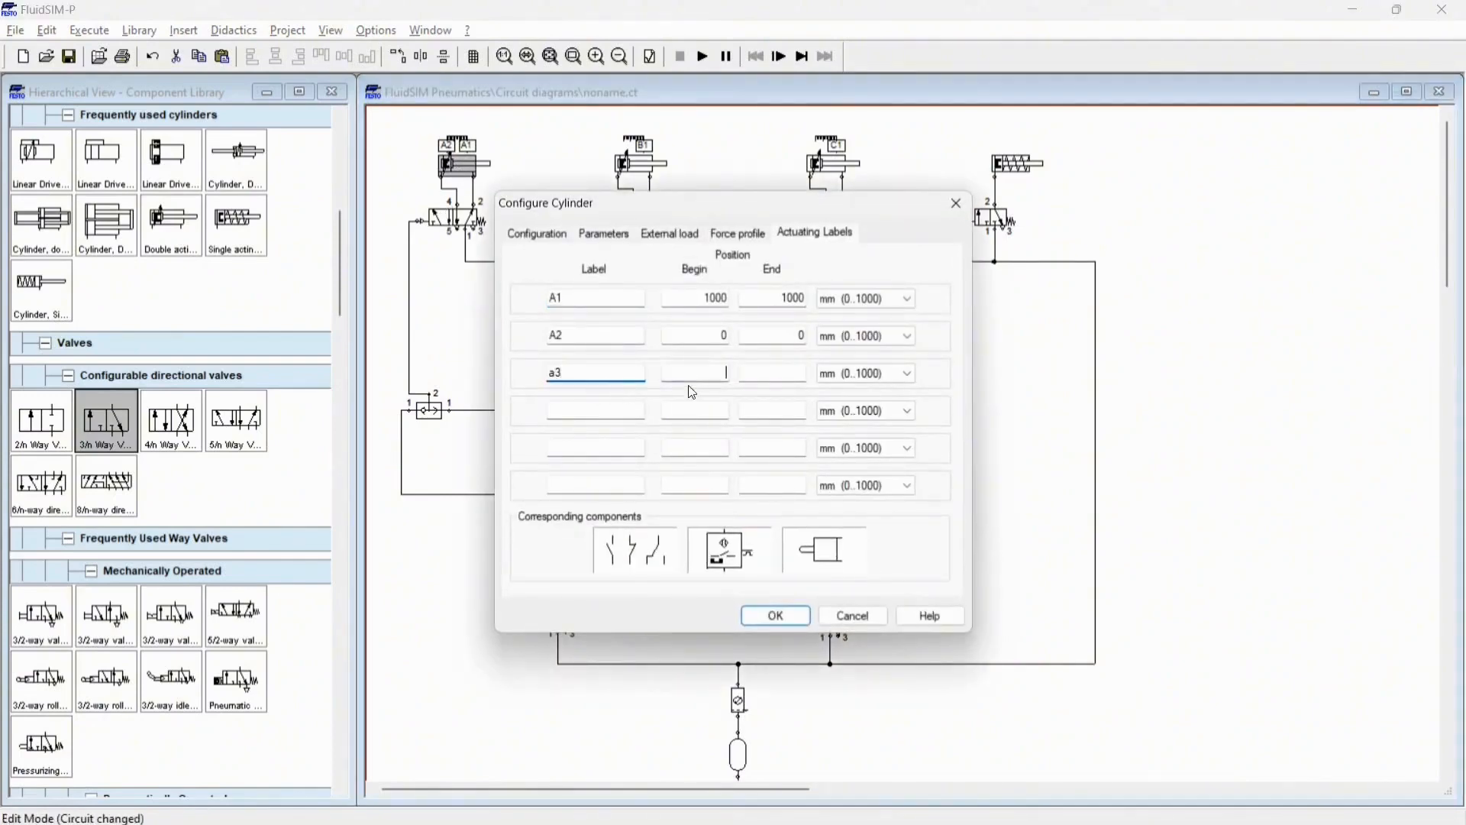
{"action": "type", "text": "1000"}
{"action": "key", "text": "Return"}
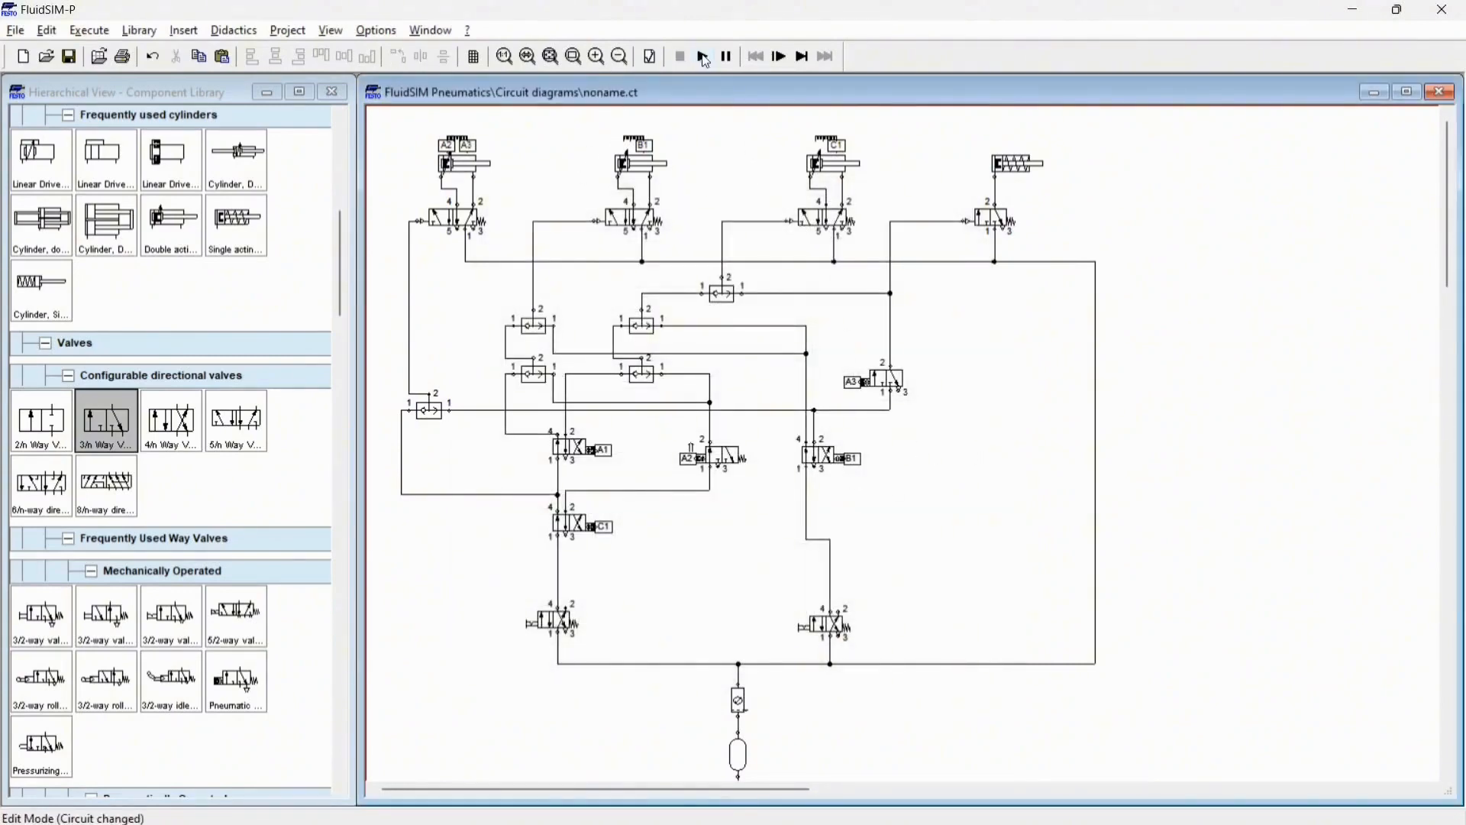
Step: Simulate the circuit despite the warnings, actuate the second manual valve to test the A3 valve, and stop the simulation
{"action": "left_click", "coordinate": [704, 58]}
{"action": "left_click", "coordinate": [654, 452]}
{"action": "left_click", "coordinate": [658, 456]}
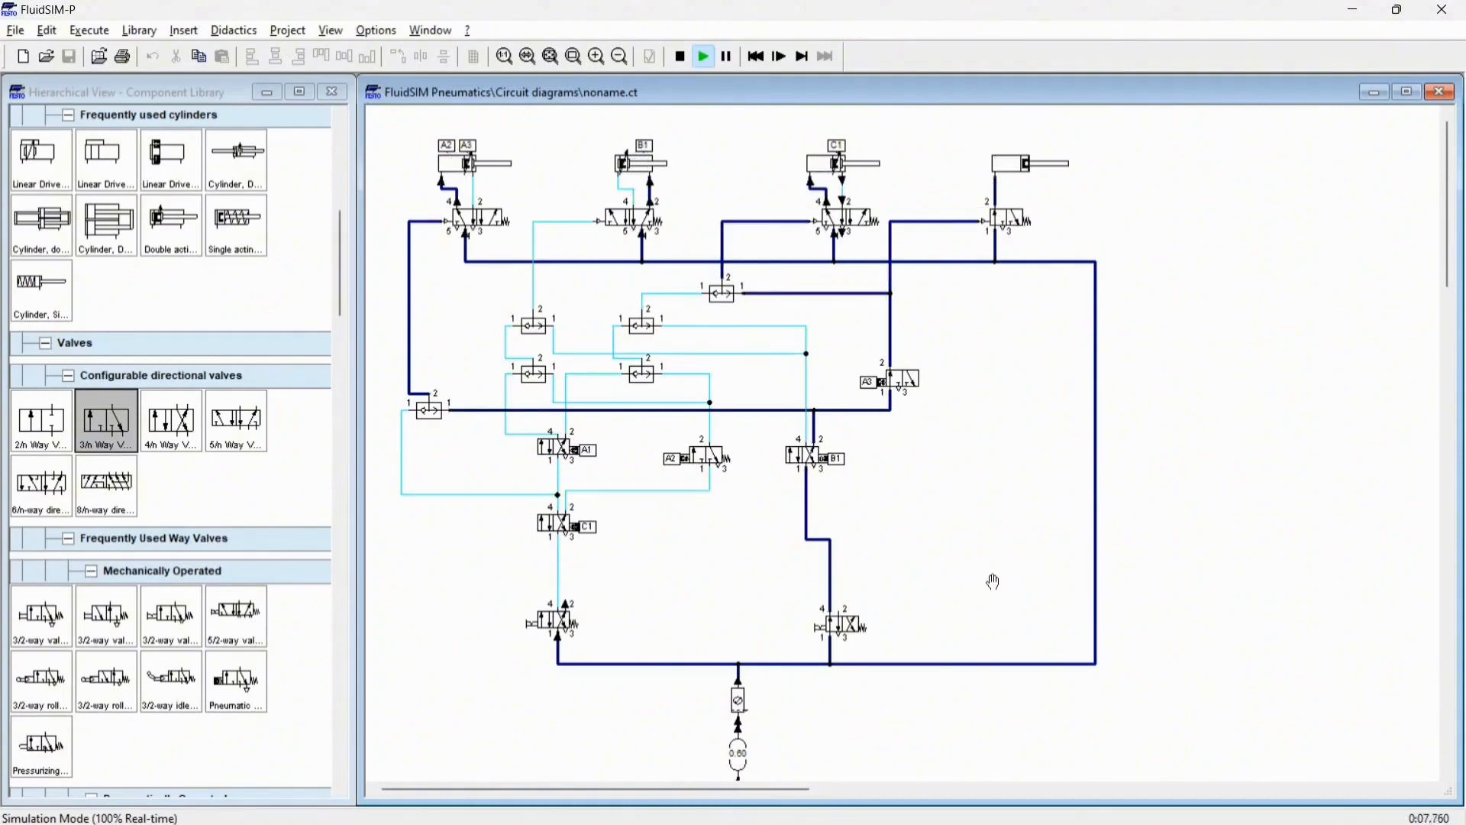
{"action": "left_click", "coordinate": [680, 60]}
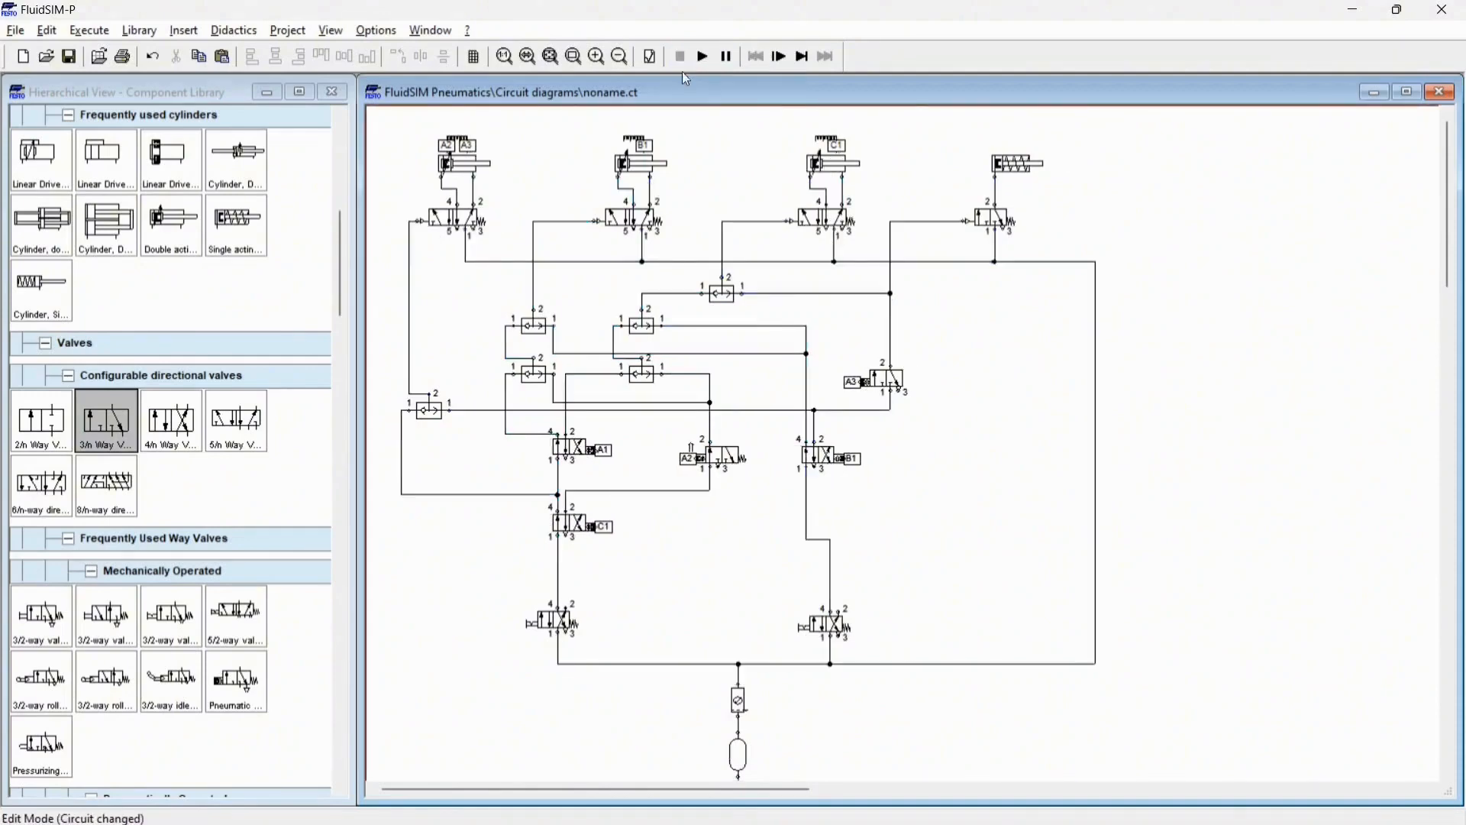
{"action": "key", "text": "alt+Tab"}
{"action": "key", "text": "Tab"}
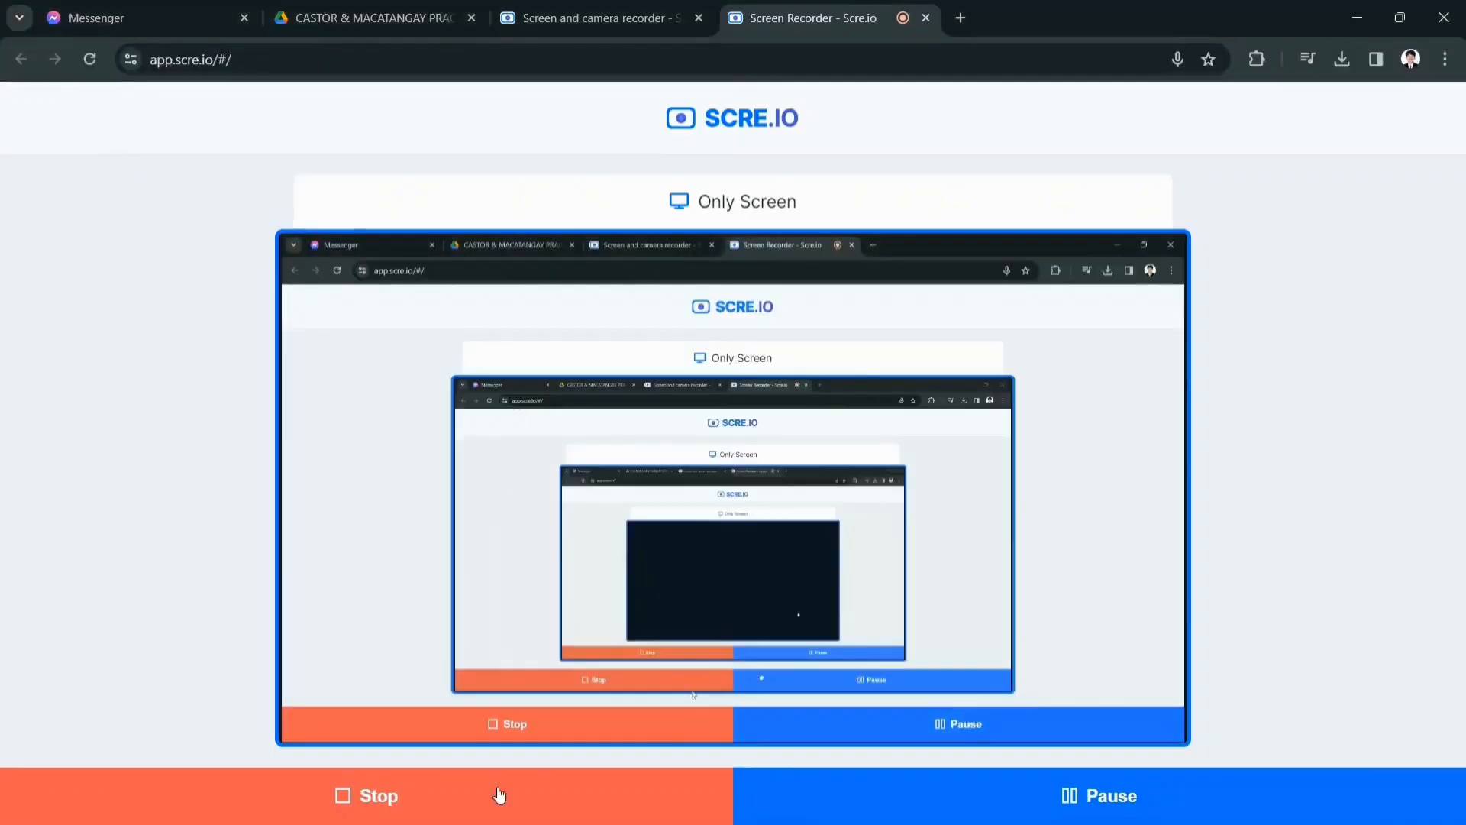
{"action": "left_click", "coordinate": [497, 795]}
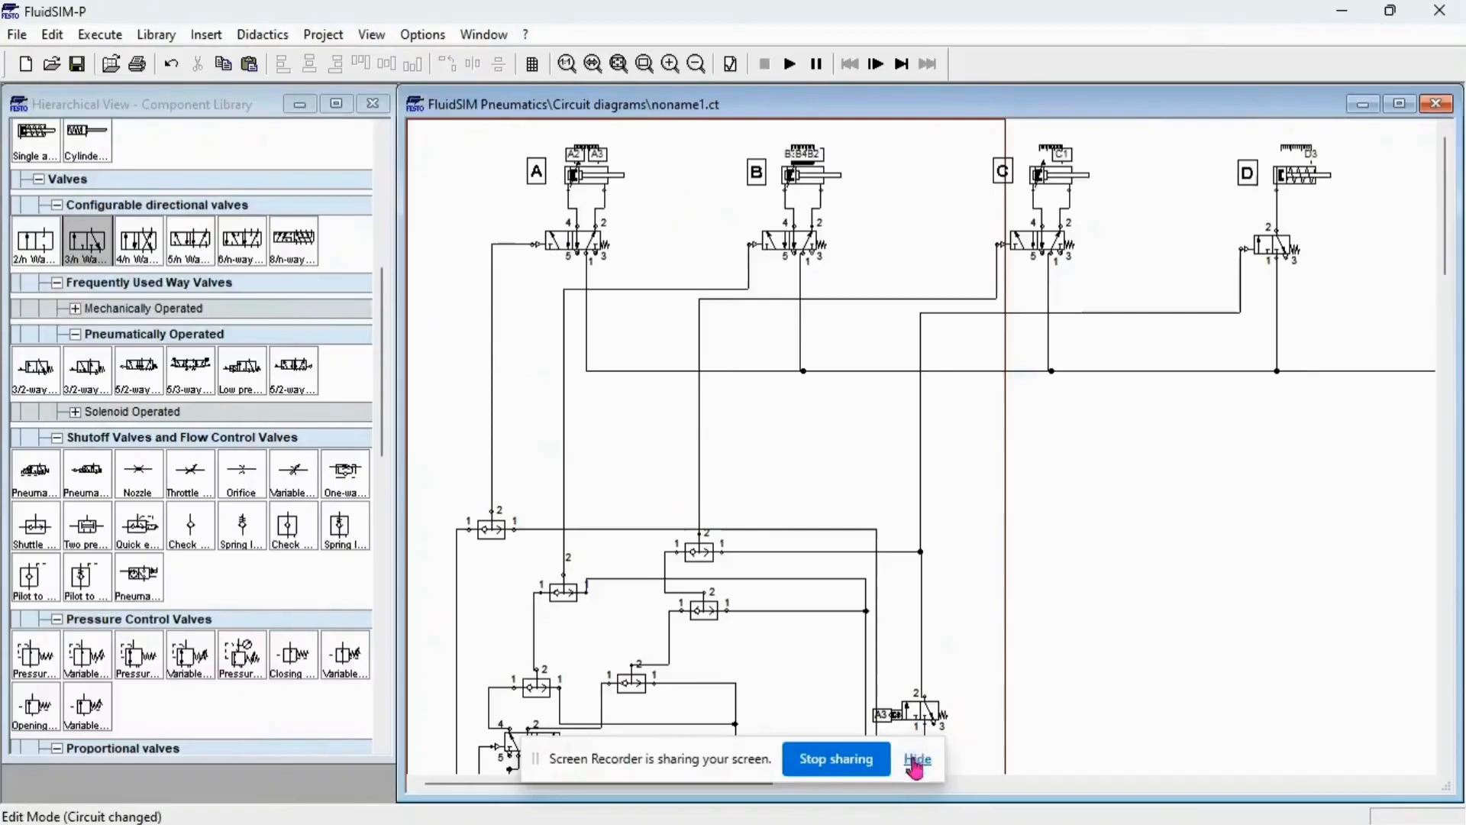
{"action": "left_click", "coordinate": [840, 762]}
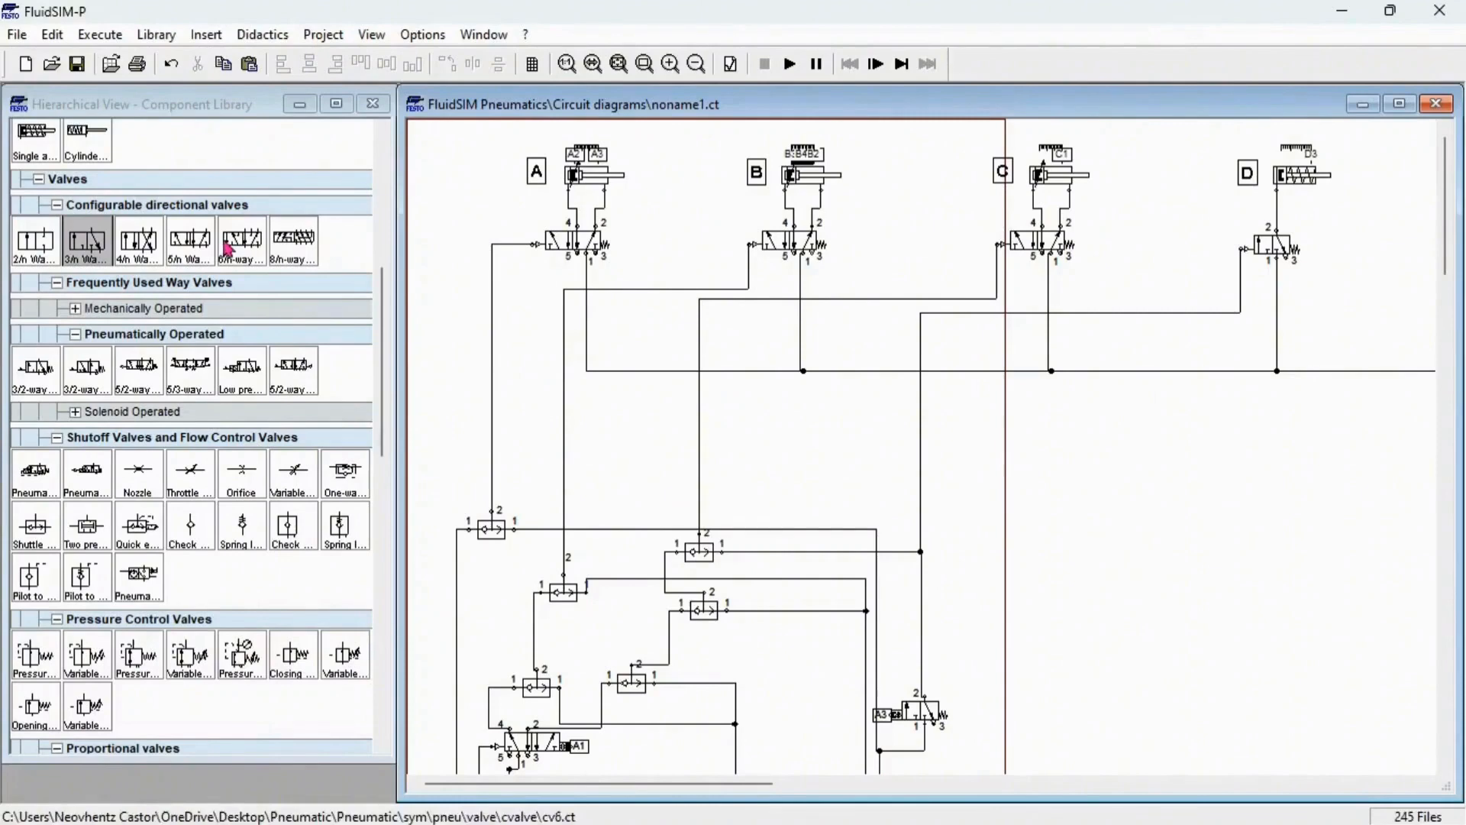
Step: Insert a 4/n way valve to the right of the PB2 valve, at about the same height
{"action": "left_click_drag", "start_coordinate": [147, 244], "coordinate": [1056, 562]}
{"action": "scroll", "coordinate": [1052, 577], "scroll_direction": "down", "scroll_amount": 3}
{"action": "scroll", "coordinate": [1051, 352], "scroll_direction": "down", "scroll_amount": 2}
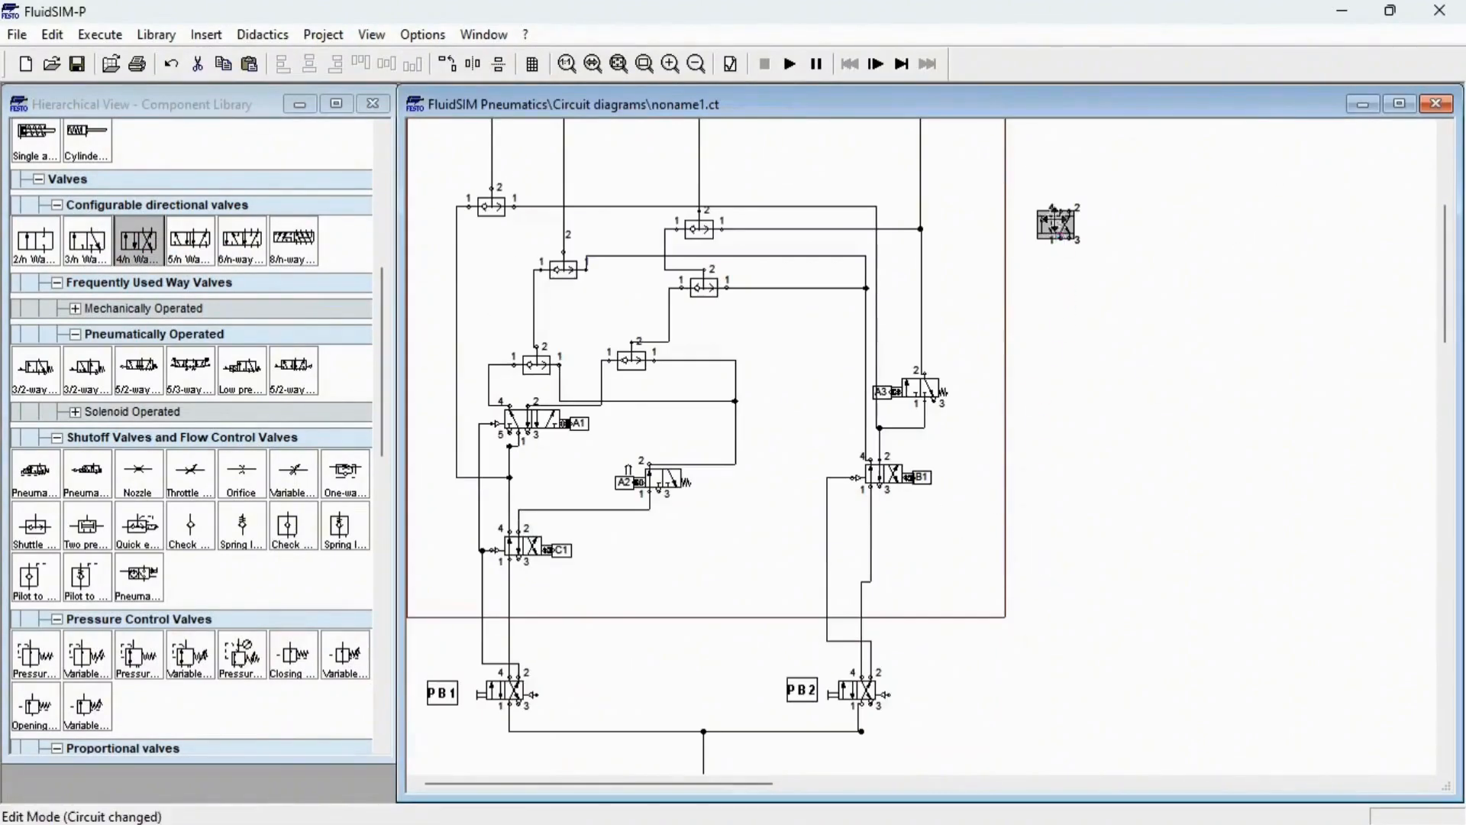
{"action": "left_click_drag", "start_coordinate": [1056, 224], "coordinate": [1056, 679]}
{"action": "left_click", "coordinate": [970, 715]}
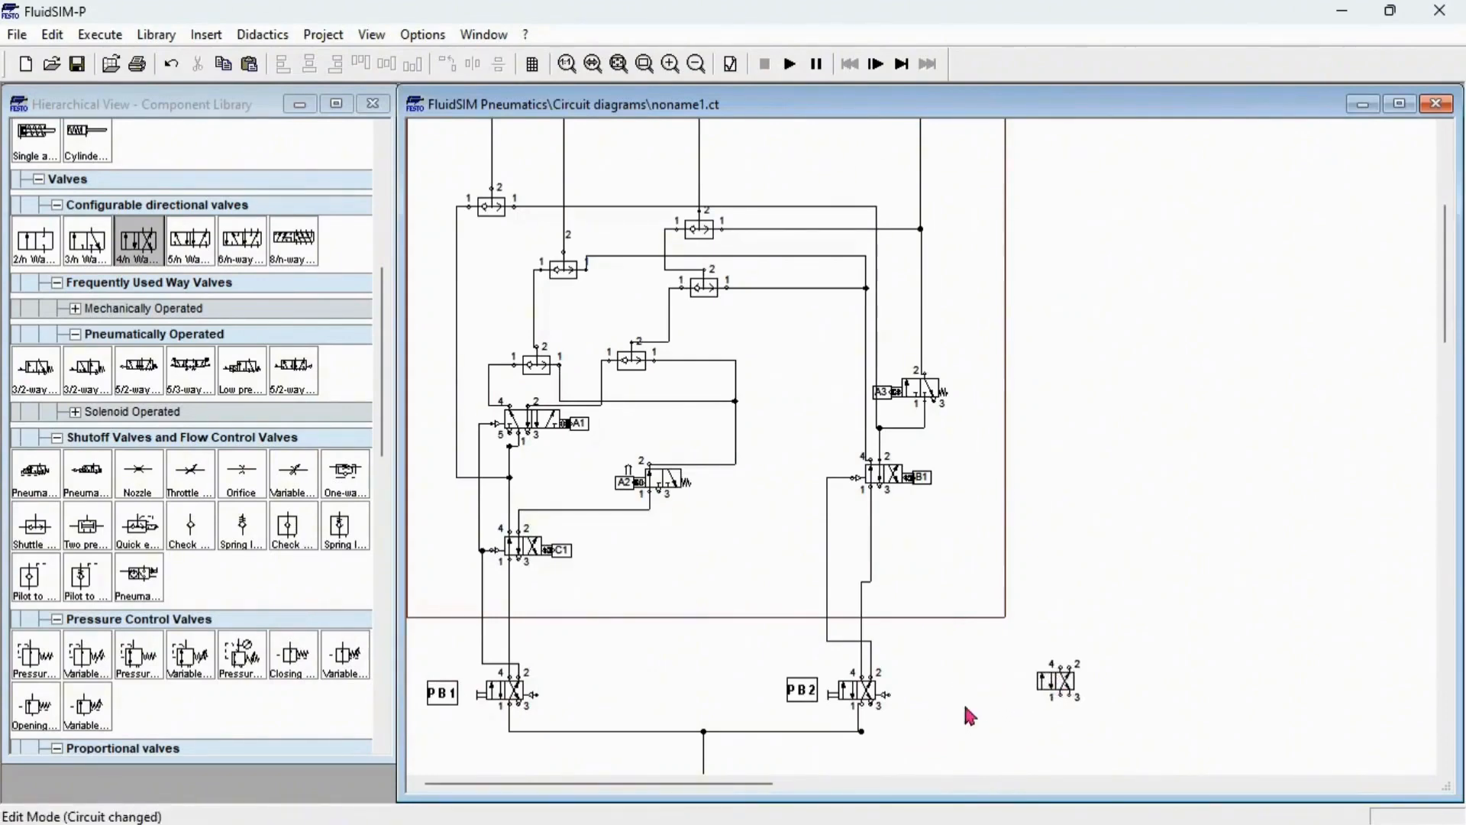
Step: Fit an exhaust terminator to port 3 of the new 4/n way valve and connect its port 1 to the supply line below PB2
{"action": "double_click", "coordinate": [1075, 698]}
{"action": "left_click", "coordinate": [751, 475]}
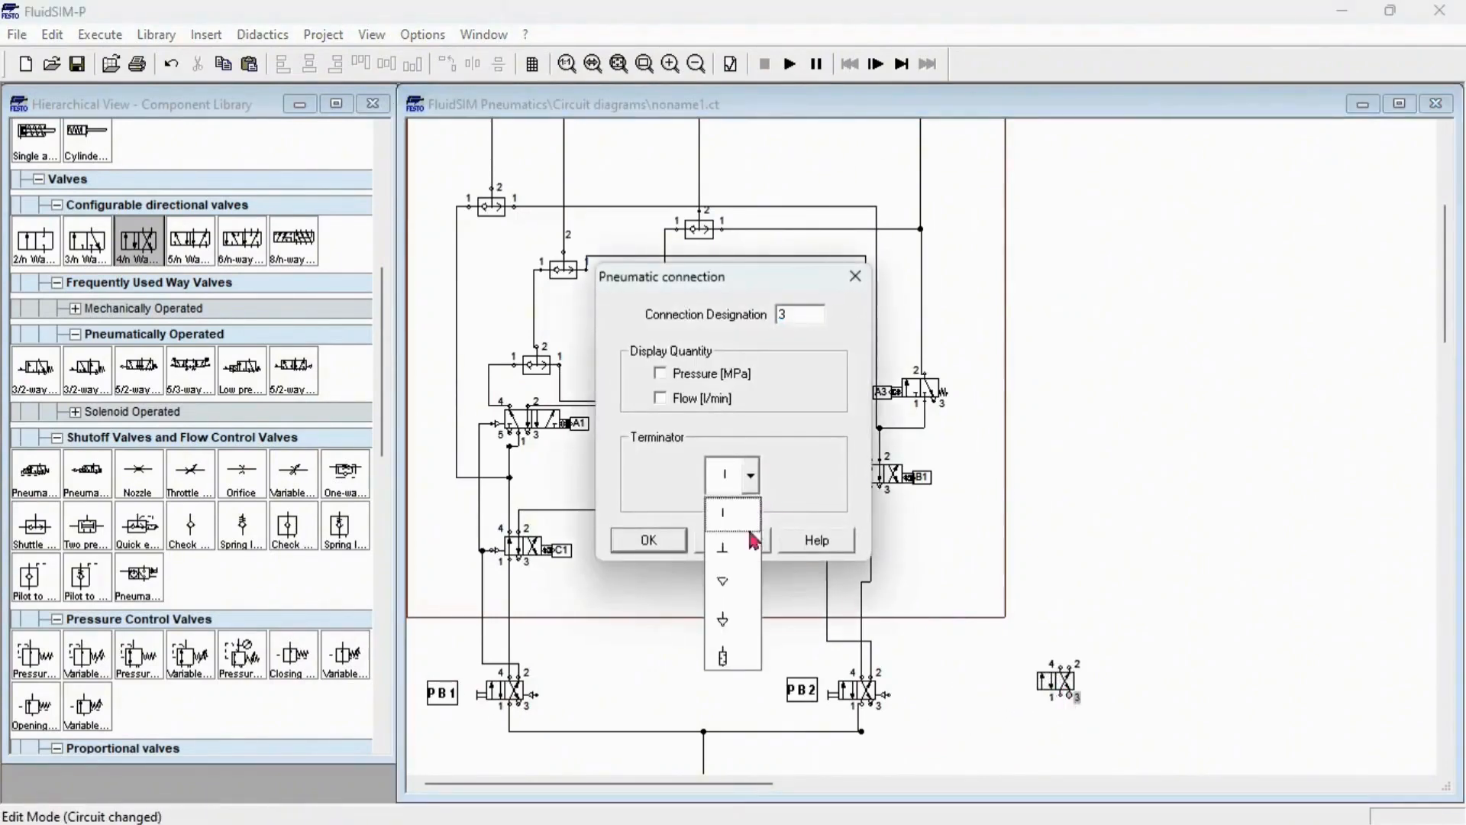
{"action": "left_click", "coordinate": [730, 590]}
{"action": "left_click", "coordinate": [646, 543]}
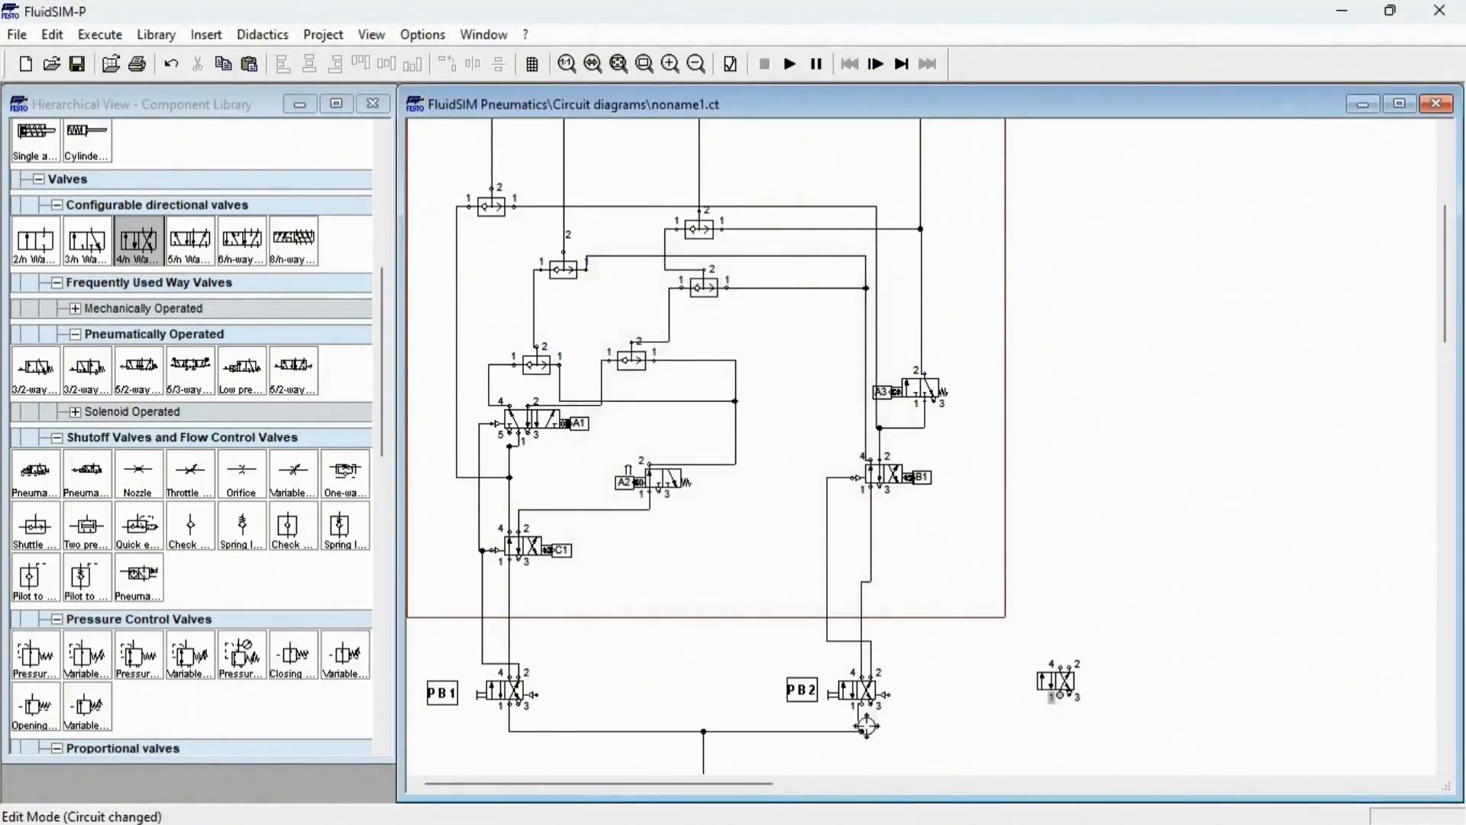
{"action": "left_click_drag", "start_coordinate": [863, 732], "coordinate": [861, 732]}
Step: Insert a shuttle valve above cylinder A's existing shuttle valve and delete cylinder A's old pilot line
{"action": "scroll", "coordinate": [1003, 554], "scroll_direction": "up", "scroll_amount": 3}
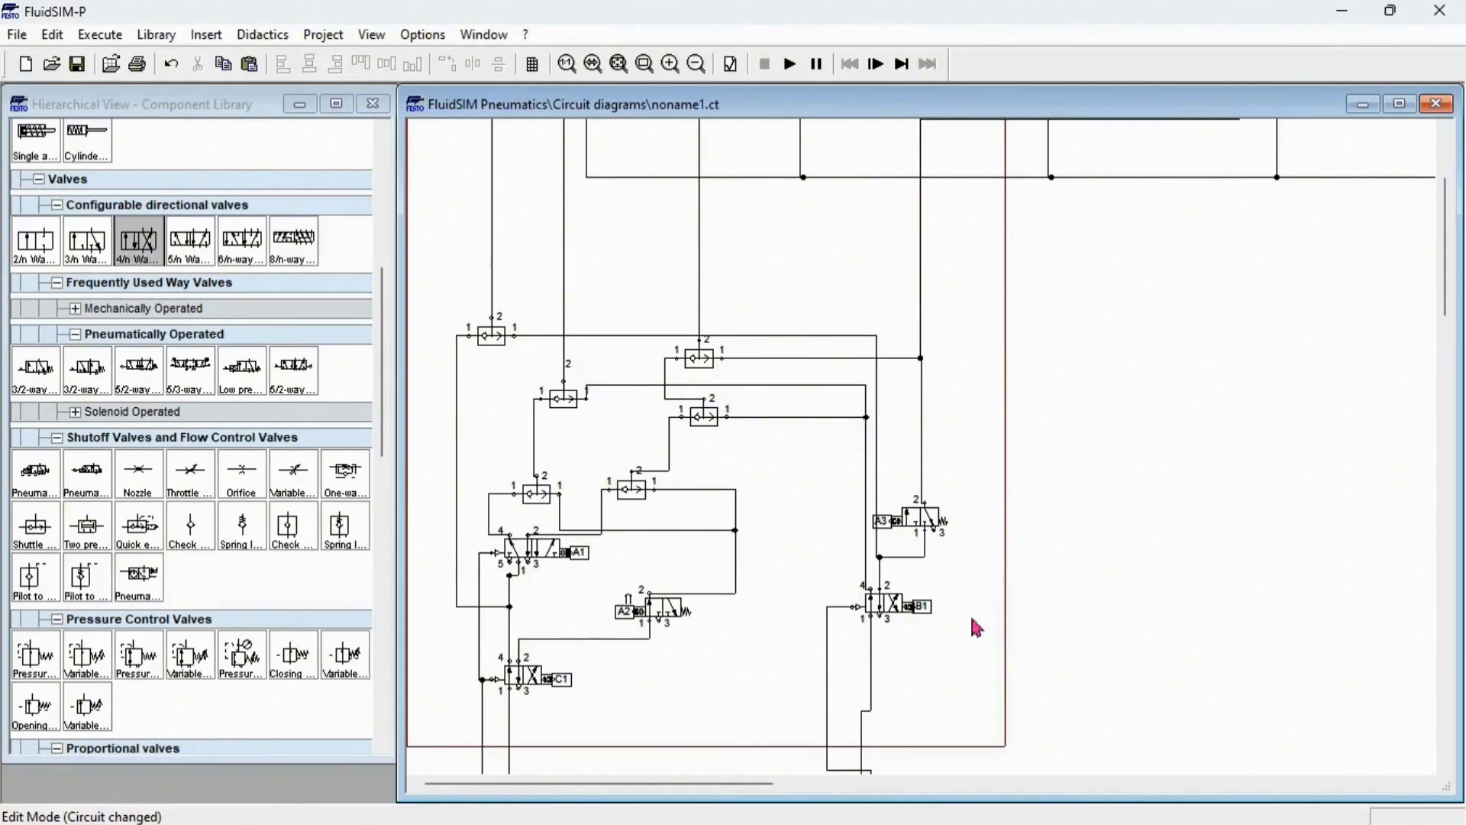
{"action": "scroll", "coordinate": [976, 626], "scroll_direction": "up", "scroll_amount": 3}
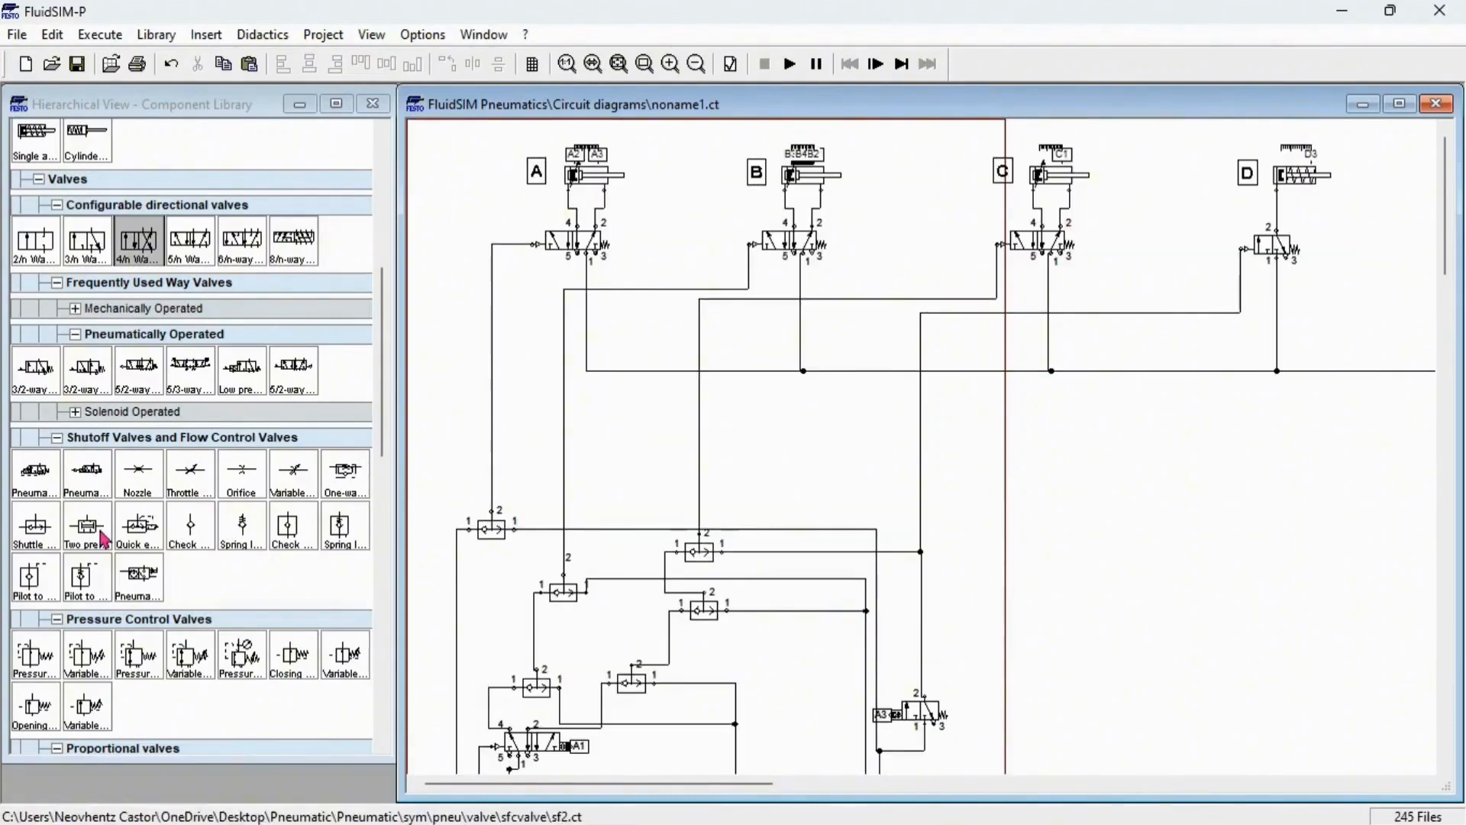
{"action": "scroll", "coordinate": [103, 538], "scroll_direction": "down", "scroll_amount": 3}
{"action": "scroll", "coordinate": [48, 520], "scroll_direction": "up", "scroll_amount": 3}
{"action": "left_click_drag", "start_coordinate": [35, 535], "coordinate": [462, 378]}
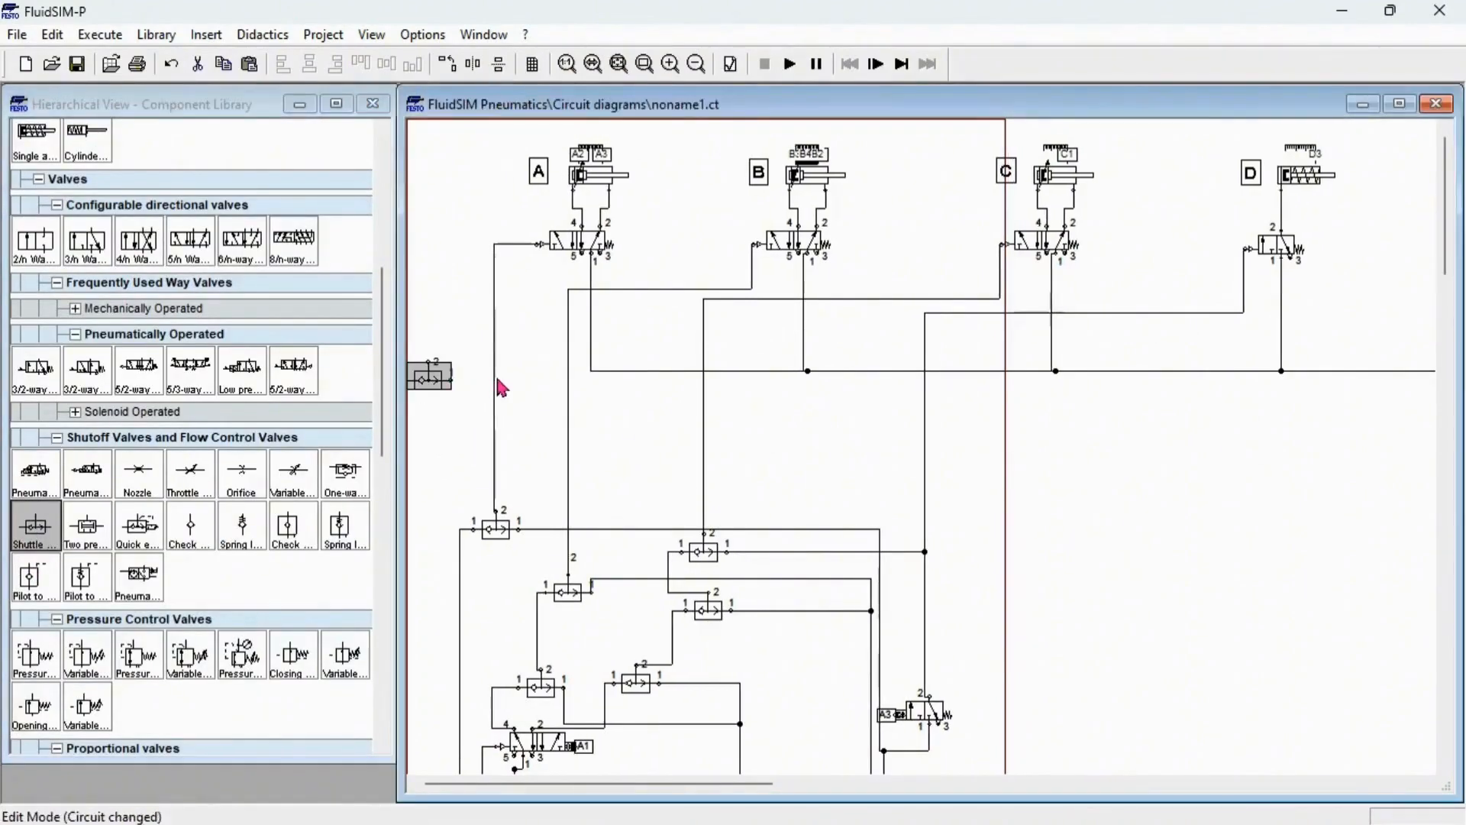
{"action": "left_click", "coordinate": [494, 378]}
{"action": "key", "text": "Delete"}
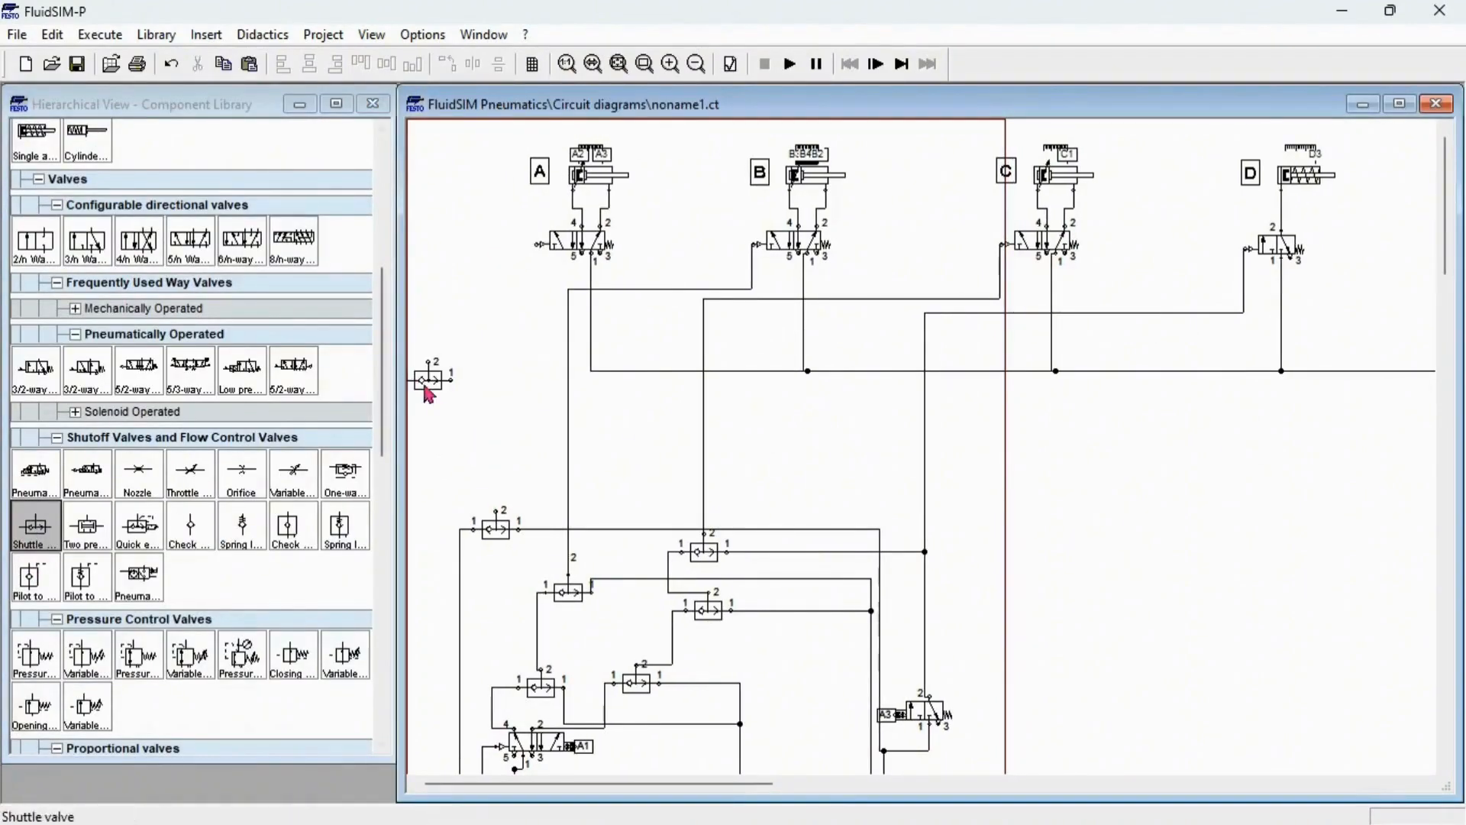
{"action": "left_click_drag", "start_coordinate": [426, 386], "coordinate": [502, 395]}
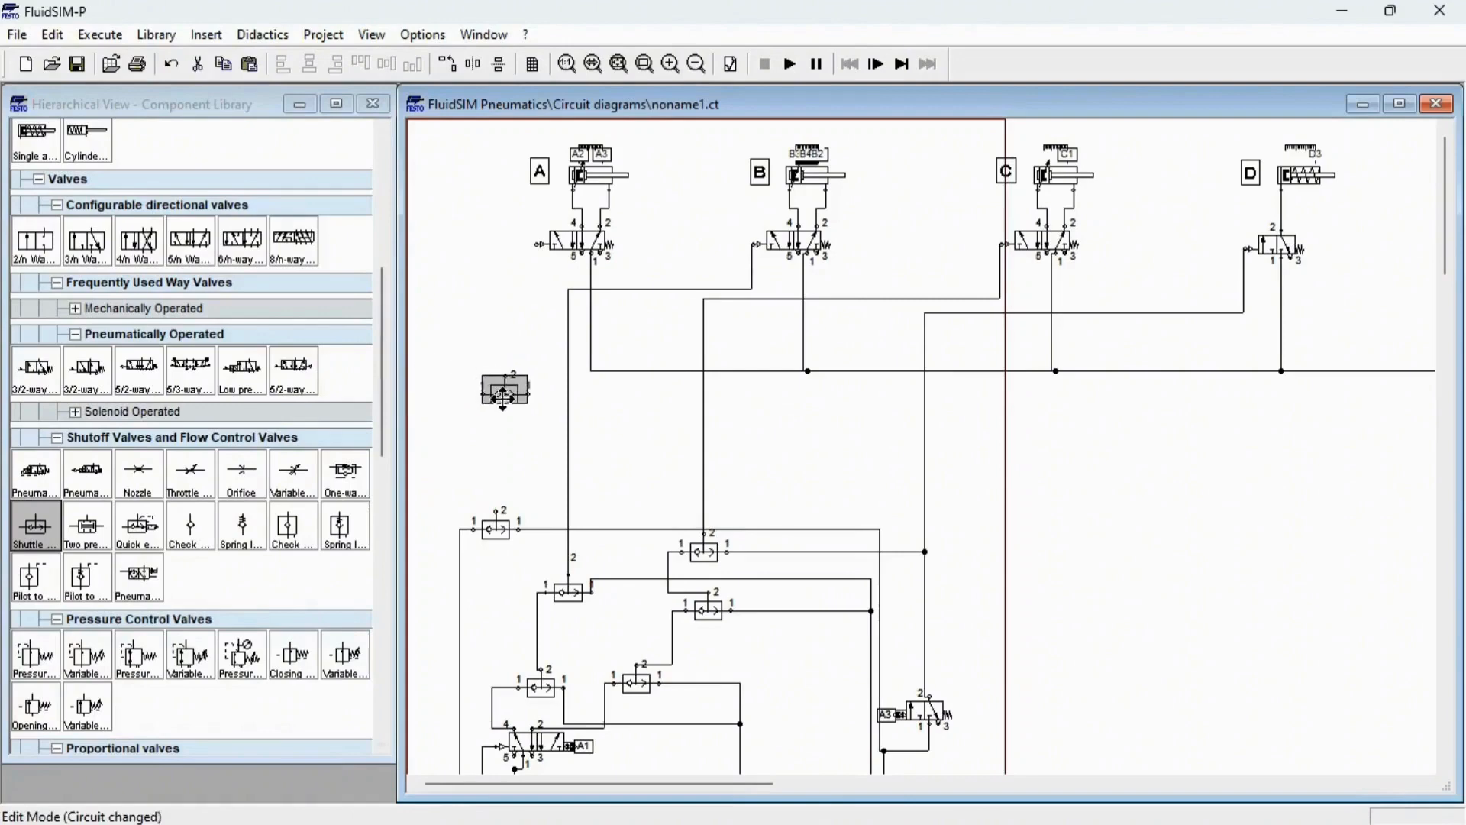
Step: Connect the new shuttle valve's left inlet to the lower shuttle valve's outlet and its outlet to cylinder A's valve pilot, and shift it down and right
{"action": "left_click", "coordinate": [501, 509]}
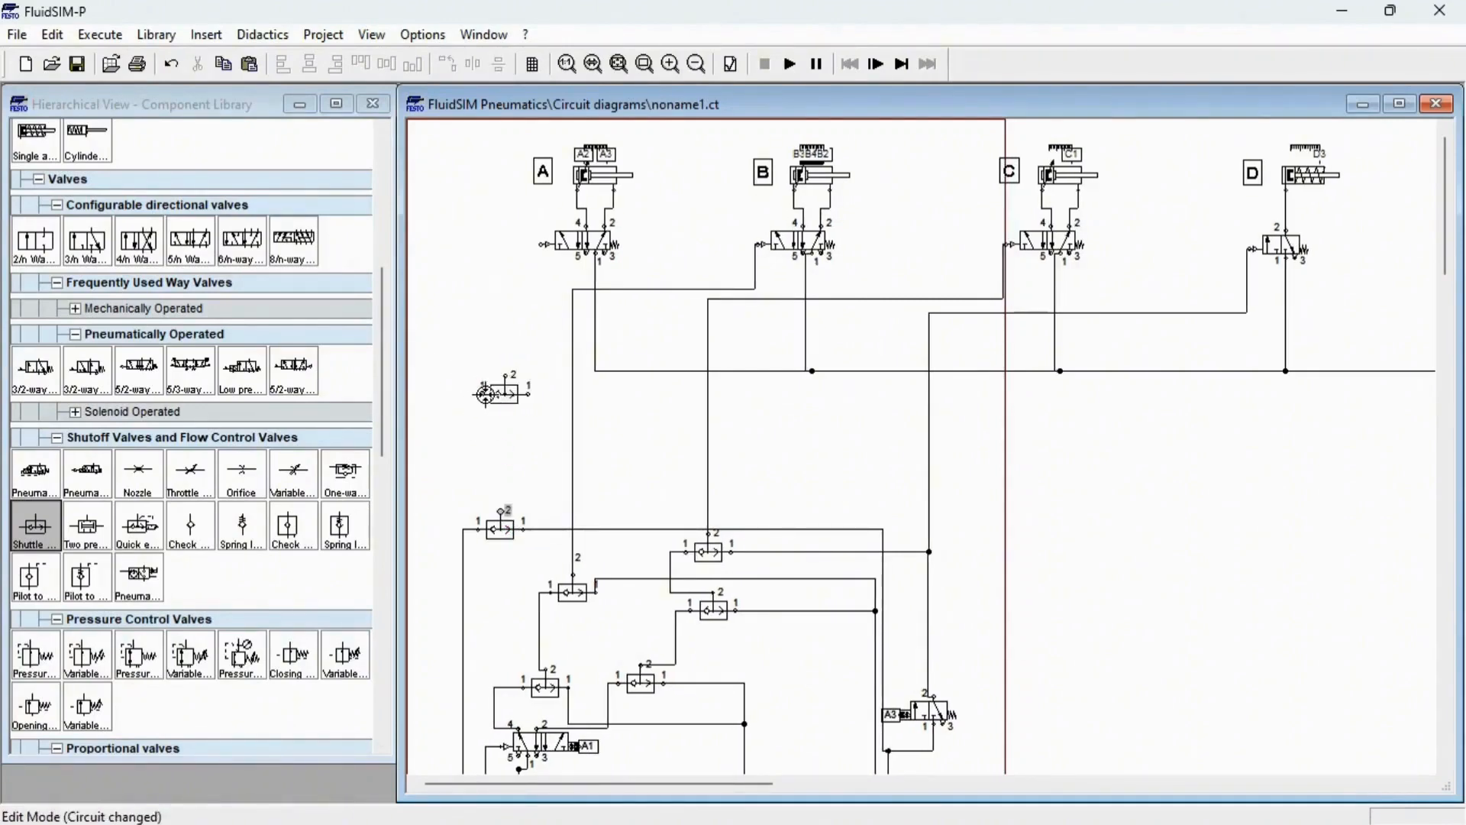
{"action": "left_click_drag", "start_coordinate": [482, 394], "coordinate": [501, 510]}
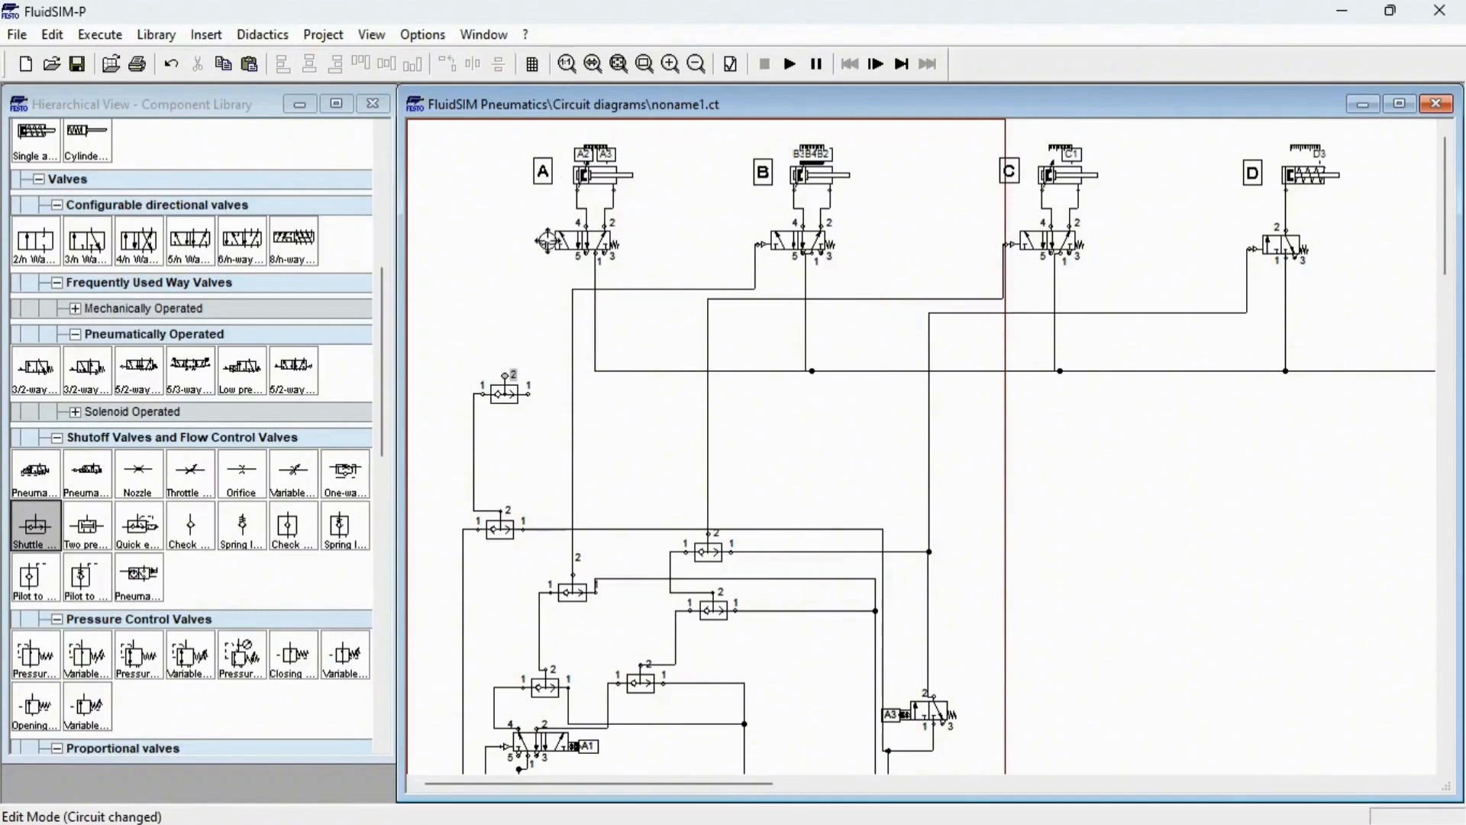
{"action": "left_click_drag", "start_coordinate": [542, 246], "coordinate": [535, 462]}
Step: Delete cylinder B's pilot line and straighten the lines at the left inlet and outlet of cylinder A's new shuttle valve
{"action": "left_click", "coordinate": [572, 395]}
{"action": "key", "text": "Delete"}
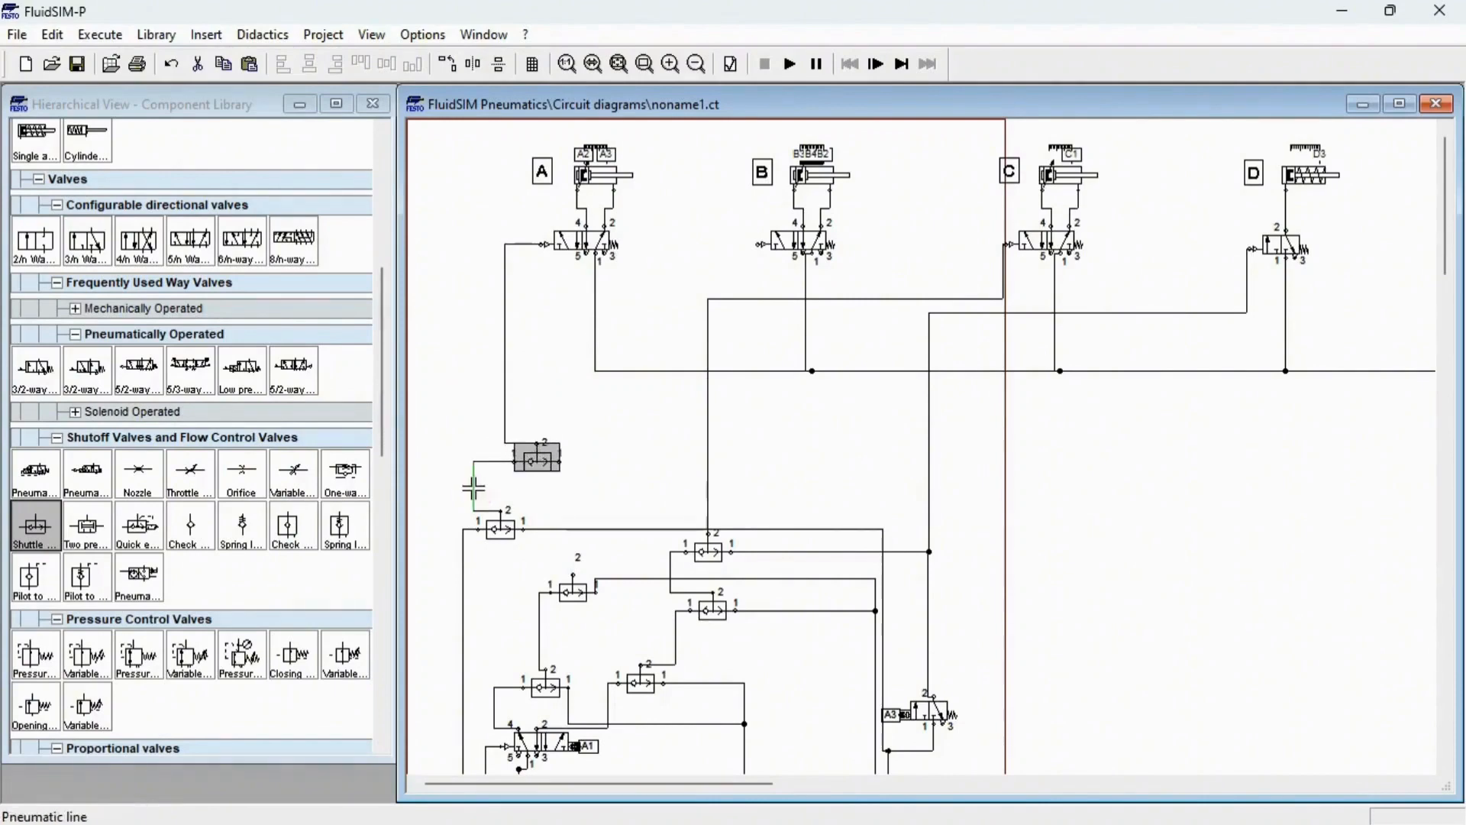
{"action": "left_click", "coordinate": [504, 487]}
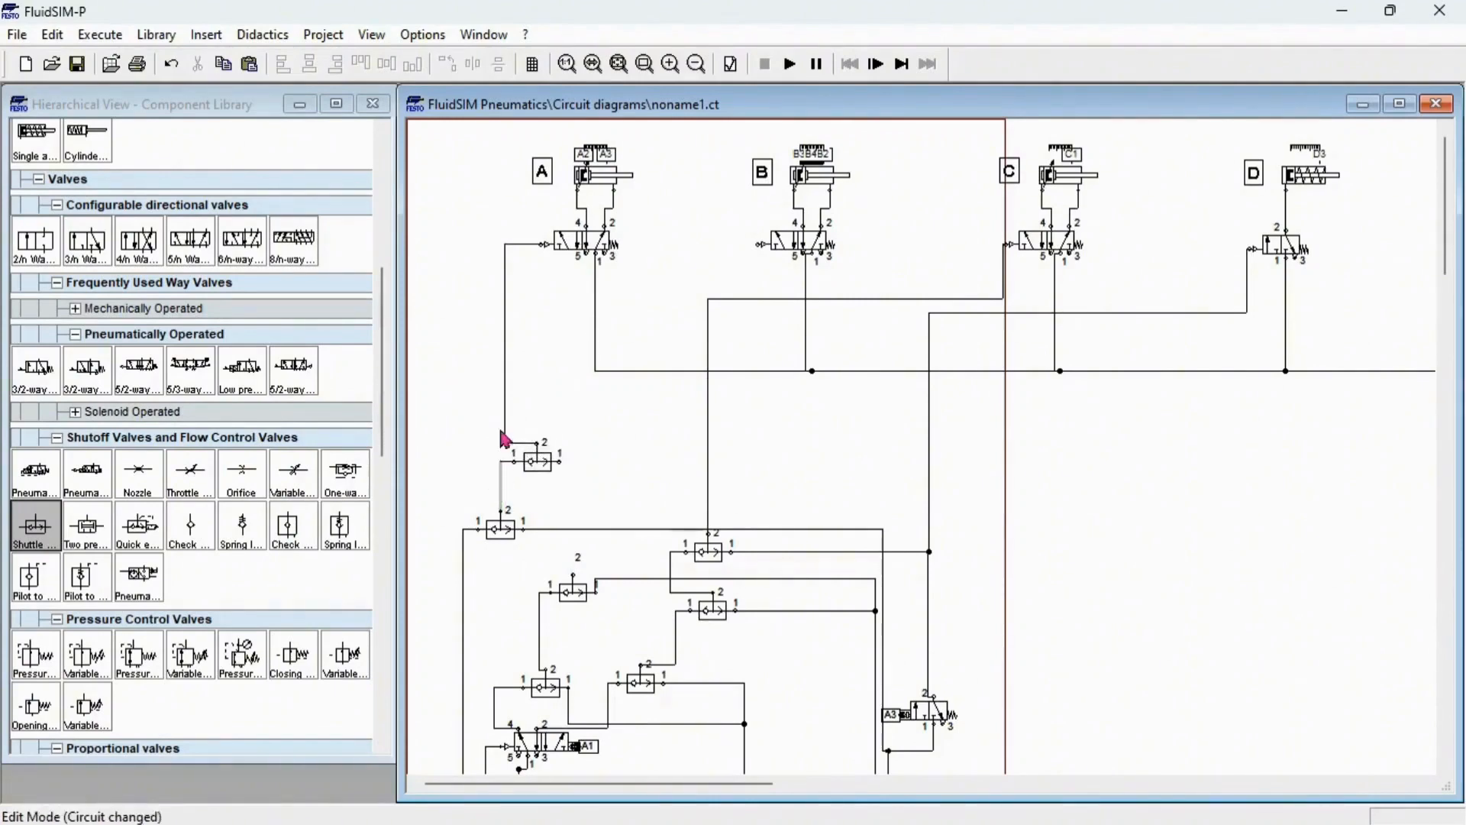
{"action": "left_click_drag", "start_coordinate": [504, 416], "coordinate": [539, 416]}
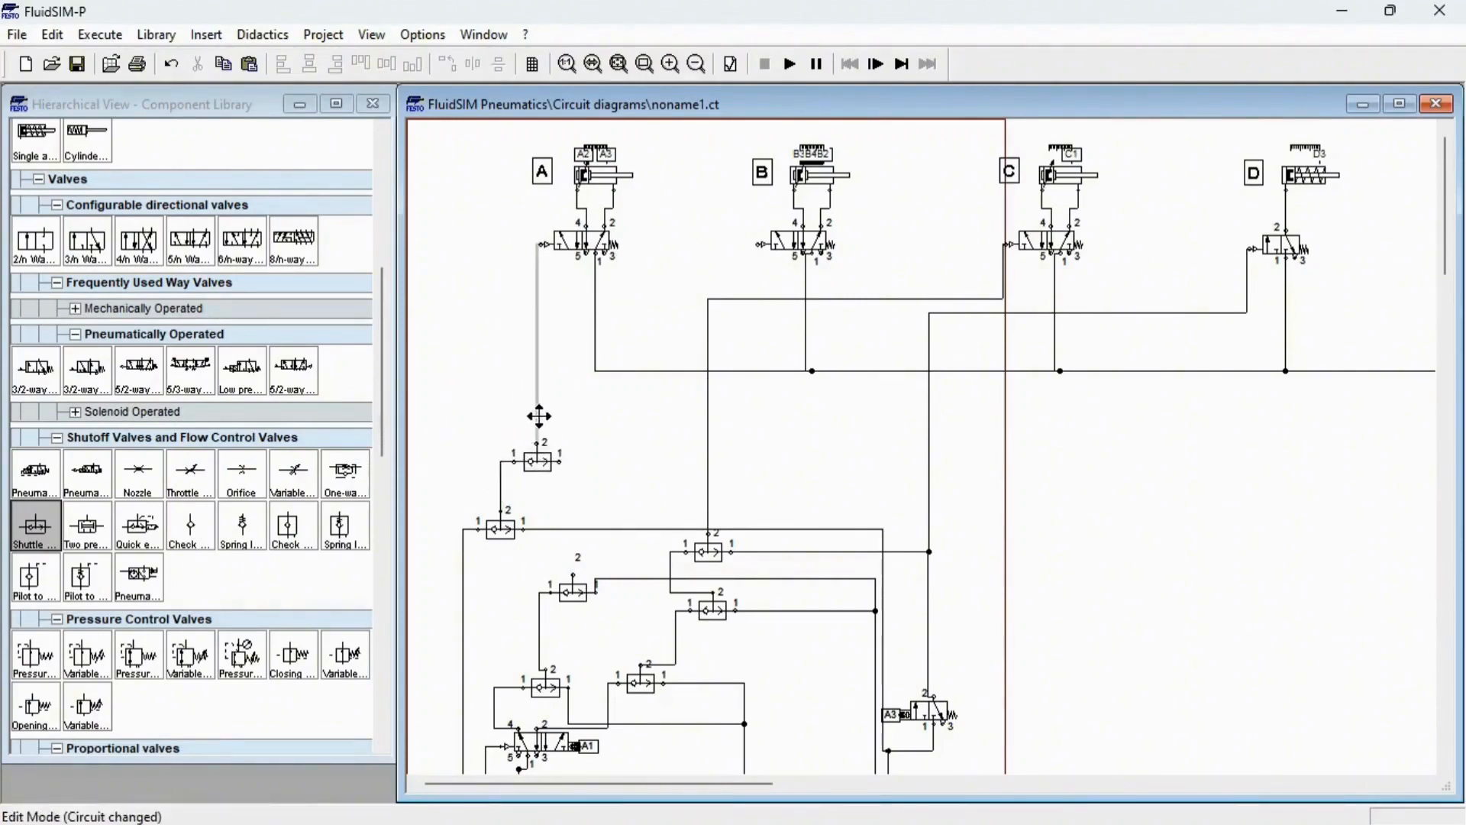
Step: Insert a shuttle valve into cylinder B's pilot line, its left inlet to the lower shuttle valve's outlet, and lower the pilot line's horizontal segment
{"action": "left_click", "coordinate": [600, 456]}
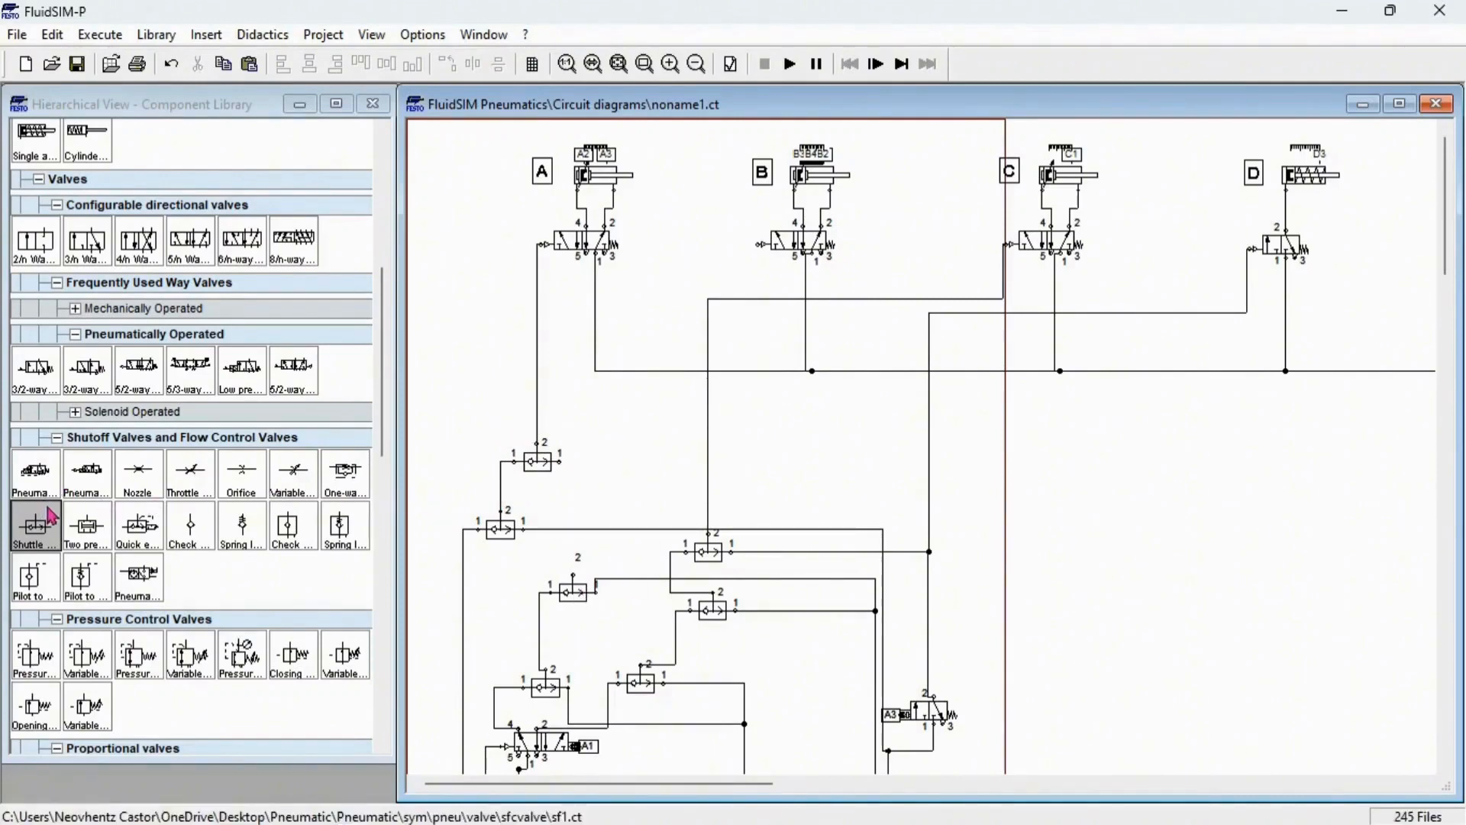
{"action": "left_click_drag", "start_coordinate": [52, 517], "coordinate": [605, 397]}
{"action": "scroll", "coordinate": [595, 497], "scroll_direction": "down", "scroll_amount": 1}
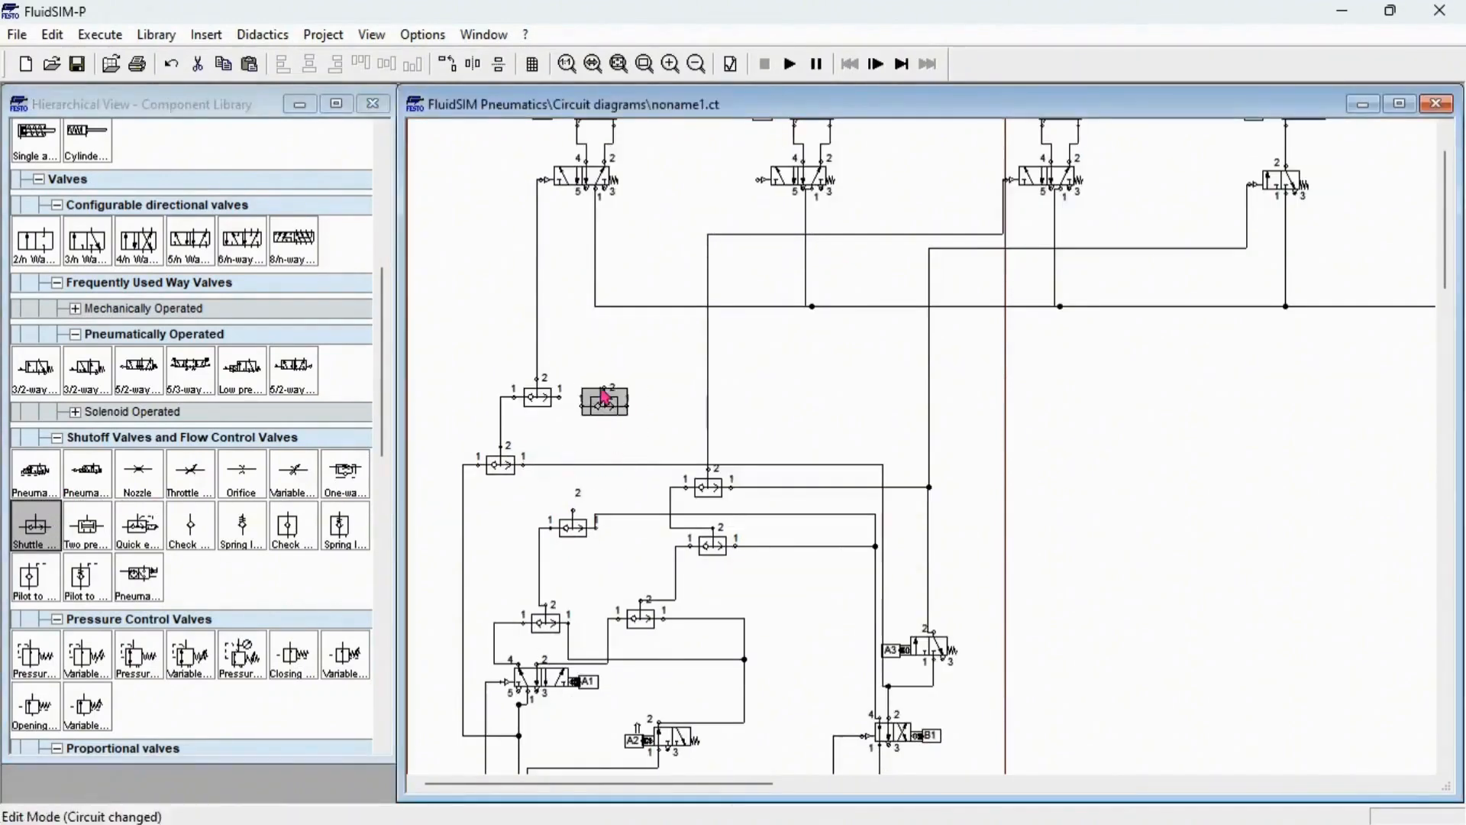
{"action": "left_click", "coordinate": [604, 390]}
{"action": "mouse_move", "coordinate": [572, 509]}
{"action": "left_mouse_down"}
{"action": "mouse_move", "coordinate": [581, 406]}
{"action": "mouse_move", "coordinate": [605, 388]}
{"action": "mouse_move", "coordinate": [601, 421]}
{"action": "left_mouse_up"}
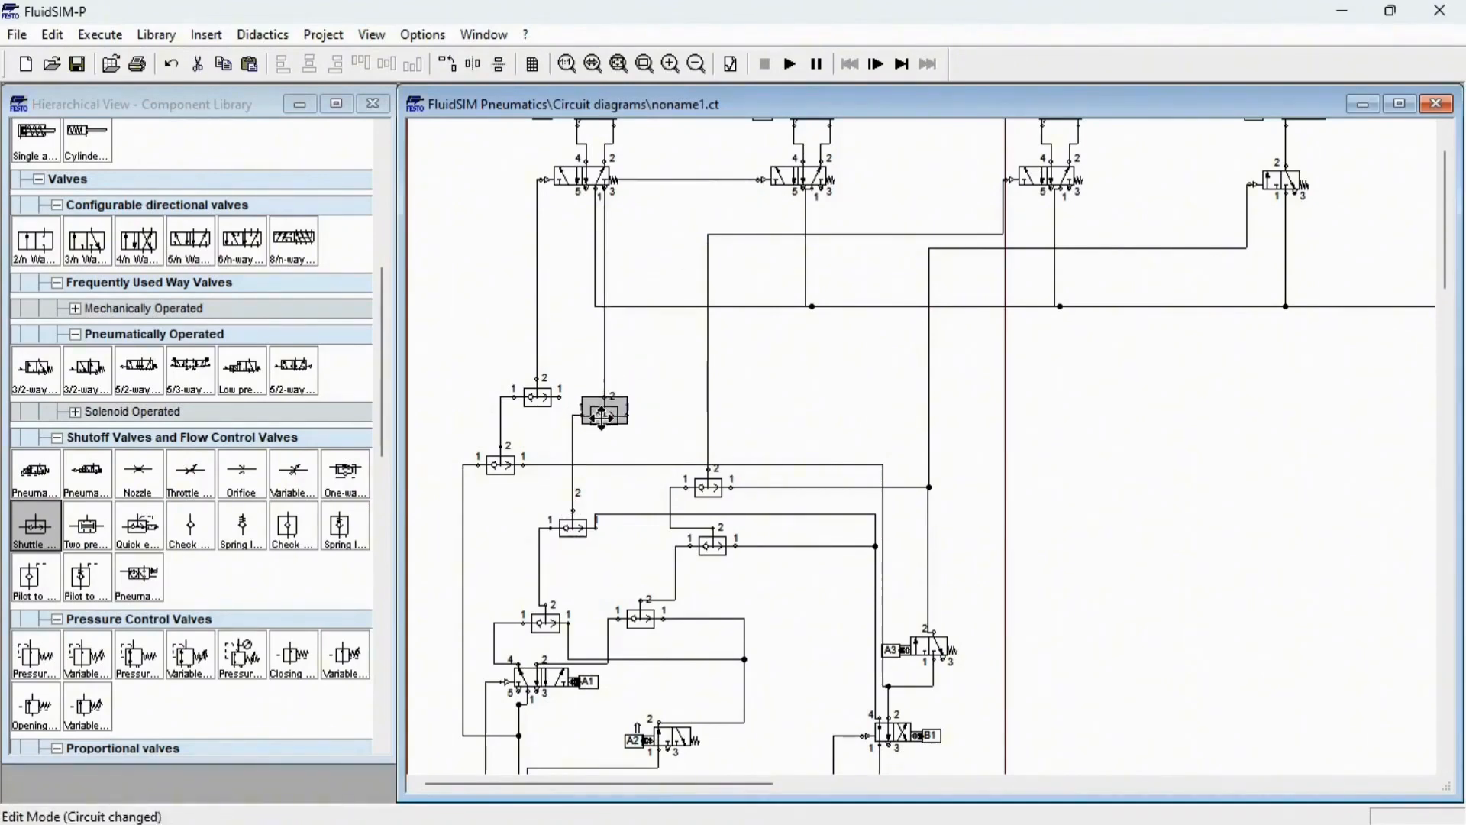
{"action": "left_click", "coordinate": [658, 183]}
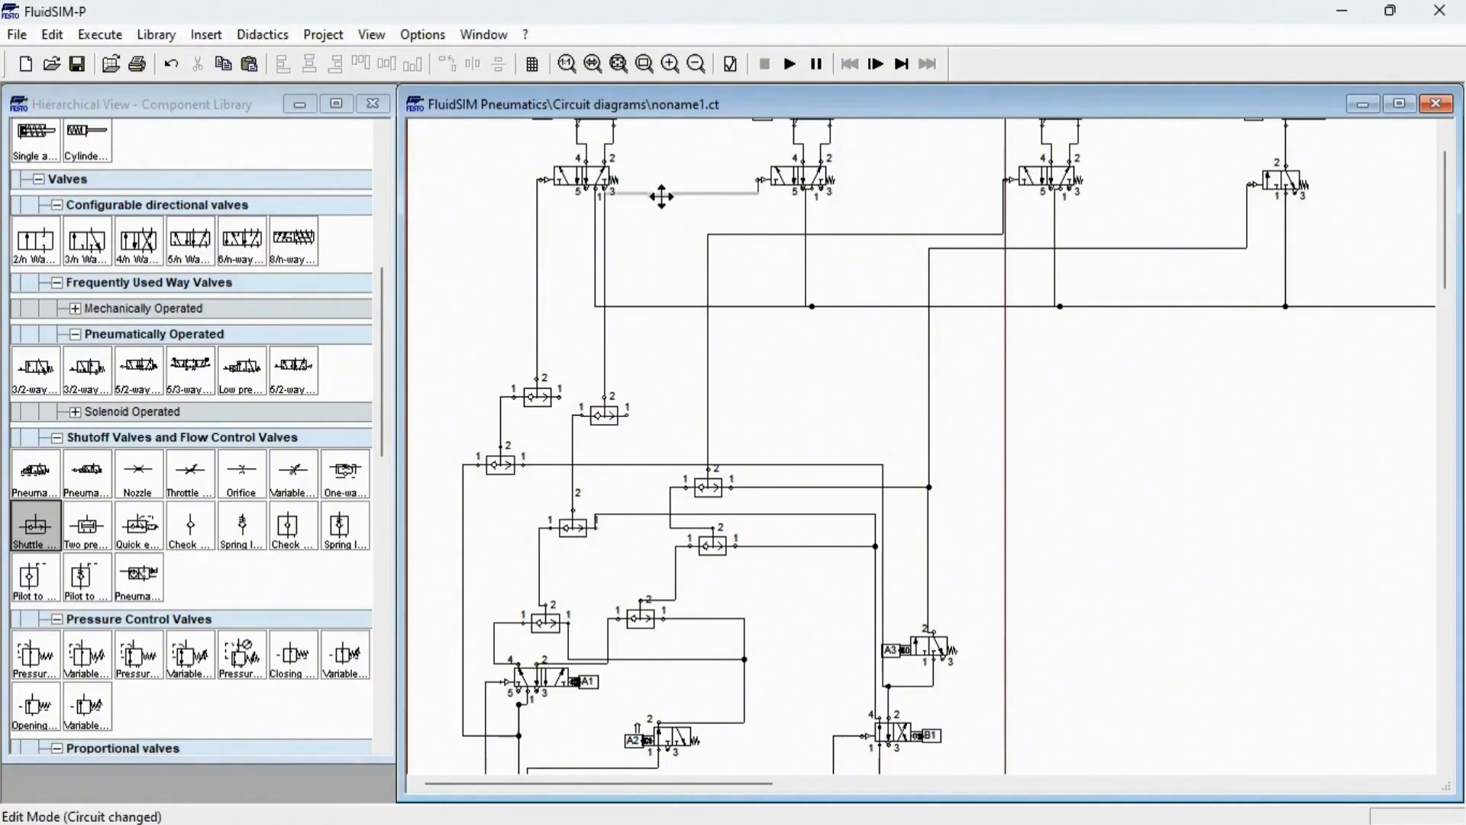
Step: Connect port 4 of the third 4/n way valve, beside PB2, to the free inputs of the cylinder A and B shuttle valves
{"action": "scroll", "coordinate": [1054, 458], "scroll_direction": "down", "scroll_amount": 5}
{"action": "scroll", "coordinate": [1084, 477], "scroll_direction": "up", "scroll_amount": 1}
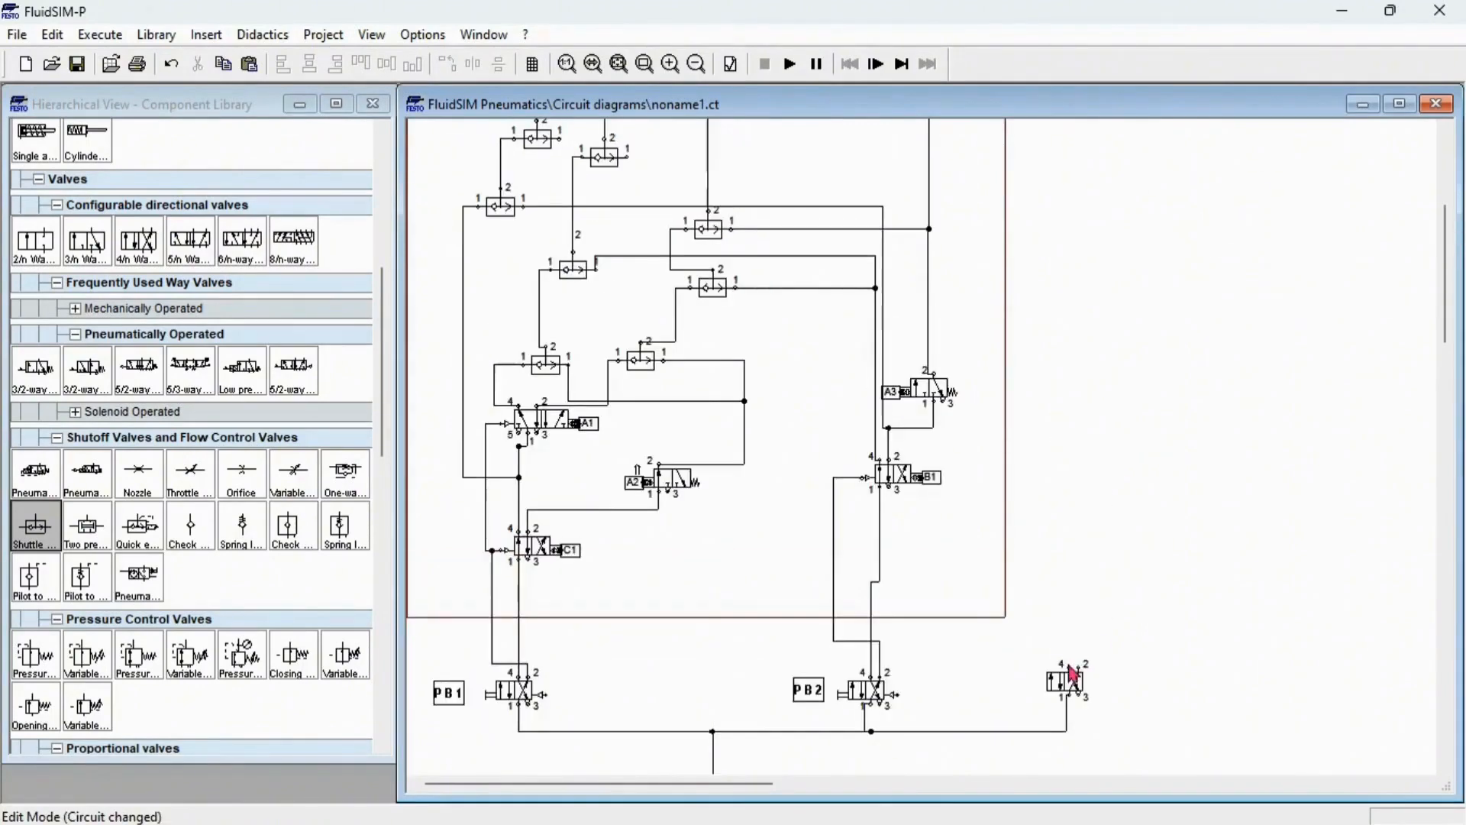
{"action": "scroll", "coordinate": [982, 491], "scroll_direction": "up", "scroll_amount": 2}
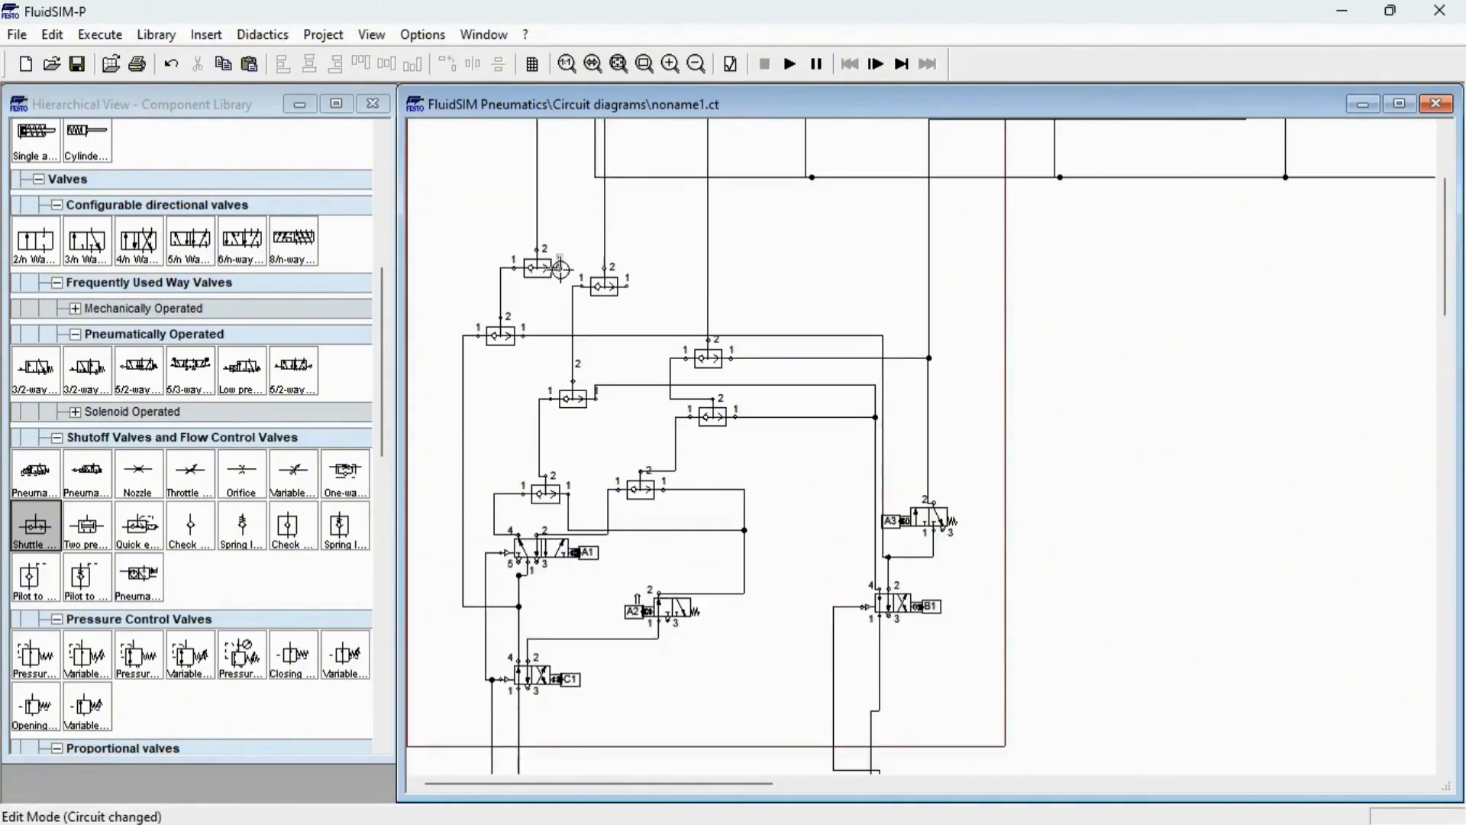
{"action": "scroll", "coordinate": [1181, 524], "scroll_direction": "down", "scroll_amount": 5}
{"action": "left_click_drag", "start_coordinate": [1067, 475], "coordinate": [1066, 475]}
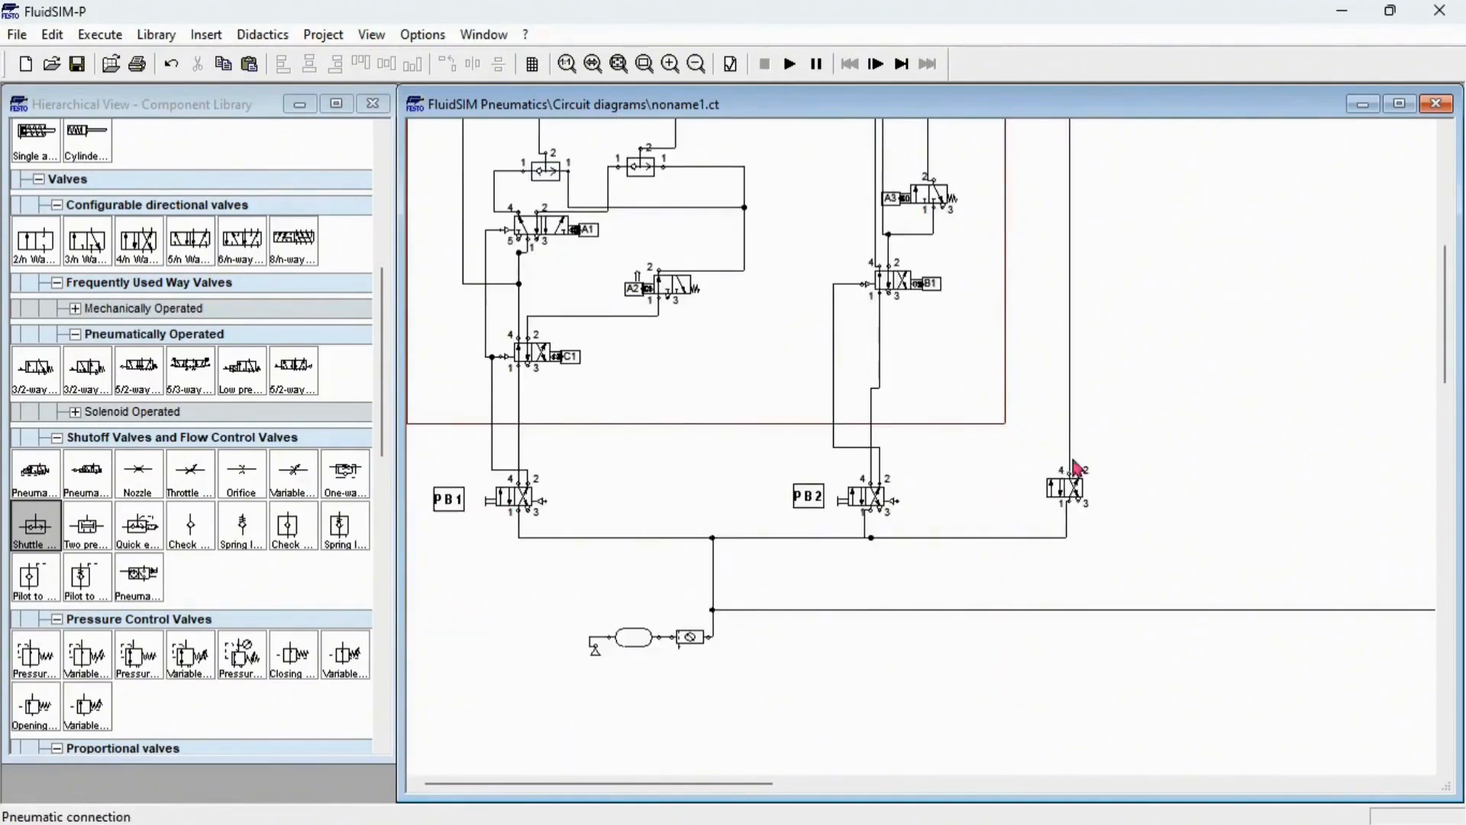
{"action": "scroll", "coordinate": [1071, 427], "scroll_direction": "up", "scroll_amount": 7}
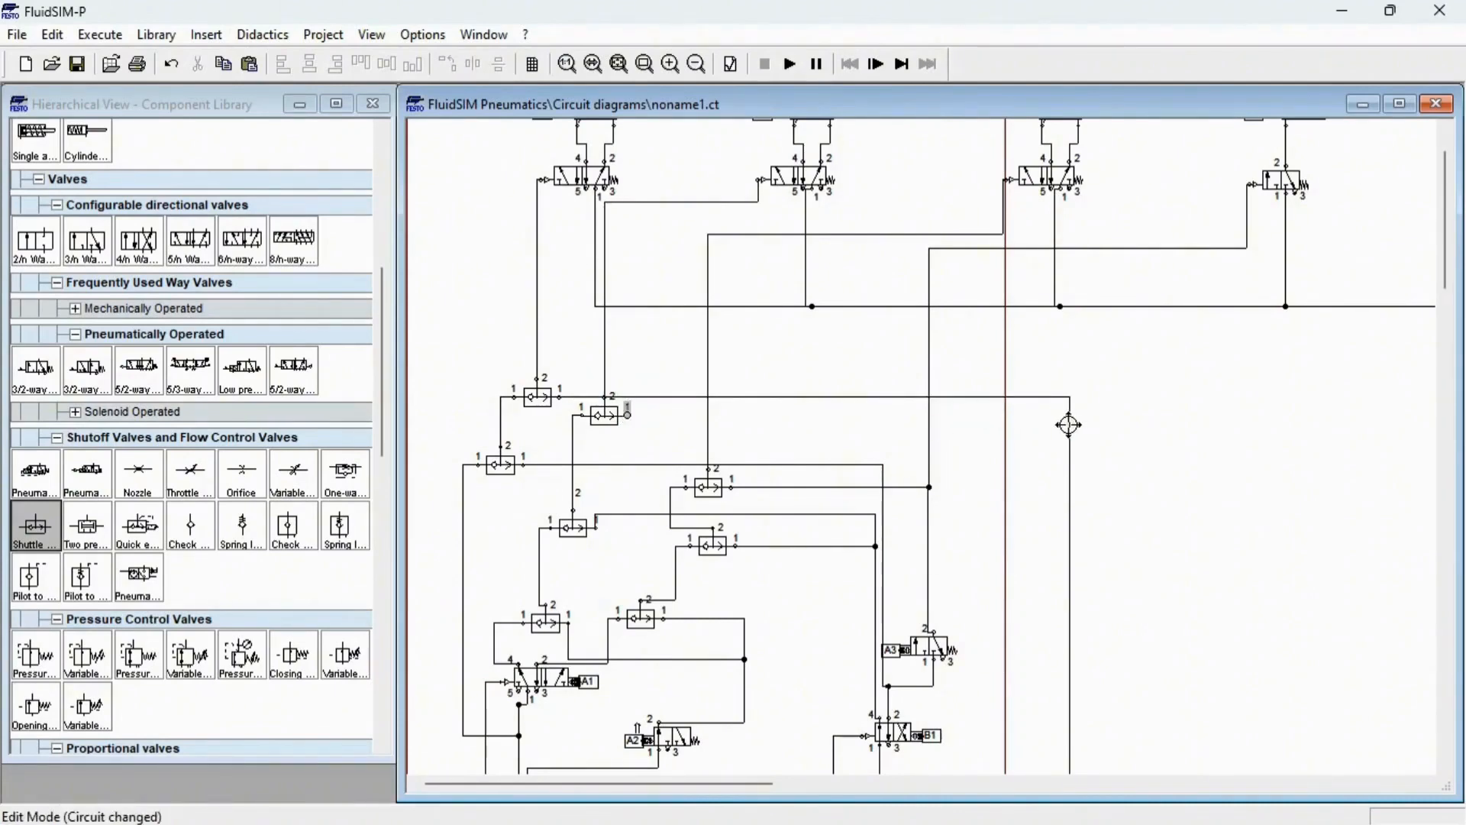
{"action": "left_click_drag", "start_coordinate": [627, 415], "coordinate": [1070, 424]}
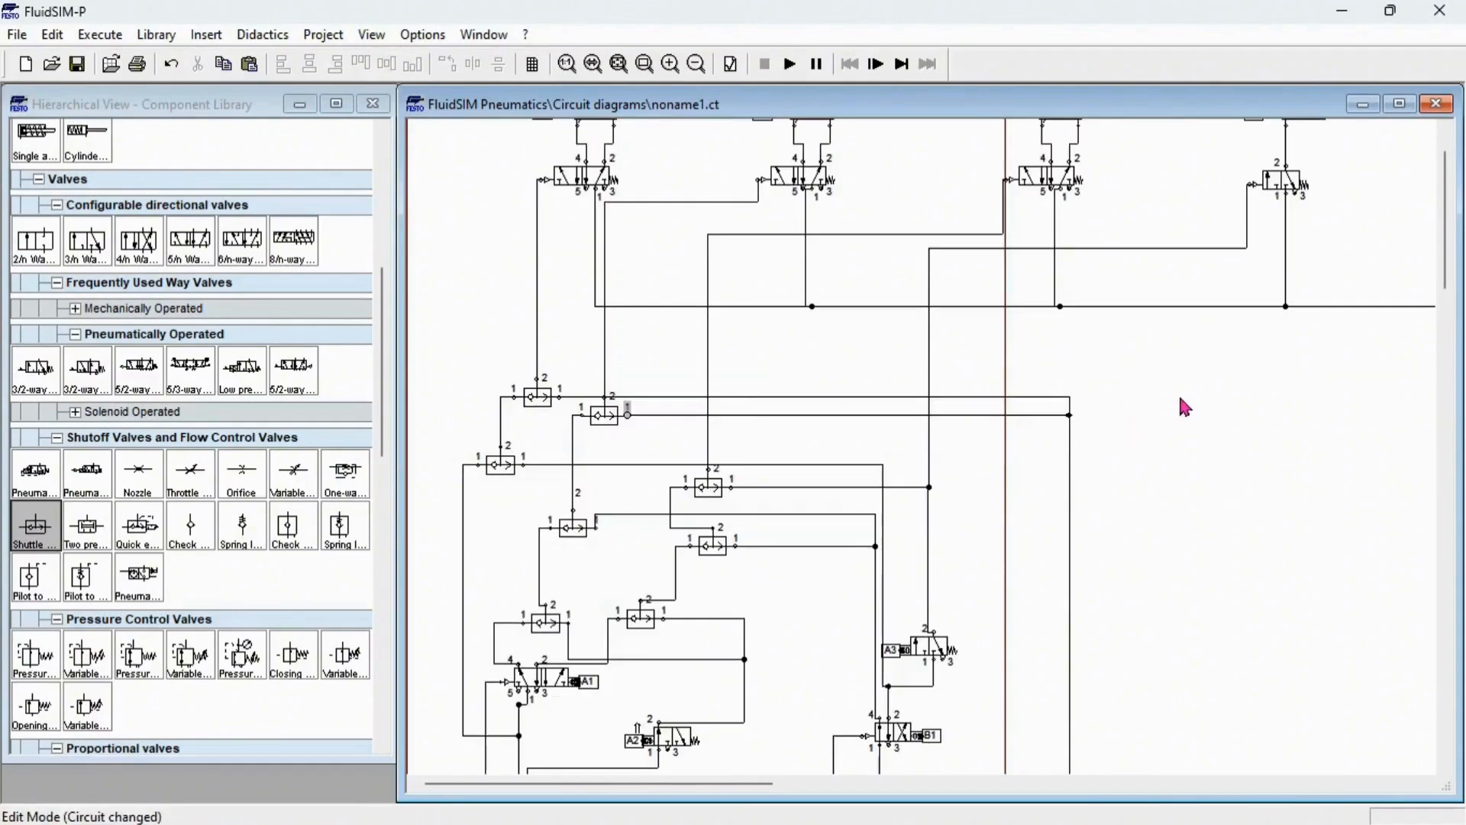
Step: Run a simulation of the circuit despite the warnings, check the third 4/n way valve, and stop it
{"action": "left_click", "coordinate": [790, 64]}
{"action": "key", "text": "Return"}
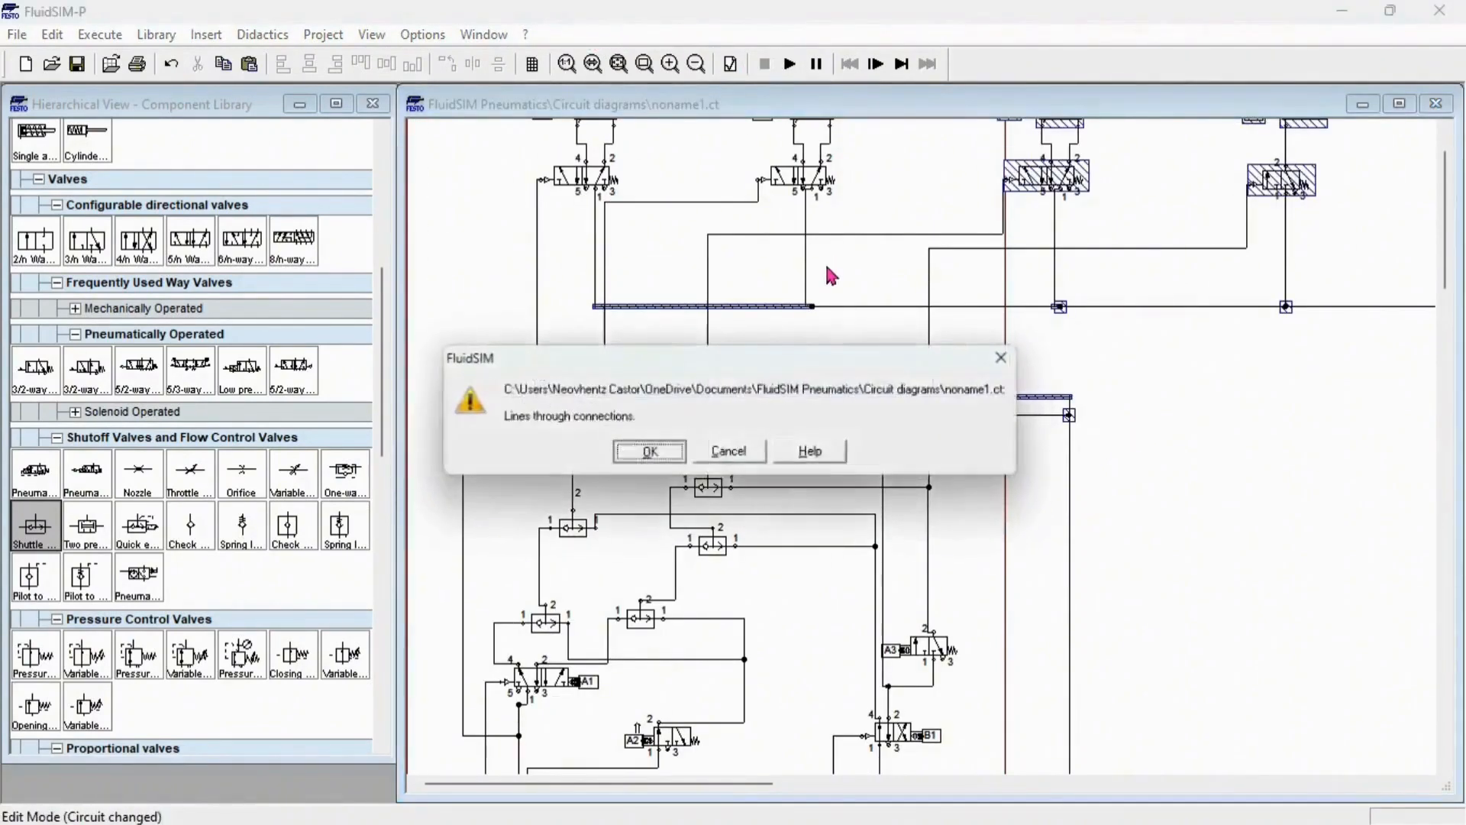
{"action": "key", "text": "Return"}
{"action": "key", "text": "Return"}
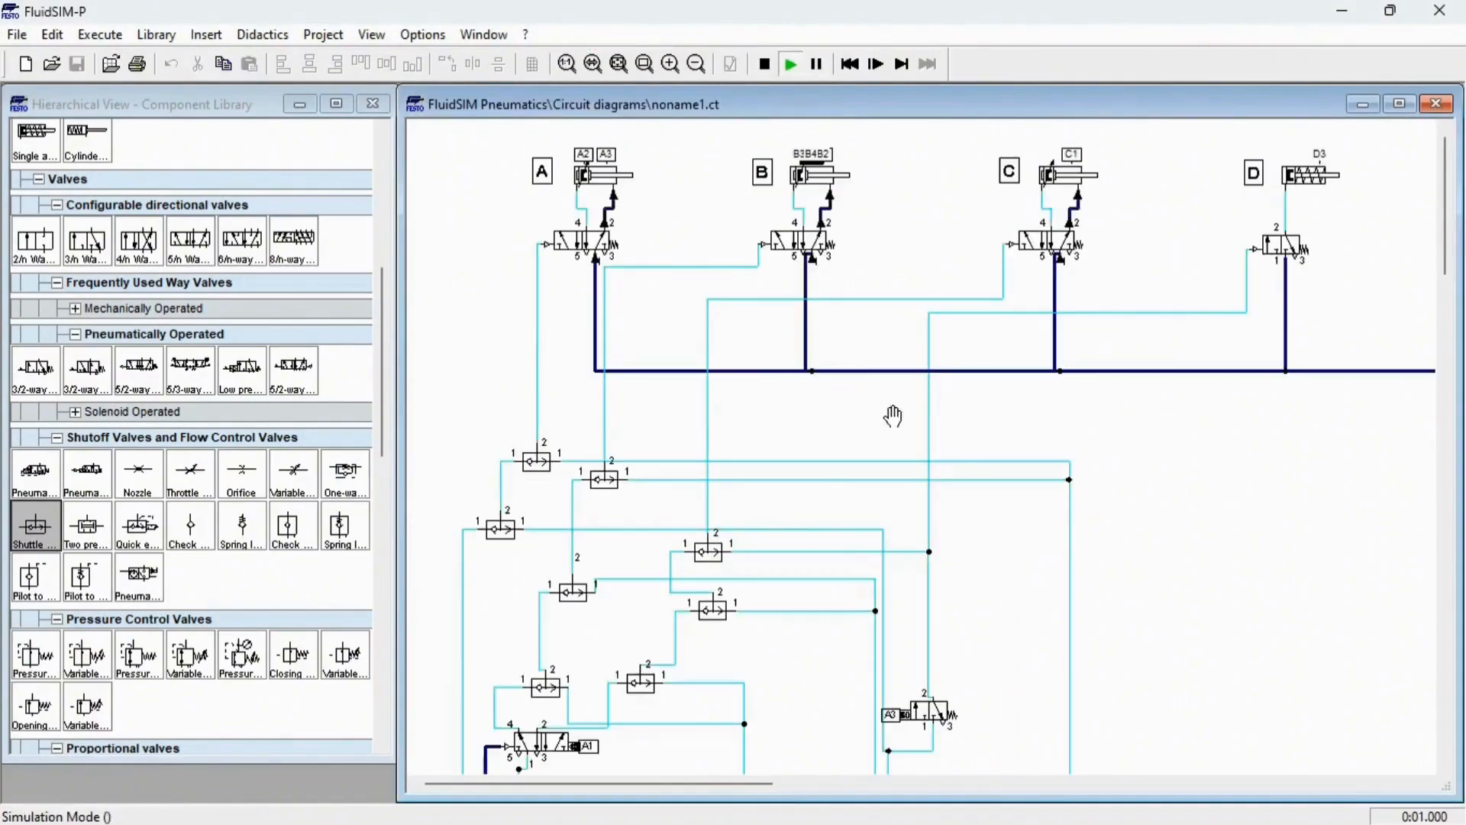
{"action": "scroll", "coordinate": [1073, 580], "scroll_direction": "down", "scroll_amount": 5}
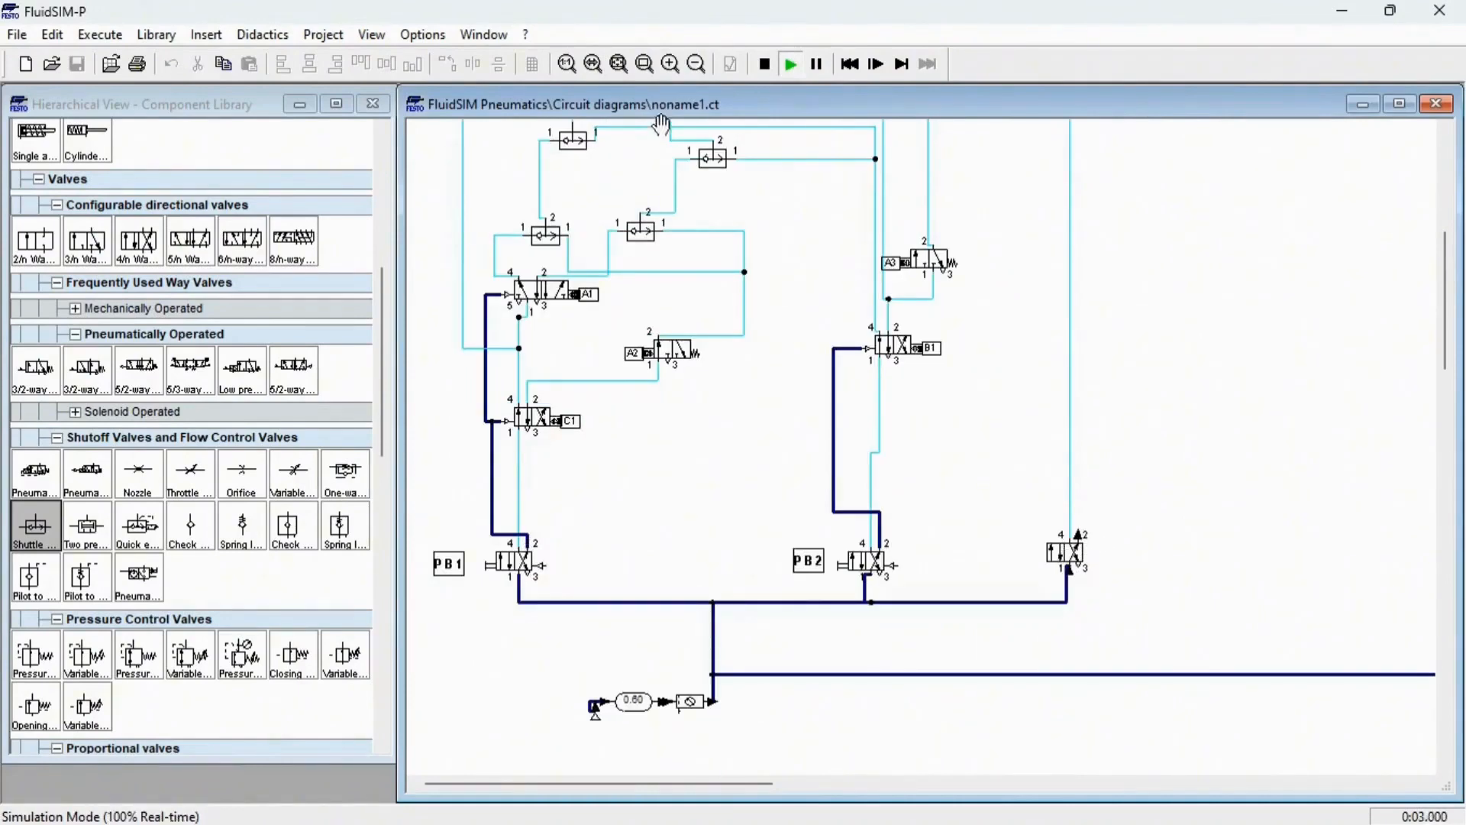
{"action": "left_click", "coordinate": [765, 64]}
Step: Give the third 4/n way valve, beside PB2, a manual push-type actuation on its left side
{"action": "double_click", "coordinate": [1065, 554]}
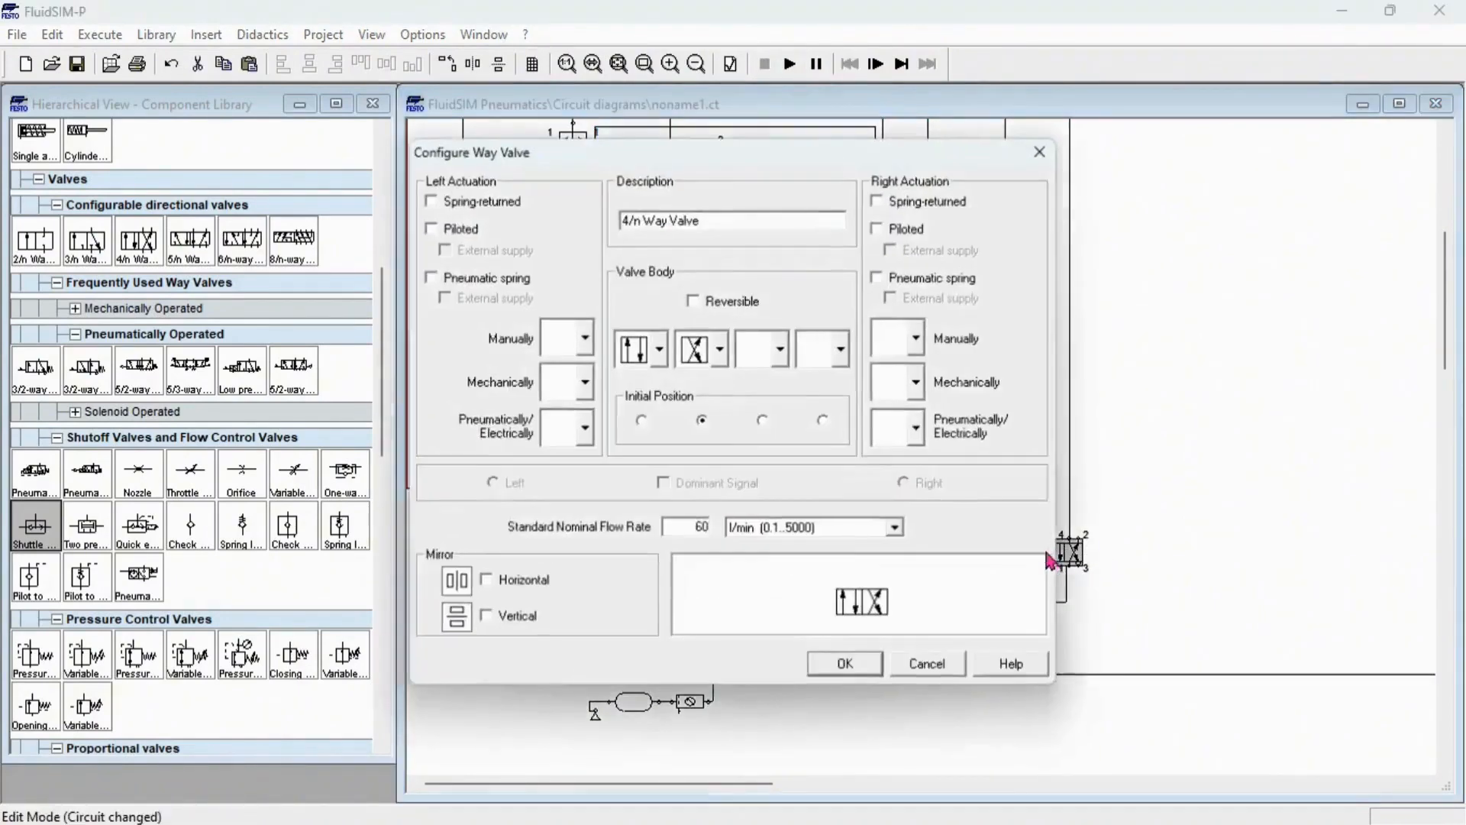
{"action": "left_click", "coordinate": [583, 348]}
{"action": "left_click", "coordinate": [562, 413]}
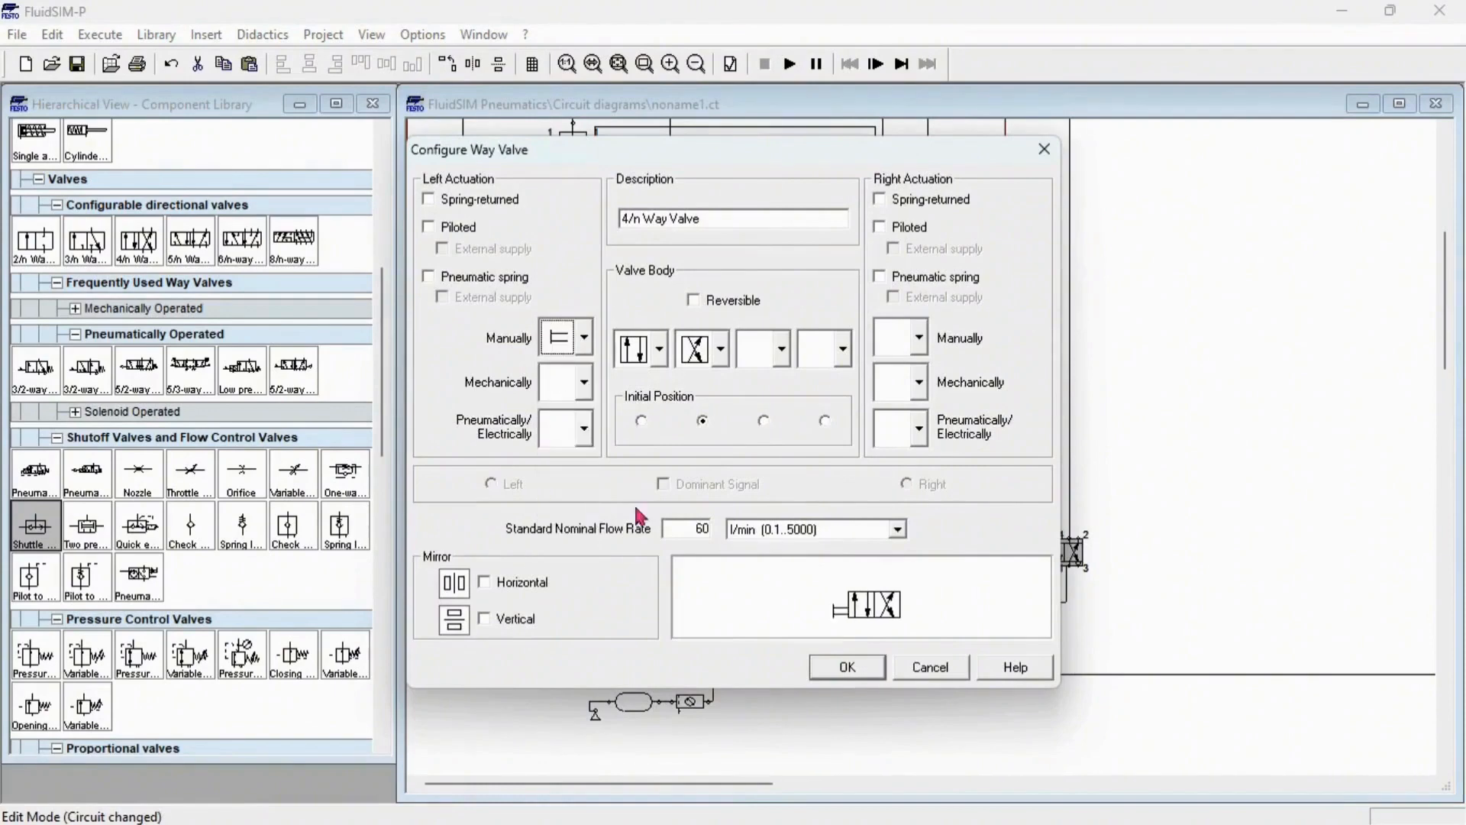
{"action": "left_click", "coordinate": [848, 667]}
{"action": "scroll", "coordinate": [1158, 458], "scroll_direction": "down", "scroll_amount": 5}
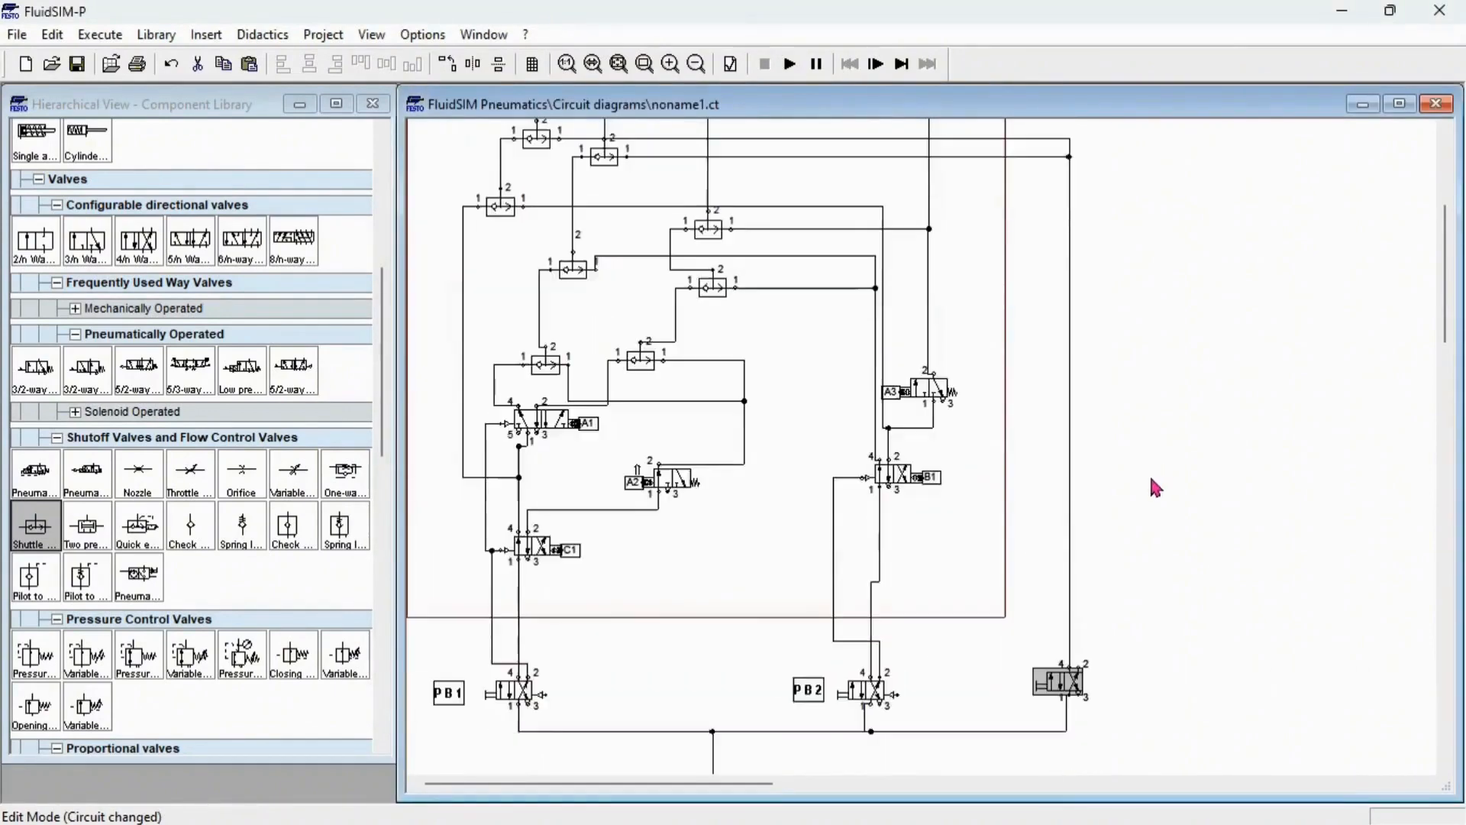
Step: Simulate the circuit, actuate the third manual valve, check how the cylinders respond, and stop the simulation
{"action": "left_click", "coordinate": [790, 65]}
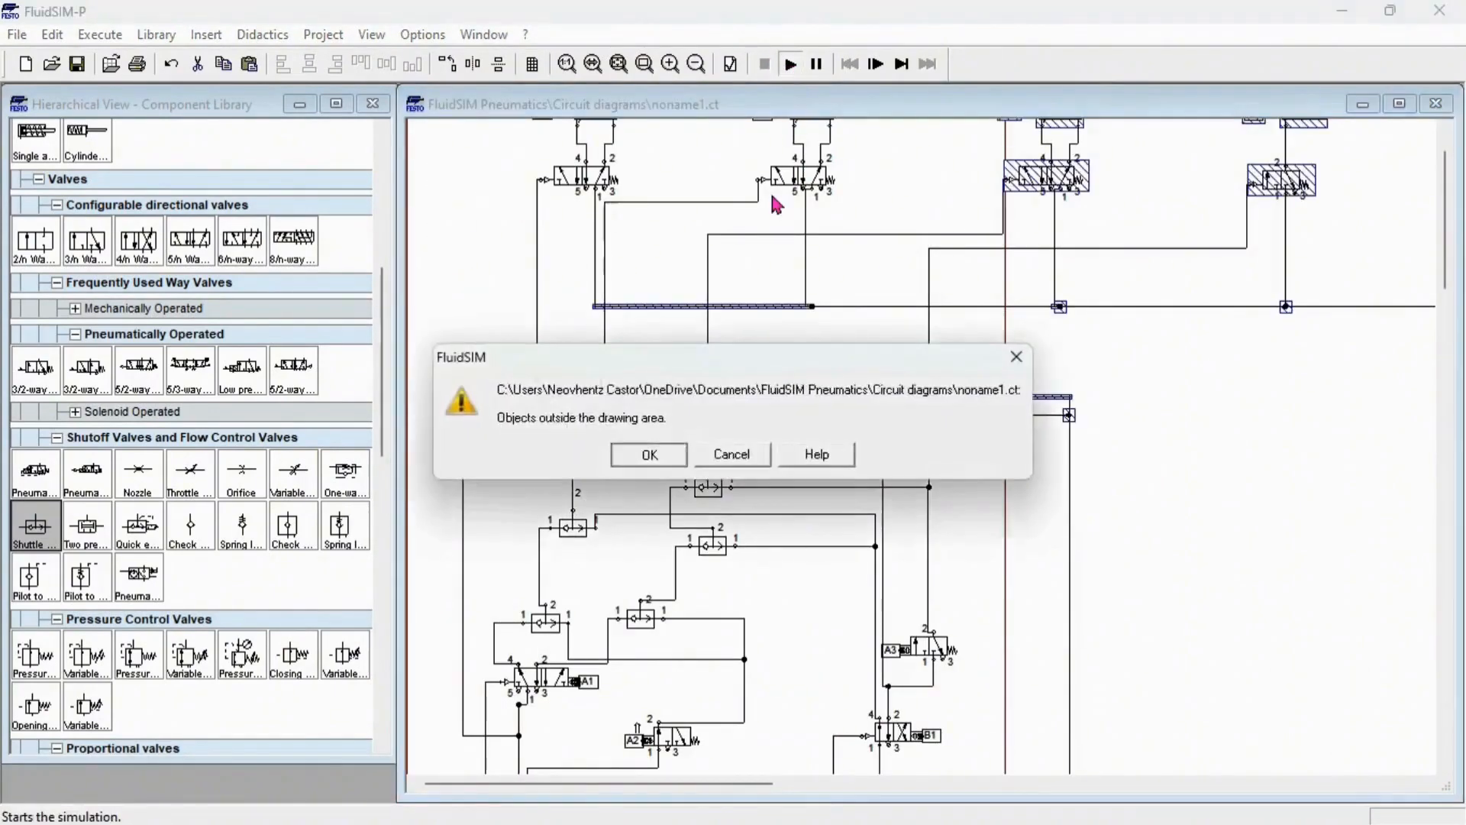
{"action": "key", "text": "Return"}
{"action": "key", "text": "Return"}
{"action": "key", "text": "Return"}
{"action": "scroll", "coordinate": [993, 497], "scroll_direction": "down", "scroll_amount": 5}
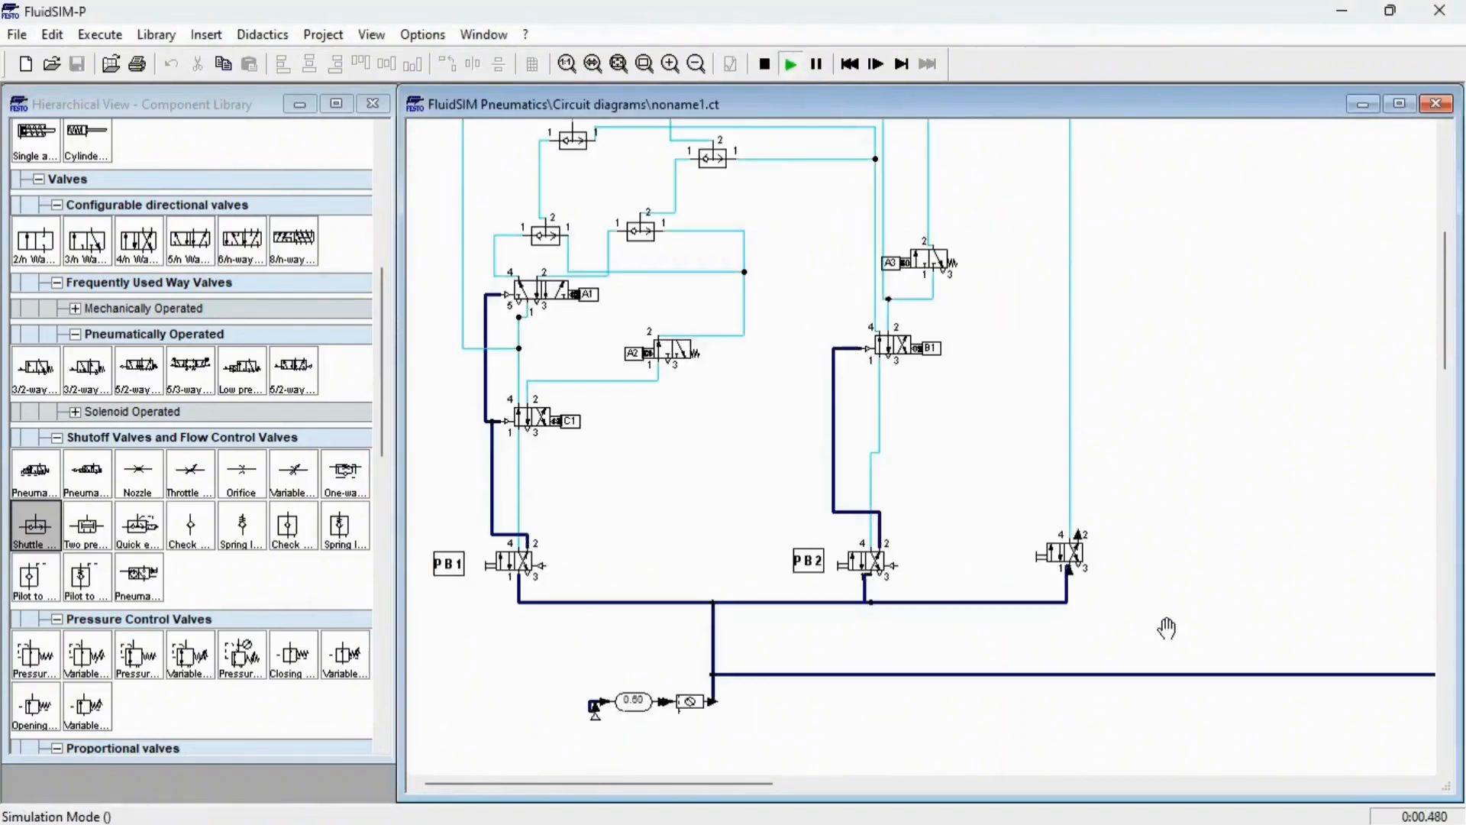
{"action": "left_click", "coordinate": [1078, 548]}
{"action": "scroll", "coordinate": [1186, 395], "scroll_direction": "up", "scroll_amount": 5}
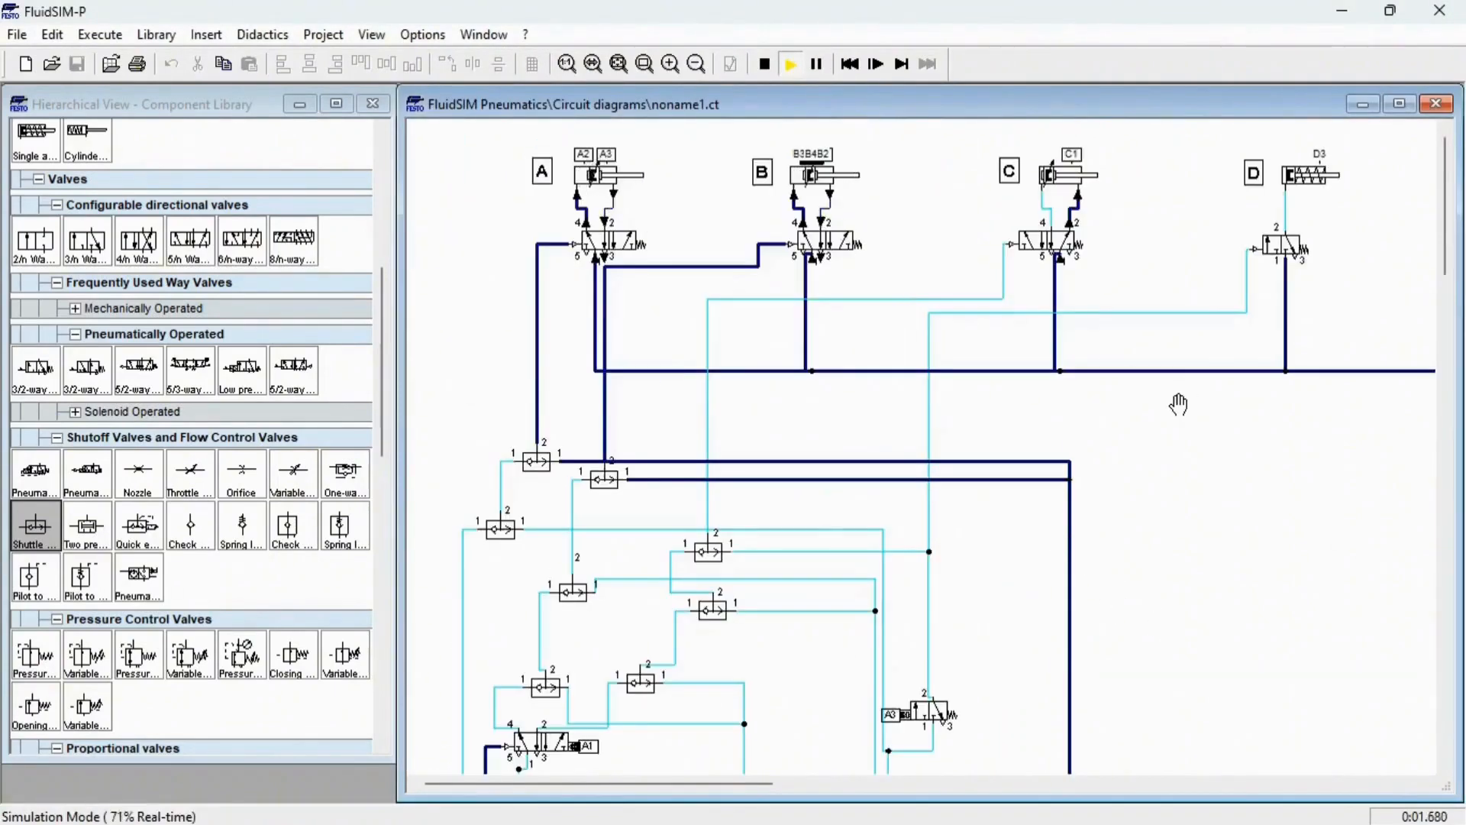
{"action": "left_click", "coordinate": [763, 65]}
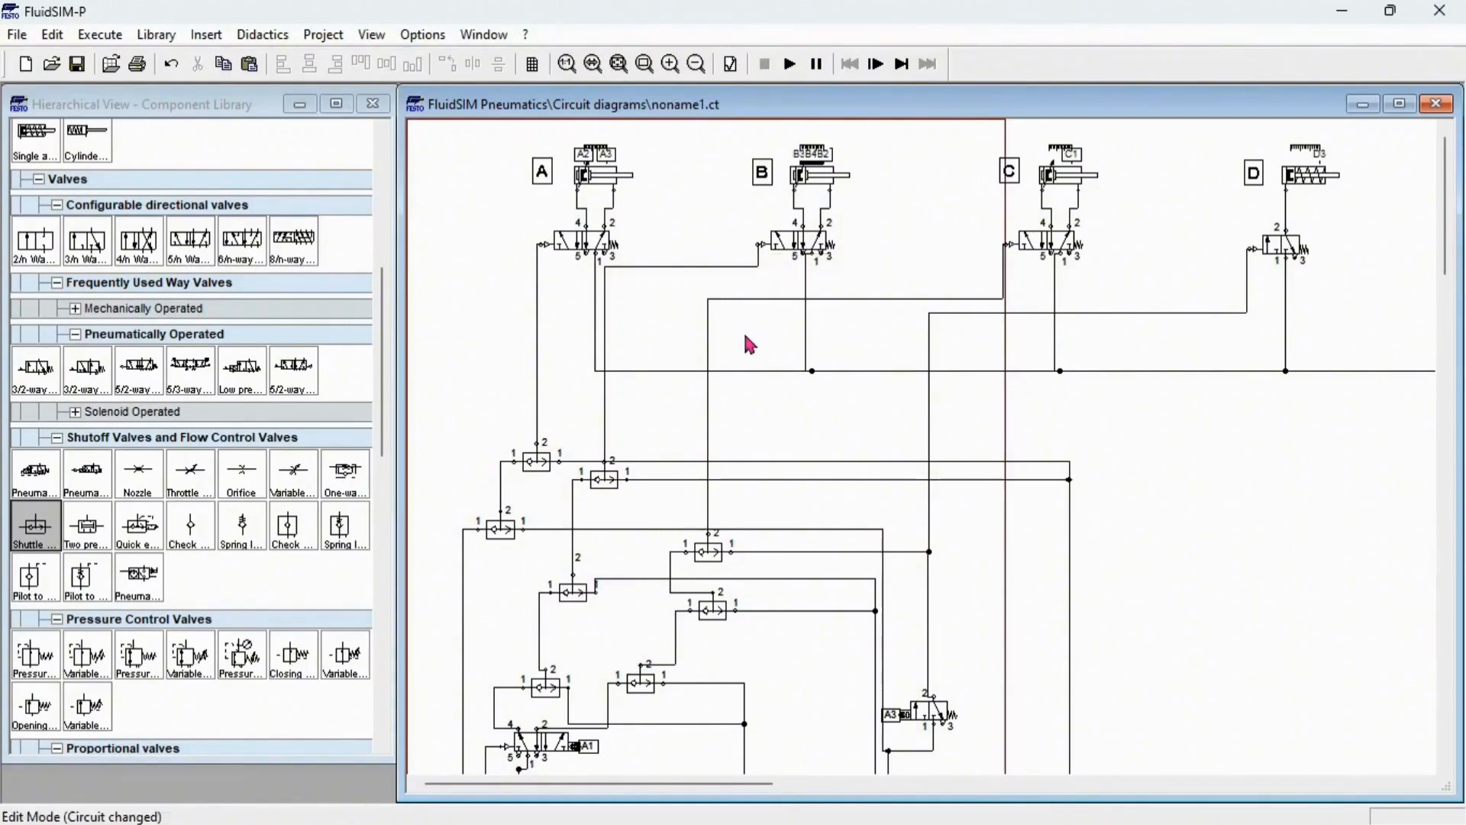
Step: Replace cylinder C's pilot line with a new shuttle valve above the existing one, and route its output to C's directional valve
{"action": "left_click_drag", "start_coordinate": [34, 525], "coordinate": [870, 427]}
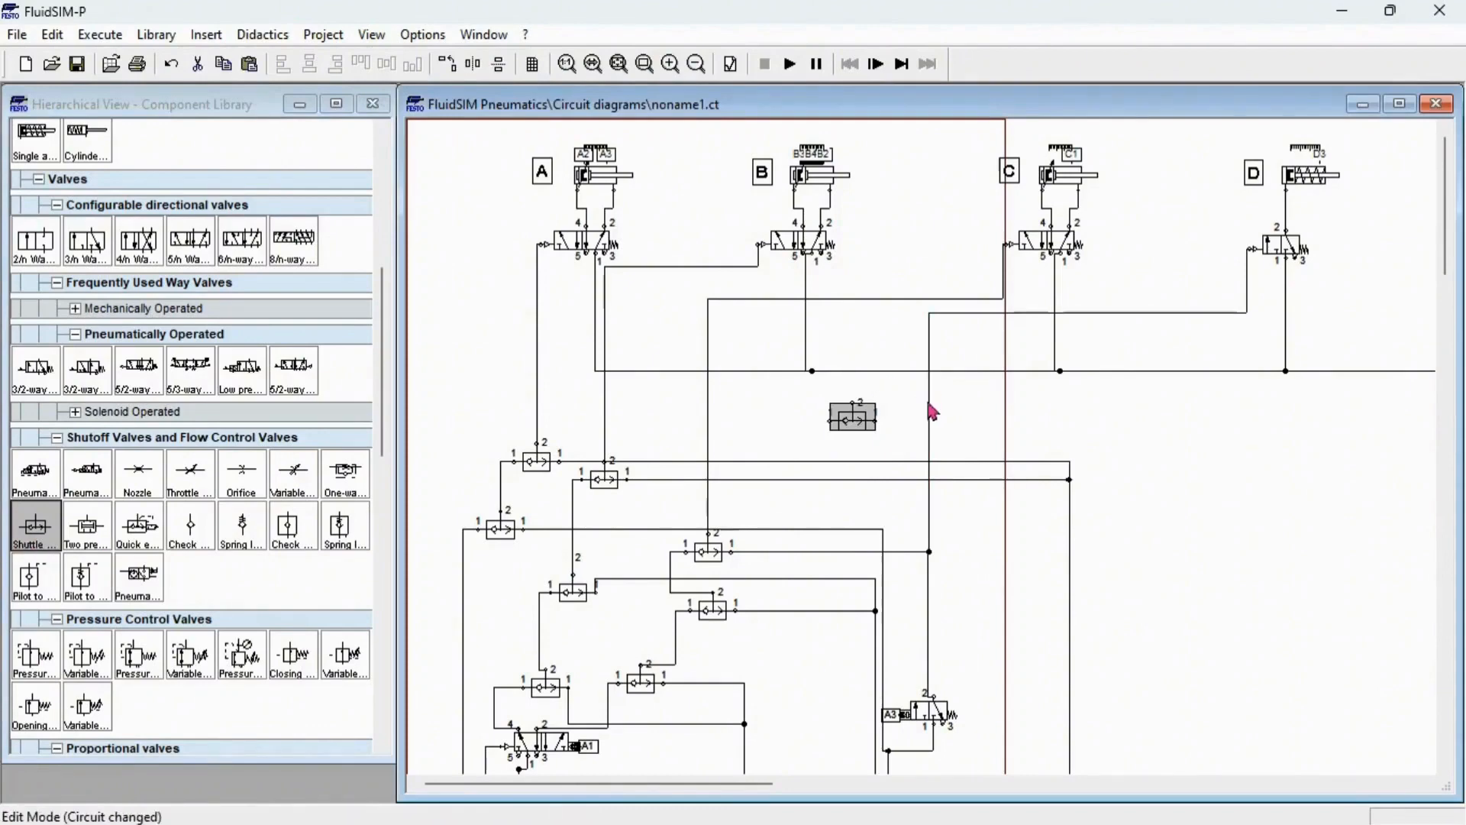
{"action": "left_click", "coordinate": [708, 443]}
{"action": "key", "text": "Delete"}
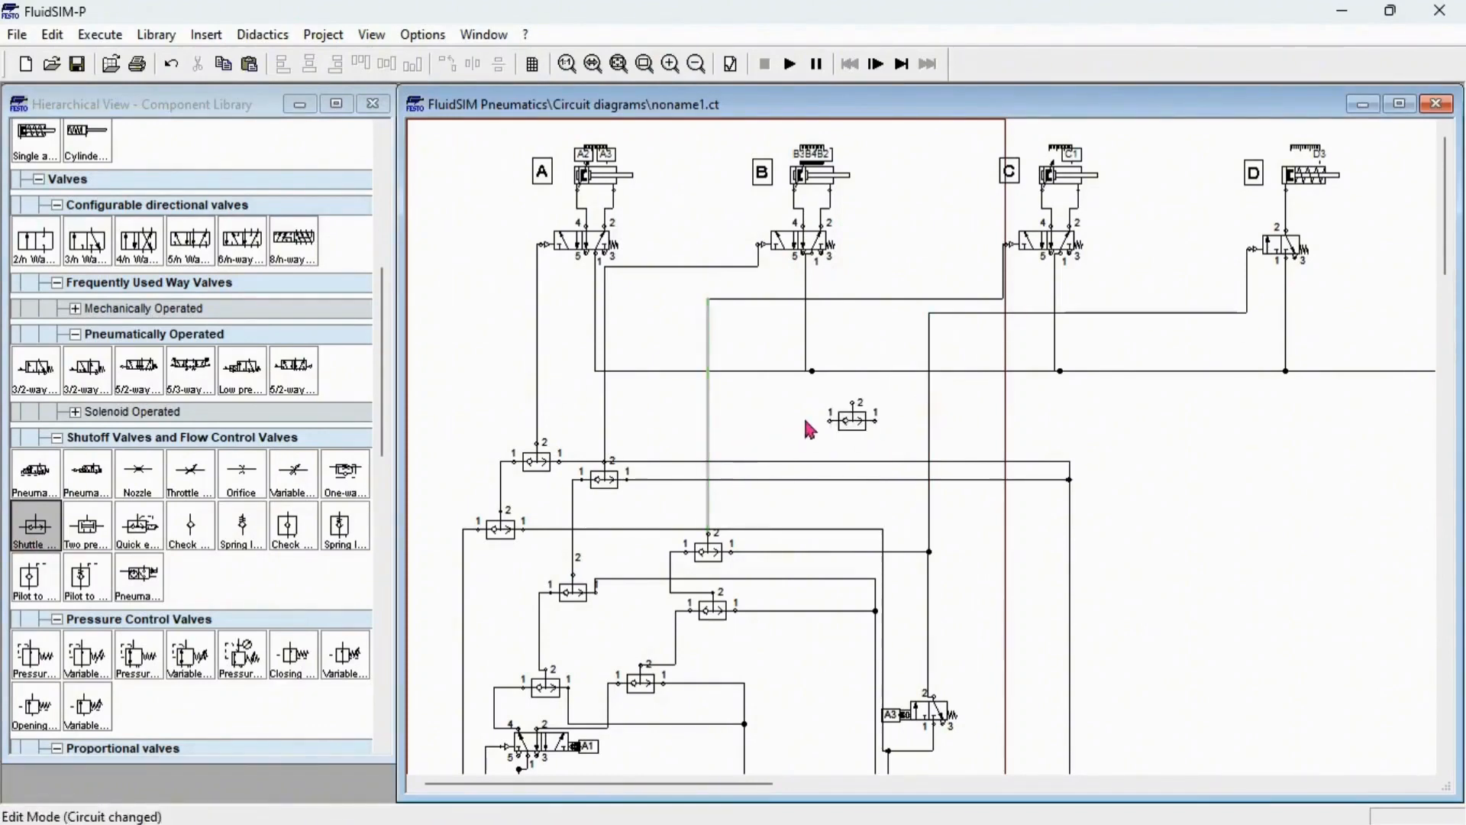
{"action": "left_click_drag", "start_coordinate": [853, 419], "coordinate": [712, 506]}
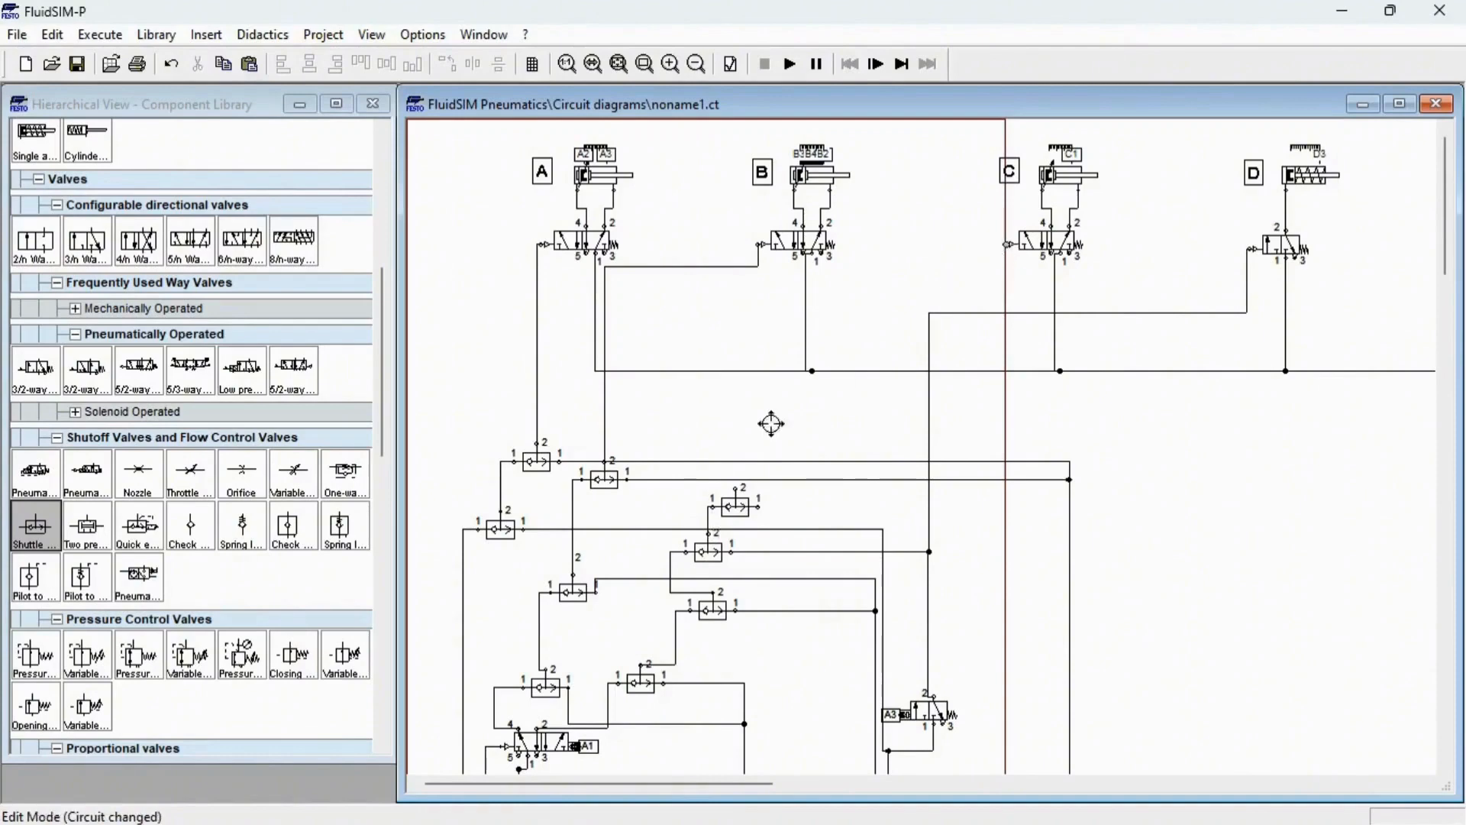
{"action": "left_click_drag", "start_coordinate": [735, 486], "coordinate": [1006, 244]}
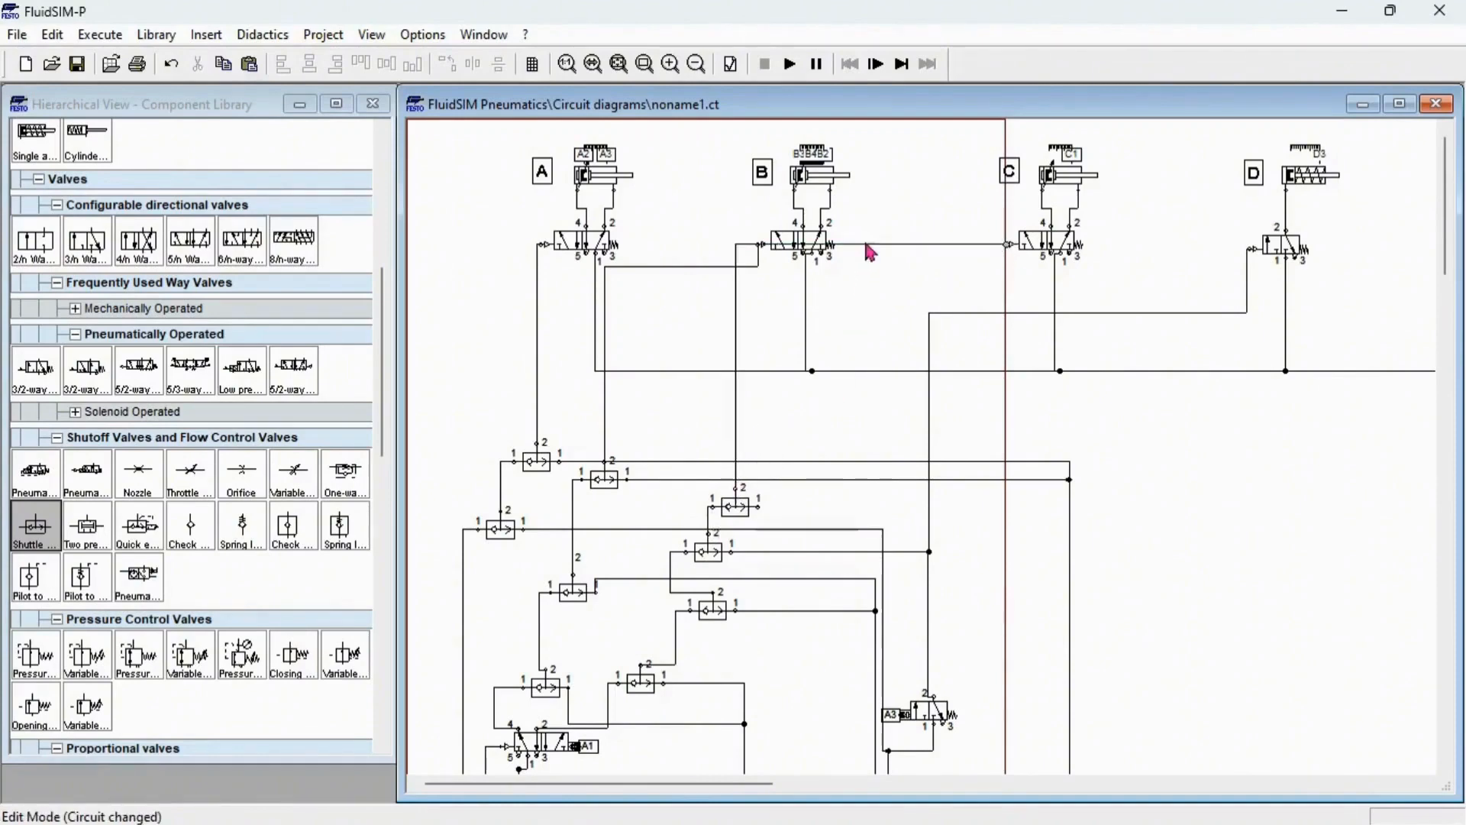
{"action": "left_click_drag", "start_coordinate": [867, 245], "coordinate": [867, 280]}
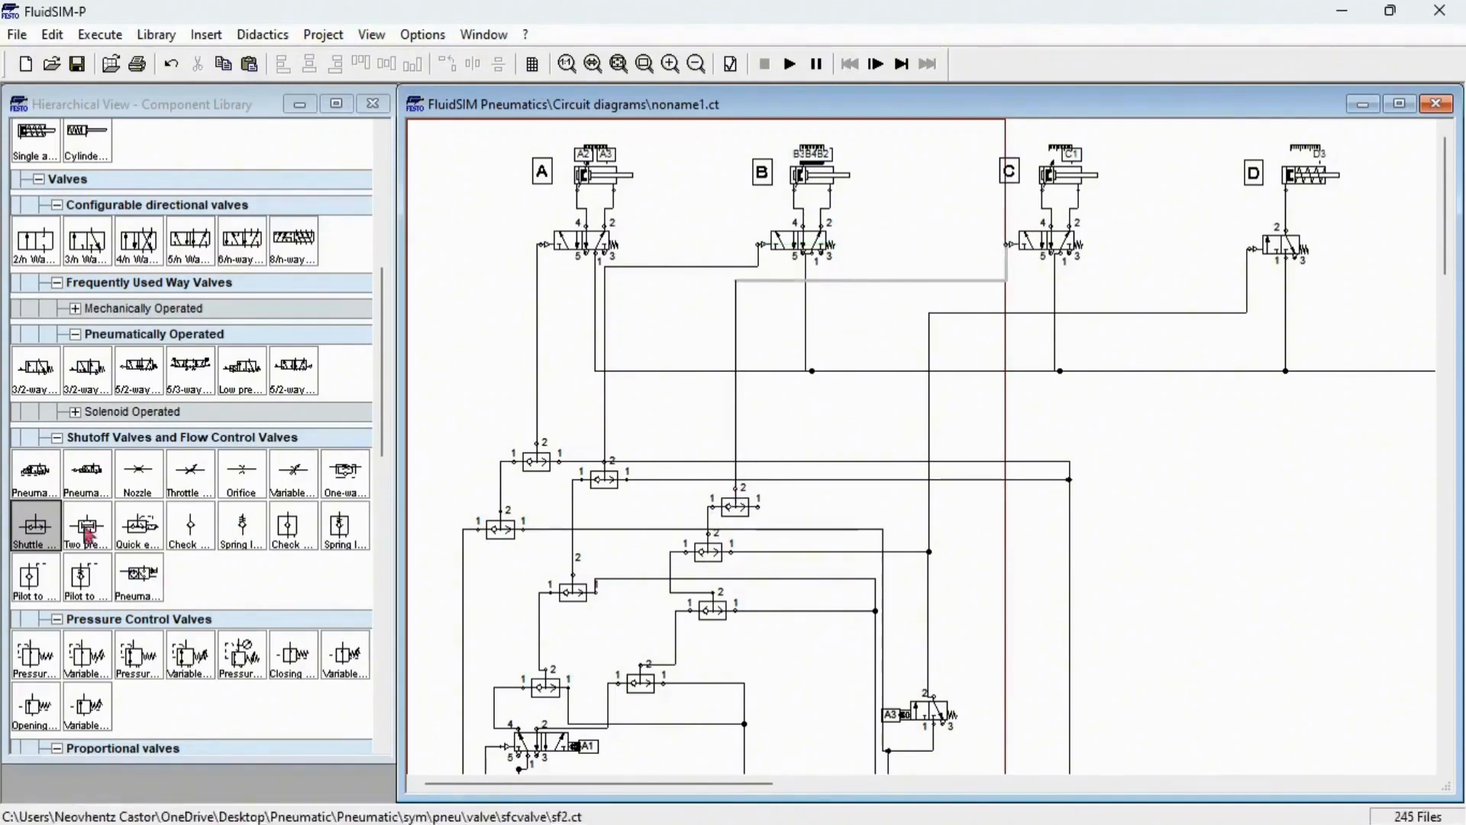
Step: Replace cylinder D's pilot line with a new shuttle valve above valve A3, and route its output to D's directional valve
{"action": "left_click", "coordinate": [40, 535]}
{"action": "left_click_drag", "start_coordinate": [39, 535], "coordinate": [968, 418]}
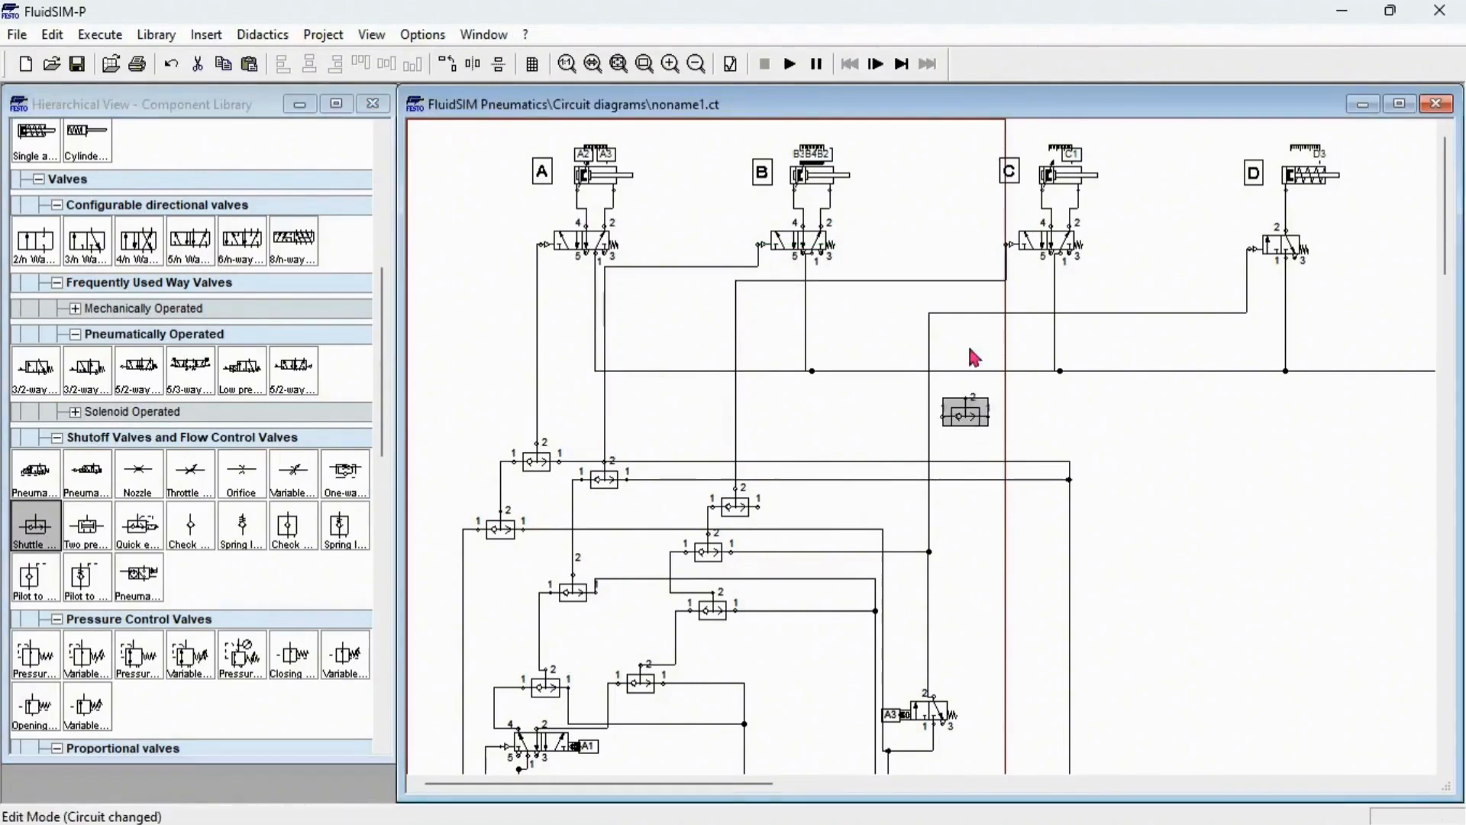
{"action": "left_click", "coordinate": [928, 402]}
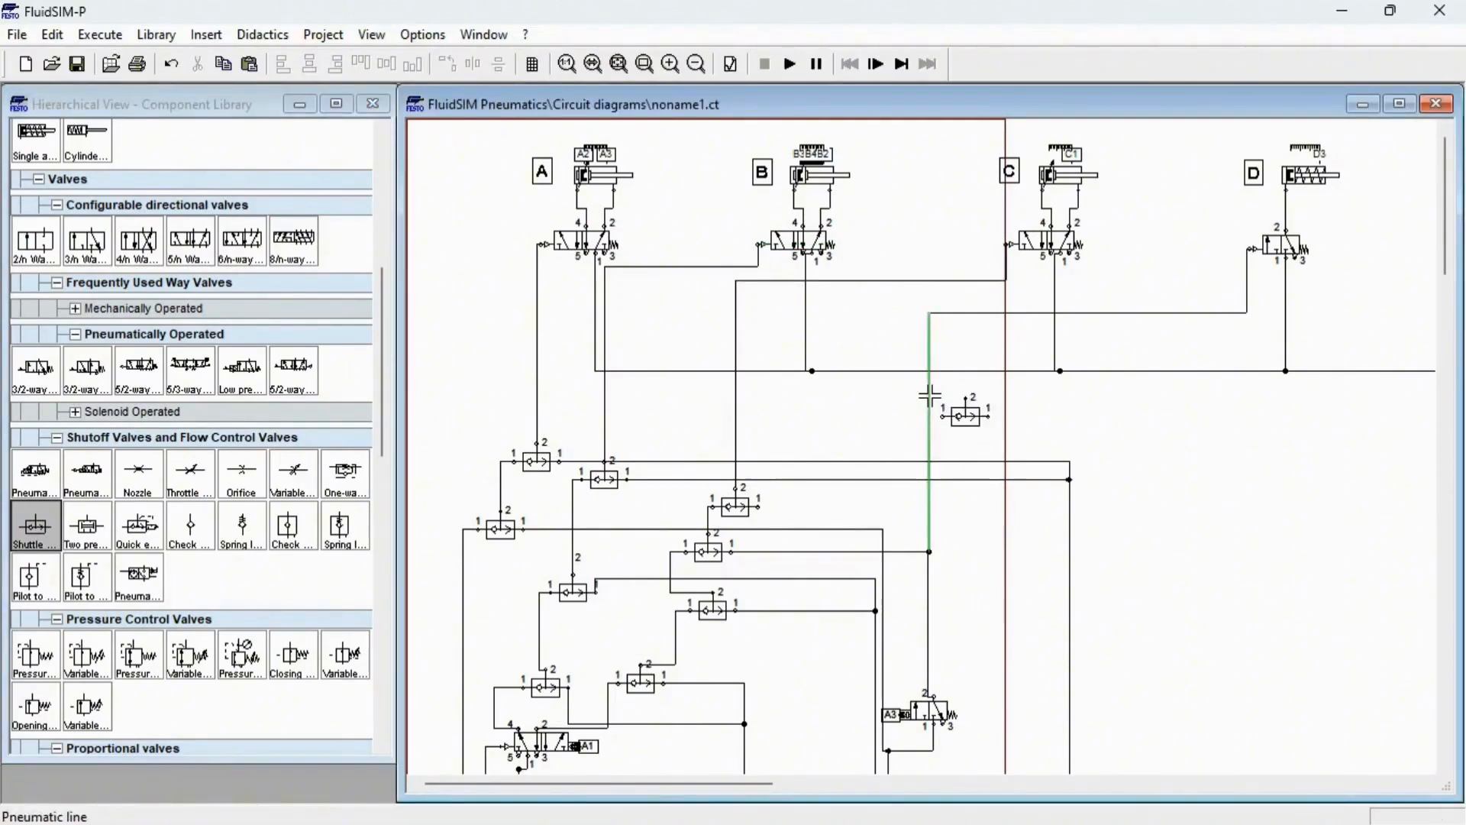
{"action": "key", "text": "Delete"}
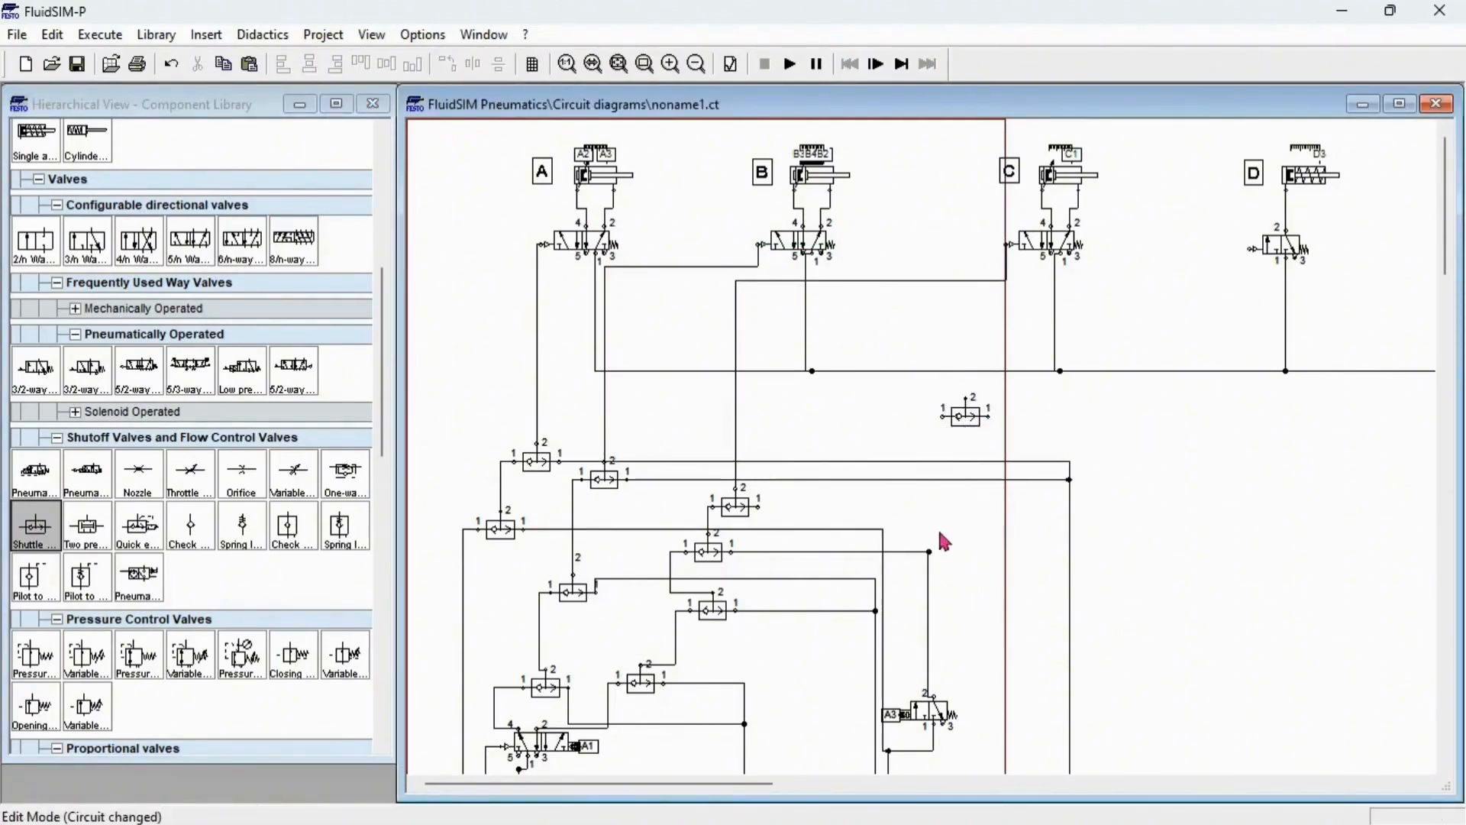
{"action": "left_click_drag", "start_coordinate": [943, 416], "coordinate": [1250, 249]}
{"action": "left_click", "coordinate": [1227, 258]}
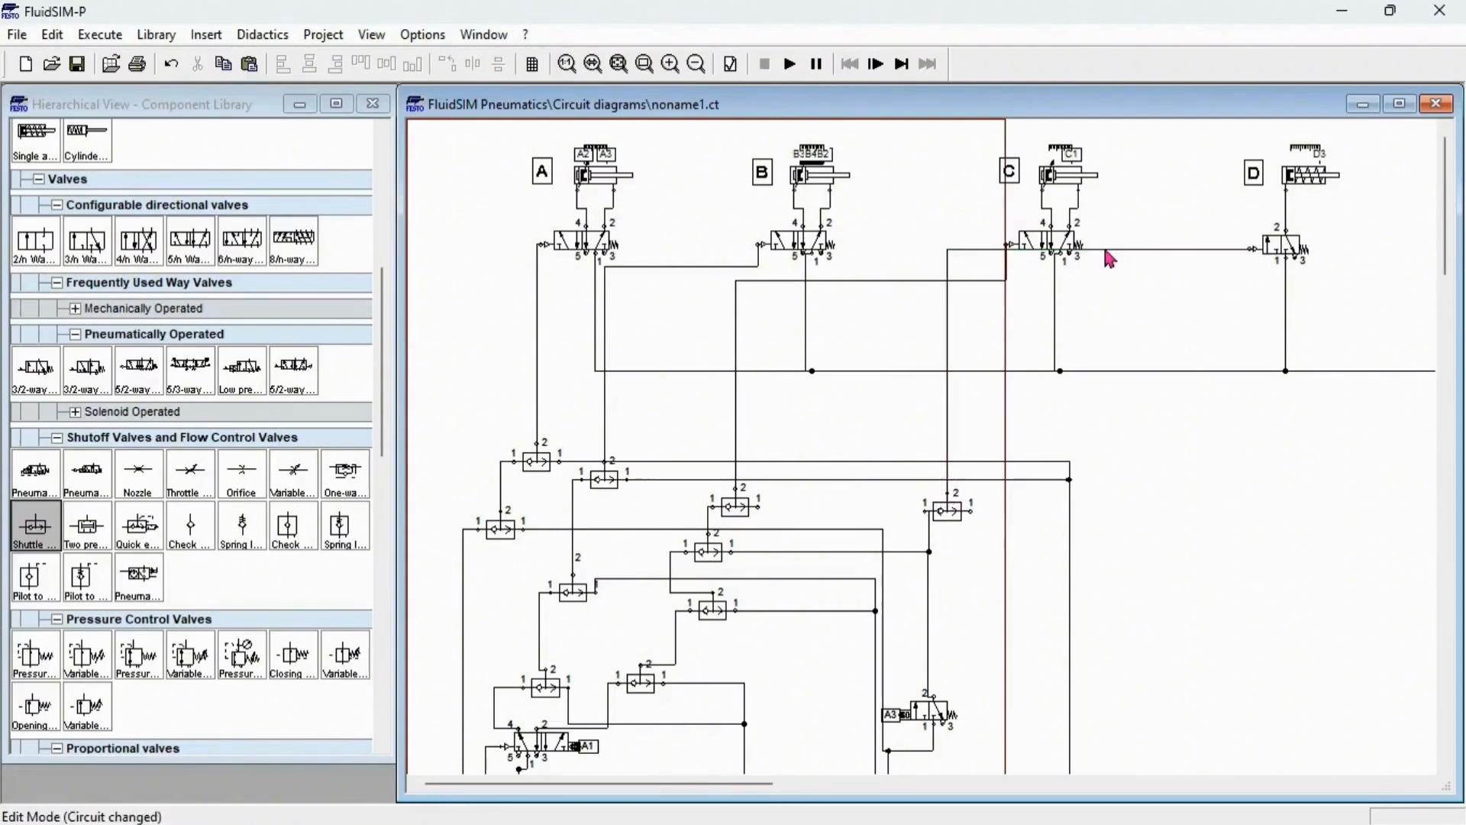
{"action": "left_click_drag", "start_coordinate": [1105, 250], "coordinate": [1084, 302]}
Step: Insert a 4/n way valve between limit valve A3 and the third manual valve's vertical line
{"action": "scroll", "coordinate": [1084, 301], "scroll_direction": "down", "scroll_amount": 2}
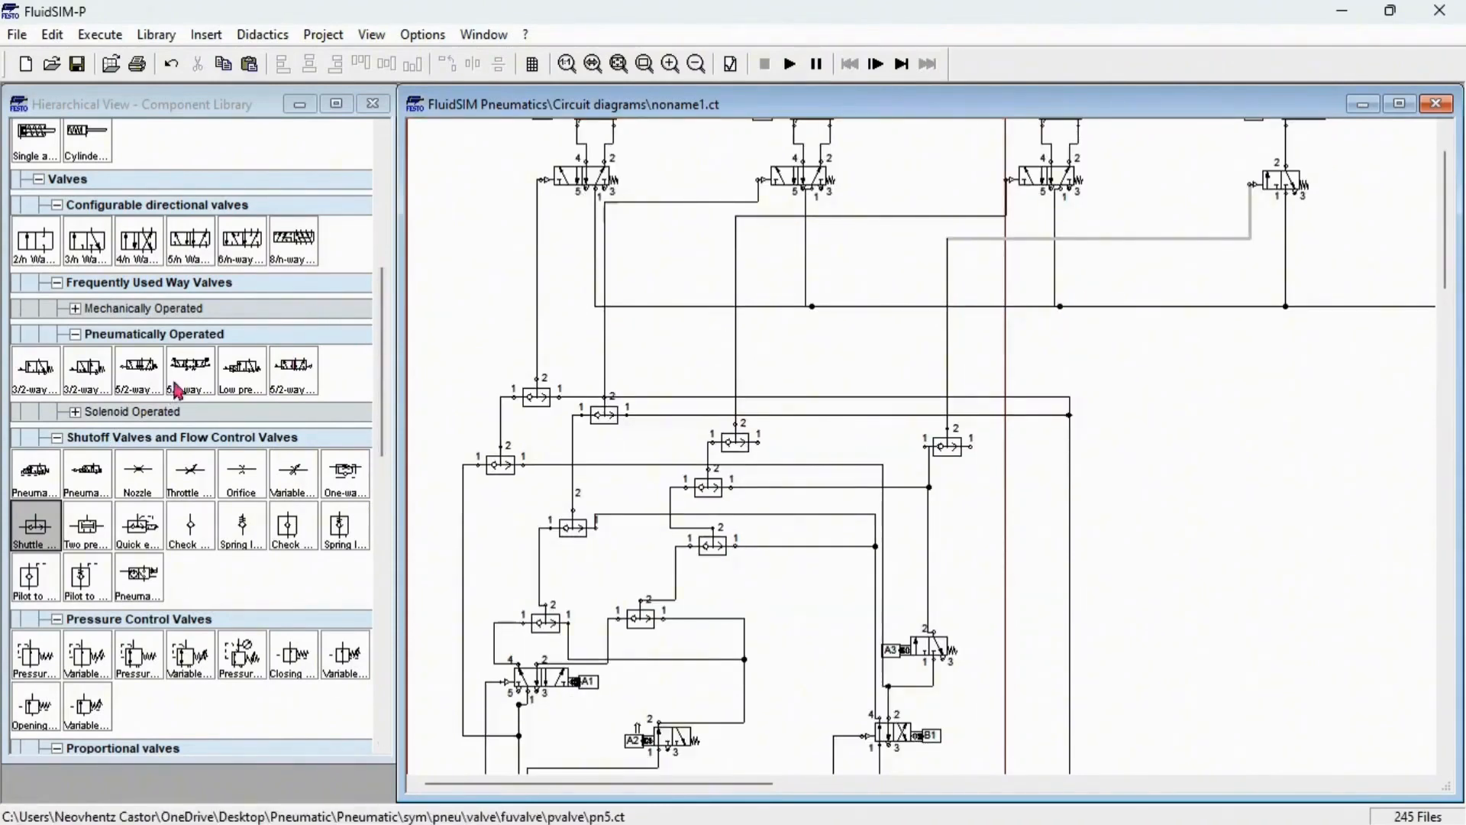
{"action": "scroll", "coordinate": [239, 362], "scroll_direction": "up", "scroll_amount": 1}
{"action": "scroll", "coordinate": [217, 304], "scroll_direction": "up", "scroll_amount": 3}
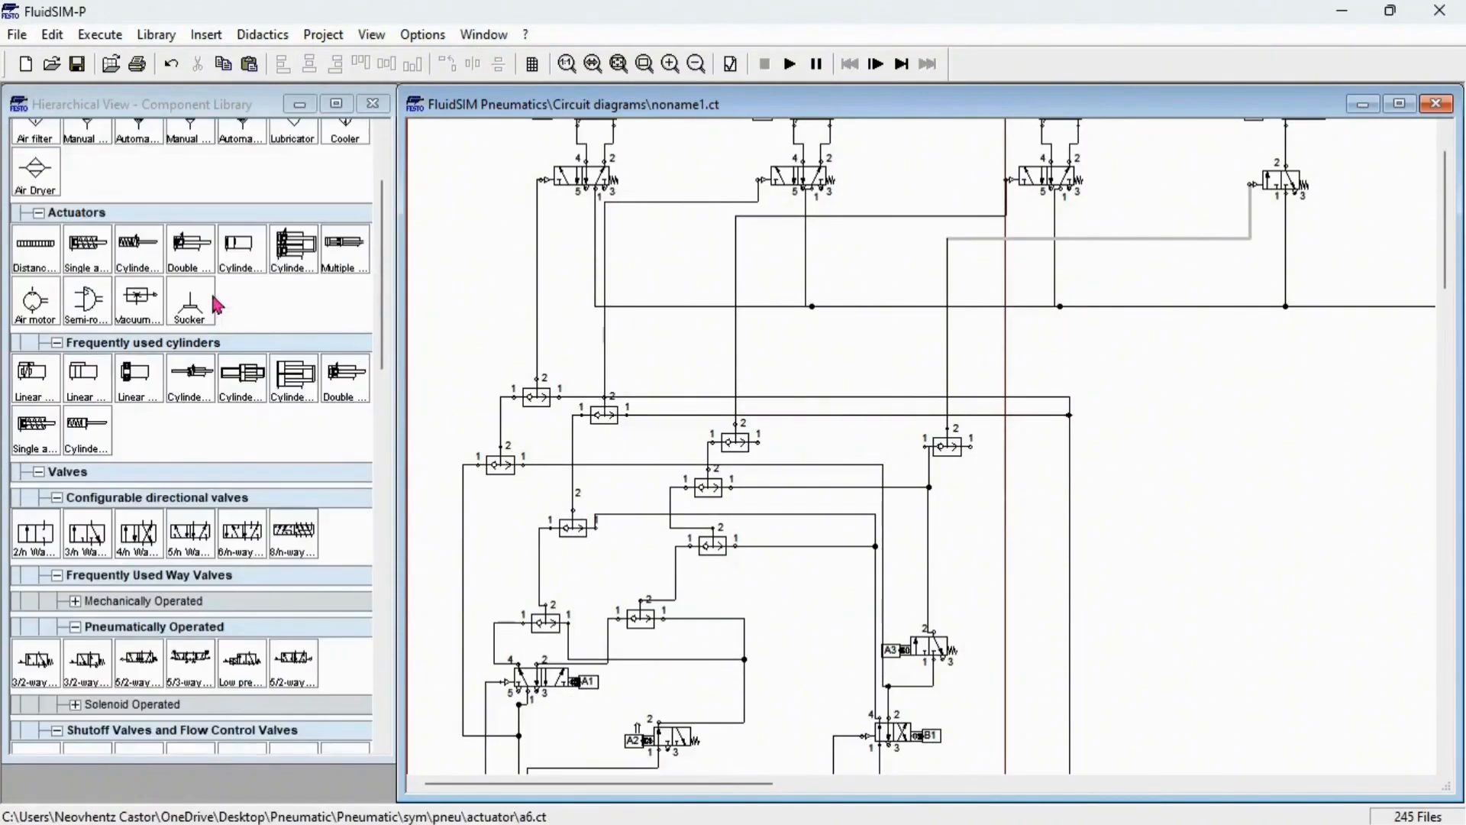
{"action": "scroll", "coordinate": [157, 420], "scroll_direction": "down", "scroll_amount": 1}
{"action": "left_click_drag", "start_coordinate": [138, 460], "coordinate": [1006, 623]}
{"action": "scroll", "coordinate": [1221, 522], "scroll_direction": "up", "scroll_amount": 1}
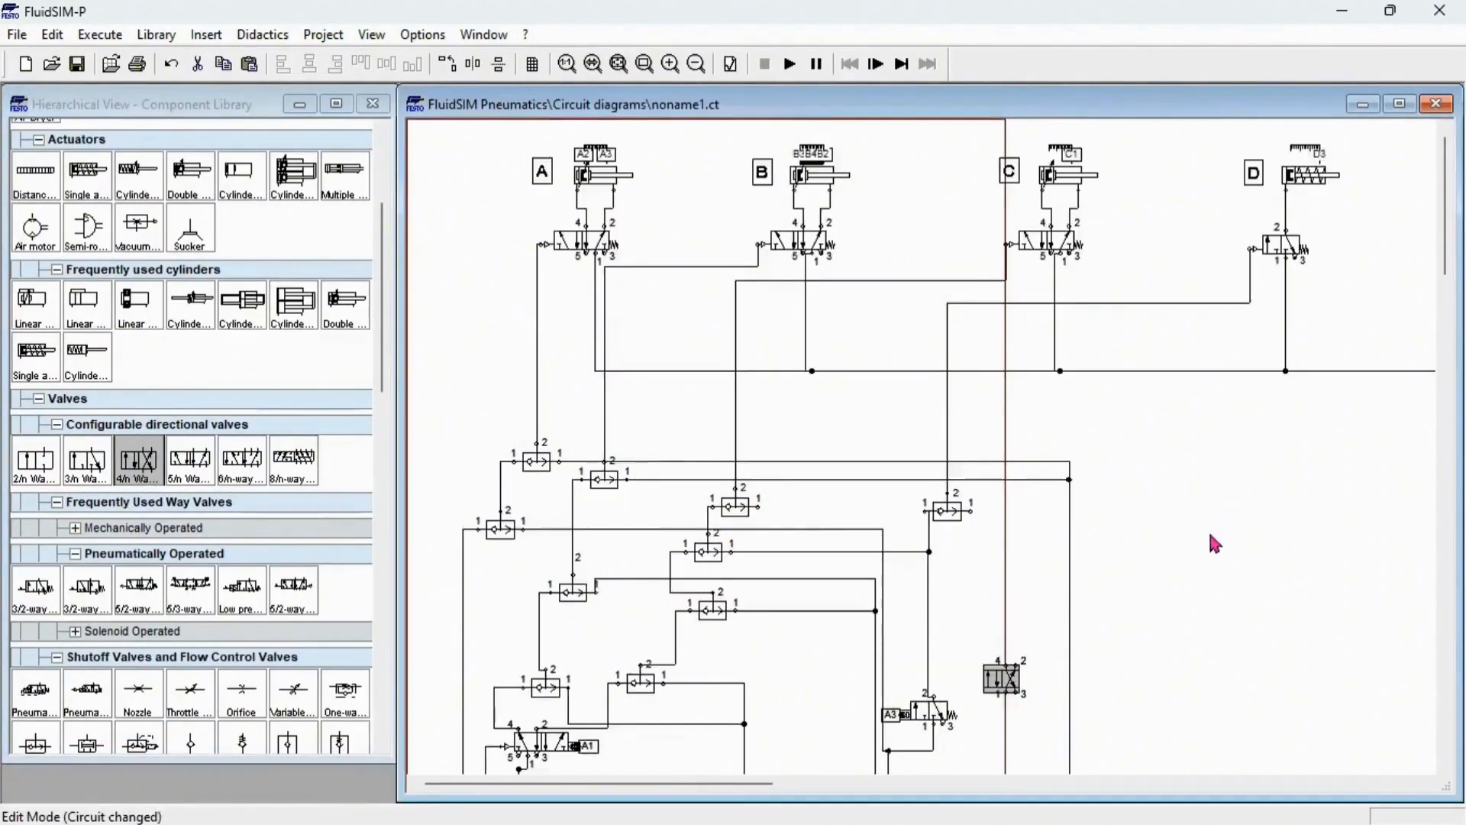
{"action": "scroll", "coordinate": [1208, 530], "scroll_direction": "down", "scroll_amount": 4}
{"action": "scroll", "coordinate": [1260, 608], "scroll_direction": "down", "scroll_amount": 3}
{"action": "left_click_drag", "start_coordinate": [1024, 319], "coordinate": [1046, 333]}
Step: Change the terminator of connection 3 on the new 4/n way valve beside A3
{"action": "double_click", "coordinate": [1045, 321]}
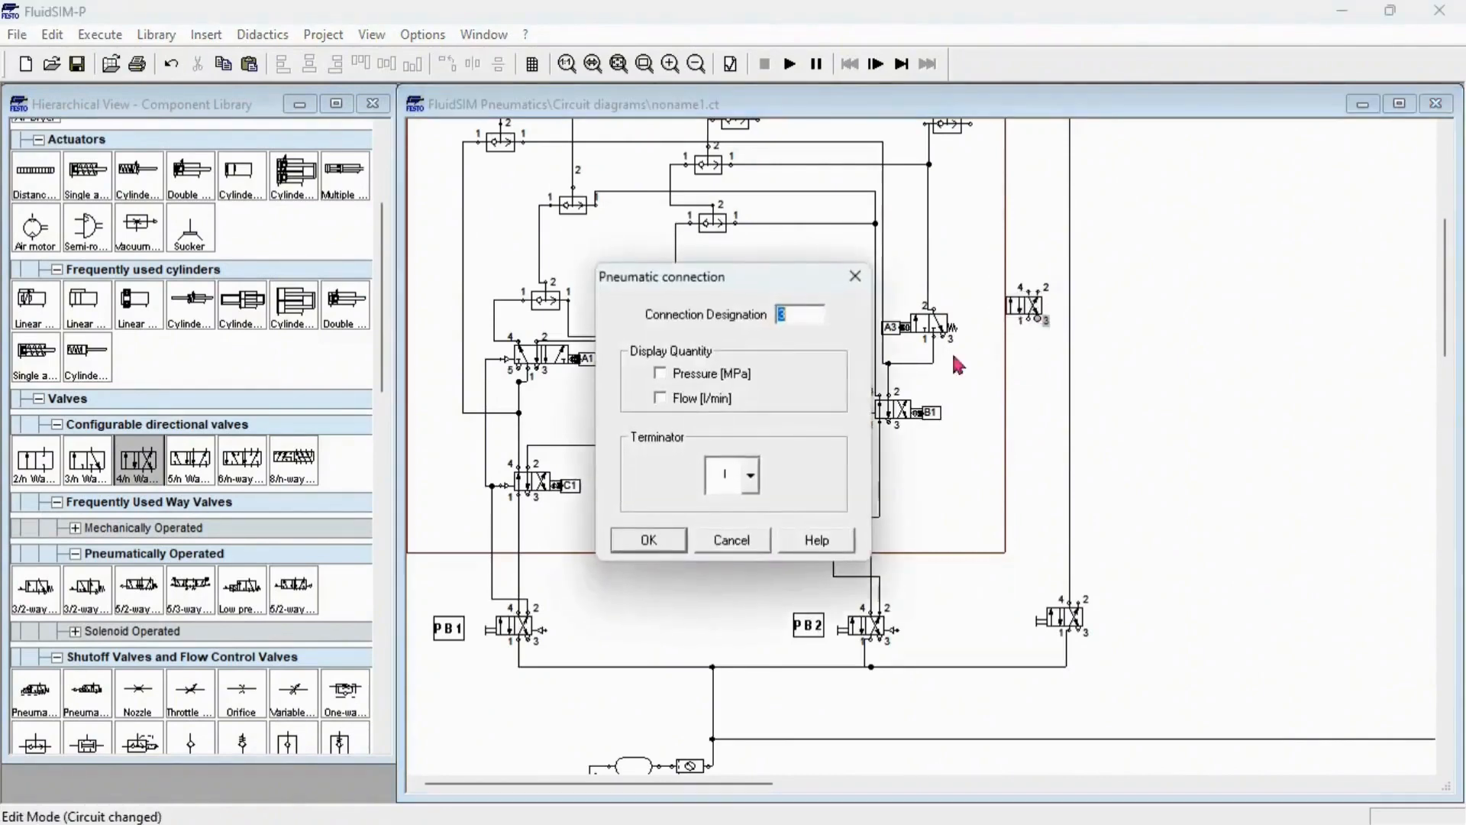
{"action": "left_click", "coordinate": [740, 475]}
{"action": "left_click", "coordinate": [726, 576]}
{"action": "left_click", "coordinate": [651, 542]}
Step: Connect port 1 of the new 4/n way valve to the vertical line from the third manual valve
{"action": "scroll", "coordinate": [1282, 319], "scroll_direction": "up", "scroll_amount": 3}
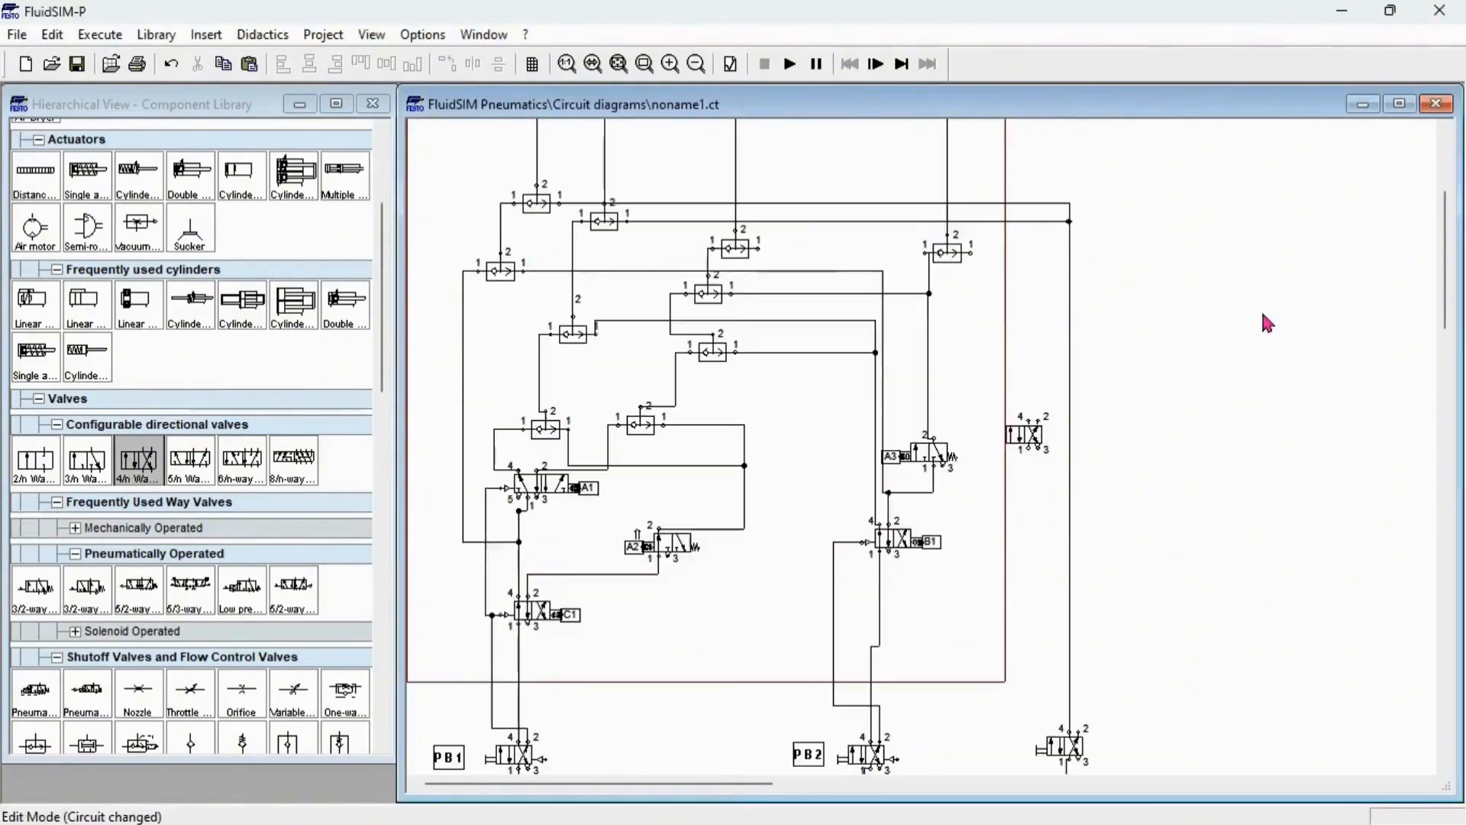
{"action": "scroll", "coordinate": [1015, 456], "scroll_direction": "up", "scroll_amount": 2}
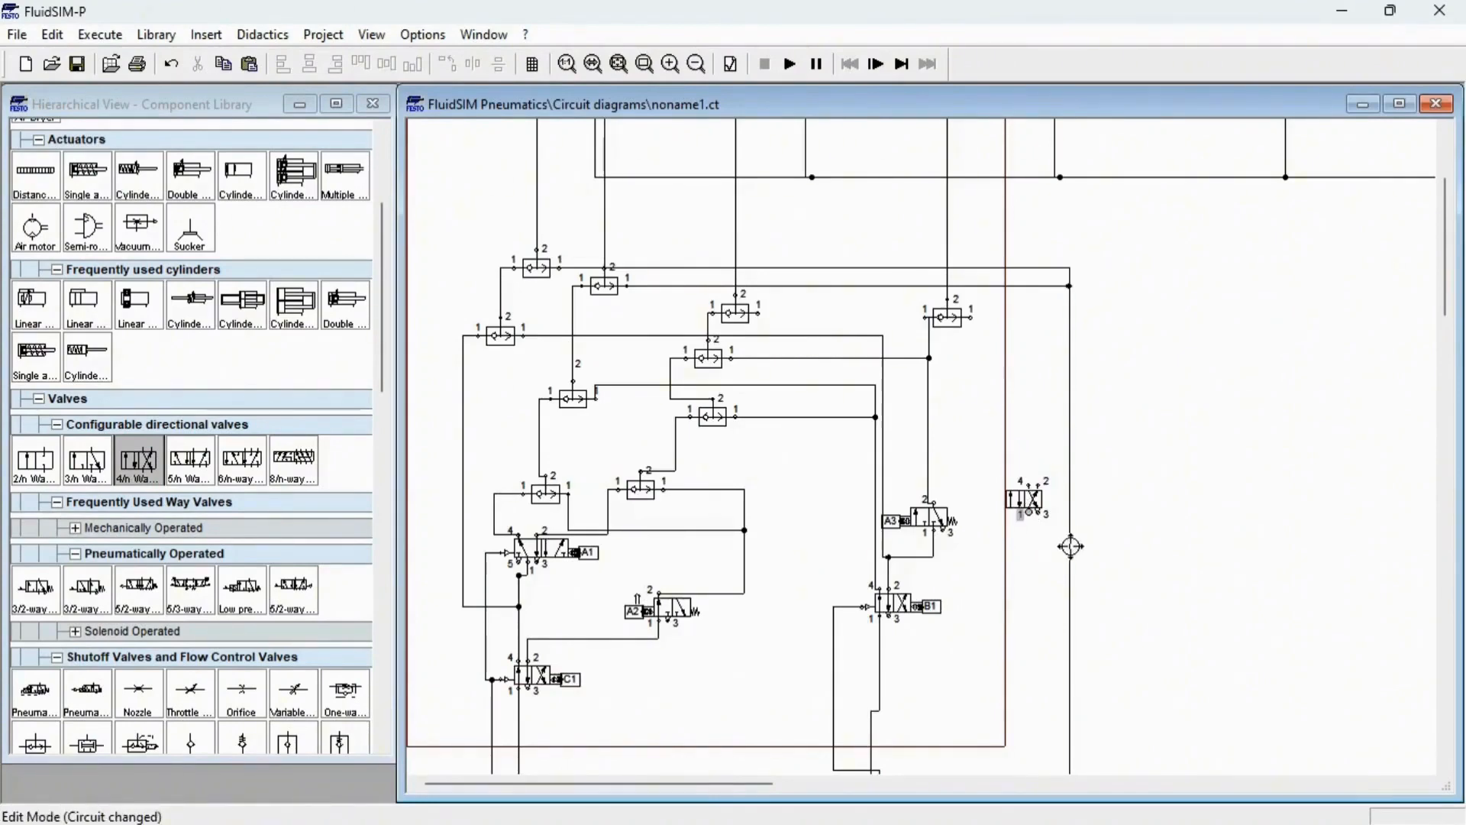
{"action": "left_click_drag", "start_coordinate": [1069, 546], "coordinate": [1029, 512]}
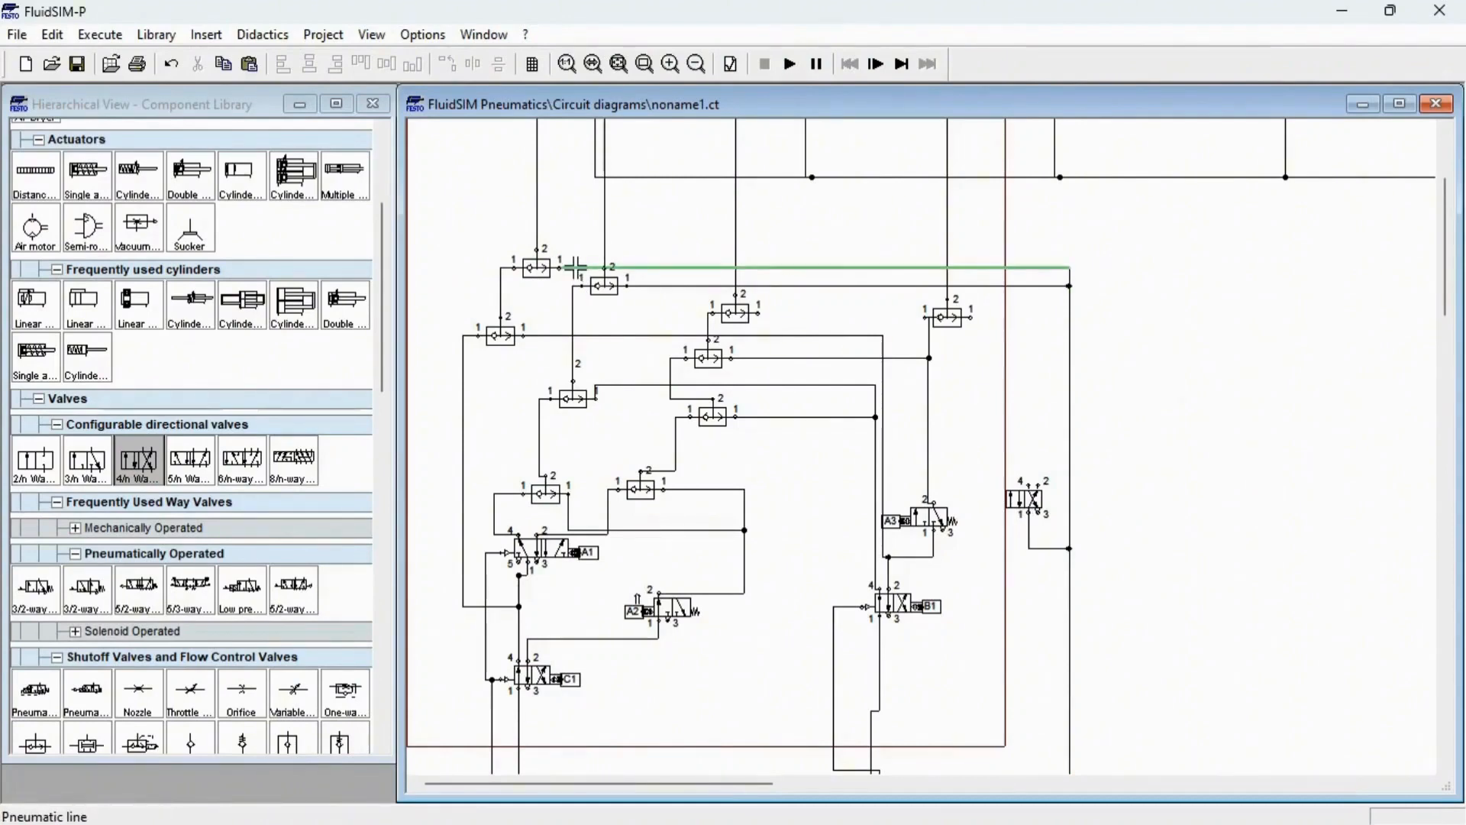
Step: Reroute cylinder A's shuttle valve input to port 4 of the new valve, and connect the C and D shuttle valve inputs to port 2
{"action": "left_click", "coordinate": [575, 267]}
{"action": "key", "text": "Delete"}
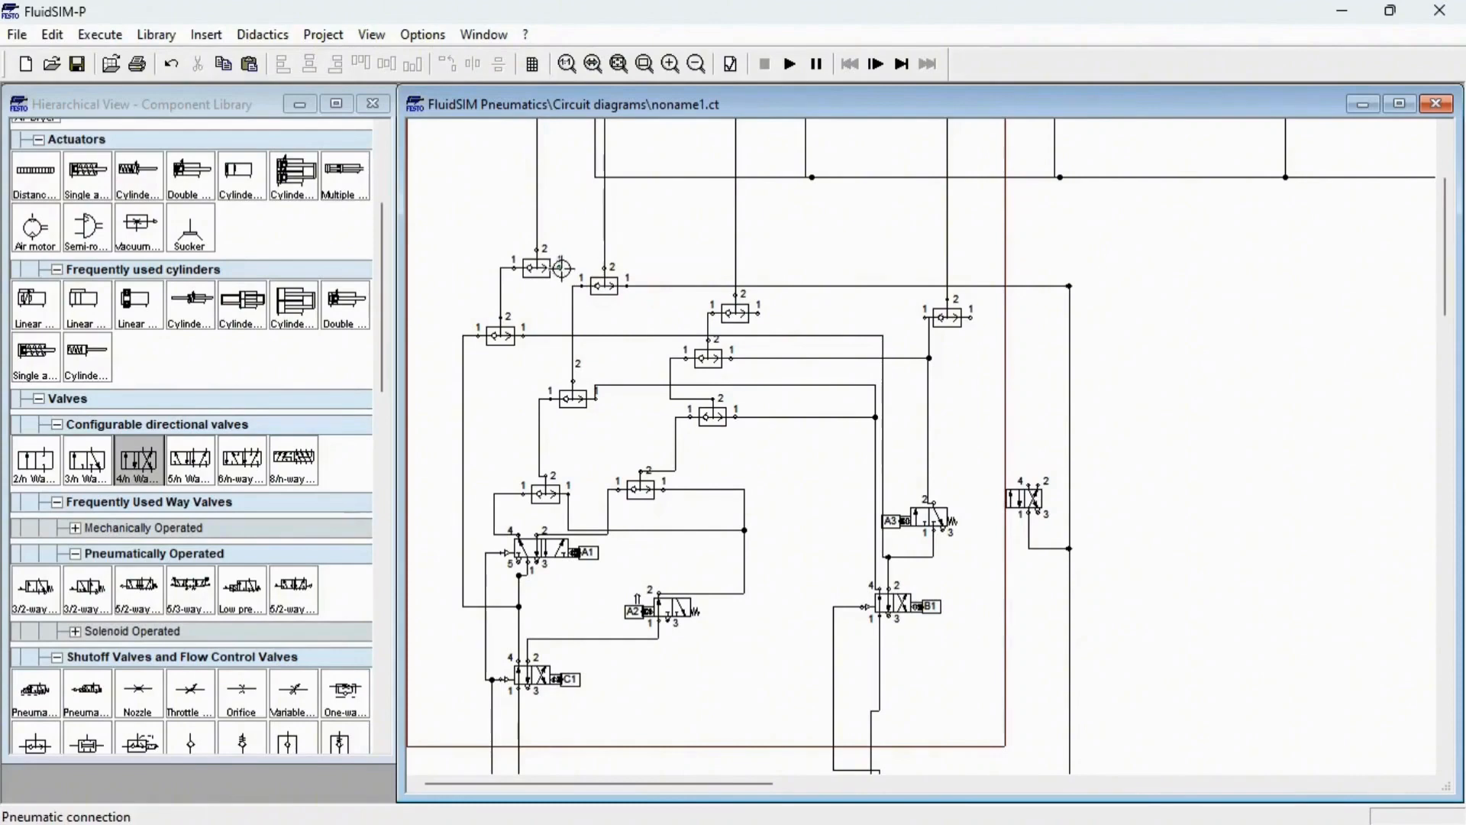
{"action": "key", "text": "ctrl+z"}
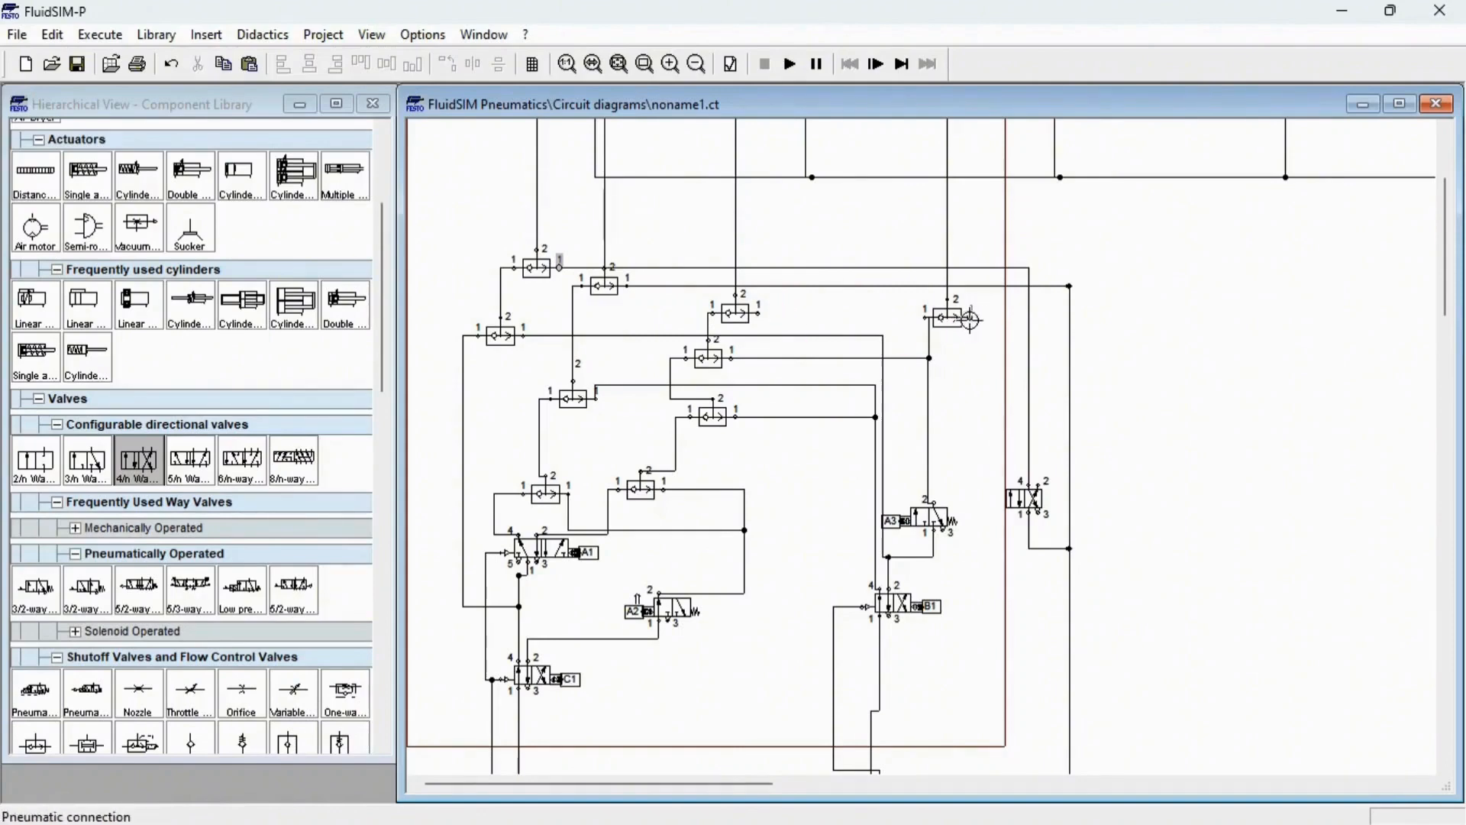
{"action": "left_click_drag", "start_coordinate": [970, 318], "coordinate": [1036, 485]}
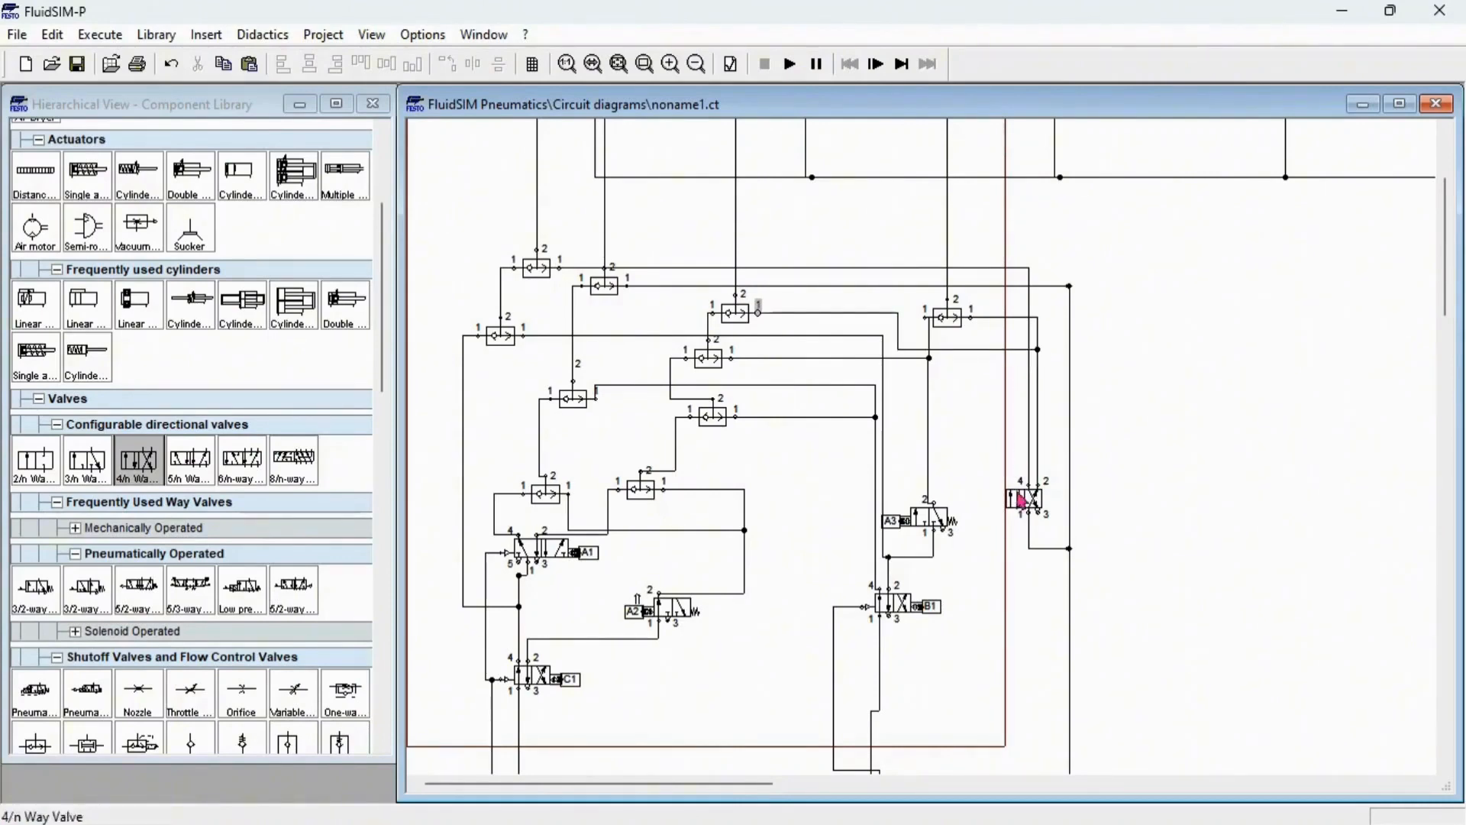
Step: Configure the new 4/n way valve beside A3 with mechanical actuation on its right side
{"action": "double_click", "coordinate": [1024, 497]}
{"action": "left_click", "coordinate": [918, 382]}
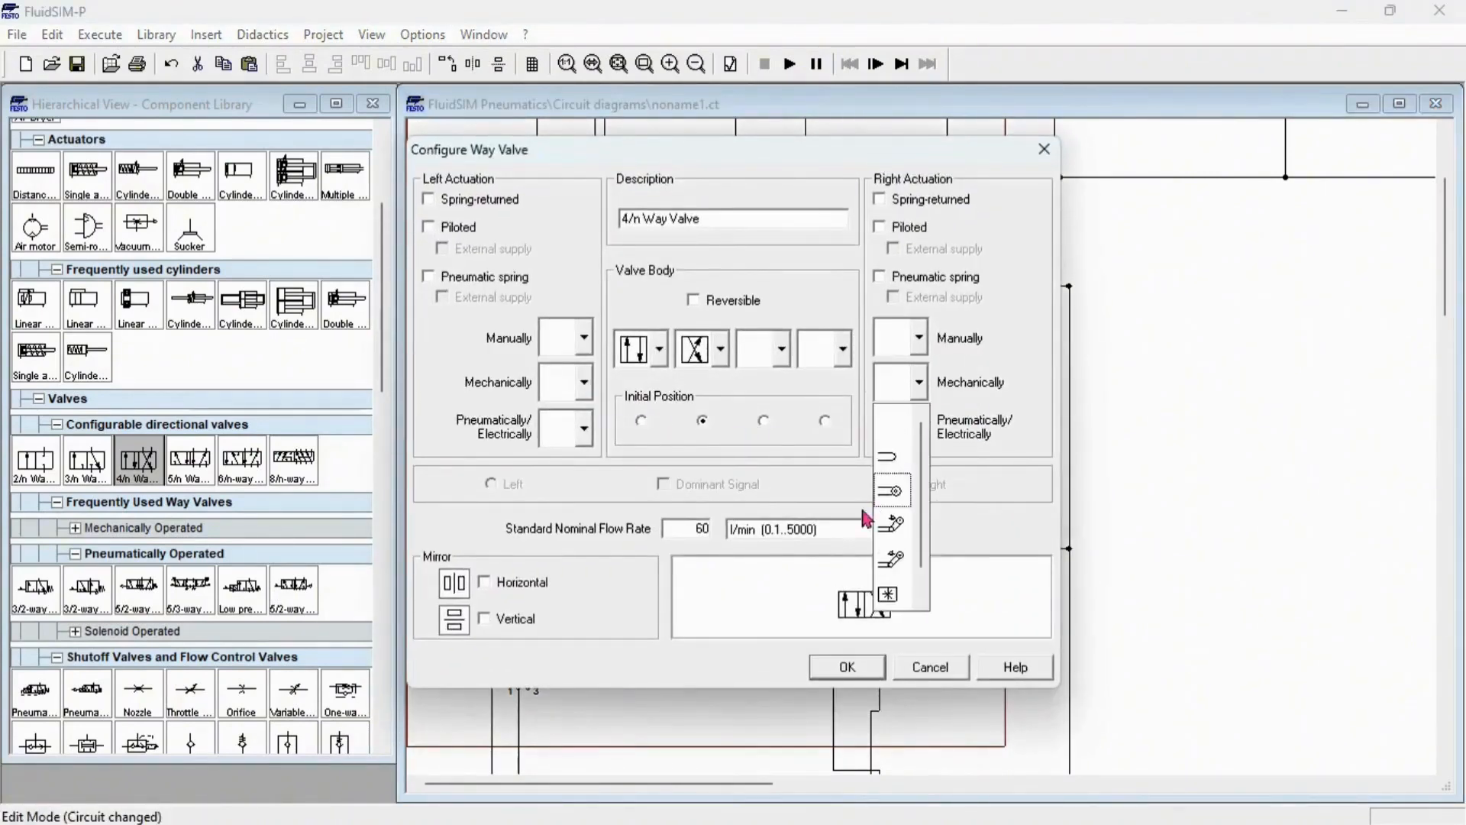
{"action": "left_click", "coordinate": [893, 594]}
{"action": "left_click", "coordinate": [846, 667]}
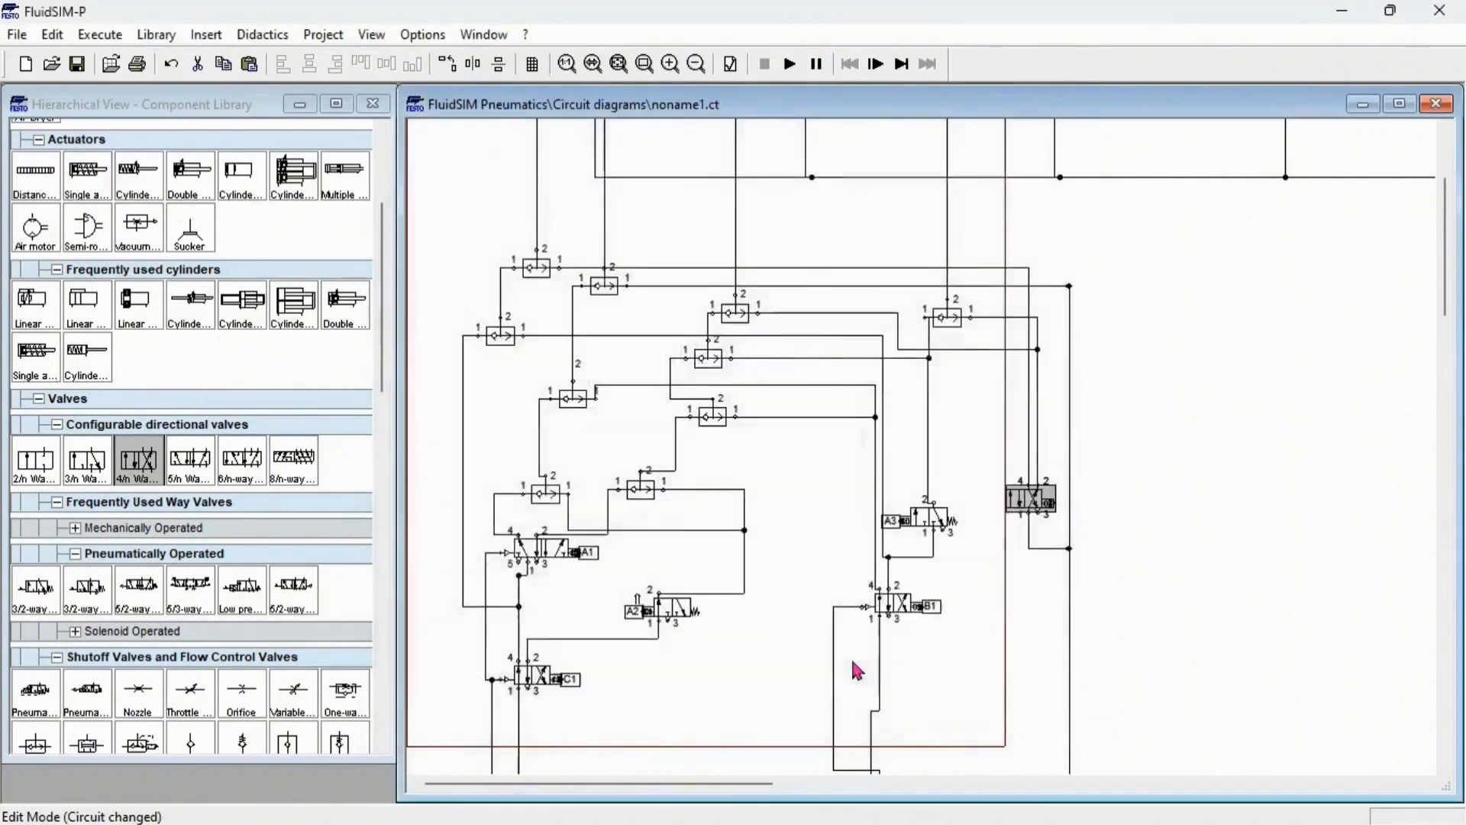
Step: Check cylinder B's actuating labels and label the new 4/n way valve's mechanical connection B2
{"action": "scroll", "coordinate": [861, 383], "scroll_direction": "up", "scroll_amount": 4}
{"action": "double_click", "coordinate": [802, 177]}
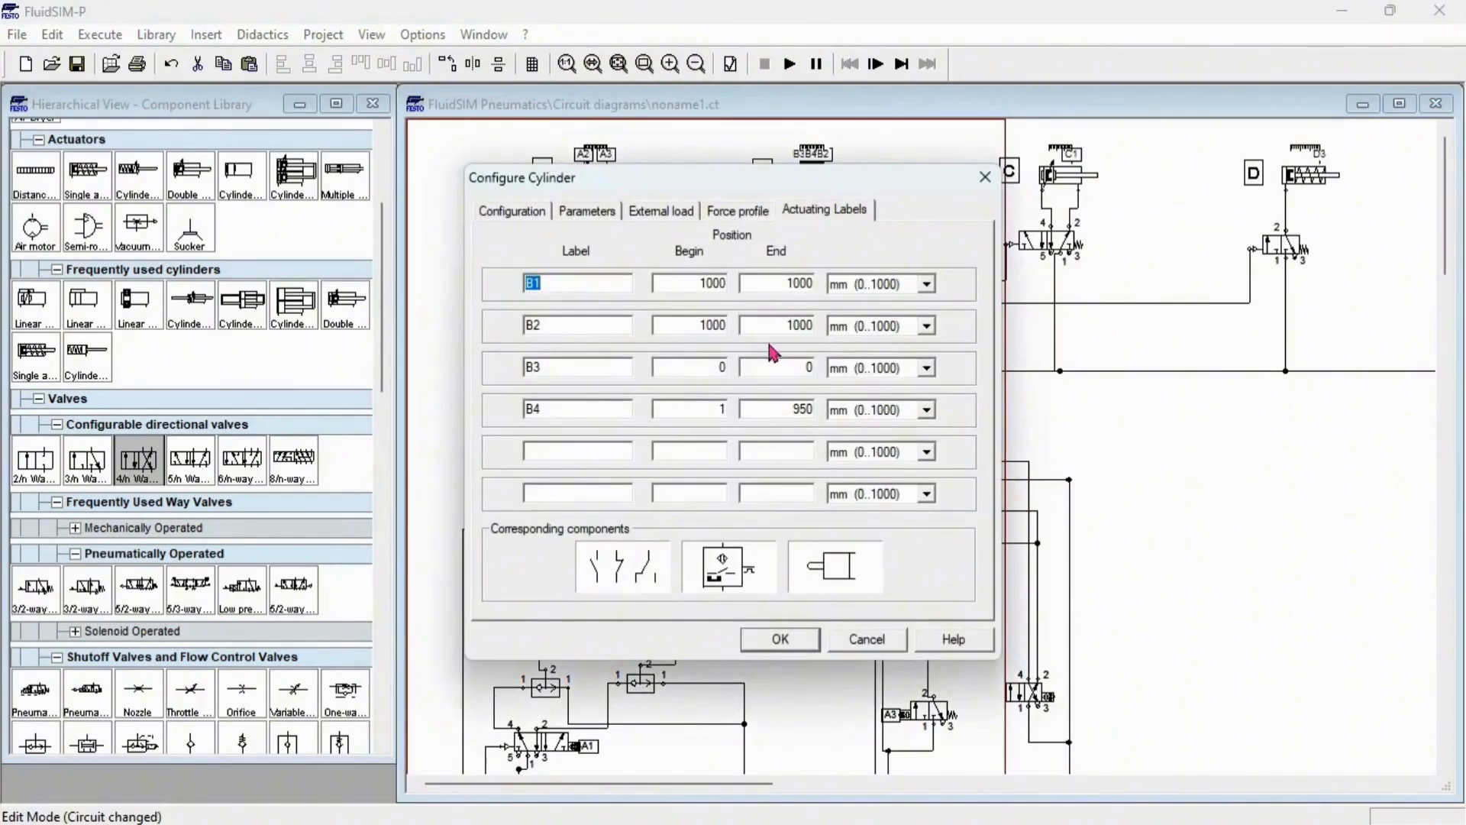
{"action": "left_click", "coordinate": [985, 176]}
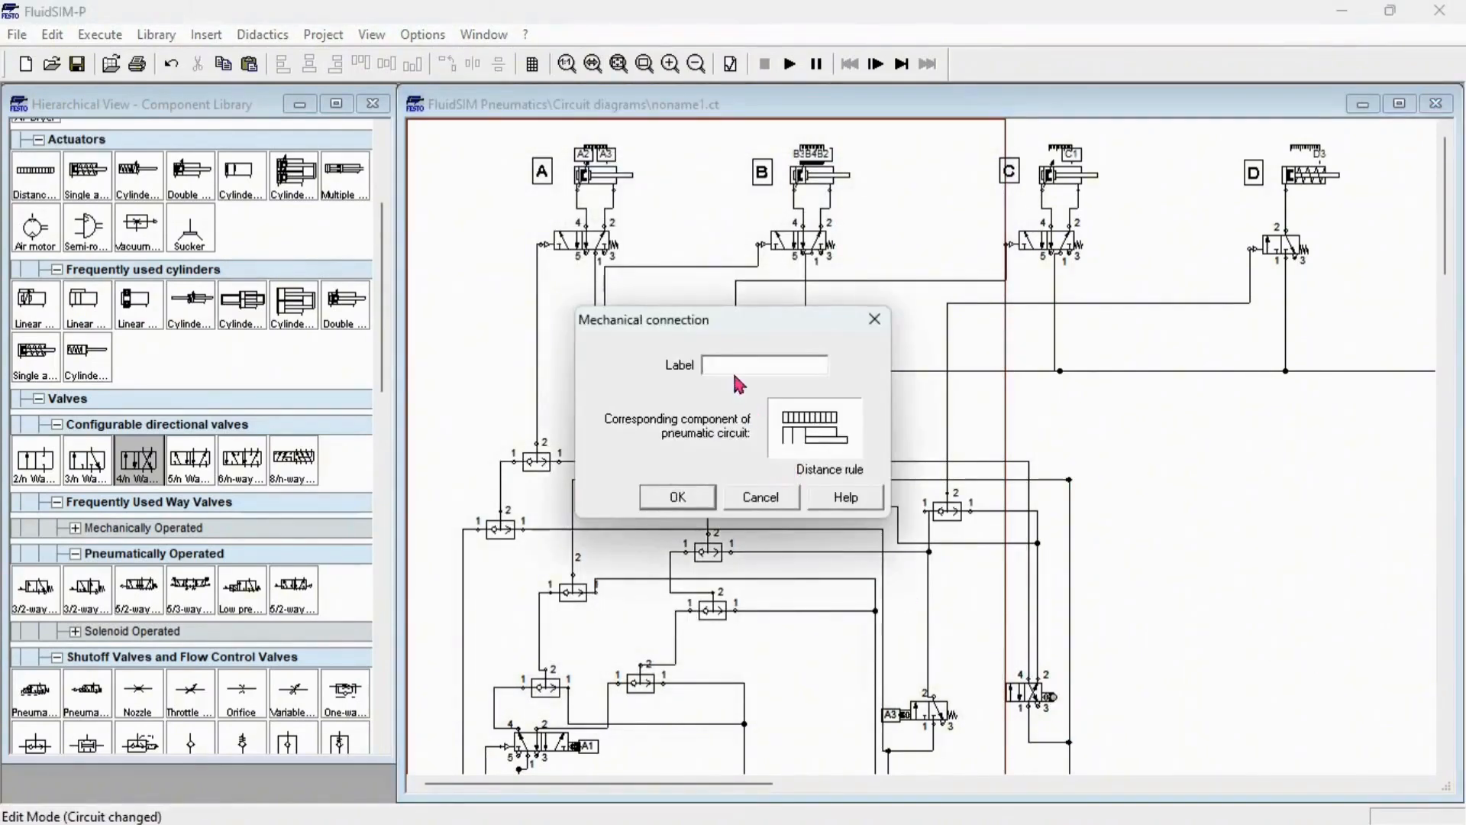
{"action": "left_click", "coordinate": [681, 495]}
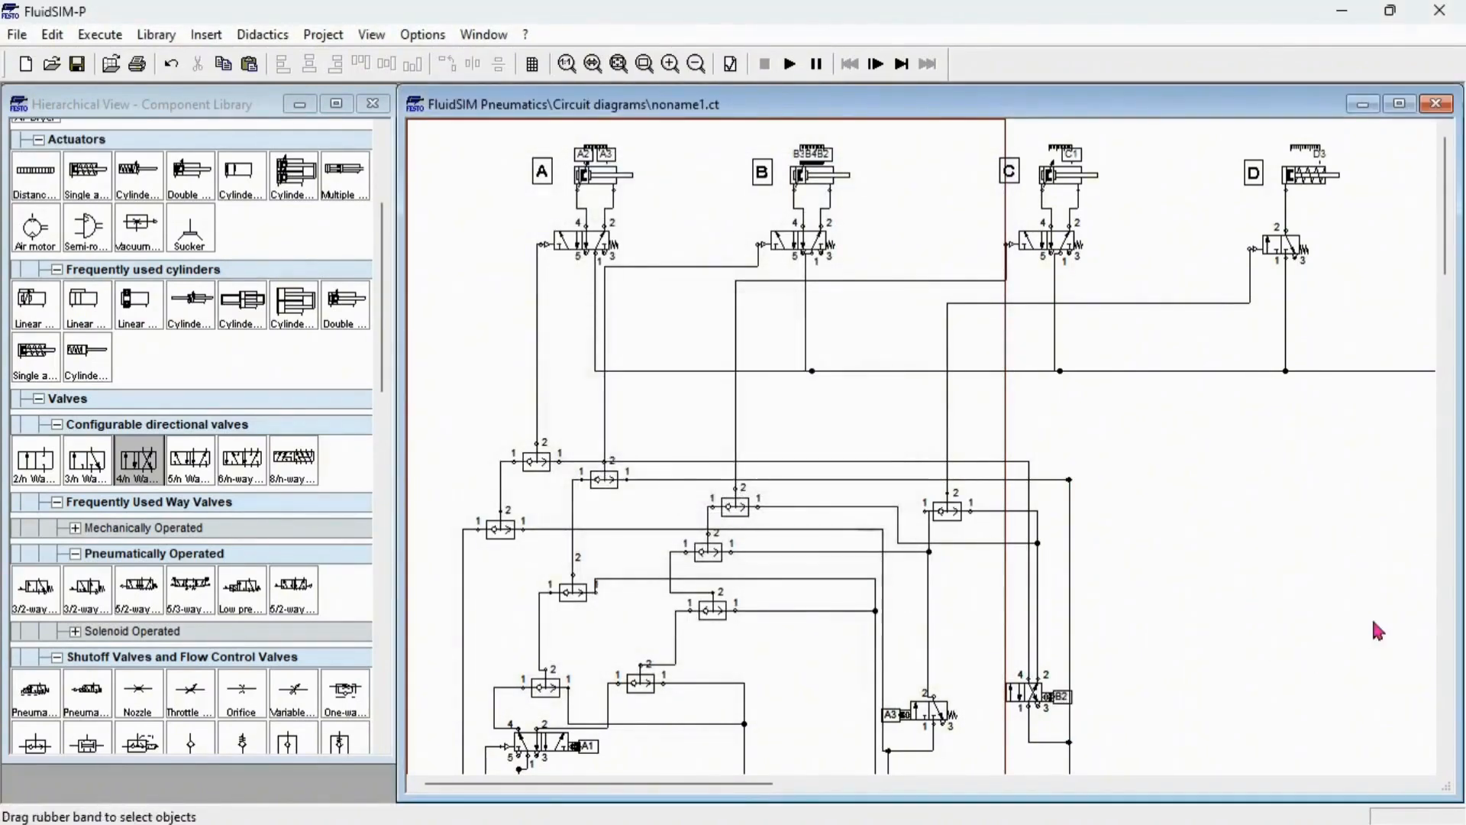
Step: Set the initial position of the B2 4/n way valve to its first switching position
{"action": "scroll", "coordinate": [1239, 598], "scroll_direction": "down", "scroll_amount": 3}
{"action": "left_click", "coordinate": [1033, 508]}
{"action": "double_click", "coordinate": [1032, 508]}
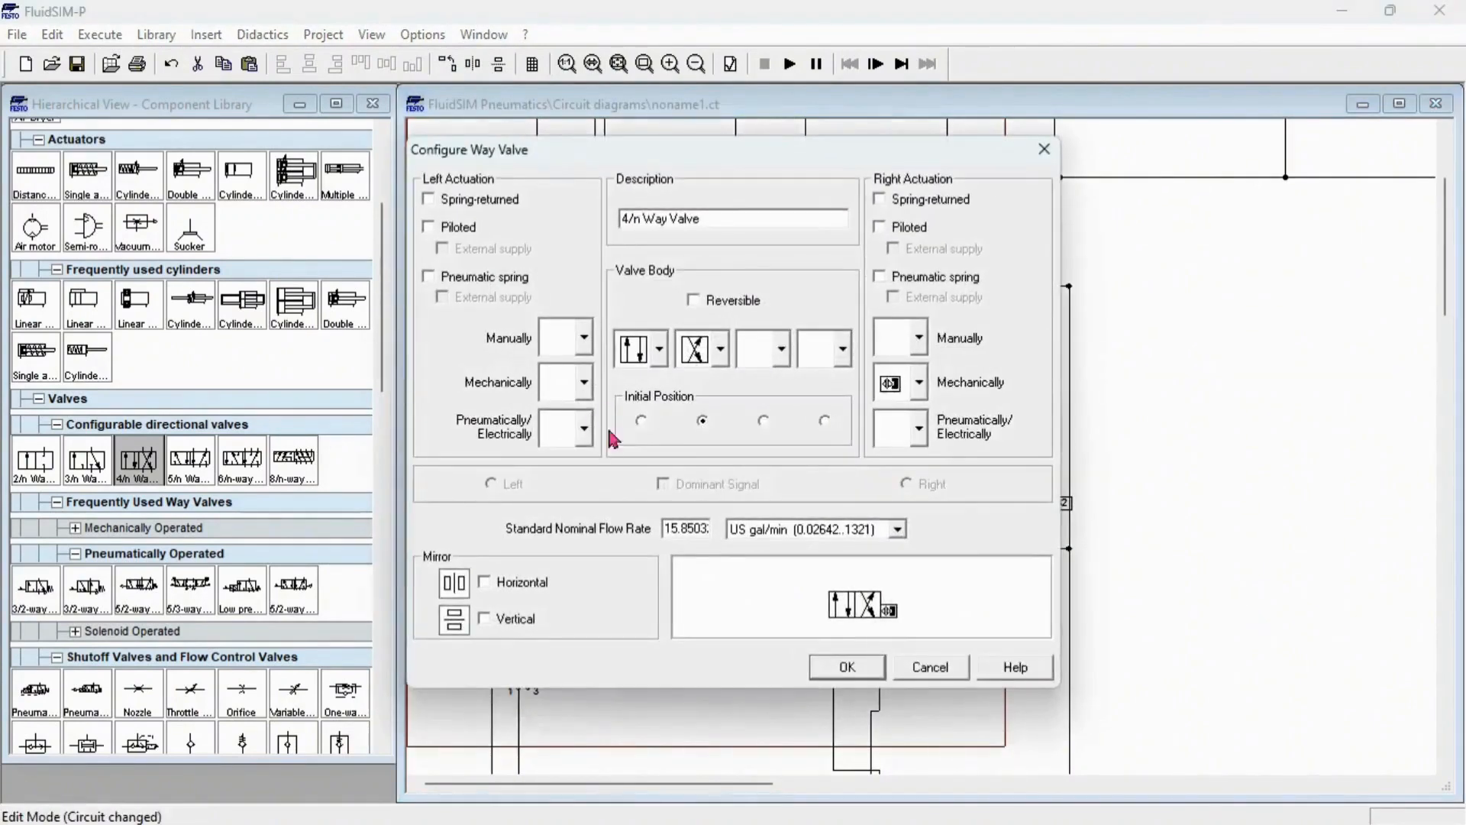
{"action": "left_click", "coordinate": [838, 670]}
{"action": "left_click", "coordinate": [1281, 581]}
Step: Start the circuit simulation, accepting the drawing warnings
{"action": "scroll", "coordinate": [1274, 579], "scroll_direction": "down", "scroll_amount": 3}
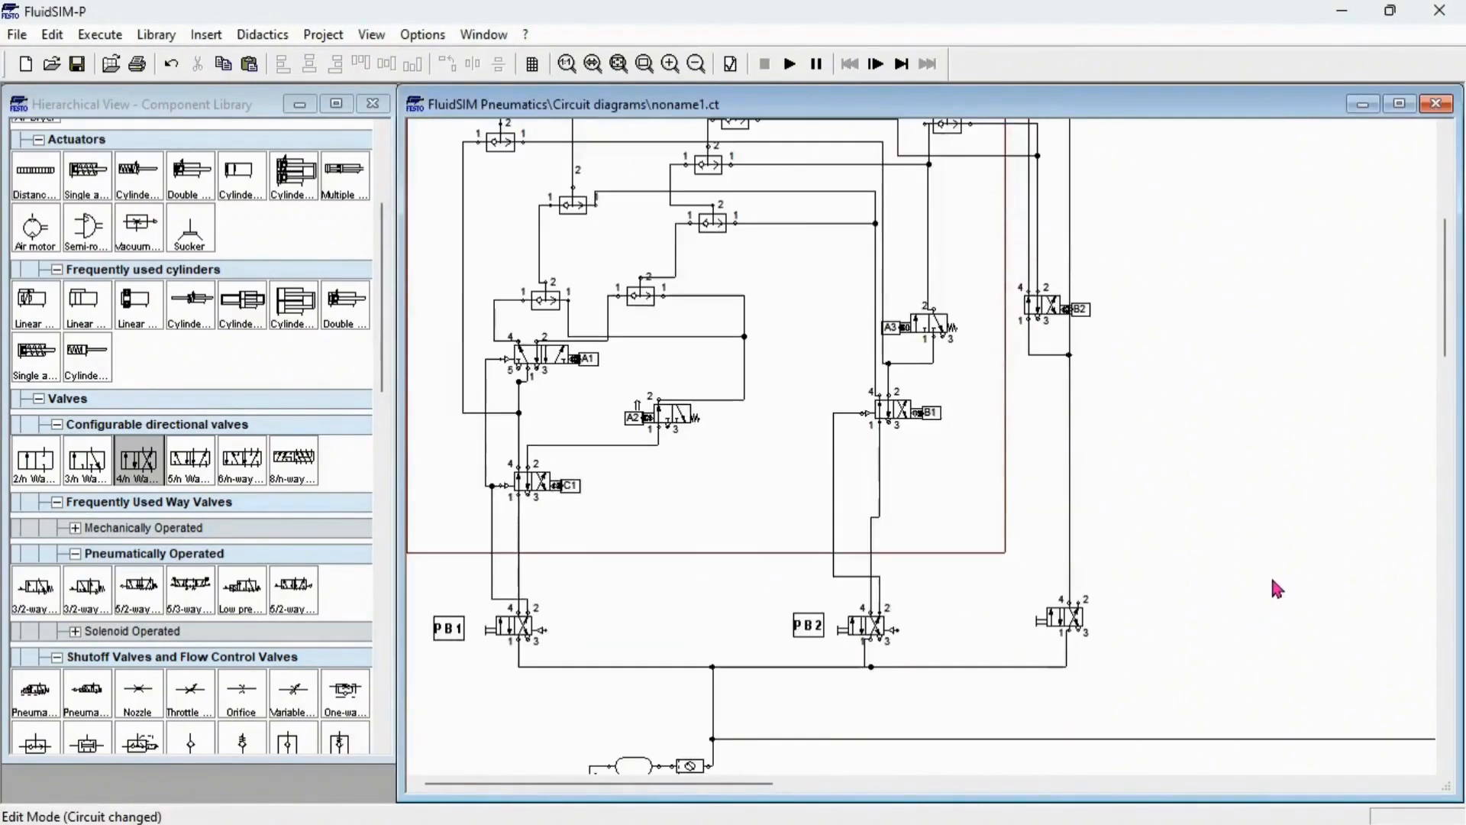
{"action": "scroll", "coordinate": [1268, 574], "scroll_direction": "up", "scroll_amount": 5}
{"action": "scroll", "coordinate": [1263, 563], "scroll_direction": "up", "scroll_amount": 1}
{"action": "left_click", "coordinate": [789, 63]}
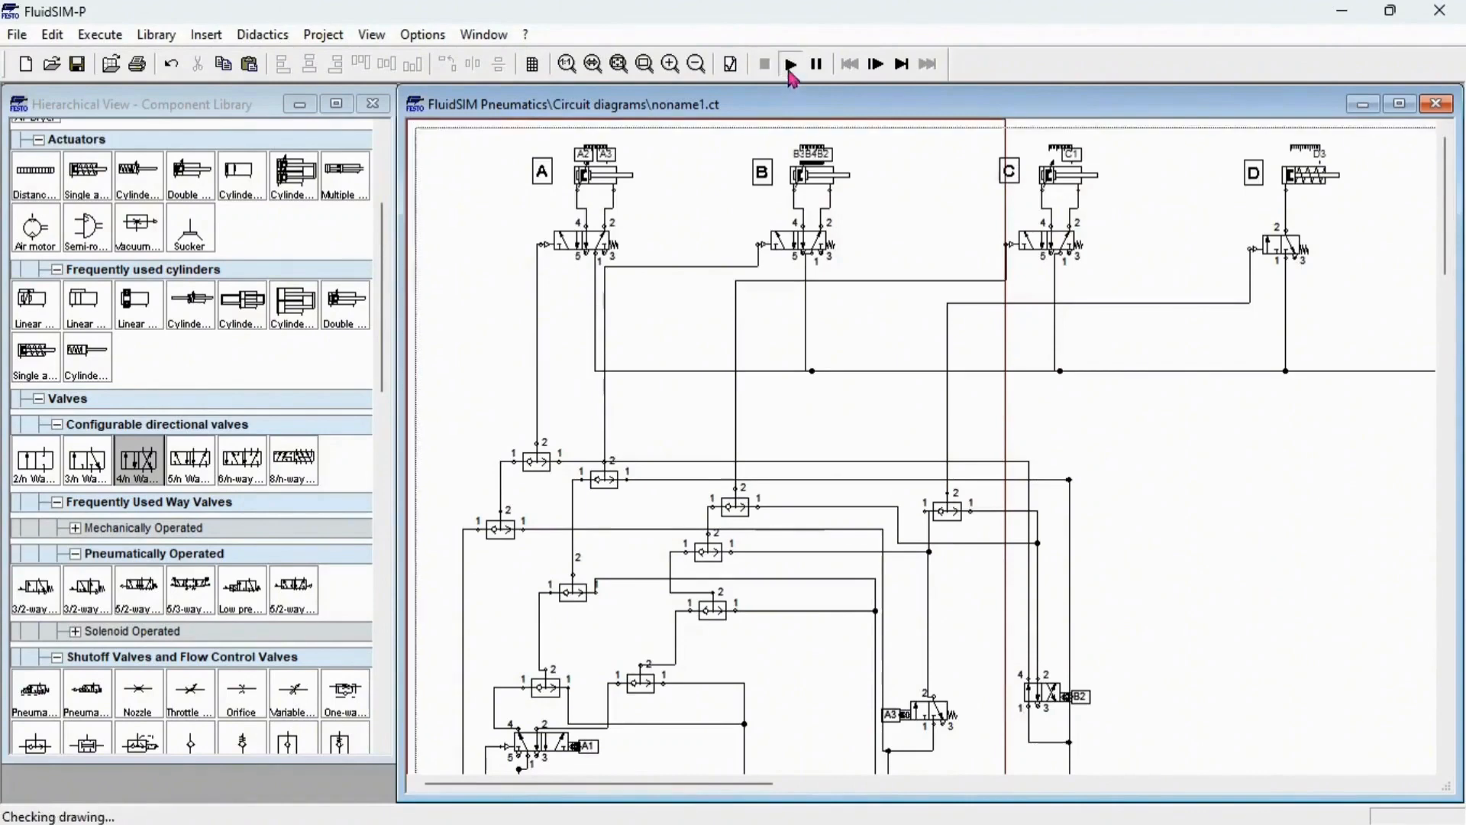
{"action": "key", "text": "Return"}
{"action": "key", "text": "Return"}
{"action": "key", "text": "Return"}
{"action": "key", "text": "Return"}
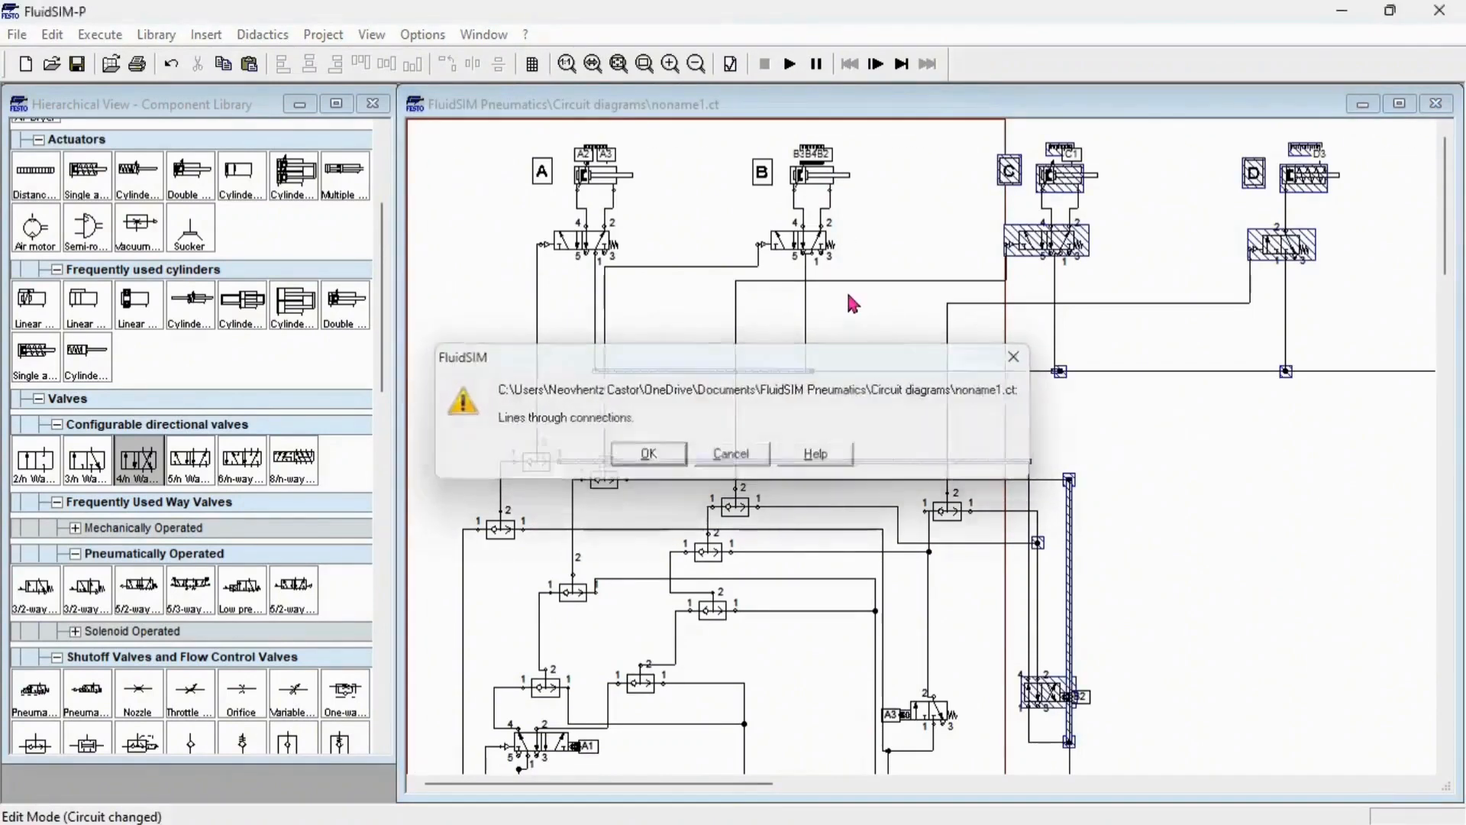
Step: Actuate the third manual valve in the simulation, watch the cylinders' response, and stop the simulation
{"action": "scroll", "coordinate": [1030, 533], "scroll_direction": "down", "scroll_amount": 3}
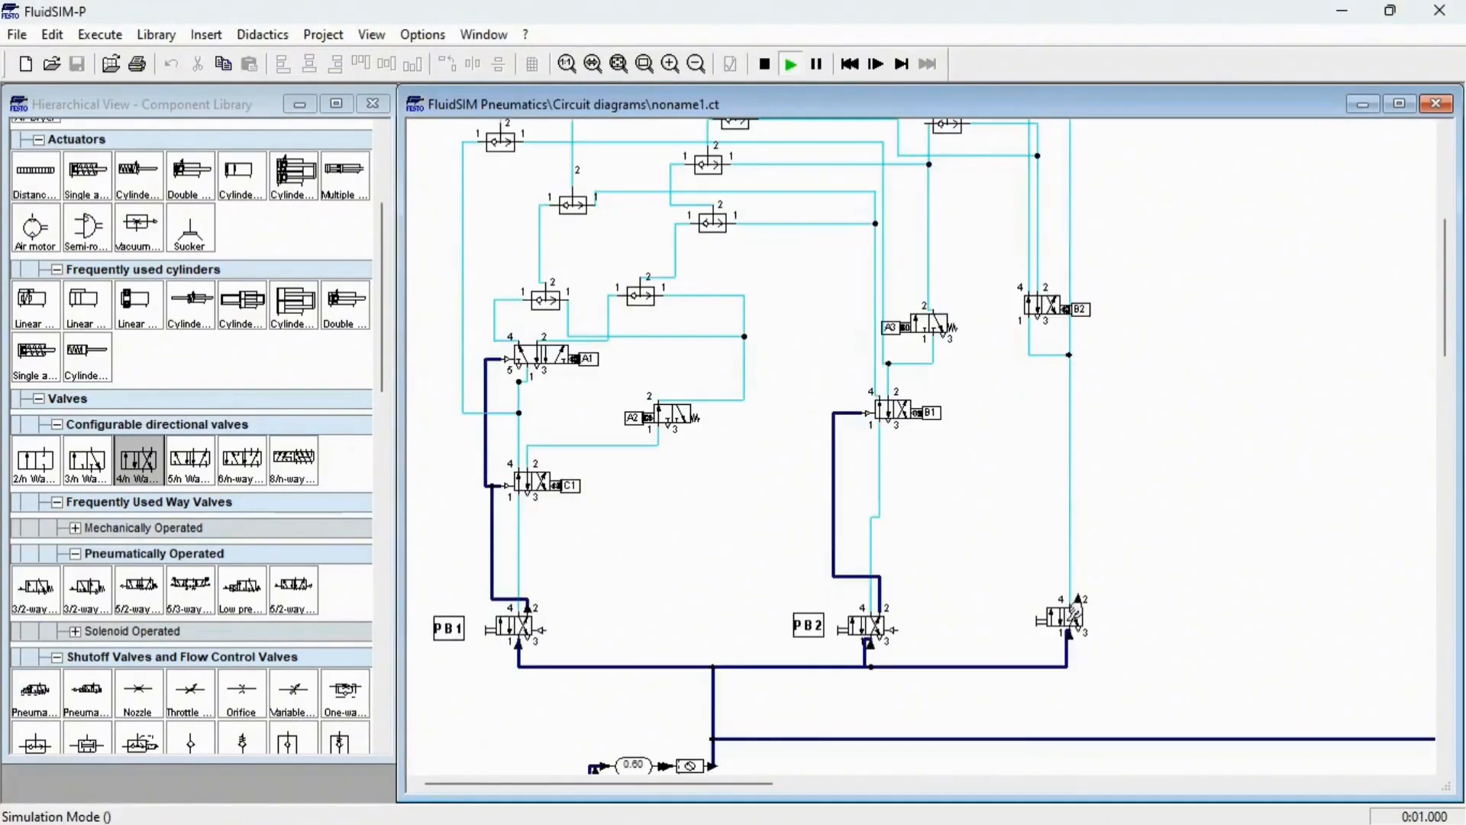
{"action": "left_click", "coordinate": [1075, 615]}
{"action": "scroll", "coordinate": [1134, 378], "scroll_direction": "up", "scroll_amount": 9}
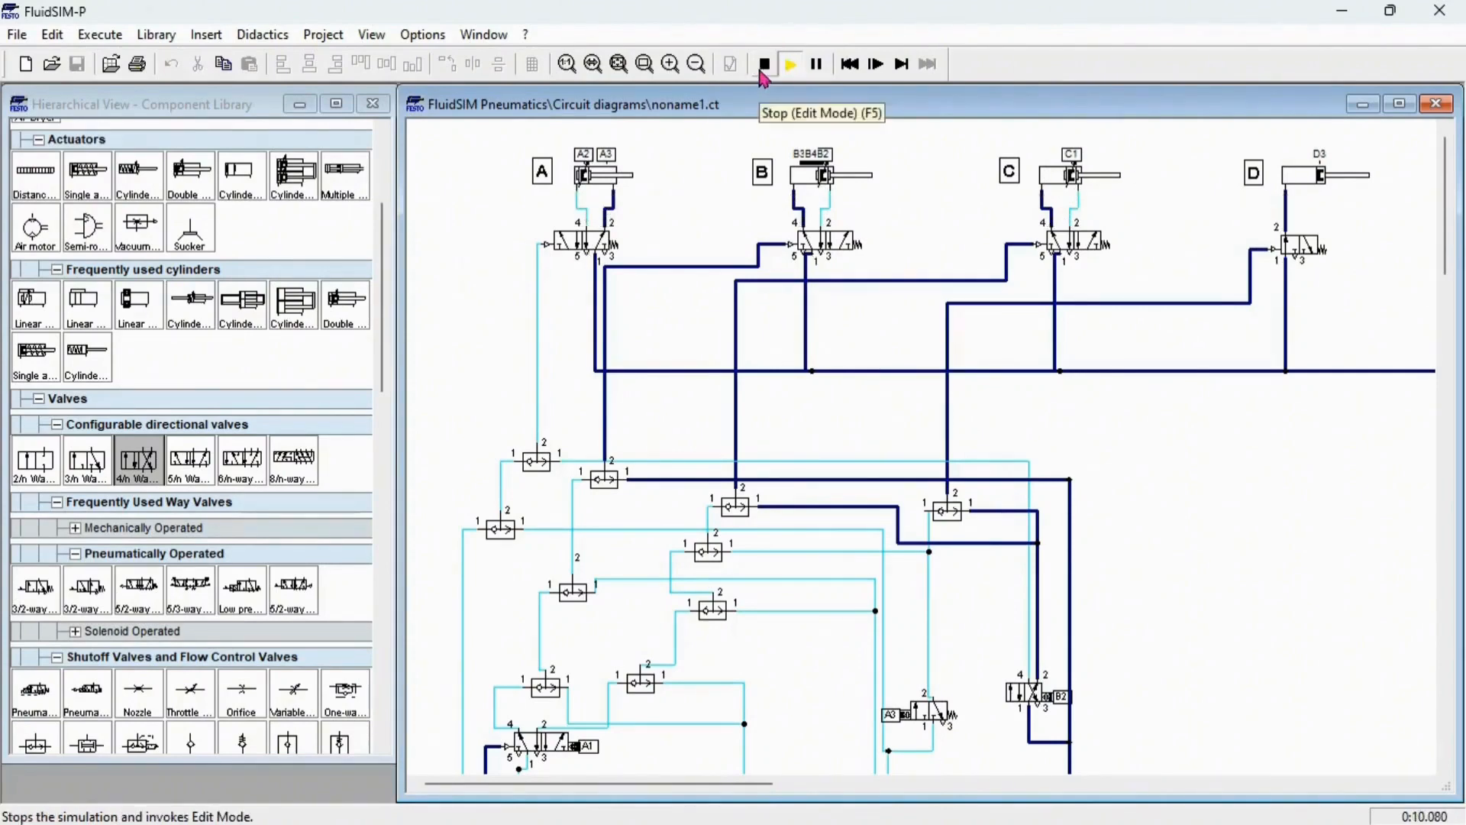
{"action": "left_click", "coordinate": [763, 64]}
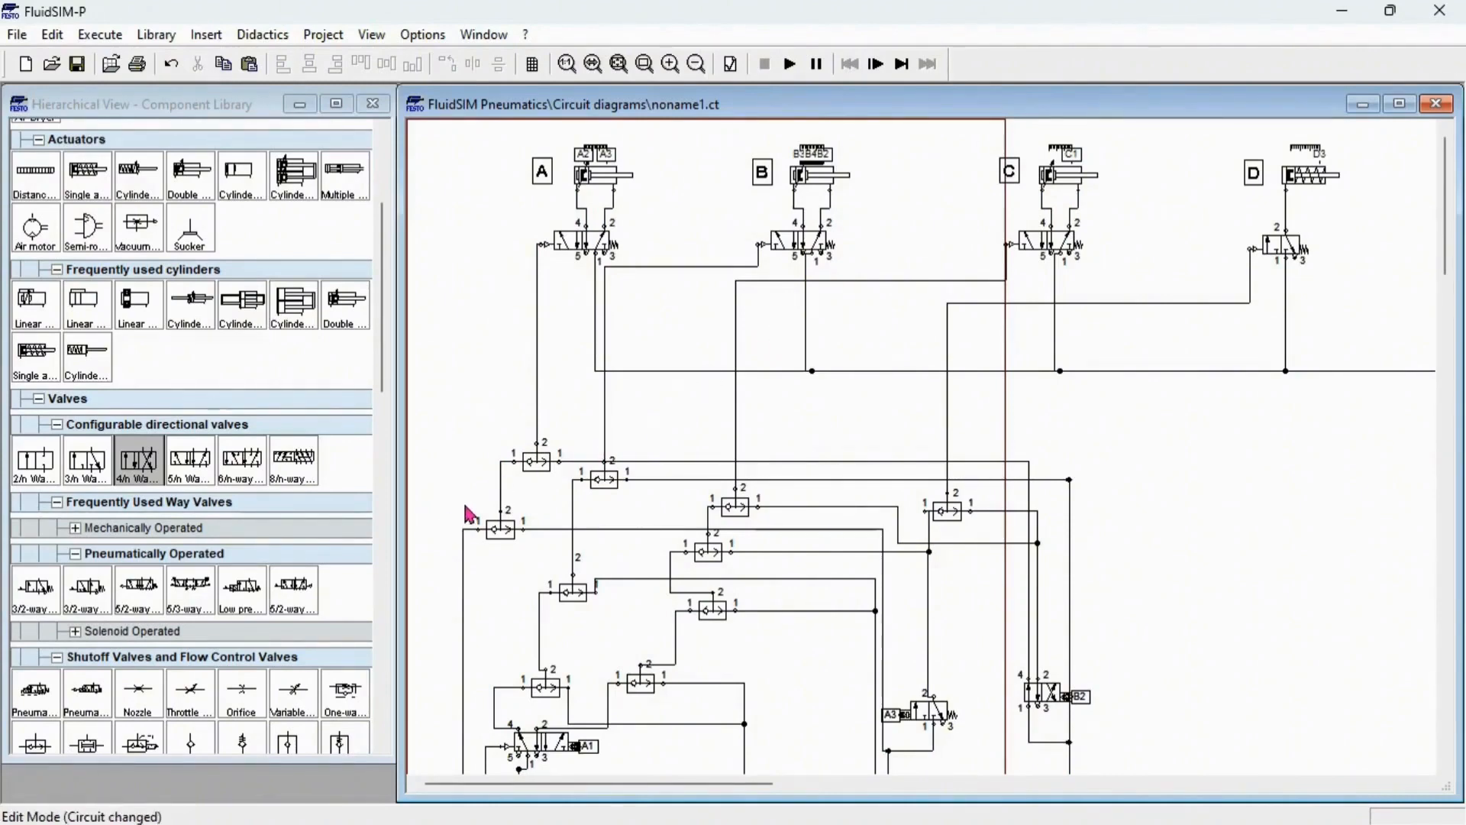
Step: Insert a 3/n way valve below cylinder B and set its connection 3 terminator to exhaust
{"action": "left_click_drag", "start_coordinate": [87, 462], "coordinate": [851, 425]}
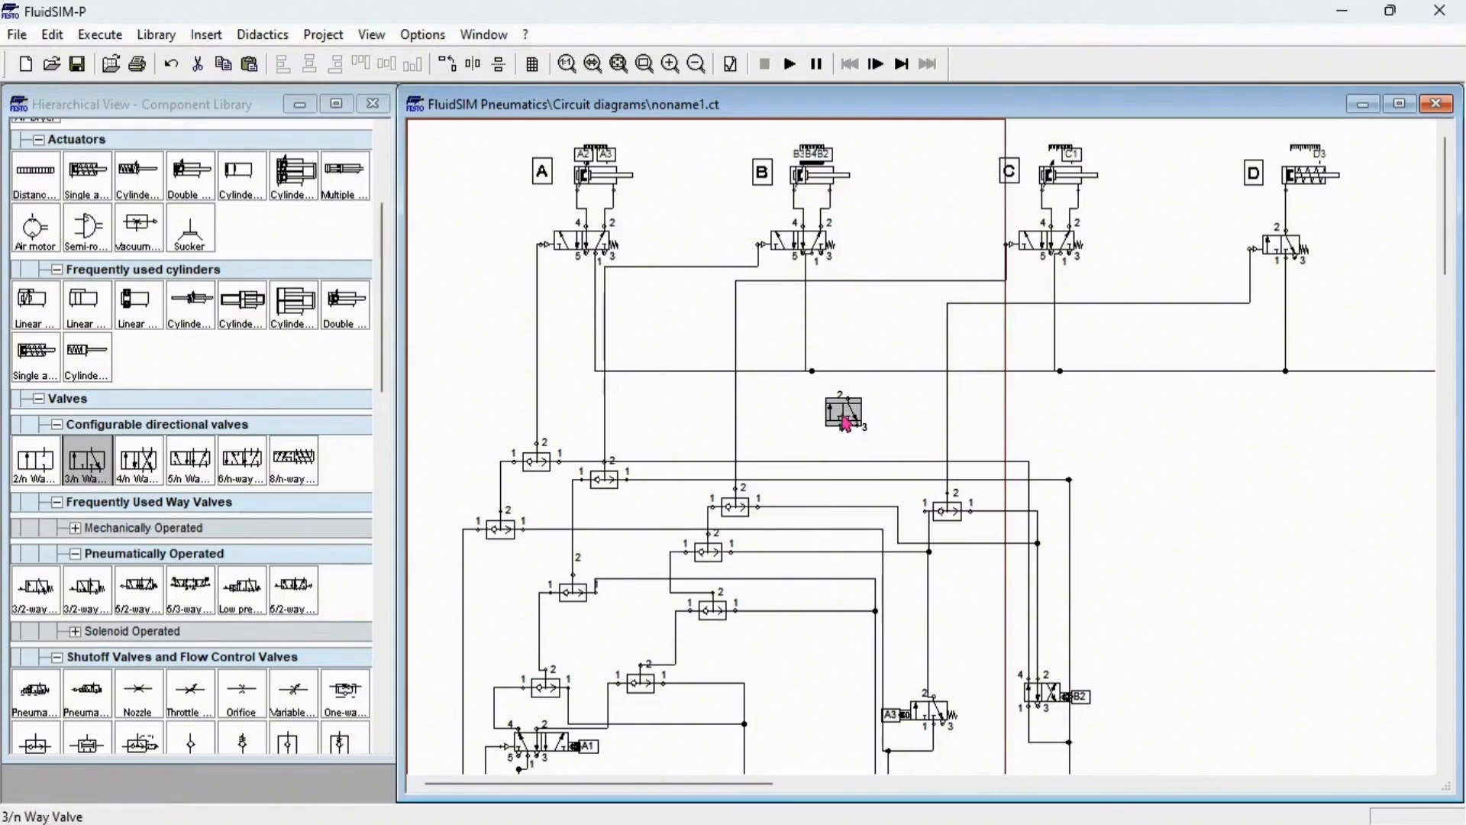
{"action": "right_click", "coordinate": [843, 415]}
{"action": "left_click", "coordinate": [833, 448]}
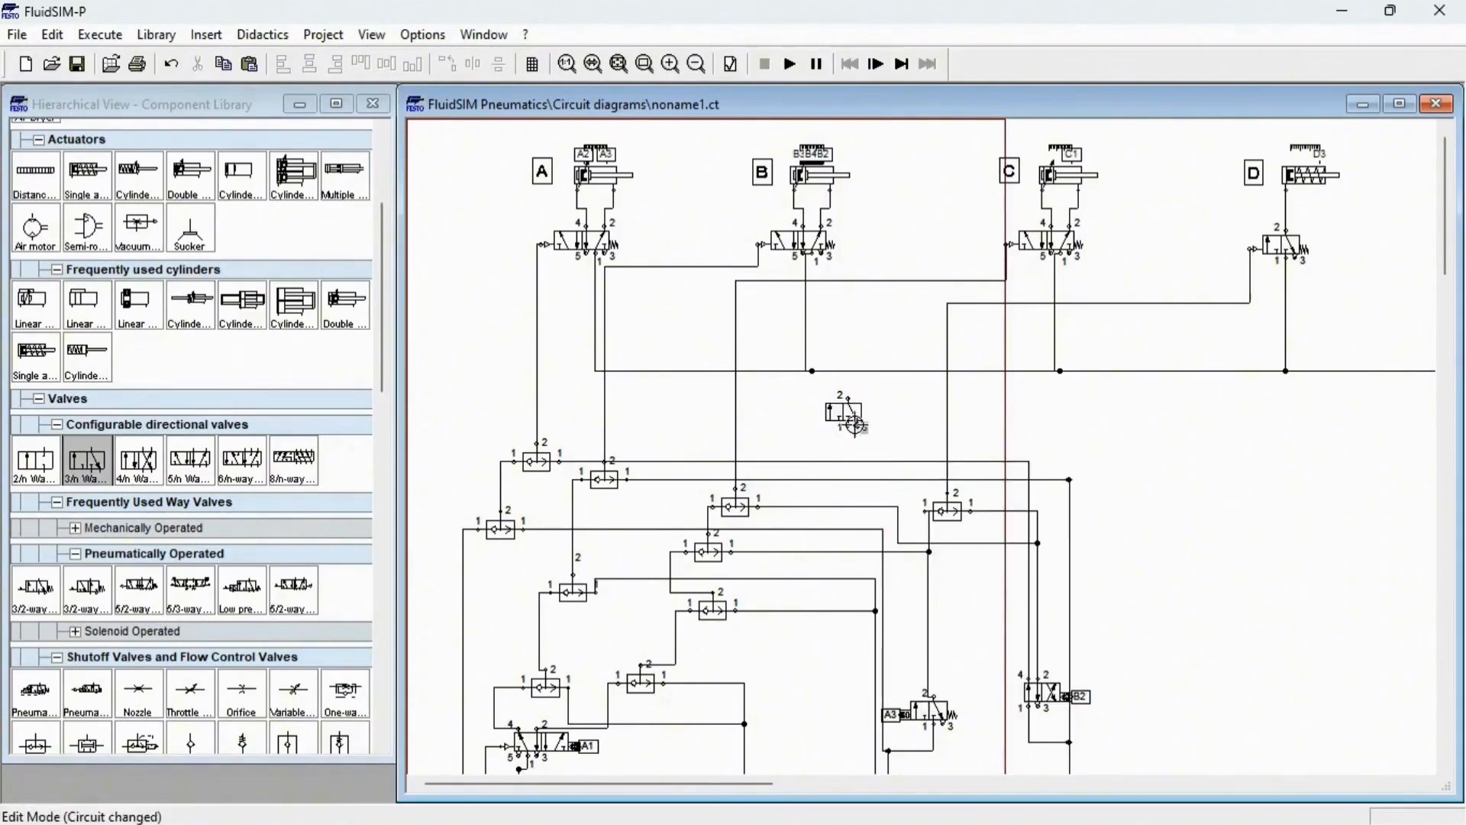
{"action": "double_click", "coordinate": [857, 425]}
{"action": "left_click", "coordinate": [726, 589]}
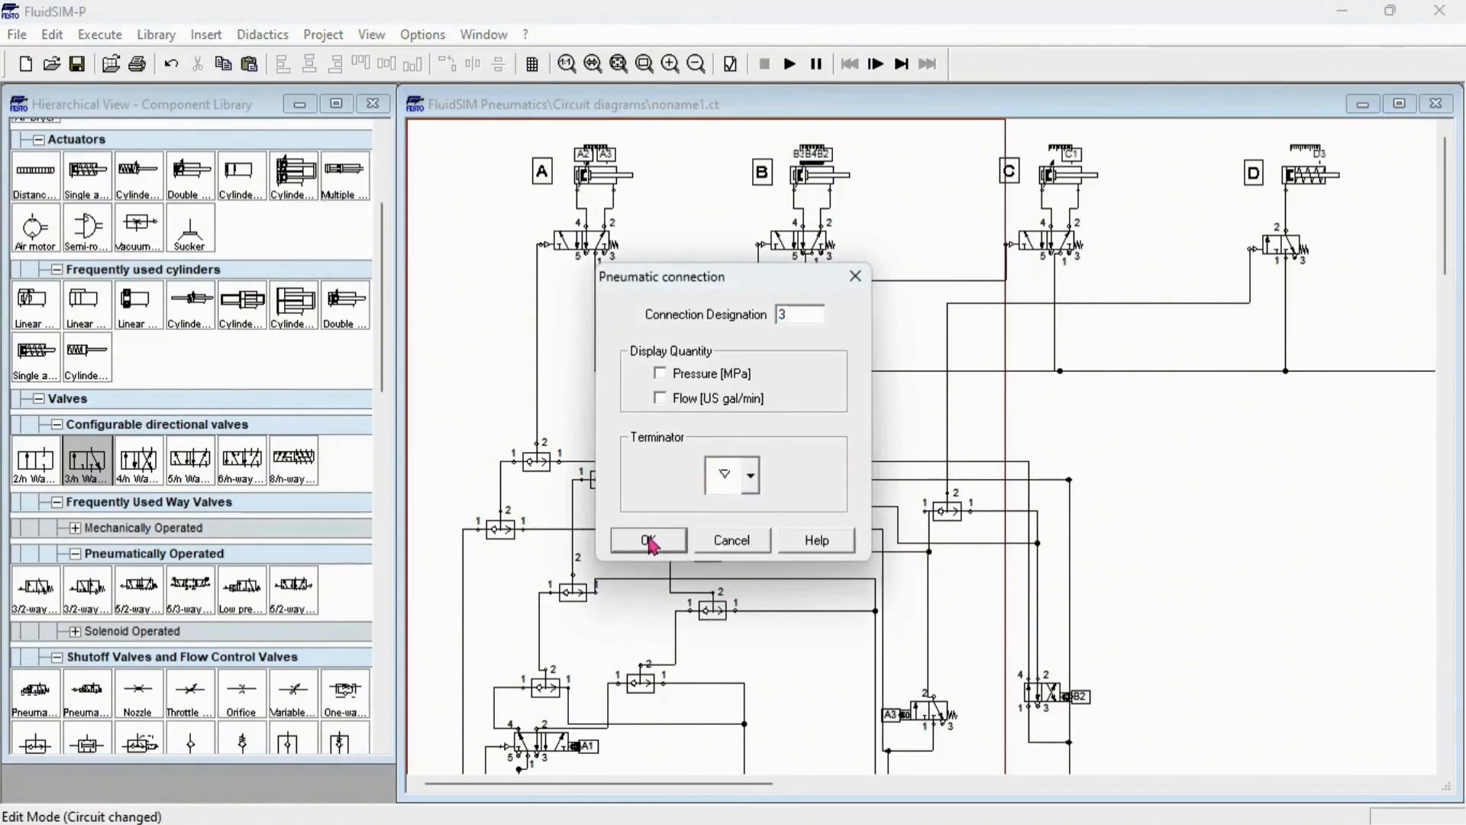
{"action": "left_click", "coordinate": [650, 542]}
Step: Rotate the new 3/n way valve below cylinder B by 90°
{"action": "right_click", "coordinate": [843, 420]}
{"action": "mouse_move", "coordinate": [923, 609]}
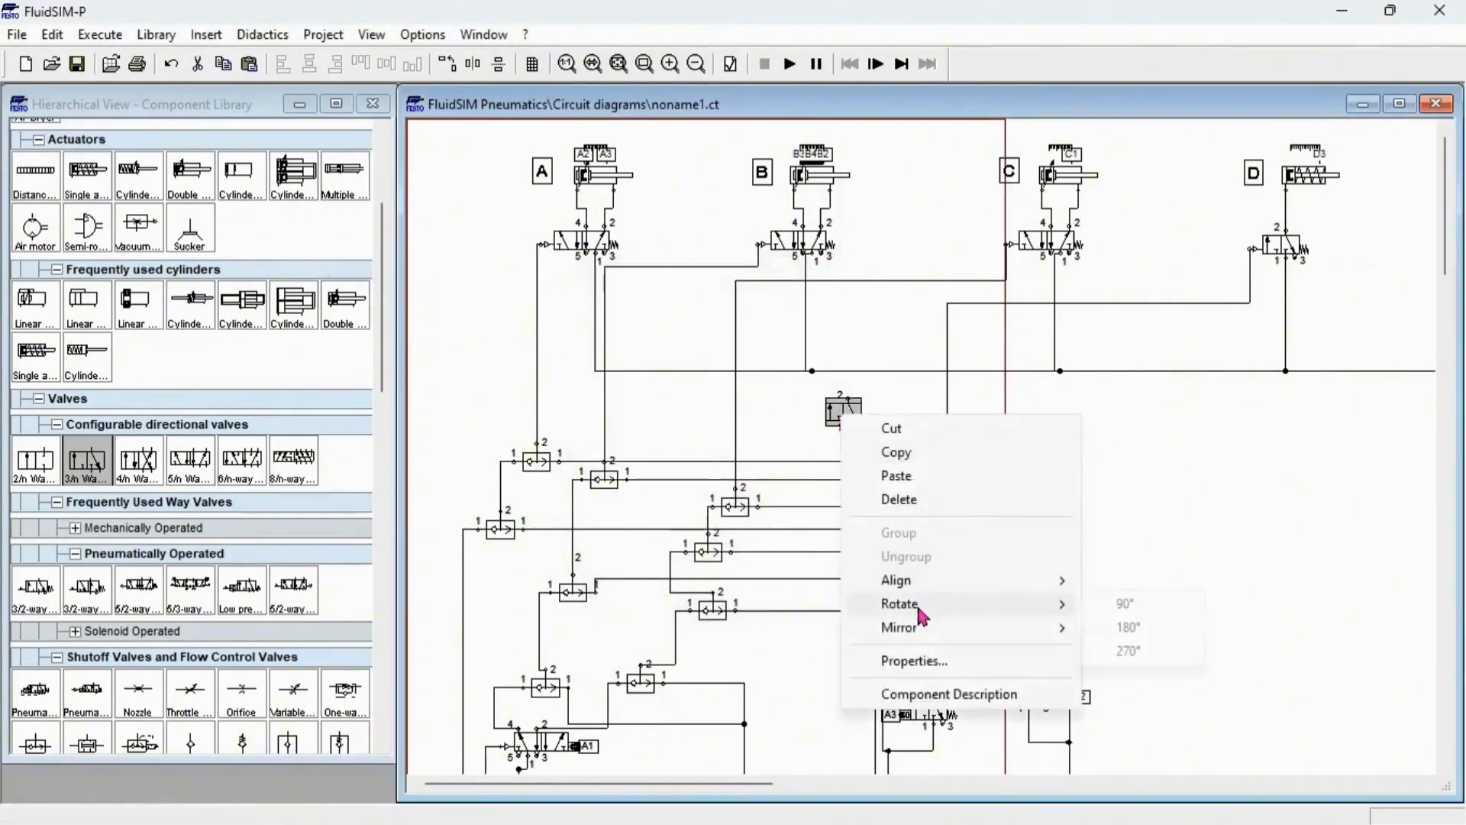
{"action": "left_click", "coordinate": [1125, 603]}
{"action": "left_click", "coordinate": [784, 384]}
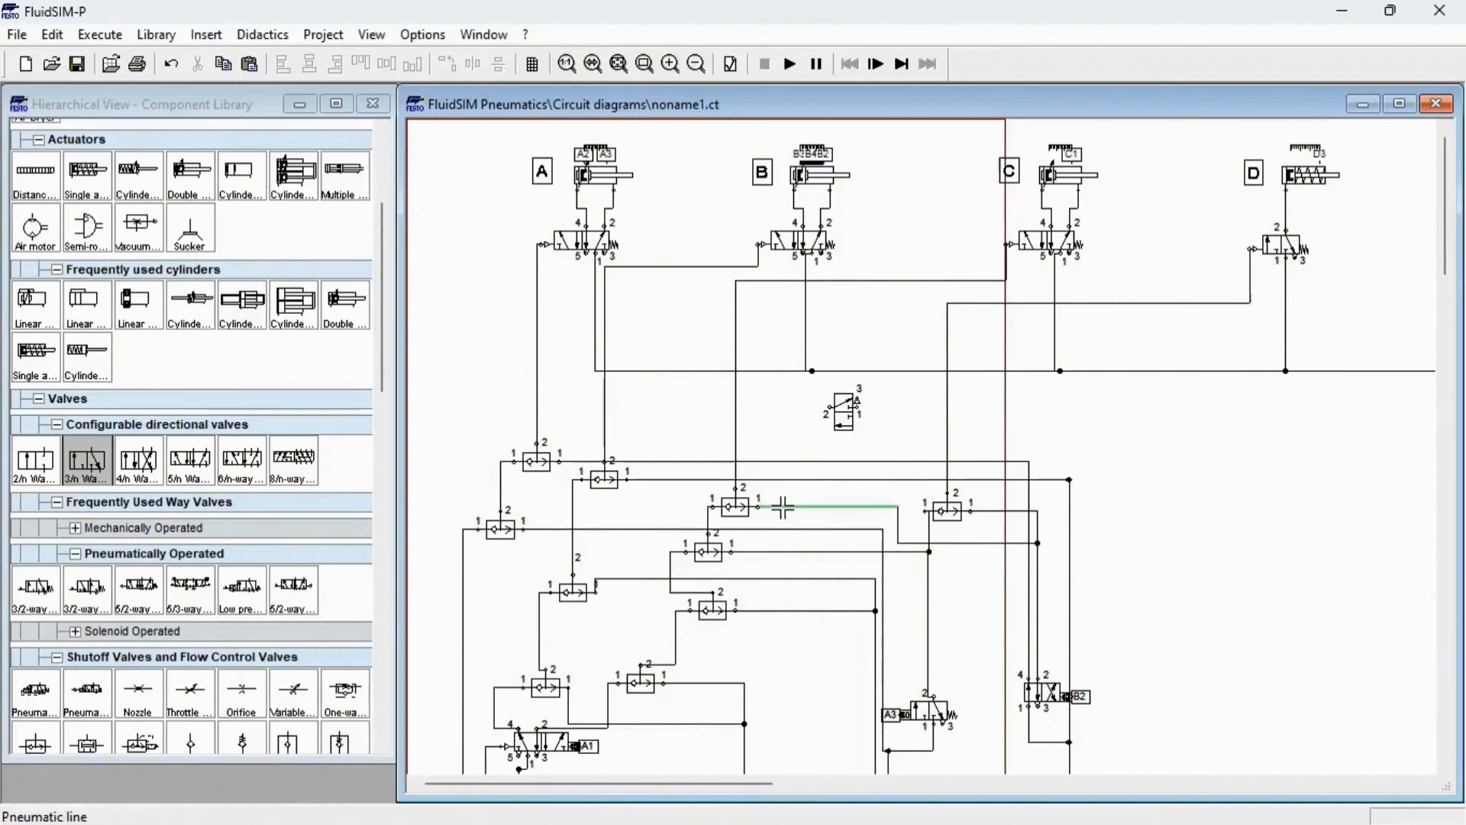
Step: Insert the rotated 3/n way valve into the line between cylinder C's shuttle valve and port 2 of the B2 valve, straightening its connections
{"action": "left_click_drag", "start_coordinate": [843, 407], "coordinate": [1037, 543]}
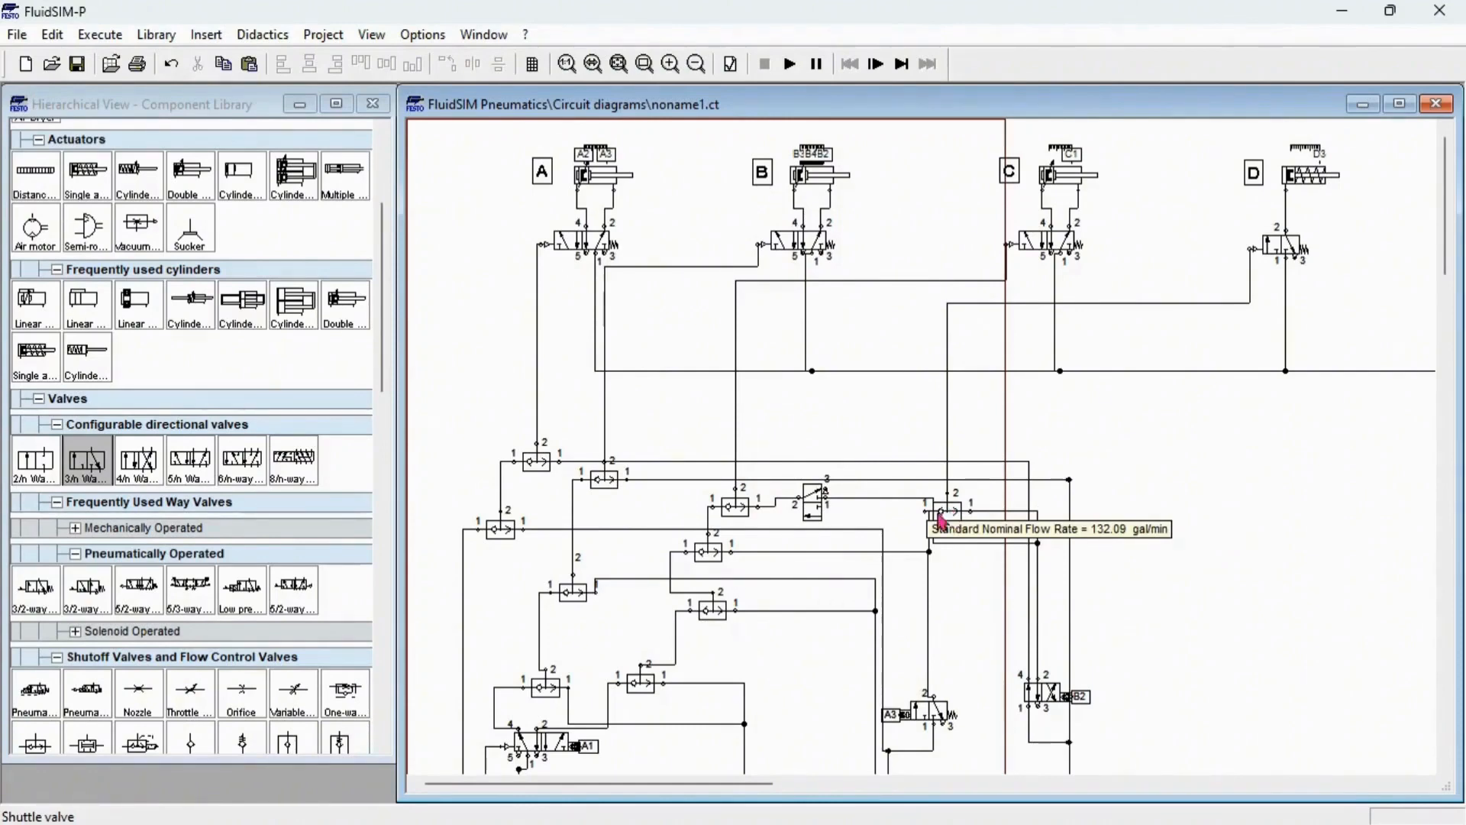
{"action": "left_click", "coordinate": [849, 498]}
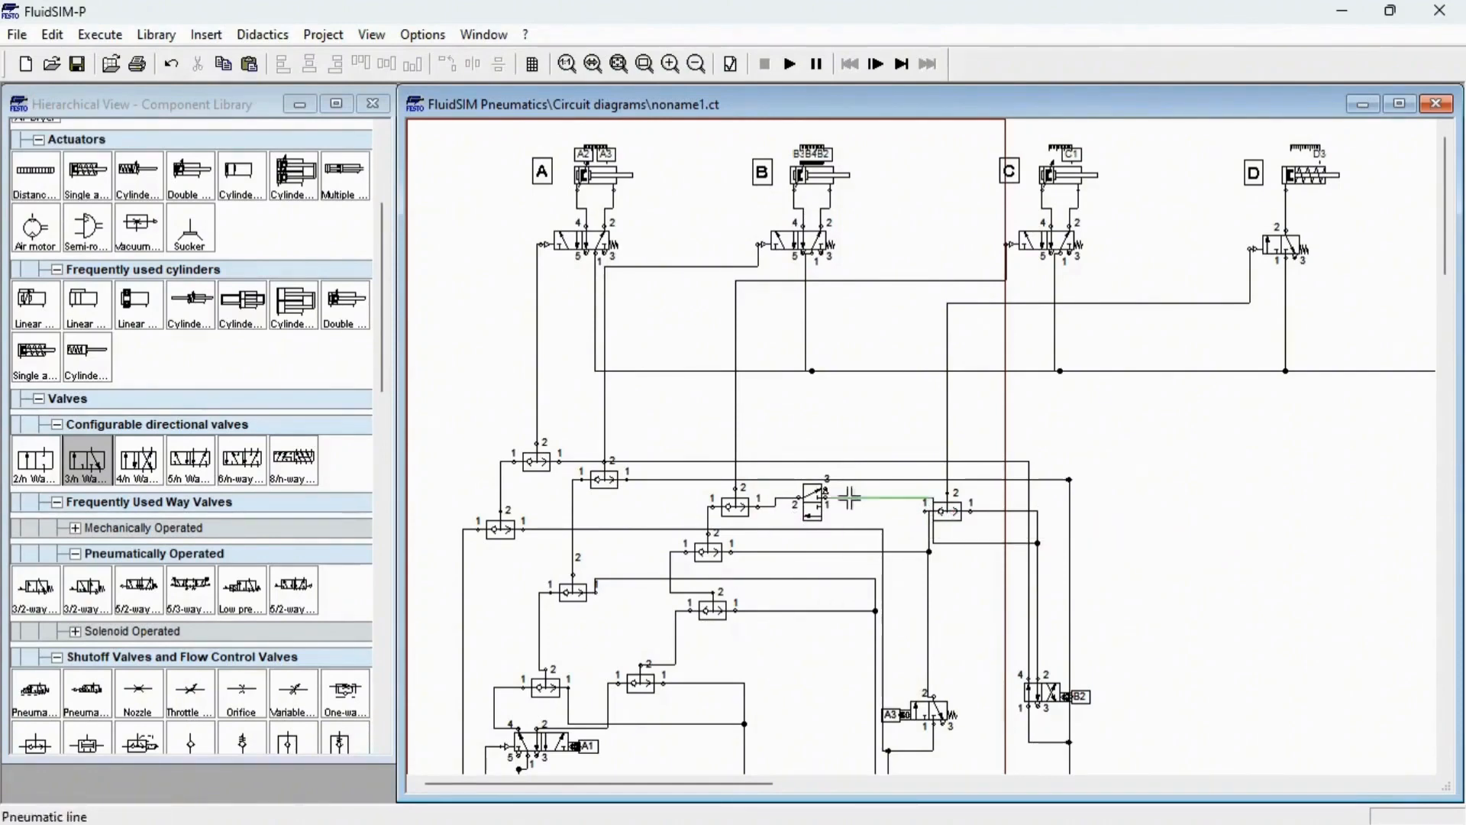
{"action": "key", "text": "Delete"}
{"action": "left_click", "coordinate": [812, 505]}
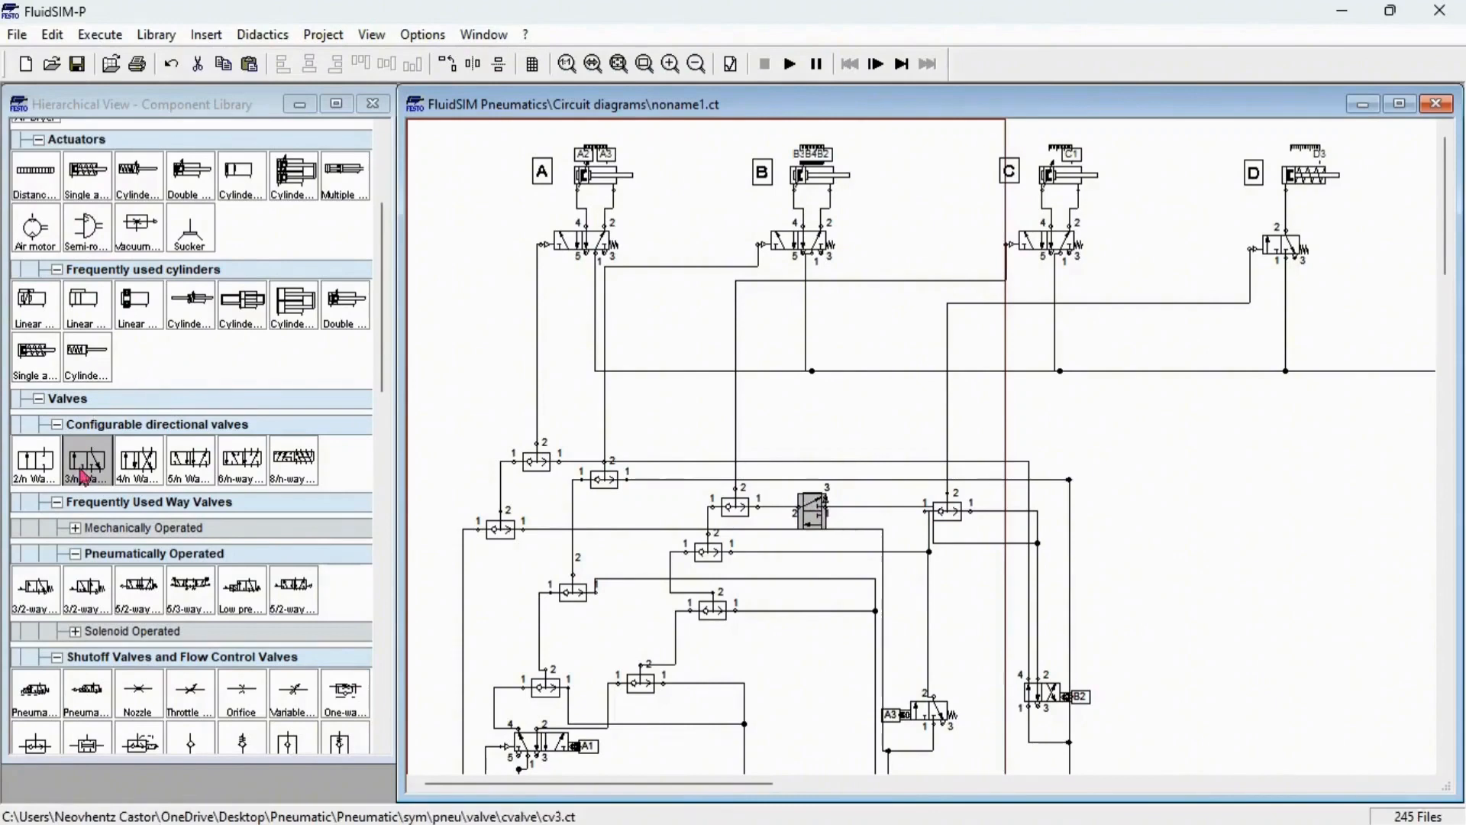
Step: Insert another 3/n way valve above cylinder B's shuttle valve and set its connection 3 terminator to exhaust
{"action": "left_click_drag", "start_coordinate": [84, 473], "coordinate": [654, 414]}
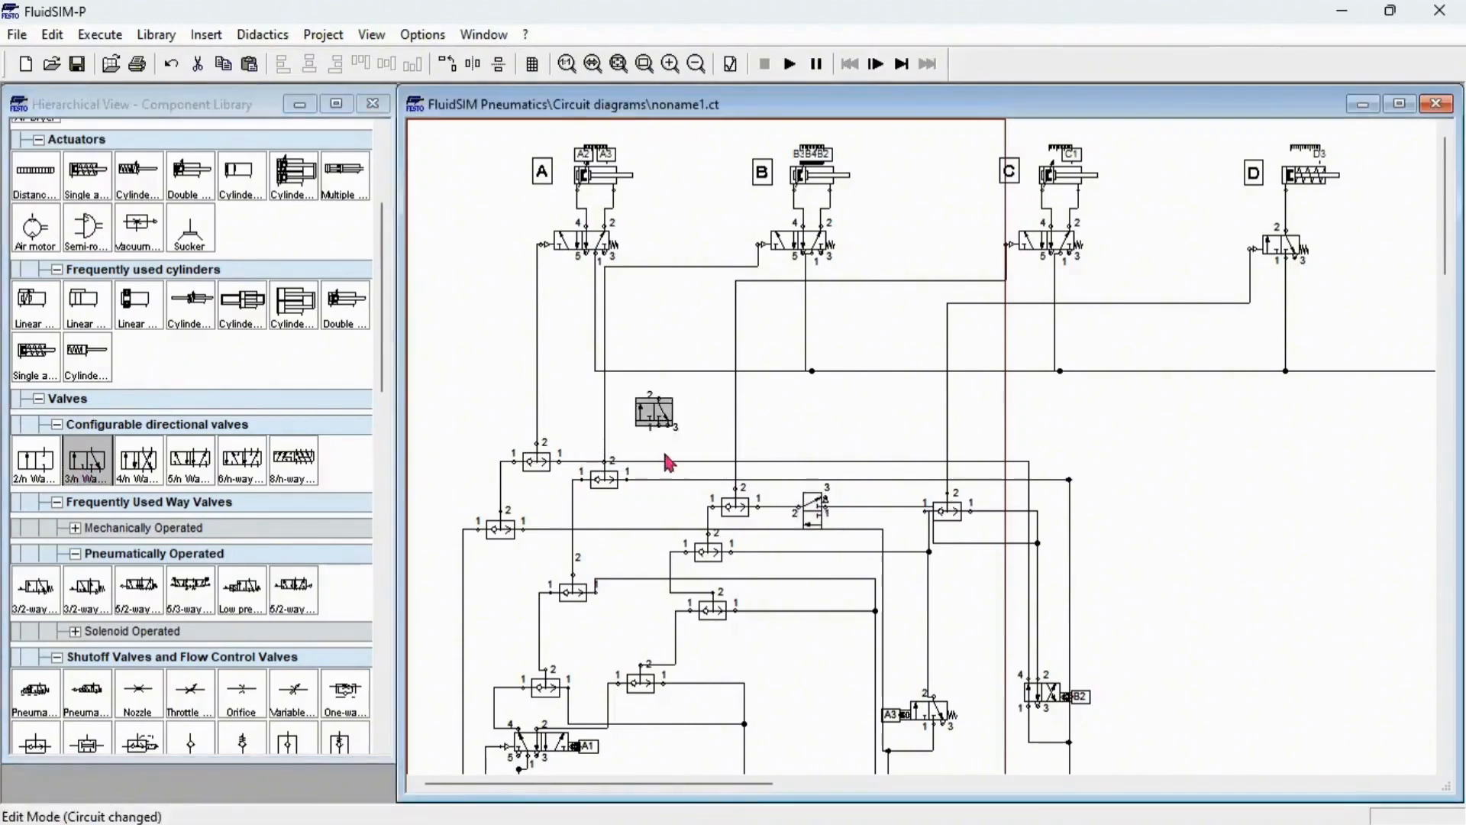
{"action": "double_click", "coordinate": [669, 461]}
{"action": "left_click", "coordinate": [751, 475]}
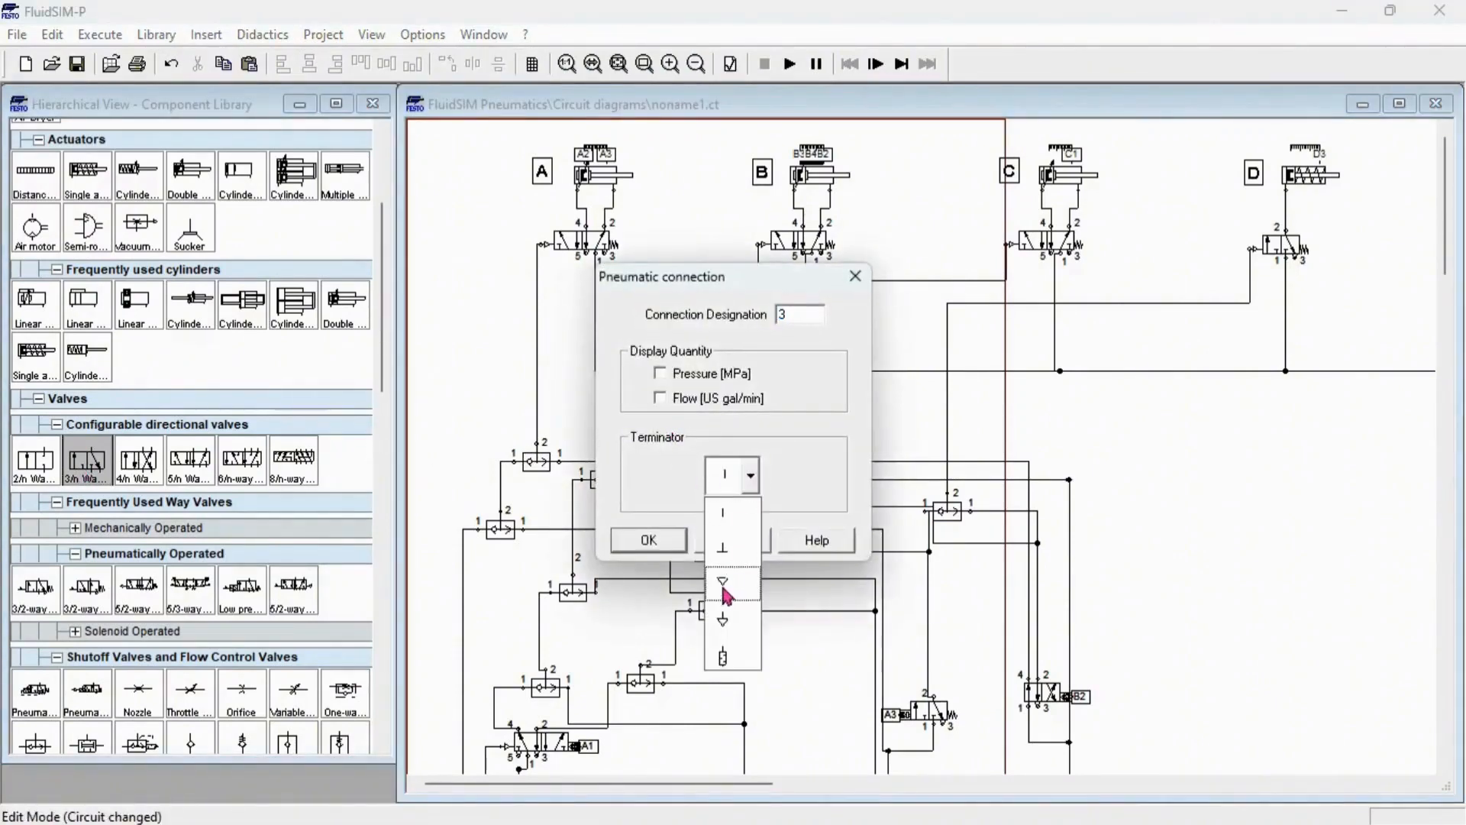
{"action": "left_click", "coordinate": [724, 589]}
{"action": "left_click", "coordinate": [648, 540]}
Step: Rotate the second 3/n way valve, near cylinder B's shuttle valve, by 90°
{"action": "left_click", "coordinate": [654, 405]}
{"action": "right_click", "coordinate": [654, 401]}
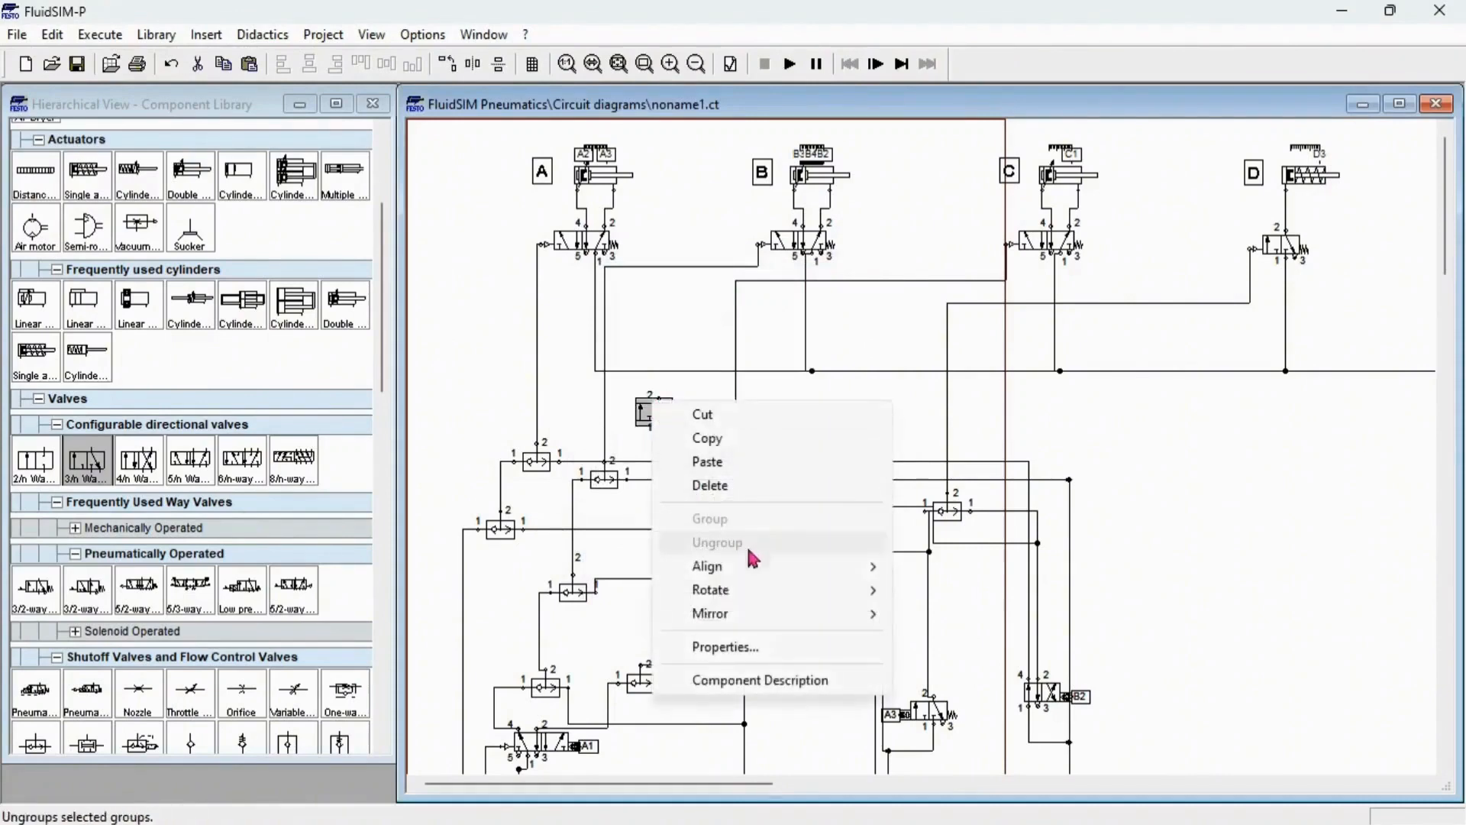
{"action": "mouse_move", "coordinate": [727, 589]}
{"action": "left_click", "coordinate": [964, 587]}
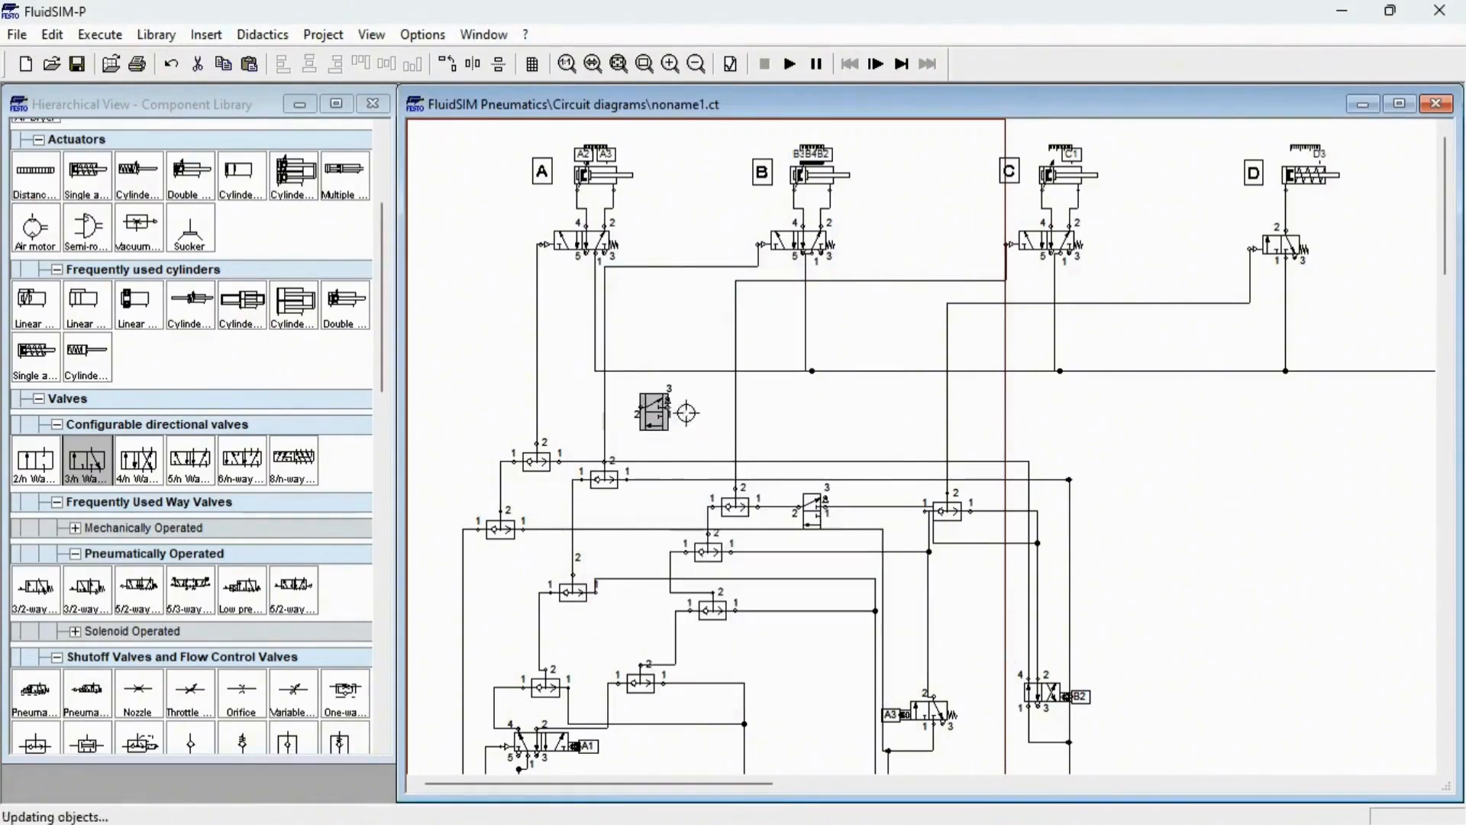
{"action": "left_click", "coordinate": [633, 518]}
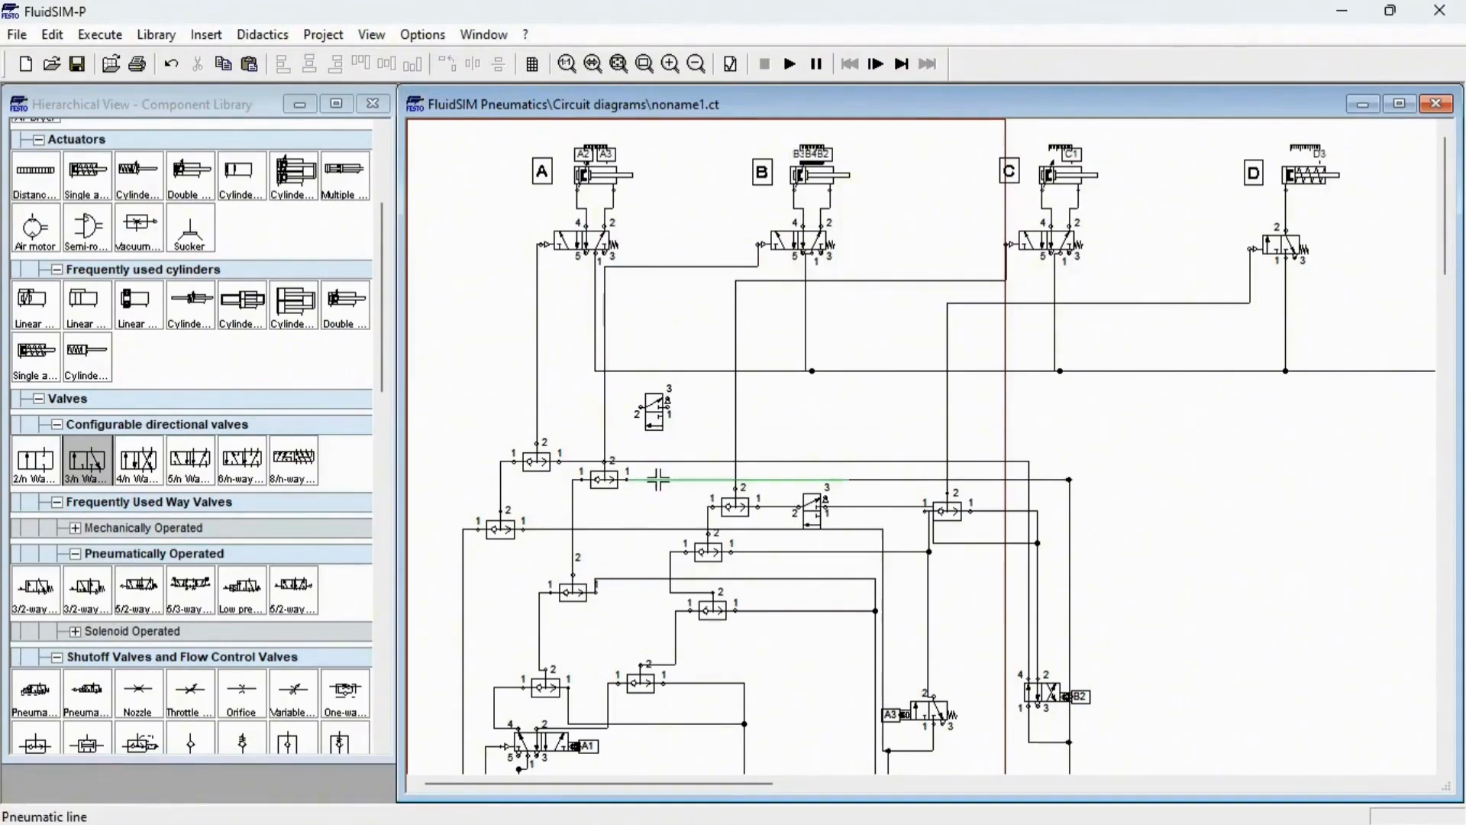
Step: Replace the line from cylinder B's shuttle valve with a path through the second 3/n way valve to the third manual valve's vertical line
{"action": "left_click", "coordinate": [654, 479]}
{"action": "key", "text": "Delete"}
{"action": "left_click_drag", "start_coordinate": [663, 403], "coordinate": [676, 476]}
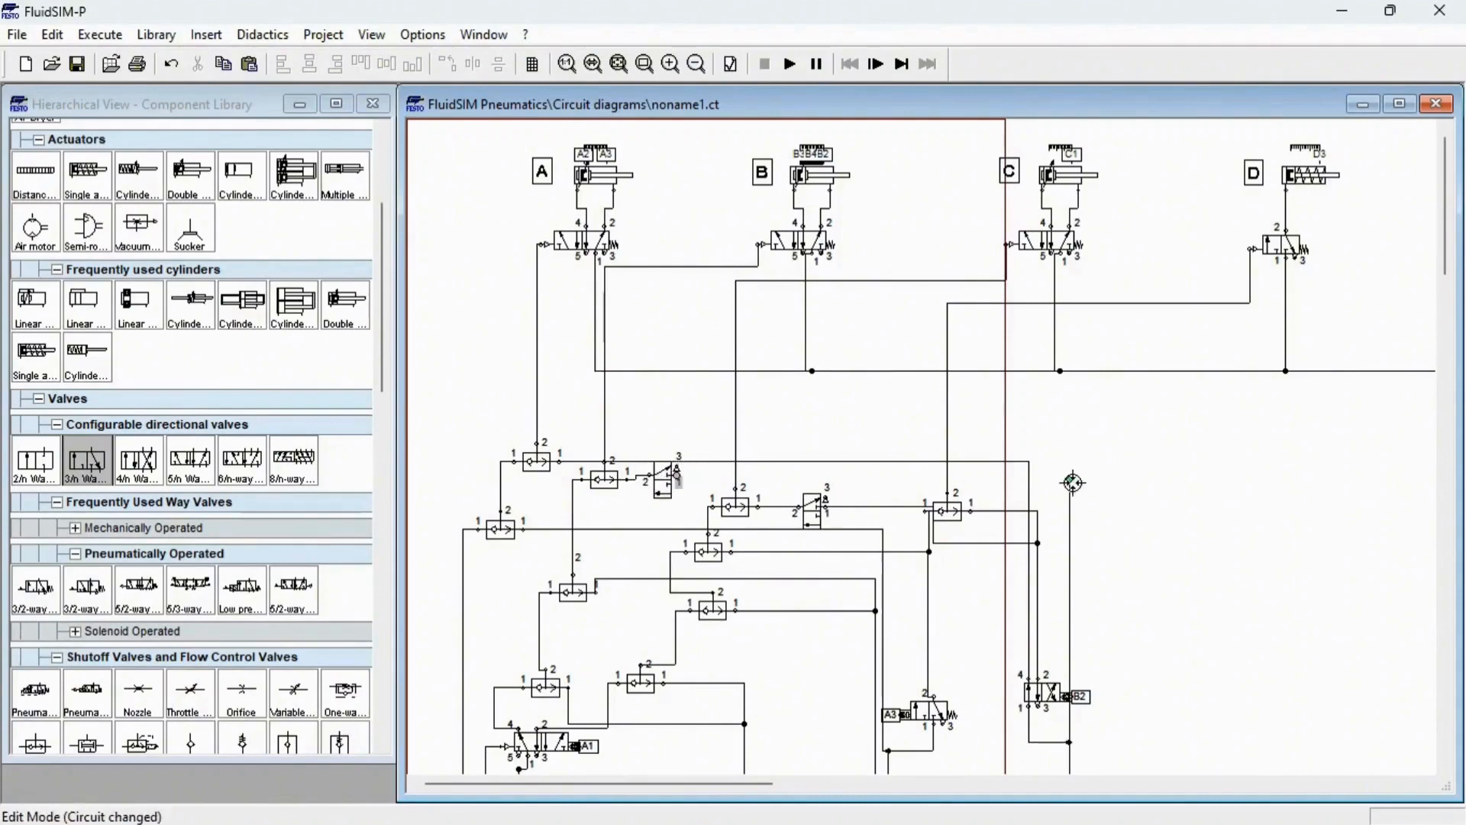
Step: Configure the 3/n way valve beside cylinder B's shuttle valve with left spring return and right mechanical actuation
{"action": "double_click", "coordinate": [661, 481]}
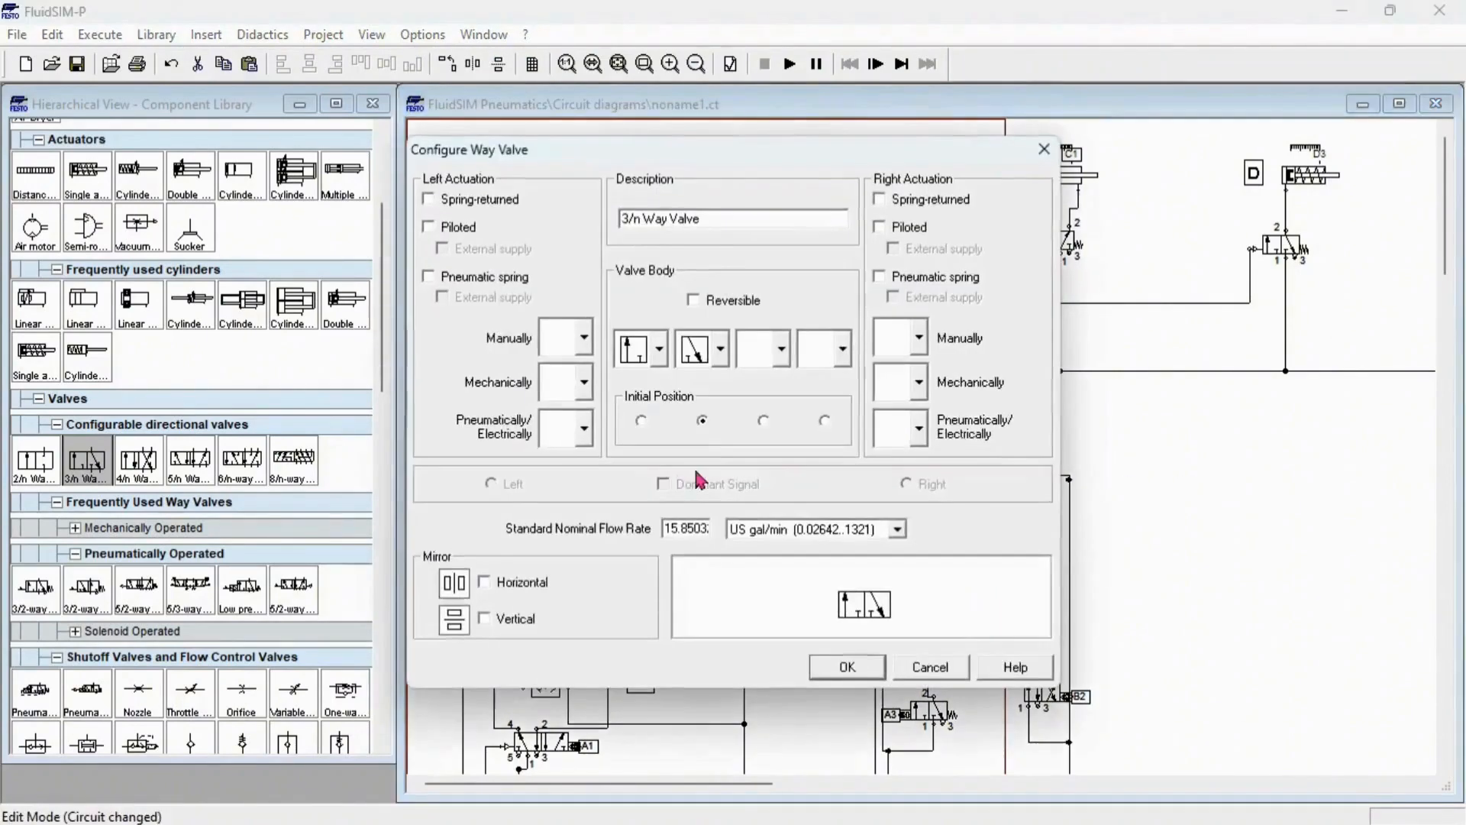
{"action": "left_click", "coordinate": [919, 382]}
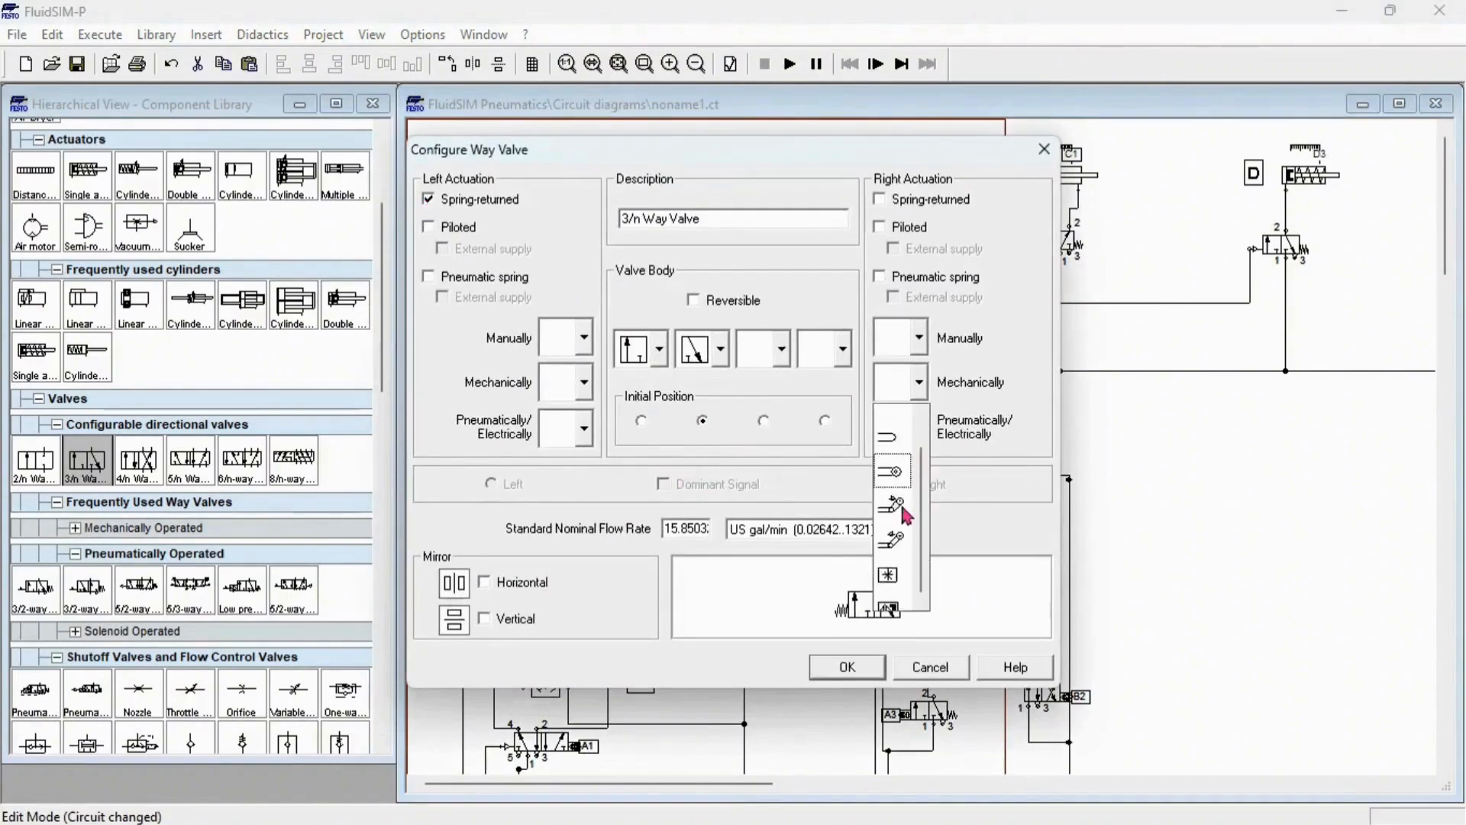
{"action": "left_click", "coordinate": [884, 607]}
{"action": "left_click", "coordinate": [870, 660]}
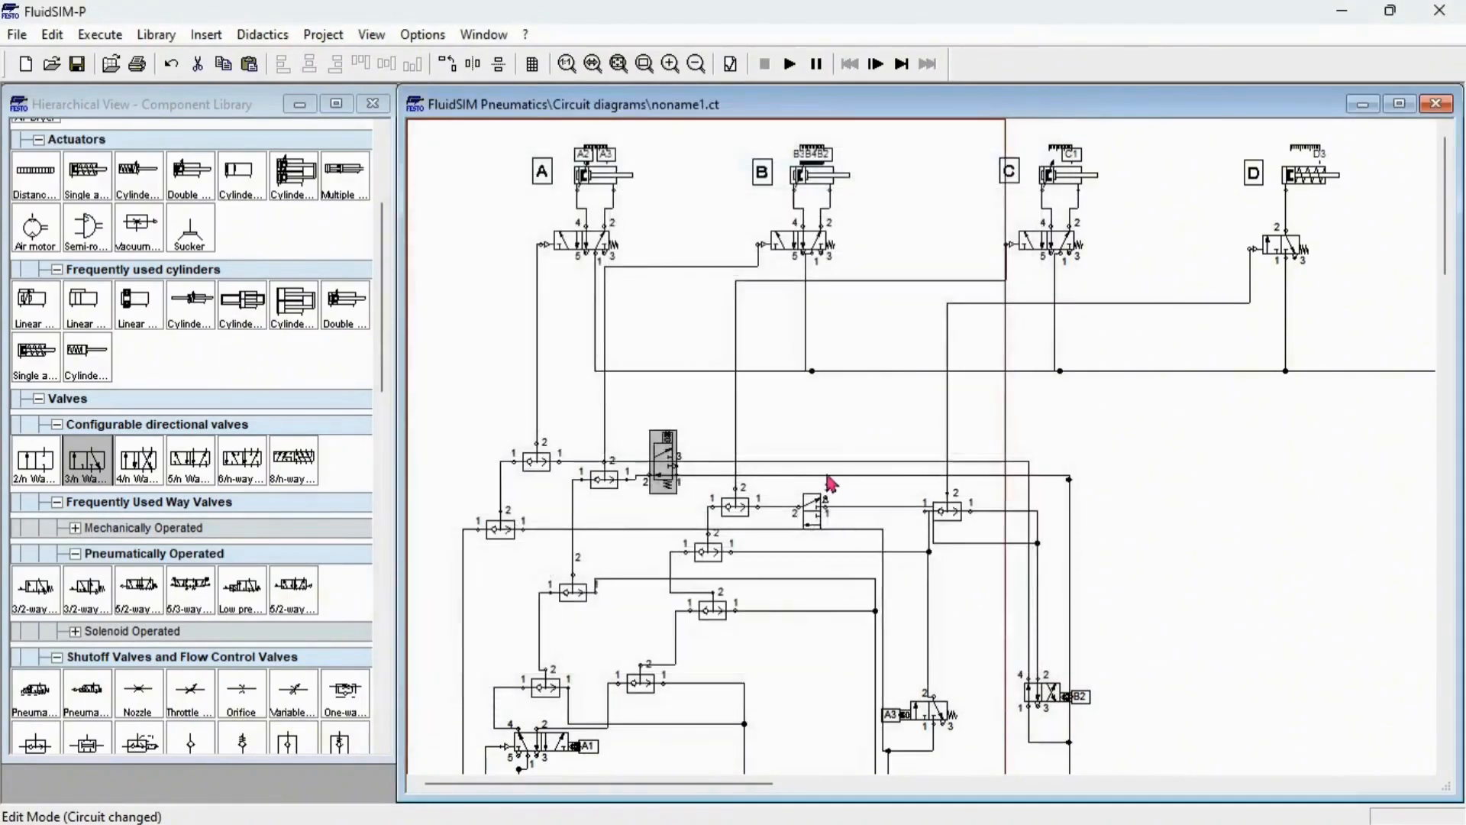
Step: Configure the 3/n way valve beside cylinder C's shuttle valve with left spring return and right mechanical actuation
{"action": "double_click", "coordinate": [815, 506]}
{"action": "left_click", "coordinate": [428, 199]}
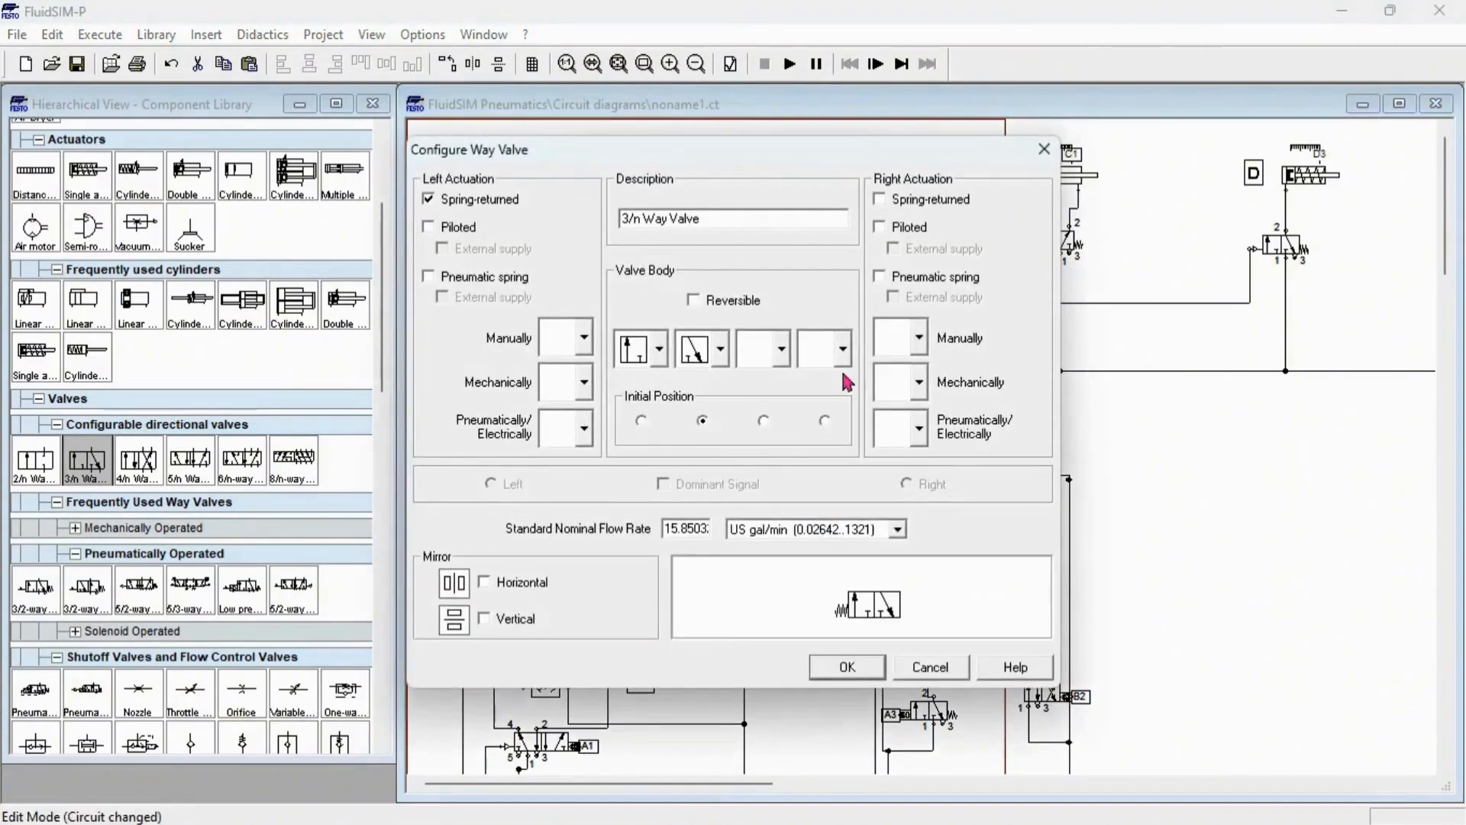
{"action": "left_click", "coordinate": [919, 382]}
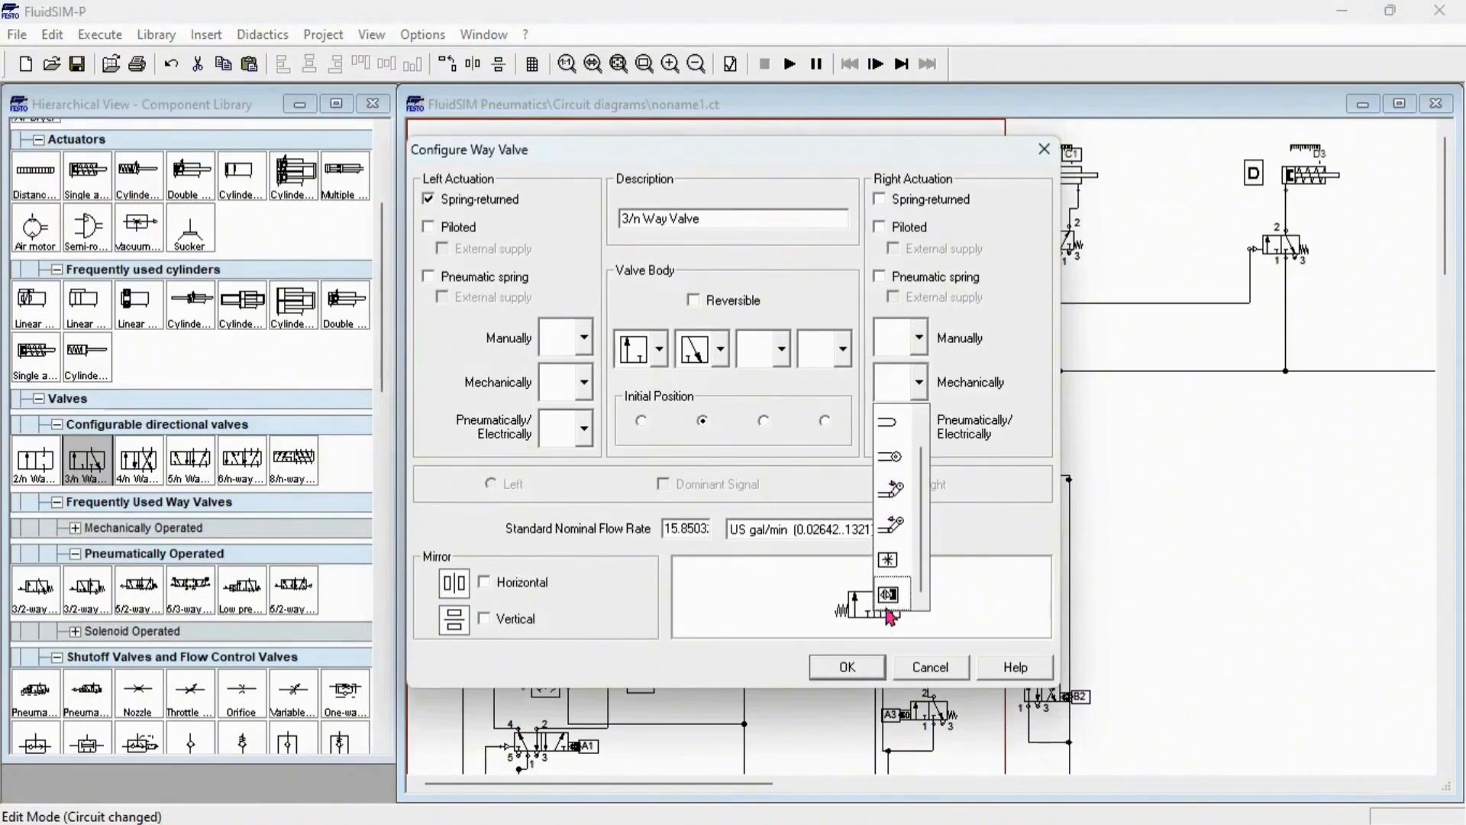
{"action": "left_click", "coordinate": [891, 605]}
{"action": "left_click", "coordinate": [861, 661]}
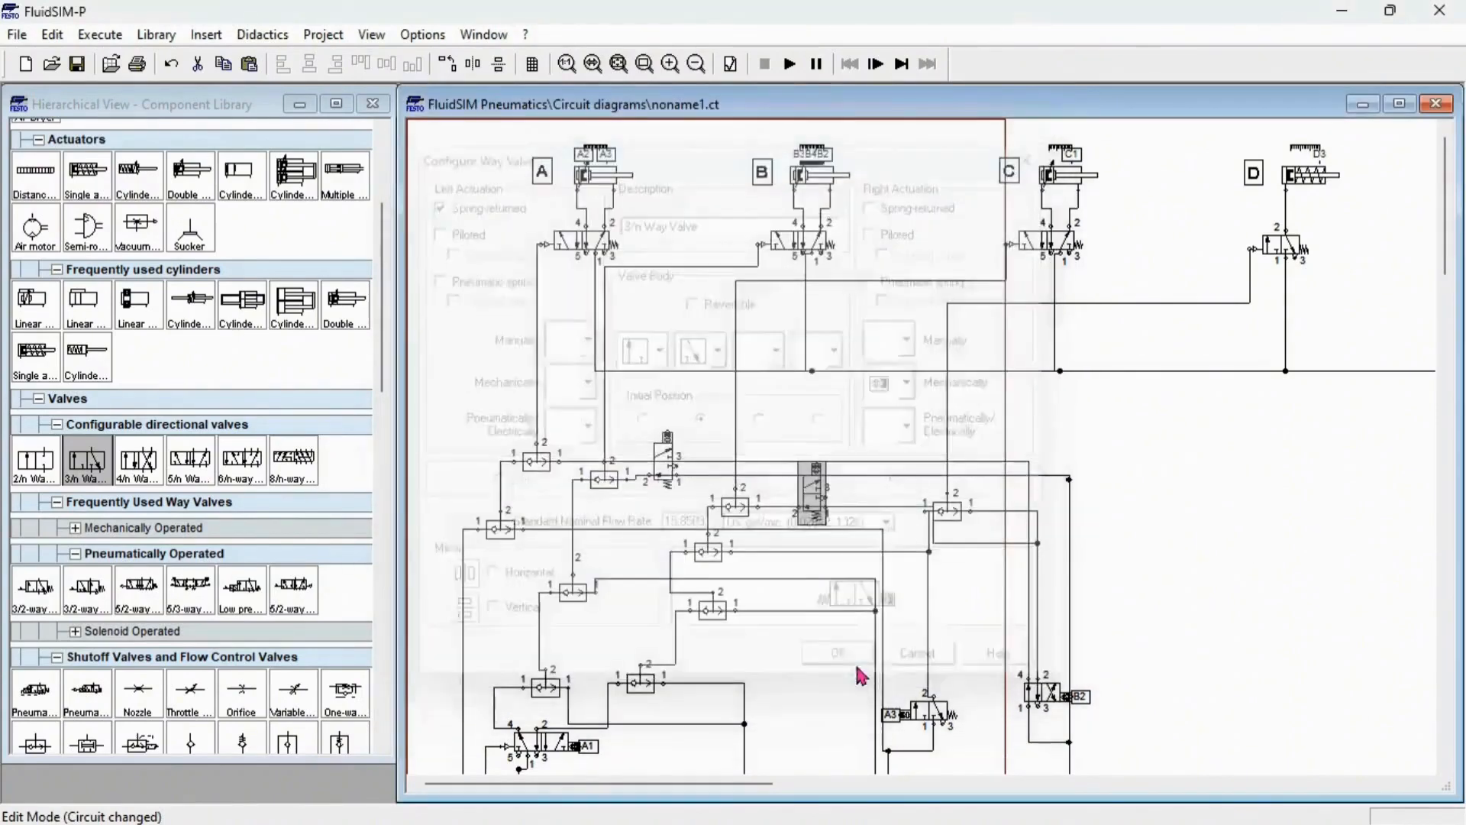
Step: Label the mechanical connection of the 3/n way valve beside cylinder B's shuttle valve D3
{"action": "double_click", "coordinate": [669, 432]}
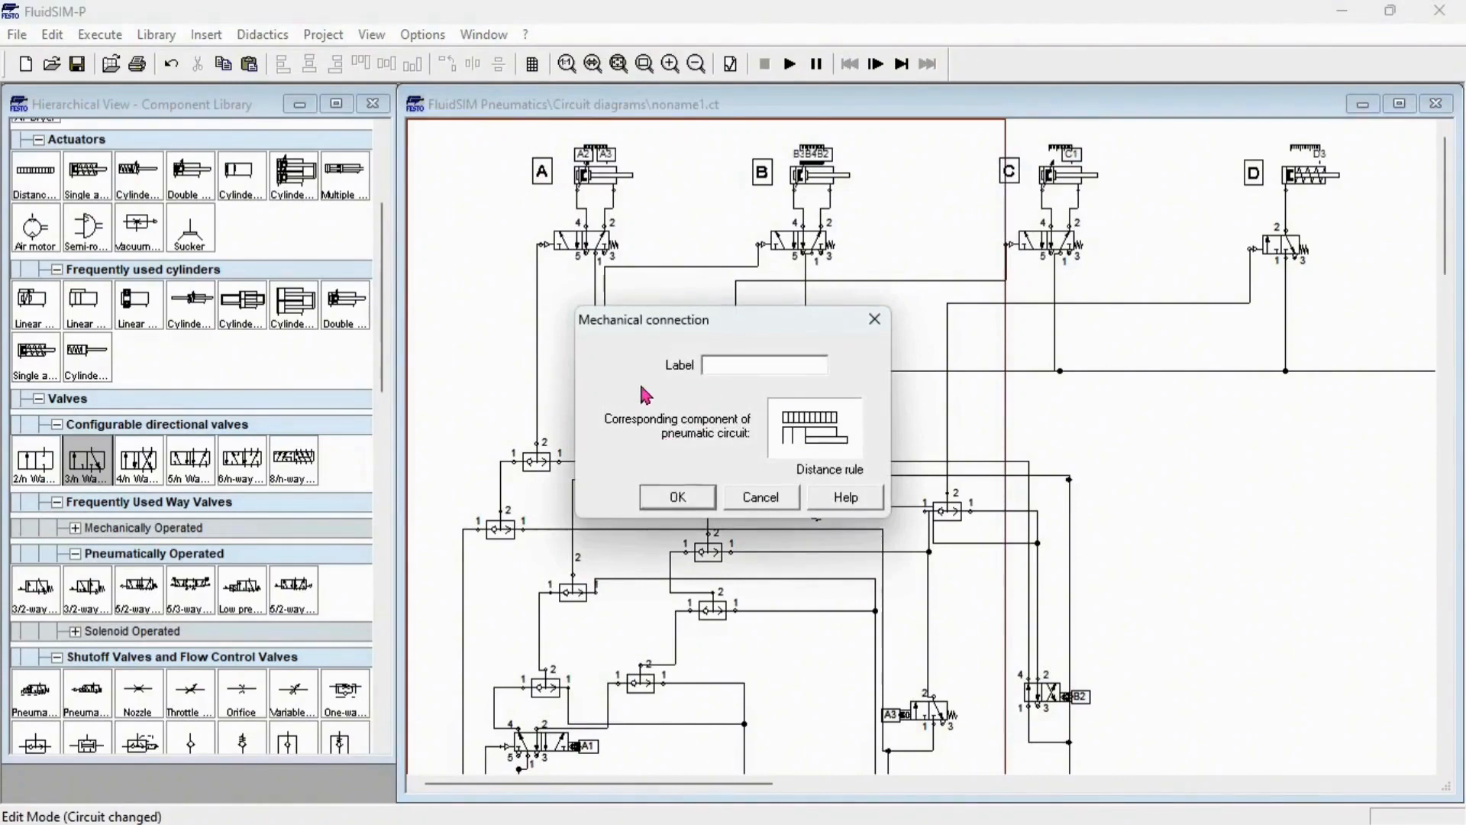
{"action": "type", "text": "D1"}
{"action": "left_click", "coordinate": [676, 497]}
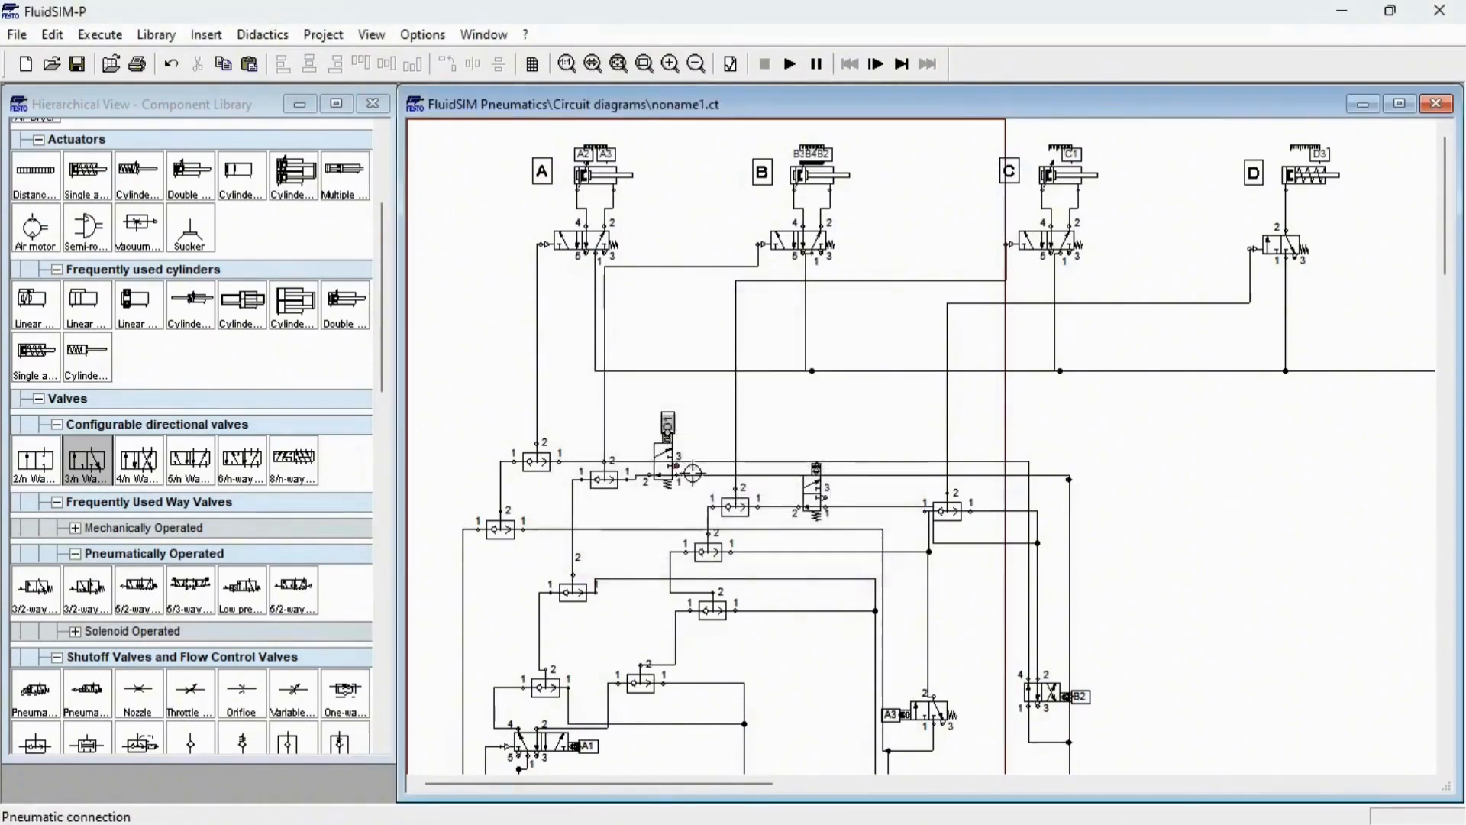
Step: Label the mechanical connection of the 3/n way valve beside cylinder C's shuttle valve D2
{"action": "double_click", "coordinate": [815, 468]}
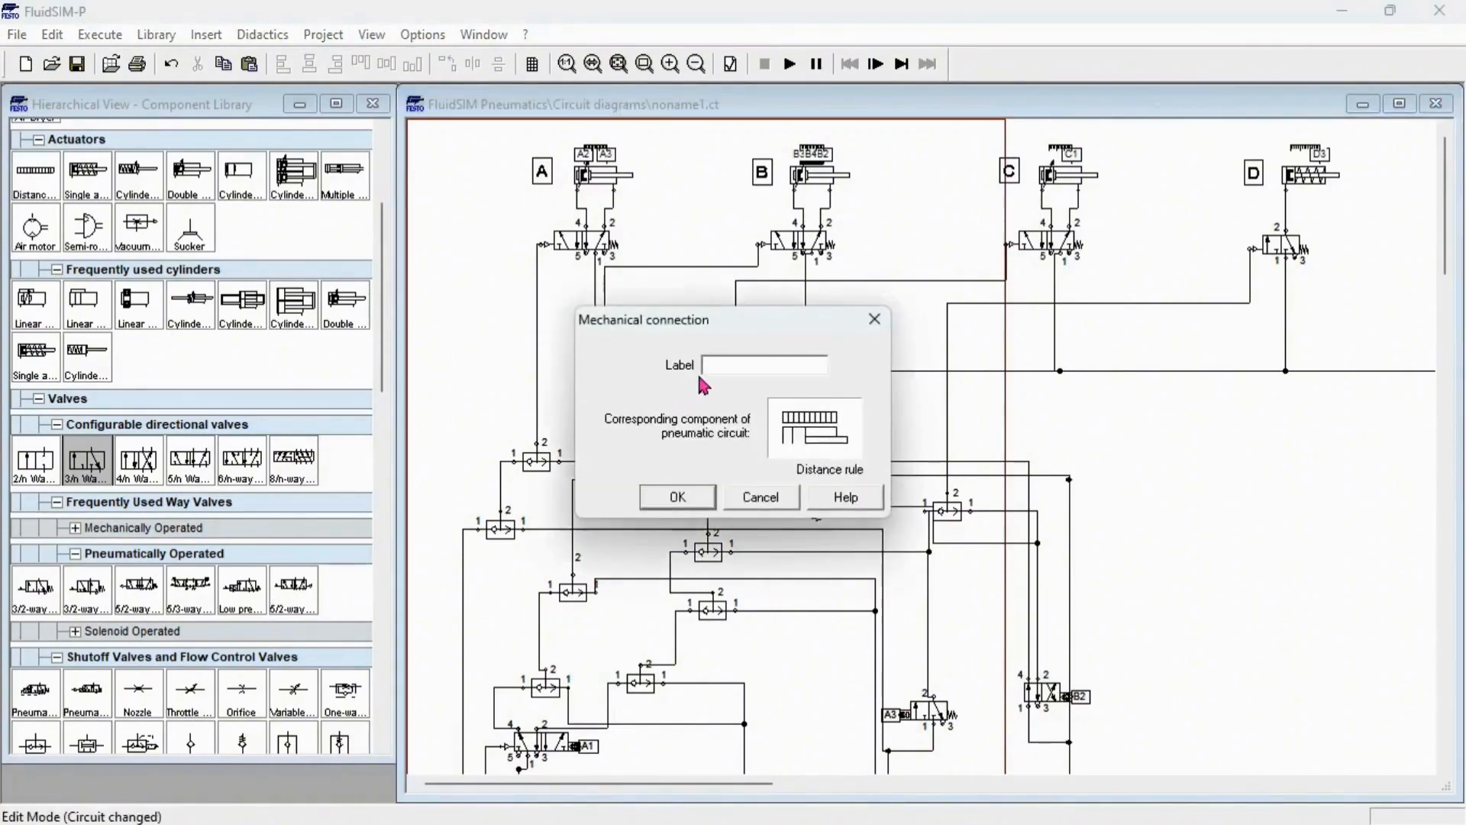
{"action": "type", "text": "D2"}
{"action": "left_click", "coordinate": [680, 496]}
Step: Add left pneumatic actuation to the 4/n way valve operated by limit switch B2
{"action": "scroll", "coordinate": [1150, 569], "scroll_direction": "down", "scroll_amount": 3}
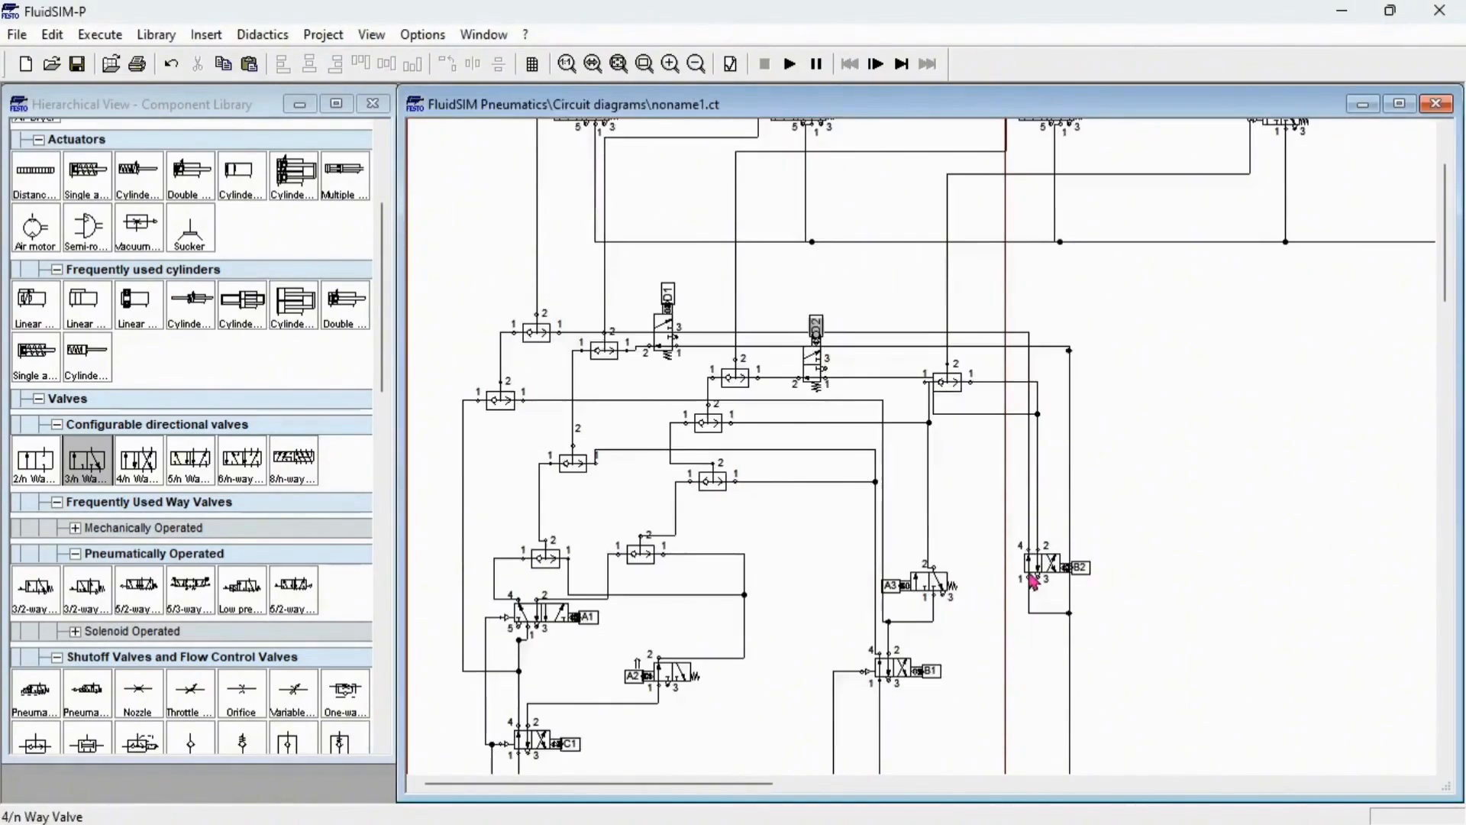
{"action": "scroll", "coordinate": [1035, 563], "scroll_direction": "down", "scroll_amount": 1}
{"action": "double_click", "coordinate": [1040, 504]}
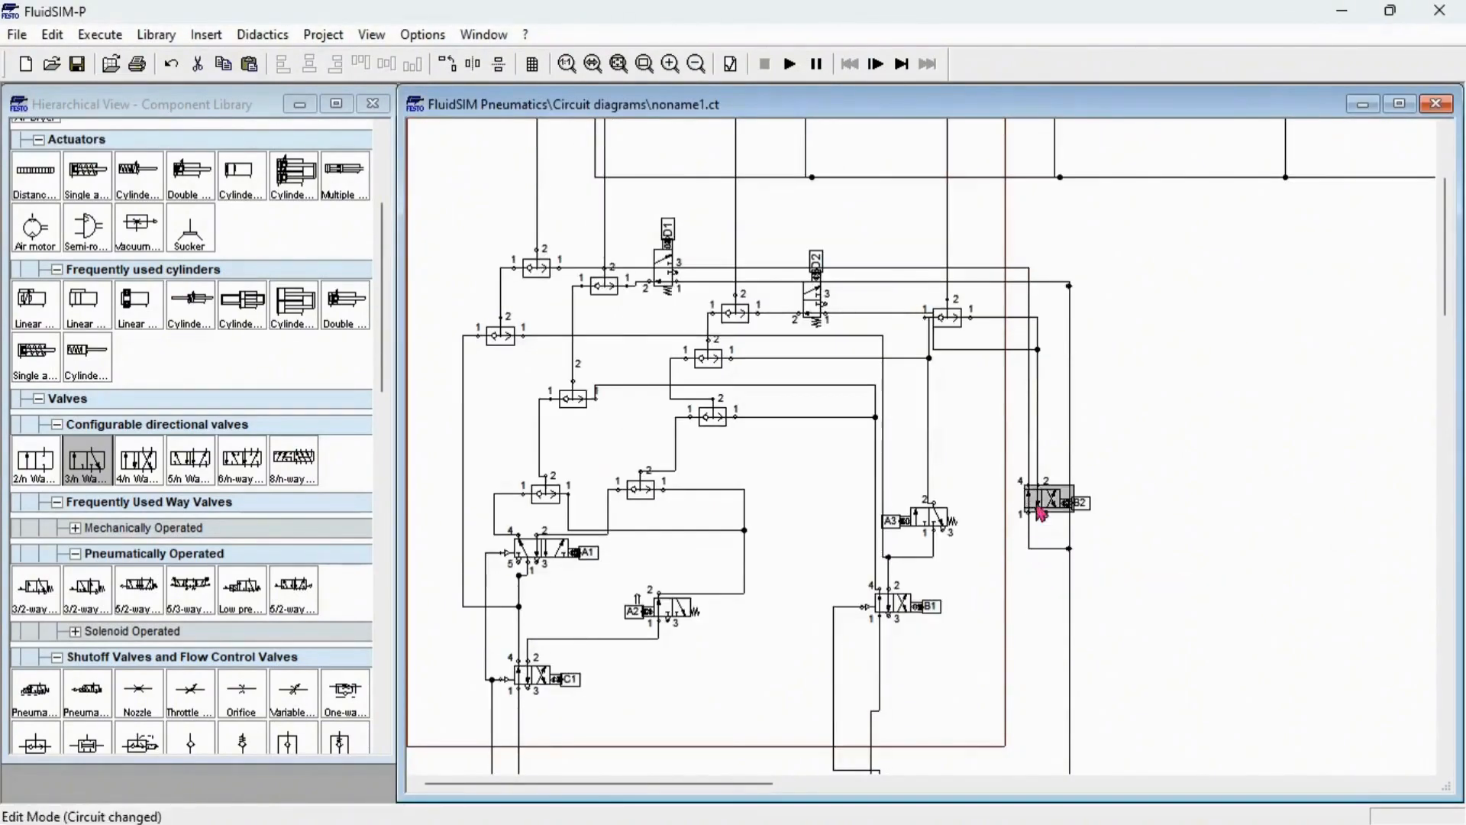
{"action": "left_click", "coordinate": [586, 420]}
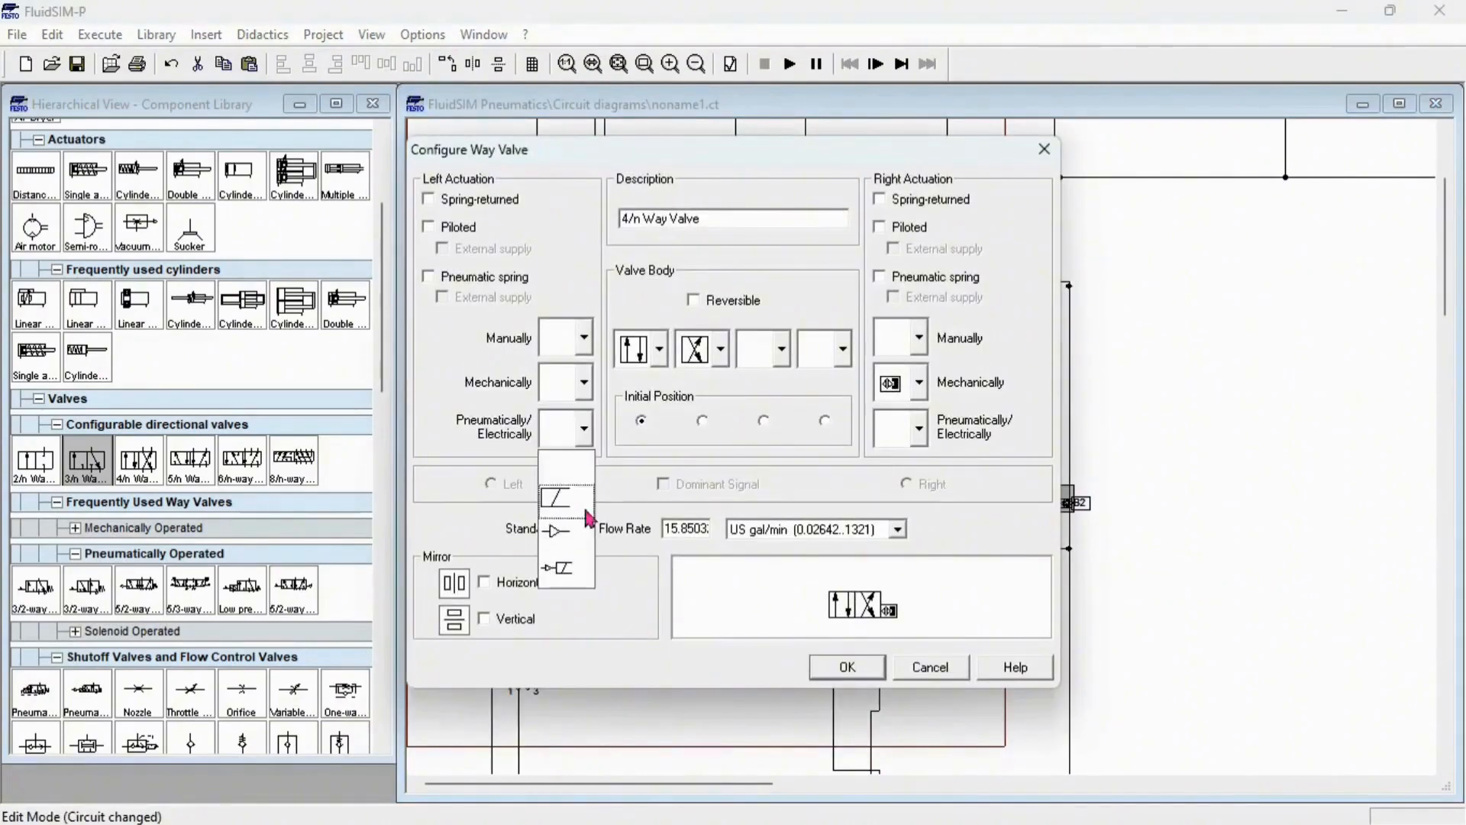
{"action": "left_click", "coordinate": [574, 549]}
{"action": "left_click", "coordinate": [848, 668]}
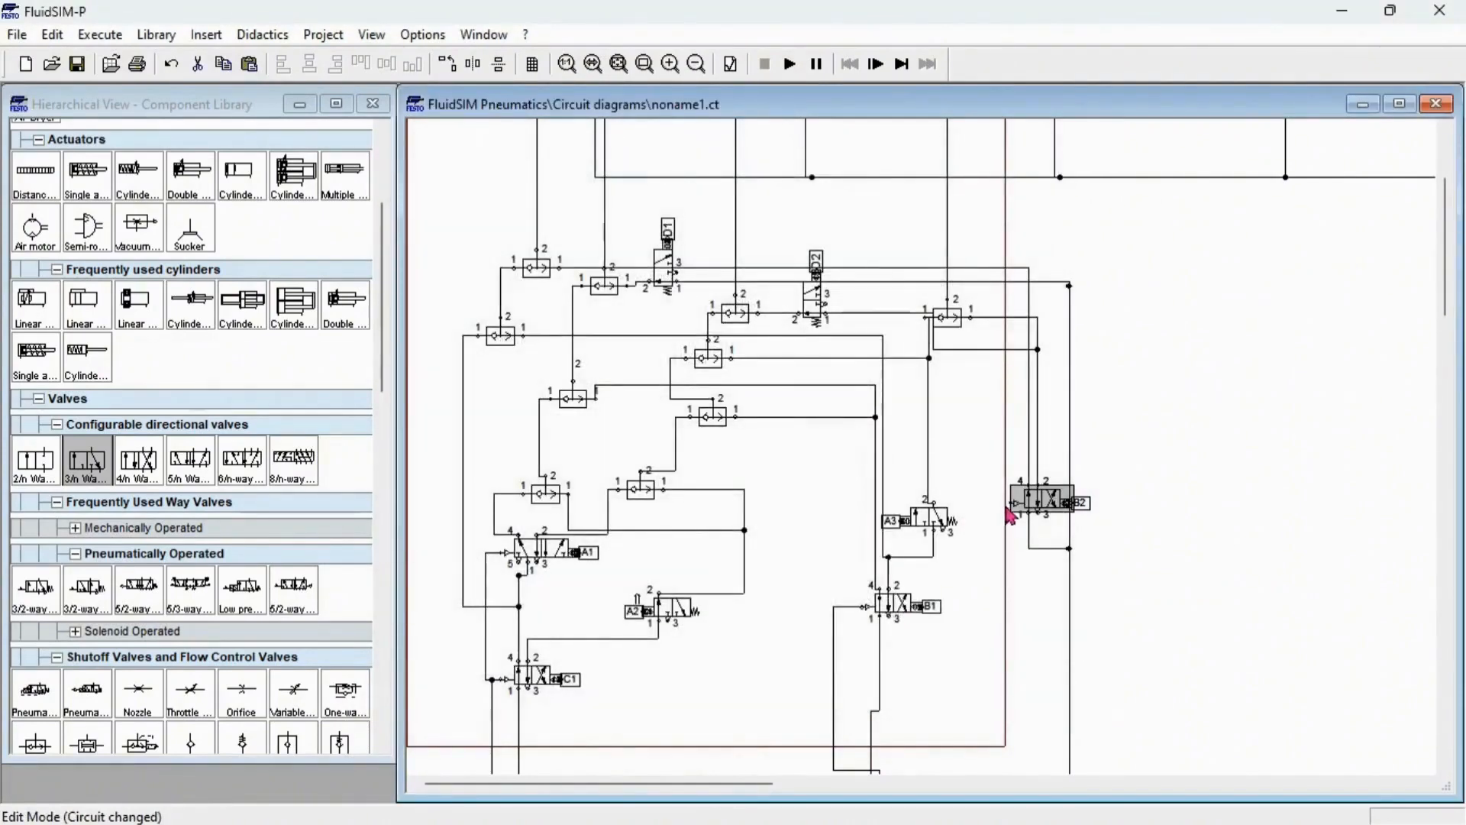
Step: Connect the B2-operated 4/n valve's left pilot port to port 2 of the third manual valve
{"action": "left_click", "coordinate": [1015, 605]}
{"action": "scroll", "coordinate": [1024, 609], "scroll_direction": "down", "scroll_amount": 7}
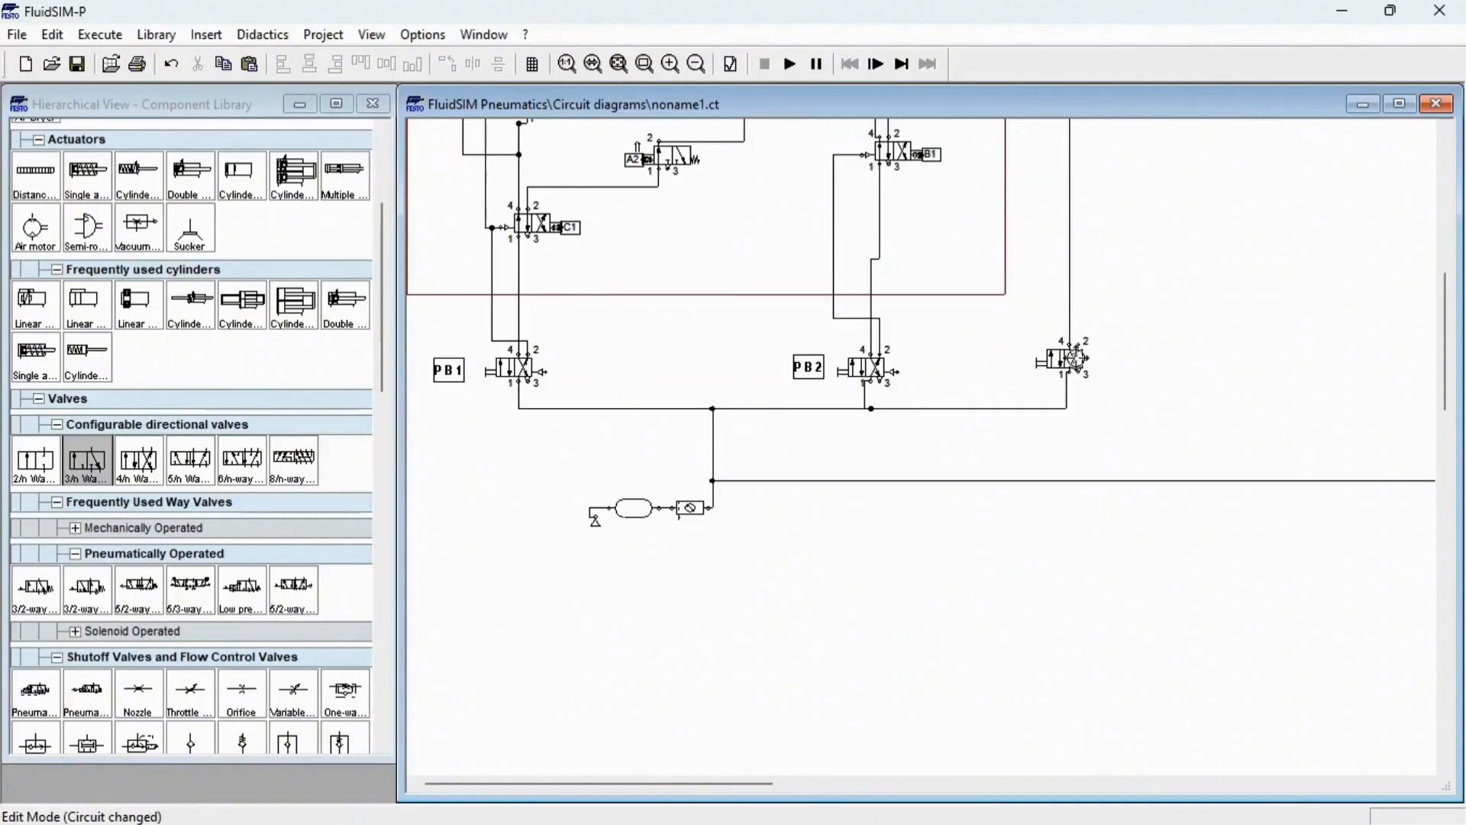
{"action": "scroll", "coordinate": [1184, 333], "scroll_direction": "up", "scroll_amount": 6}
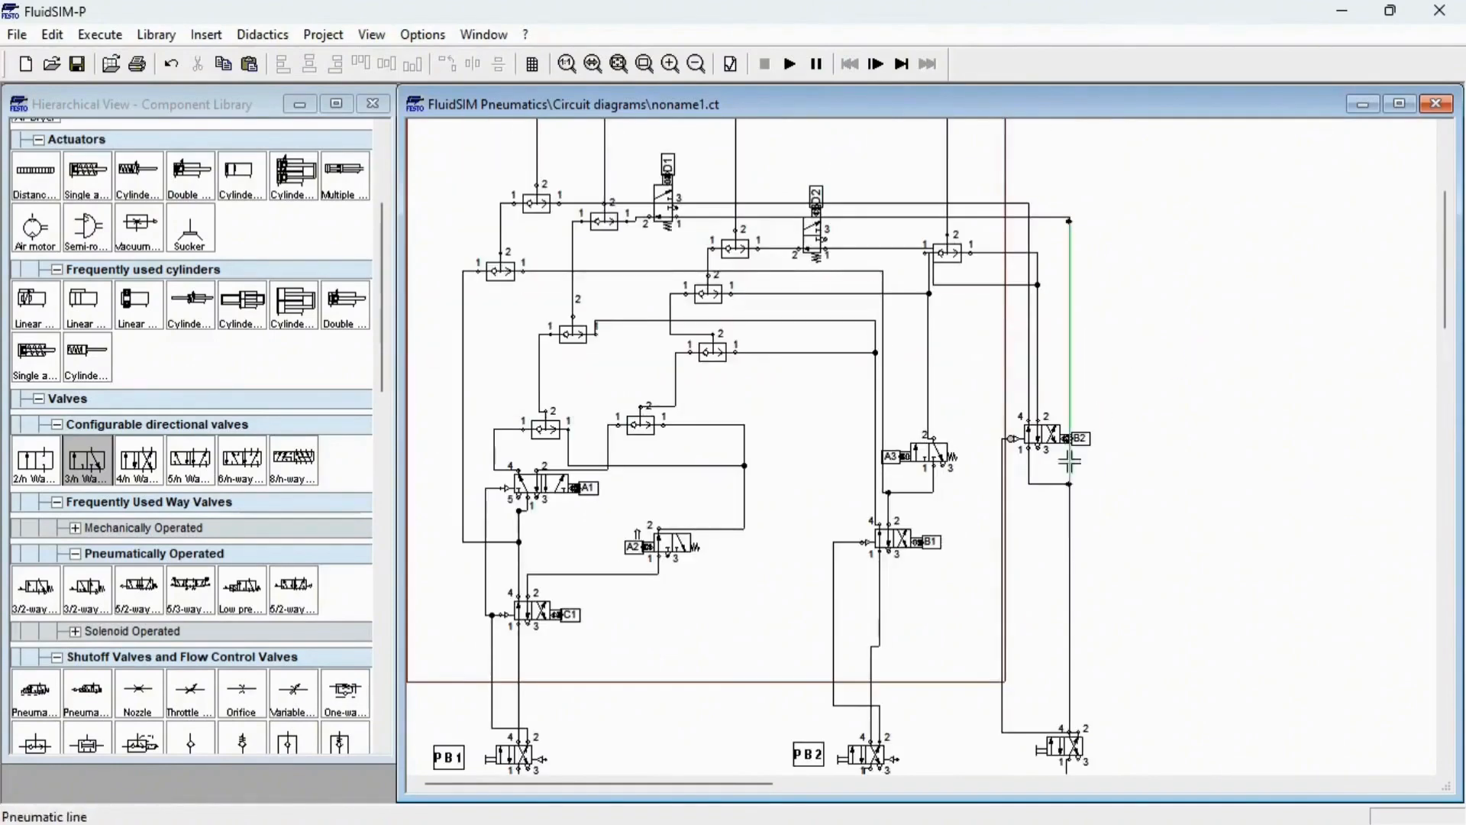
Step: Run the simulation despite the drawing warnings, actuate the third manual valve, watch the cylinder sequence, and stop it
{"action": "scroll", "coordinate": [848, 245], "scroll_direction": "up", "scroll_amount": 3}
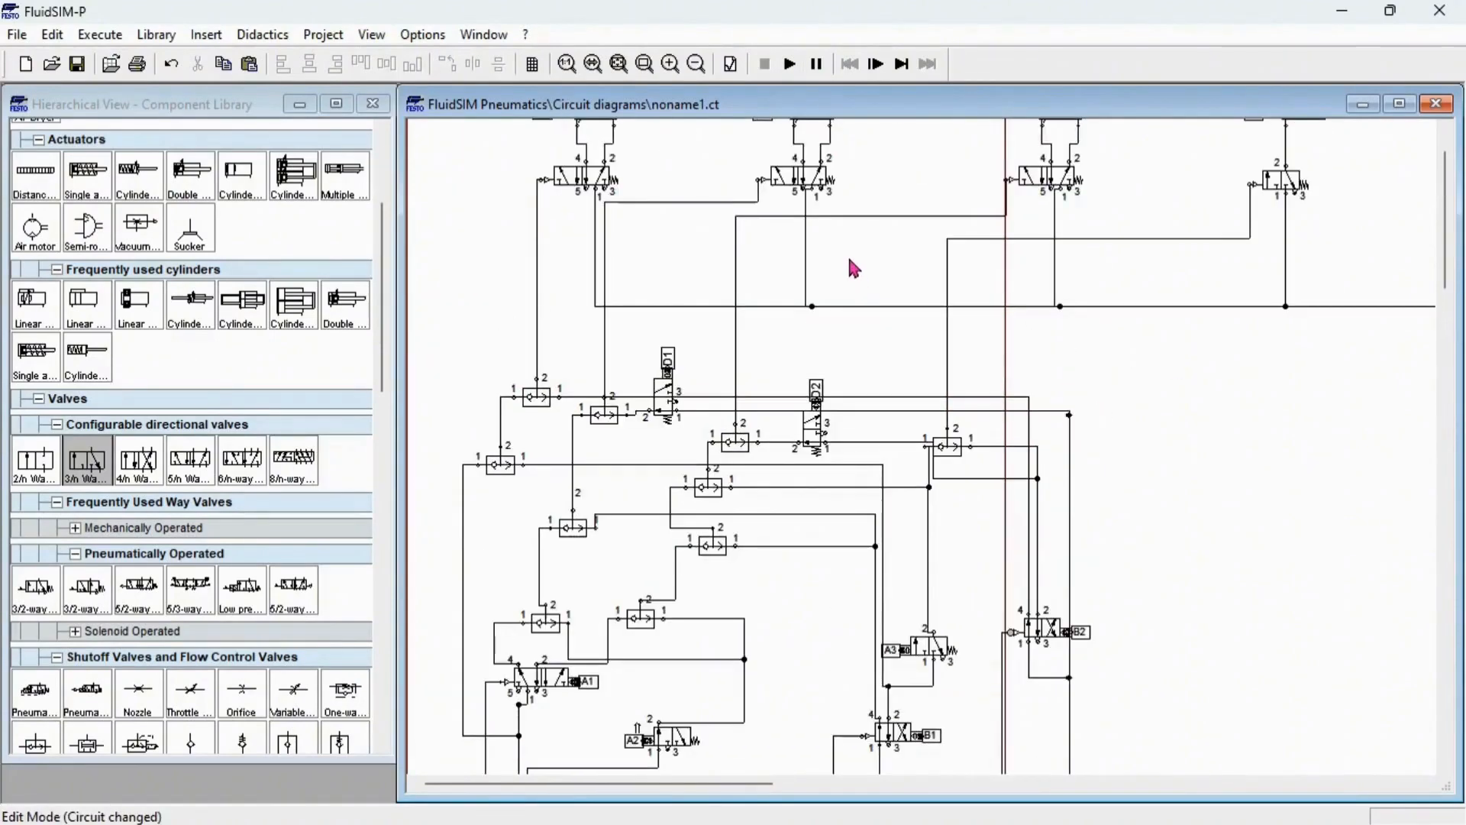
{"action": "left_click", "coordinate": [790, 65]}
{"action": "key", "text": "Return"}
{"action": "key", "text": "Return"}
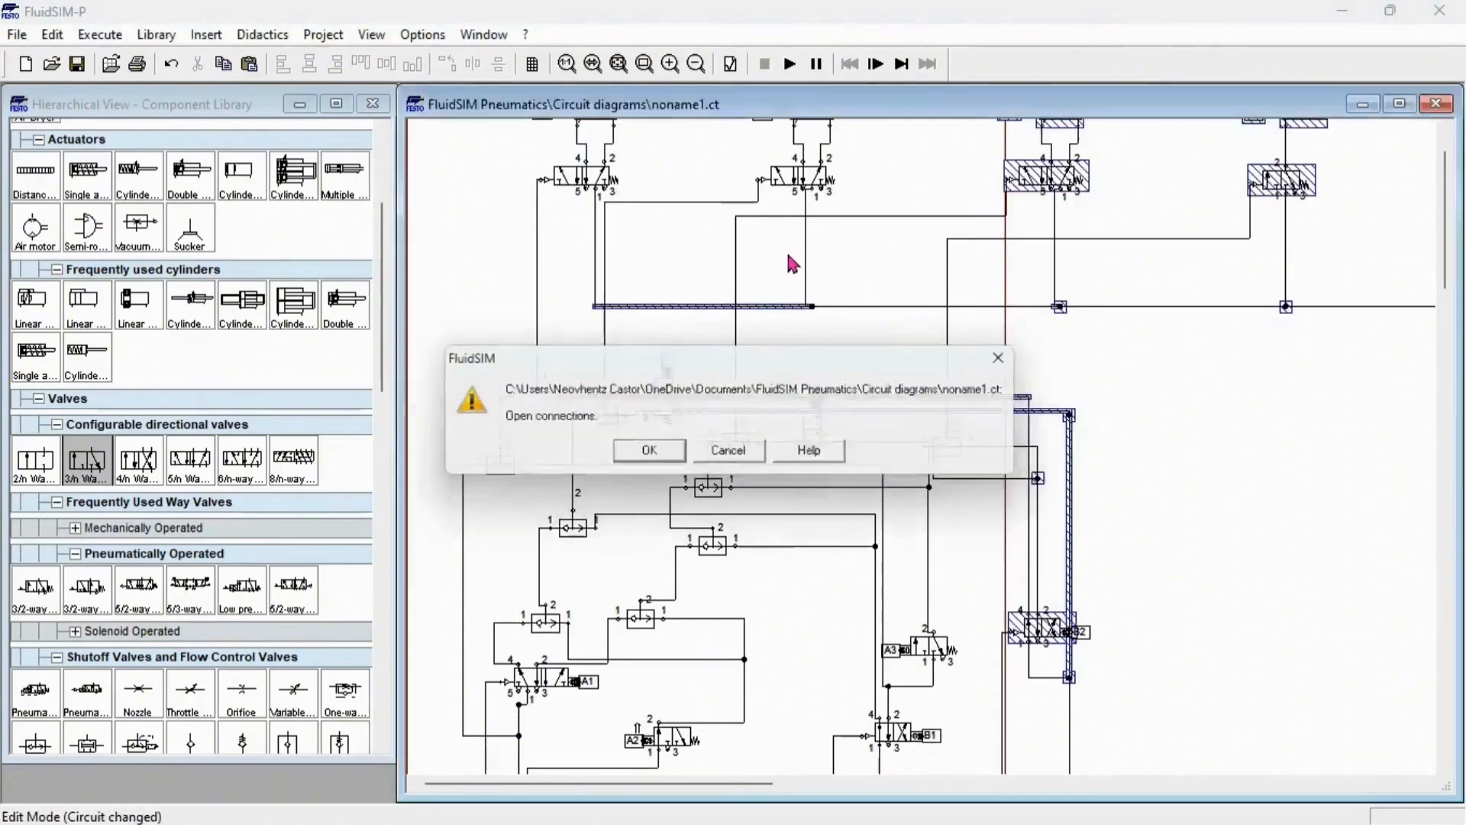
{"action": "key", "text": "Return"}
{"action": "key", "text": "Return"}
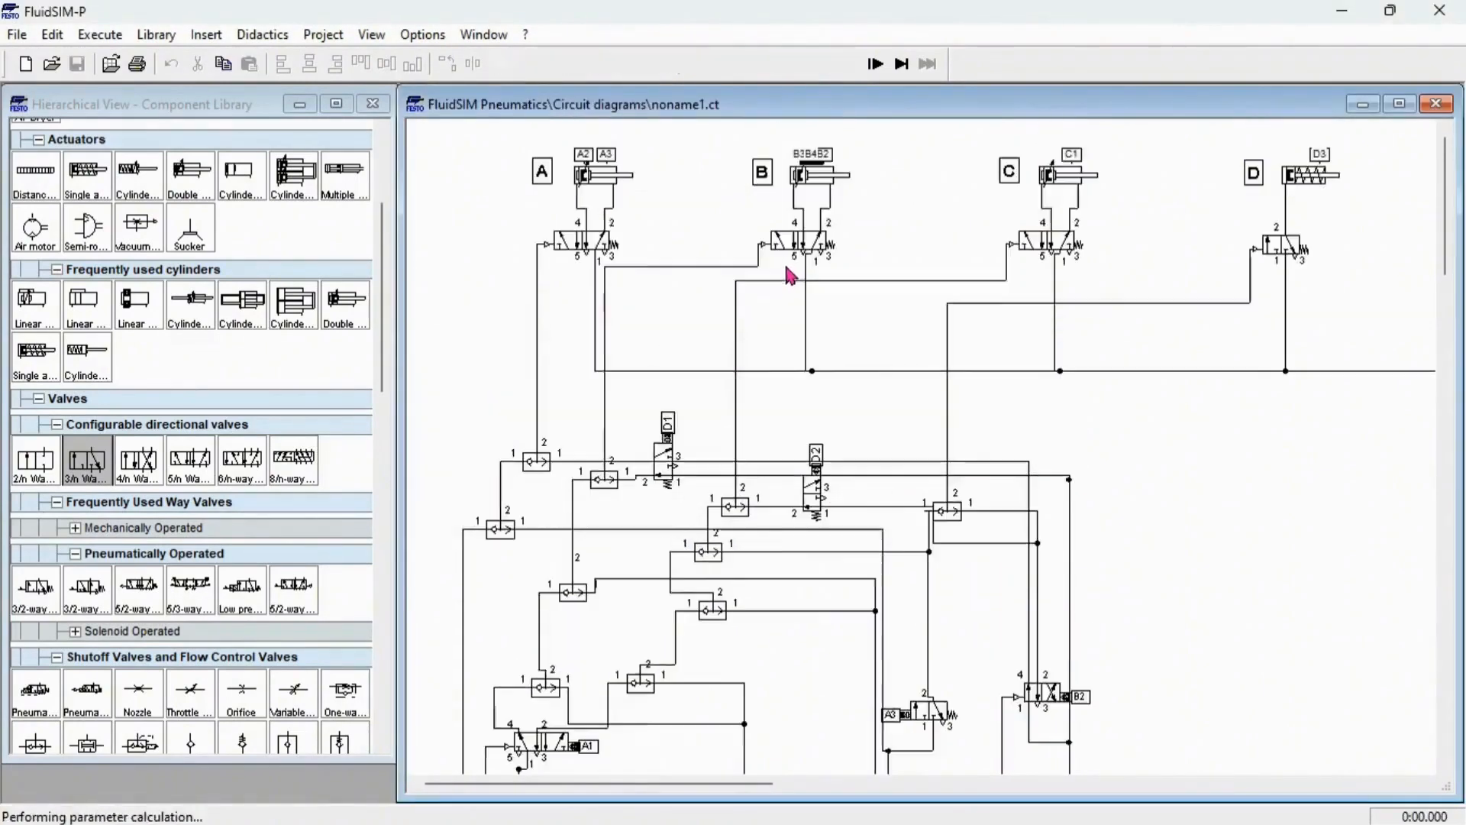
{"action": "scroll", "coordinate": [787, 282], "scroll_direction": "down", "scroll_amount": 10}
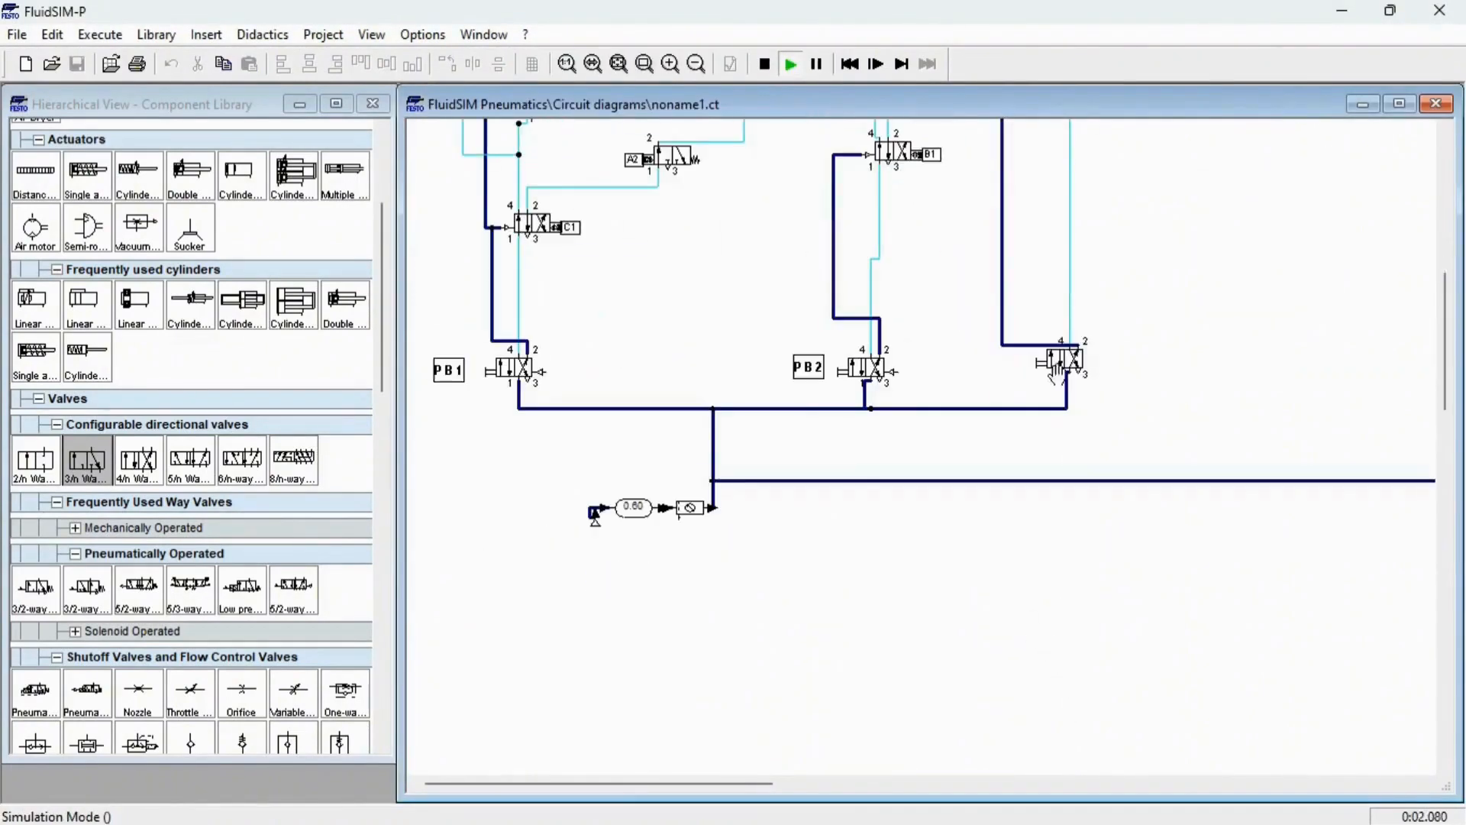
{"action": "scroll", "coordinate": [1155, 289], "scroll_direction": "up", "scroll_amount": 10}
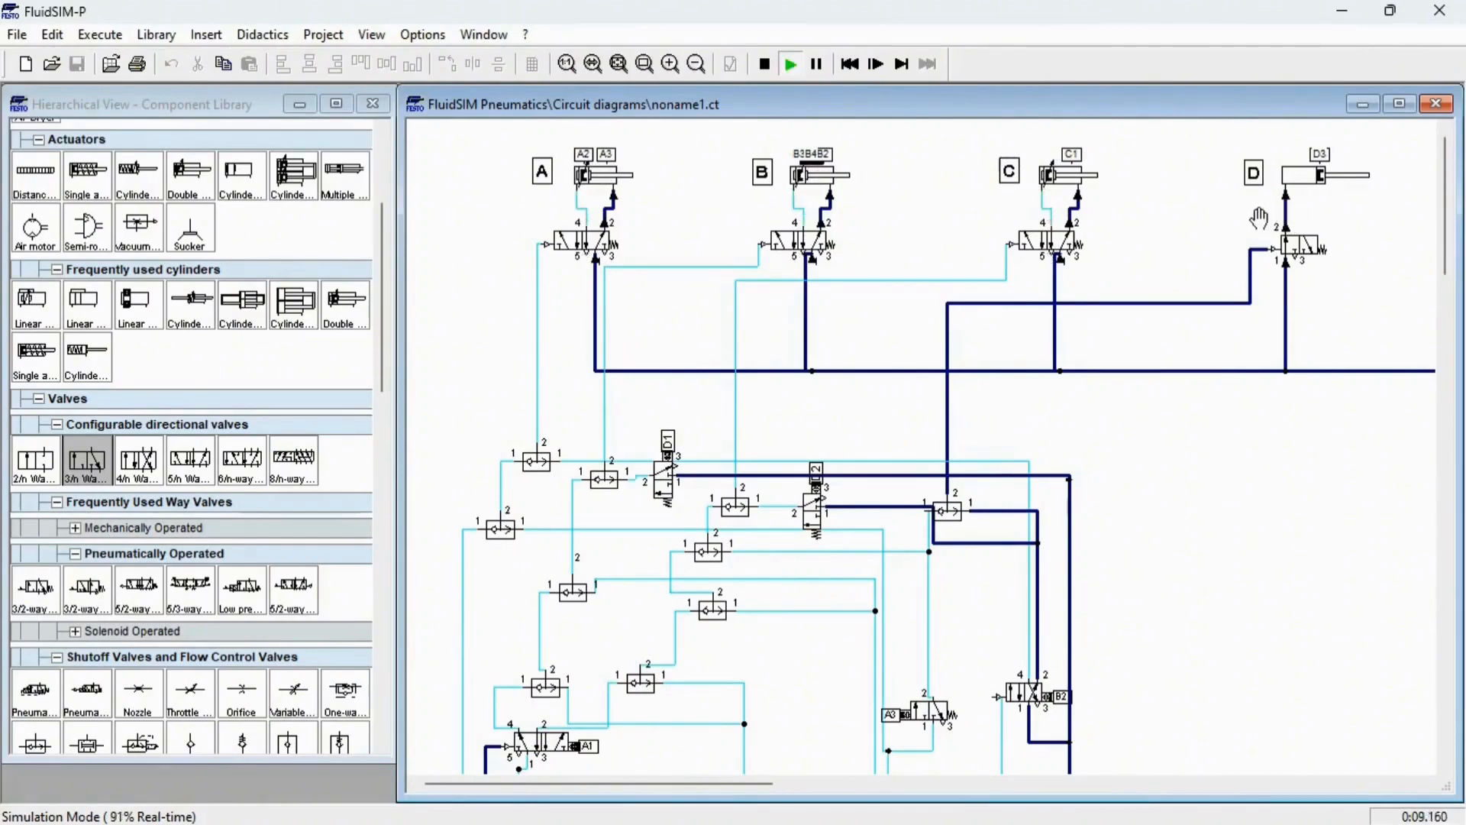
{"action": "left_click", "coordinate": [765, 66]}
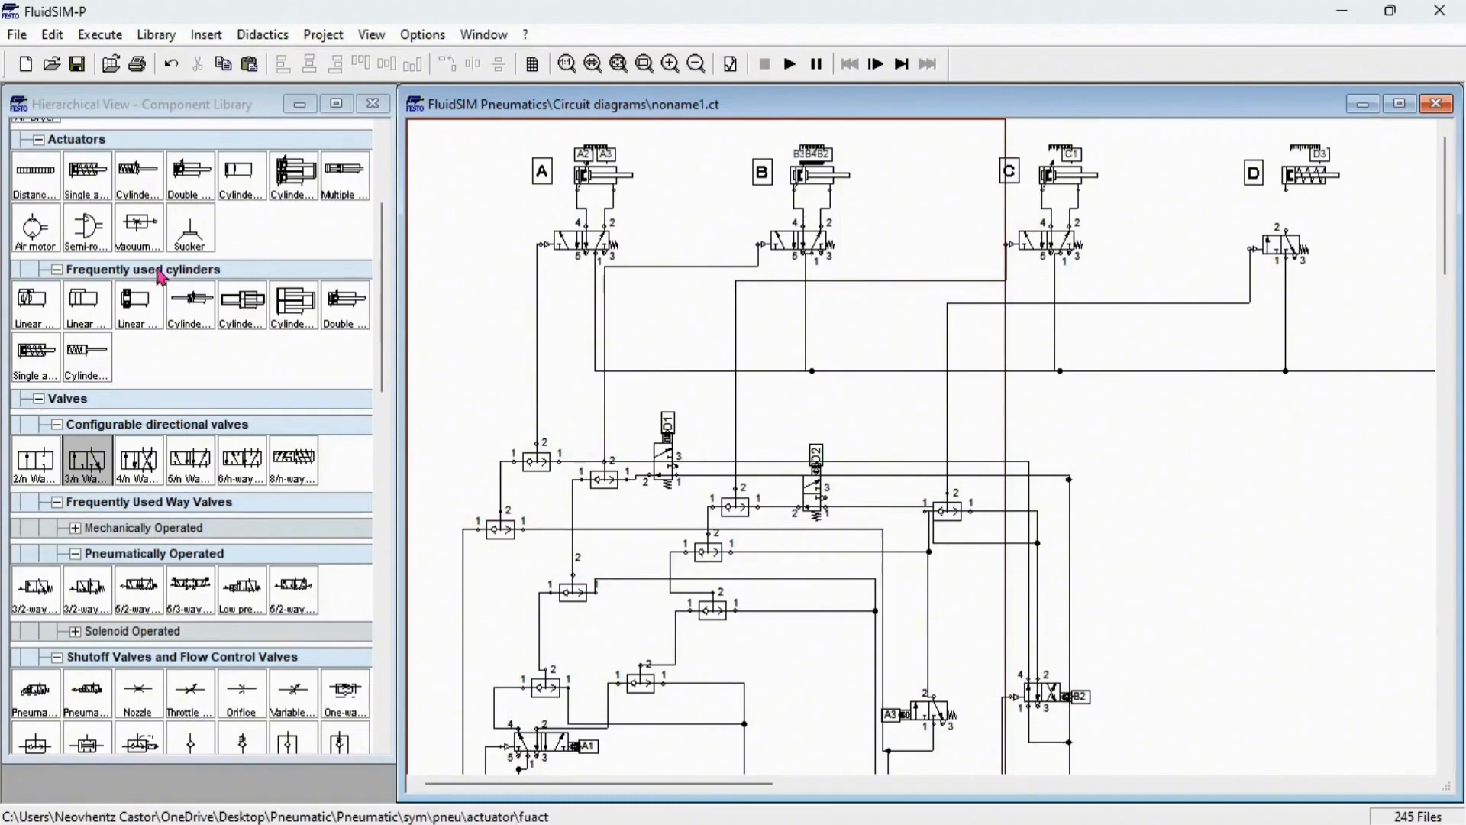
Step: Add a throttle valve rotated 90° to the line between cylinder D and its 3/n way valve
{"action": "left_click_drag", "start_coordinate": [206, 712], "coordinate": [1143, 203]}
{"action": "right_click", "coordinate": [1155, 216]}
{"action": "mouse_move", "coordinate": [1184, 396]}
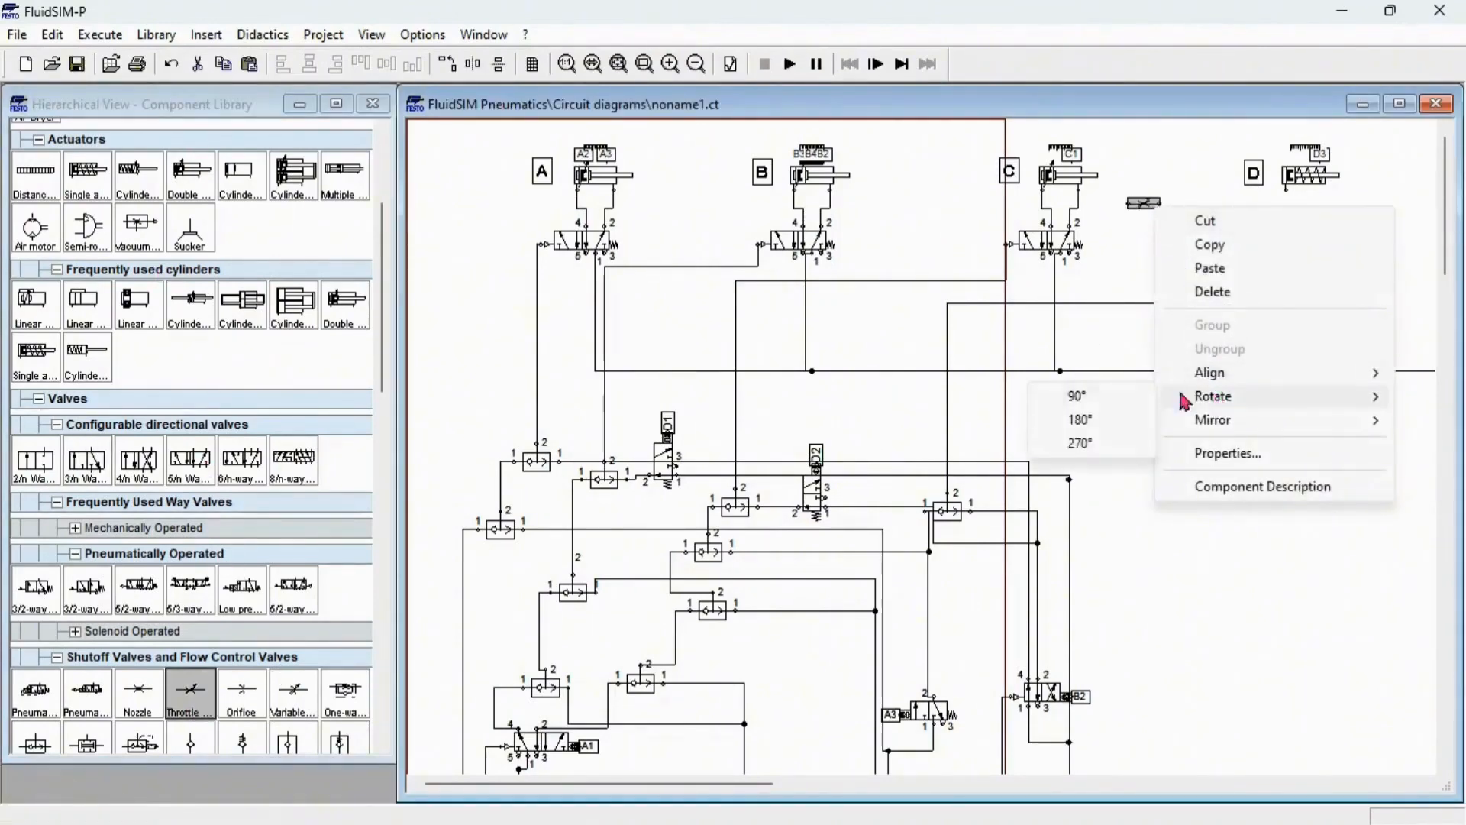
{"action": "left_click", "coordinate": [1077, 403]}
{"action": "left_click_drag", "start_coordinate": [1149, 214], "coordinate": [1288, 221]}
Step: Set the opening level of cylinder D's throttle valve to 10%
{"action": "double_click", "coordinate": [1285, 213]}
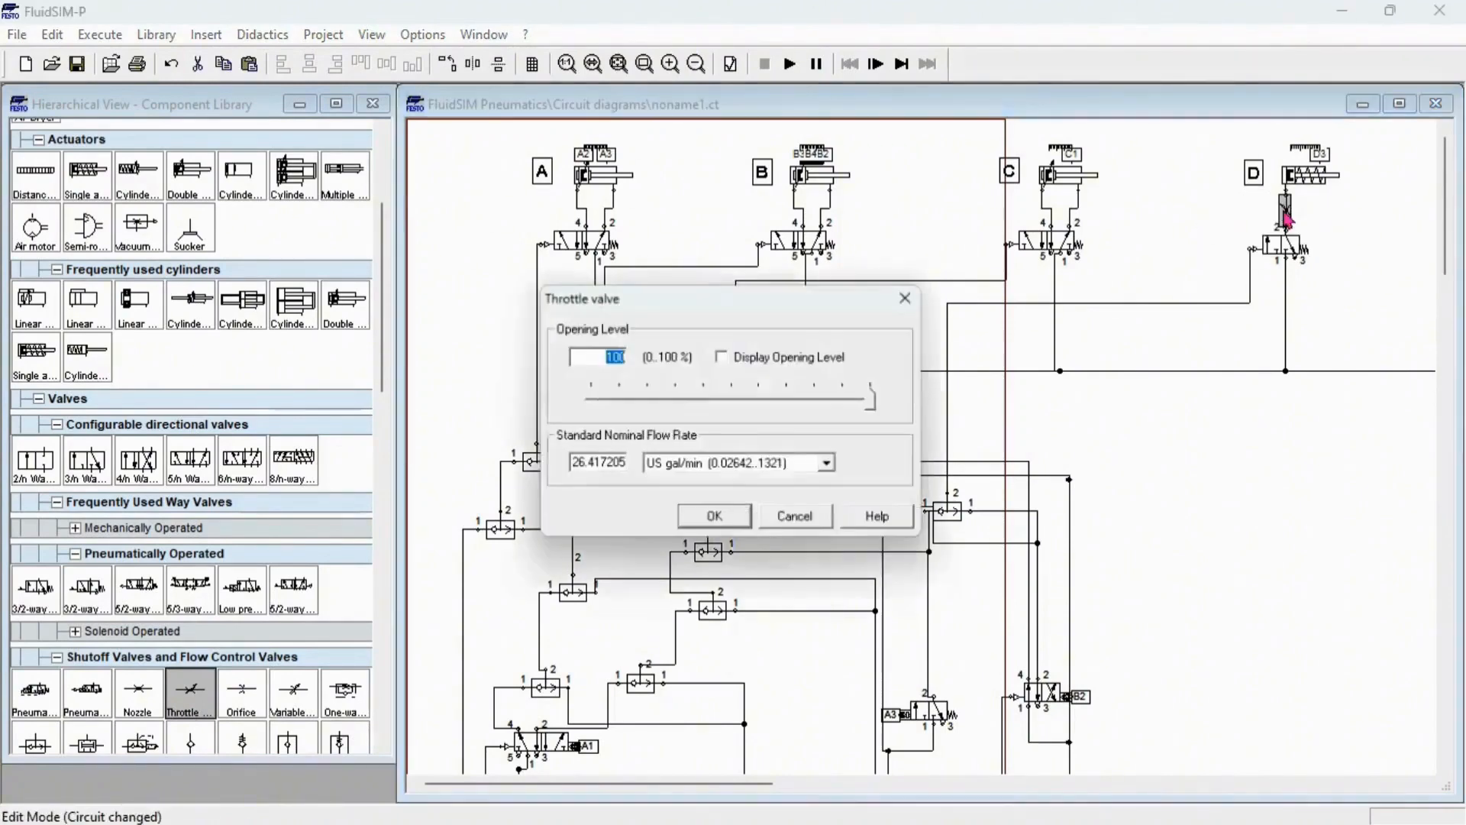
{"action": "type", "text": "10"}
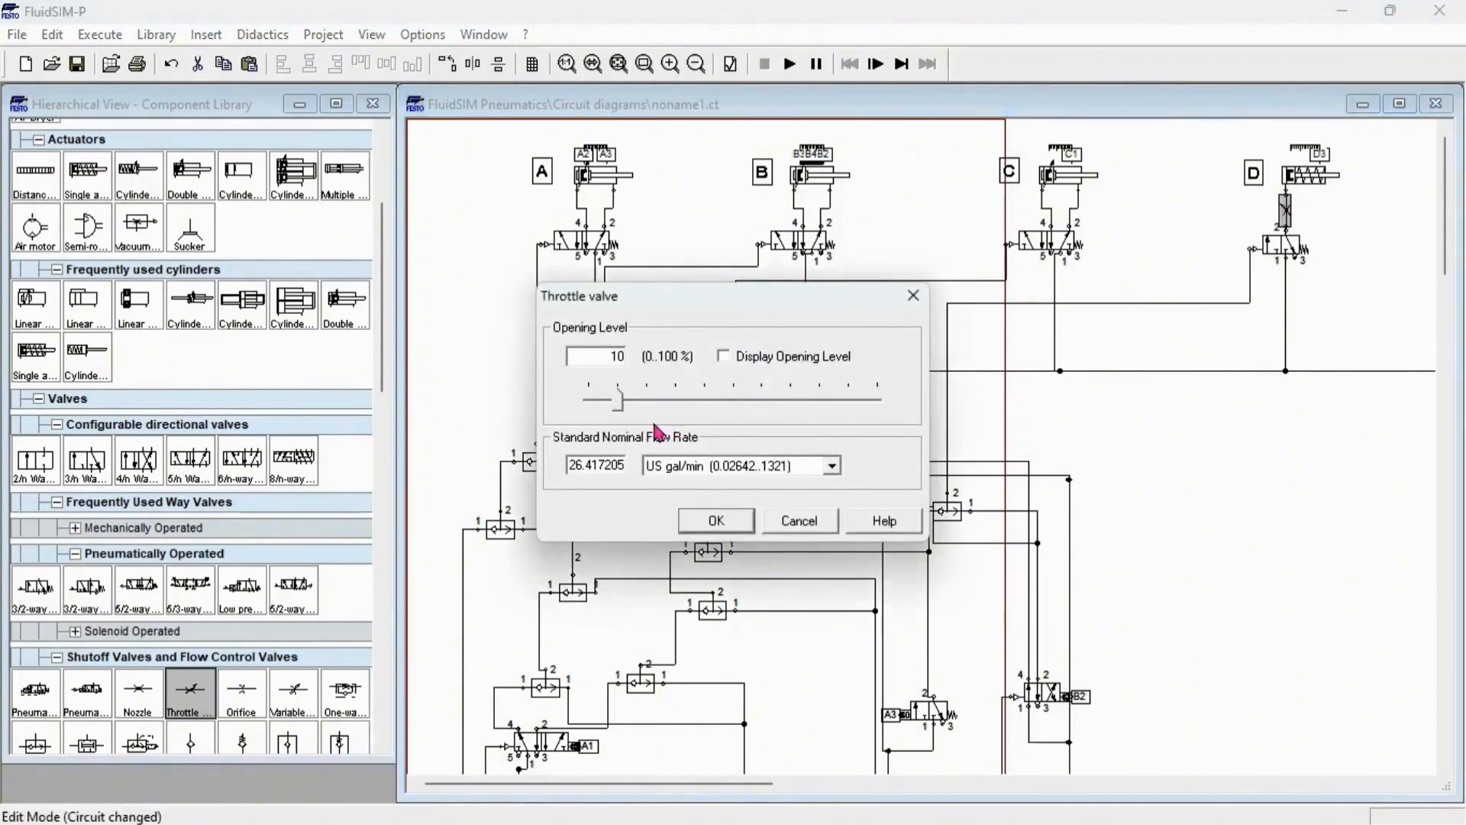
{"action": "left_click", "coordinate": [709, 521]}
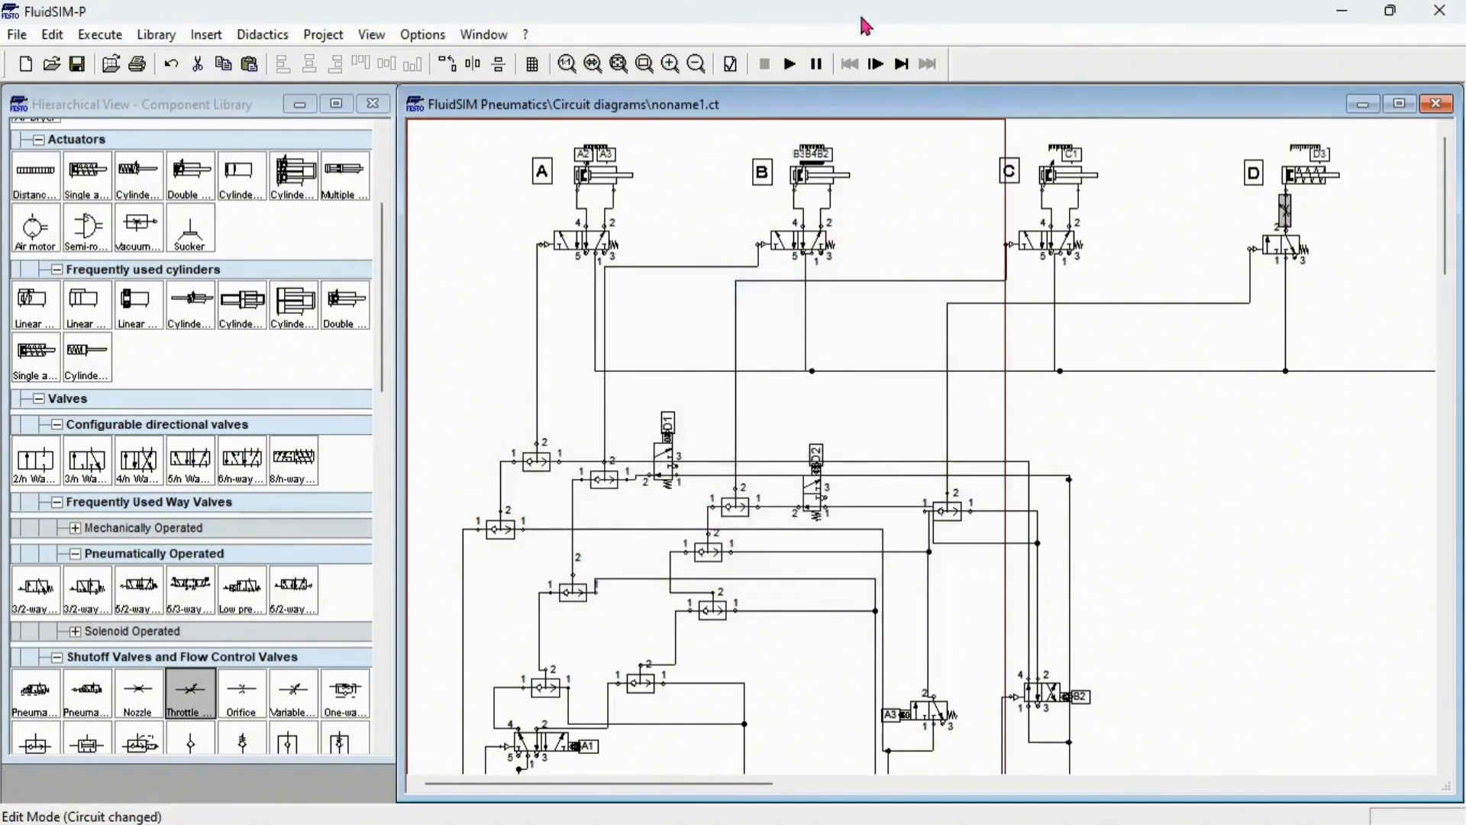
Step: Simulate the circuit with the throttled cylinder D, actuate the third manual valve, observe the cylinders, and stop the simulation
{"action": "left_click", "coordinate": [791, 63]}
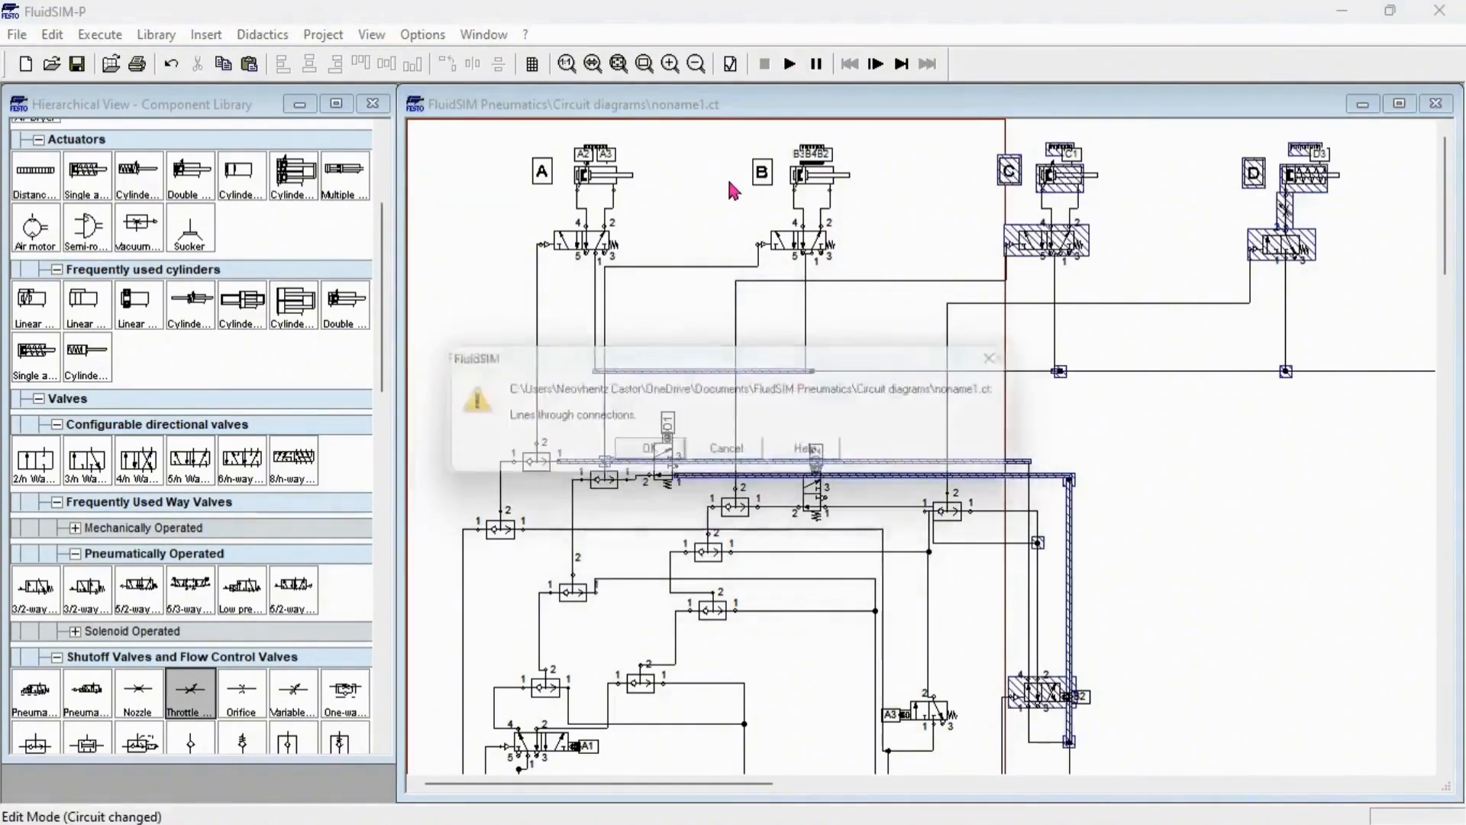
{"action": "key", "text": "Return"}
{"action": "scroll", "coordinate": [782, 252], "scroll_direction": "down", "scroll_amount": 1}
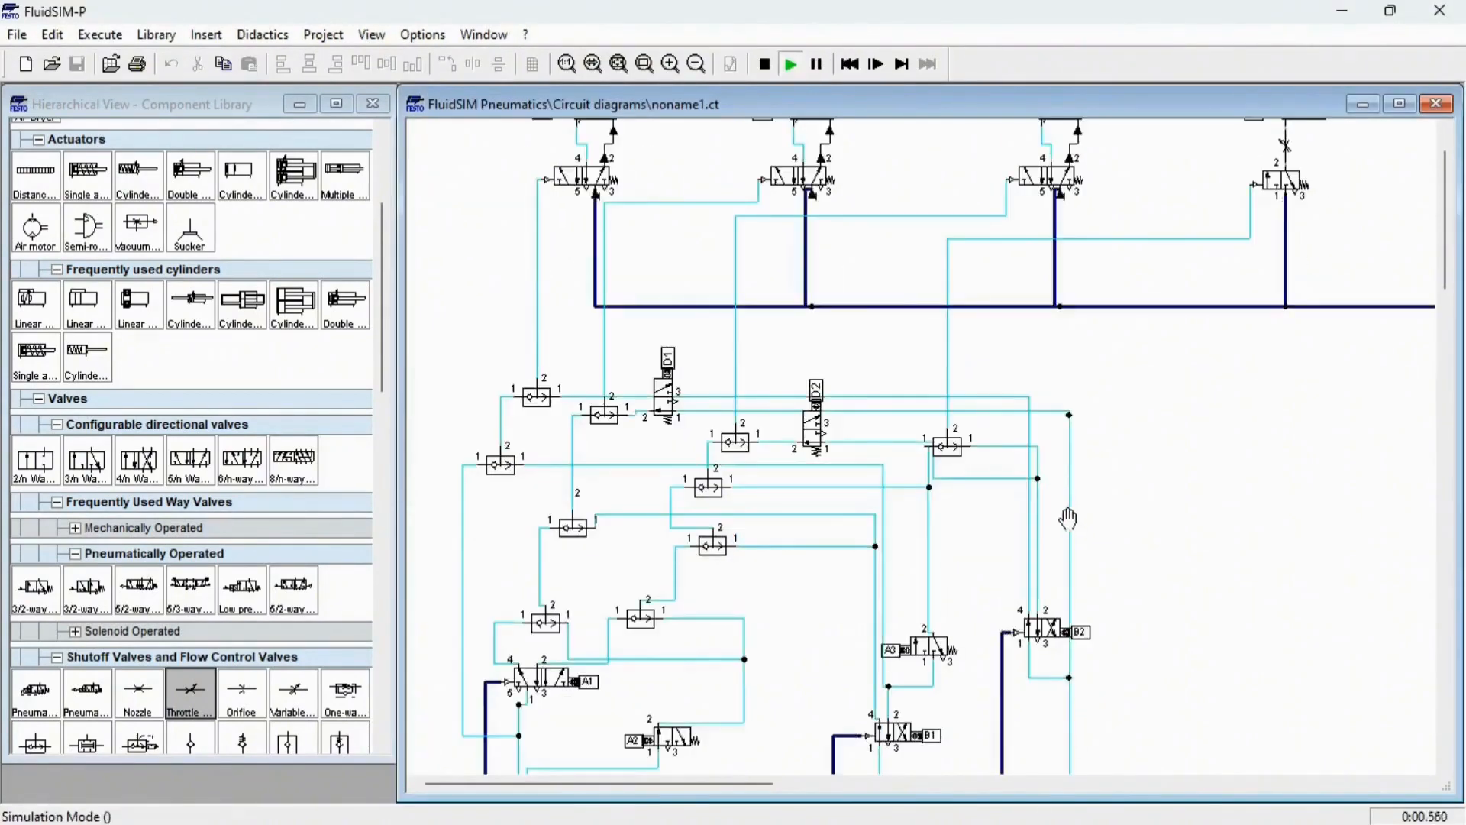
{"action": "scroll", "coordinate": [1067, 519], "scroll_direction": "down", "scroll_amount": 5}
{"action": "left_click", "coordinate": [1080, 549]}
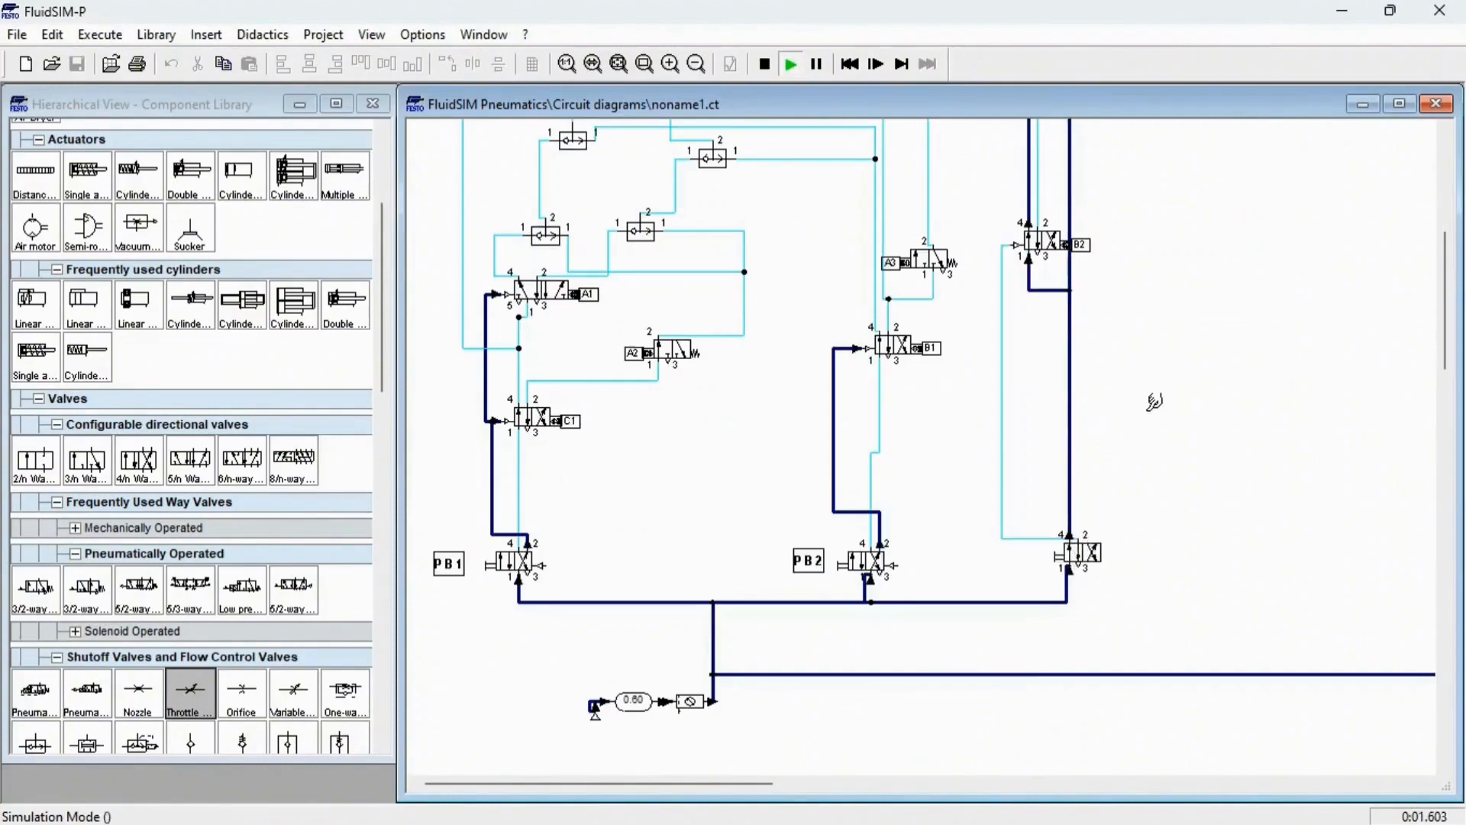
{"action": "scroll", "coordinate": [1394, 337], "scroll_direction": "up", "scroll_amount": 6}
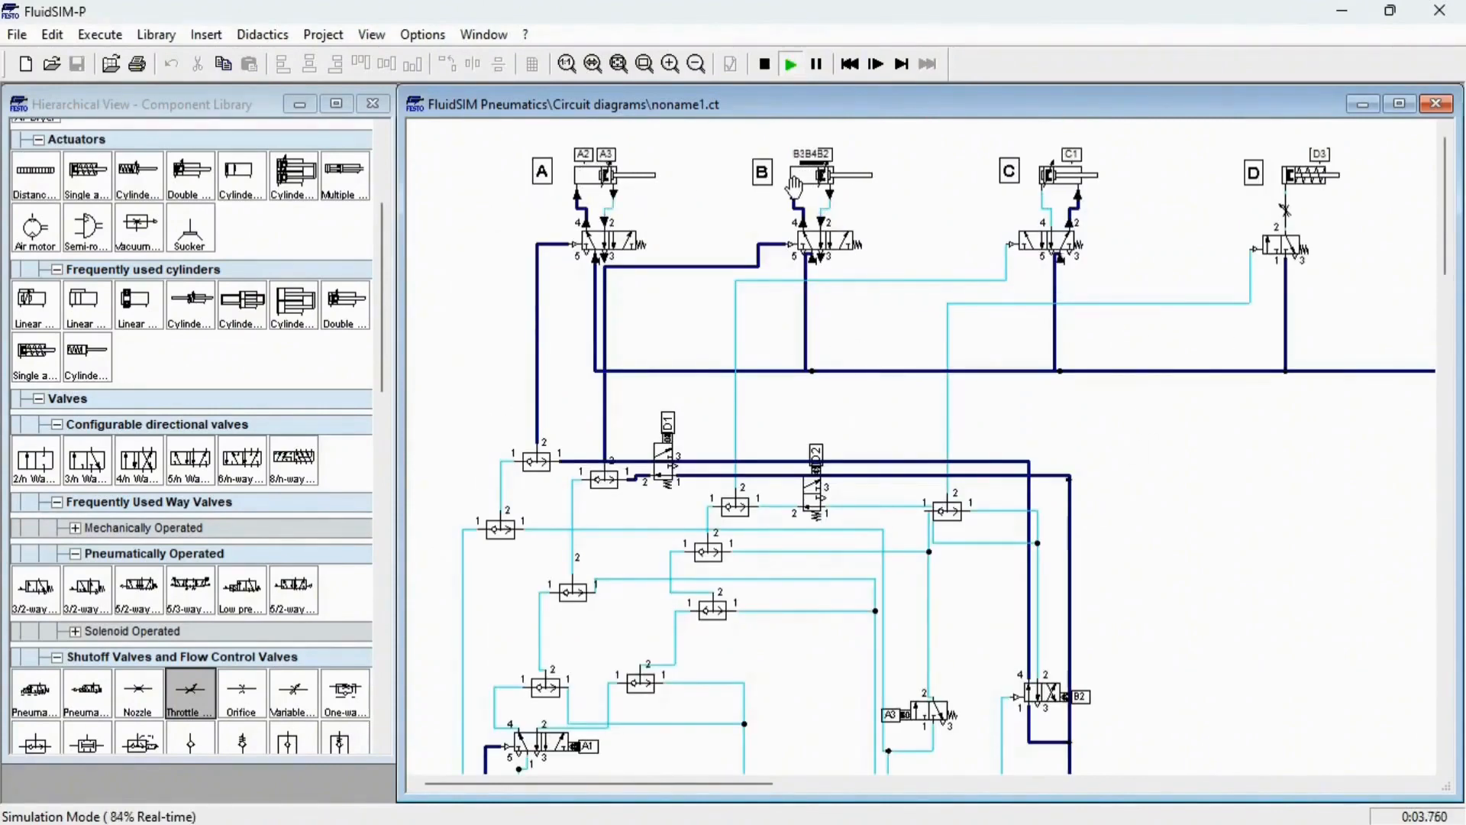
{"action": "left_click", "coordinate": [765, 67]}
Step: Insert a shuttle valve into the pilot line between cylinder A's existing shuttle valve and its directional valve
{"action": "scroll", "coordinate": [860, 311], "scroll_direction": "down", "scroll_amount": 5}
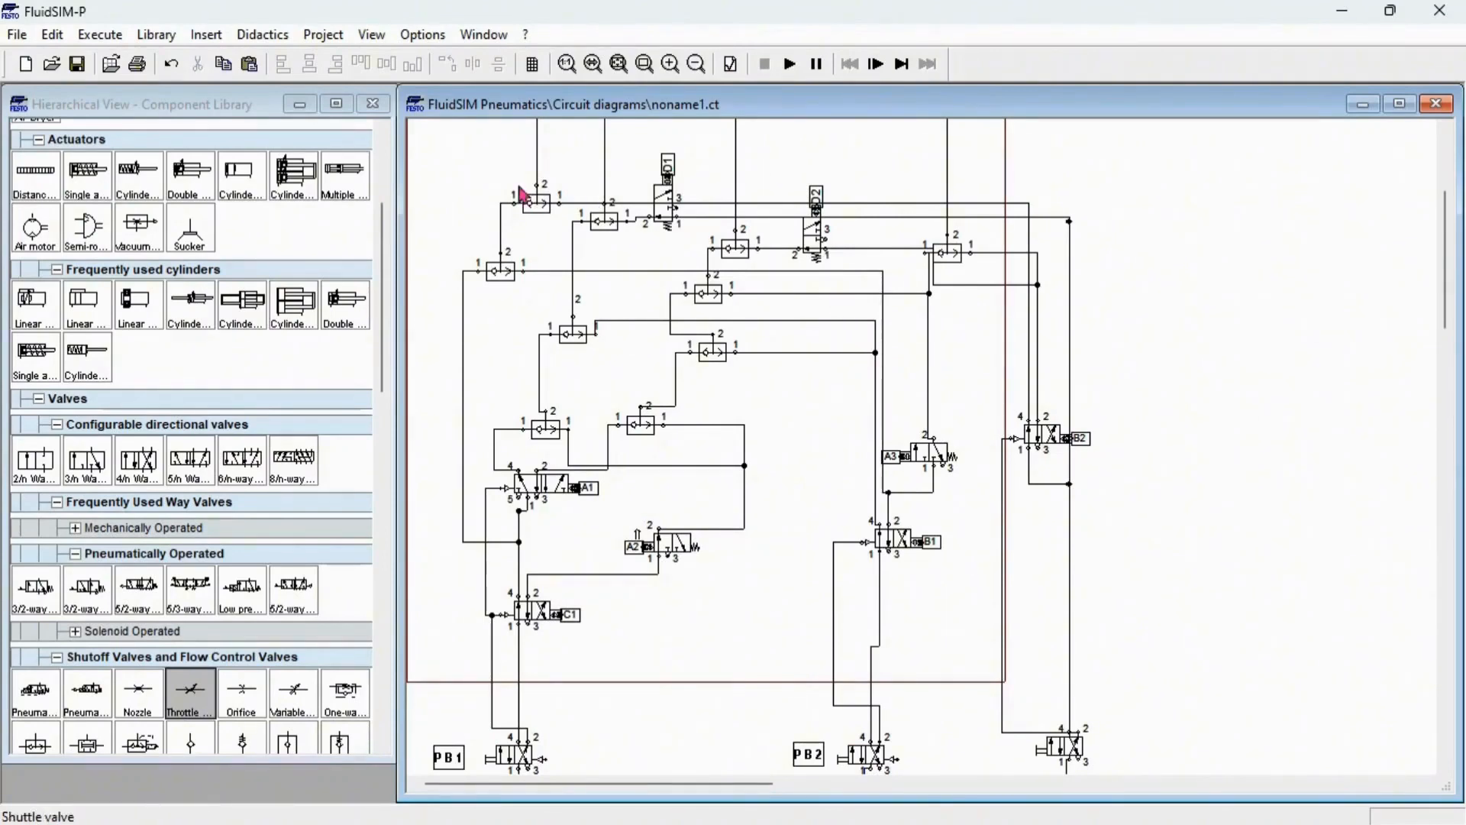
{"action": "scroll", "coordinate": [583, 268], "scroll_direction": "up", "scroll_amount": 4}
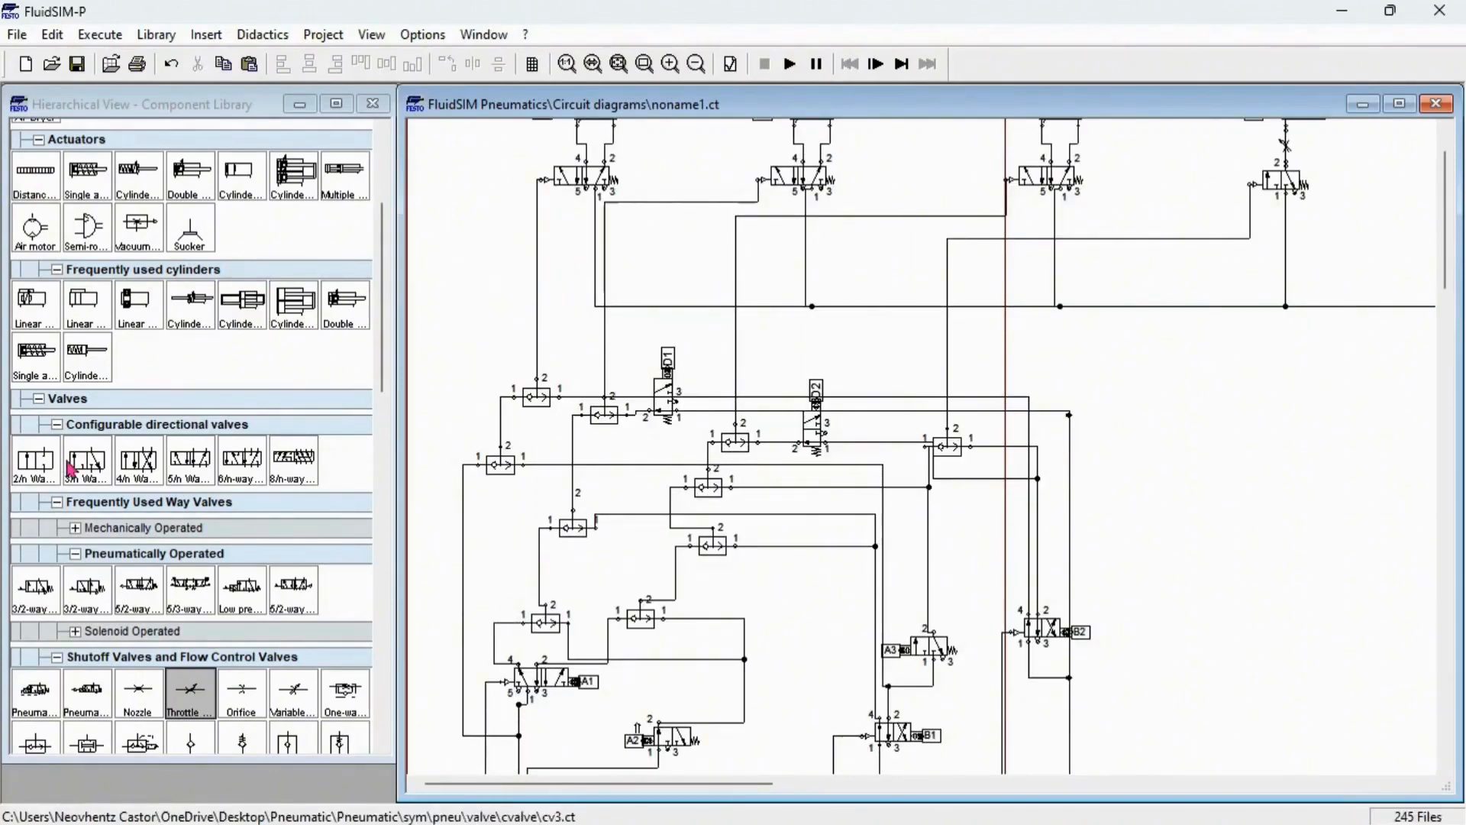
{"action": "scroll", "coordinate": [82, 701], "scroll_direction": "down", "scroll_amount": 2}
{"action": "left_click_drag", "start_coordinate": [34, 684], "coordinate": [526, 322]}
{"action": "double_click", "coordinate": [539, 319]}
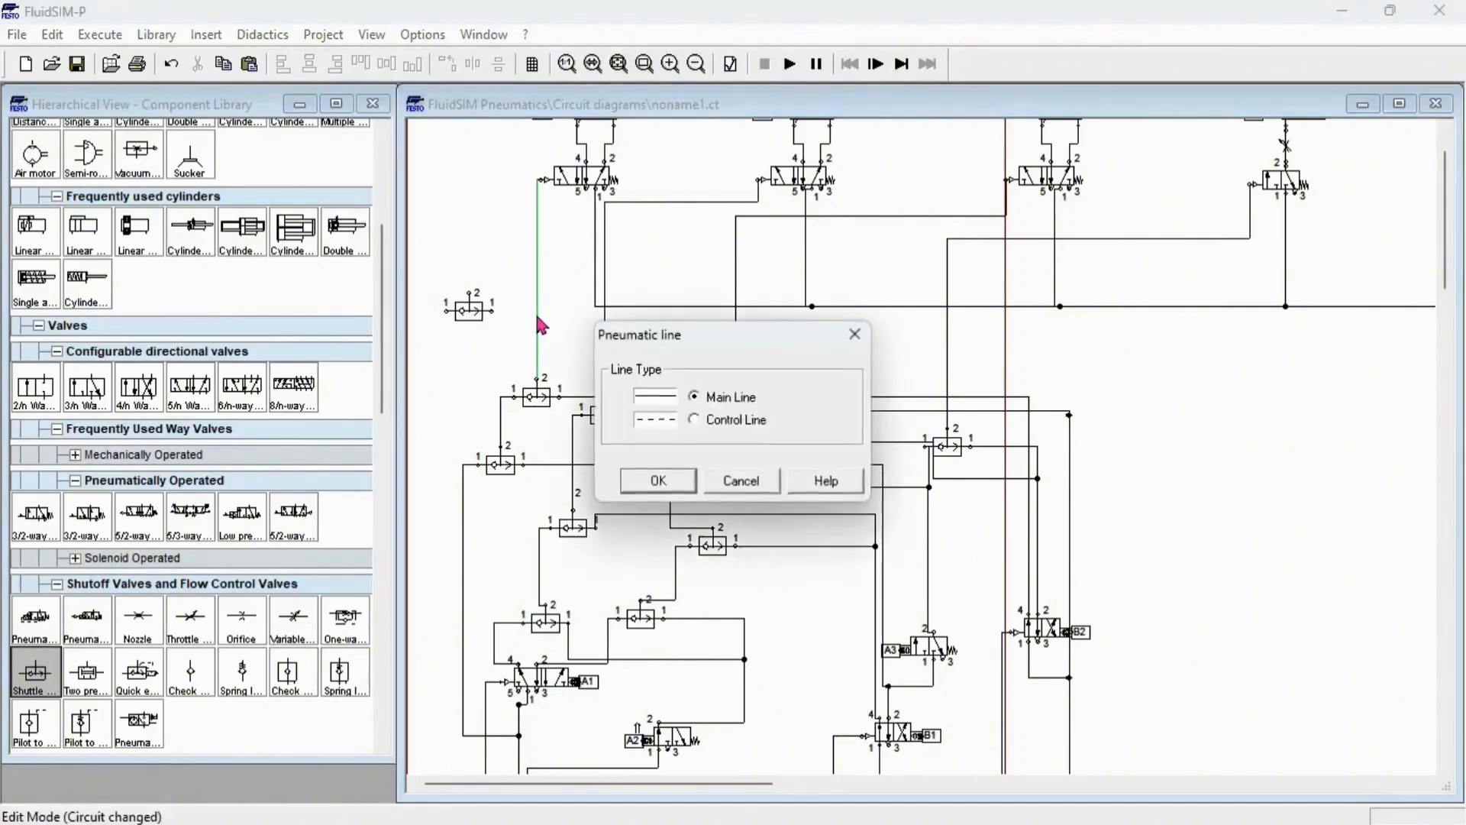
{"action": "left_click", "coordinate": [855, 334]}
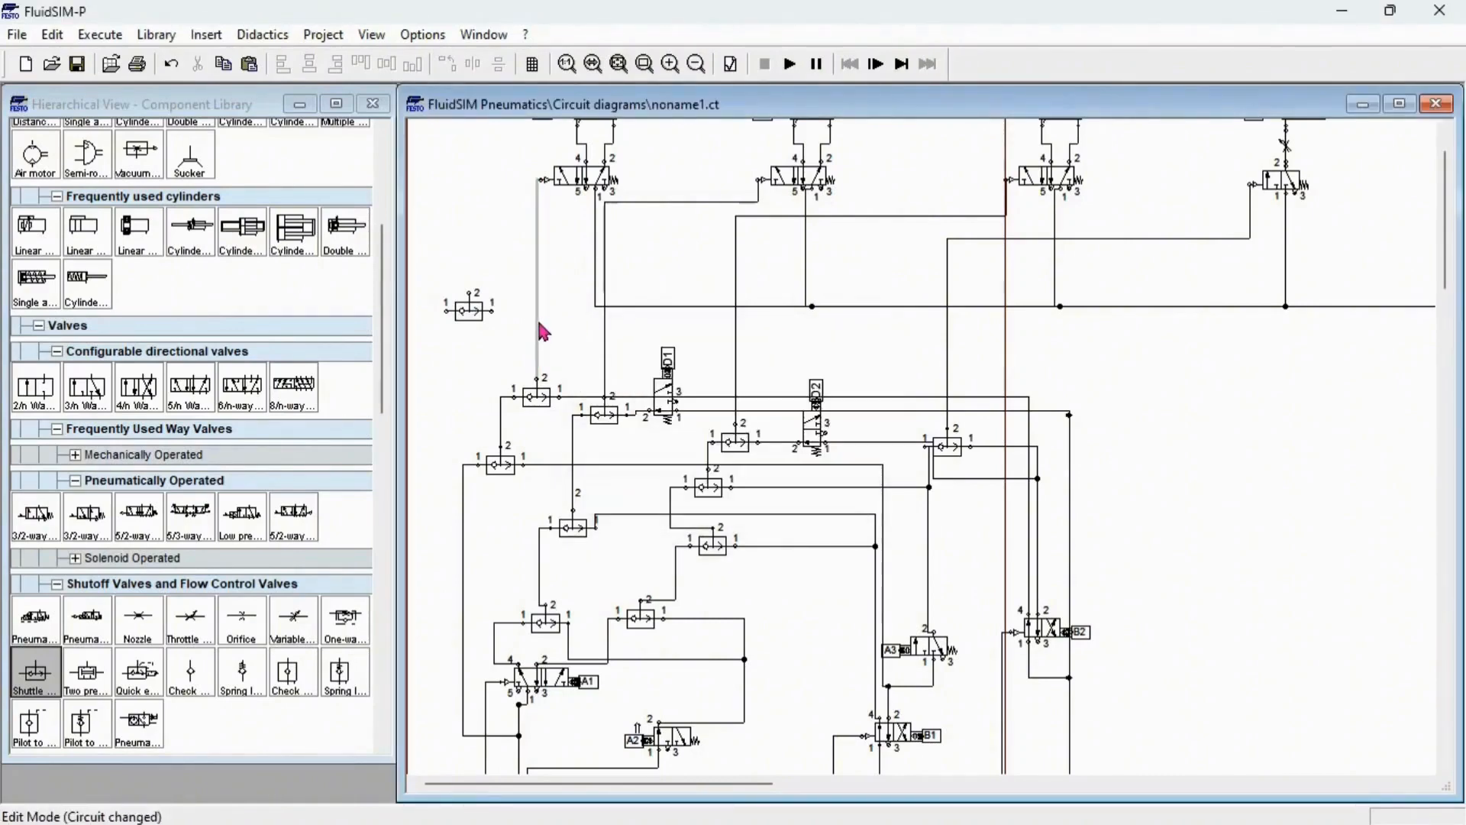
{"action": "left_click_drag", "start_coordinate": [469, 311], "coordinate": [544, 378]}
{"action": "left_click", "coordinate": [528, 360]}
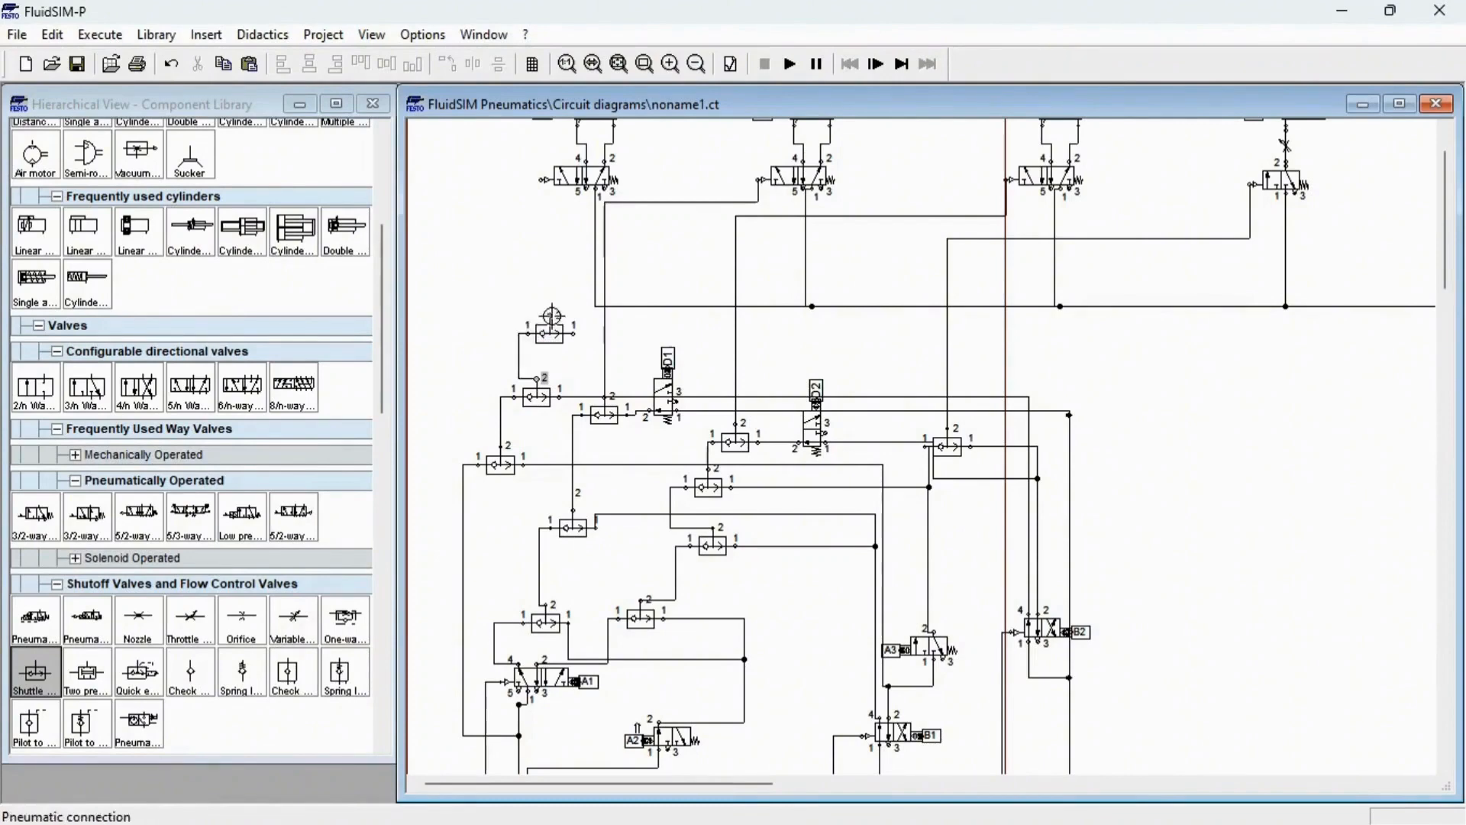
Step: Copy cylinder A's new shuttle valve and place the duplicate beside cylinder B's pilot line
{"action": "double_click", "coordinate": [549, 332]}
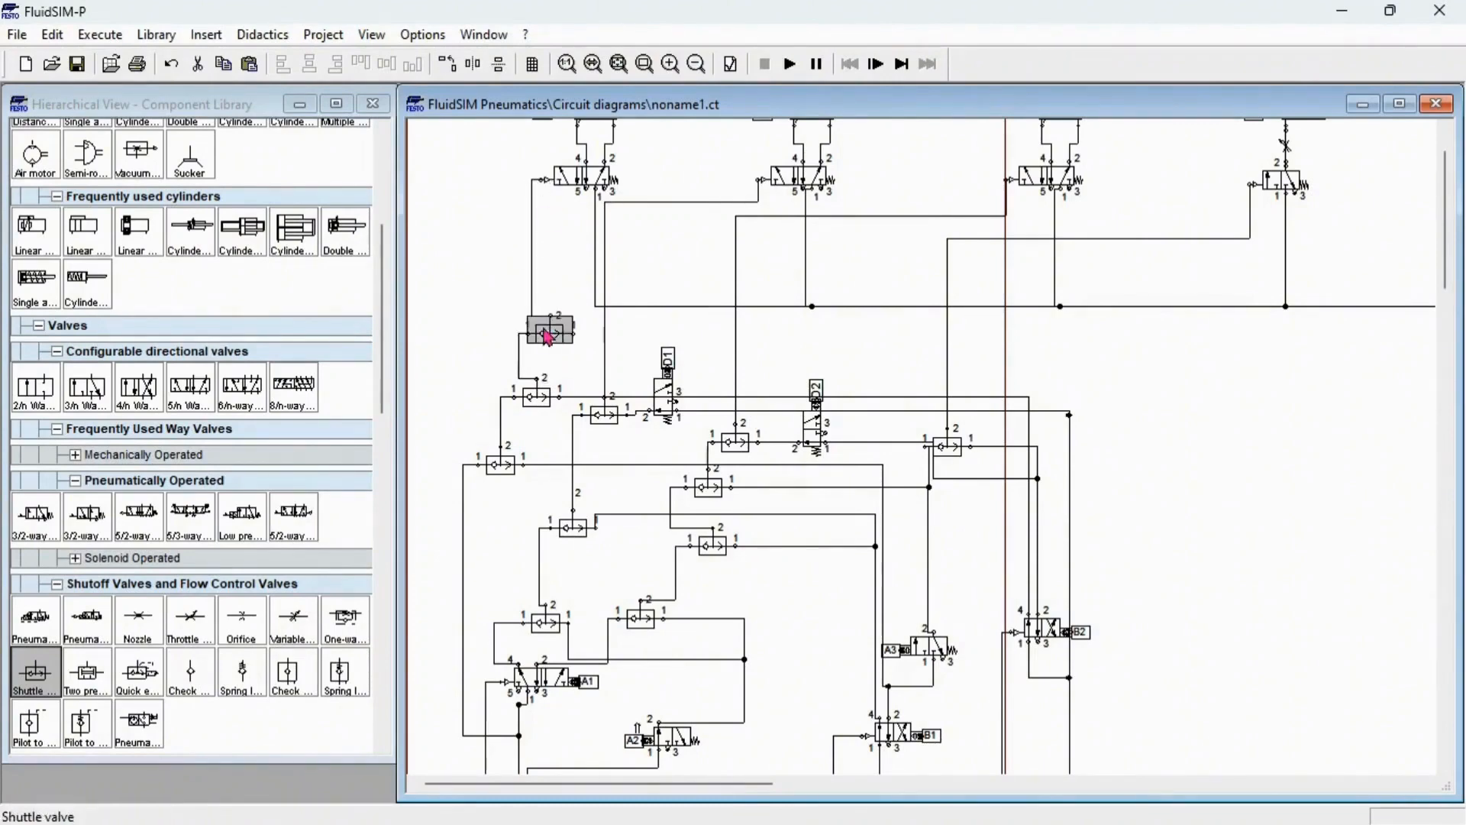
{"action": "left_click", "coordinate": [946, 365]}
{"action": "key", "text": "ctrl+c"}
{"action": "key", "text": "ctrl+v"}
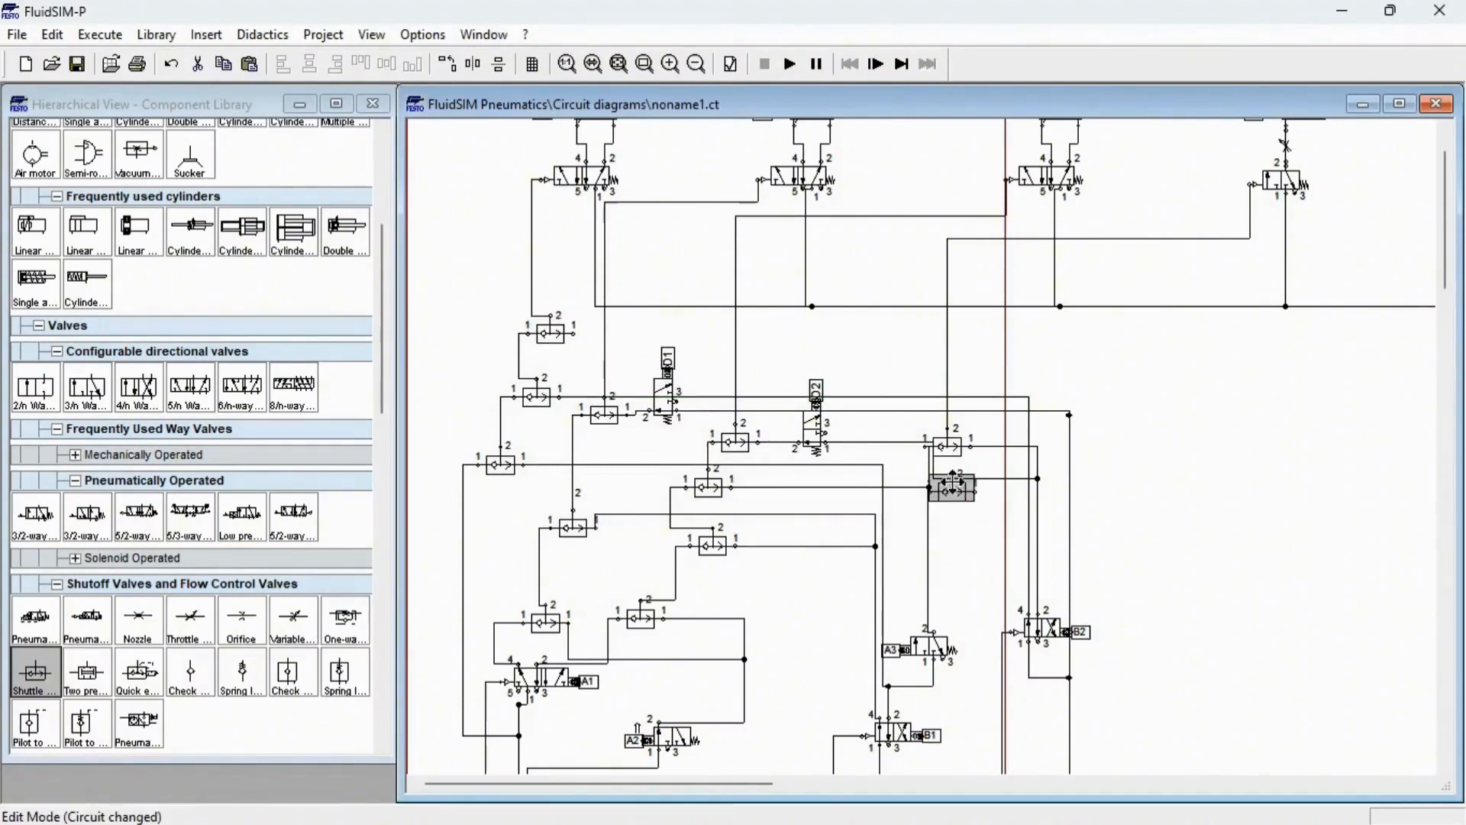
{"action": "left_click_drag", "start_coordinate": [949, 481], "coordinate": [653, 255]}
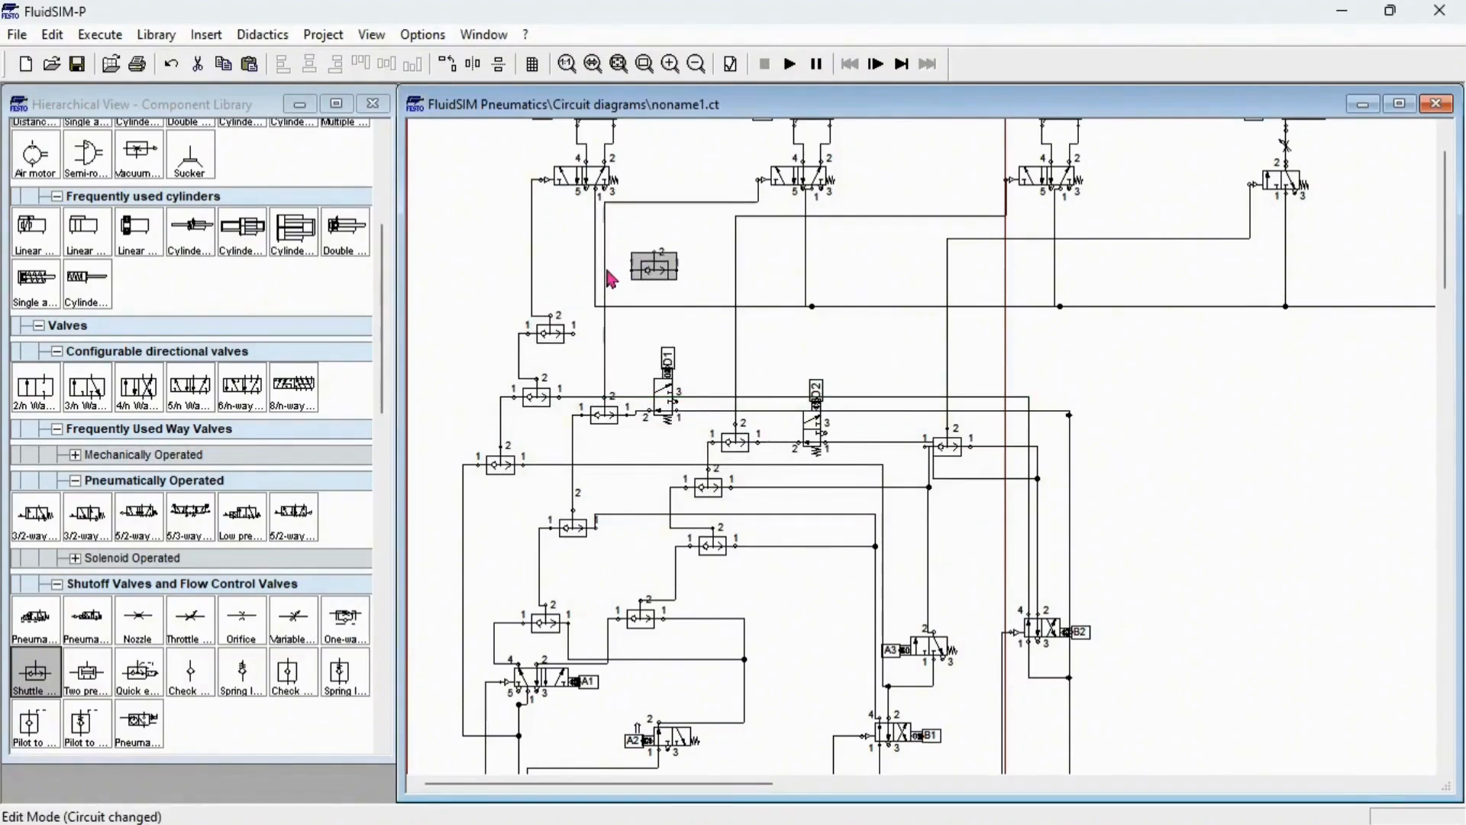
Step: Replace cylinder B's pilot line with a path from its existing shuttle valve through the copied shuttle valve to the directional valve
{"action": "left_click", "coordinate": [611, 281]}
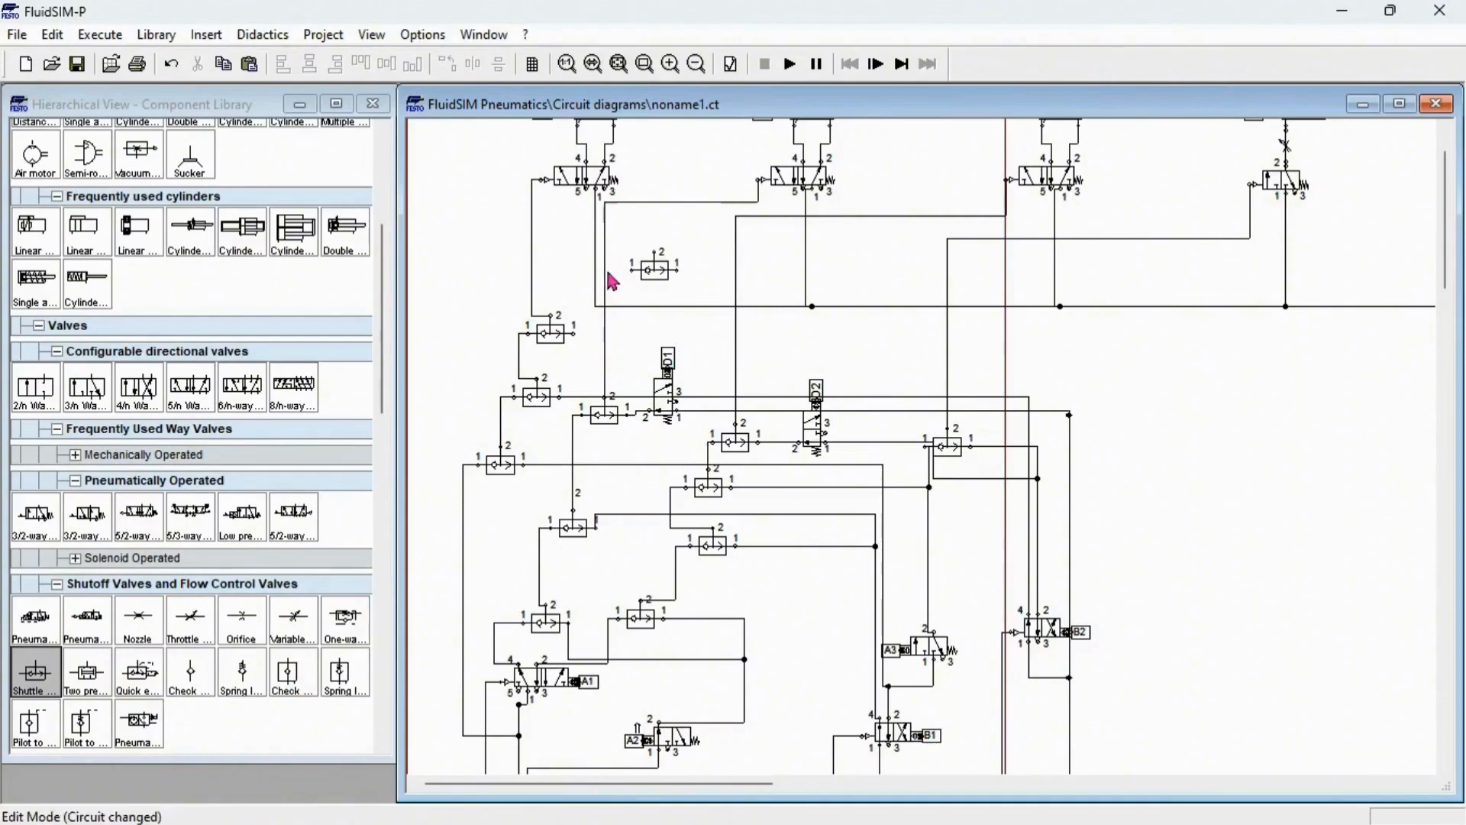
{"action": "left_click", "coordinate": [605, 275]}
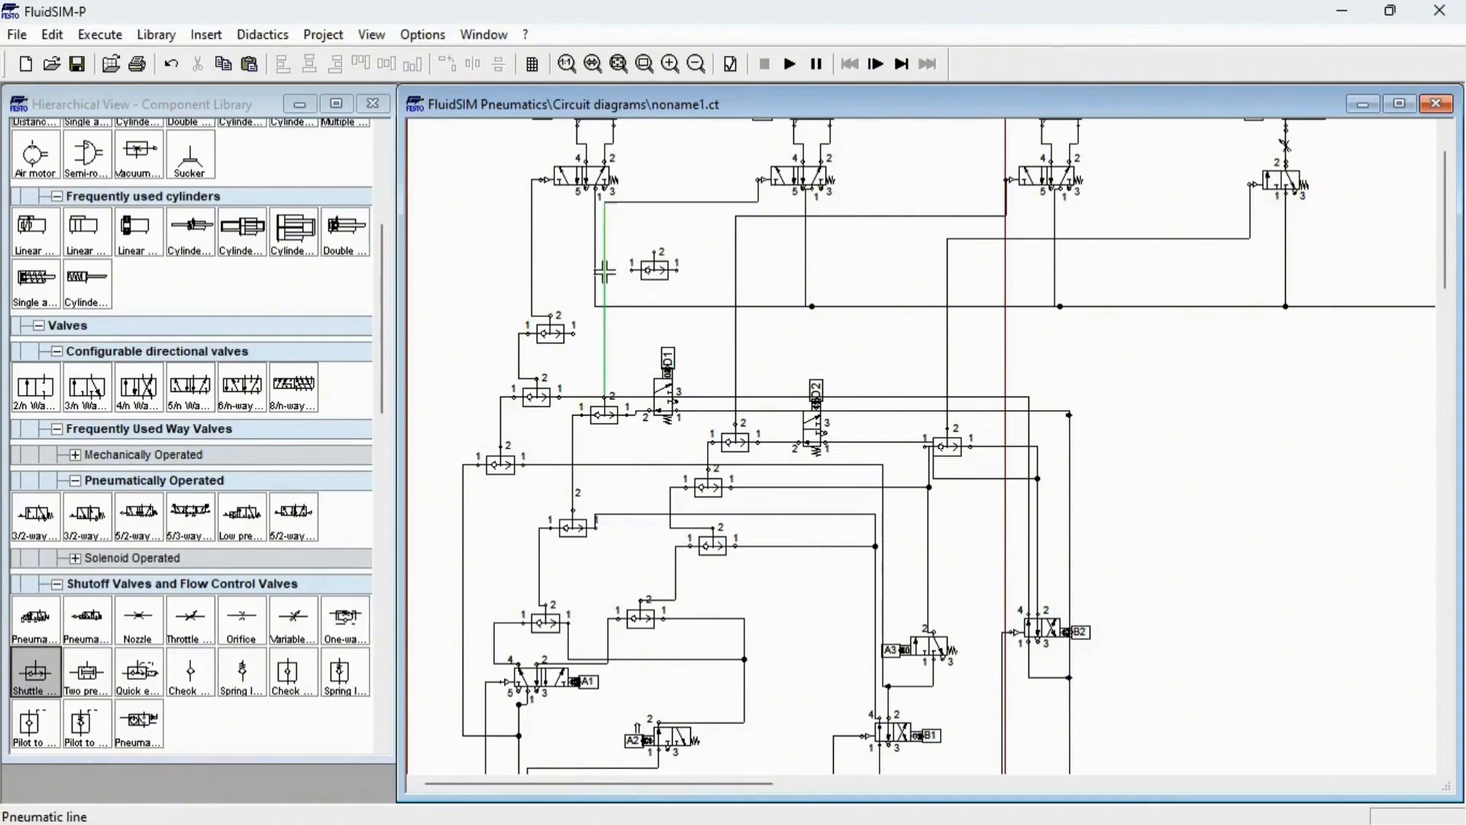
{"action": "key", "text": "Delete"}
{"action": "left_click", "coordinate": [641, 279]}
{"action": "mouse_move", "coordinate": [641, 280]}
{"action": "left_mouse_down"}
{"action": "mouse_move", "coordinate": [616, 343]}
{"action": "mouse_move", "coordinate": [624, 294]}
{"action": "left_mouse_up"}
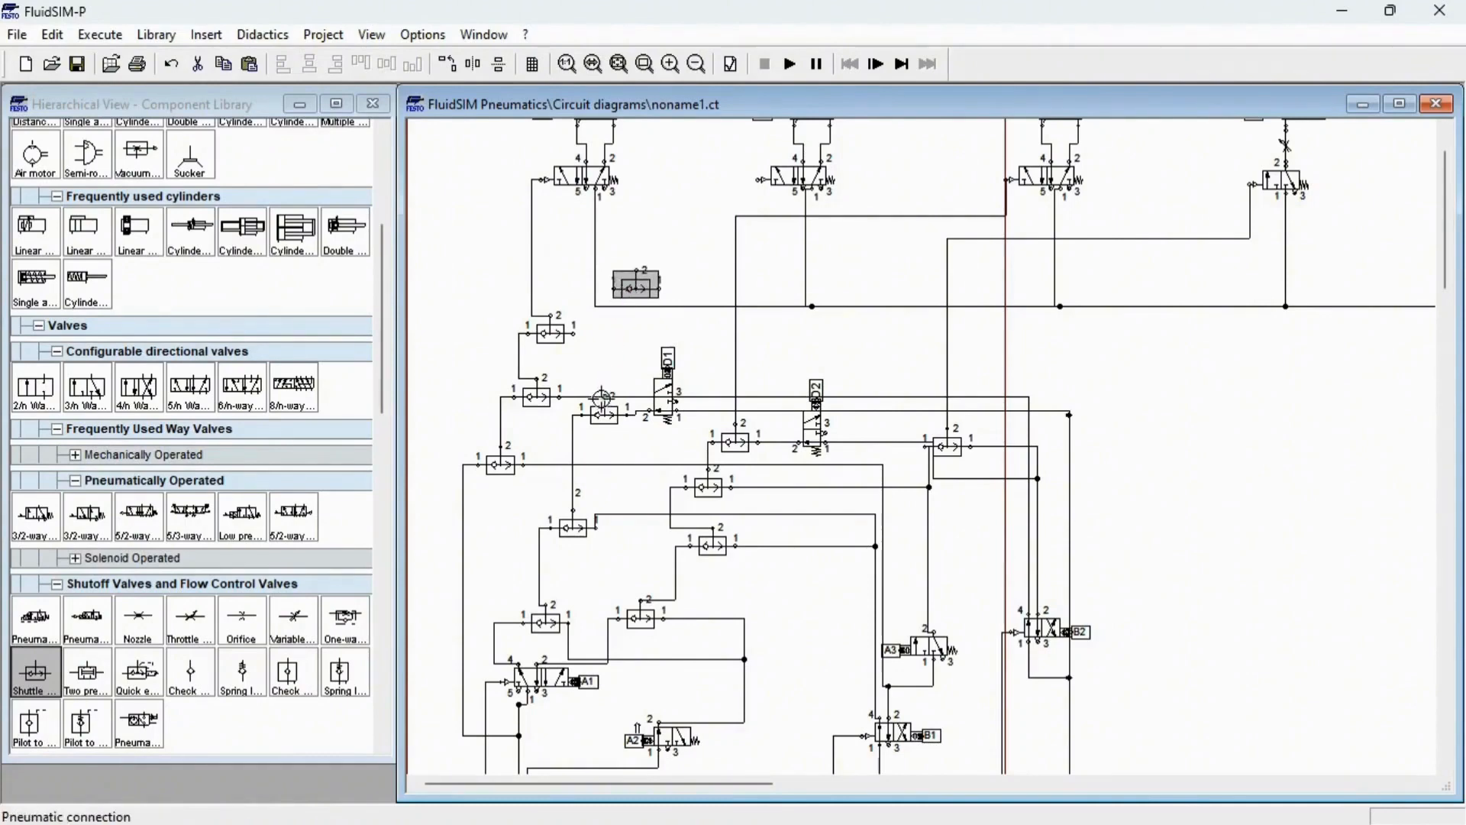
{"action": "mouse_move", "coordinate": [603, 398]}
{"action": "left_mouse_down"}
{"action": "mouse_move", "coordinate": [615, 287]}
{"action": "mouse_move", "coordinate": [759, 244]}
{"action": "left_mouse_up"}
{"action": "scroll", "coordinate": [638, 285], "scroll_direction": "up", "scroll_amount": 2}
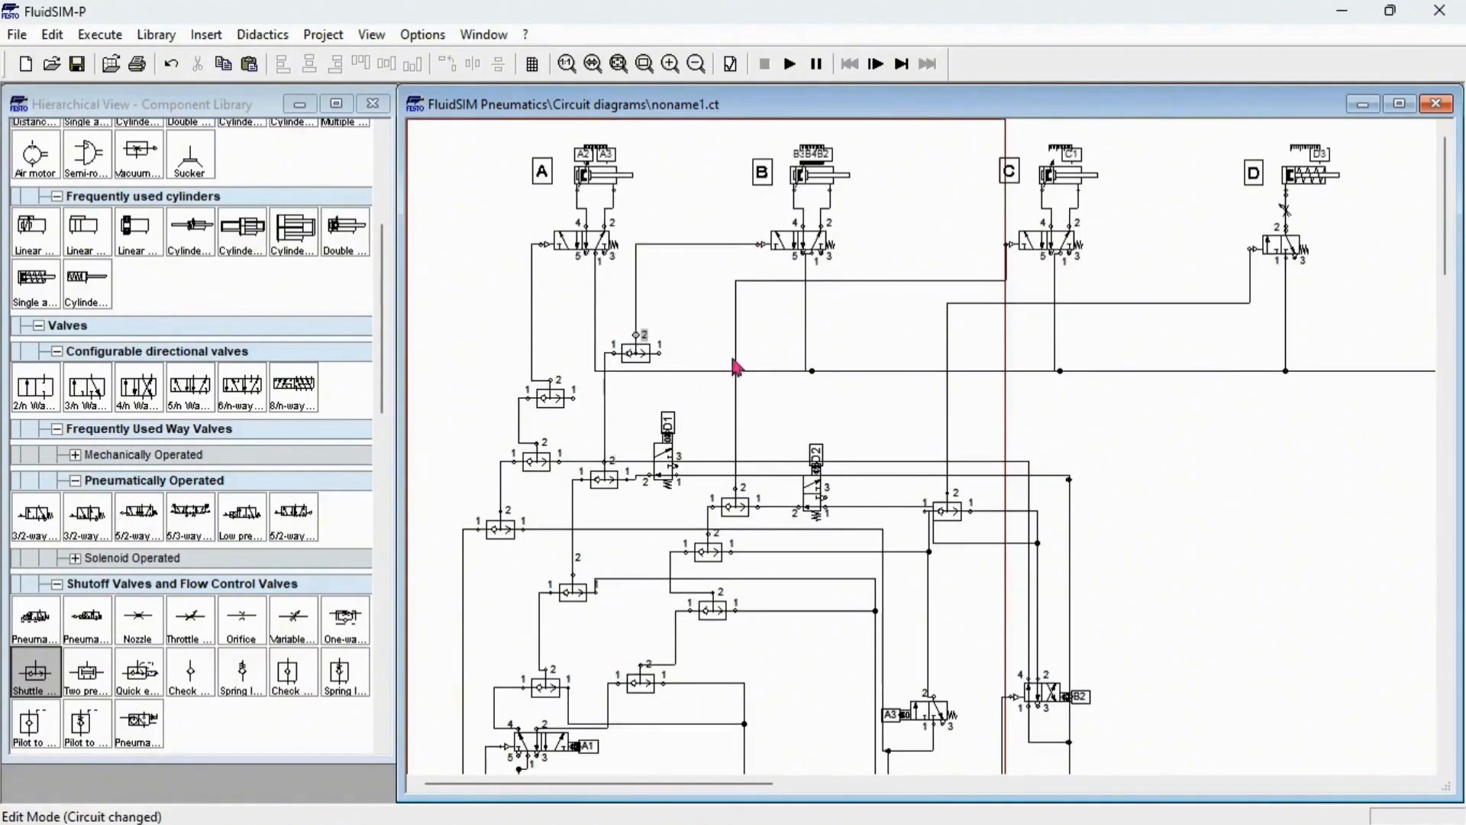
Step: Insert a copied shuttle valve into the pilot line between cylinder C's existing shuttle valve and its directional valve, routing the line below cylinder B's directional valve
{"action": "key", "text": "ctrl+v"}
{"action": "left_click_drag", "start_coordinate": [965, 497], "coordinate": [818, 408]}
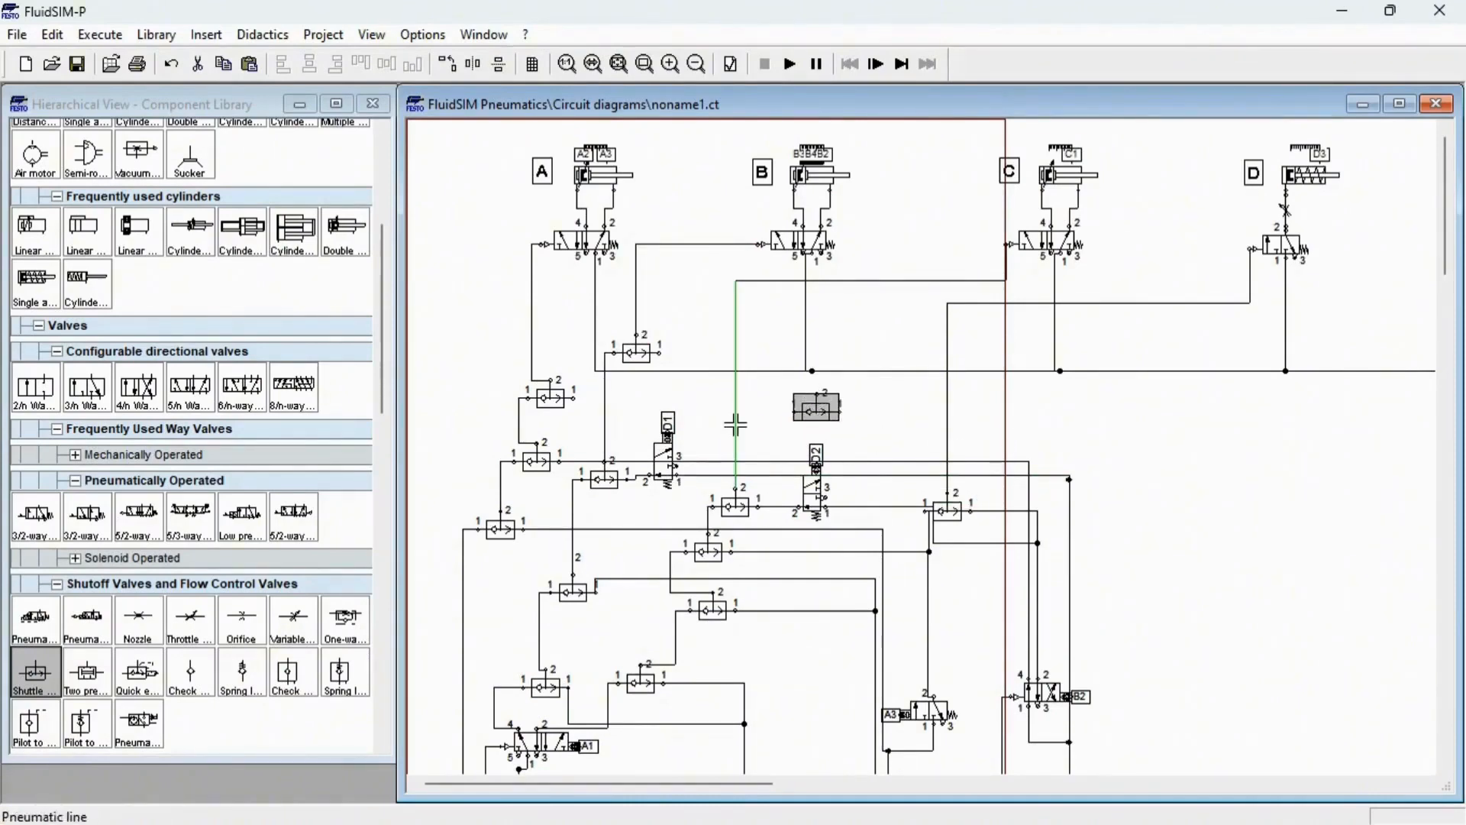
{"action": "left_click", "coordinate": [735, 425]}
{"action": "key", "text": "Delete"}
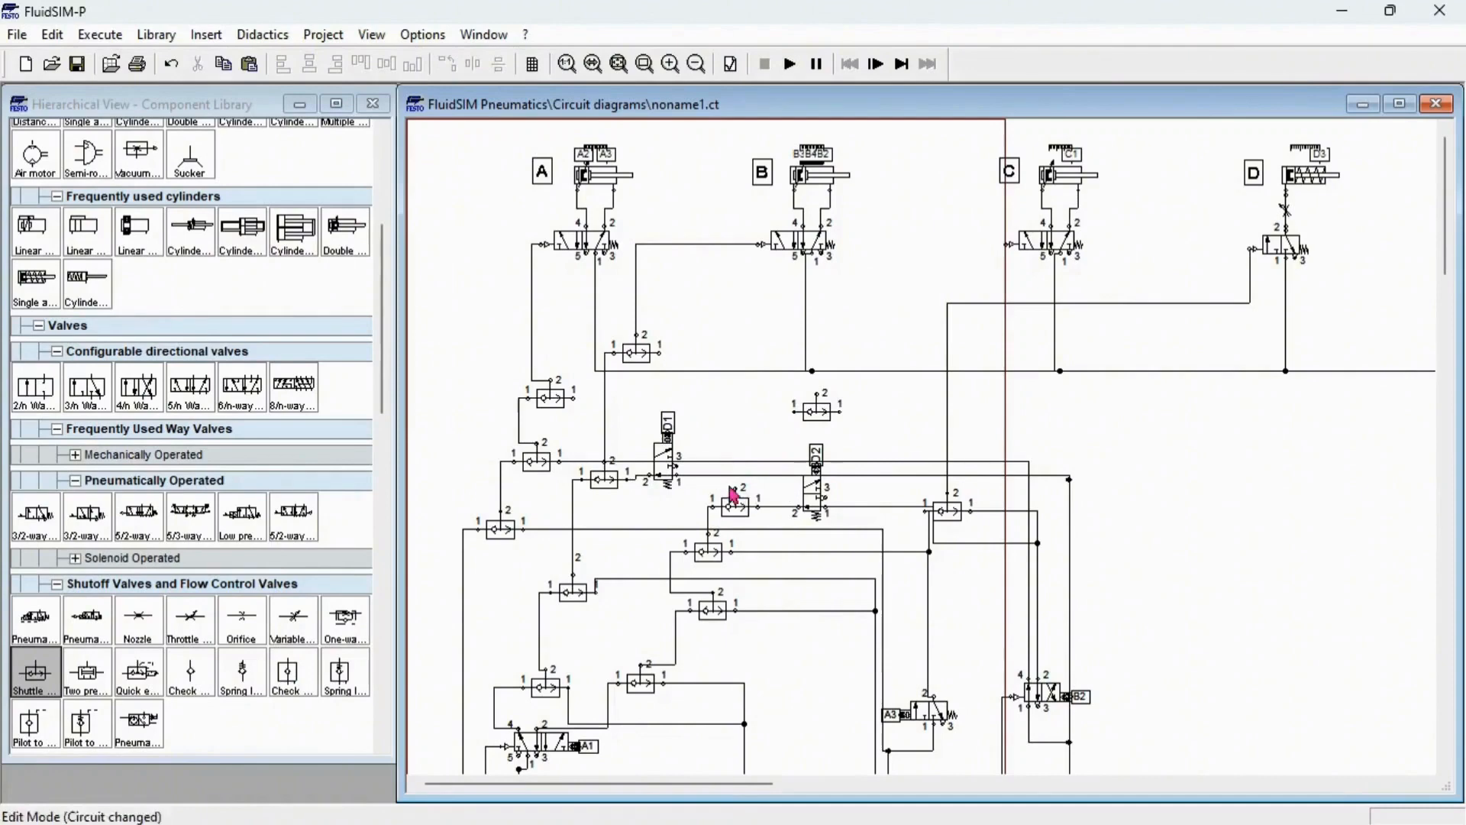
{"action": "left_click_drag", "start_coordinate": [794, 411], "coordinate": [736, 493]}
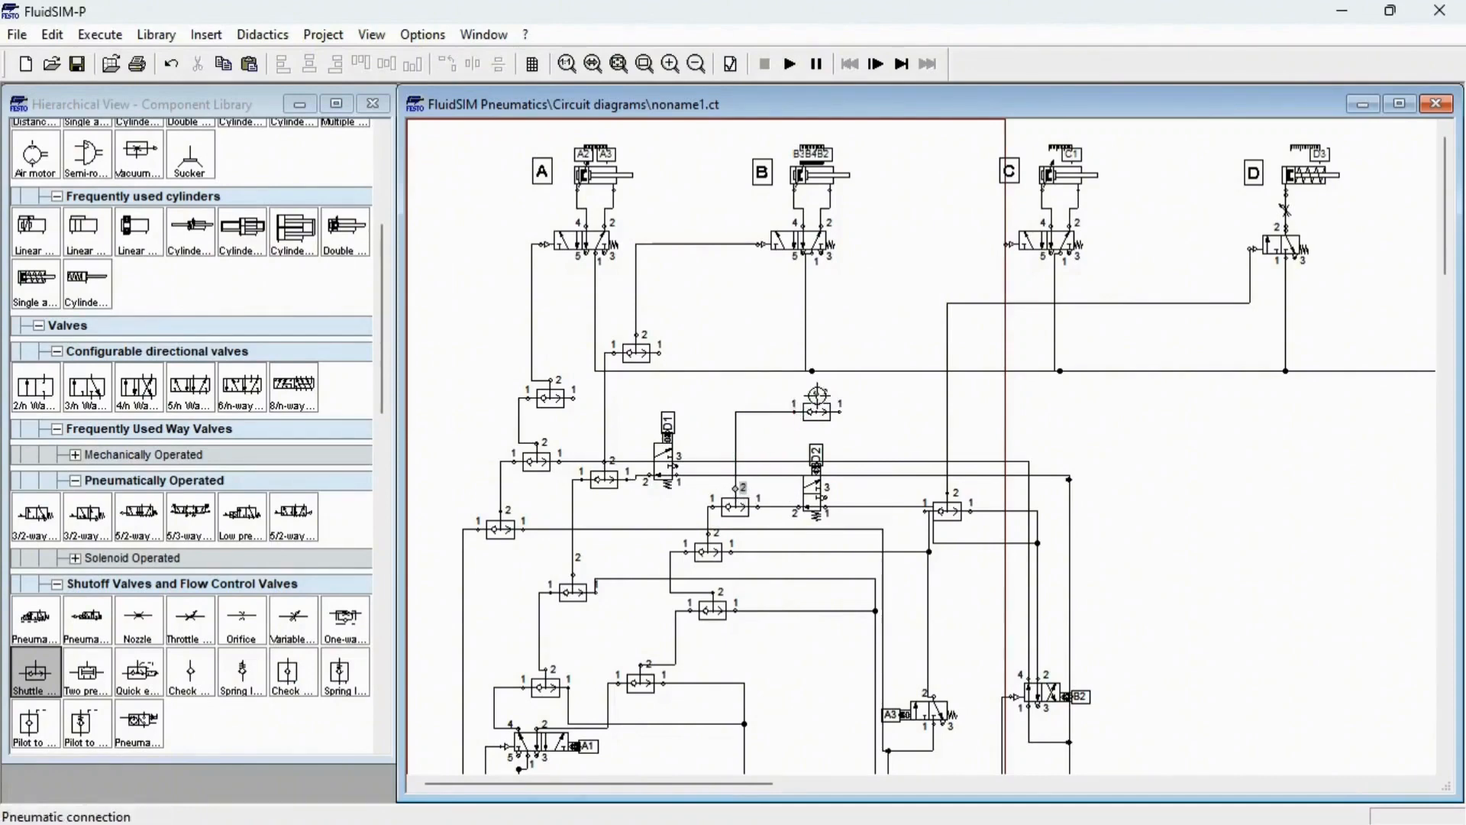
{"action": "left_click_drag", "start_coordinate": [1005, 245], "coordinate": [834, 244]}
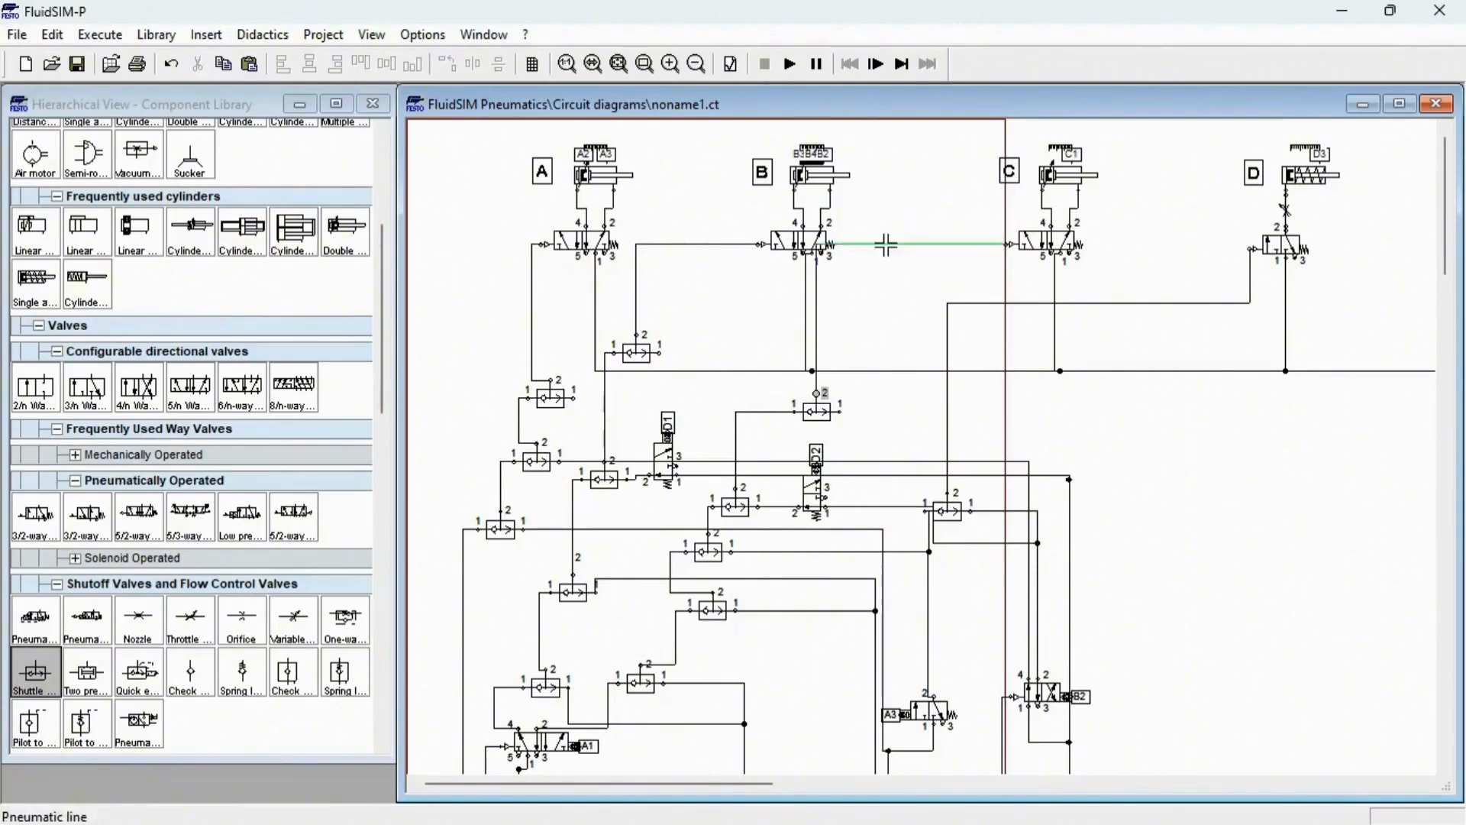
{"action": "left_click_drag", "start_coordinate": [883, 245], "coordinate": [889, 276]}
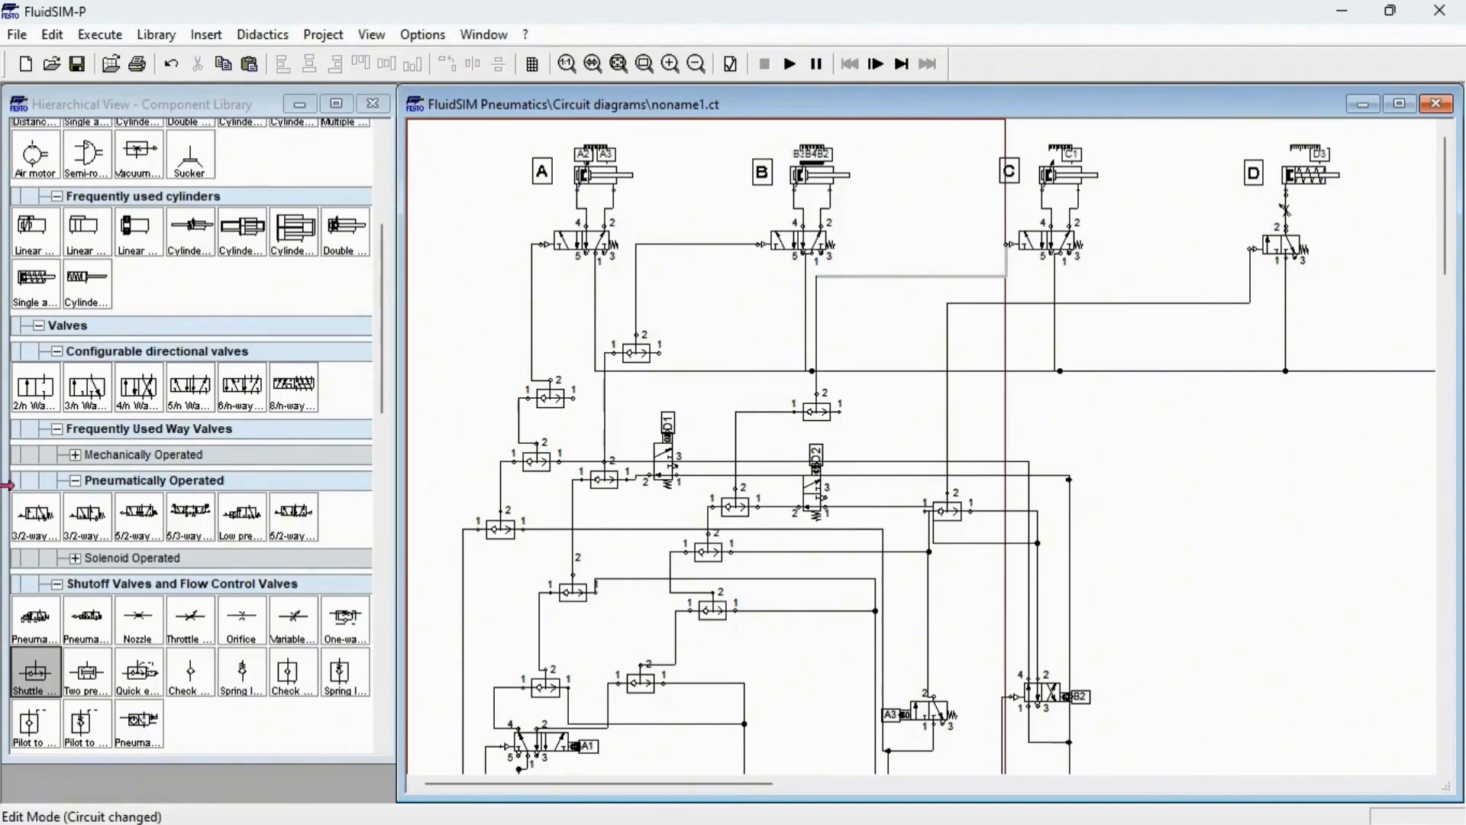
Step: Place a two pressure valve and a shuttle valve in the empty area beside the B2 valve
{"action": "scroll", "coordinate": [98, 695], "scroll_direction": "down", "scroll_amount": 3}
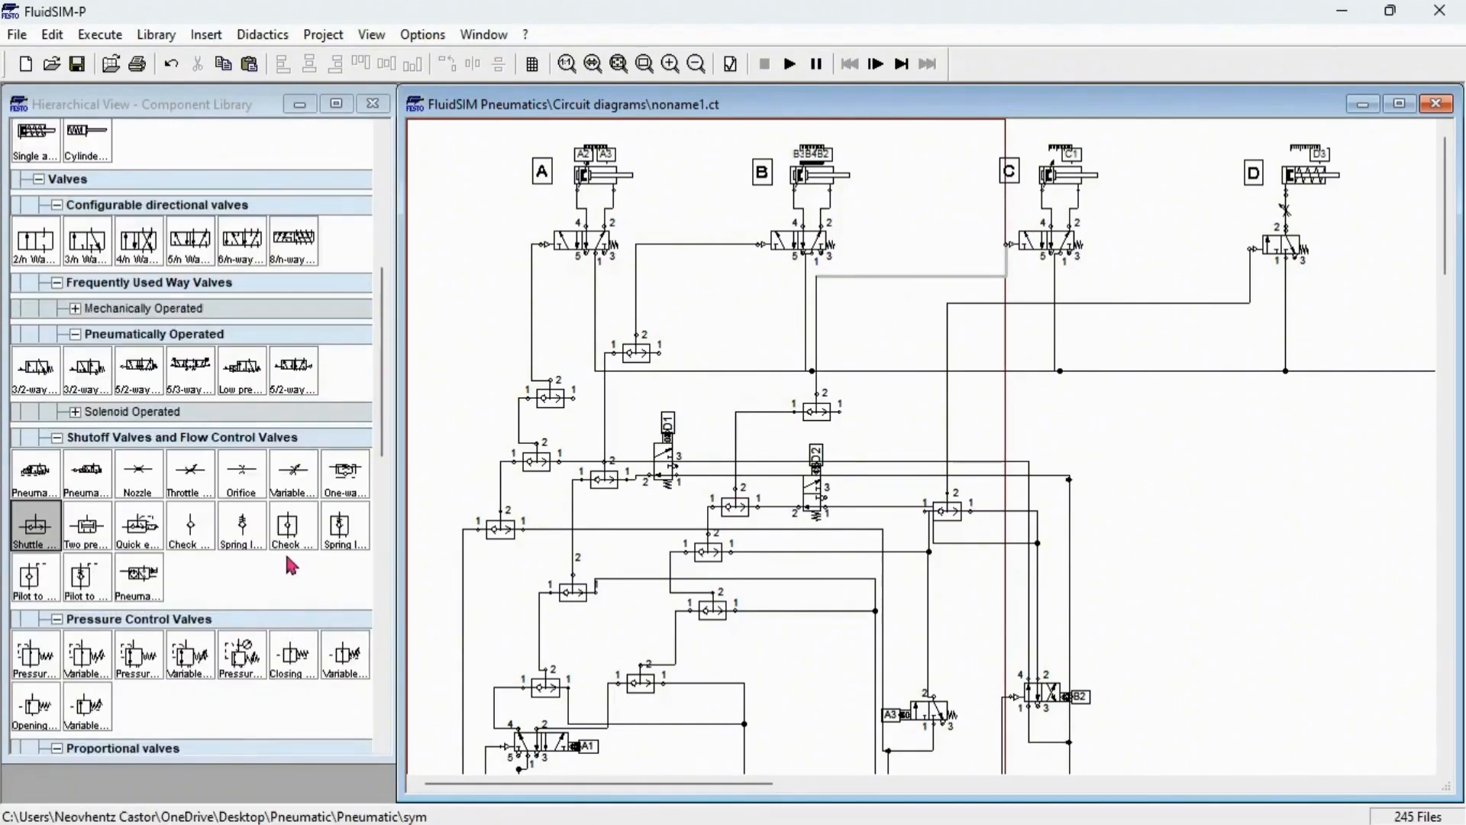
{"action": "left_click_drag", "start_coordinate": [103, 544], "coordinate": [1285, 562]}
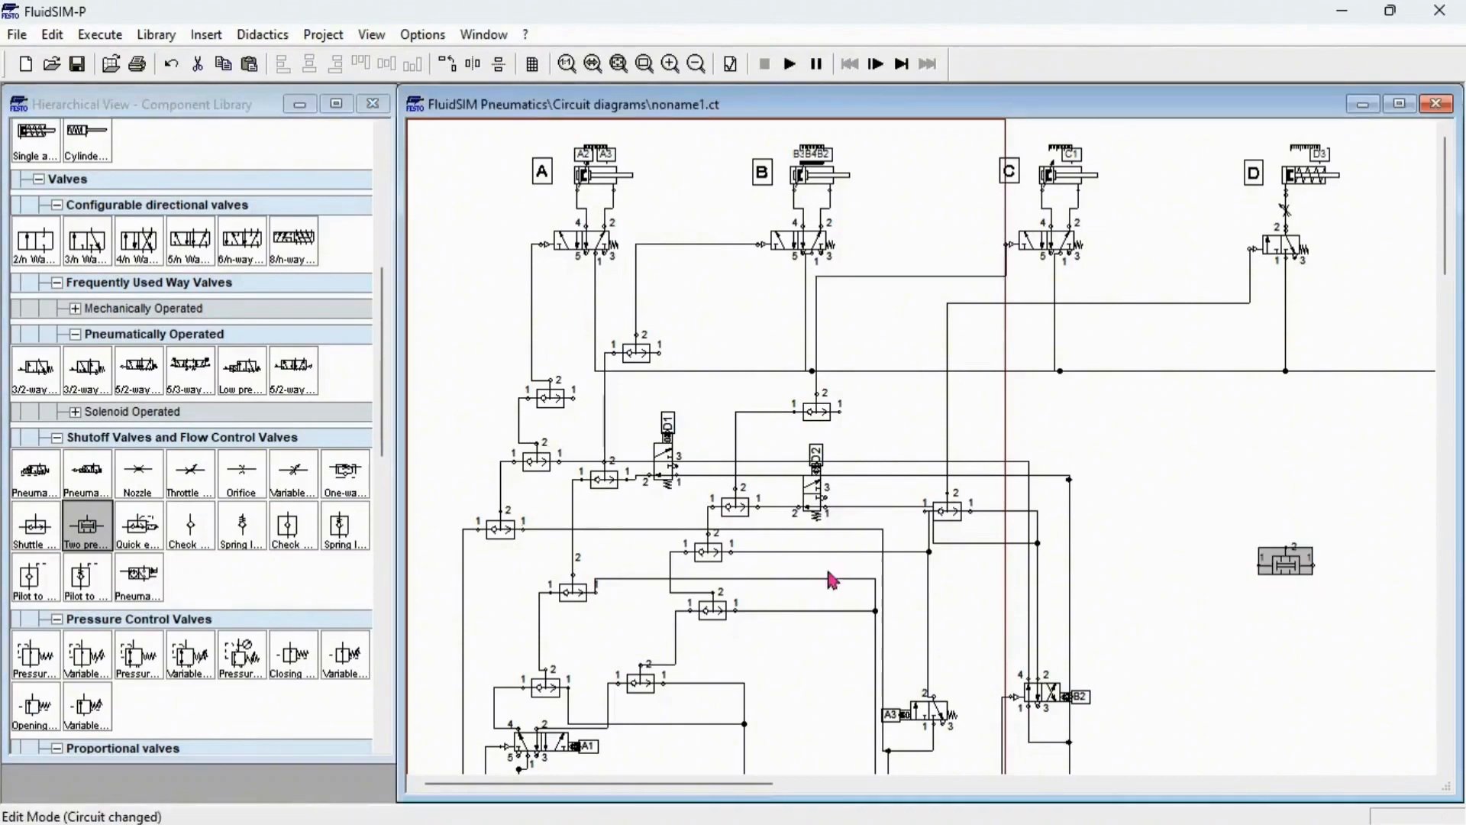
{"action": "left_click_drag", "start_coordinate": [43, 551], "coordinate": [1168, 616]}
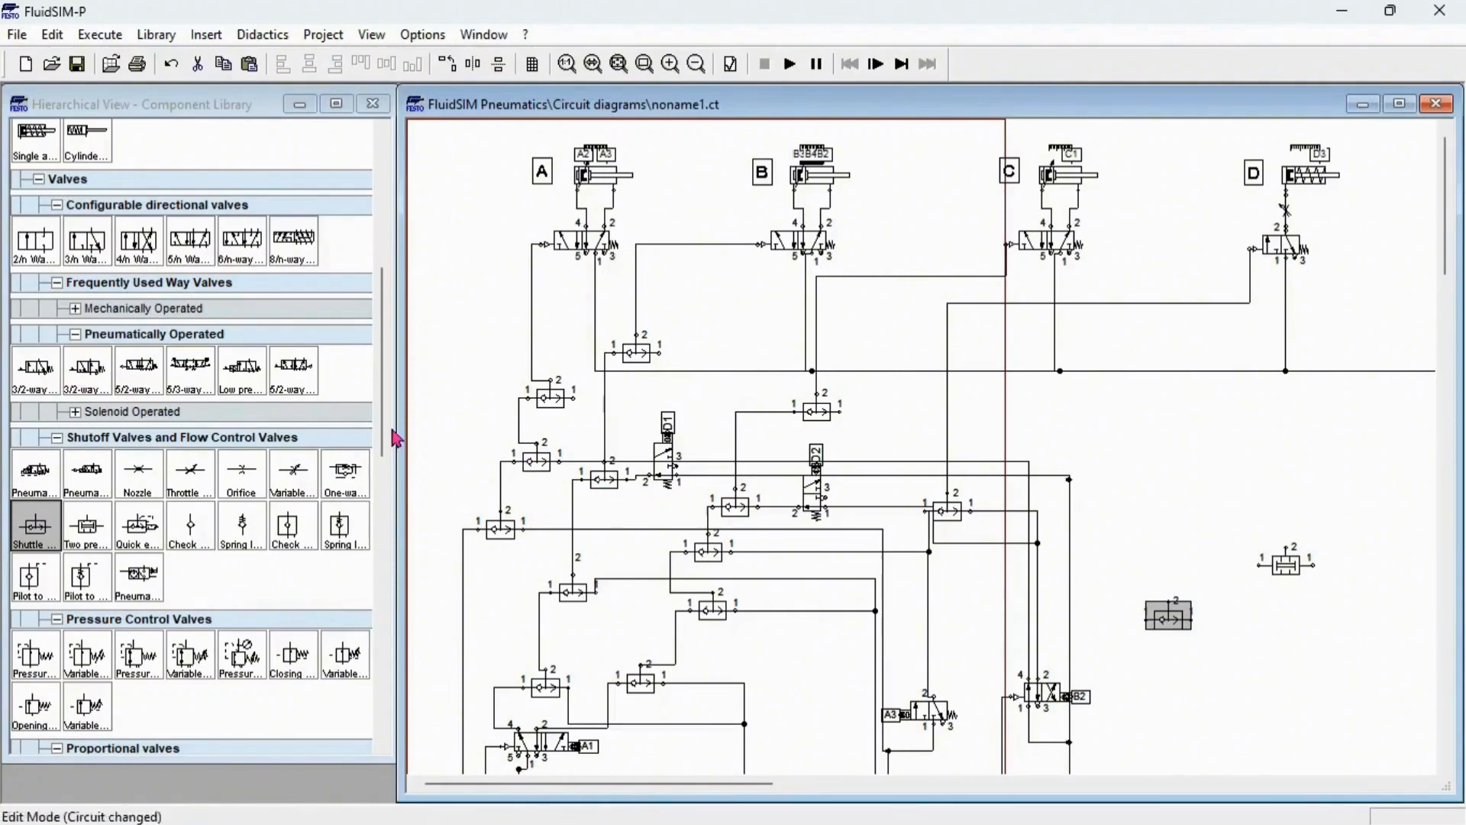
Step: Place three configurable 3/n way valves in a row below the new shuttle and two pressure valves
{"action": "left_click_drag", "start_coordinate": [86, 243], "coordinate": [1172, 704]}
{"action": "scroll", "coordinate": [1166, 594], "scroll_direction": "down", "scroll_amount": 3}
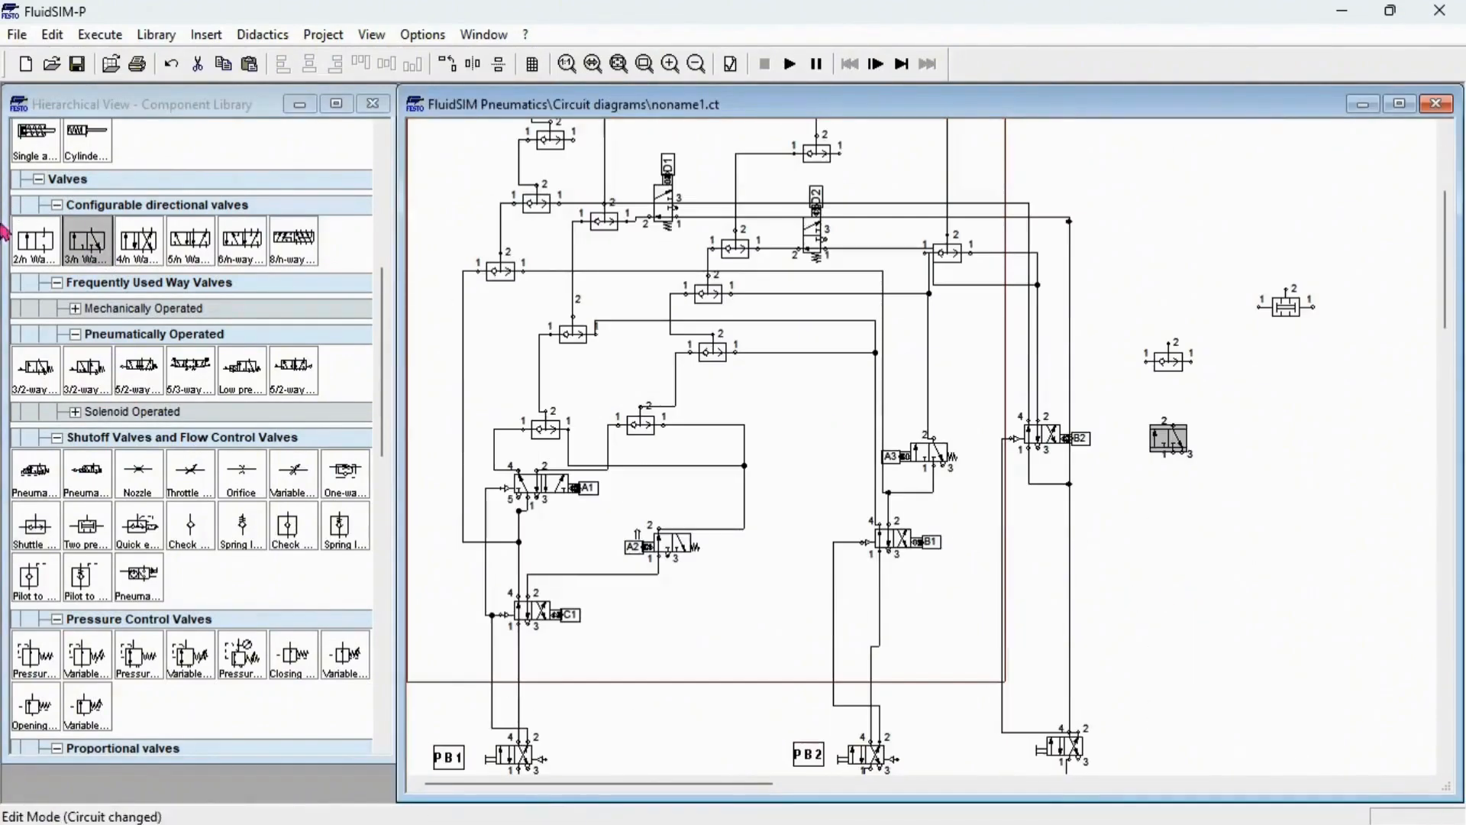
{"action": "left_click_drag", "start_coordinate": [87, 243], "coordinate": [1252, 436]}
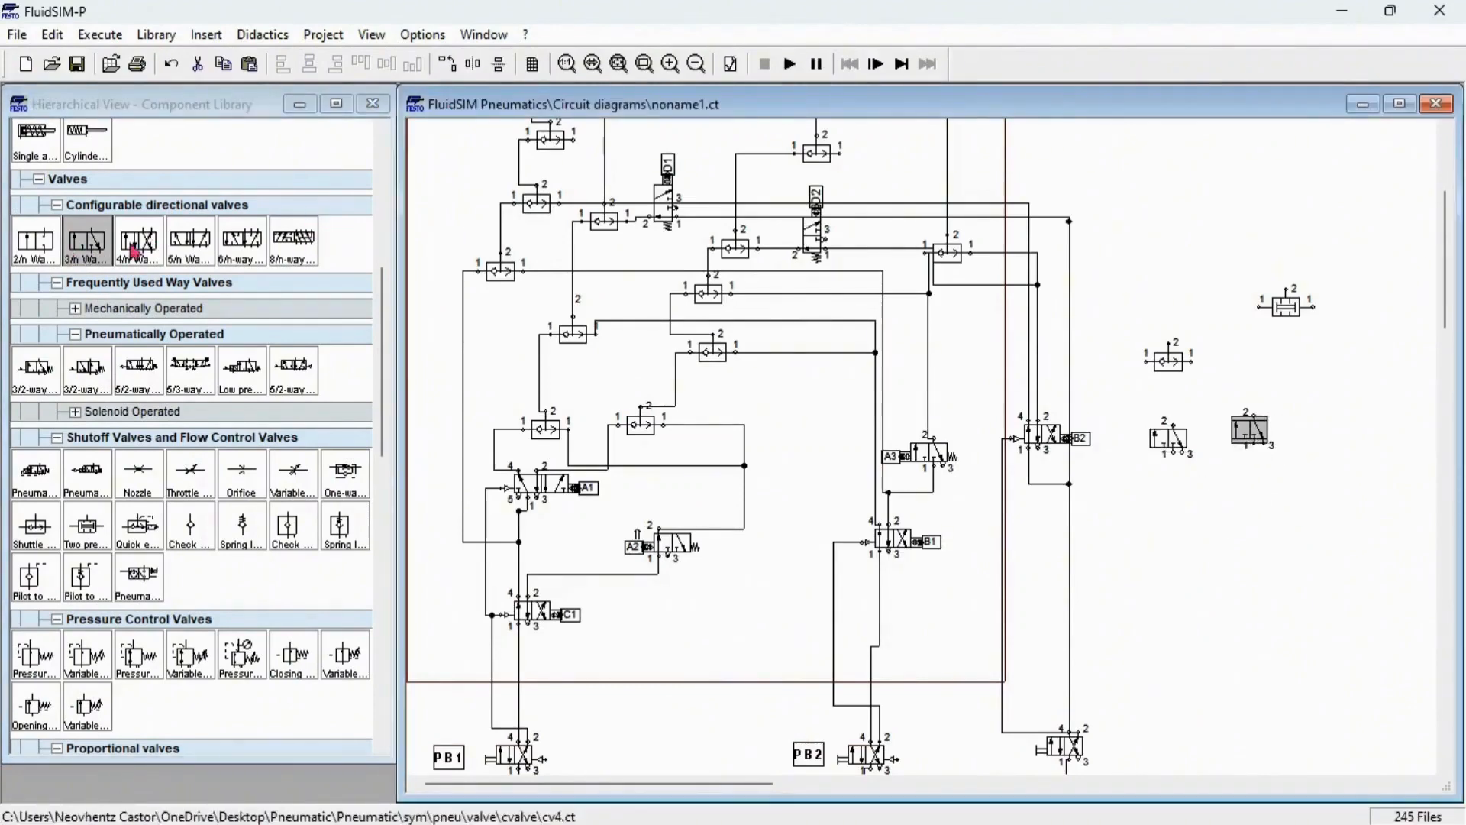
{"action": "left_click_drag", "start_coordinate": [99, 256], "coordinate": [1326, 434]}
{"action": "left_click_drag", "start_coordinate": [1168, 451], "coordinate": [1169, 456]}
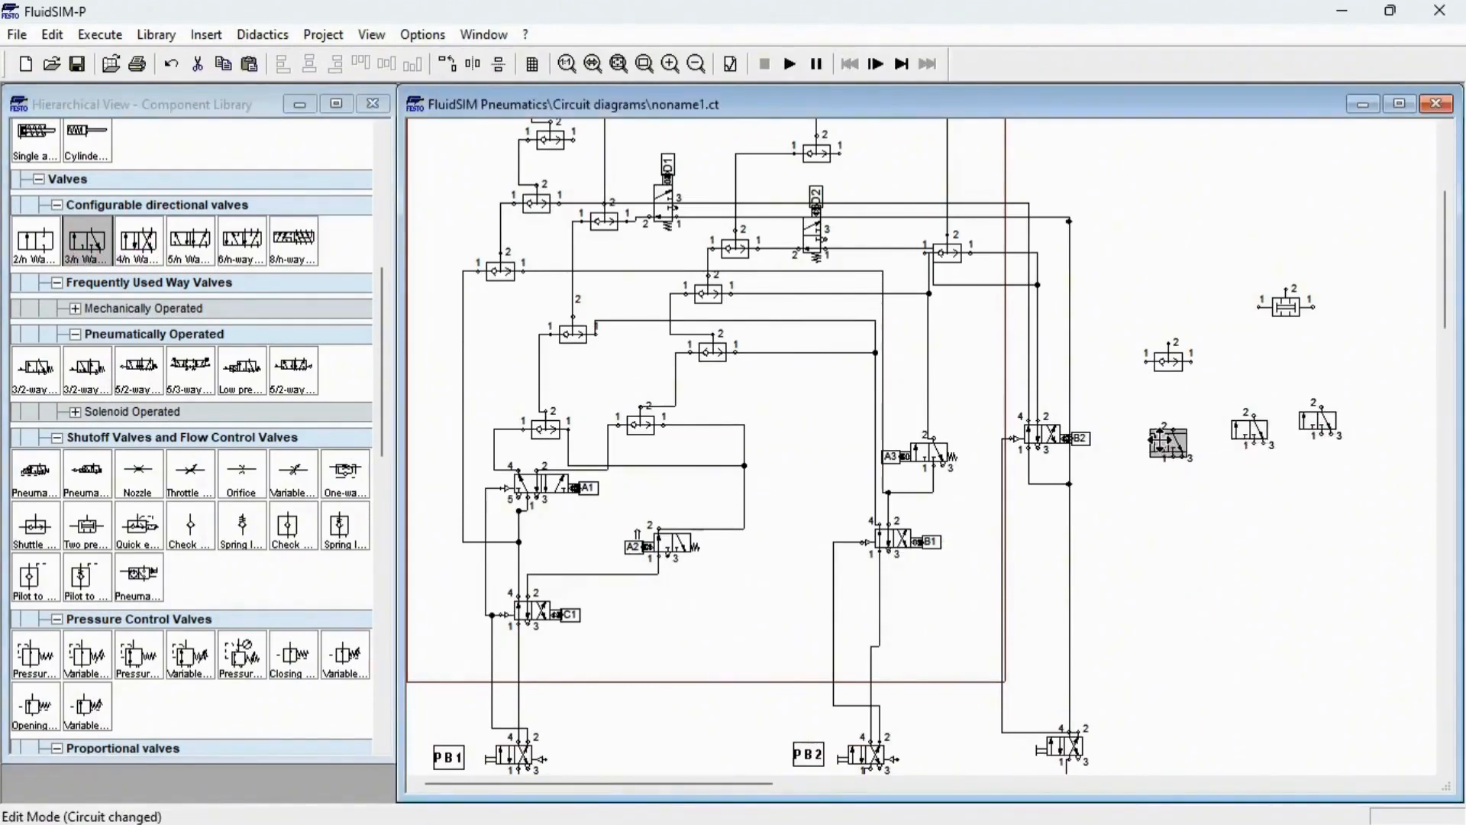
Step: Set an open-triangle exhaust terminator on port 3 of each of the three new 3/n way valves
{"action": "double_click", "coordinate": [1189, 450]}
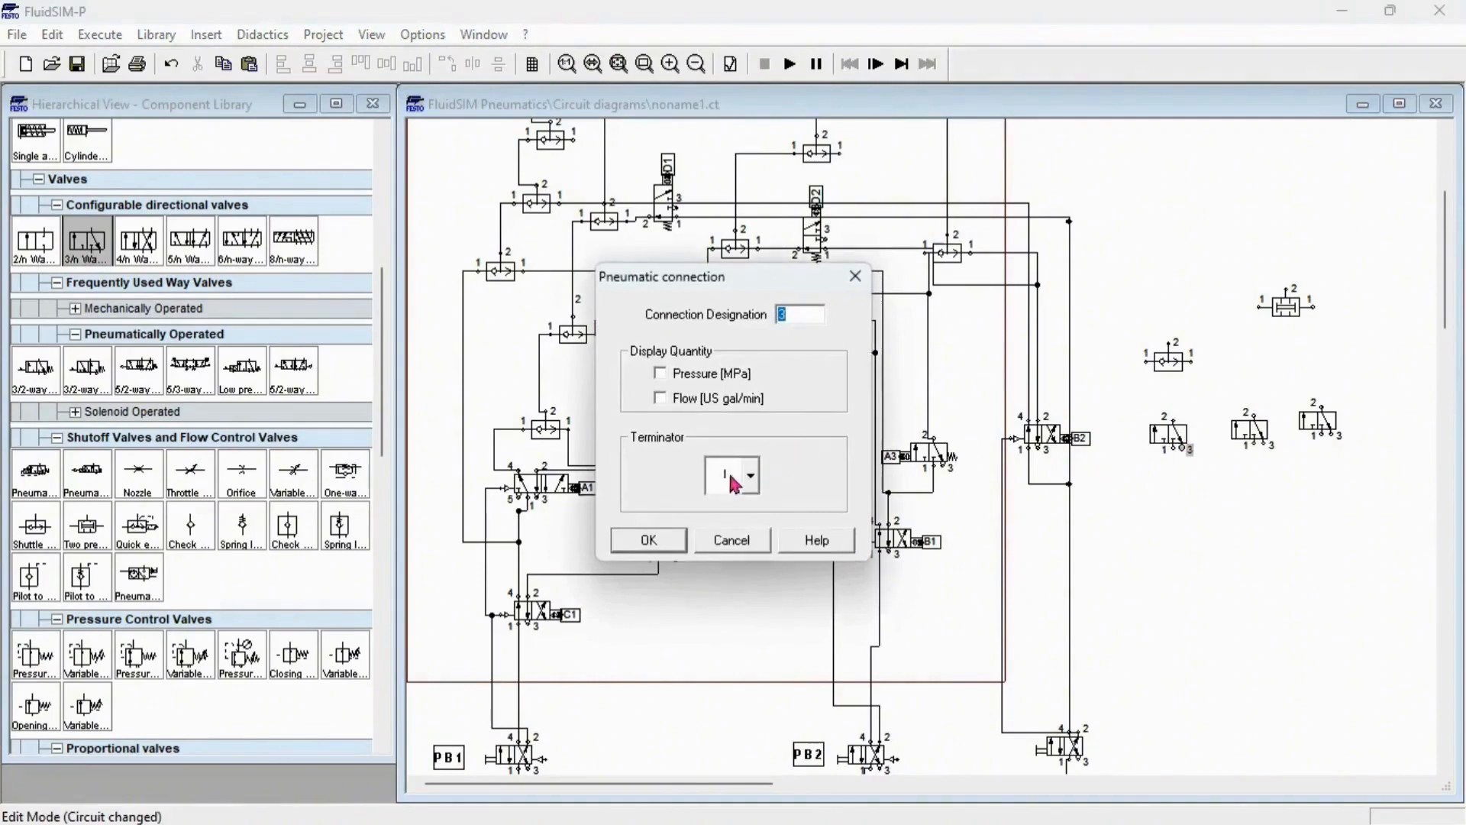
{"action": "left_click", "coordinate": [733, 483]}
{"action": "left_click", "coordinate": [726, 589]}
{"action": "left_click", "coordinate": [645, 540]}
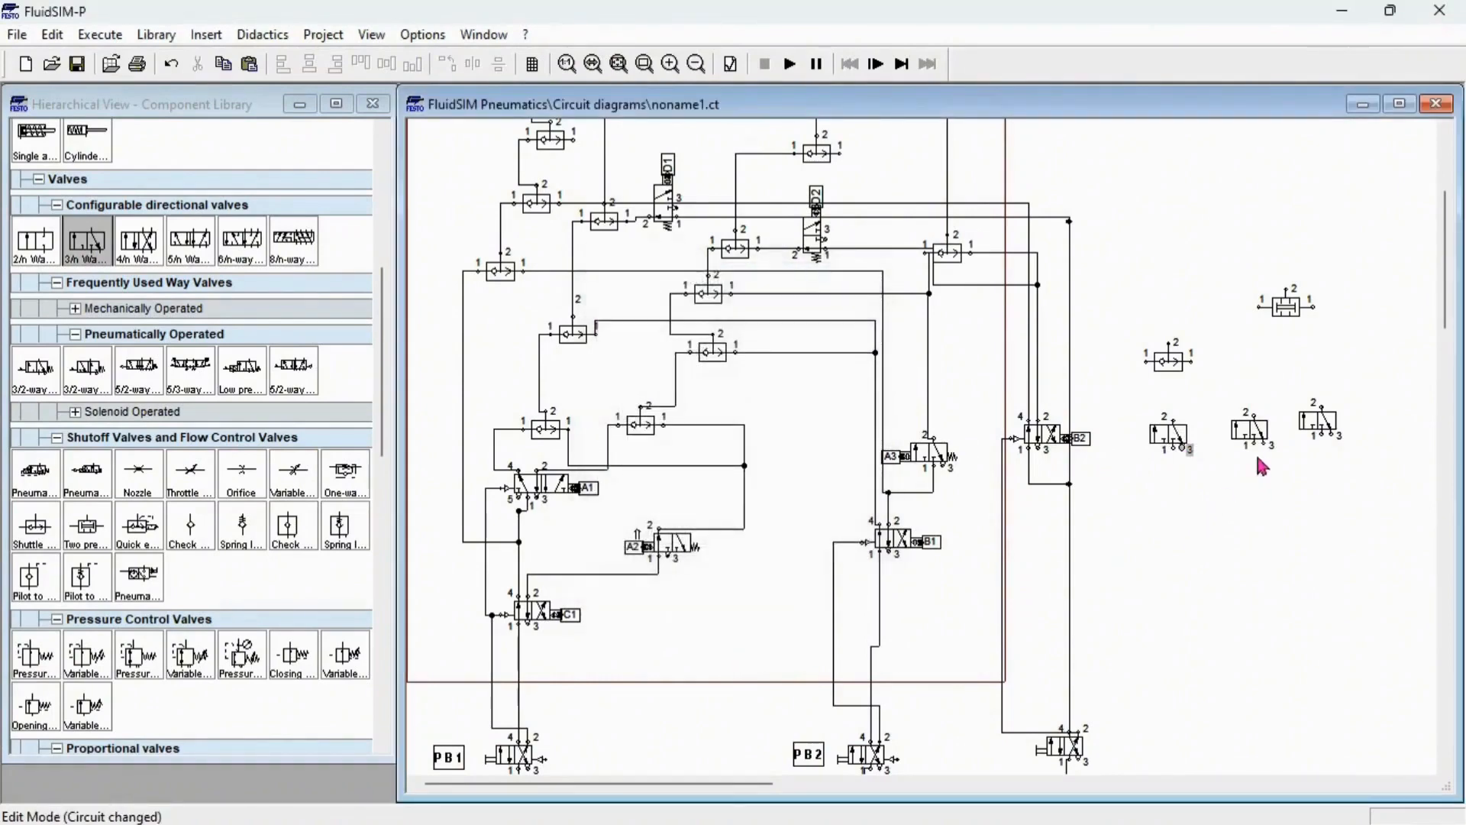
{"action": "double_click", "coordinate": [1269, 444]}
{"action": "left_click", "coordinate": [750, 477]}
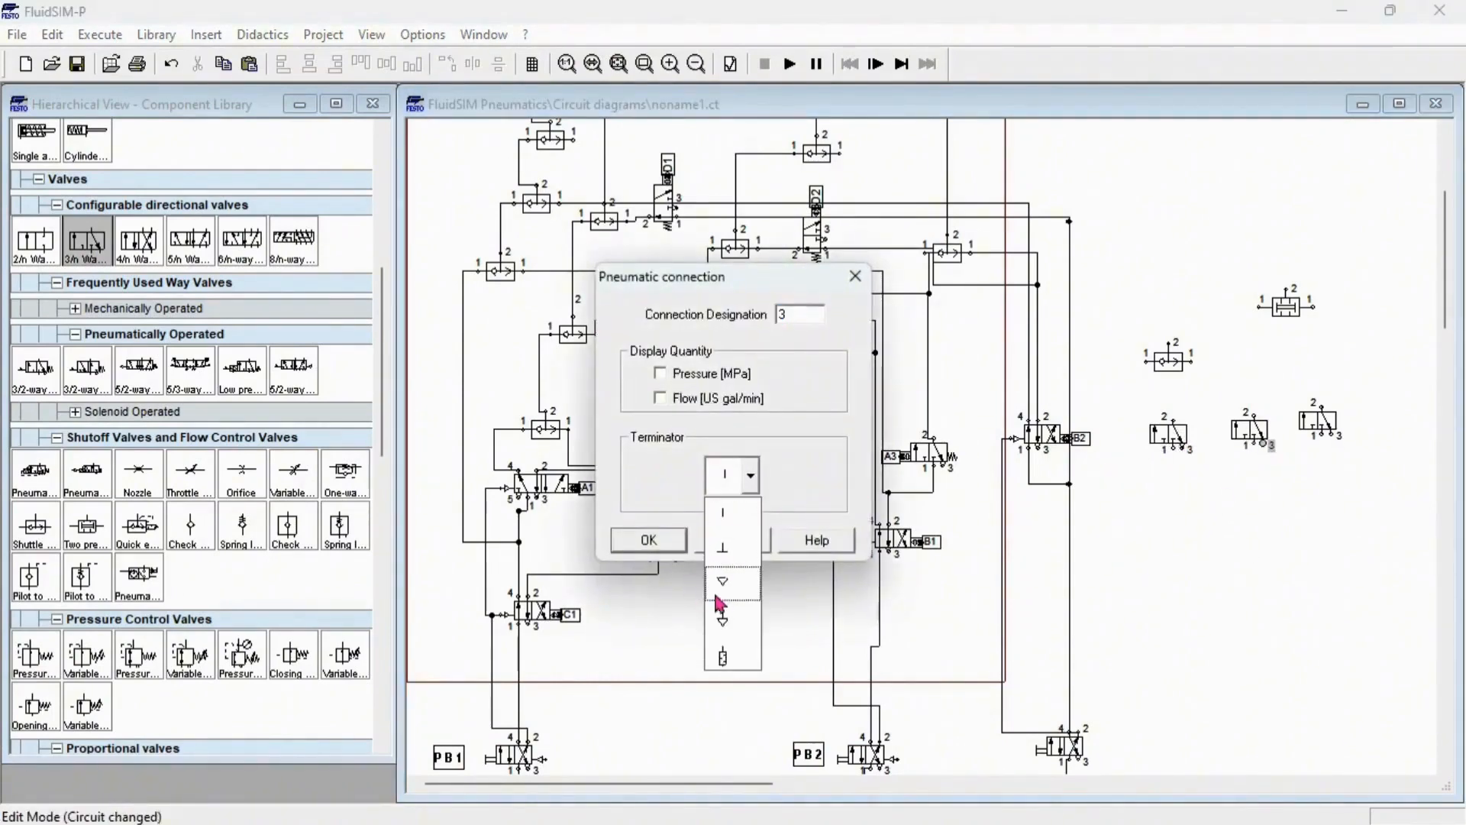
{"action": "left_click", "coordinate": [723, 588]}
{"action": "left_click", "coordinate": [649, 540]}
{"action": "double_click", "coordinate": [1338, 435]}
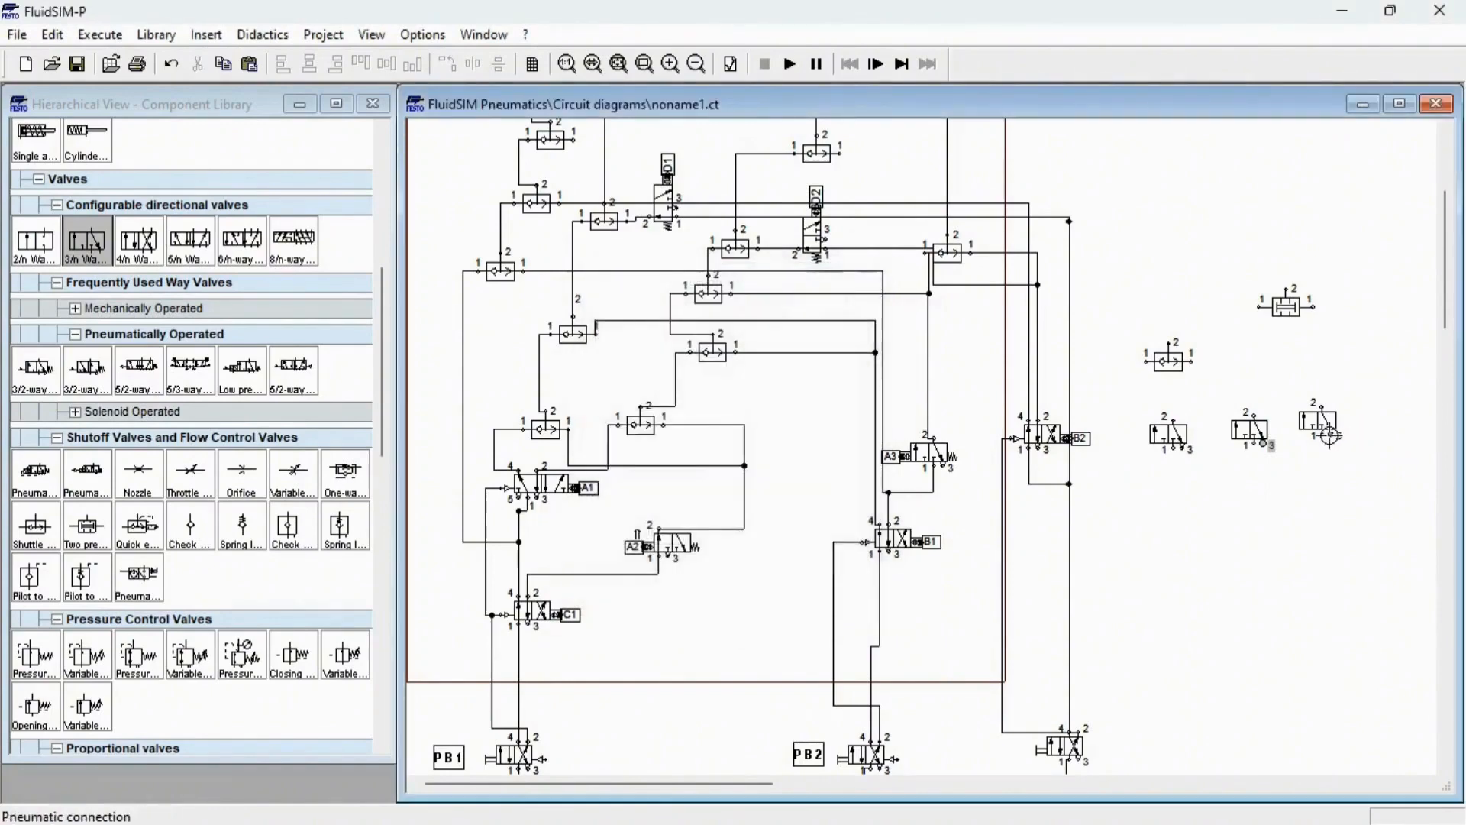
{"action": "left_click", "coordinate": [750, 475]}
{"action": "left_click", "coordinate": [726, 589]}
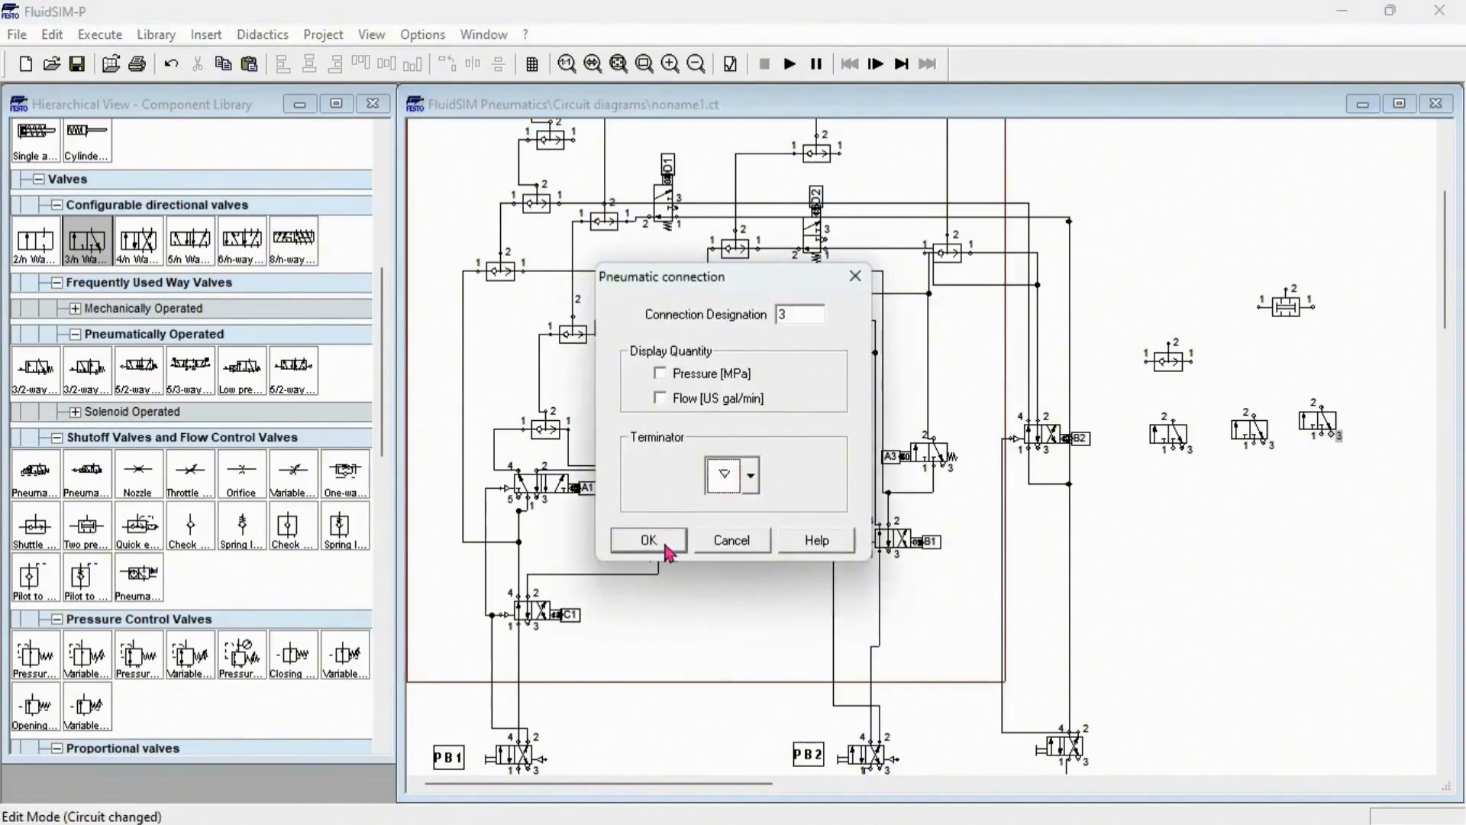
{"action": "left_click", "coordinate": [648, 540]}
Step: Configure the leftmost new 3/n way valve with mechanical switch actuation on its left and direct pneumatic actuation on its right
{"action": "double_click", "coordinate": [1159, 437]}
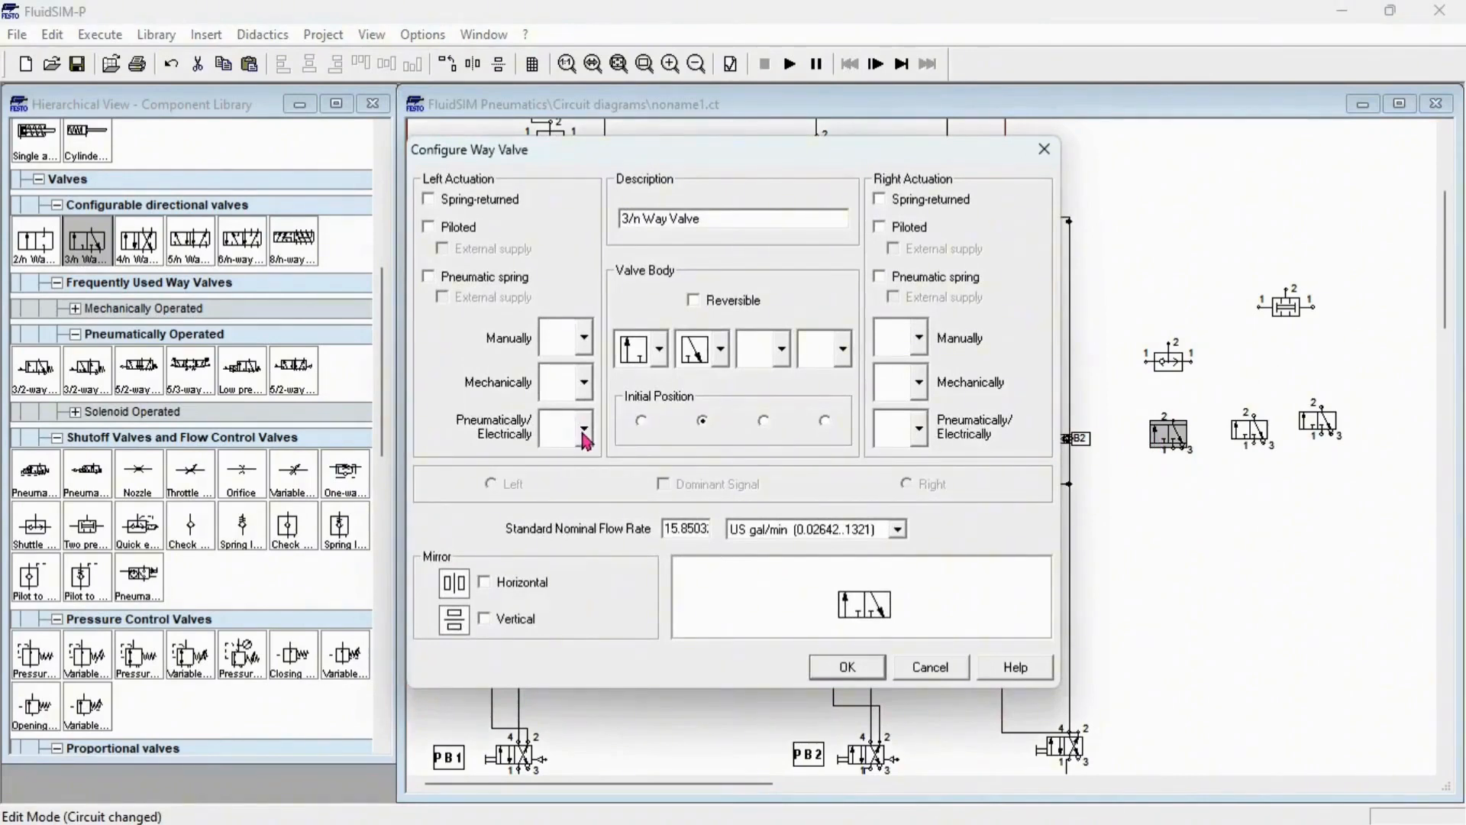
{"action": "left_click", "coordinate": [585, 382]}
{"action": "left_click", "coordinate": [557, 594]}
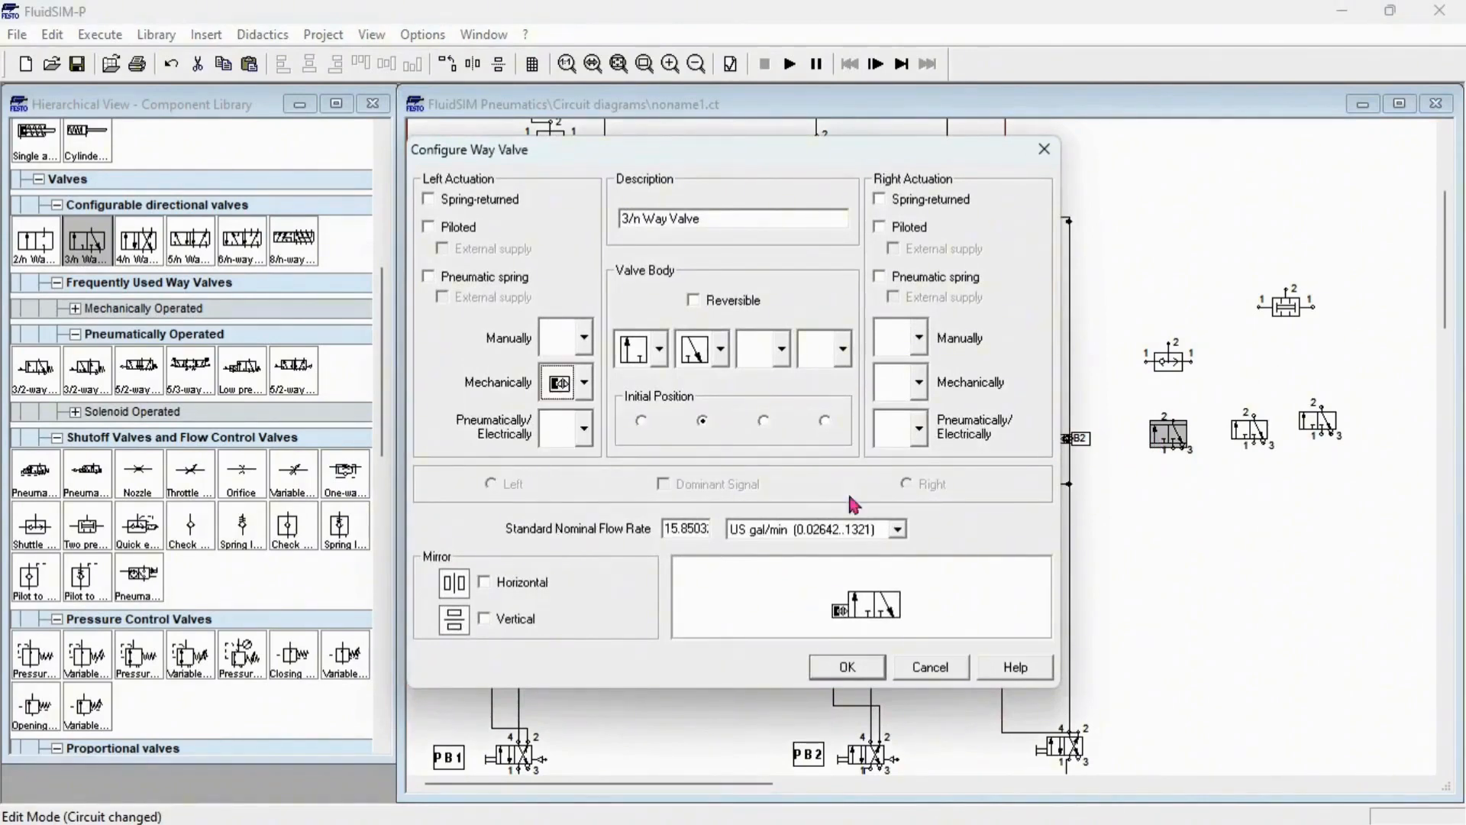
{"action": "left_click", "coordinate": [922, 384]}
{"action": "left_click", "coordinate": [925, 374]}
{"action": "left_click", "coordinate": [919, 426]}
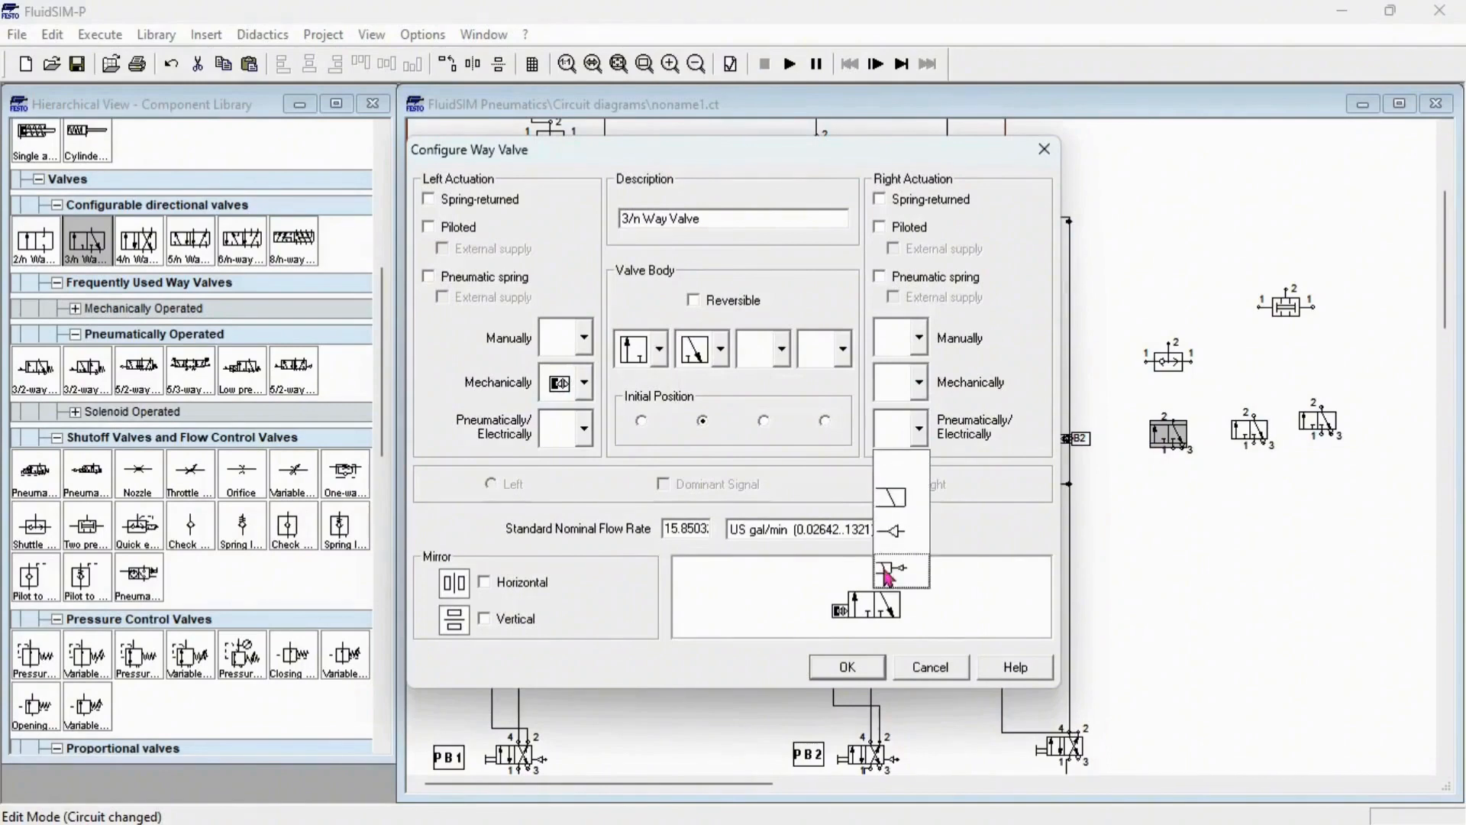
{"action": "left_click", "coordinate": [887, 572]}
{"action": "left_click", "coordinate": [919, 427]}
{"action": "left_click", "coordinate": [891, 530]}
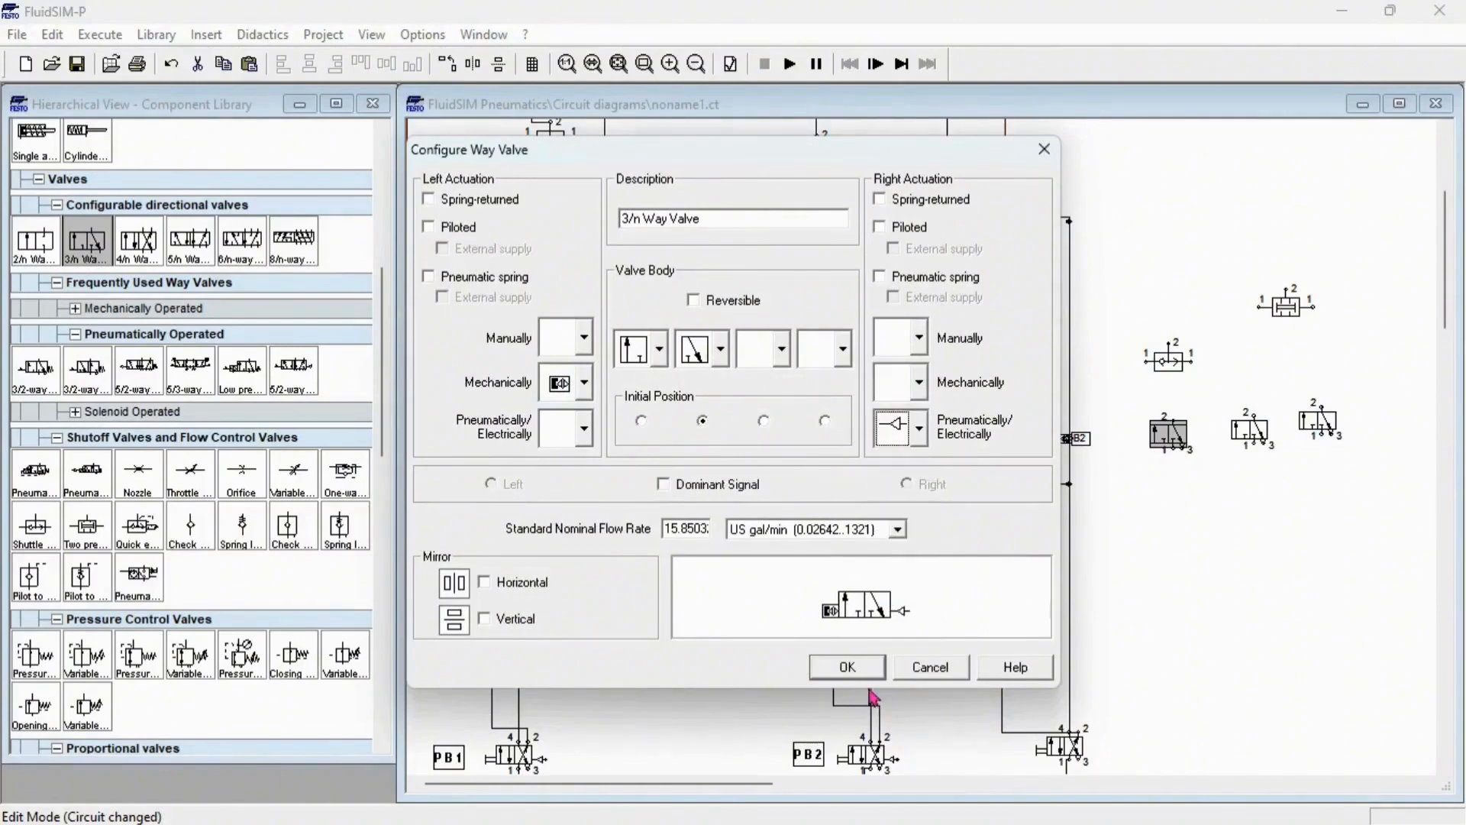
{"action": "left_click", "coordinate": [847, 666]}
Step: Give the middle new 3/n way valve mechanical switch actuation on its left and direct pneumatic actuation on its right
{"action": "double_click", "coordinate": [1249, 431]}
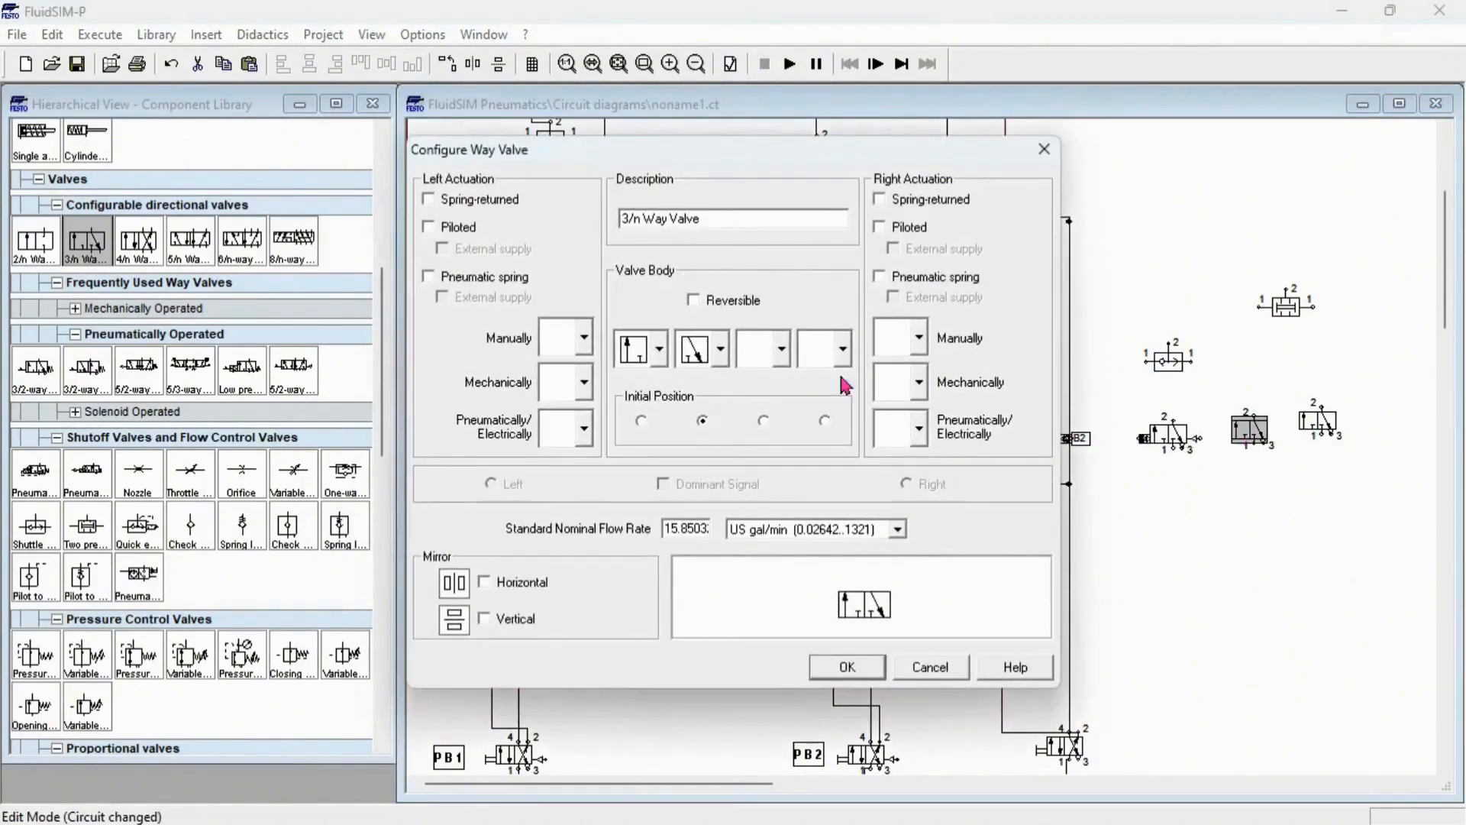
{"action": "left_click", "coordinate": [583, 383]}
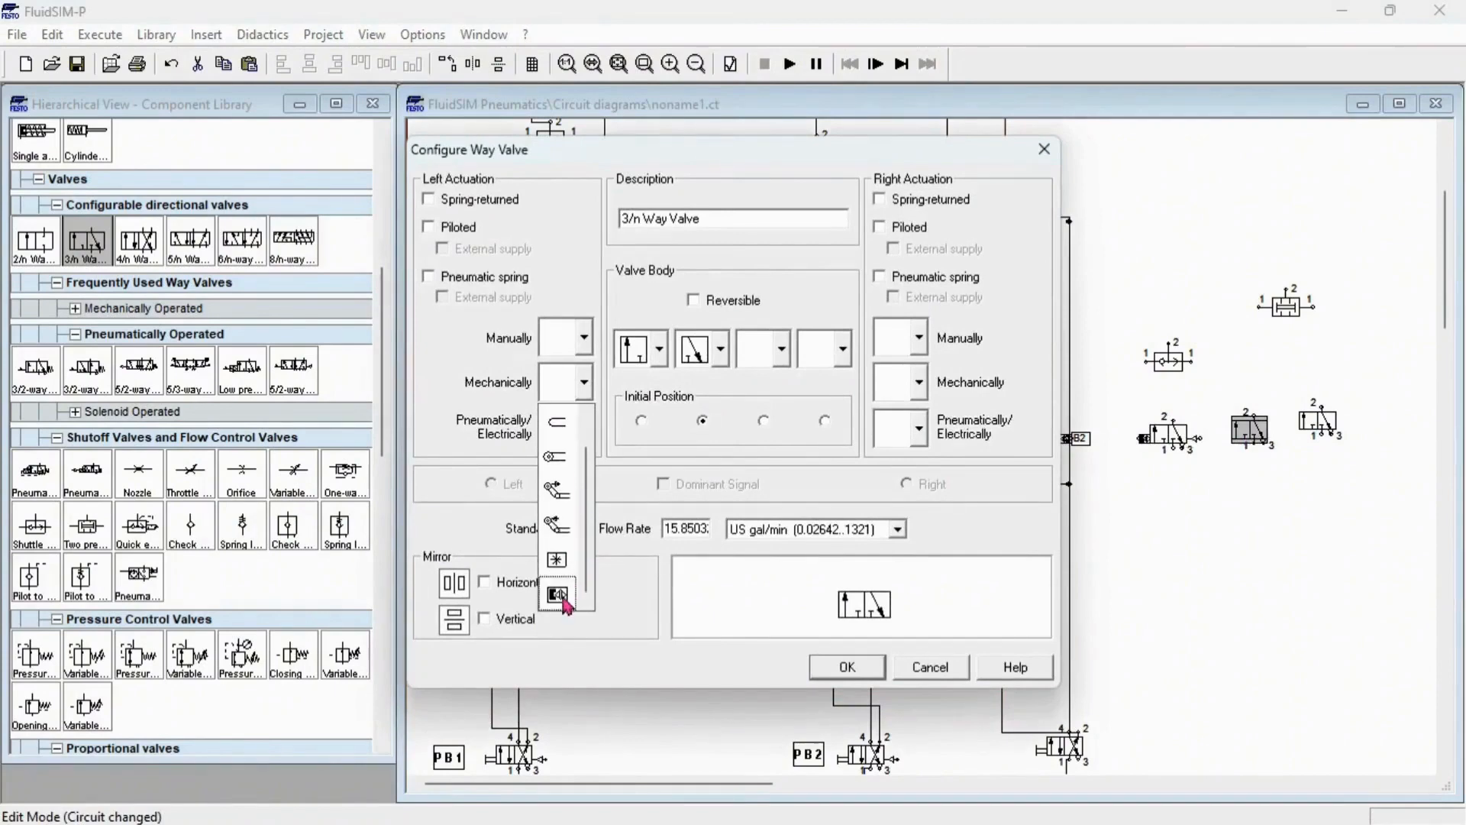
{"action": "left_click", "coordinate": [563, 594]}
{"action": "left_click", "coordinate": [920, 428]}
{"action": "left_click", "coordinate": [888, 532]}
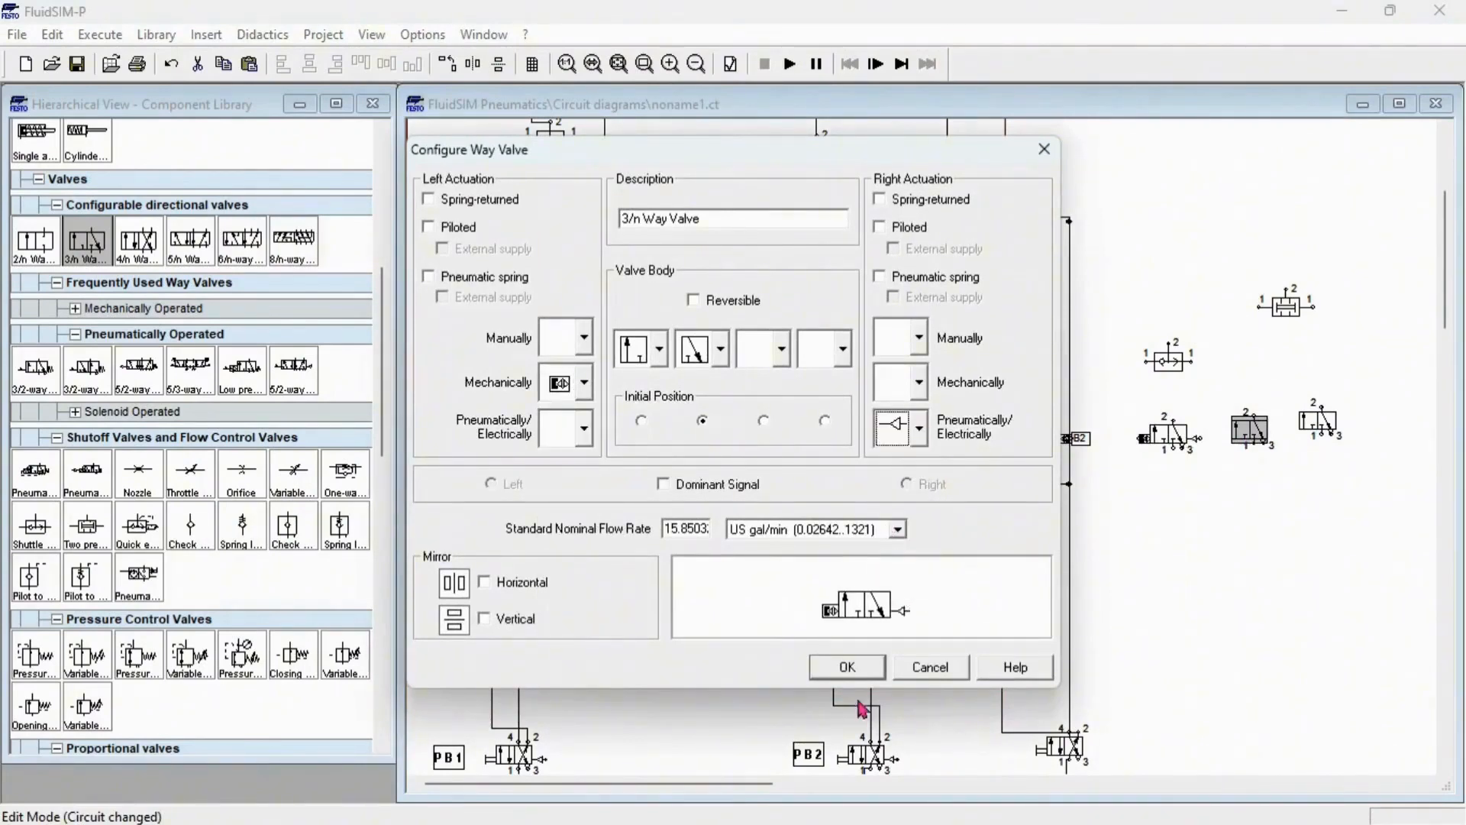
{"action": "left_click", "coordinate": [848, 667]}
Step: Configure the rightmost new 3/n way valve with mechanical switch actuation on its left and a spring return on its right
{"action": "left_click", "coordinate": [1316, 430]}
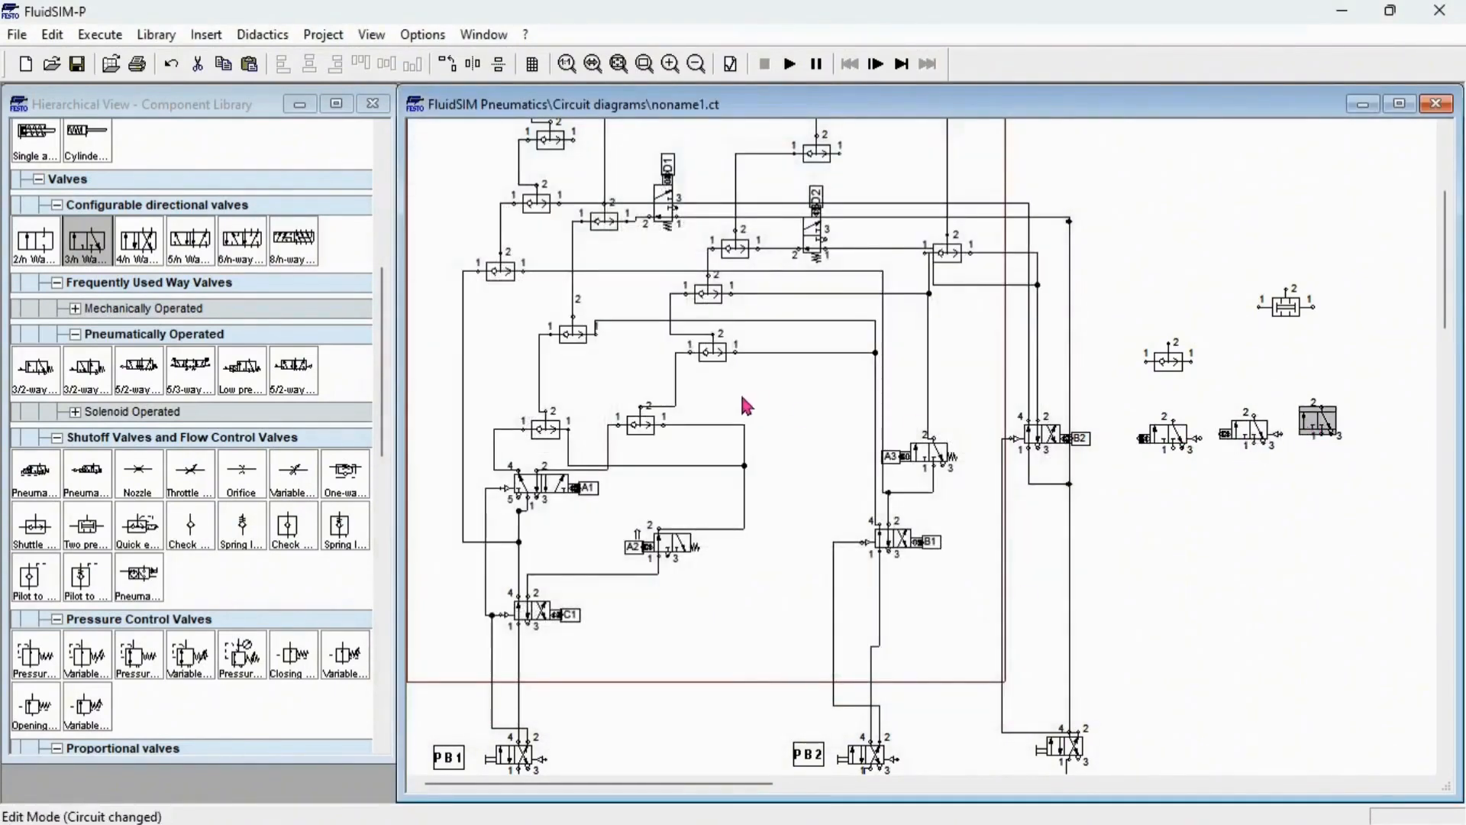
{"action": "double_click", "coordinate": [1312, 423]}
{"action": "left_click", "coordinate": [585, 385]}
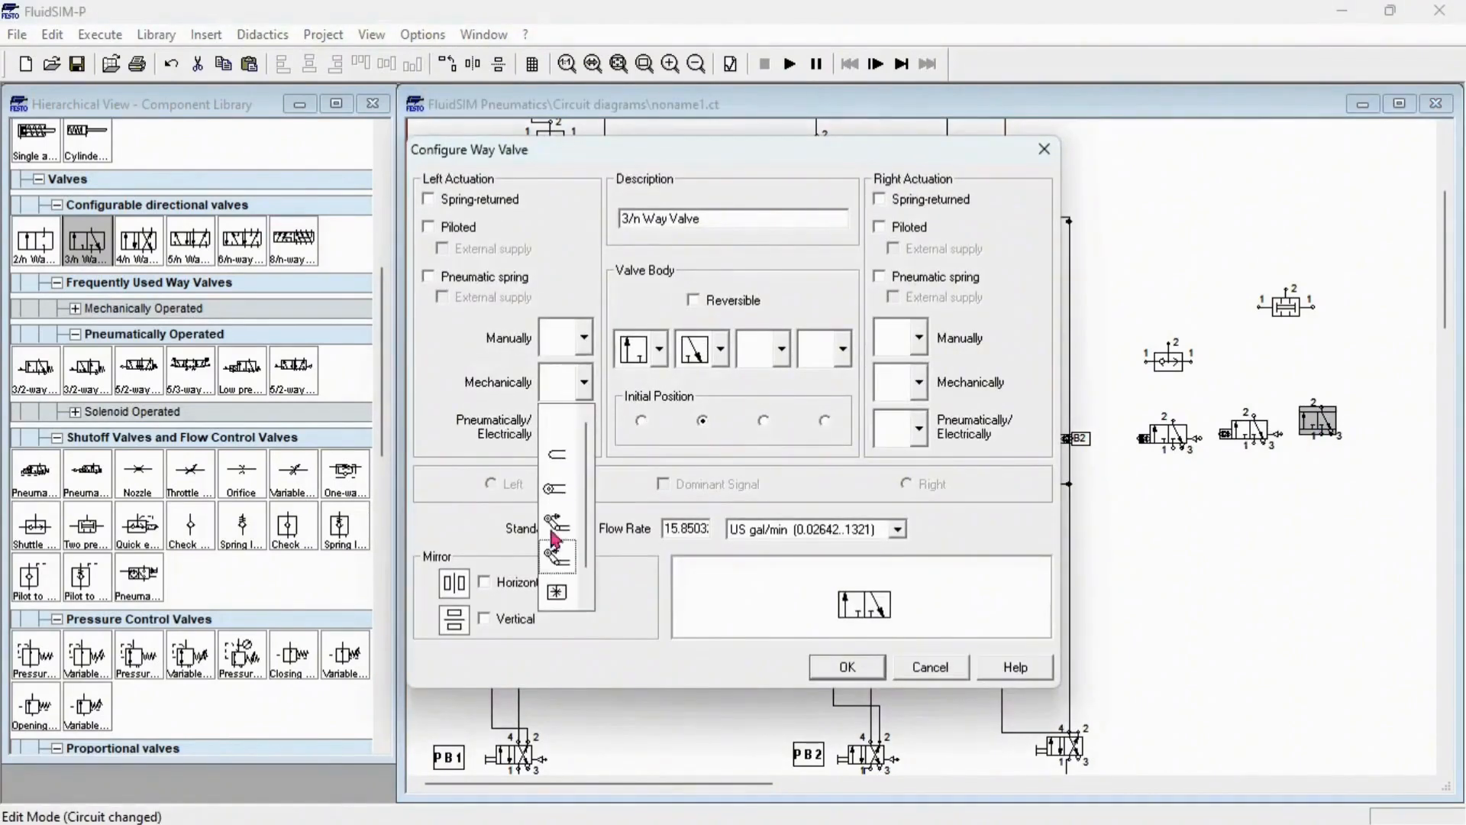
{"action": "left_click", "coordinate": [558, 576]}
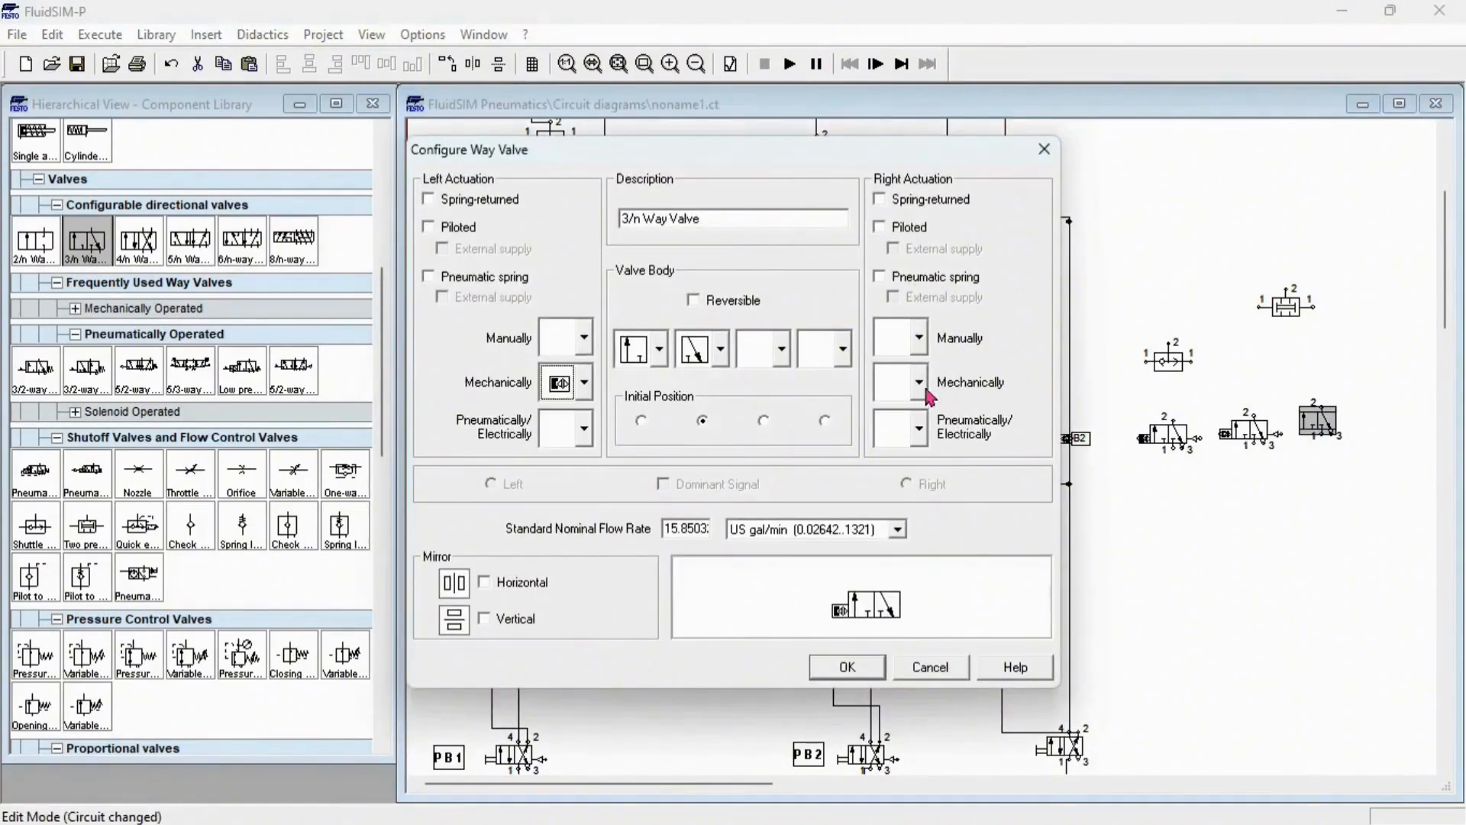
{"action": "left_click", "coordinate": [879, 199]}
{"action": "left_click", "coordinate": [850, 671]}
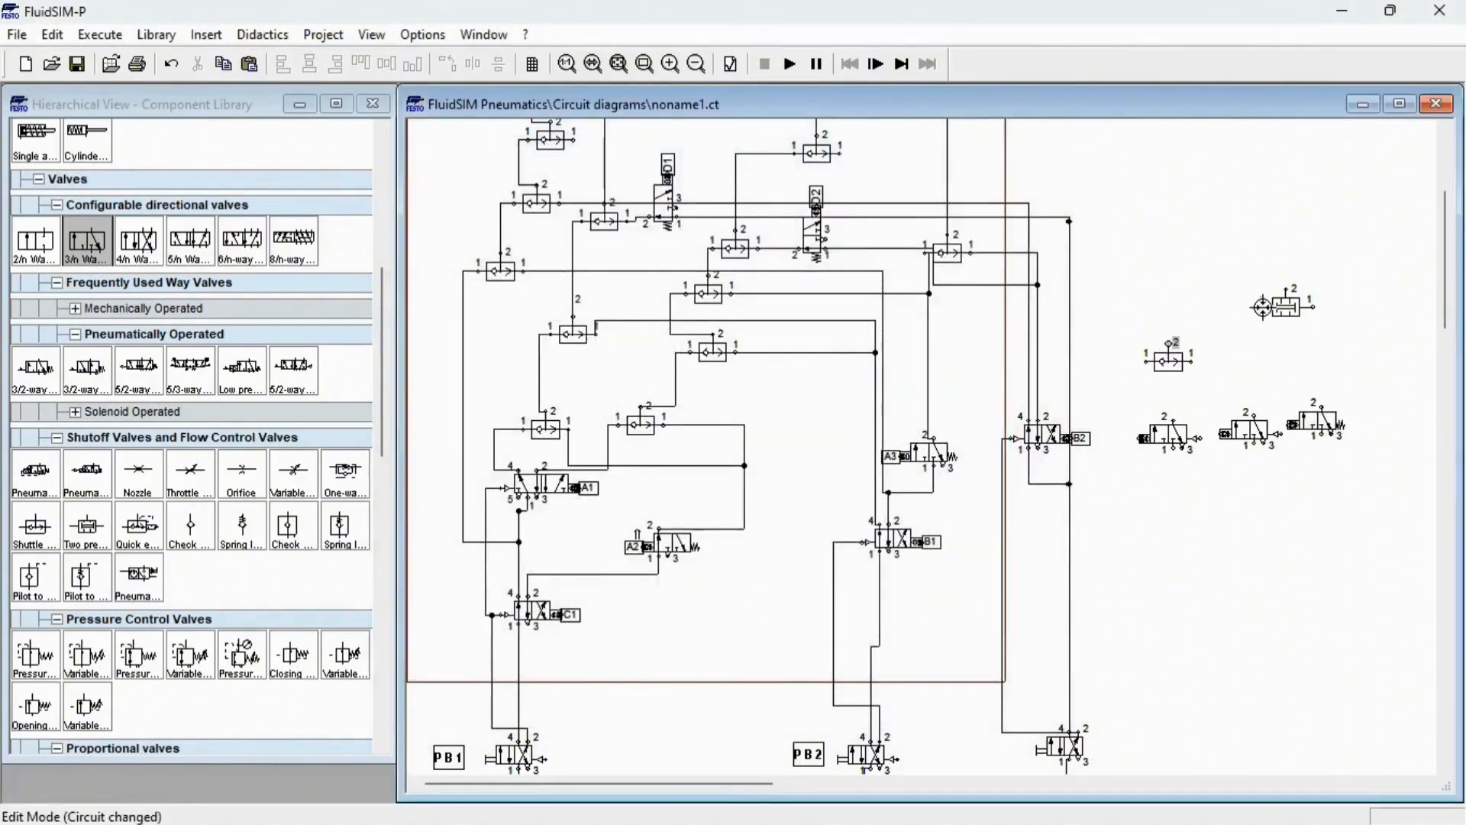
Step: Wire the two pressure valve through the new shuttle valve to the left and middle way valves, and move the three way valves lower
{"action": "mouse_move", "coordinate": [1261, 307]}
{"action": "left_mouse_down"}
{"action": "mouse_move", "coordinate": [1151, 369]}
{"action": "mouse_move", "coordinate": [1168, 348]}
{"action": "mouse_move", "coordinate": [1164, 416]}
{"action": "left_mouse_up"}
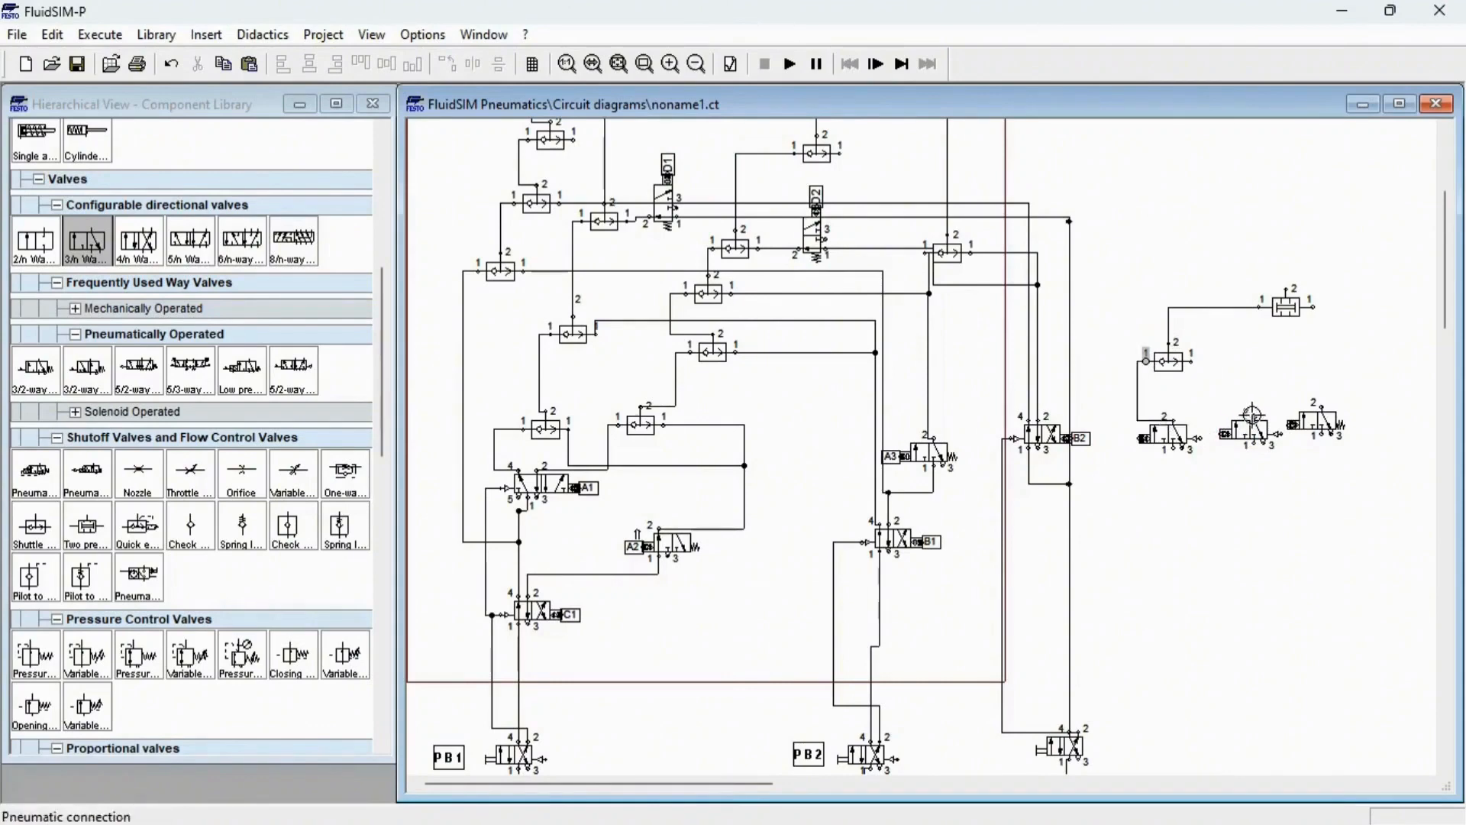
{"action": "left_click_drag", "start_coordinate": [1192, 361], "coordinate": [1246, 415]}
{"action": "left_click_drag", "start_coordinate": [1170, 439], "coordinate": [1158, 473]}
{"action": "left_click", "coordinate": [1247, 428]}
{"action": "left_click_drag", "start_coordinate": [1249, 424], "coordinate": [1247, 467]}
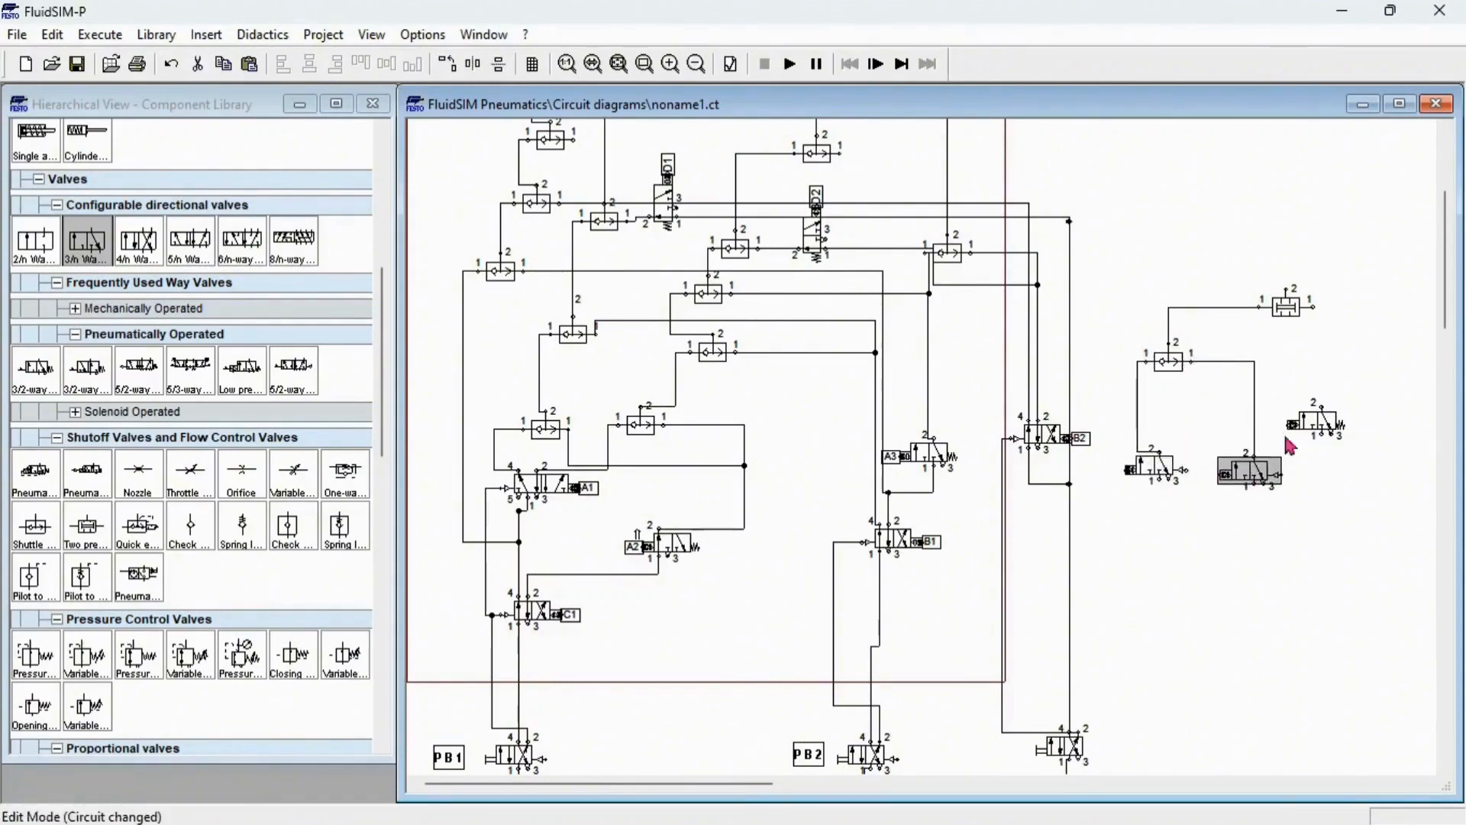
{"action": "left_click_drag", "start_coordinate": [1318, 420], "coordinate": [1352, 466]}
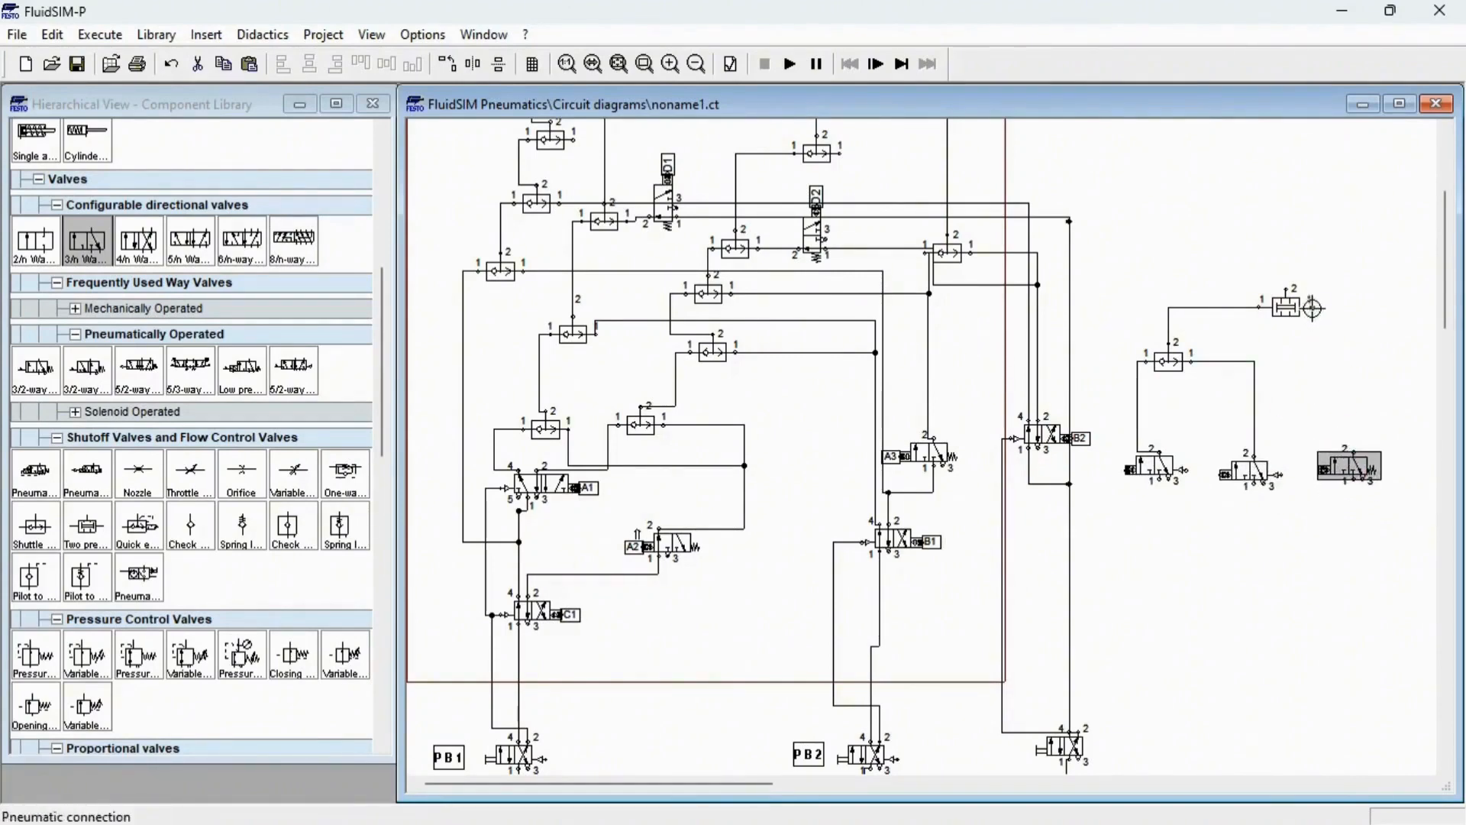
Step: Connect the right way valve to the two pressure valve, and feed the left and middle valves' pilots from their right neighbours' output lines
{"action": "left_click_drag", "start_coordinate": [1313, 309], "coordinate": [1353, 459]}
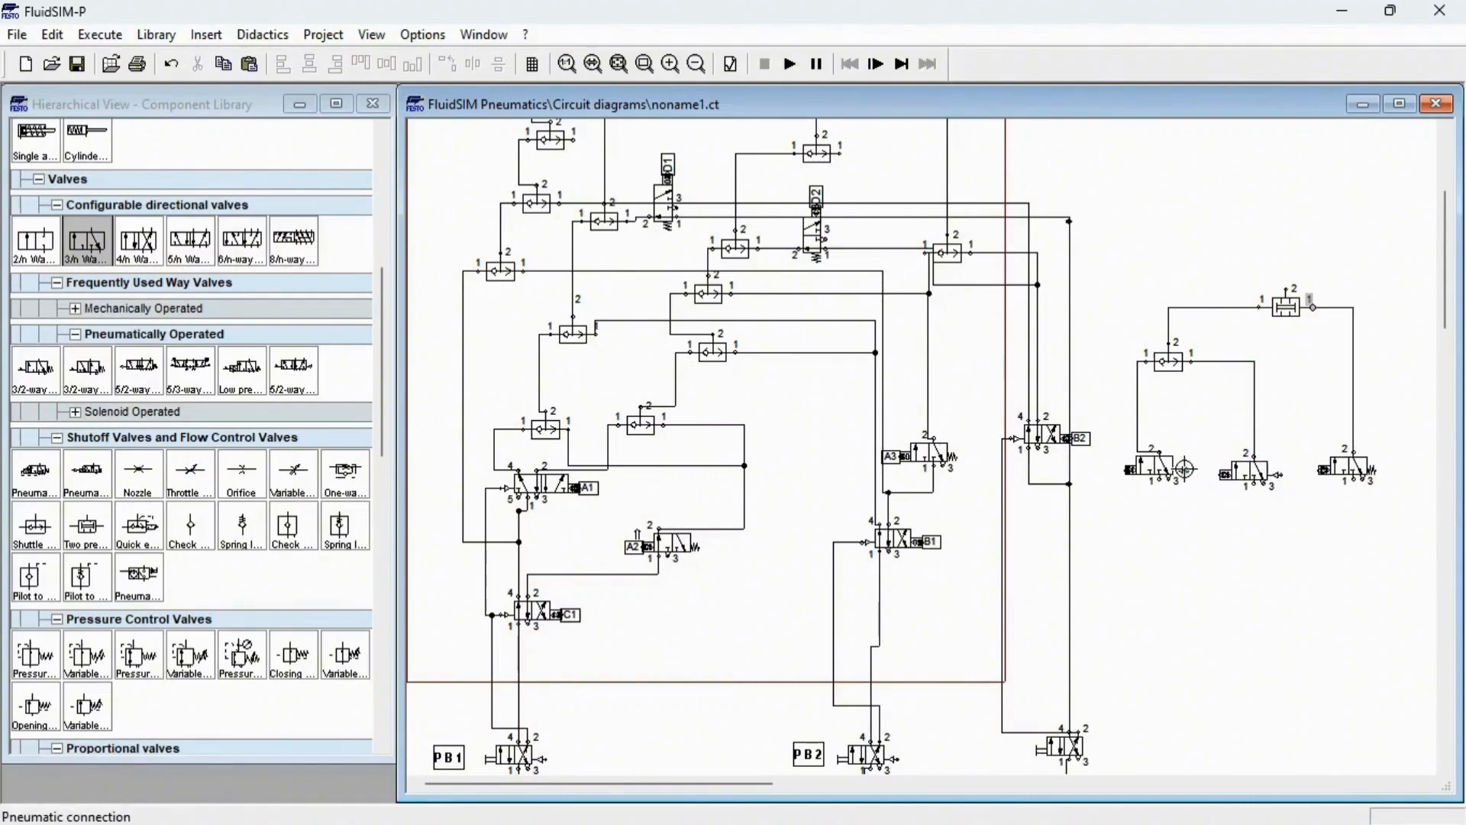
{"action": "left_click_drag", "start_coordinate": [1185, 470], "coordinate": [1254, 411]}
{"action": "left_click_drag", "start_coordinate": [1281, 475], "coordinate": [1353, 411]}
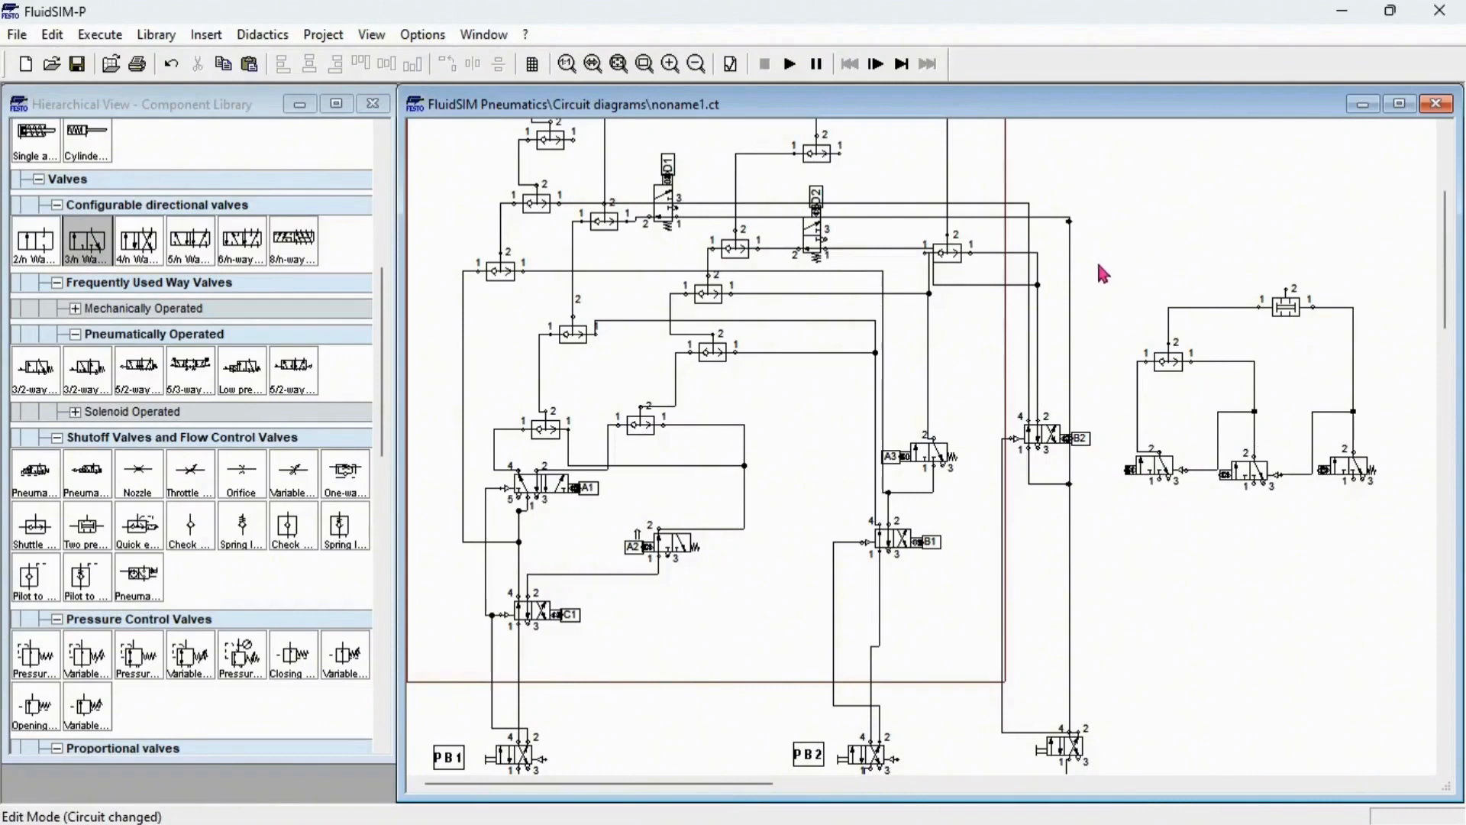
Step: Move the whole new valve group up so the three way valves sit above the level of the B2 valve
{"action": "left_click_drag", "start_coordinate": [1102, 273], "coordinate": [1416, 563]}
{"action": "left_click_drag", "start_coordinate": [1267, 472], "coordinate": [1264, 422]}
{"action": "left_click", "coordinate": [1250, 523]}
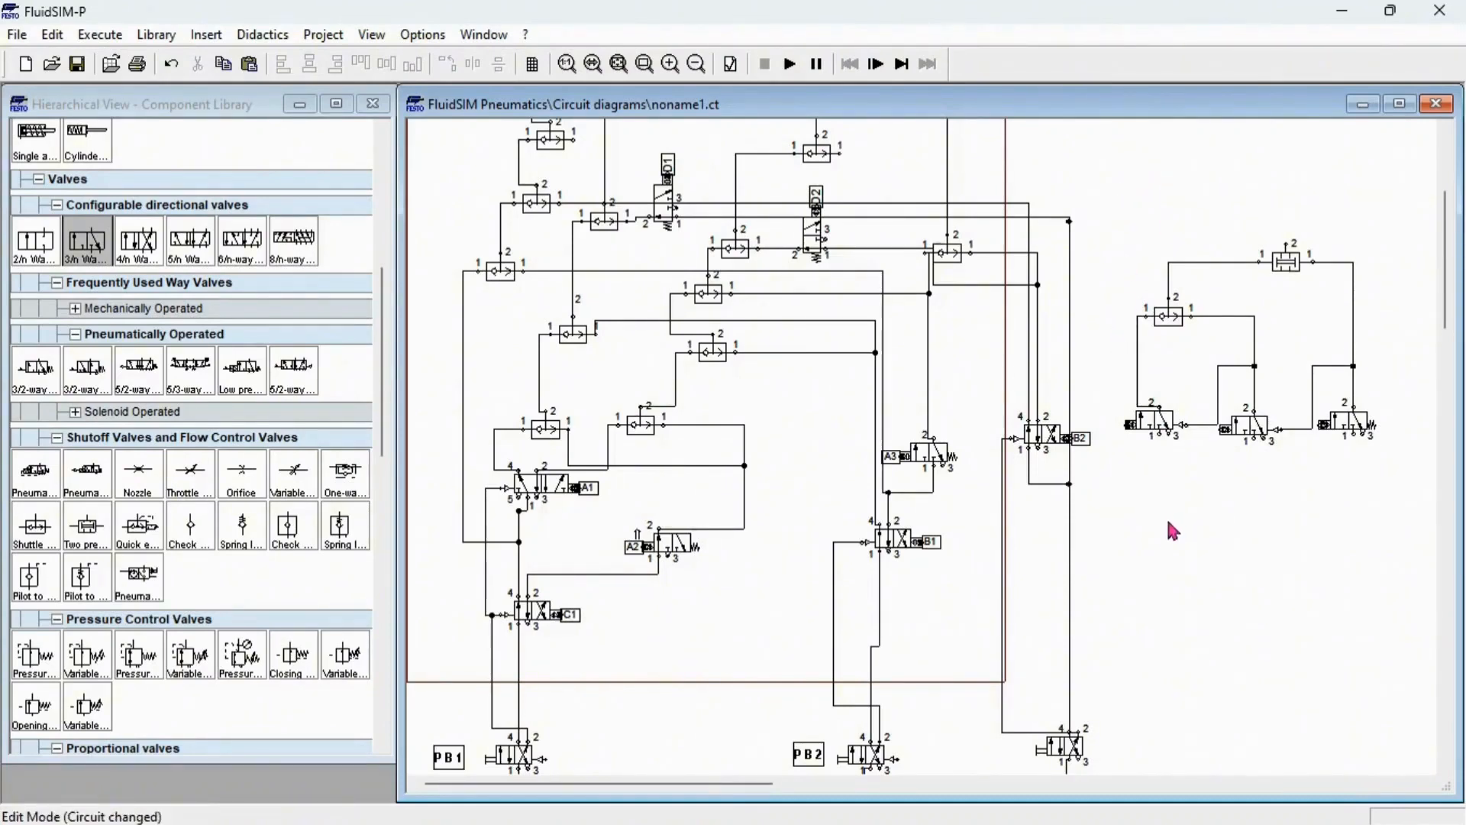
{"action": "left_click_drag", "start_coordinate": [1088, 214], "coordinate": [1426, 524]}
{"action": "left_click_drag", "start_coordinate": [1263, 420], "coordinate": [1260, 330]}
{"action": "left_click", "coordinate": [1228, 458]}
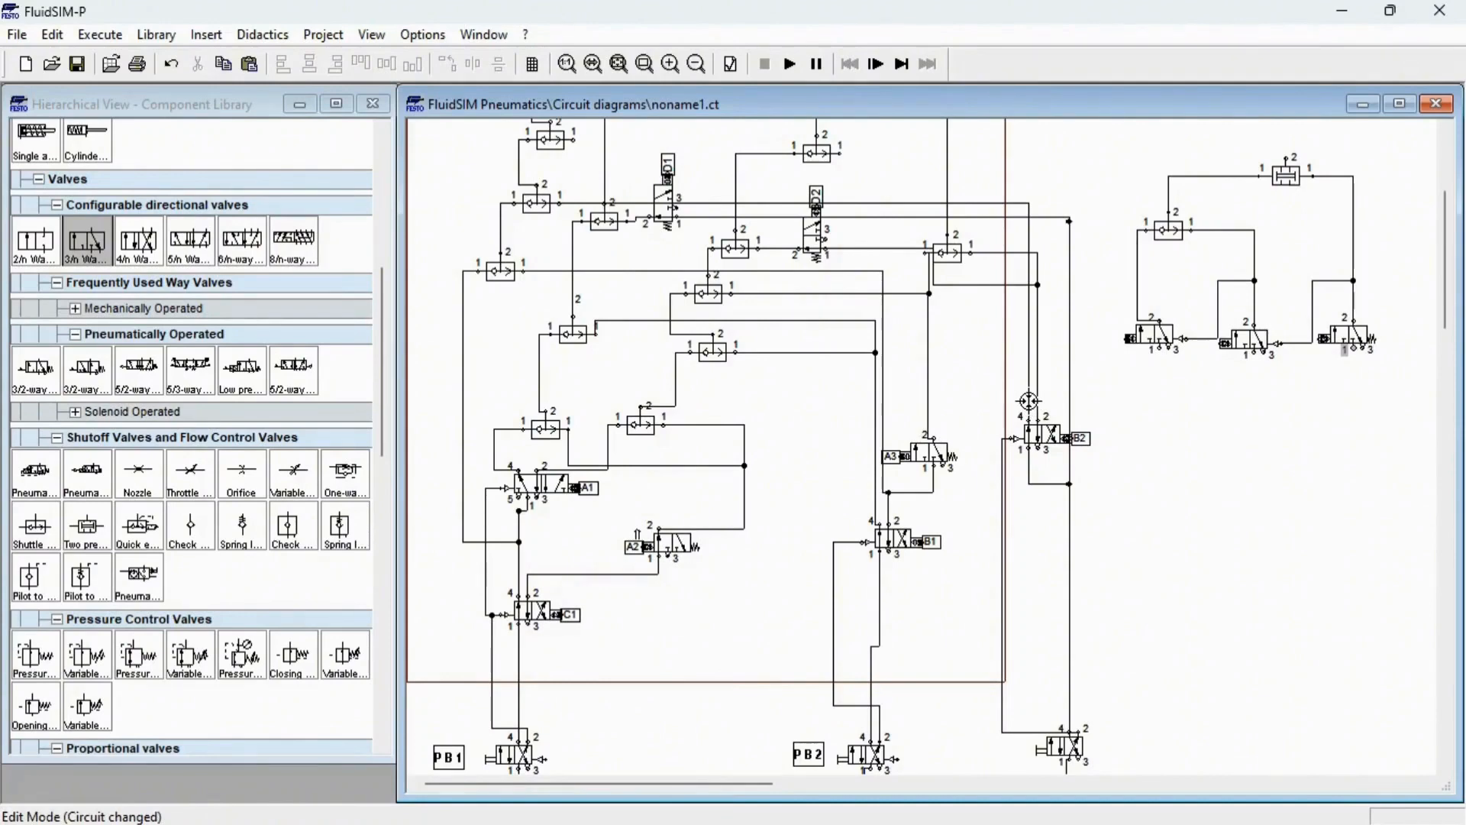
{"action": "left_click_drag", "start_coordinate": [1029, 401], "coordinate": [1353, 352]}
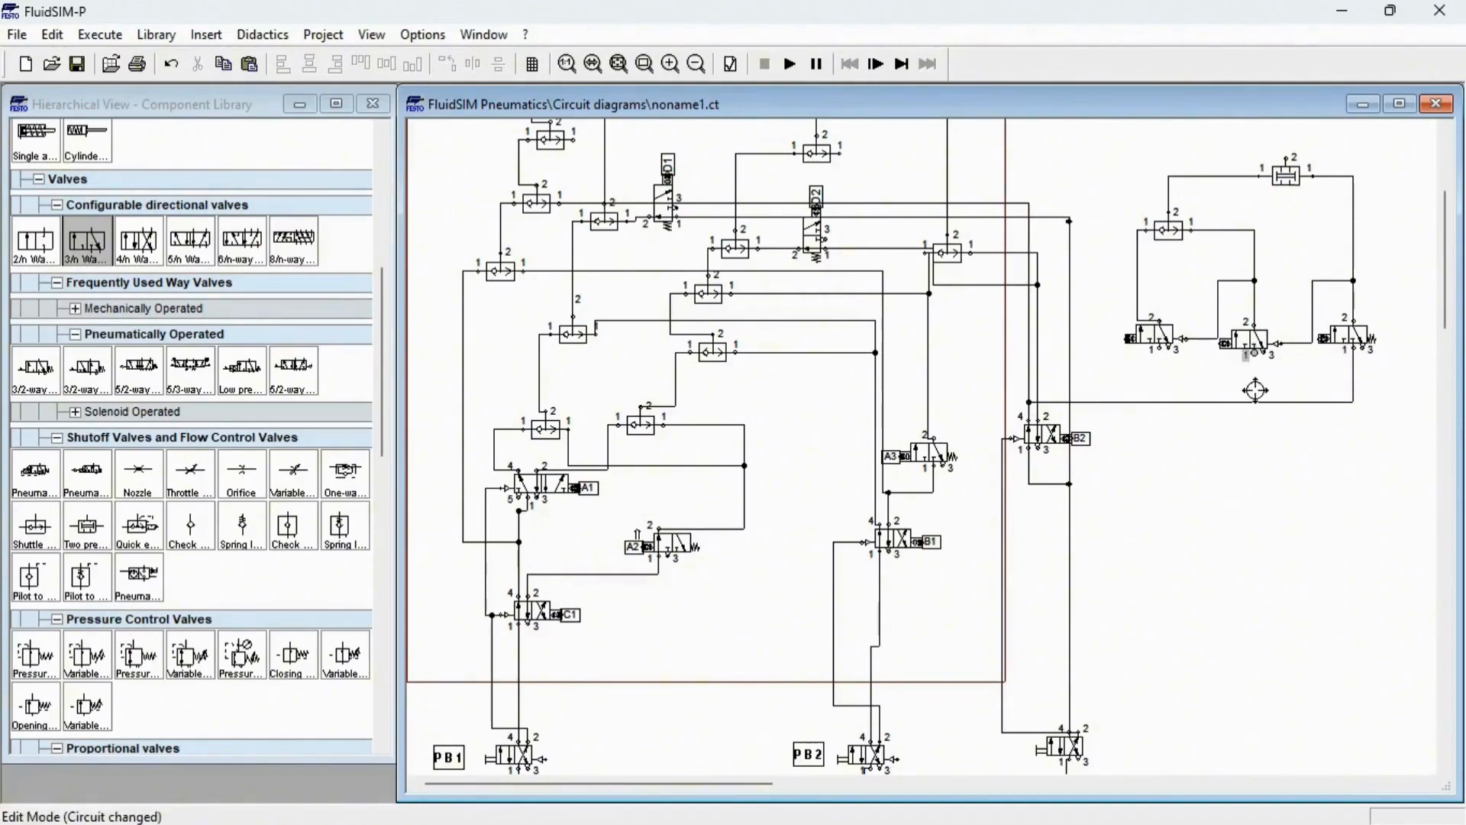
{"action": "left_click_drag", "start_coordinate": [1254, 352], "coordinate": [1254, 401]}
{"action": "scroll", "coordinate": [1119, 506], "scroll_direction": "down", "scroll_amount": 2}
{"action": "scroll", "coordinate": [1124, 493], "scroll_direction": "up", "scroll_amount": 2}
{"action": "scroll", "coordinate": [1160, 428], "scroll_direction": "down", "scroll_amount": 2}
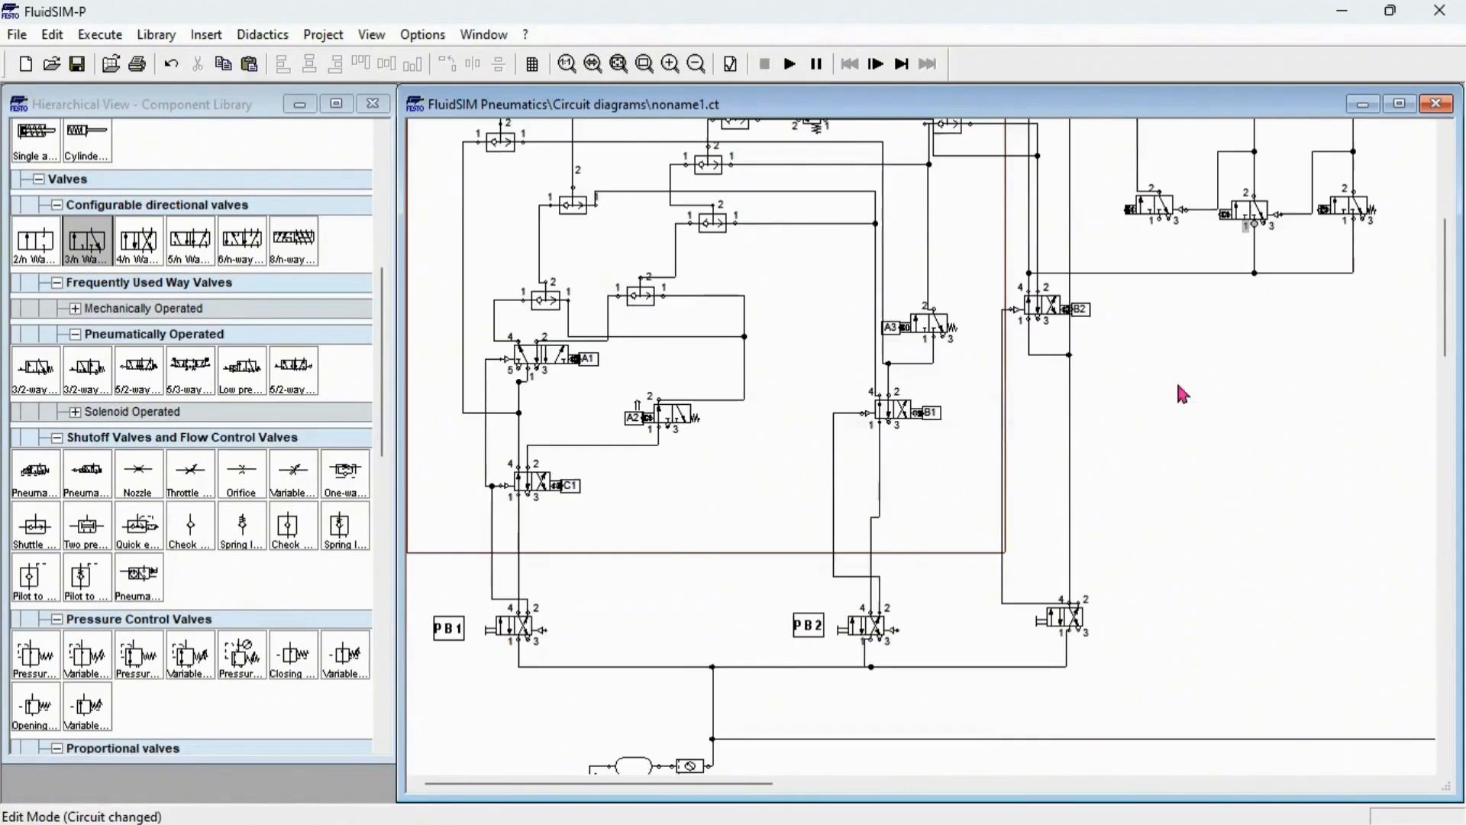
{"action": "scroll", "coordinate": [1169, 471], "scroll_direction": "up", "scroll_amount": 2}
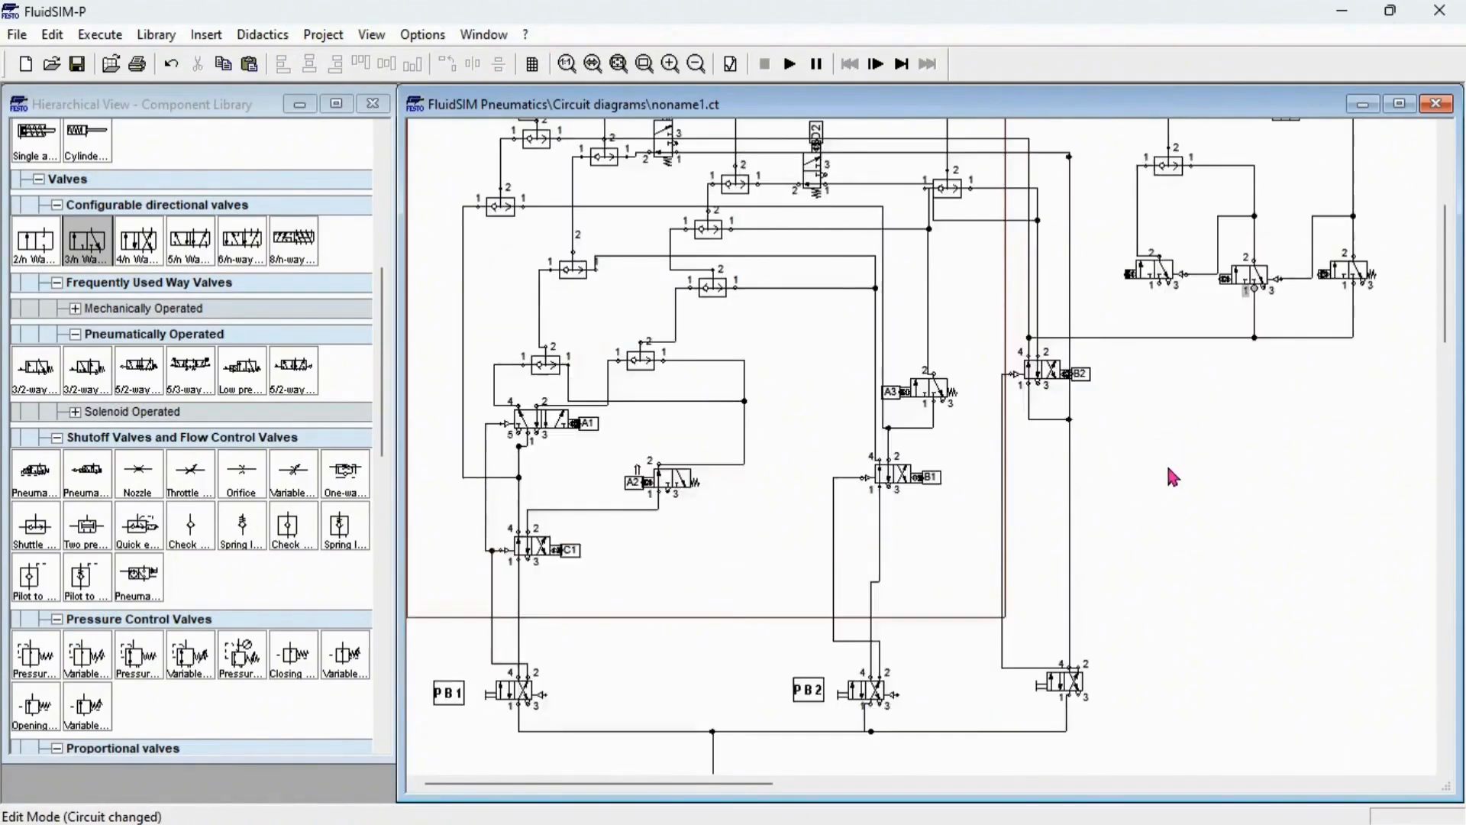
{"action": "left_click_drag", "start_coordinate": [1144, 375], "coordinate": [1426, 445]}
{"action": "key", "text": "Delete"}
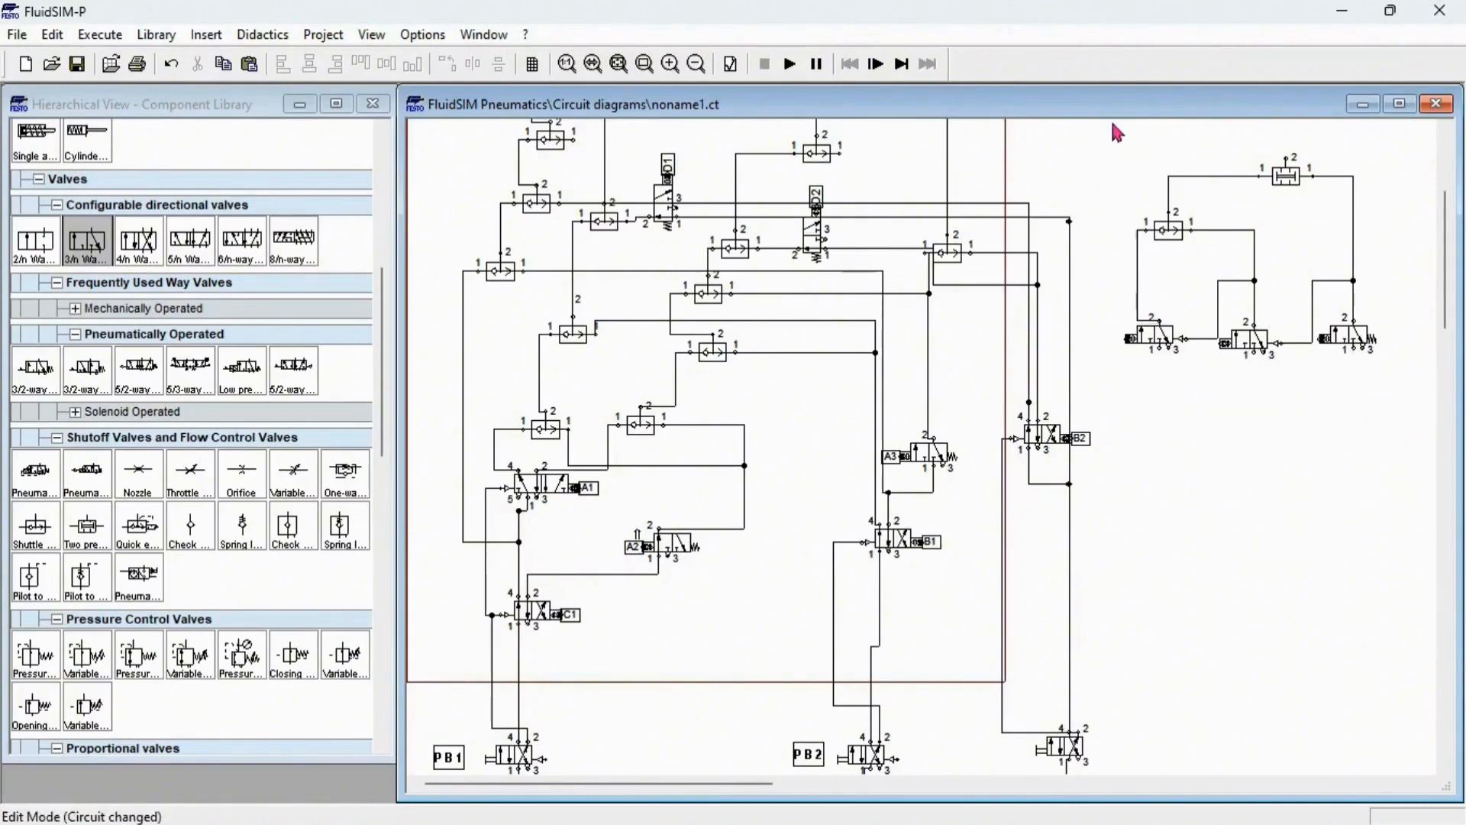
Step: Move the whole new valve group down so its three way valves sit just below the level of the B2 valve
{"action": "scroll", "coordinate": [1392, 371], "scroll_direction": "up", "scroll_amount": 1}
{"action": "left_click_drag", "start_coordinate": [1107, 240], "coordinate": [1413, 473]}
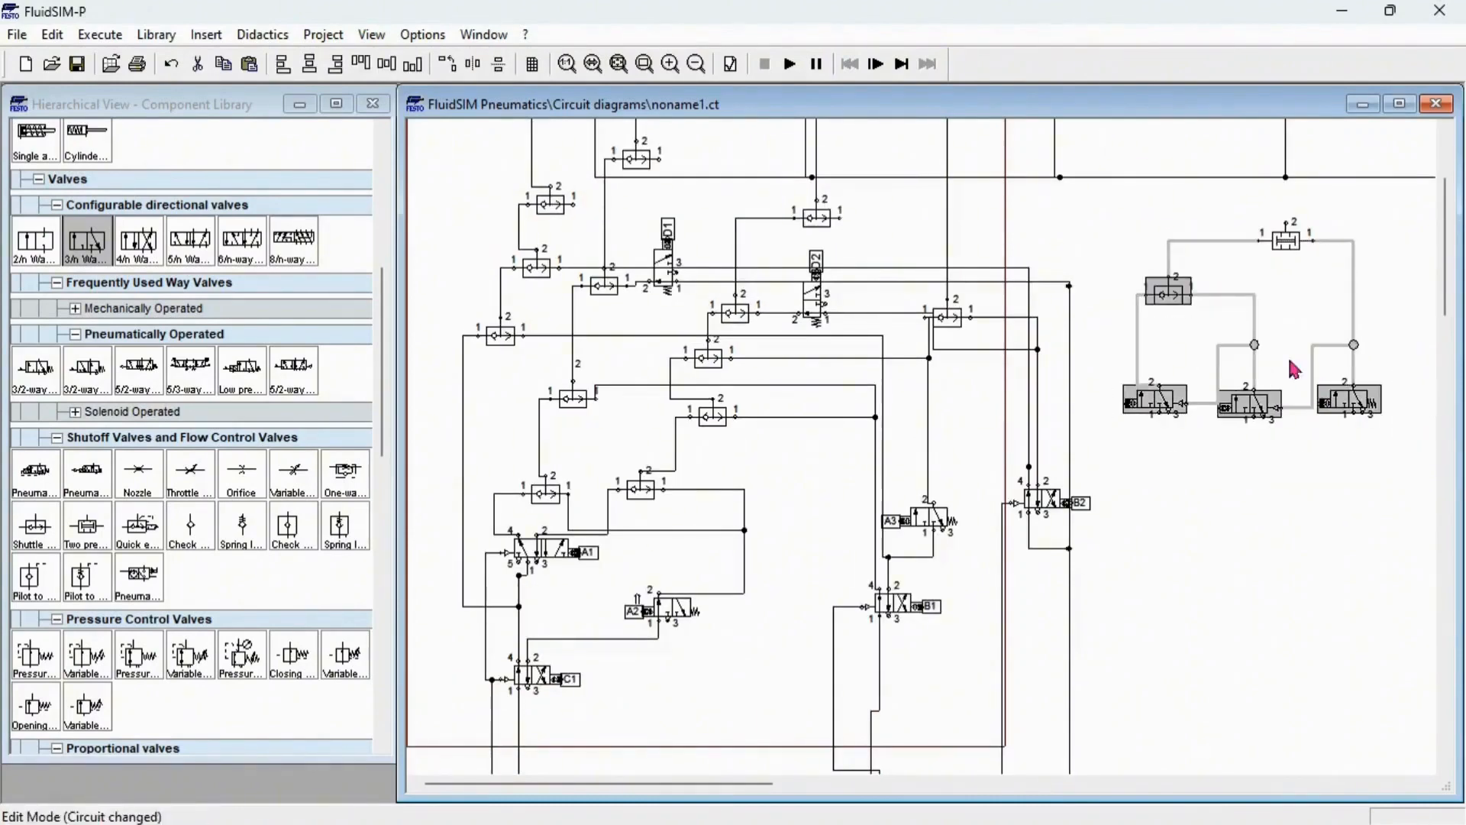
{"action": "left_click_drag", "start_coordinate": [1087, 214], "coordinate": [1302, 496]}
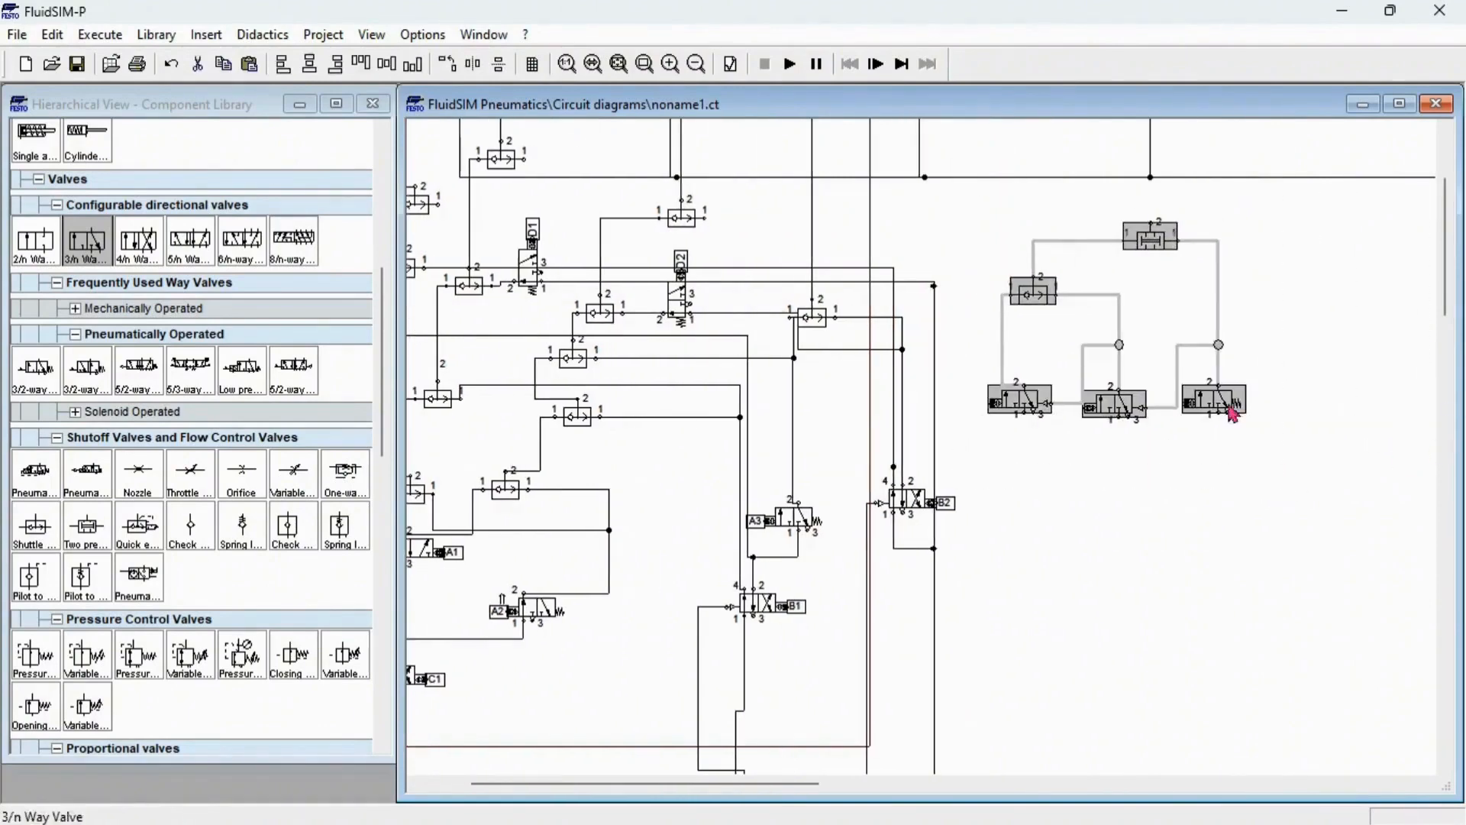
{"action": "left_click_drag", "start_coordinate": [1222, 403], "coordinate": [1196, 590]}
{"action": "left_click", "coordinate": [1099, 680]}
{"action": "scroll", "coordinate": [1085, 636], "scroll_direction": "down", "scroll_amount": 3}
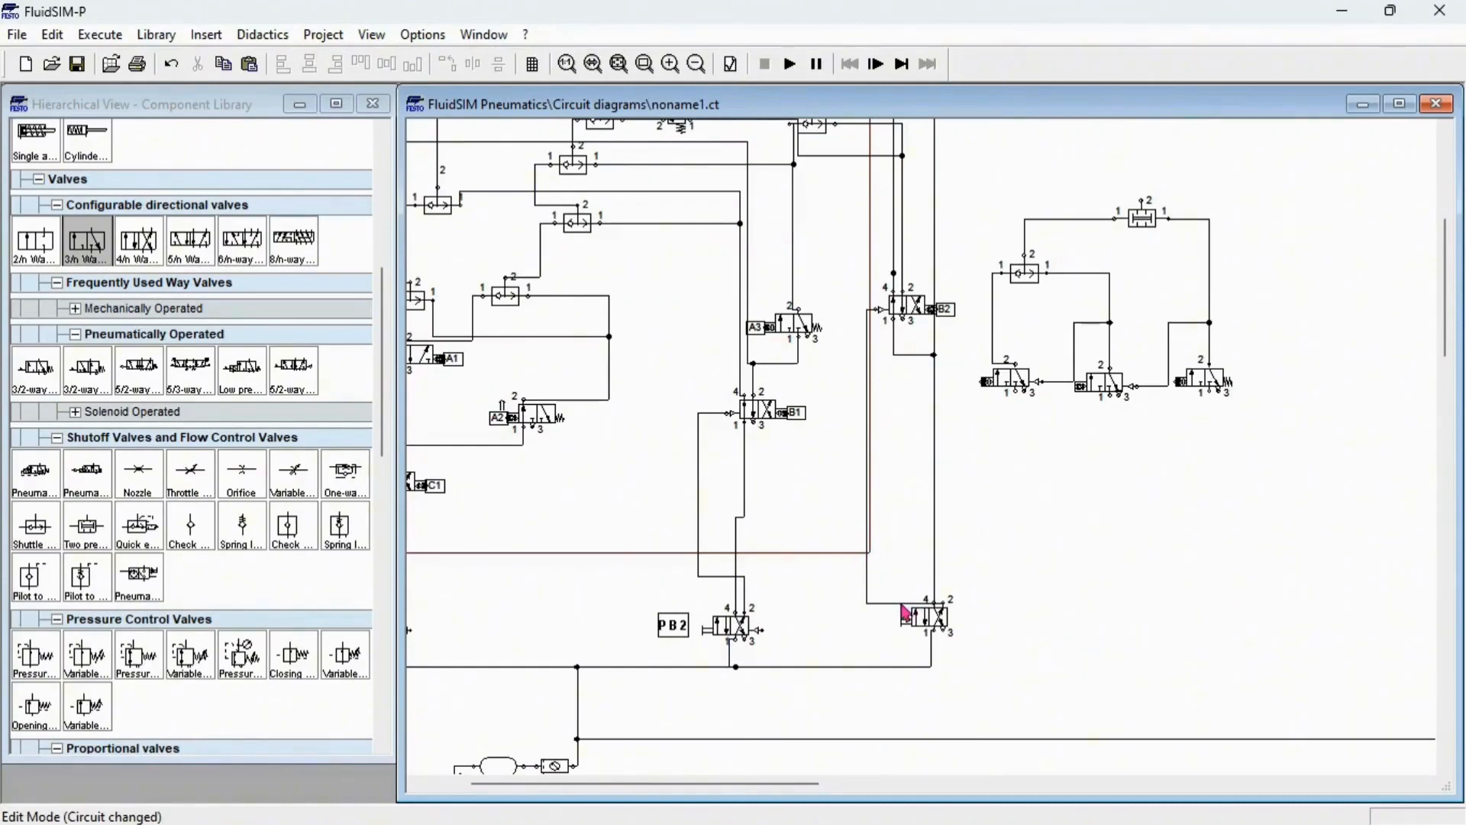
Step: Raise the line bend above the third pushbutton valve, and feed port 1 of all three new way valves from that pushbutton's port 2 line
{"action": "left_click_drag", "start_coordinate": [905, 605], "coordinate": [895, 569]}
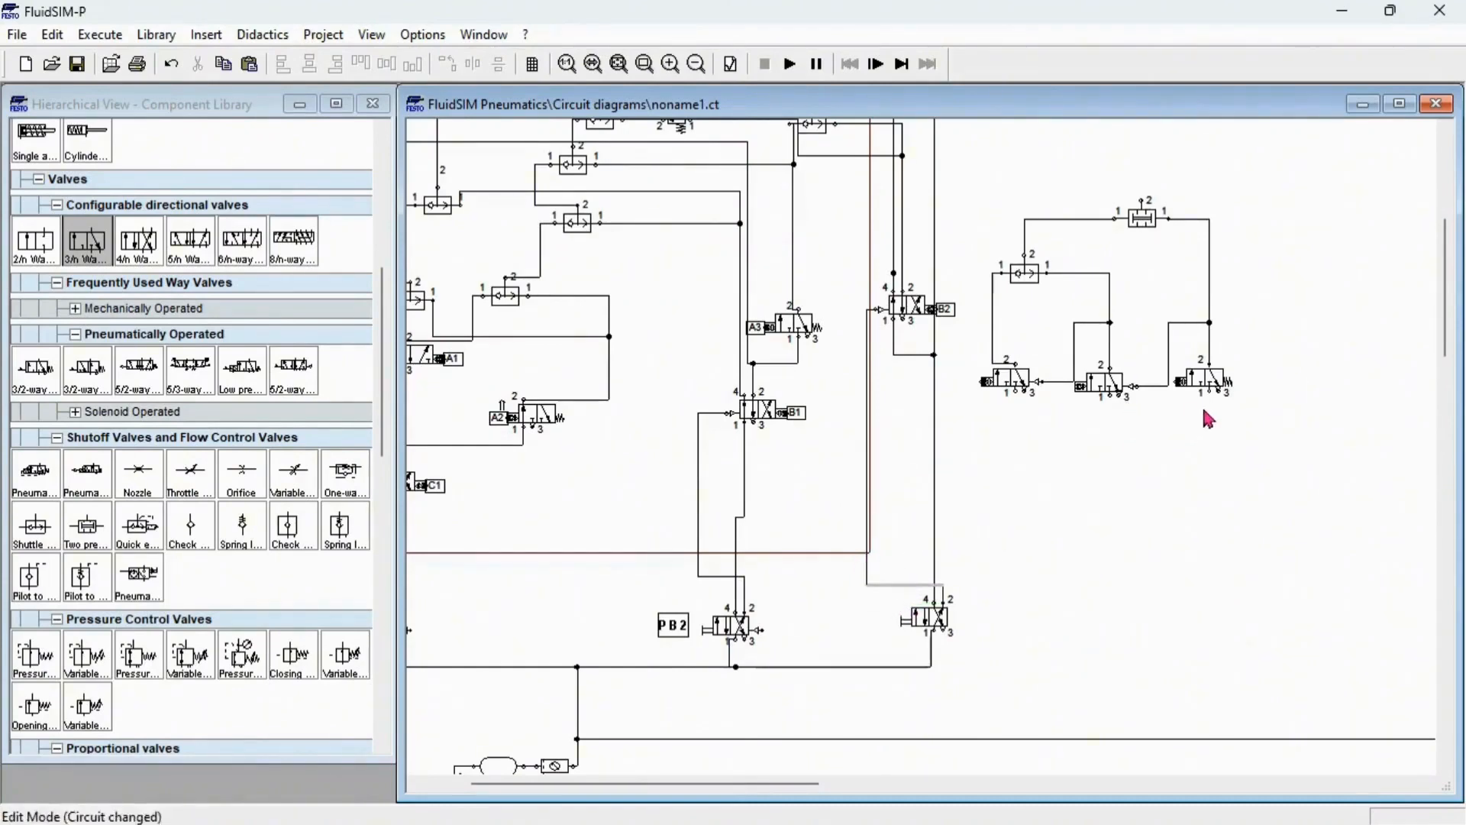
{"action": "left_click_drag", "start_coordinate": [1209, 391], "coordinate": [932, 530]}
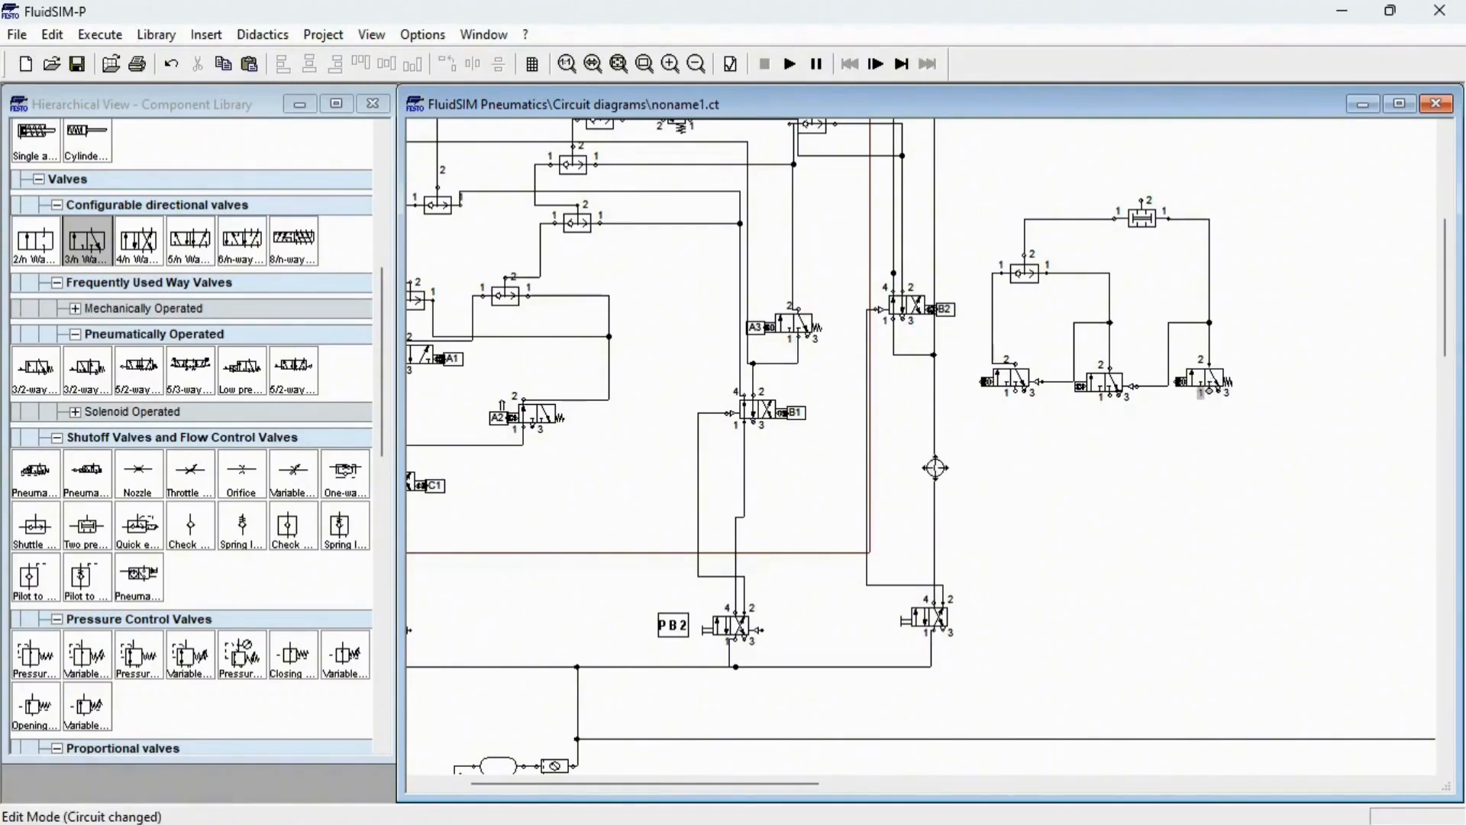
{"action": "left_click_drag", "start_coordinate": [934, 467], "coordinate": [934, 467]}
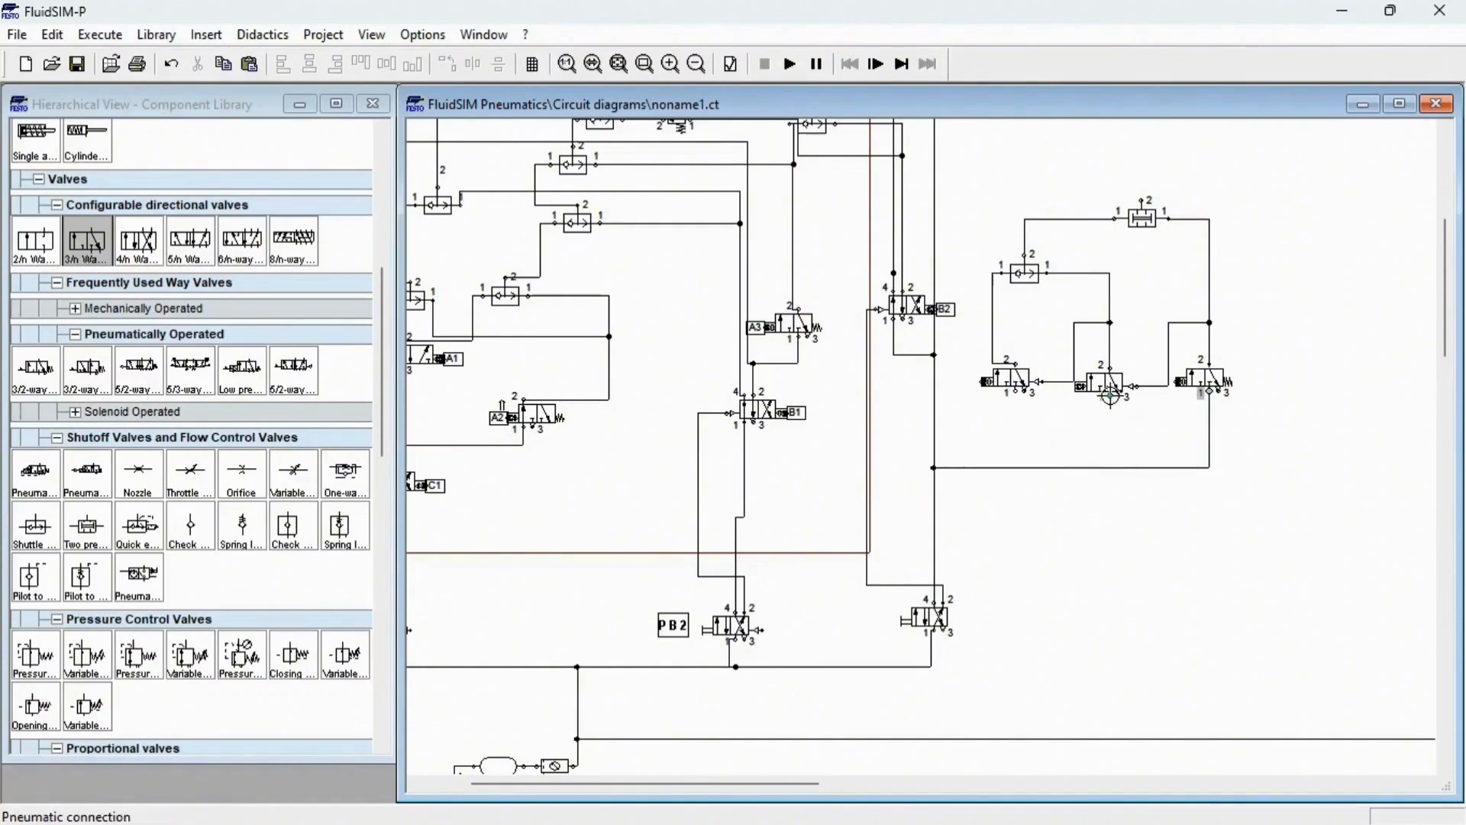
{"action": "left_click_drag", "start_coordinate": [1103, 468], "coordinate": [1102, 468]}
{"action": "scroll", "coordinate": [995, 321], "scroll_direction": "up", "scroll_amount": 2}
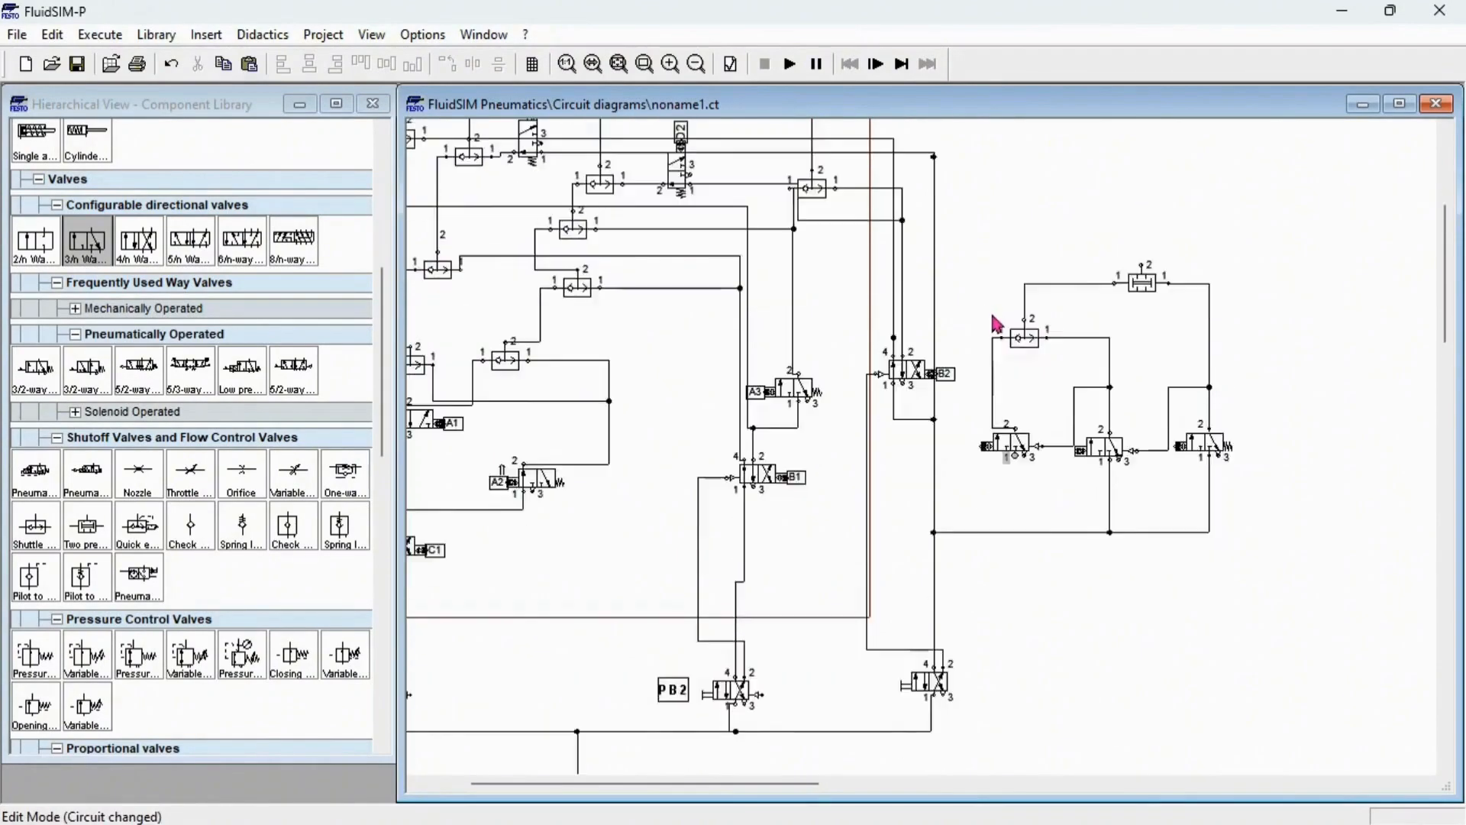
{"action": "scroll", "coordinate": [995, 321], "scroll_direction": "up", "scroll_amount": 2}
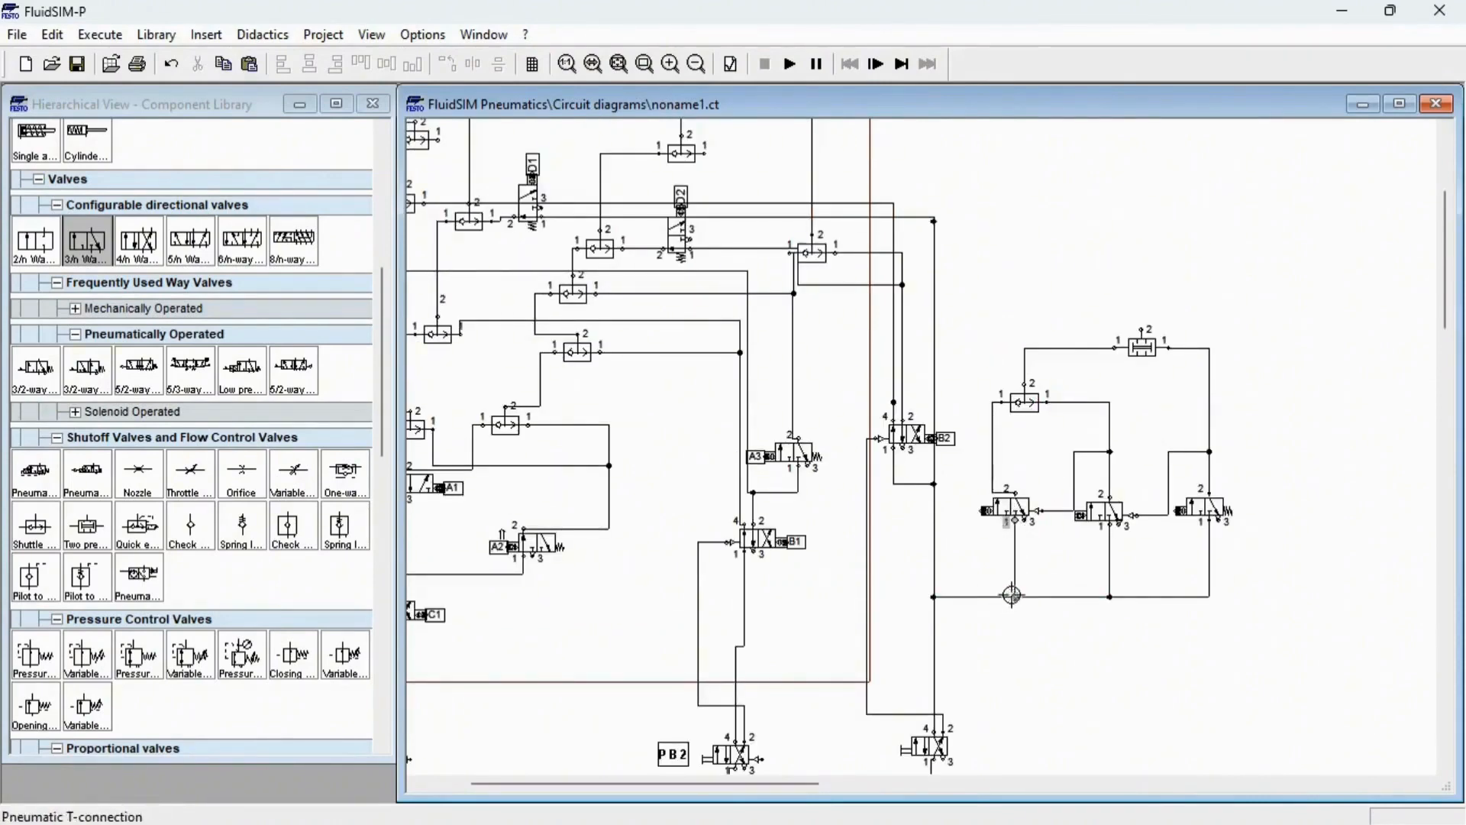
{"action": "scroll", "coordinate": [1012, 299], "scroll_direction": "up", "scroll_amount": 2}
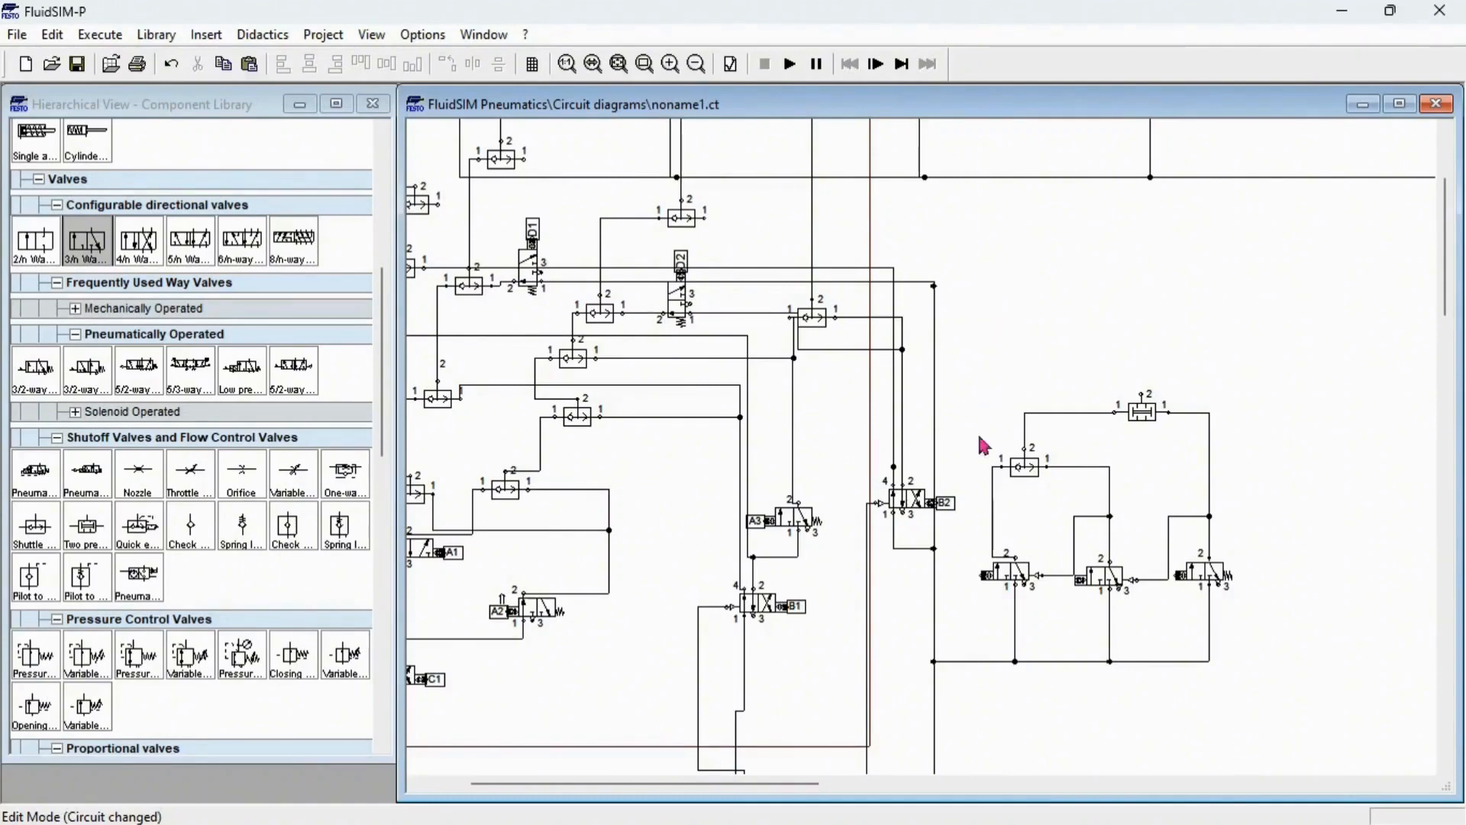
Step: Label the mechanical switches of the three new way valves B3, B4 and D3 from left to right
{"action": "double_click", "coordinate": [983, 572]}
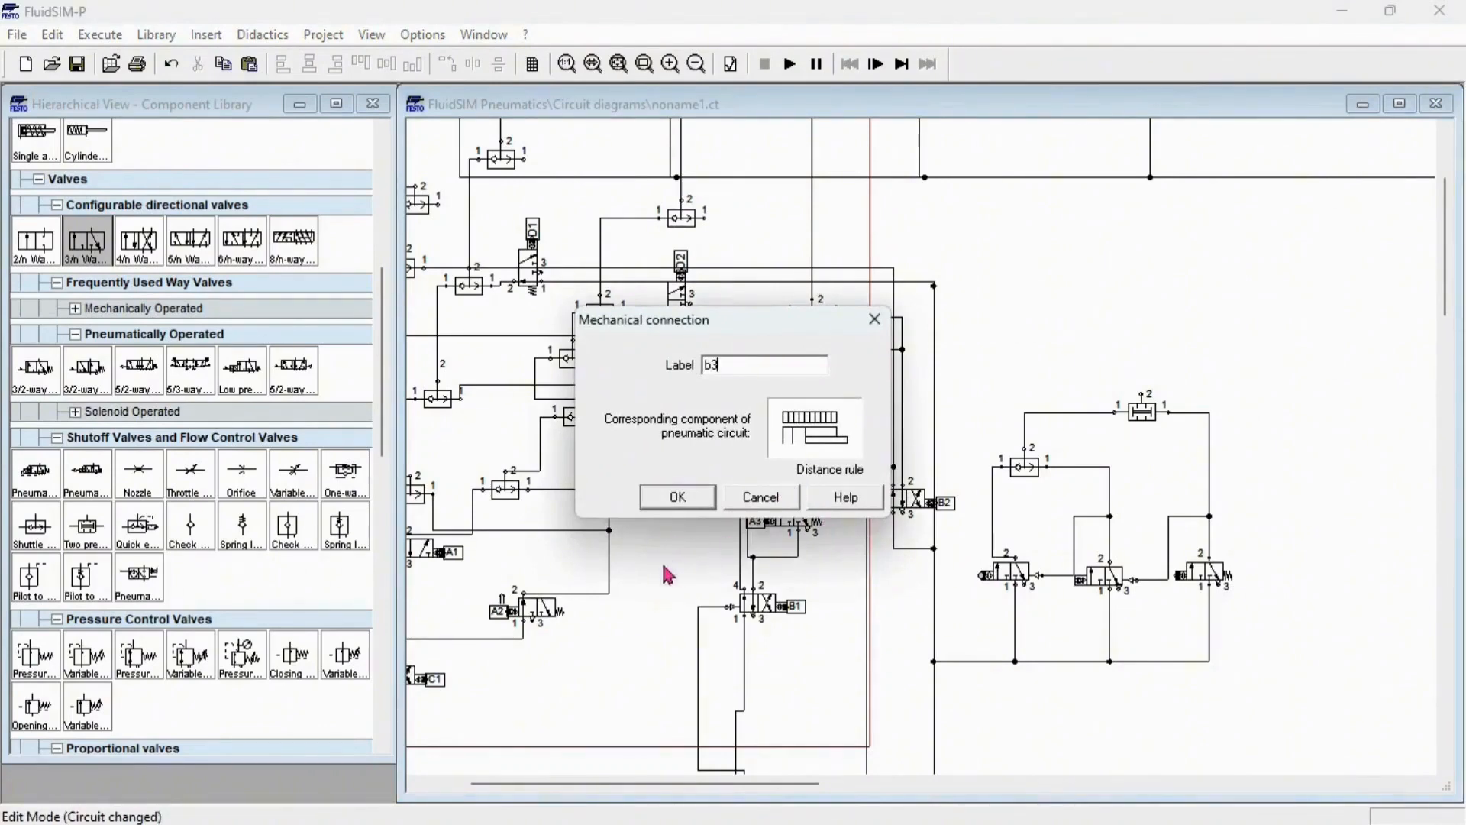
{"action": "left_click", "coordinate": [678, 496]}
{"action": "double_click", "coordinate": [1078, 582]}
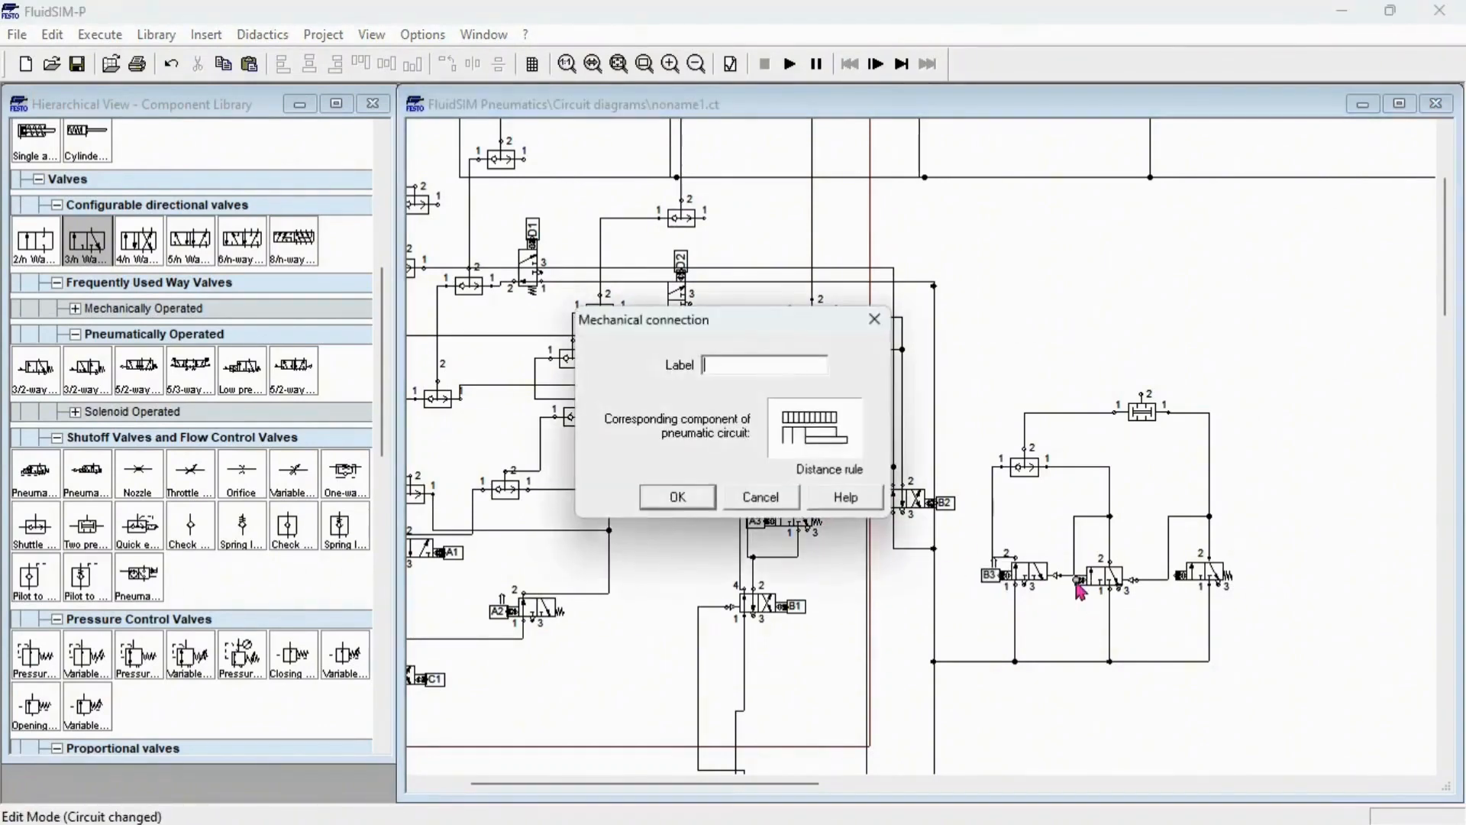
{"action": "left_click", "coordinate": [677, 496]}
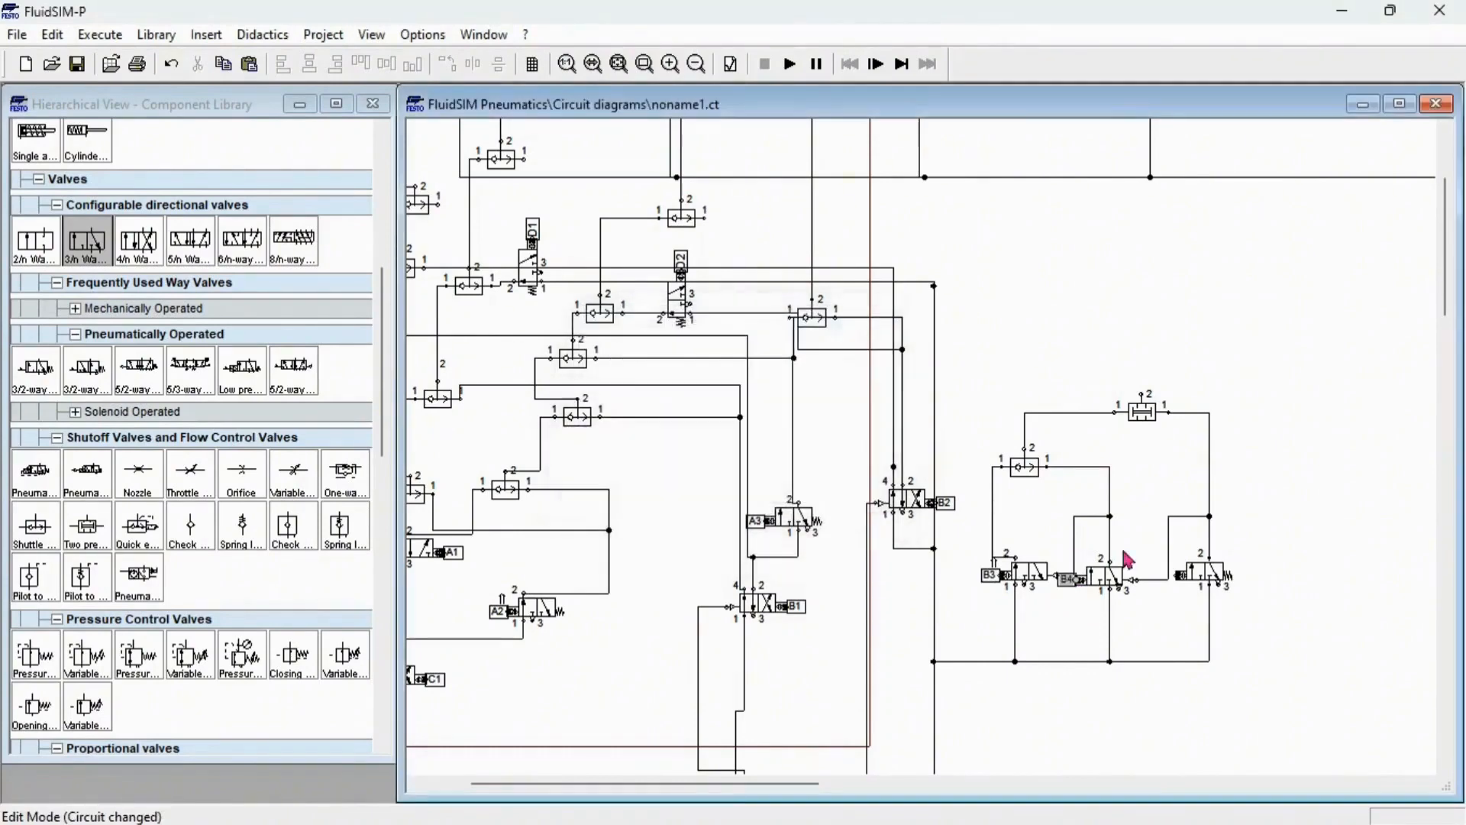
{"action": "double_click", "coordinate": [1177, 574]}
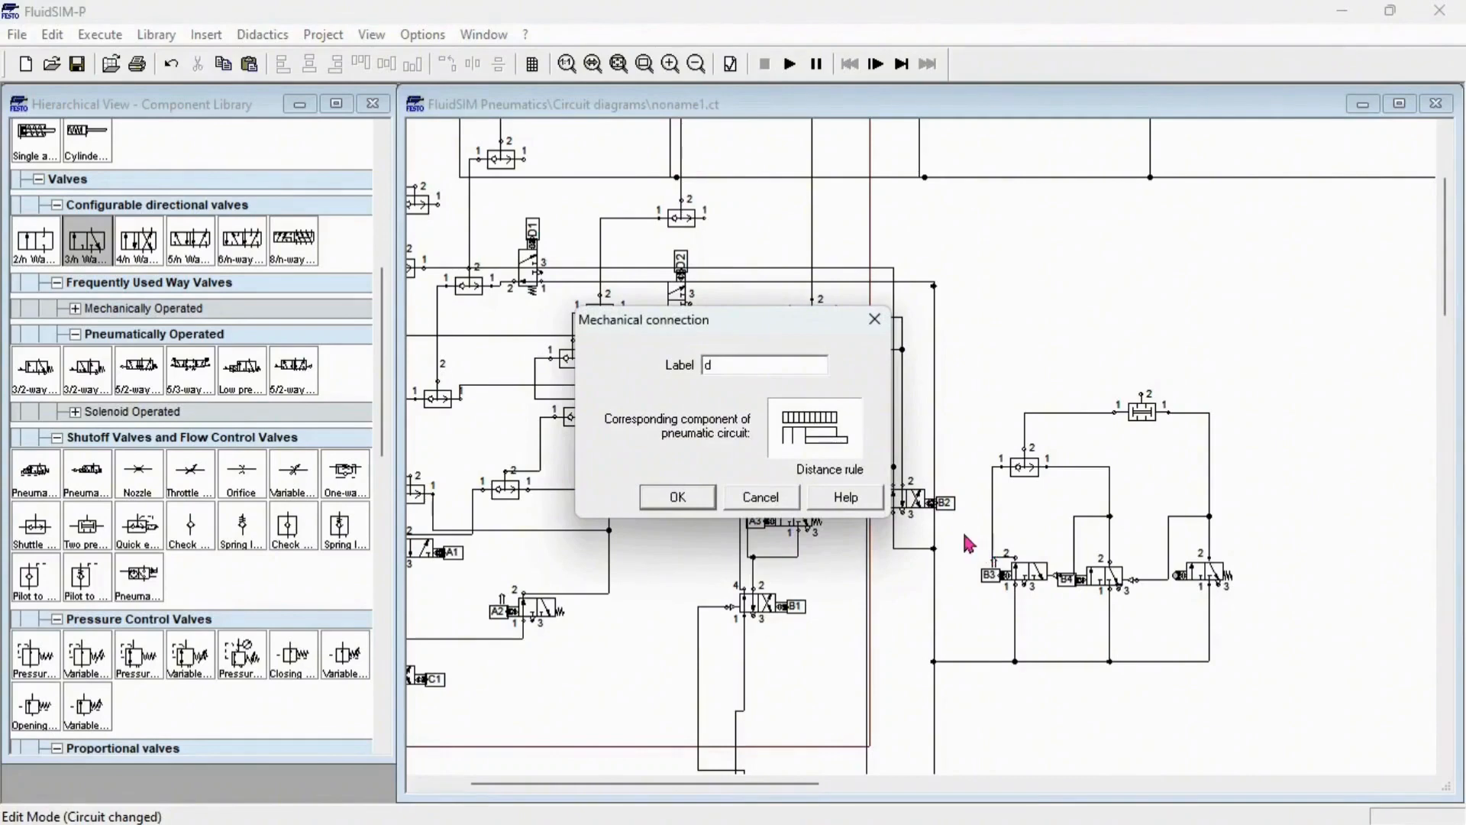
{"action": "left_click", "coordinate": [677, 496]}
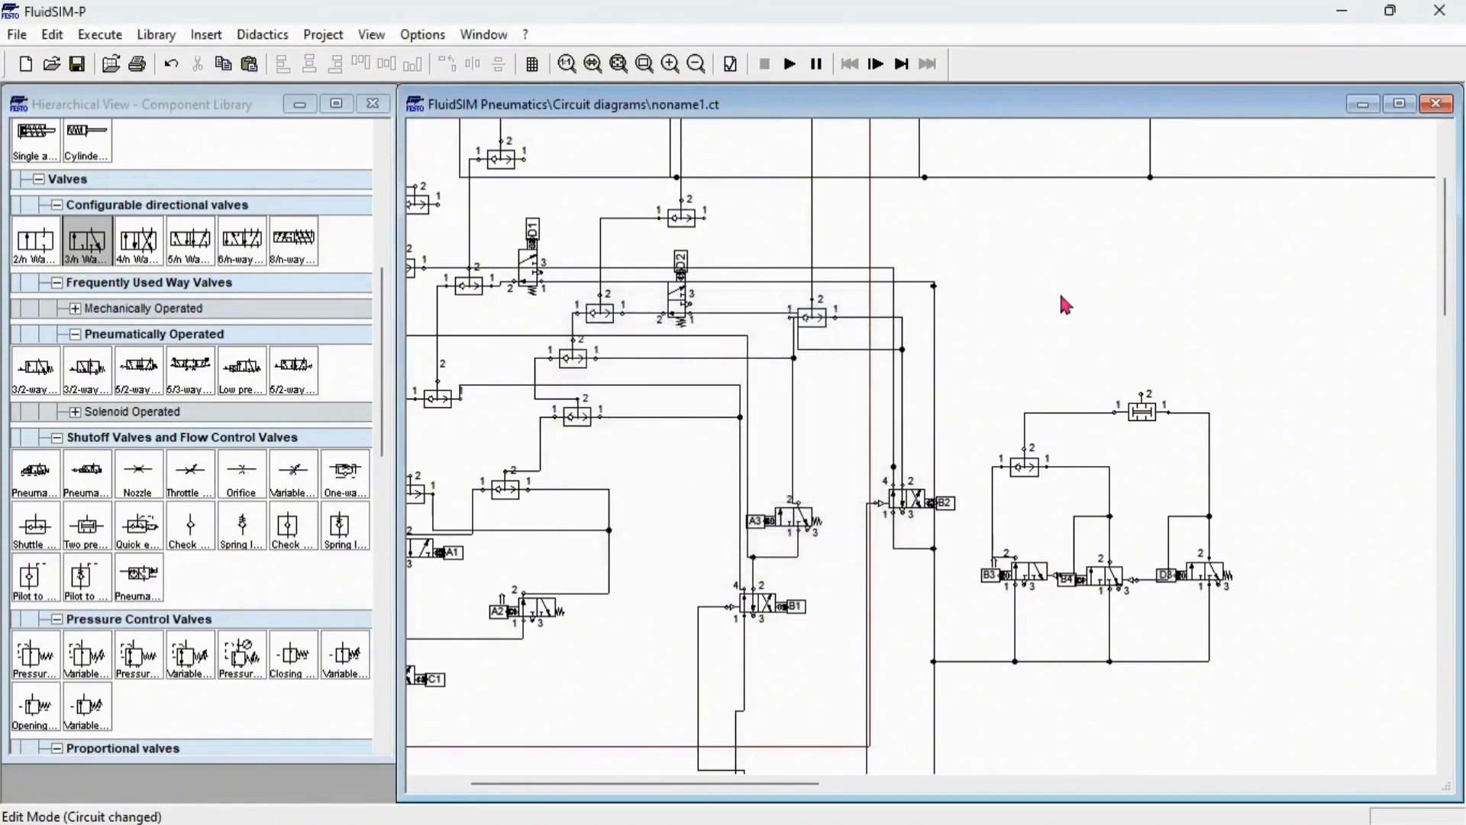
Step: Connect the two pressure valve's output to the free inputs of the upper shuttle valves in the pilot lines of cylinders C, B and A
{"action": "scroll", "coordinate": [1065, 305], "scroll_direction": "up", "scroll_amount": 3}
{"action": "scroll", "coordinate": [1037, 562], "scroll_direction": "down", "scroll_amount": 1}
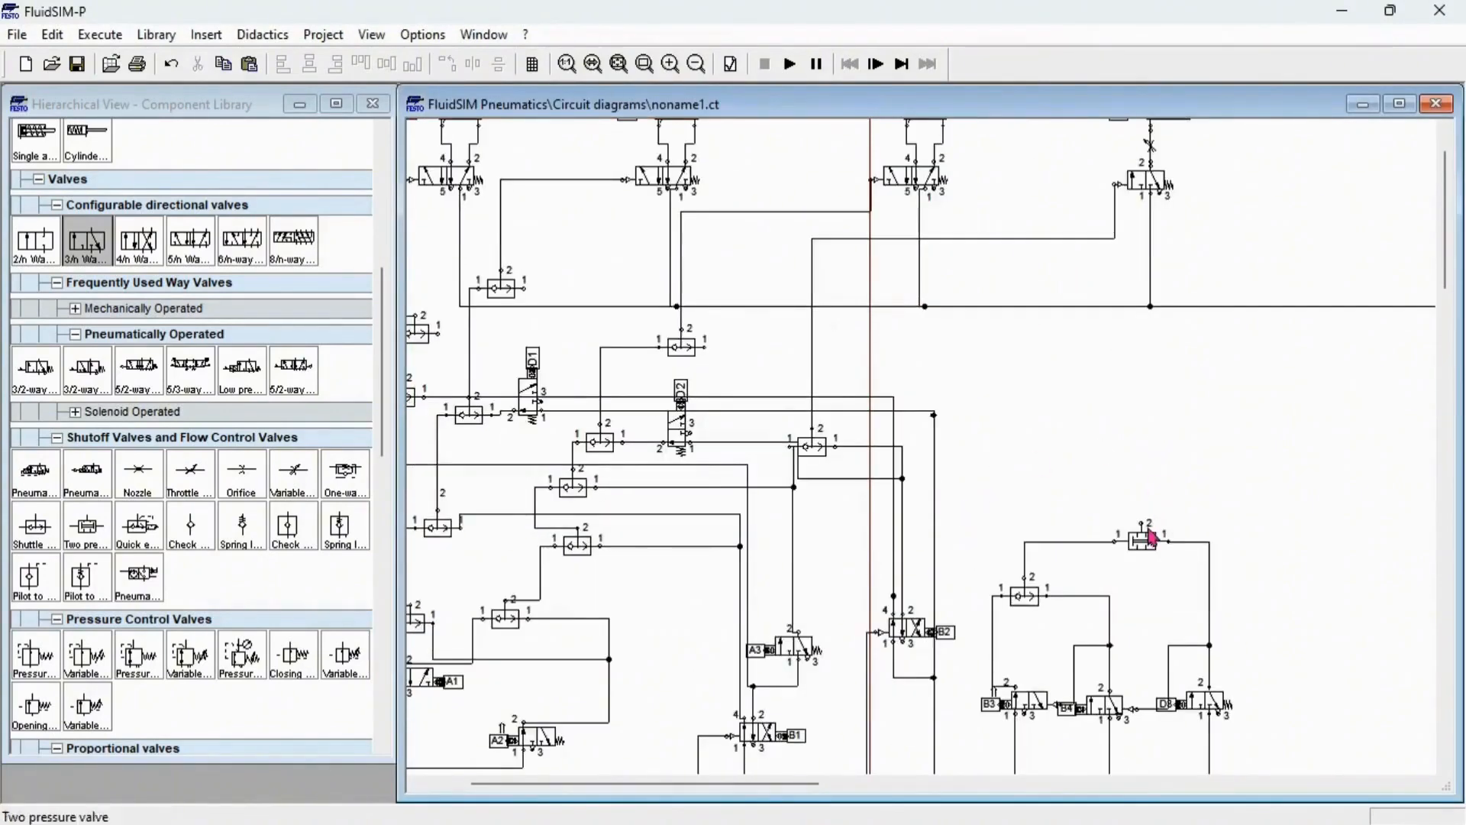
{"action": "scroll", "coordinate": [733, 382], "scroll_direction": "up", "scroll_amount": 1}
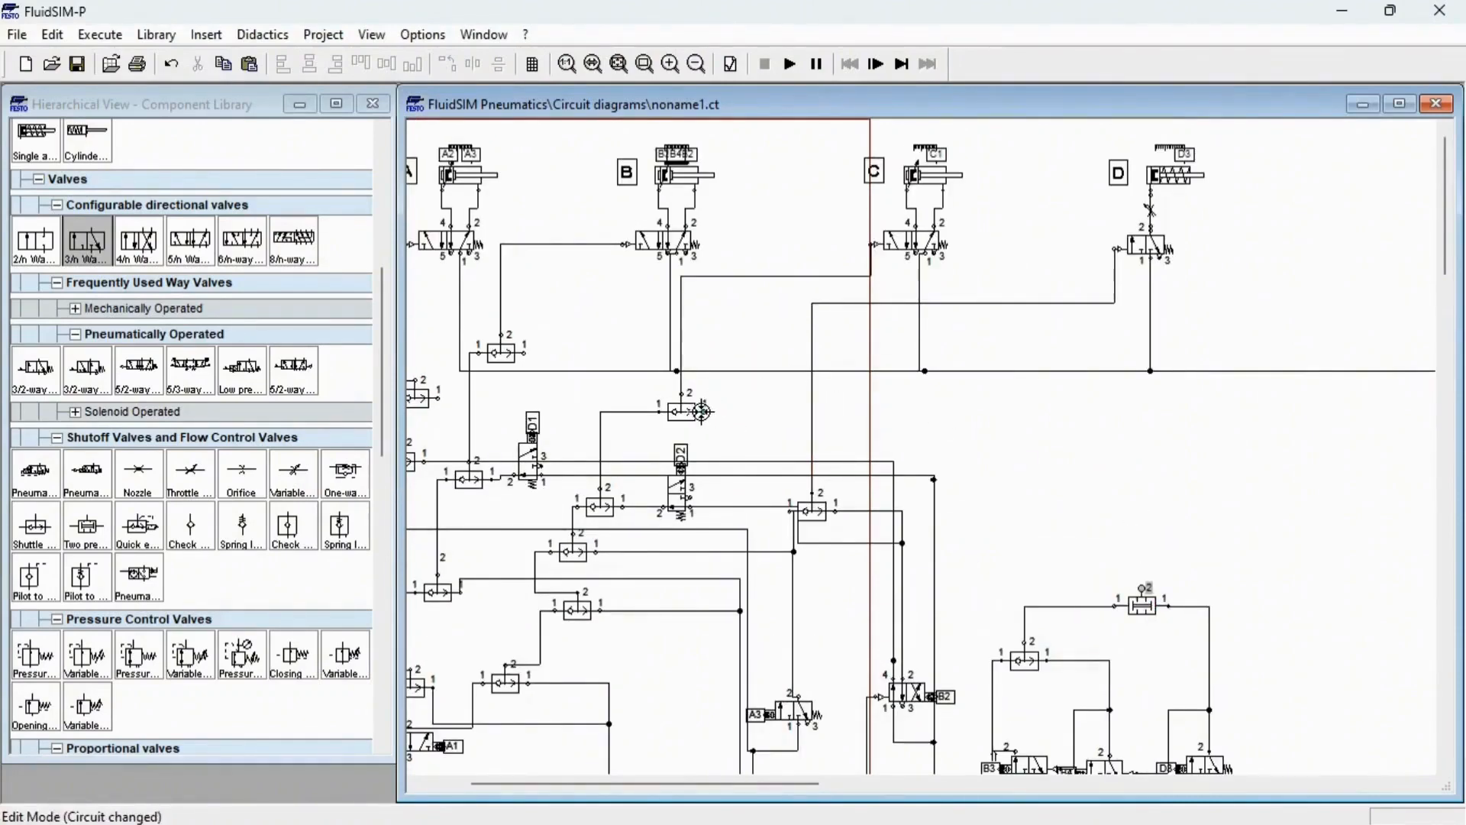
{"action": "left_click_drag", "start_coordinate": [701, 410], "coordinate": [1142, 589]}
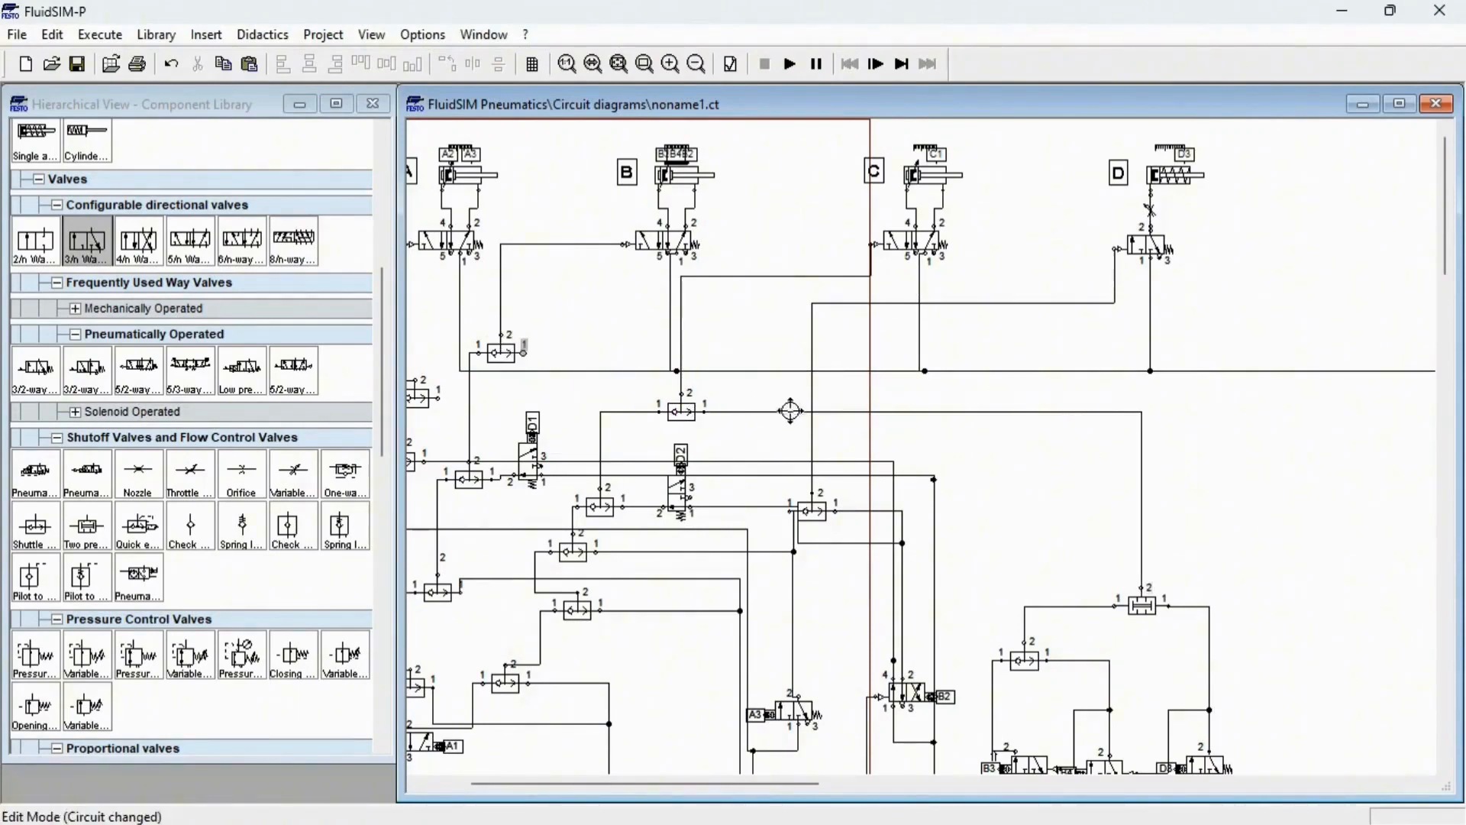
{"action": "left_click_drag", "start_coordinate": [790, 410], "coordinate": [523, 352]}
{"action": "scroll", "coordinate": [489, 359], "scroll_direction": "down", "scroll_amount": 1}
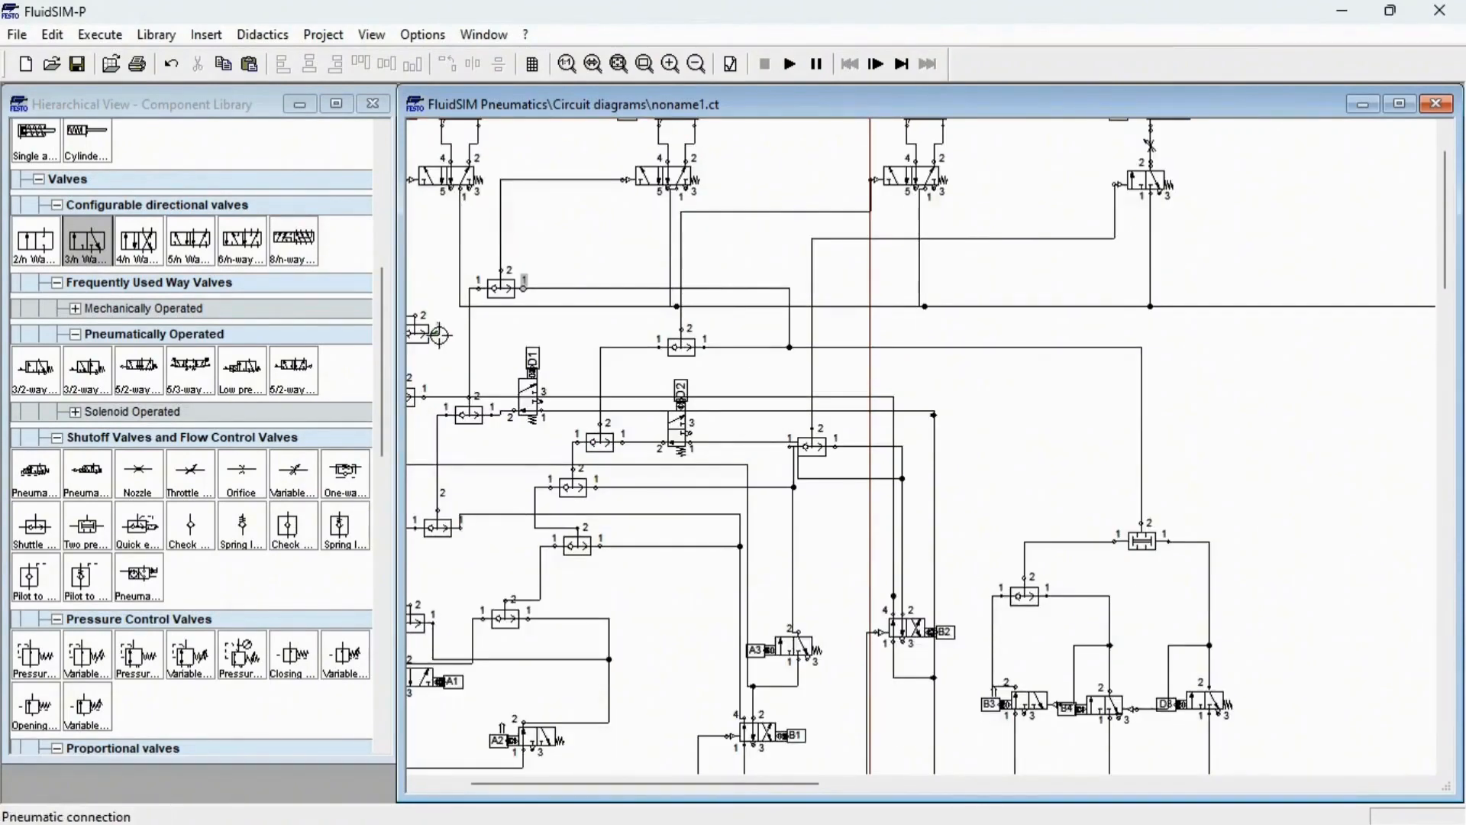
{"action": "left_click_drag", "start_coordinate": [753, 347], "coordinate": [753, 349]}
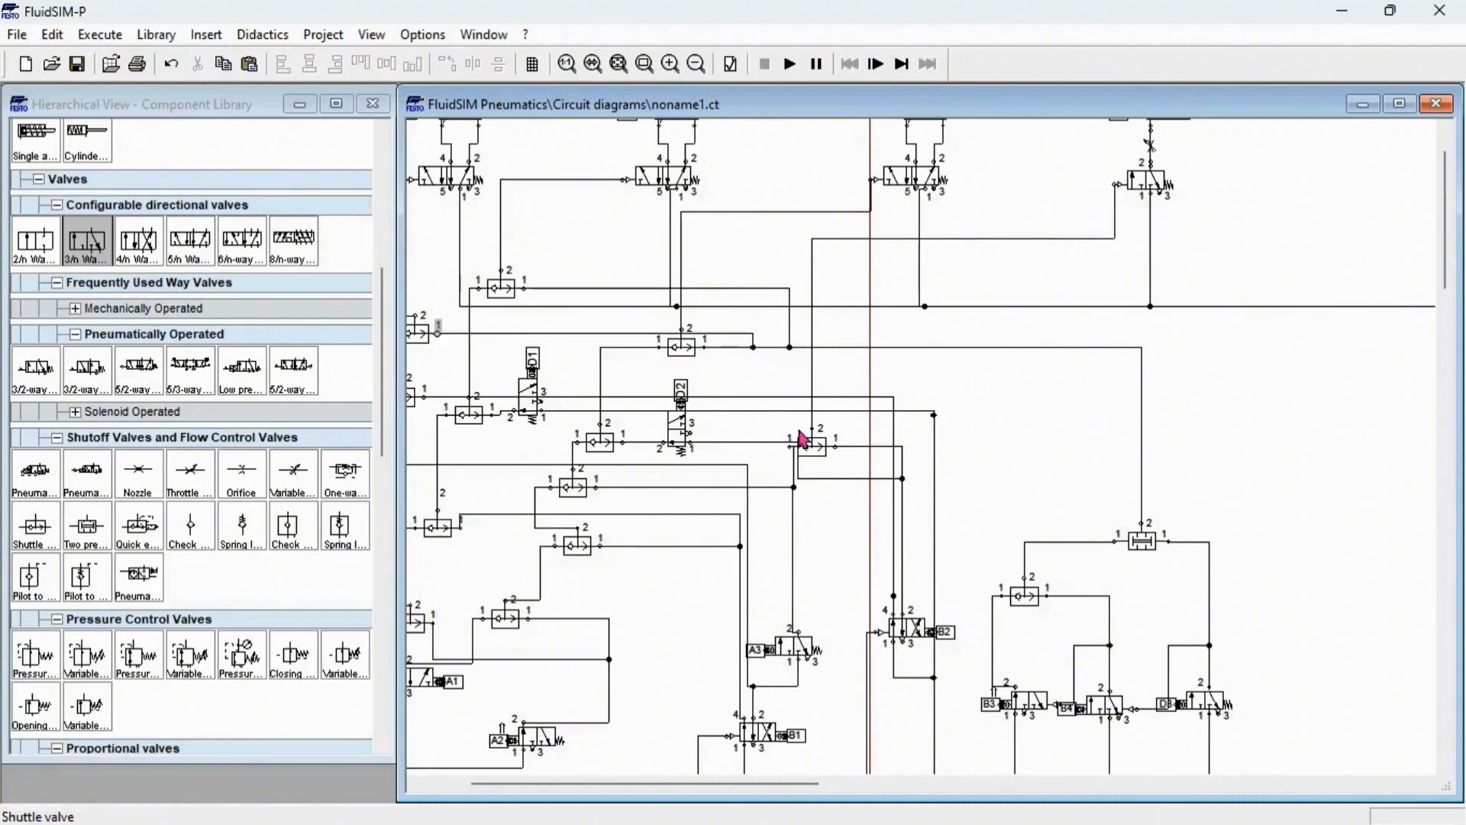
{"action": "scroll", "coordinate": [710, 406], "scroll_direction": "up", "scroll_amount": 1}
{"action": "scroll", "coordinate": [710, 406], "scroll_direction": "down", "scroll_amount": 1}
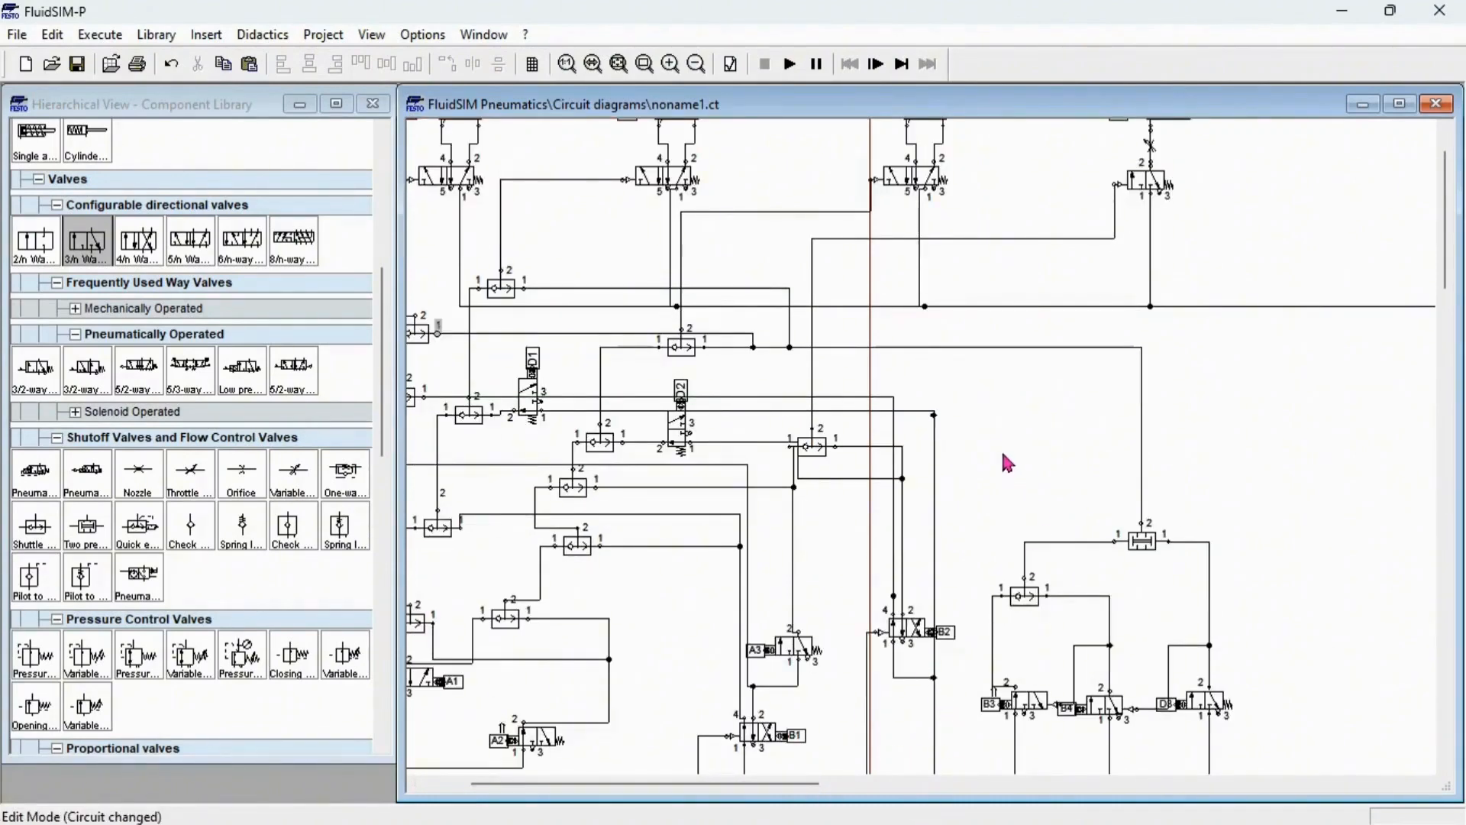
Step: Simulate the complete circuit, accepting the drawing warnings, watch the third sequence run, and stop the simulation
{"action": "scroll", "coordinate": [1008, 474], "scroll_direction": "down", "scroll_amount": 2}
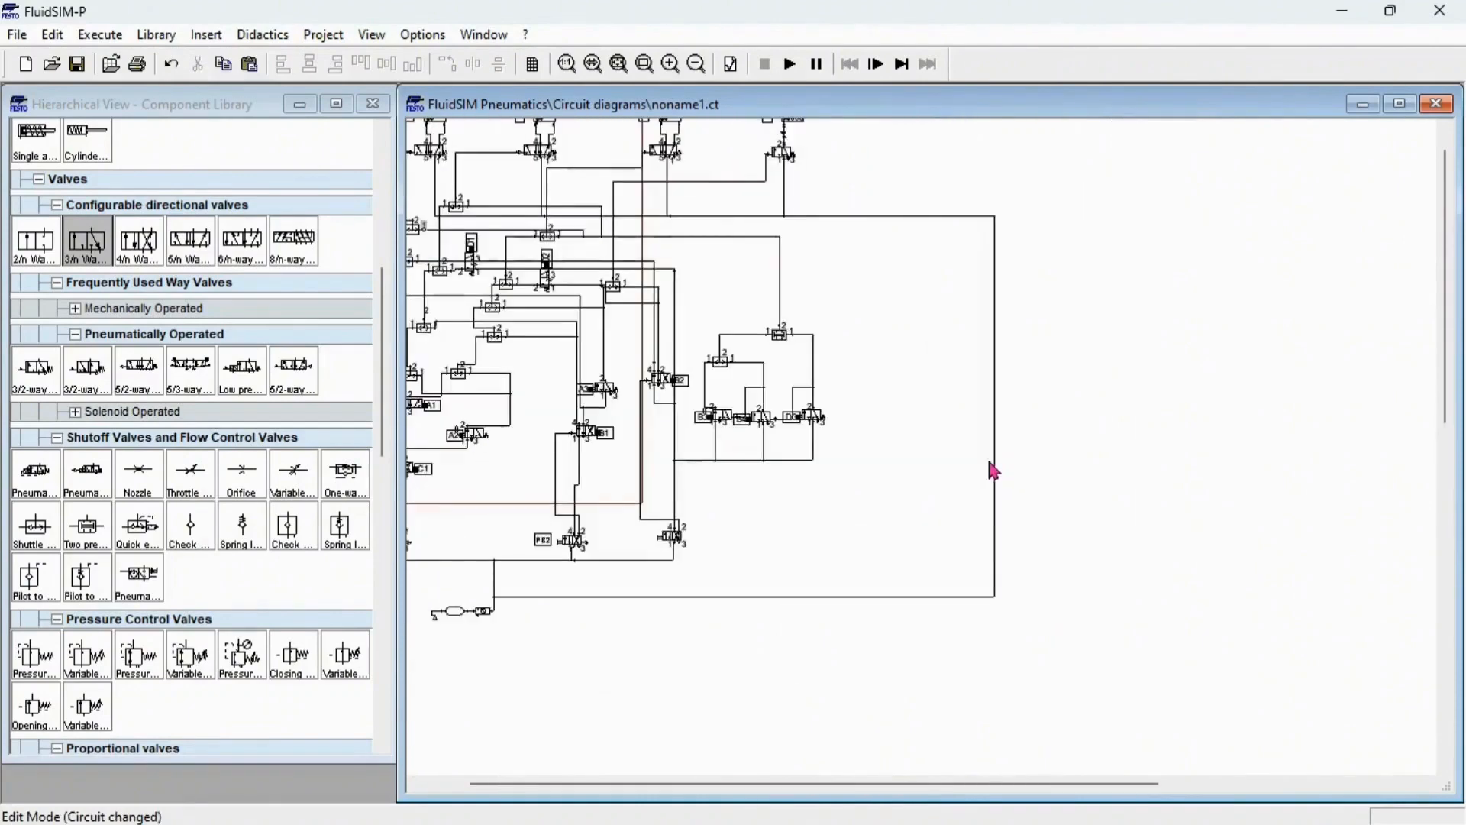
{"action": "scroll", "coordinate": [845, 511], "scroll_direction": "down", "scroll_amount": 3}
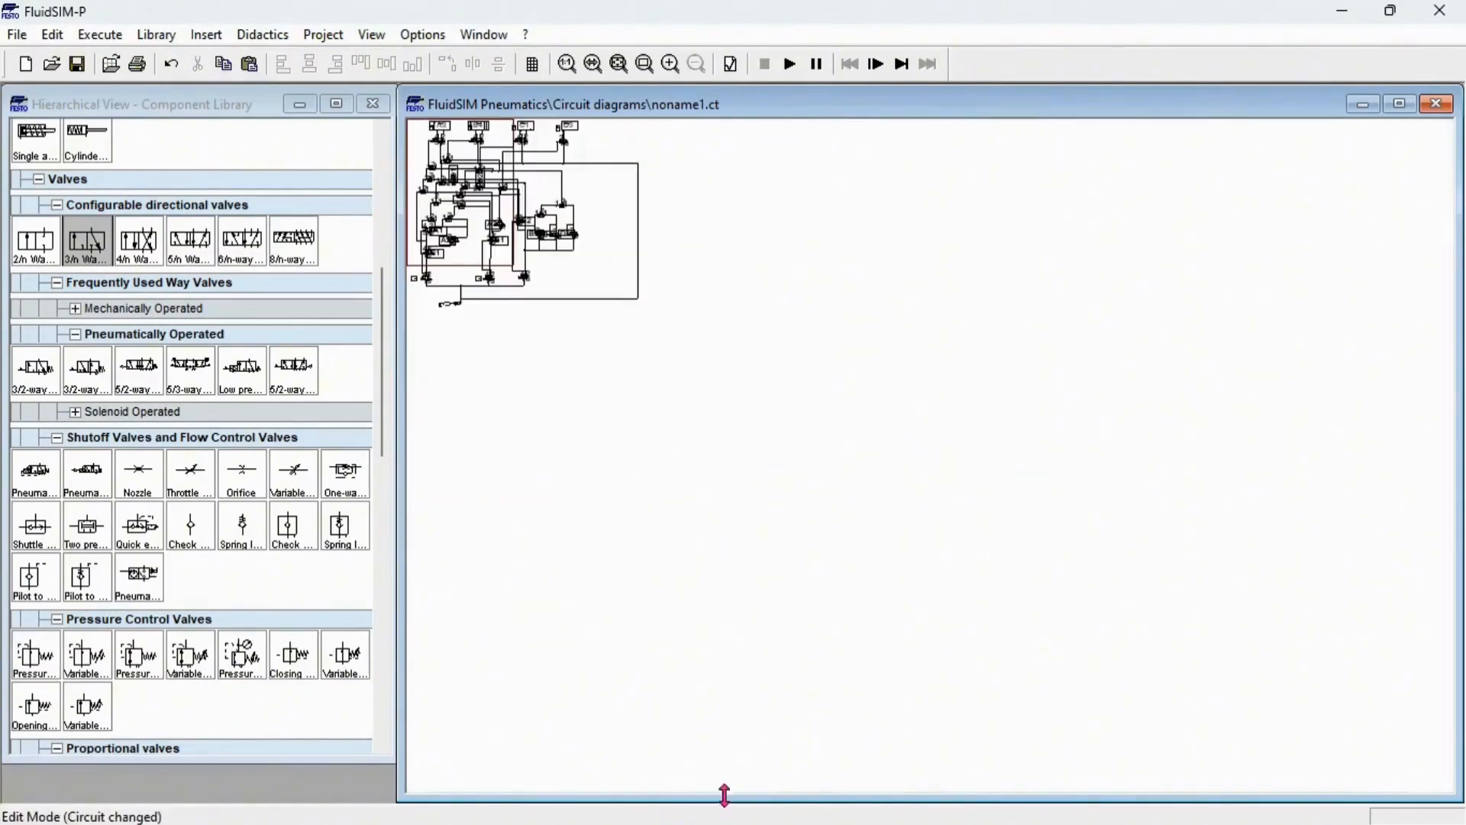
{"action": "scroll", "coordinate": [494, 406], "scroll_direction": "up", "scroll_amount": 4}
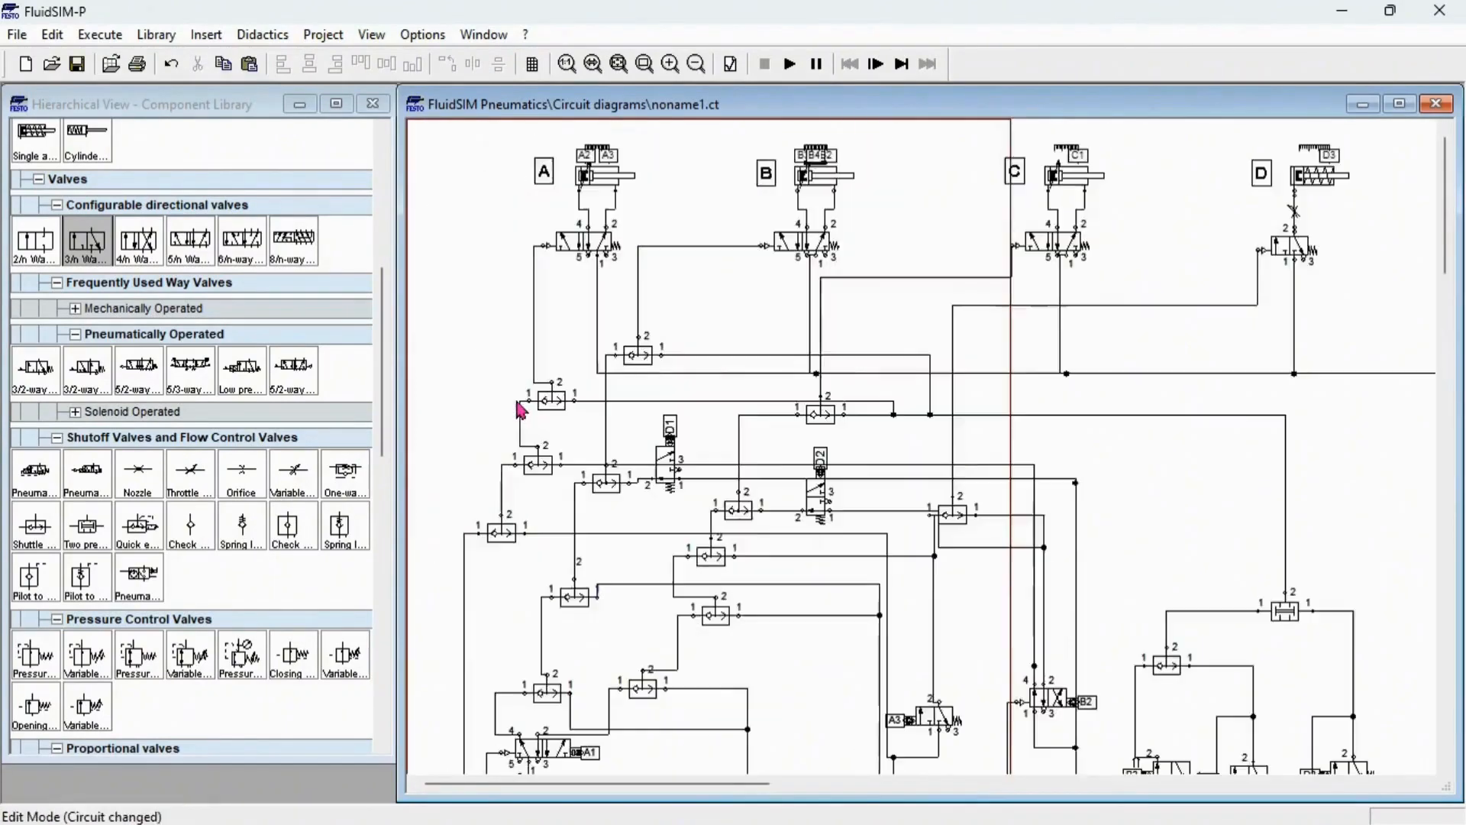
{"action": "scroll", "coordinate": [525, 415], "scroll_direction": "down", "scroll_amount": 1}
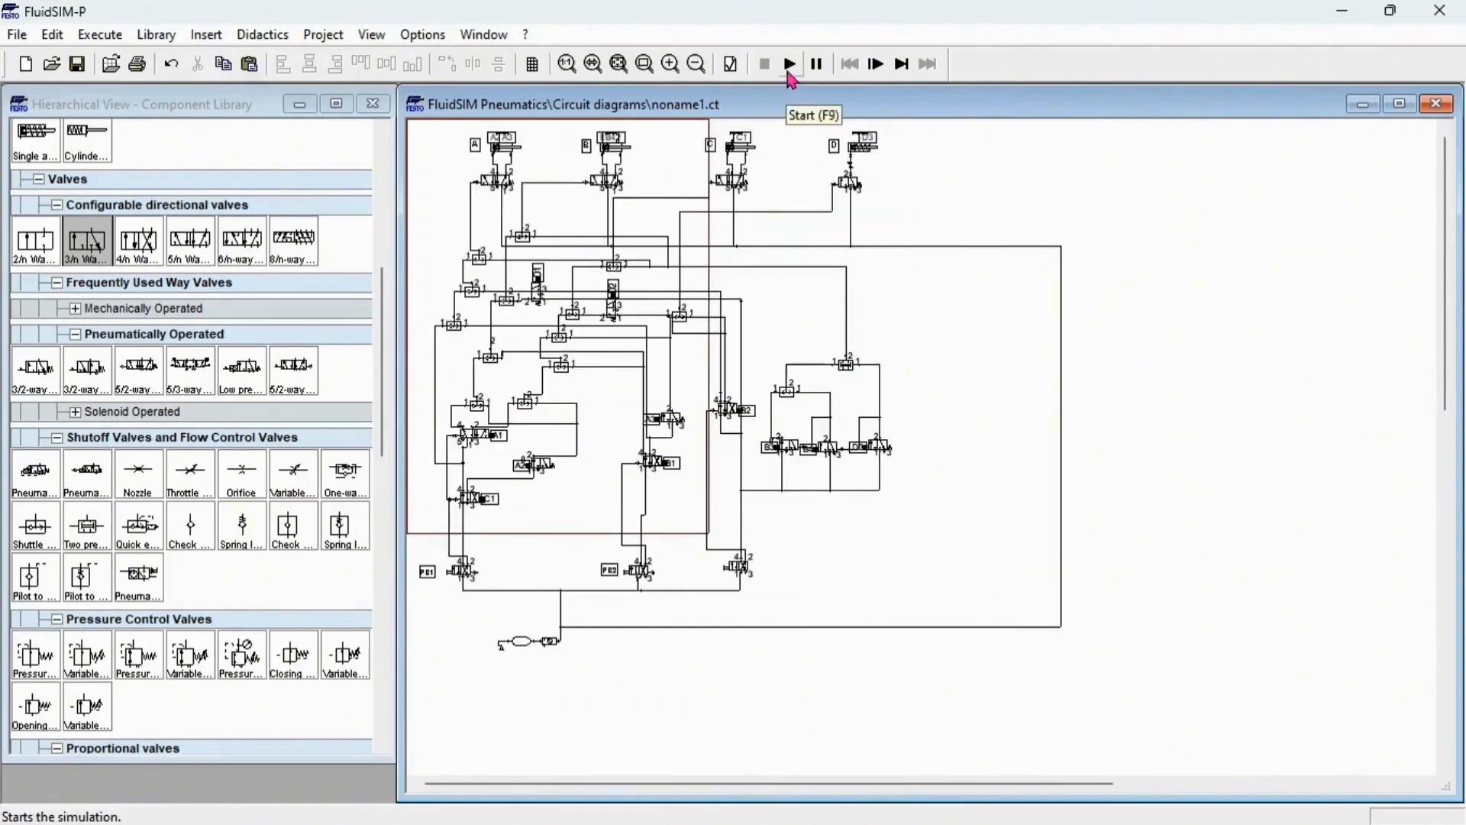
{"action": "left_click", "coordinate": [790, 79]}
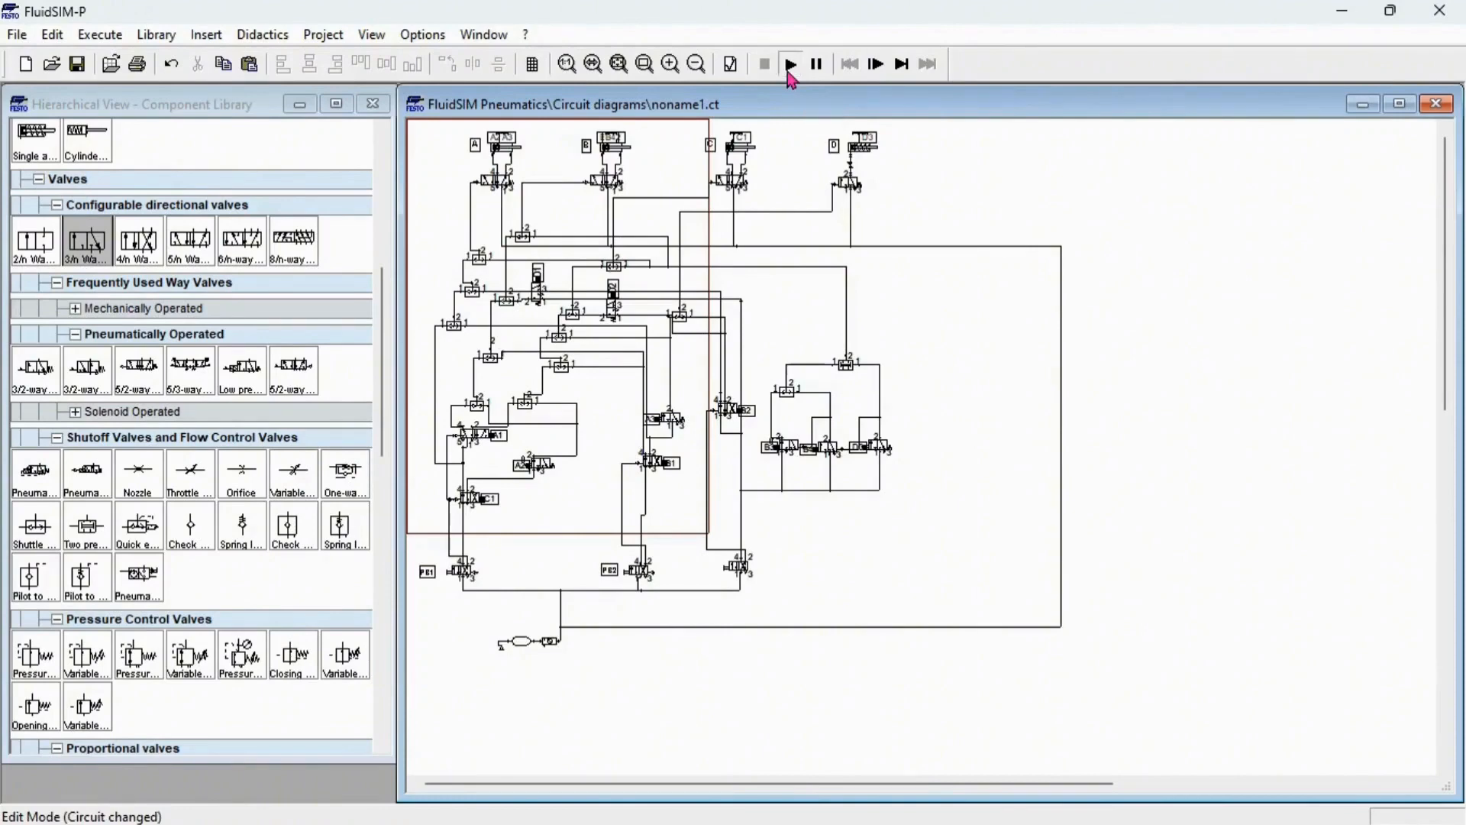
{"action": "left_click", "coordinate": [647, 455]}
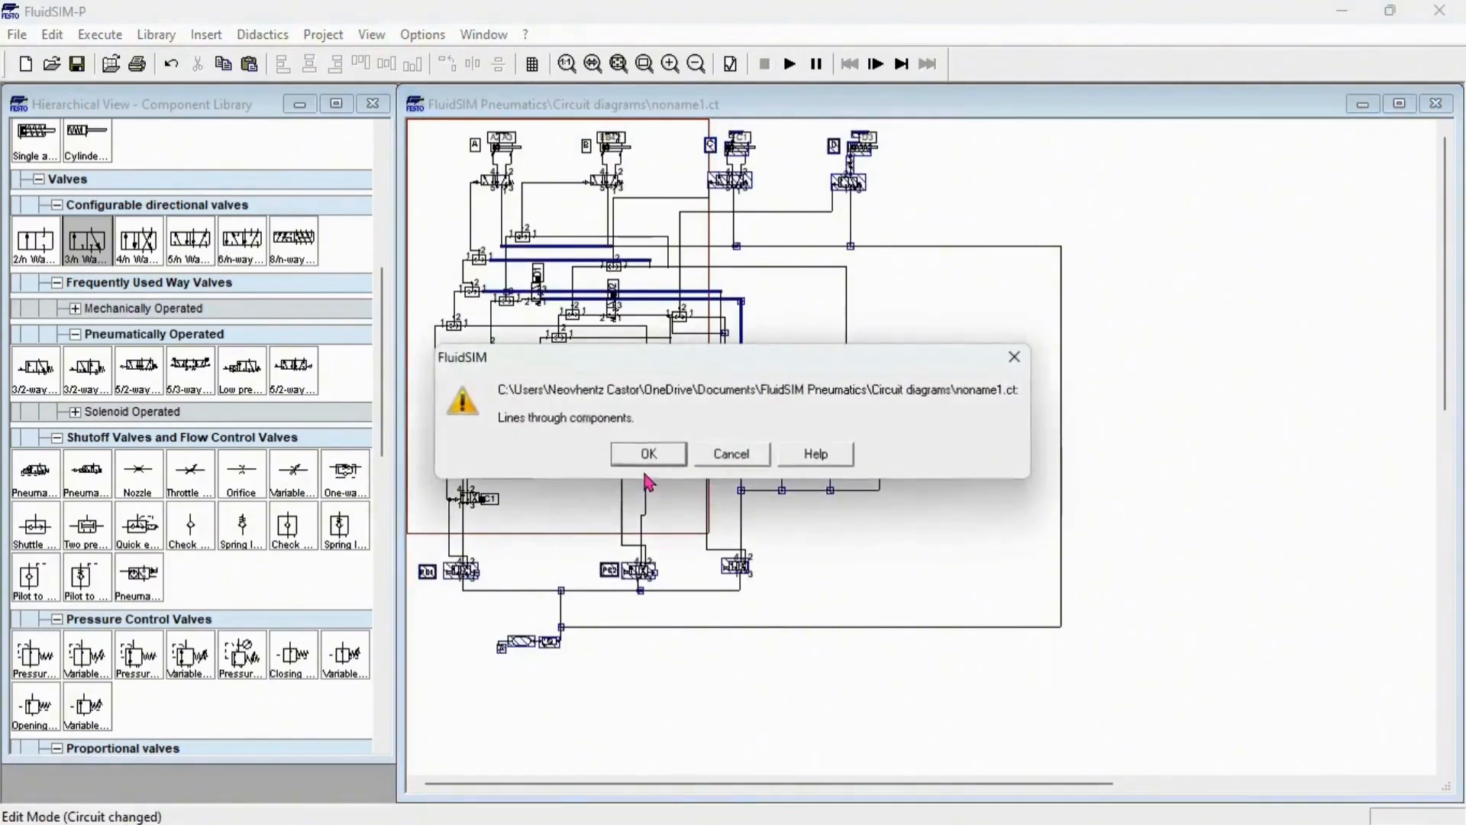
{"action": "left_click", "coordinate": [648, 455]}
{"action": "left_click", "coordinate": [647, 455]}
{"action": "left_click", "coordinate": [648, 460]}
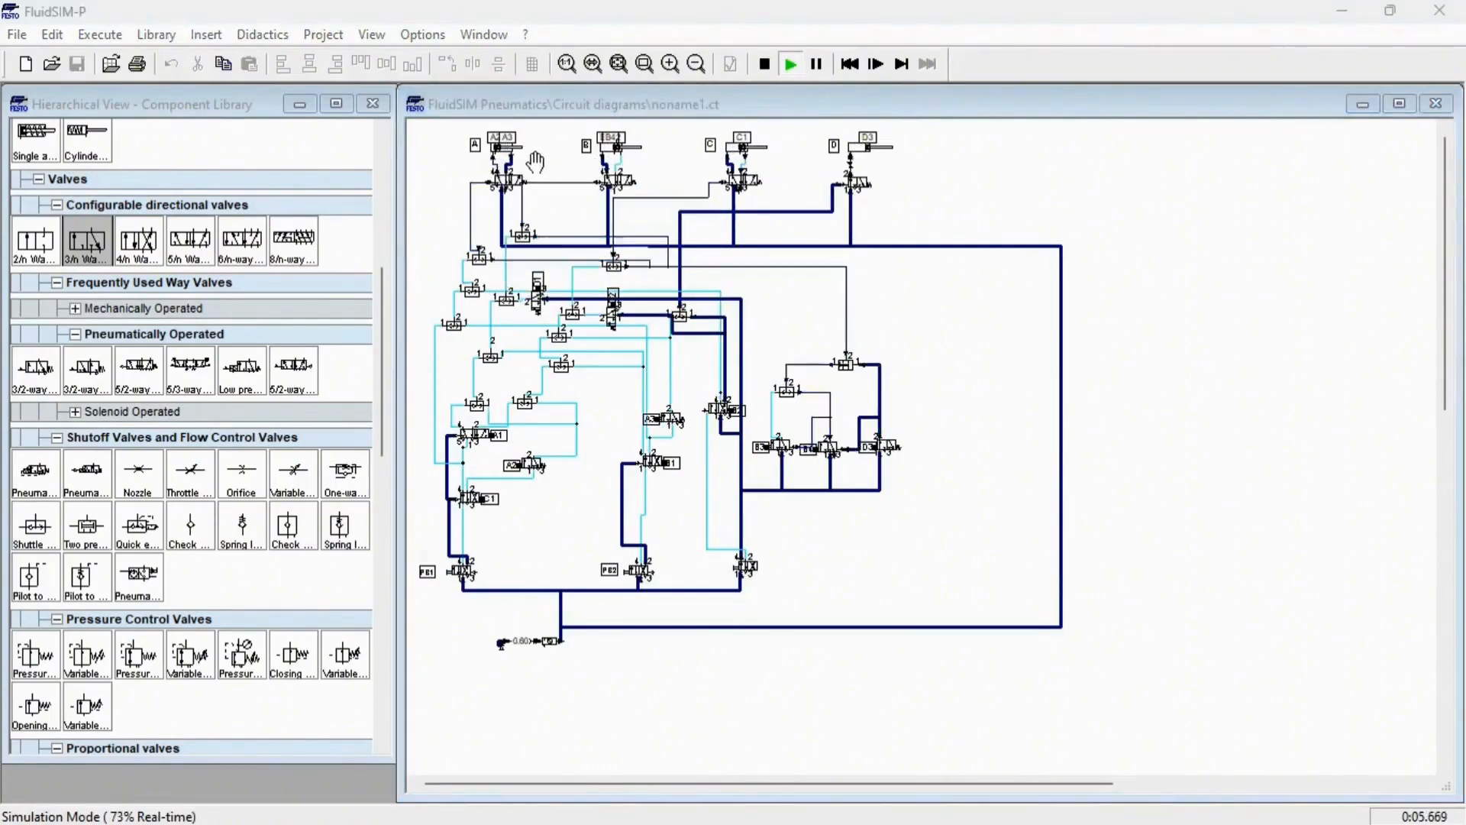
{"action": "left_click", "coordinate": [1037, 217]}
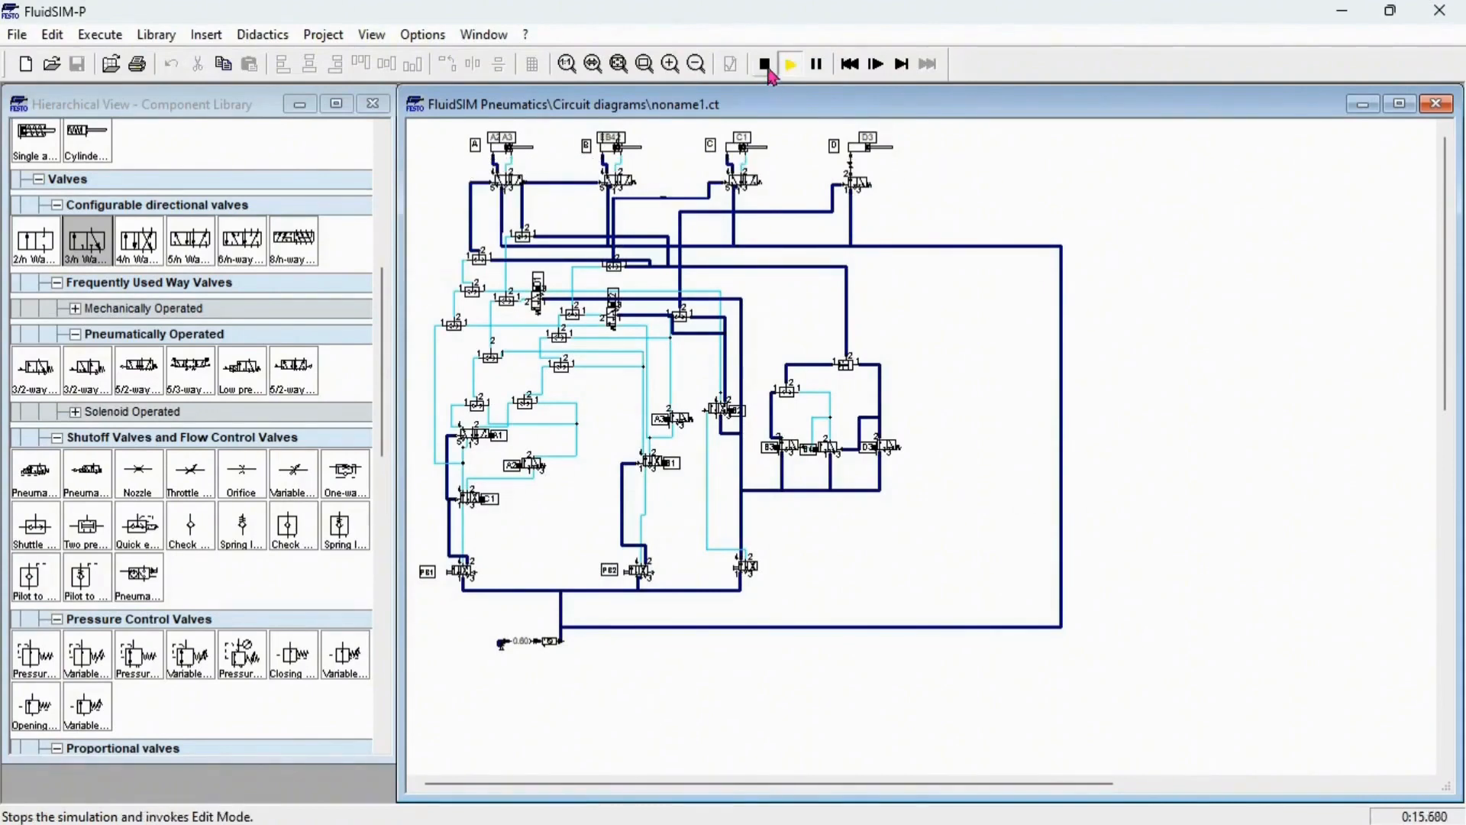
{"action": "left_click", "coordinate": [764, 64]}
Step: Restart the simulation past the drawing warnings and actuate the third pushbutton valve to replay its sequence
{"action": "left_click", "coordinate": [791, 64]}
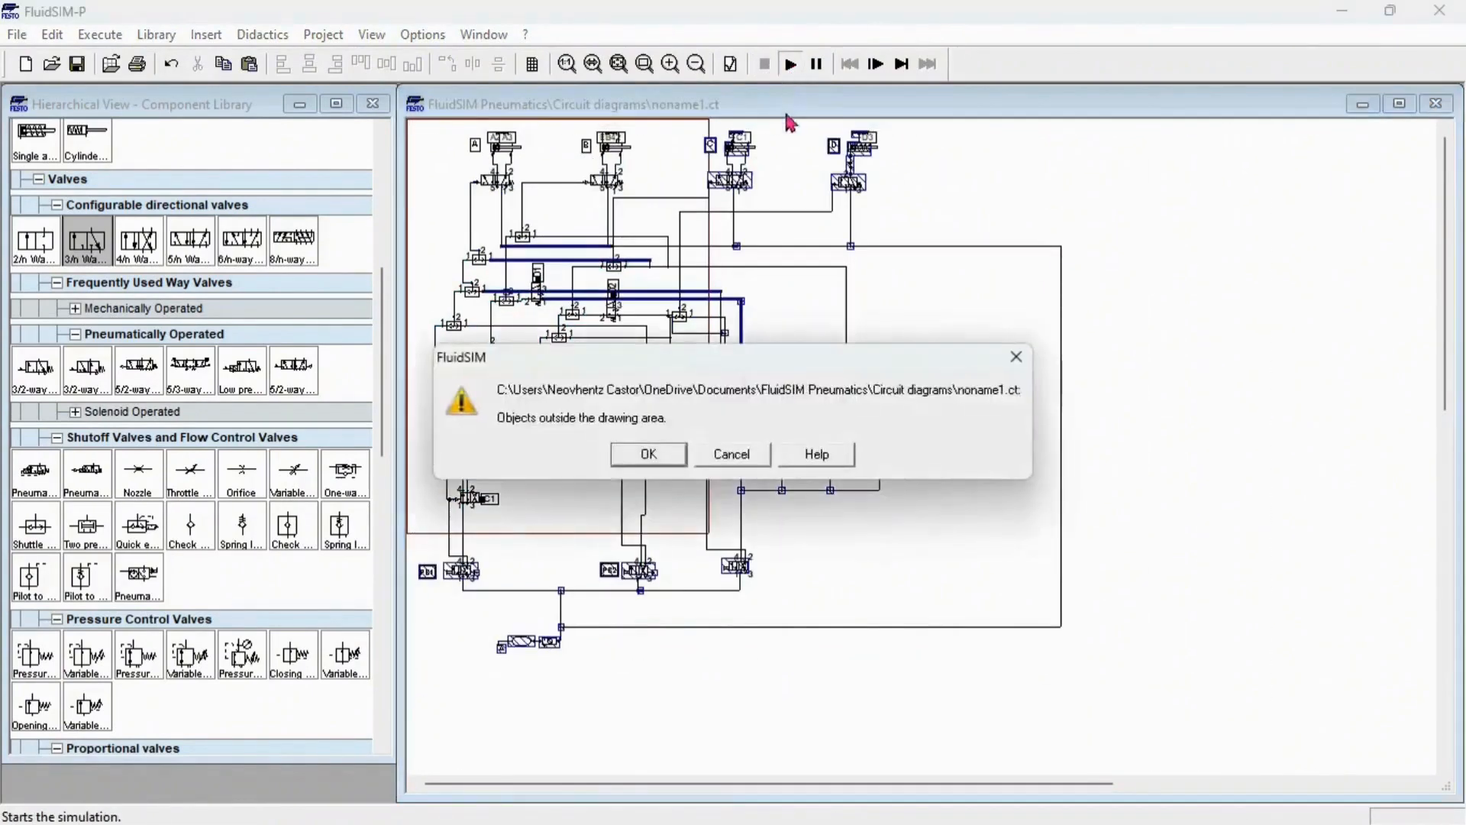
{"action": "key", "text": "Return"}
{"action": "key", "text": "Return"}
{"action": "key", "text": "Return"}
{"action": "key", "text": "Return"}
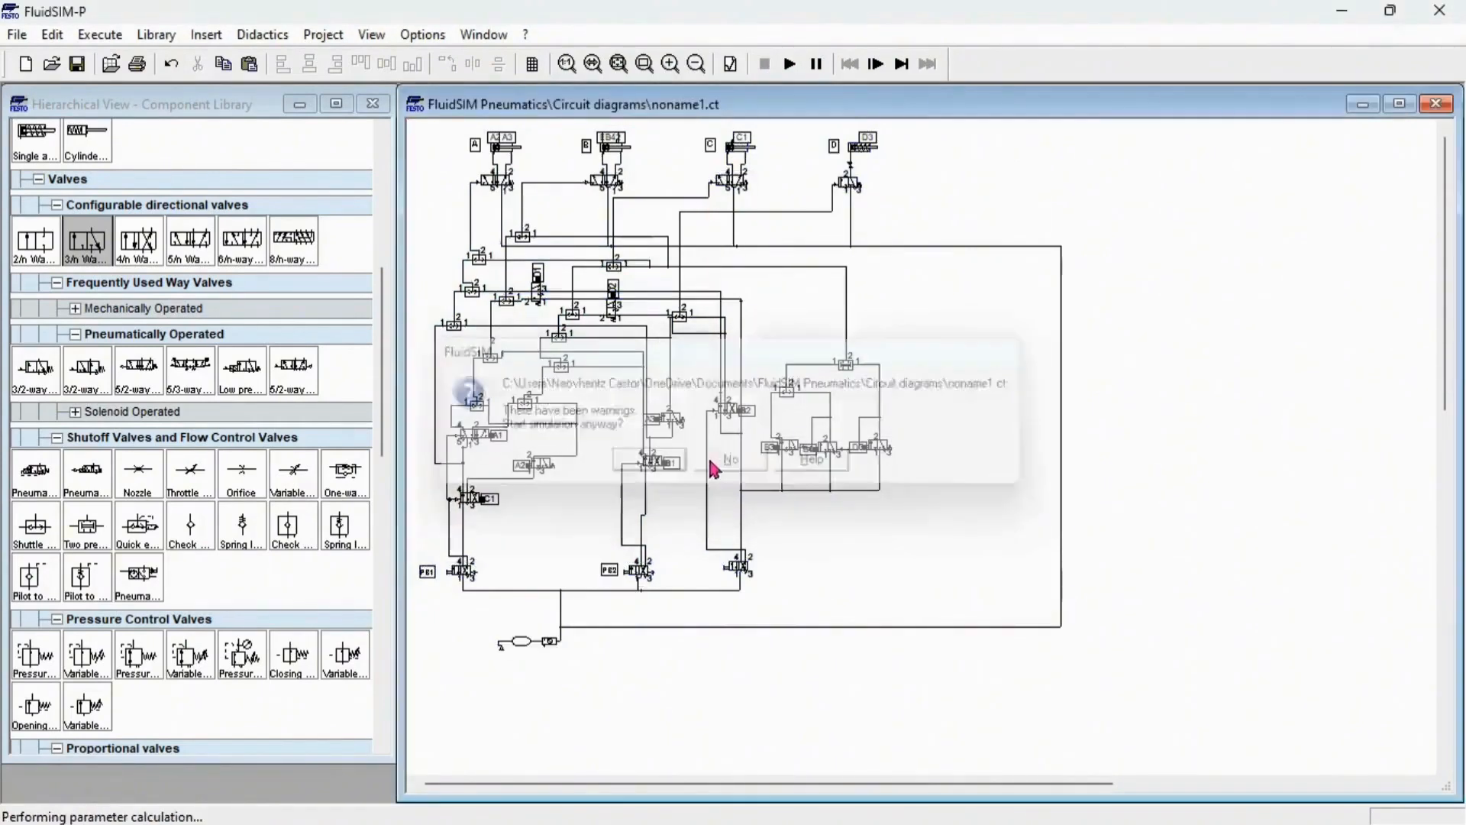
{"action": "left_click", "coordinate": [751, 555]}
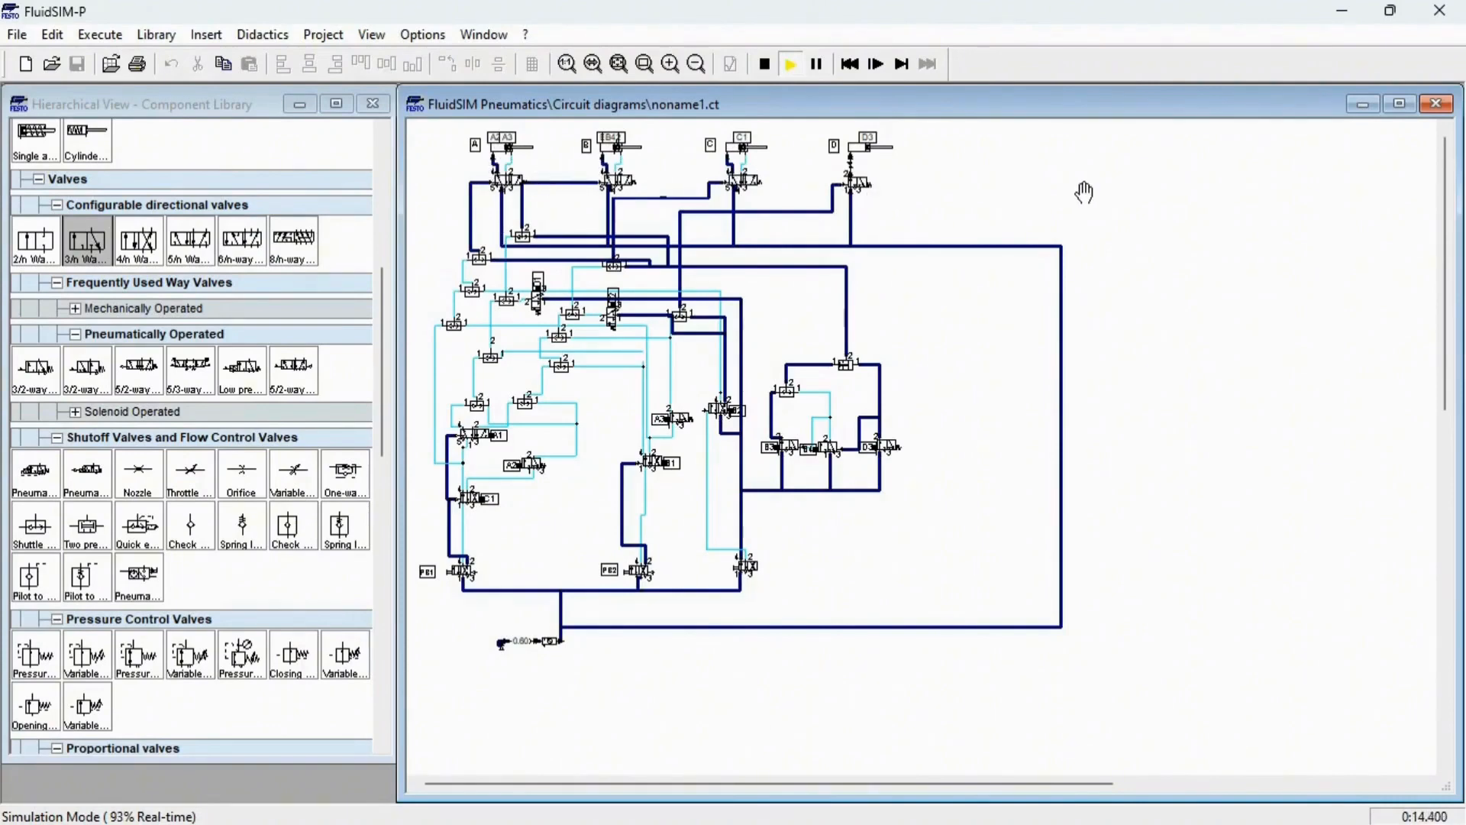
Step: Stop the simulation and add a 3/n way valve below the D3 valve with left pushbutton actuation and right spring return
{"action": "left_click", "coordinate": [764, 64]}
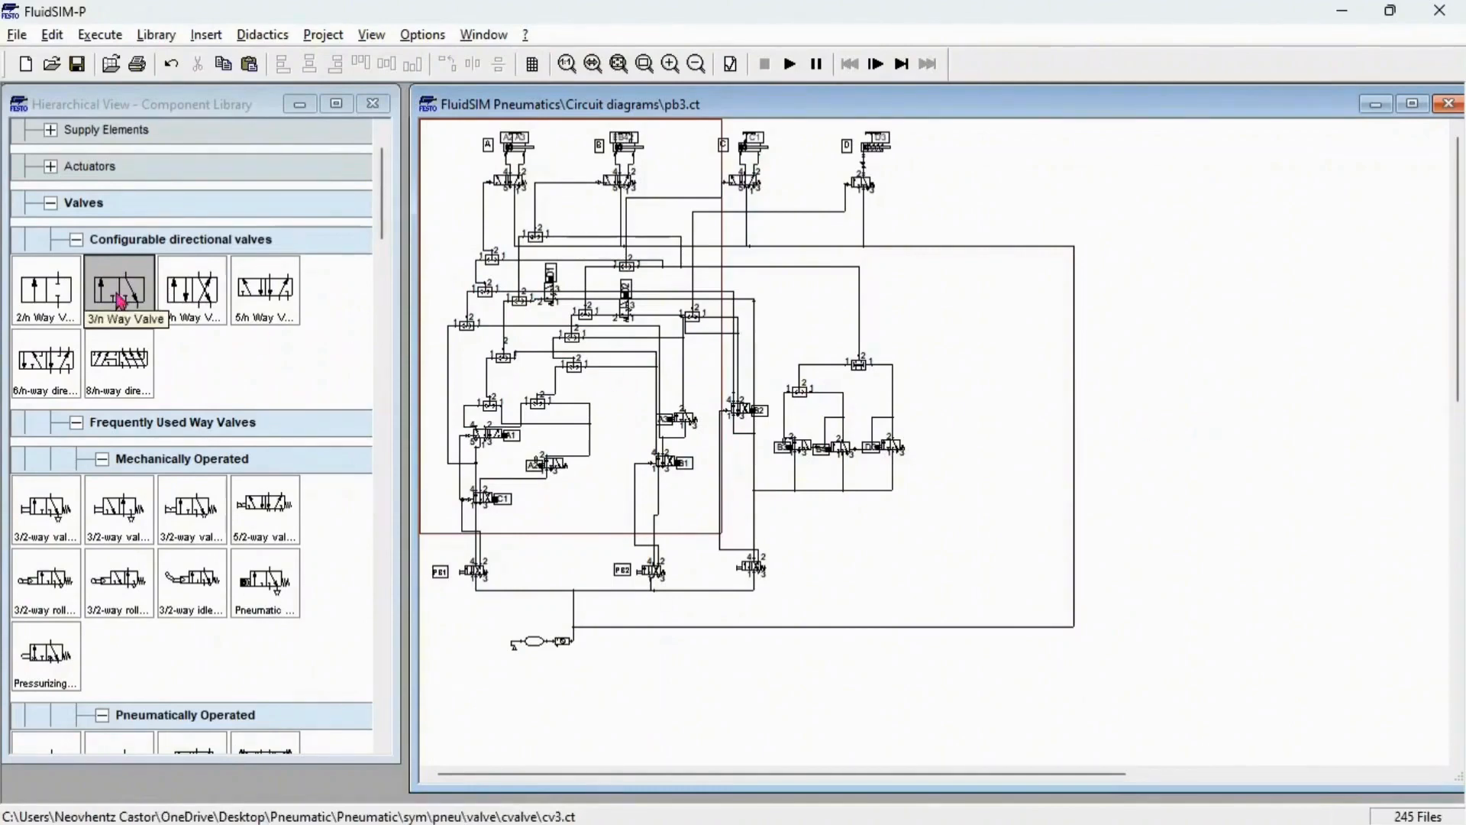
{"action": "left_click_drag", "start_coordinate": [120, 300], "coordinate": [932, 578]}
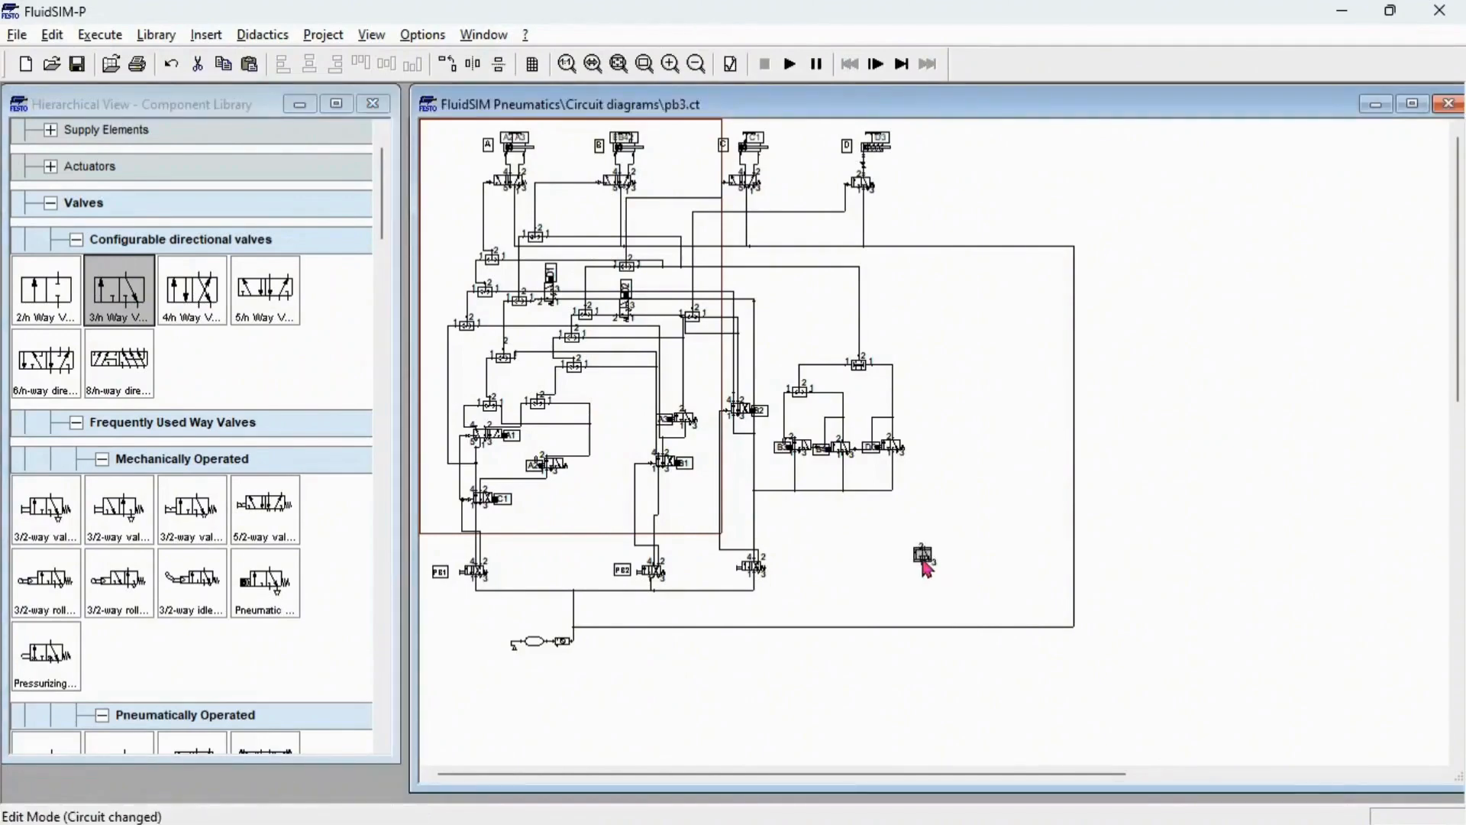
{"action": "double_click", "coordinate": [925, 558]}
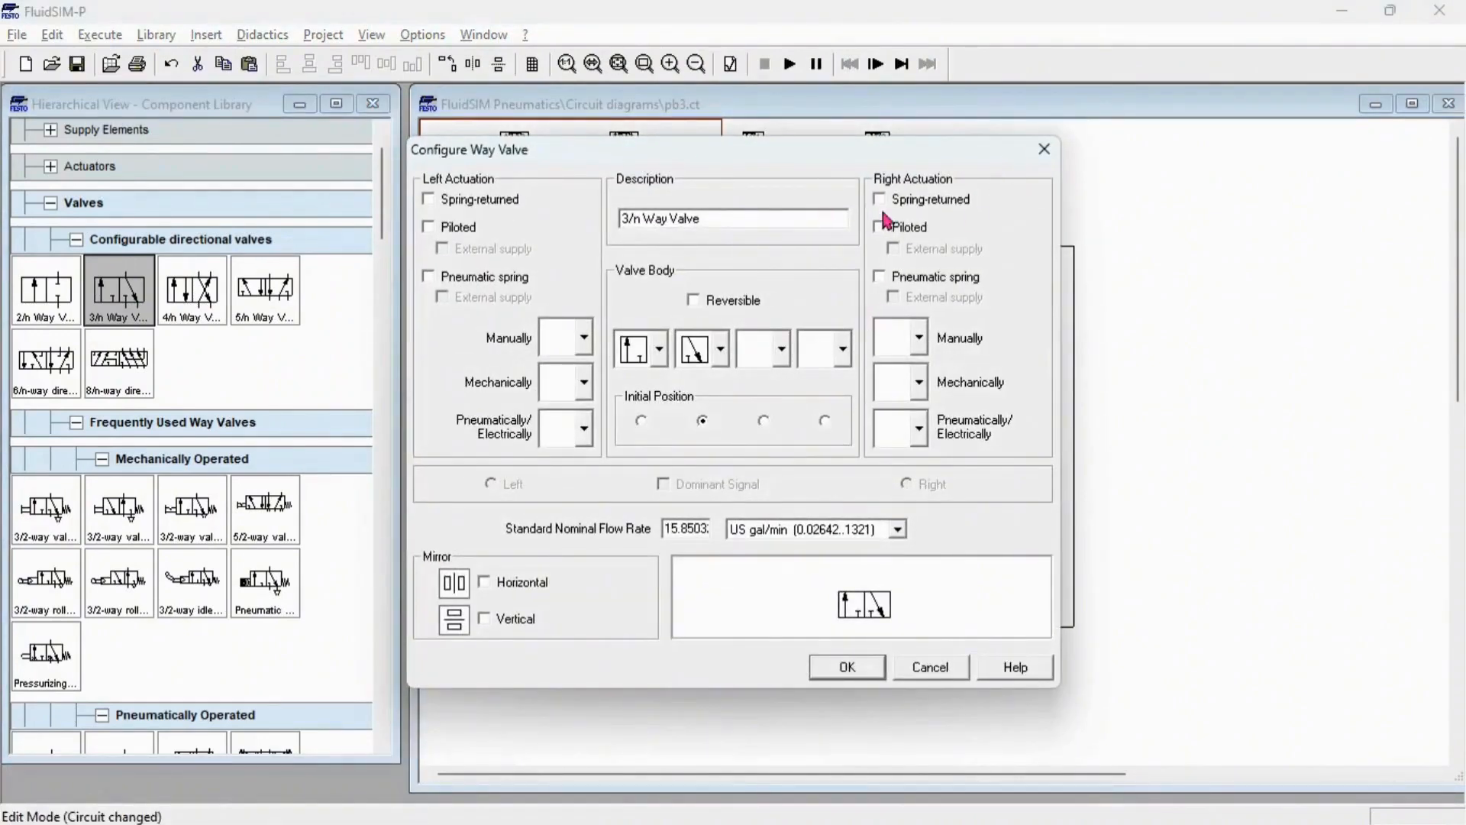
{"action": "left_click", "coordinate": [584, 339]}
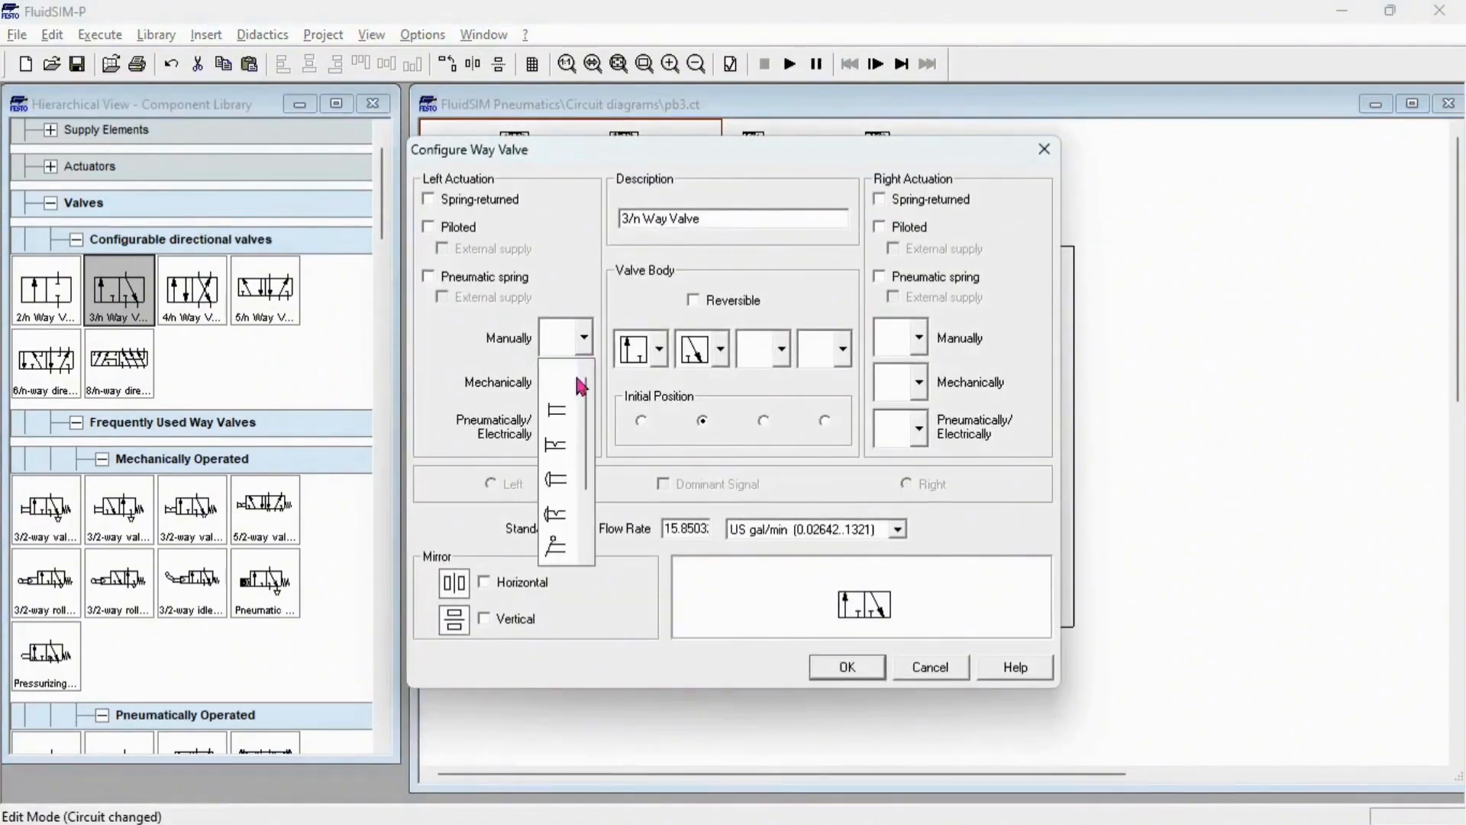
{"action": "left_click", "coordinate": [565, 416]}
{"action": "left_click", "coordinate": [880, 200]}
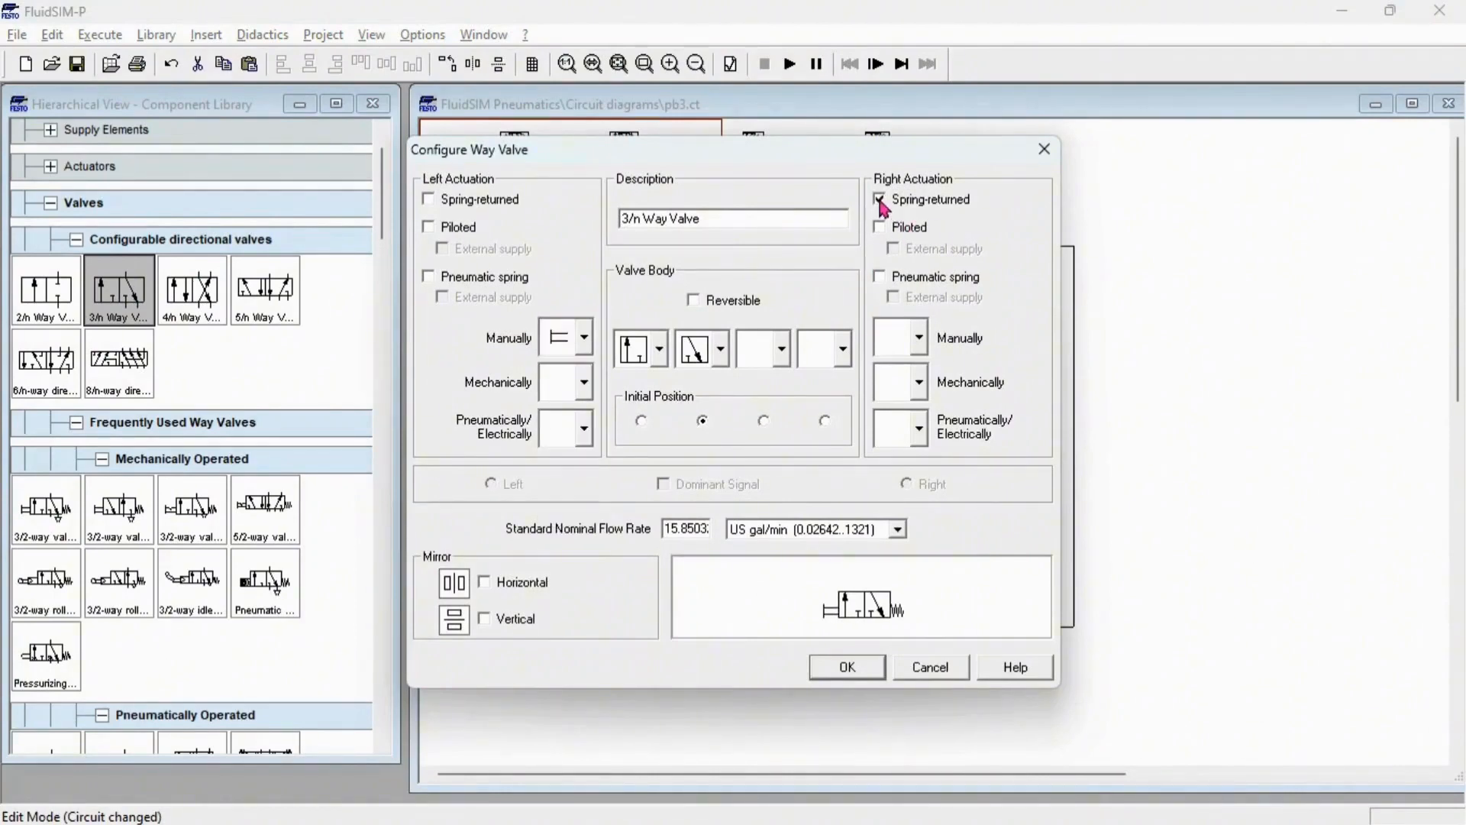
{"action": "left_click", "coordinate": [857, 682]}
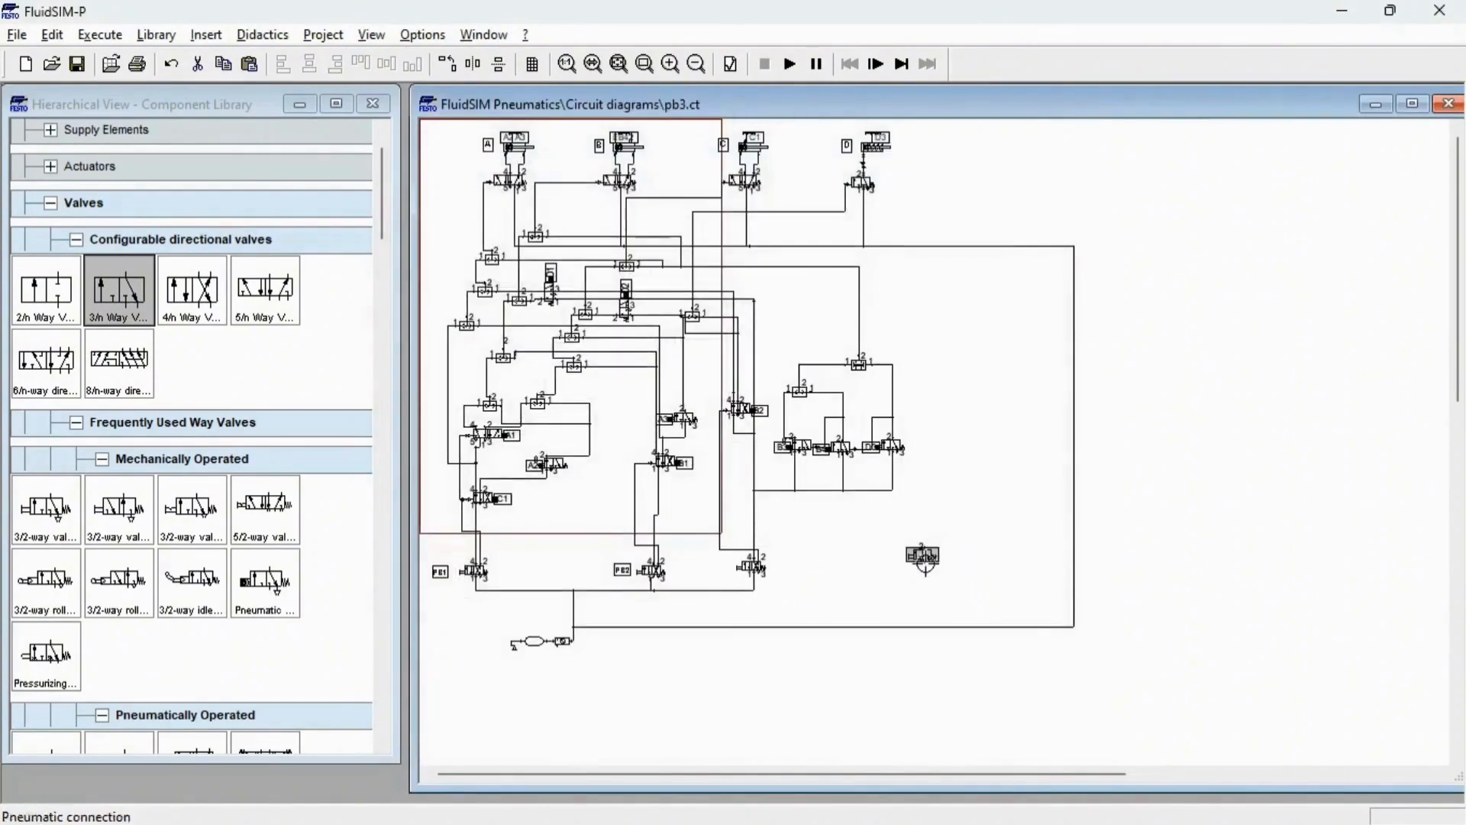
Step: Set an exhaust terminator on port 3 of the new 3/n way valve and undo the accidental shift of its port label
{"action": "double_click", "coordinate": [925, 567]}
{"action": "left_click", "coordinate": [753, 497]}
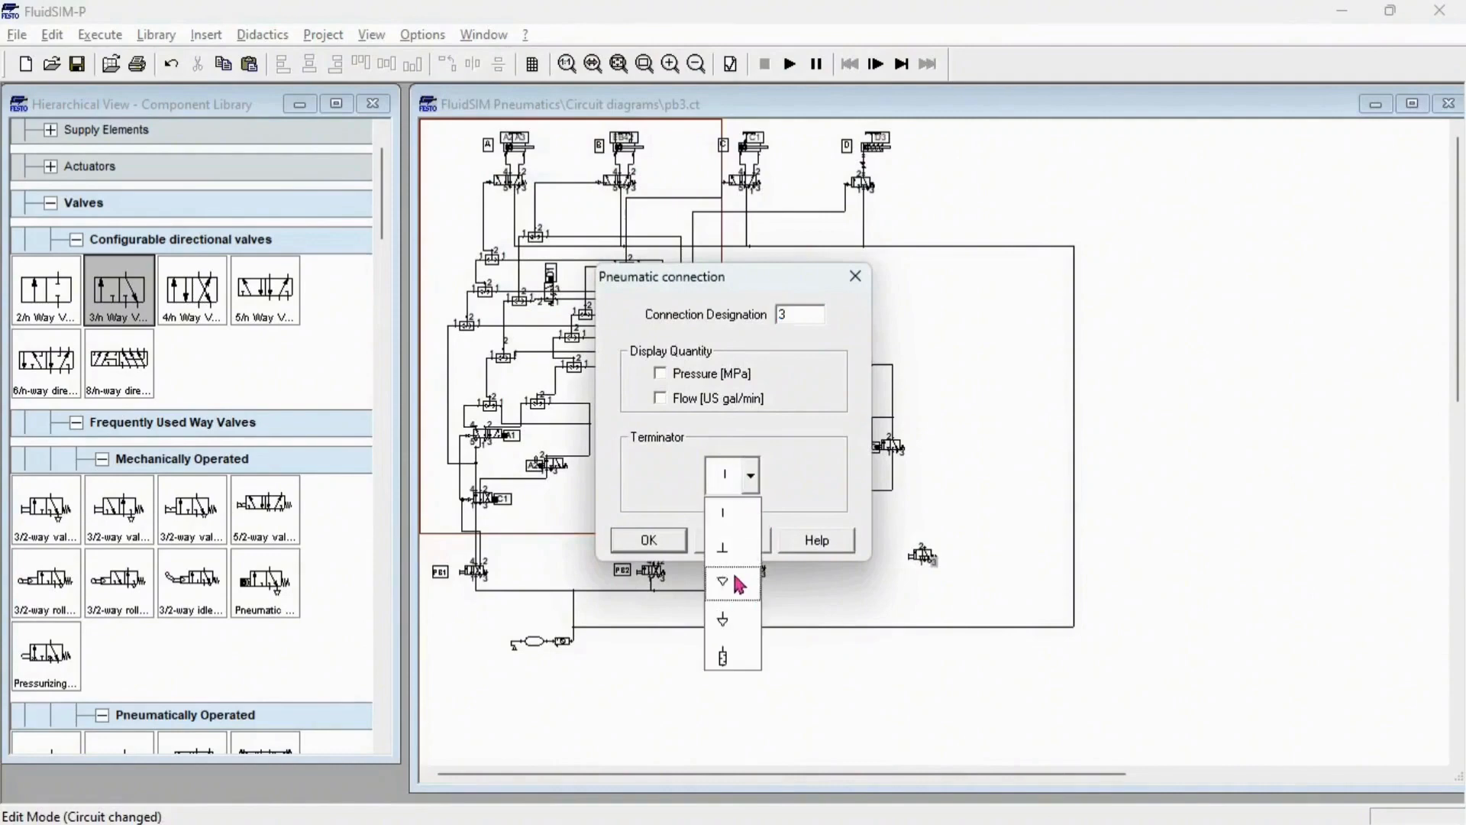
{"action": "left_click", "coordinate": [746, 582]}
{"action": "left_click", "coordinate": [649, 539]}
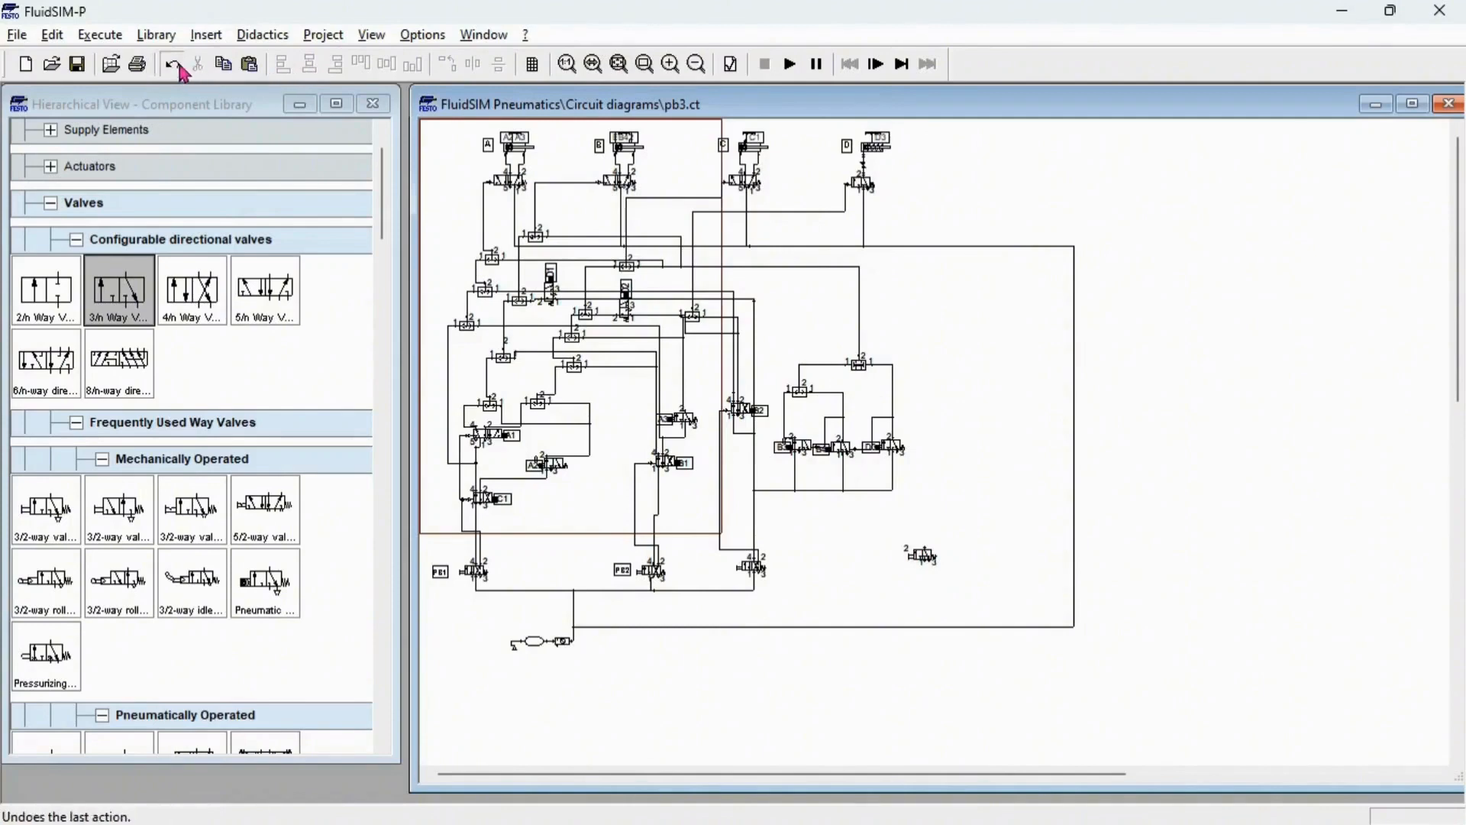
{"action": "left_click", "coordinate": [171, 63]}
Step: Move the new 3/n way valve closer to the third pushbutton valve and connect its port 1 to the main supply line
{"action": "left_click_drag", "start_coordinate": [918, 557], "coordinate": [864, 570]}
{"action": "scroll", "coordinate": [947, 557], "scroll_direction": "up", "scroll_amount": 1}
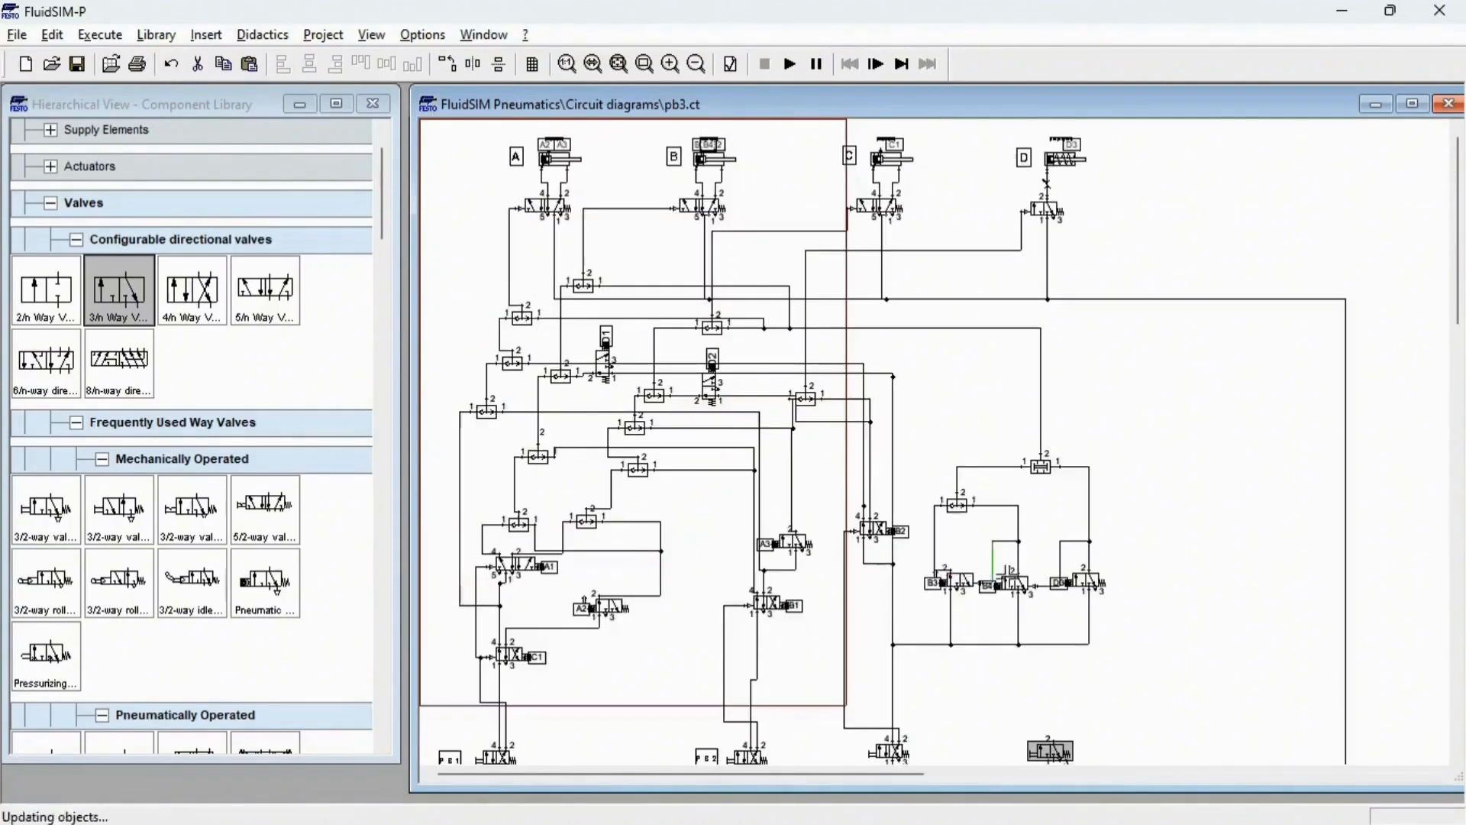
{"action": "left_click", "coordinate": [1144, 614]}
{"action": "scroll", "coordinate": [1144, 614], "scroll_direction": "down", "scroll_amount": 3}
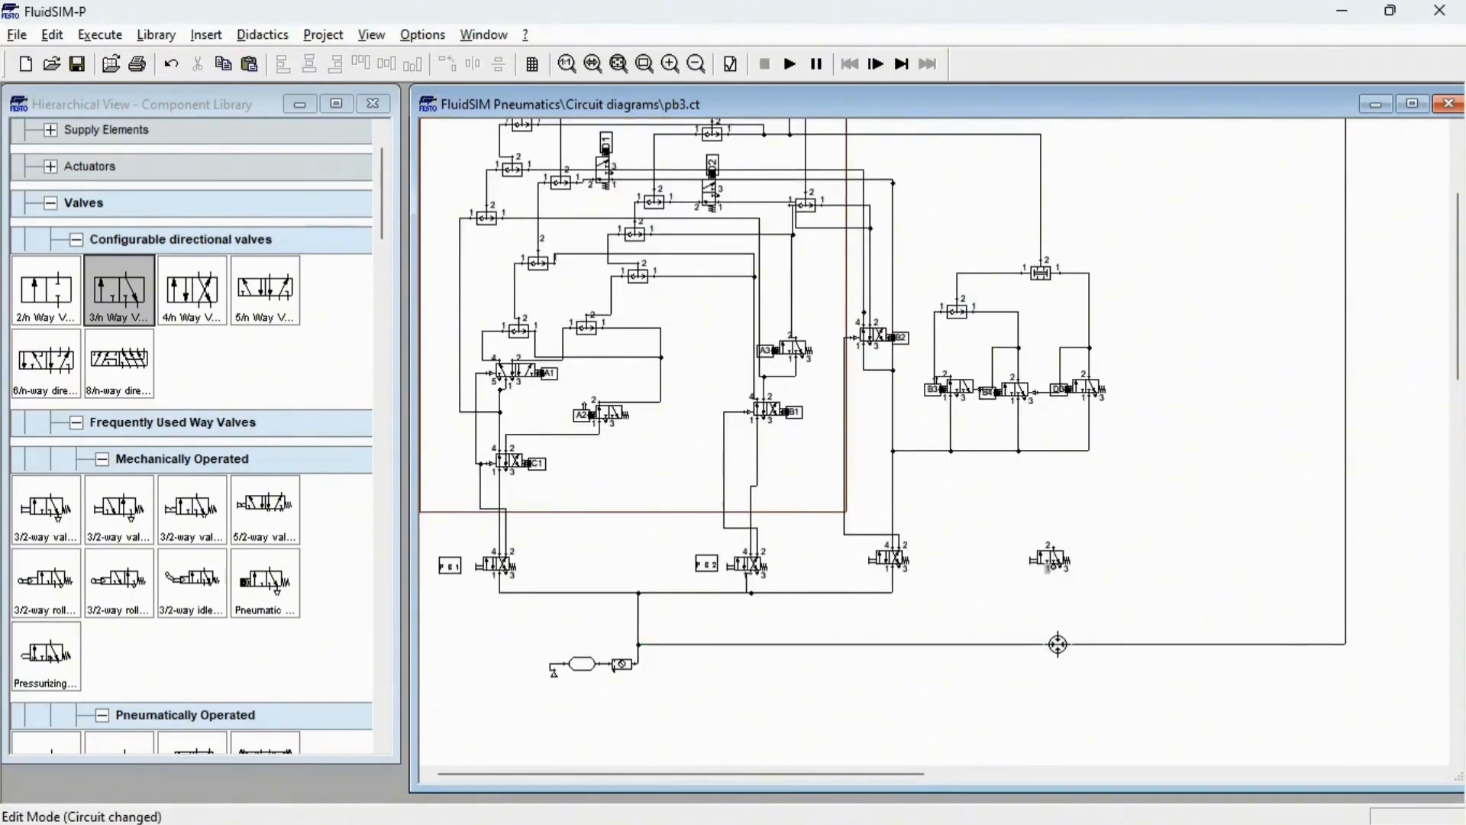
{"action": "left_click_drag", "start_coordinate": [1053, 568], "coordinate": [1059, 644]}
{"action": "scroll", "coordinate": [1154, 540], "scroll_direction": "down", "scroll_amount": 1}
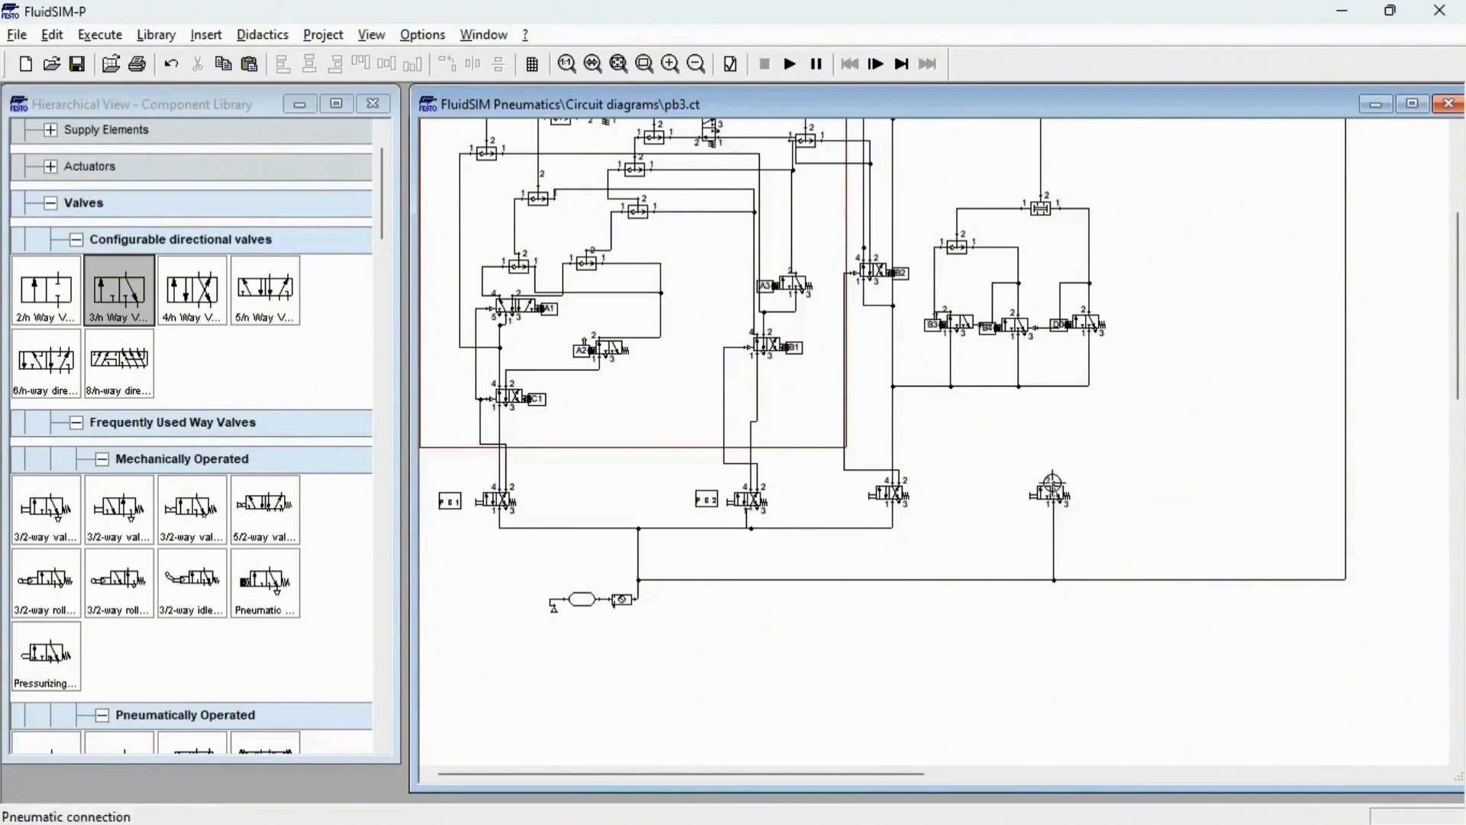
{"action": "scroll", "coordinate": [484, 416], "scroll_direction": "up", "scroll_amount": 2}
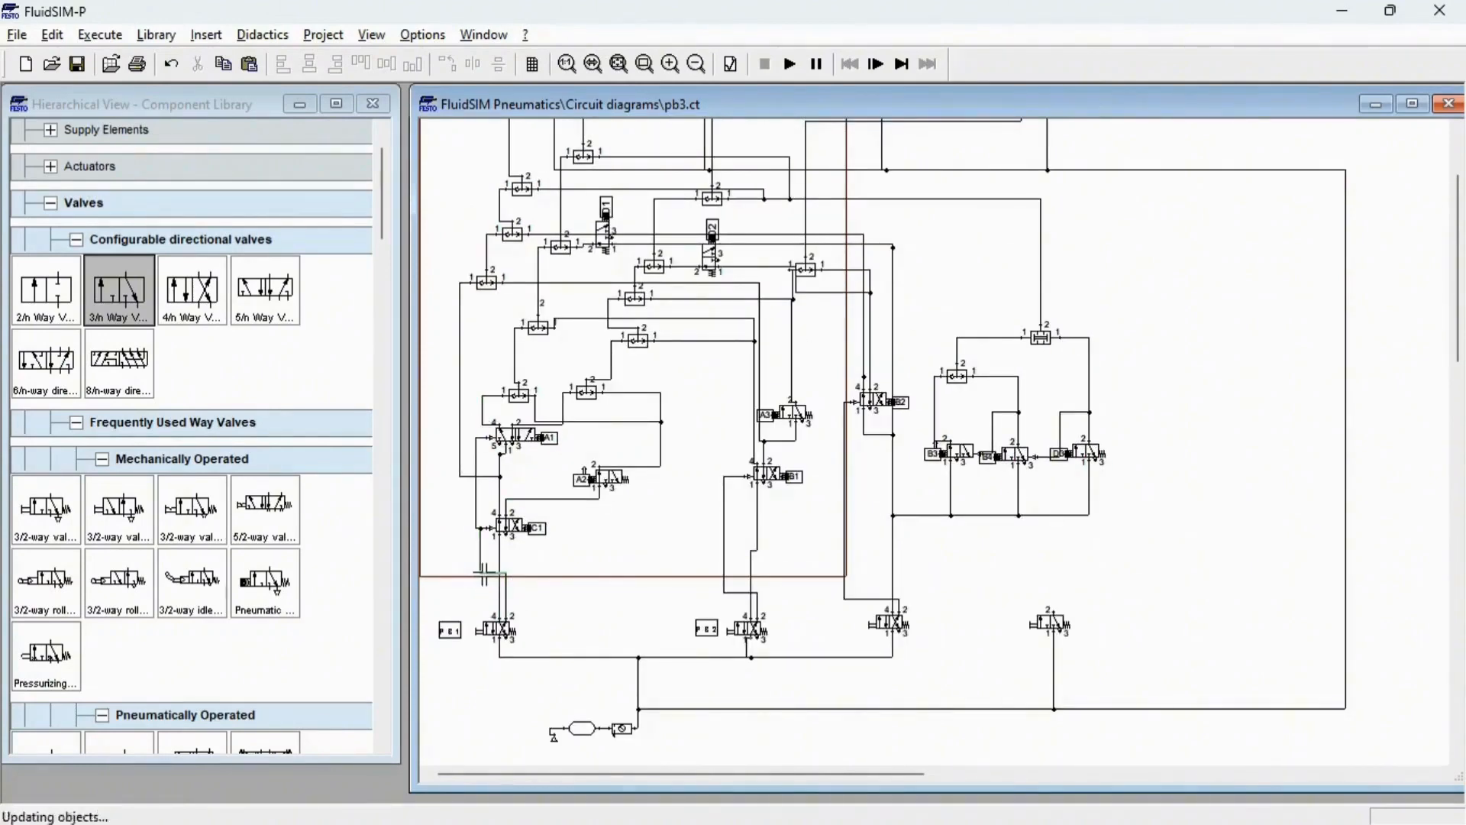
Step: Delete the lines joining the pushbutton valves' port 2 outputs to the left pilot ports of valves C1, B1 and B2
{"action": "left_click", "coordinate": [726, 593]}
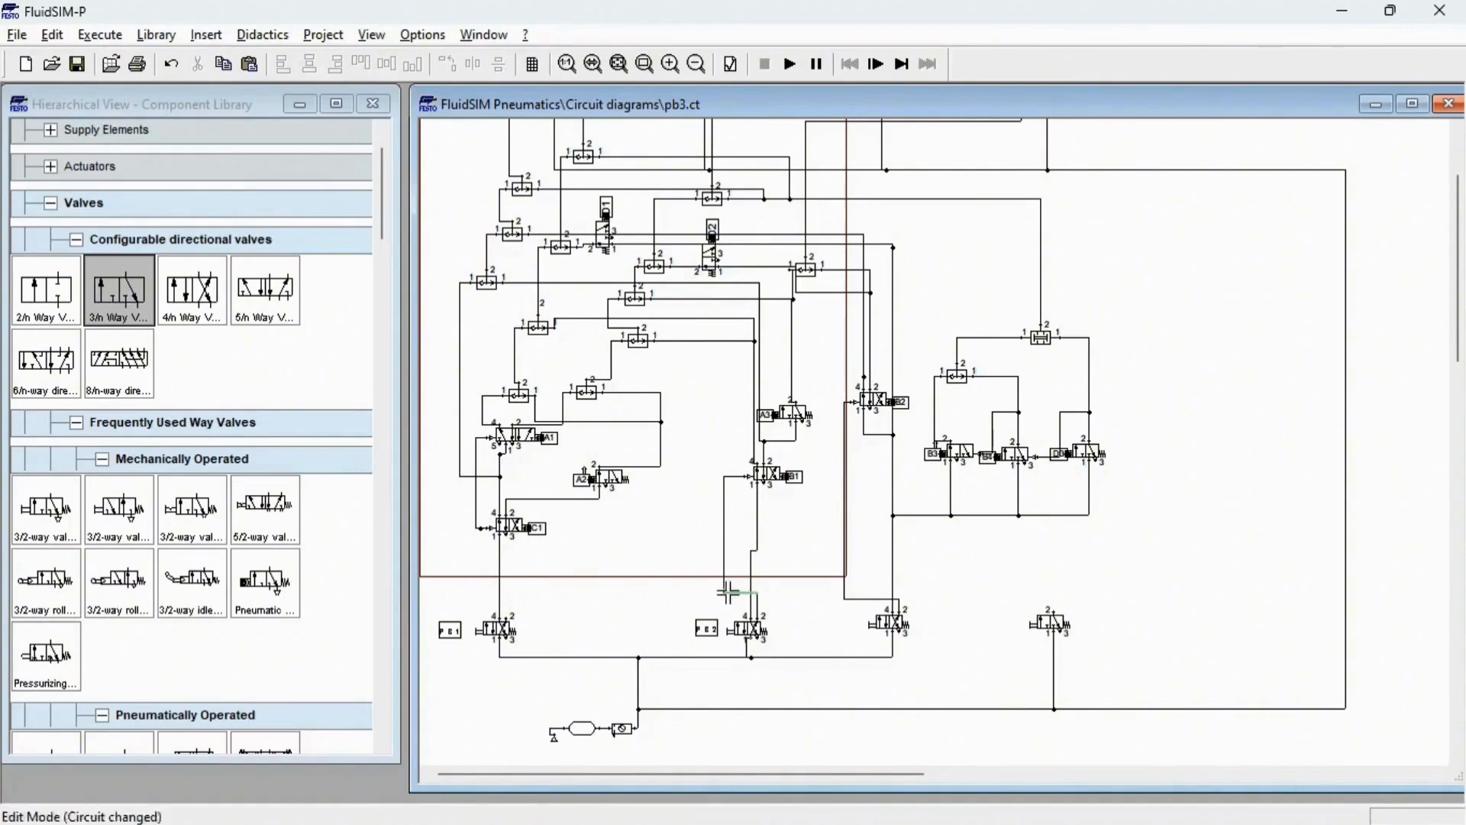
{"action": "key", "text": "Delete"}
{"action": "left_click", "coordinate": [863, 602]}
{"action": "key", "text": "Delete"}
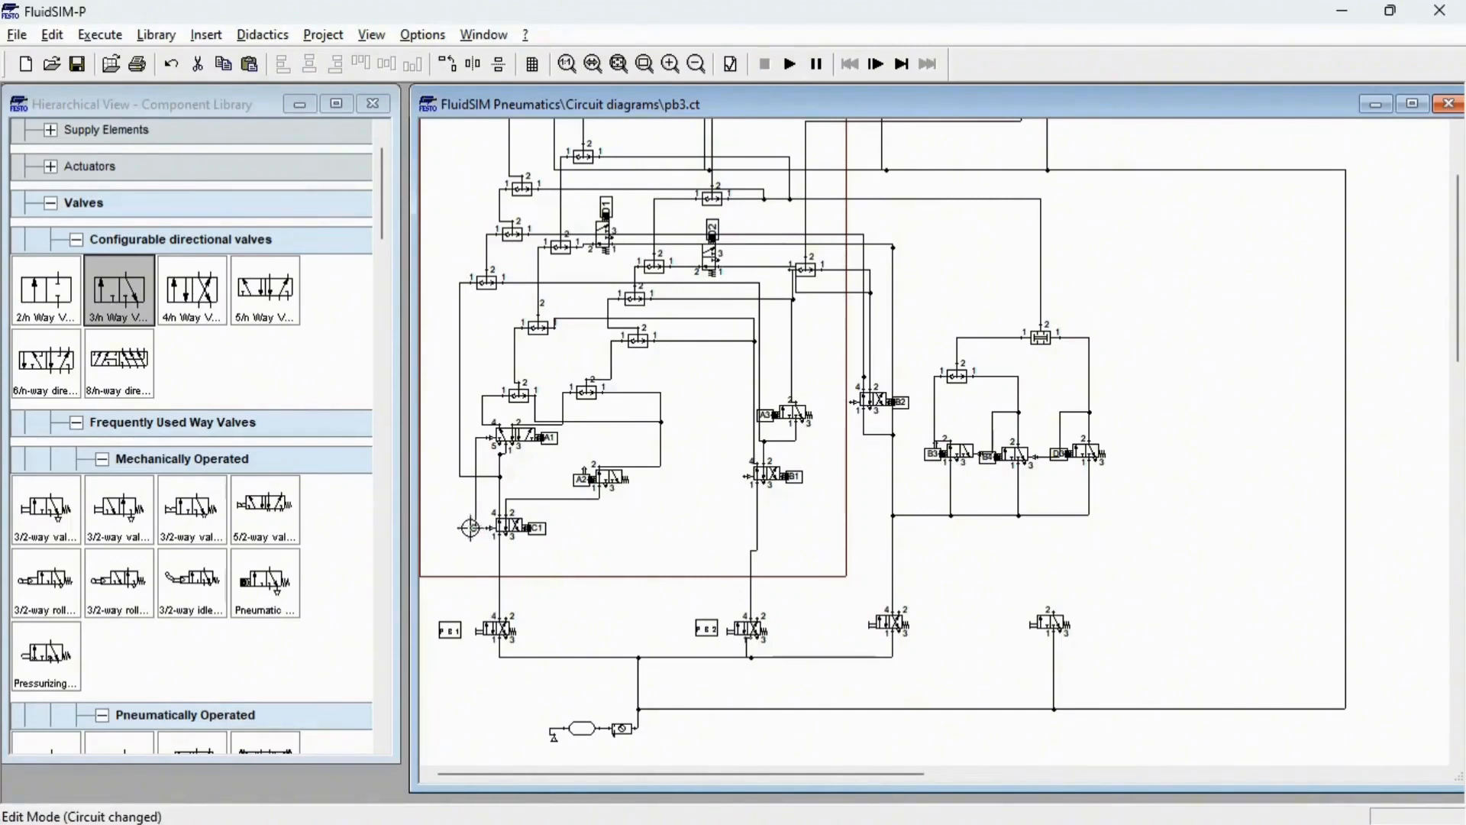
Step: Connect port 2 of the new 3/n way valve to the left pilot ports of valves C1, B1 and B2 through a common line
{"action": "mouse_move", "coordinate": [474, 527]}
{"action": "left_mouse_down"}
{"action": "mouse_move", "coordinate": [746, 611]}
{"action": "mouse_move", "coordinate": [984, 609]}
{"action": "mouse_move", "coordinate": [478, 529]}
{"action": "left_mouse_up"}
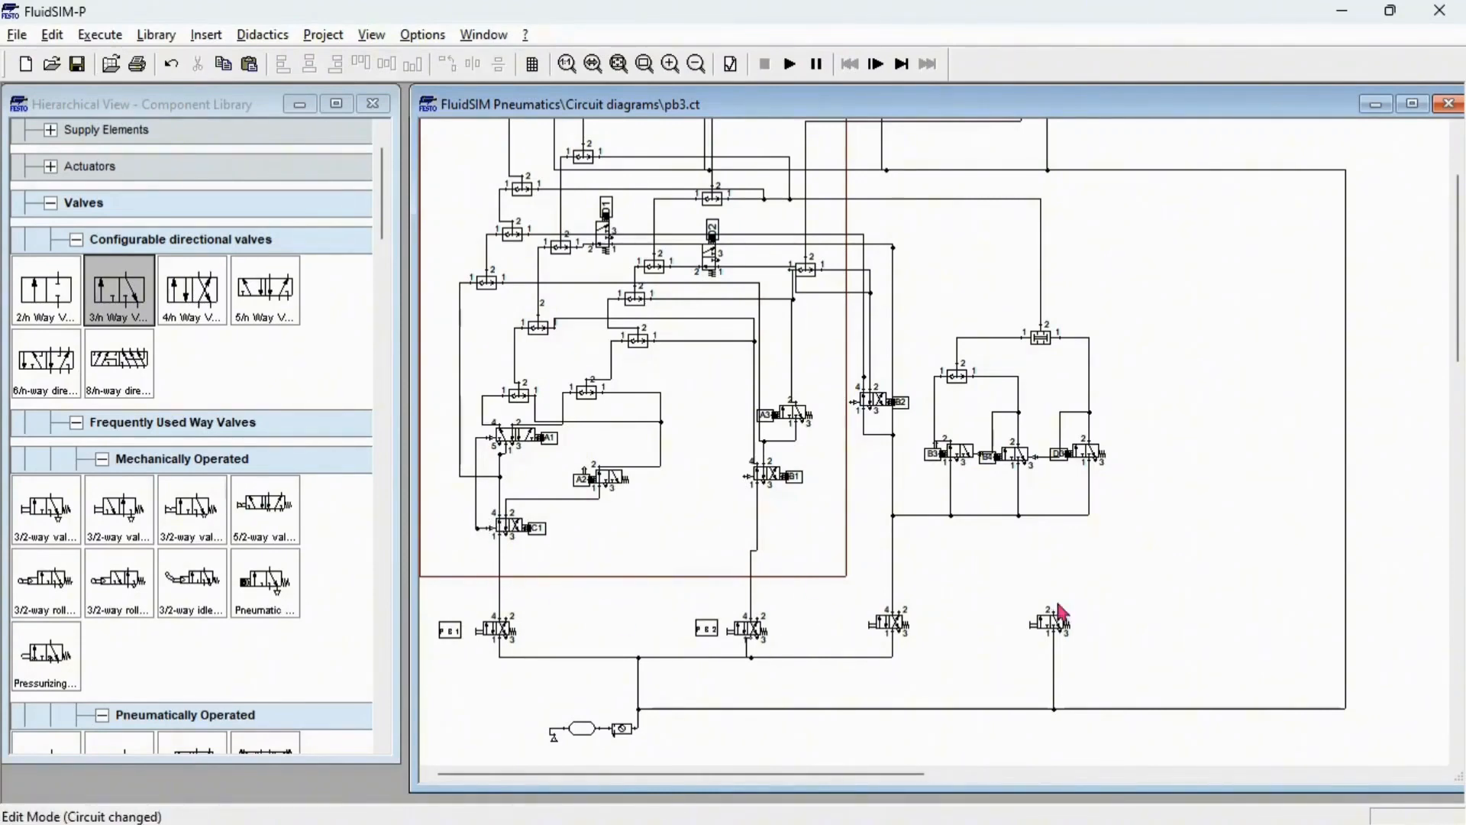
{"action": "left_click_drag", "start_coordinate": [1051, 611], "coordinate": [484, 533]}
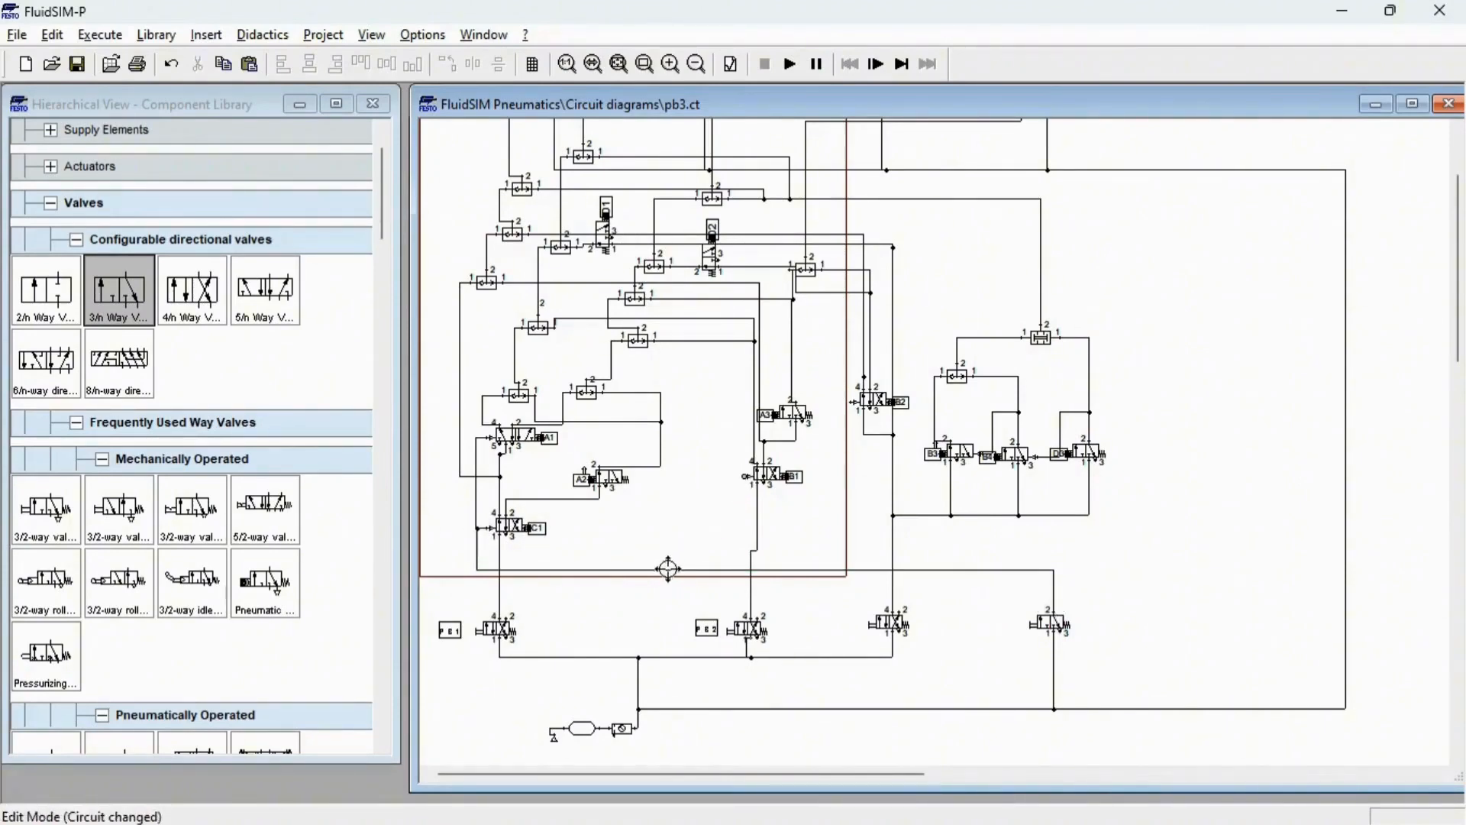
{"action": "left_click_drag", "start_coordinate": [668, 569], "coordinate": [667, 569]}
{"action": "left_click_drag", "start_coordinate": [851, 402], "coordinate": [819, 570]}
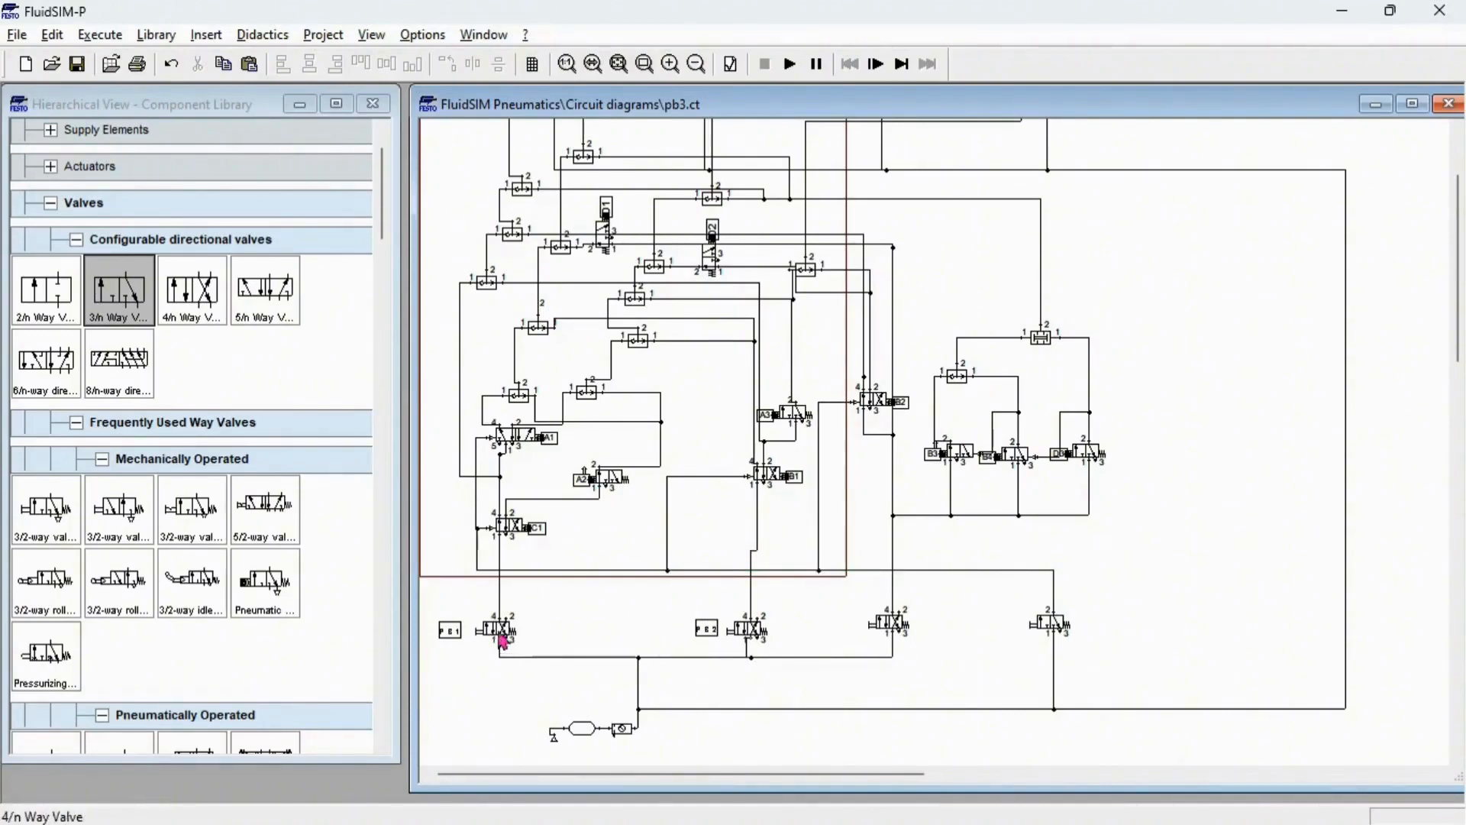
Step: Replace the right spring return of the first pushbutton valve with pneumatic actuation
{"action": "double_click", "coordinate": [503, 639]}
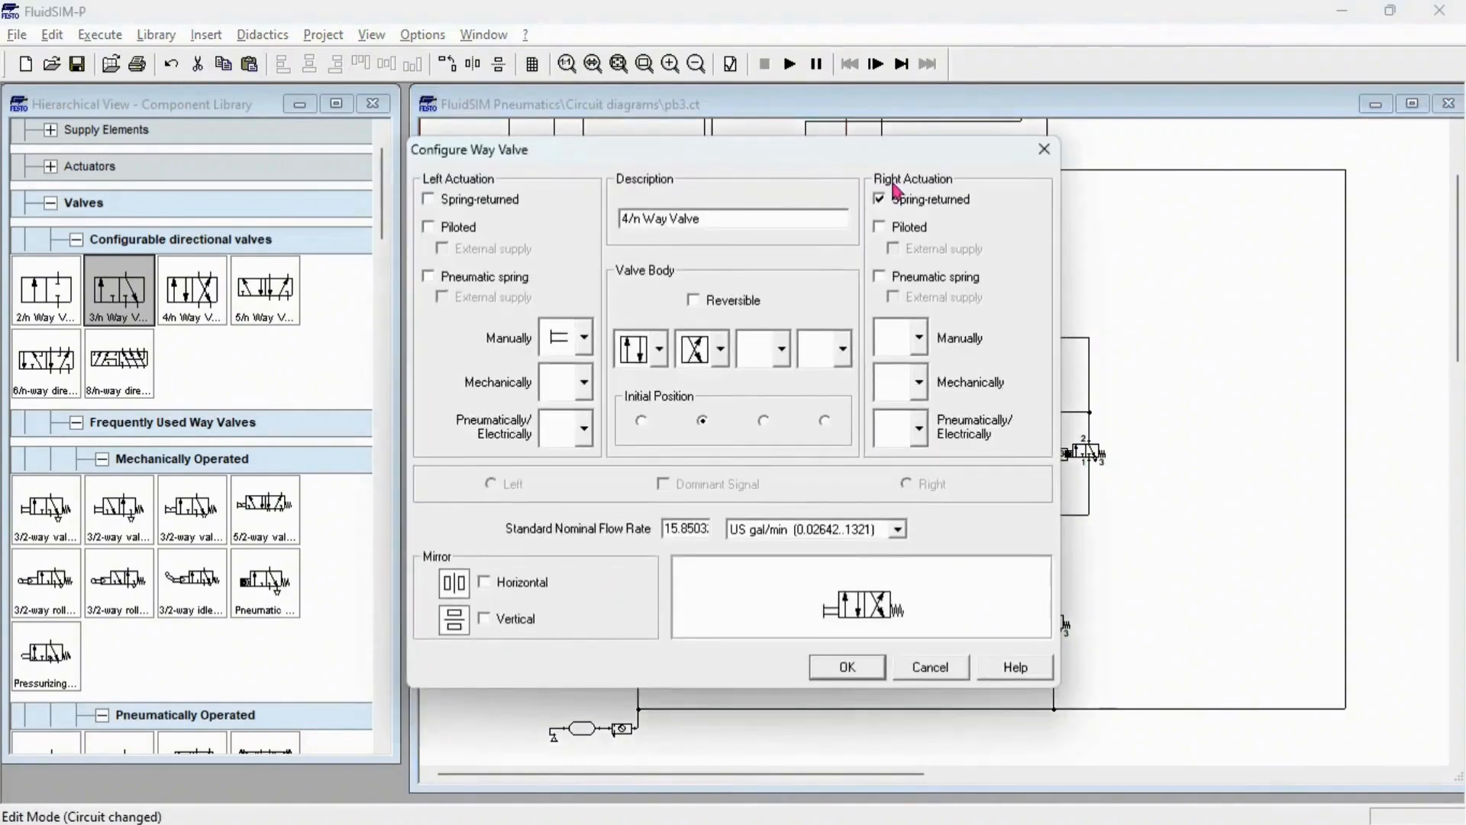
{"action": "left_click", "coordinate": [882, 200]}
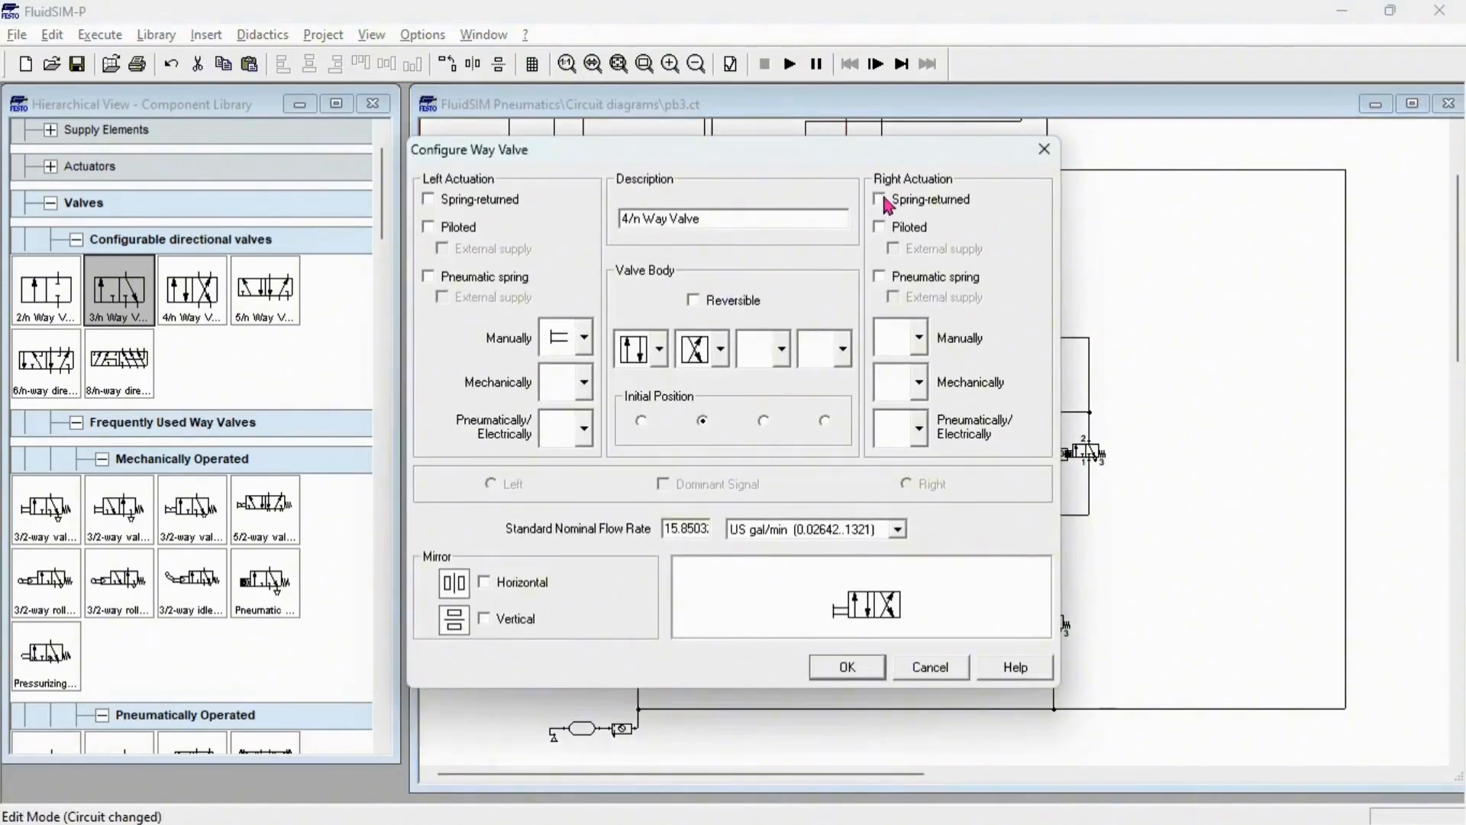
{"action": "left_click", "coordinate": [919, 429]}
{"action": "left_click", "coordinate": [886, 540]}
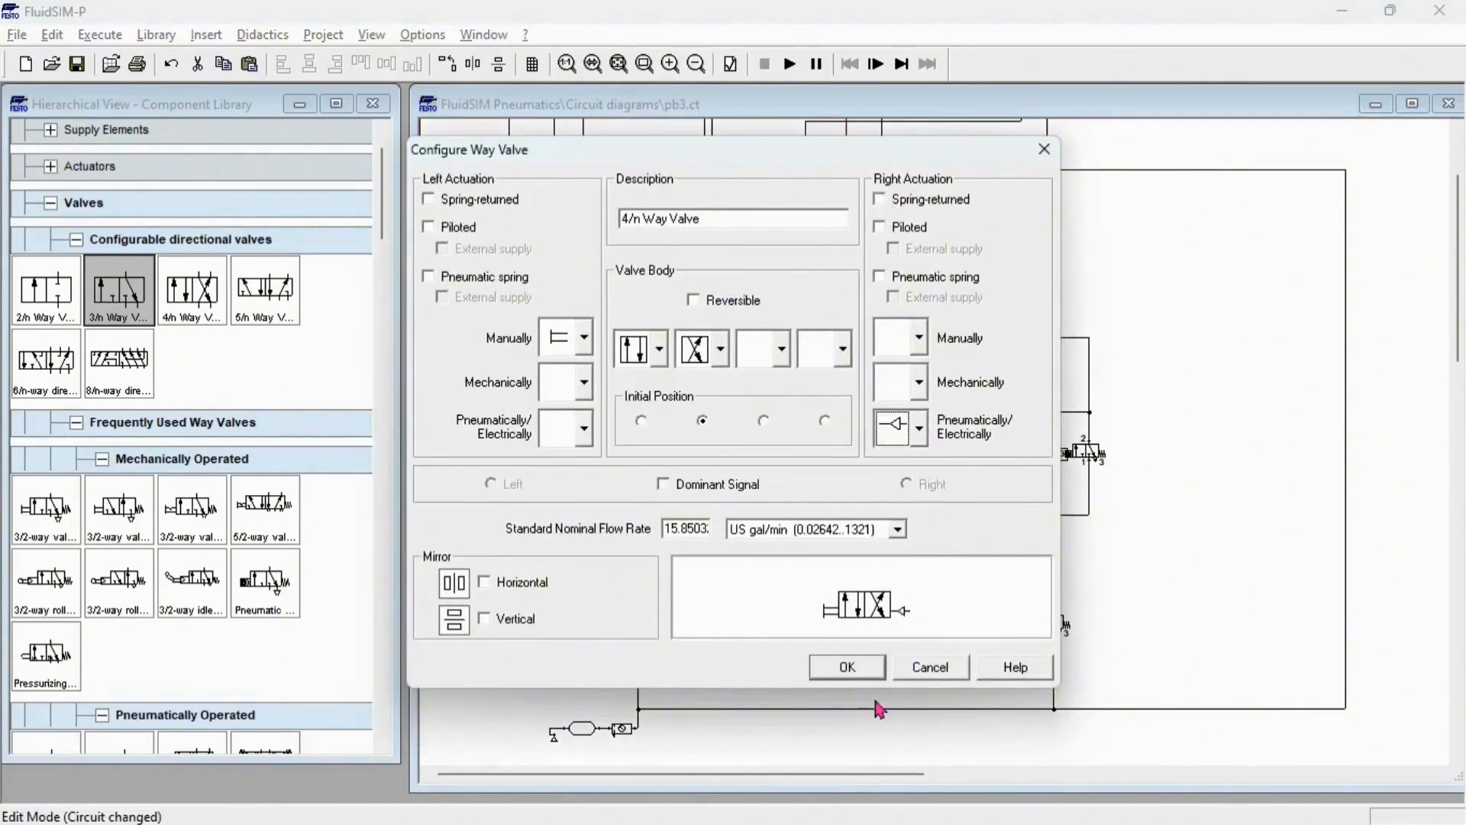
{"action": "left_click", "coordinate": [846, 666]}
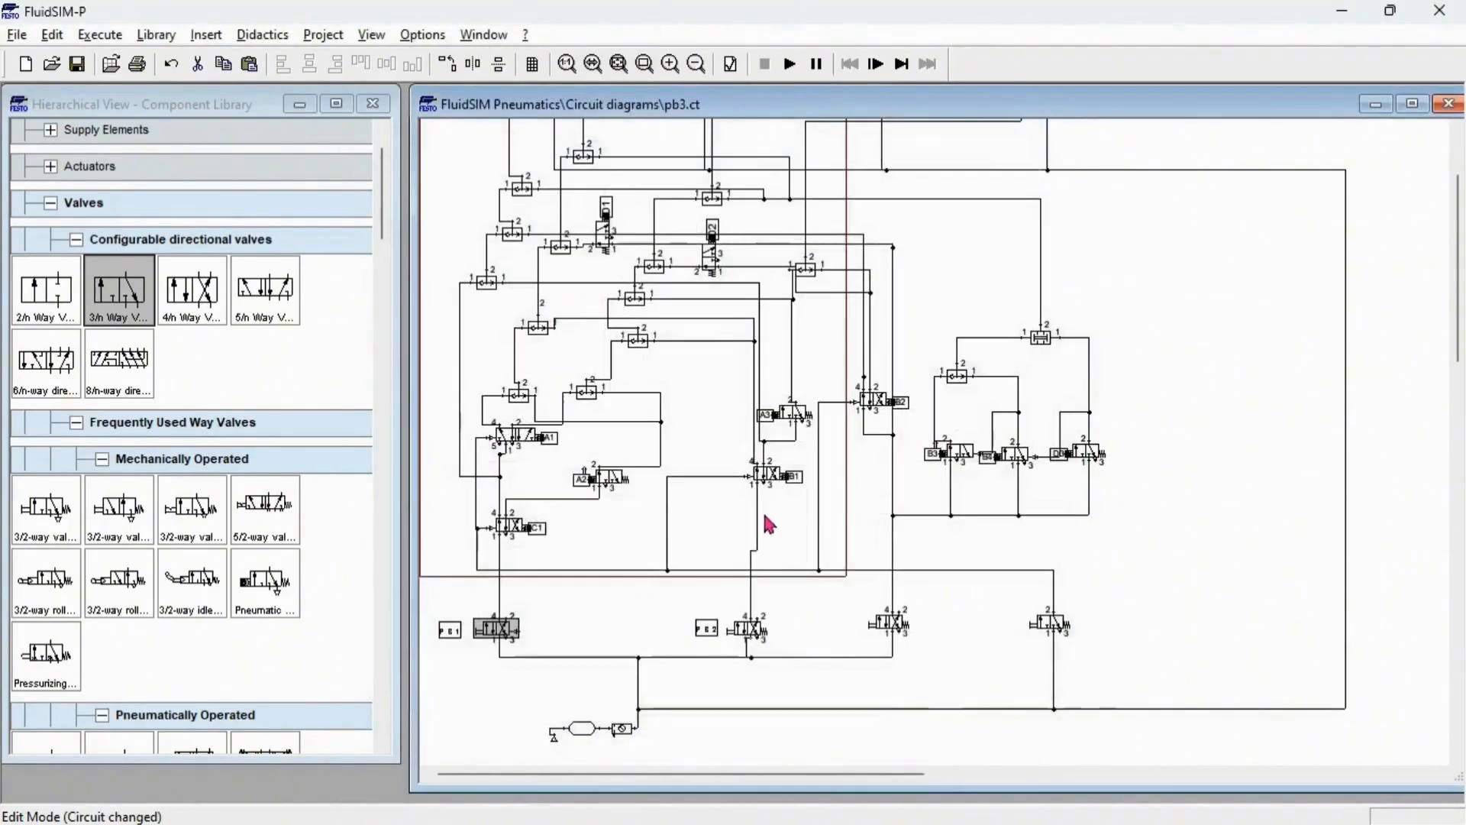
Step: Replace the right spring return of the second pushbutton valve with pneumatic actuation
{"action": "left_click", "coordinate": [746, 637]}
{"action": "double_click", "coordinate": [746, 637]}
{"action": "left_click", "coordinate": [879, 201]}
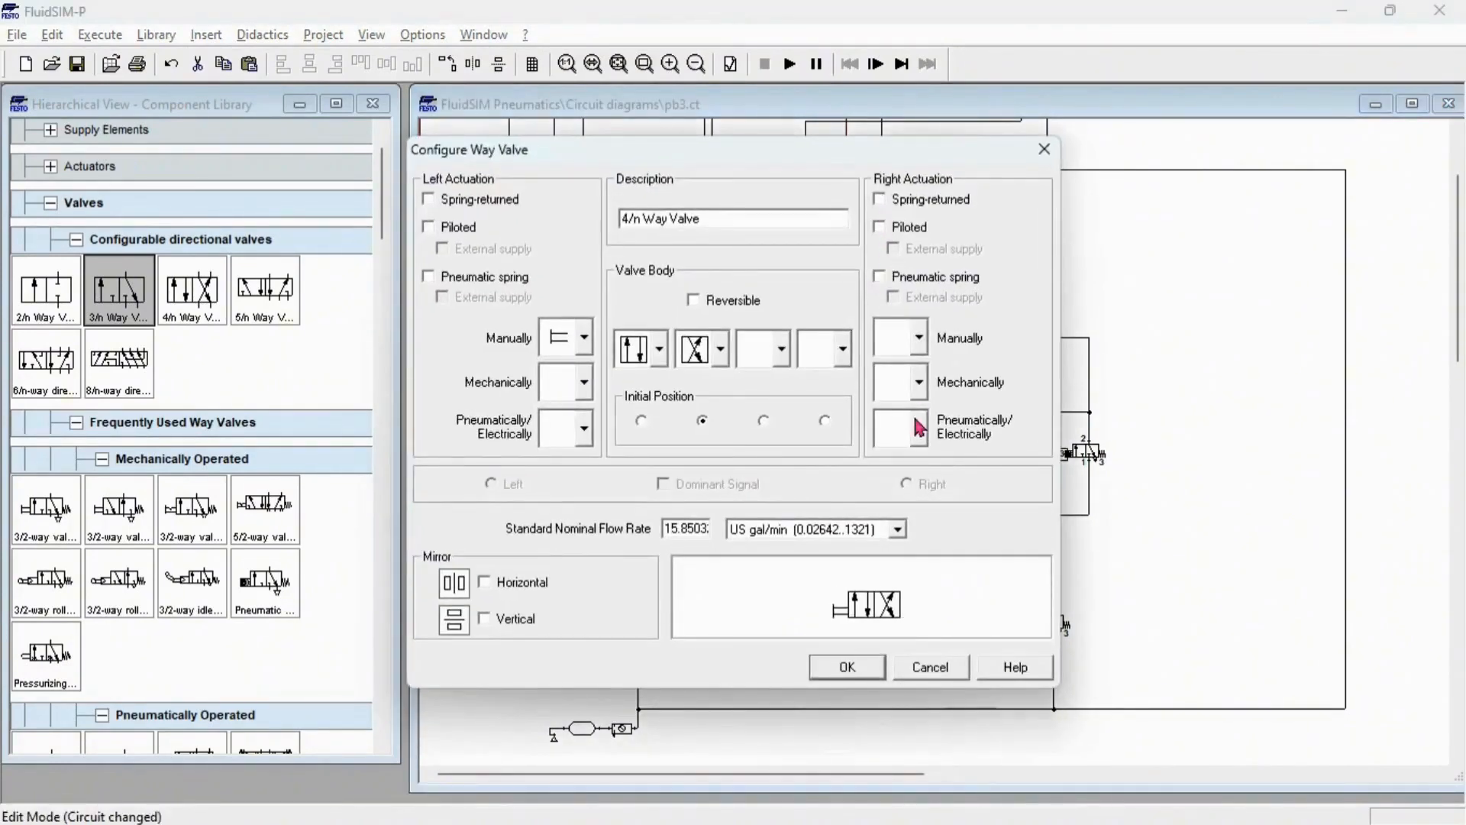
{"action": "left_click", "coordinate": [920, 429]}
{"action": "left_click", "coordinate": [882, 561]}
{"action": "left_click", "coordinate": [848, 666]}
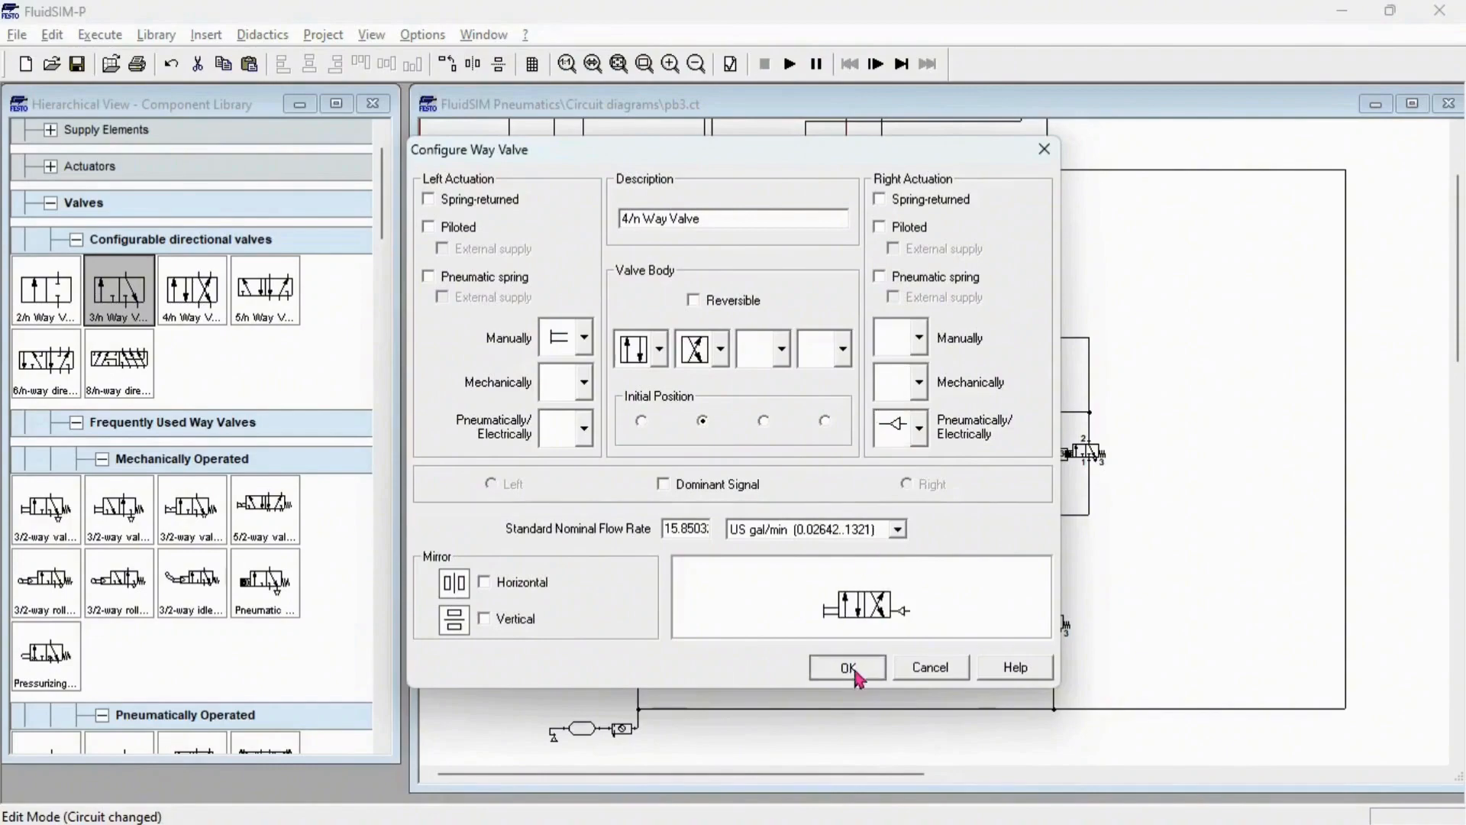
Step: Replace the right spring return of the third pushbutton valve with pneumatic actuation
{"action": "left_click", "coordinate": [889, 620]}
{"action": "double_click", "coordinate": [890, 620]}
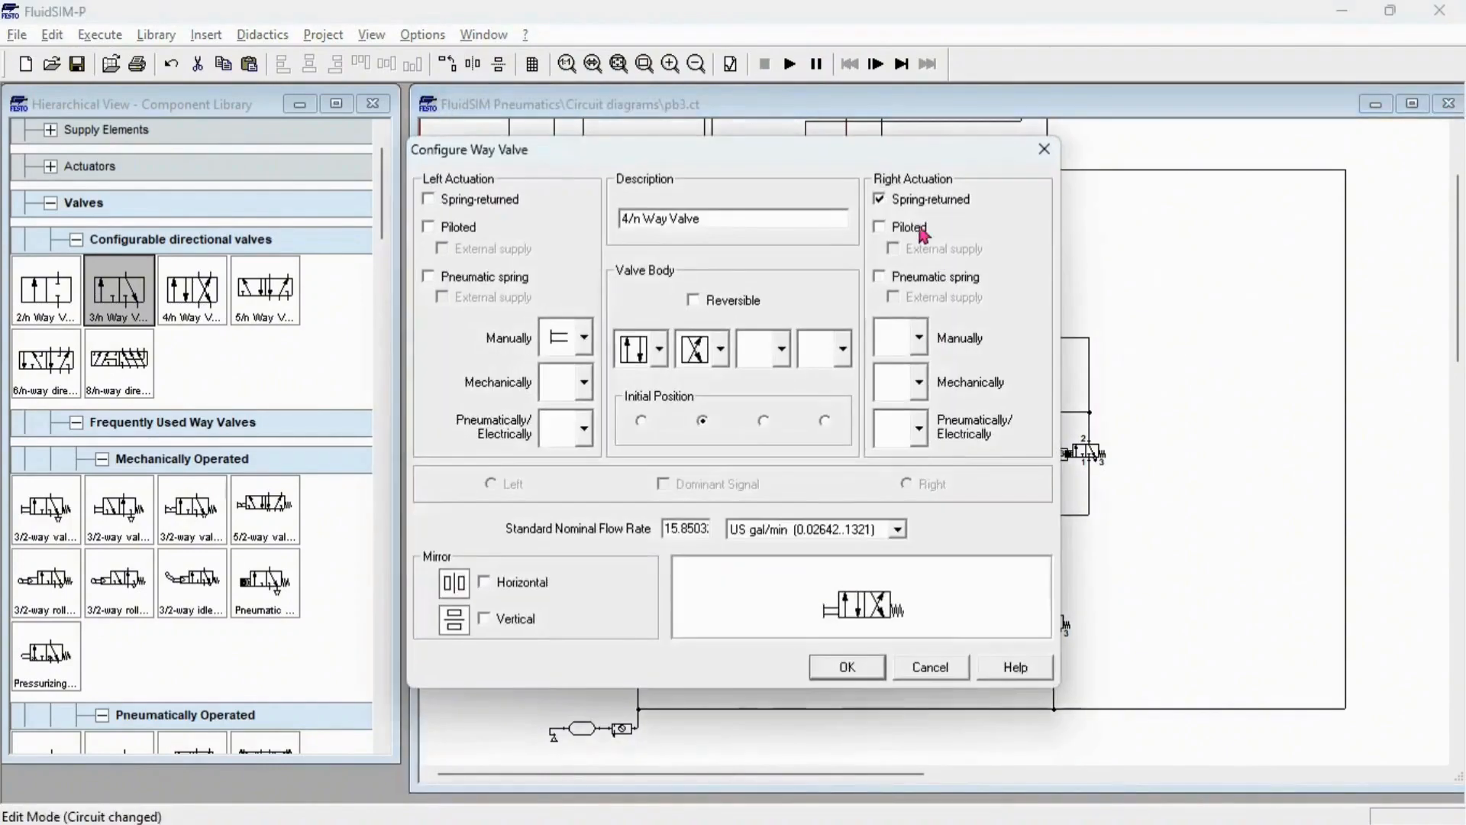
{"action": "left_click", "coordinate": [879, 198]}
{"action": "left_click", "coordinate": [918, 429]}
{"action": "left_click", "coordinate": [897, 534]}
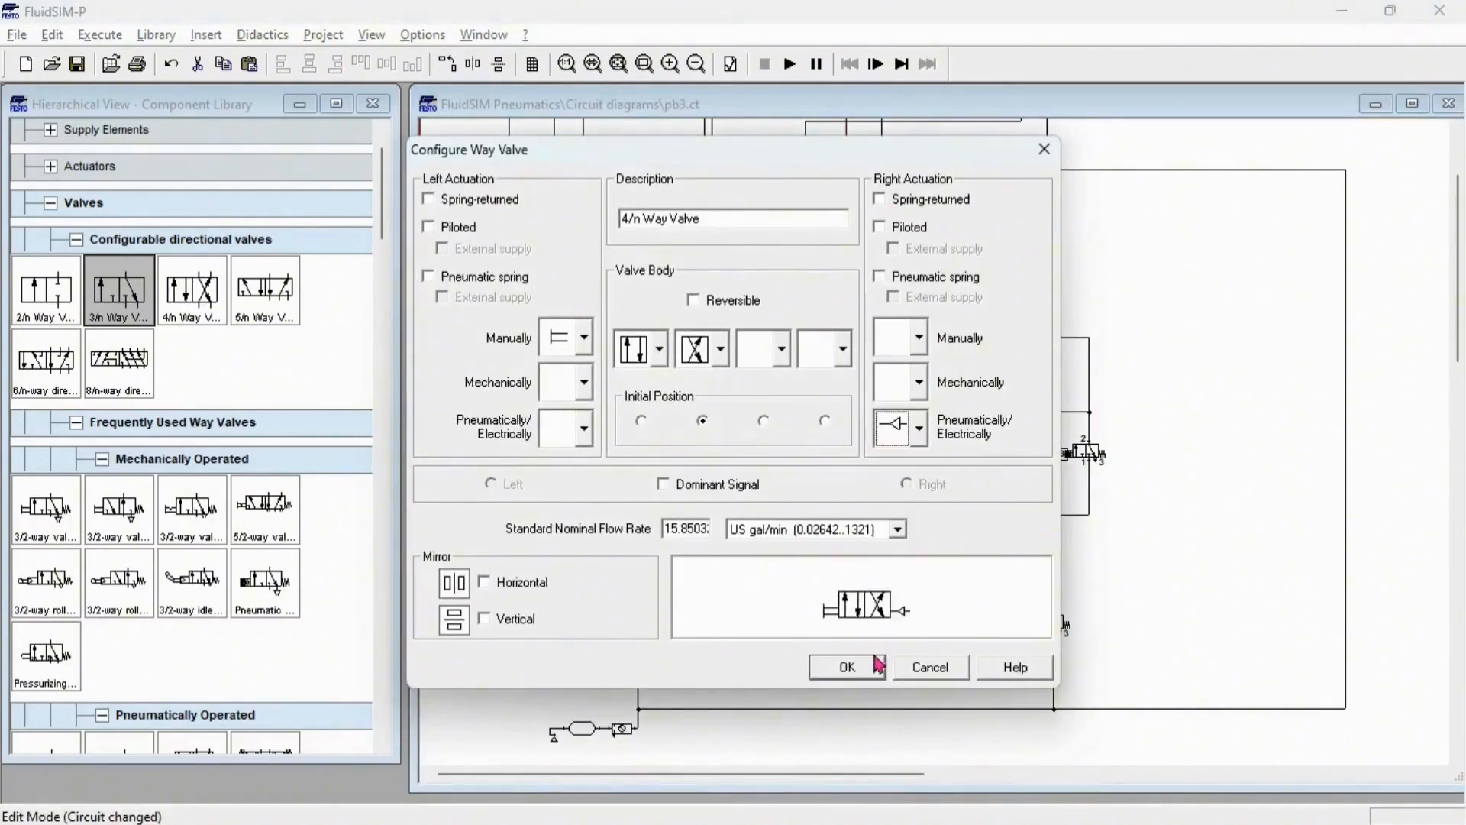
{"action": "left_click", "coordinate": [854, 674]}
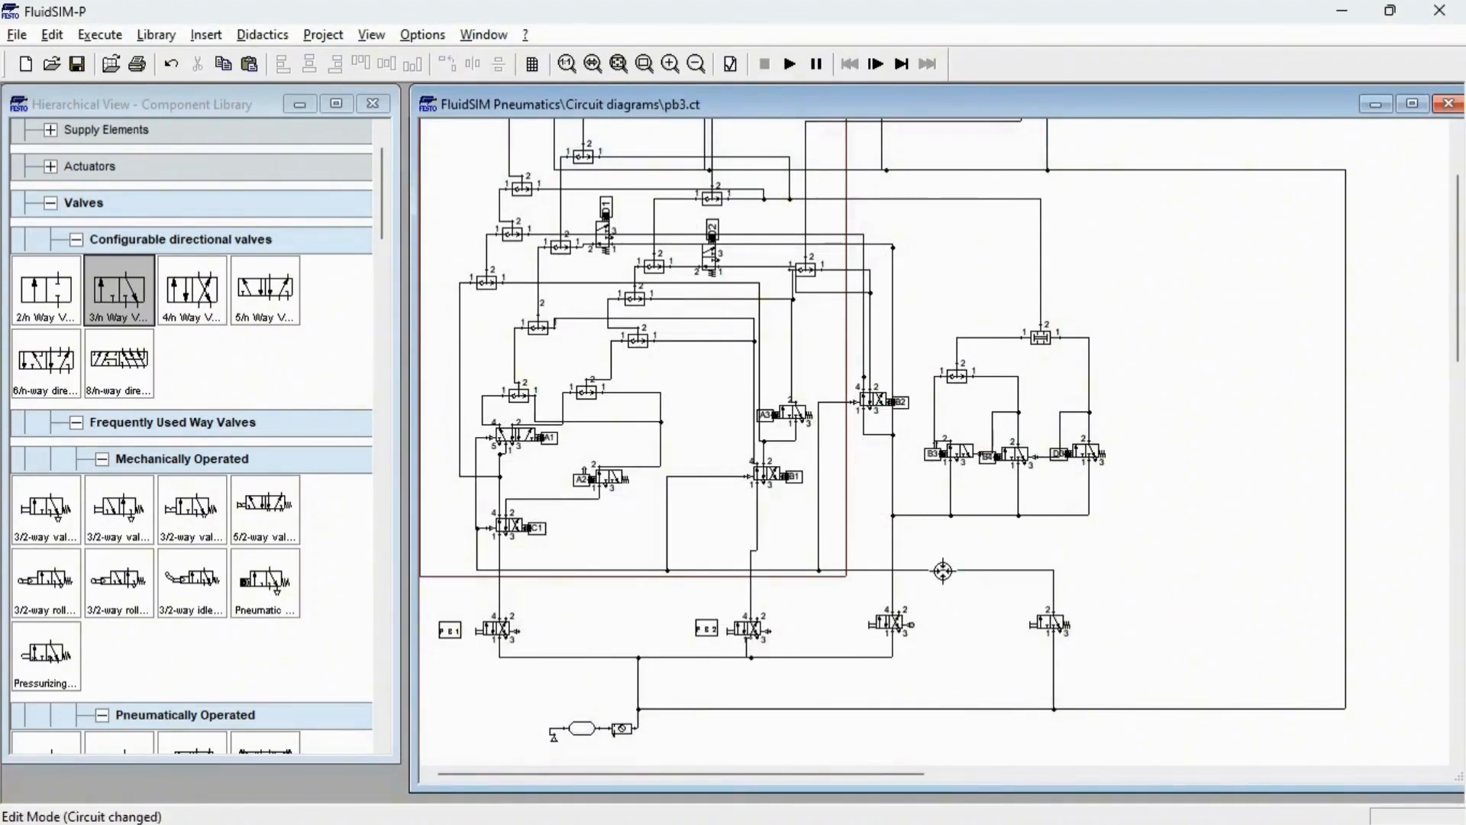
Step: Connect the right pilot ports of the three pushbutton valves to the common line from the new 3/n way valve
{"action": "left_click_drag", "start_coordinate": [943, 573], "coordinate": [901, 620]}
{"action": "left_click_drag", "start_coordinate": [769, 630], "coordinate": [789, 569]}
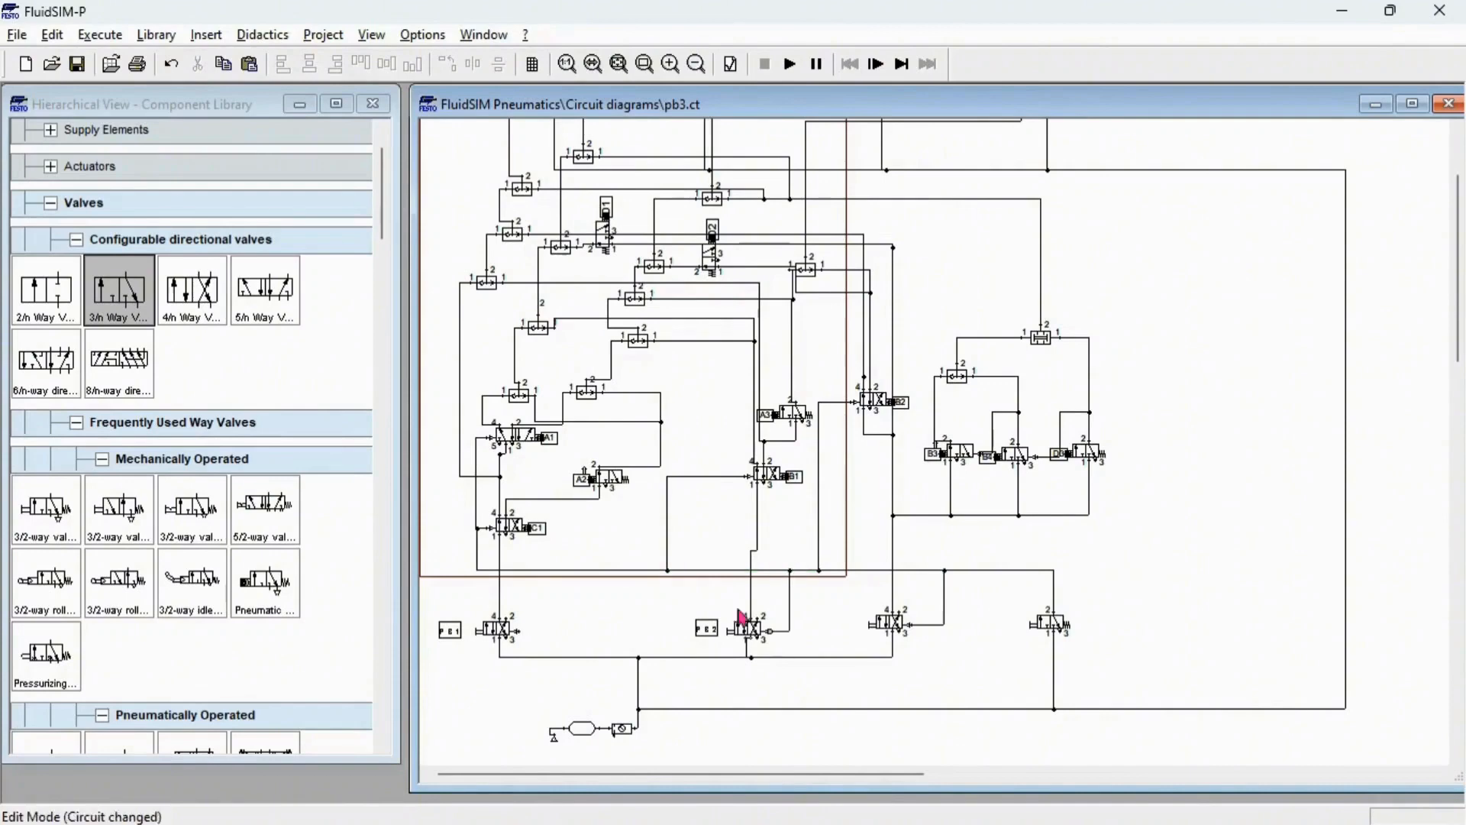
{"action": "left_click_drag", "start_coordinate": [520, 631], "coordinate": [562, 570]}
Step: Simulate the circuit past the drawing-area warning, actuate the first pushbutton valve and watch the cylinders run the first sequence
{"action": "left_click", "coordinate": [791, 65]}
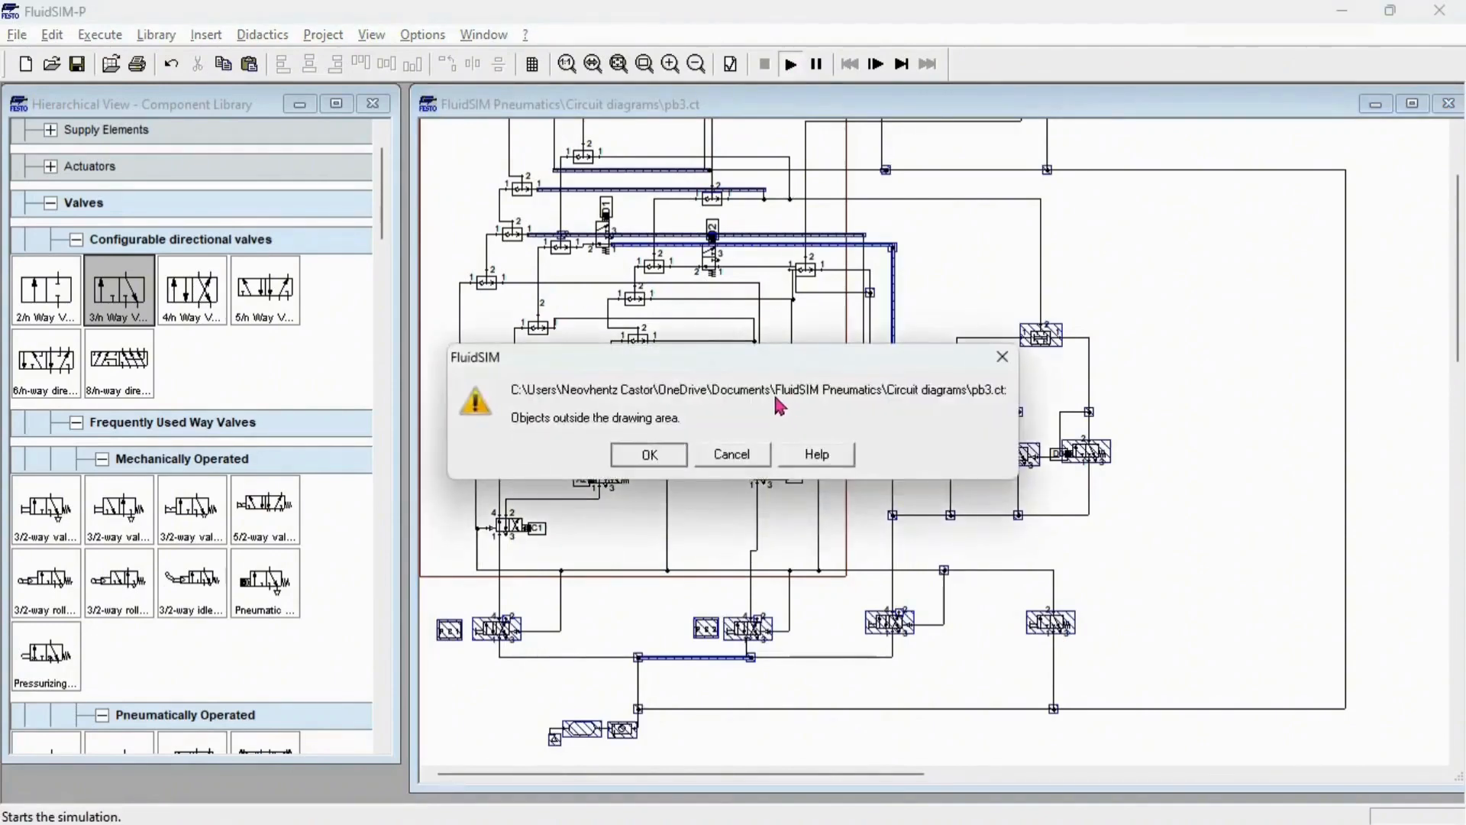
{"action": "key", "text": "Return"}
{"action": "scroll", "coordinate": [699, 474], "scroll_direction": "down", "scroll_amount": 3}
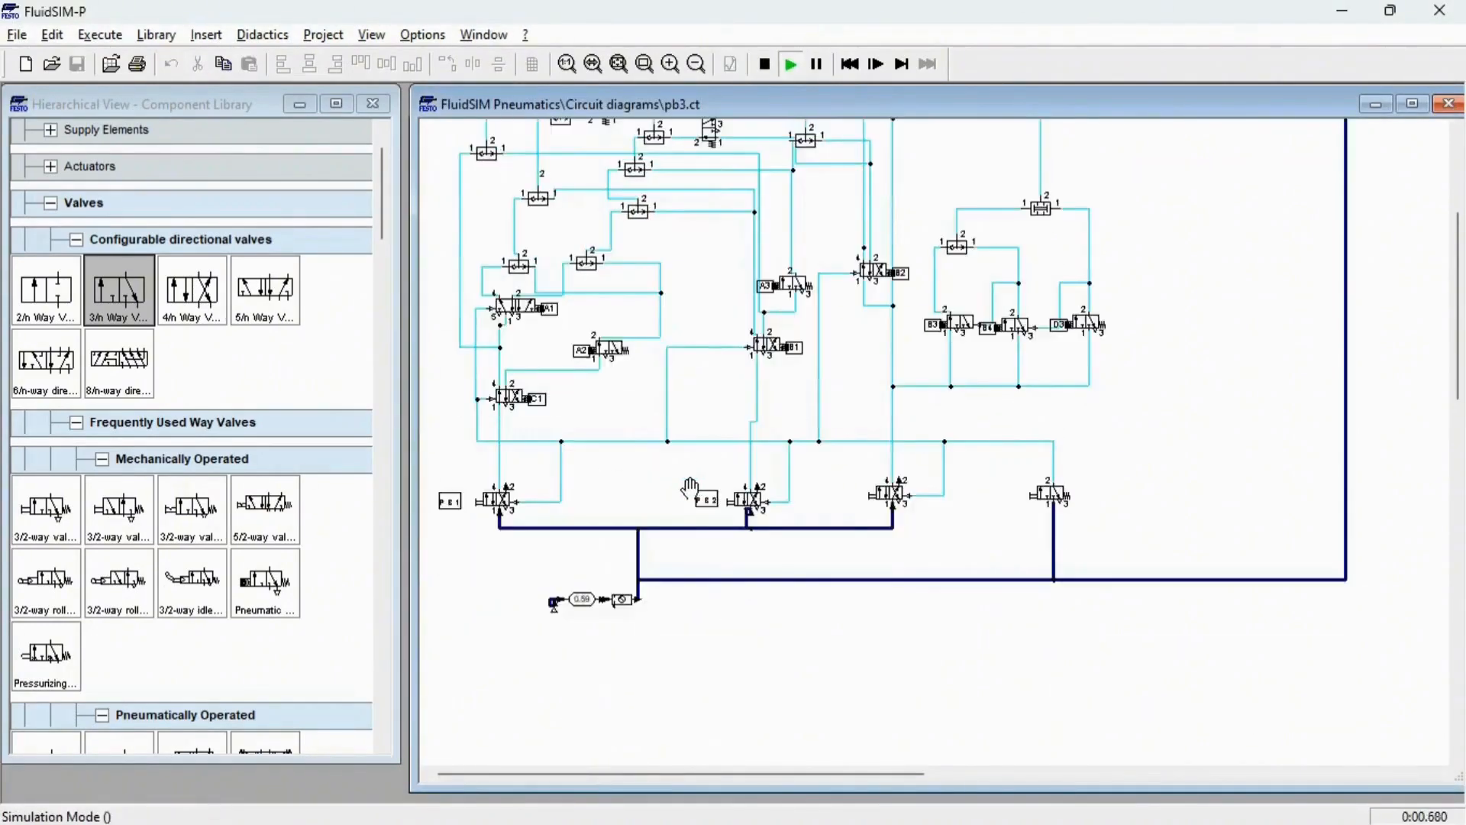
{"action": "scroll", "coordinate": [690, 487], "scroll_direction": "up", "scroll_amount": 5}
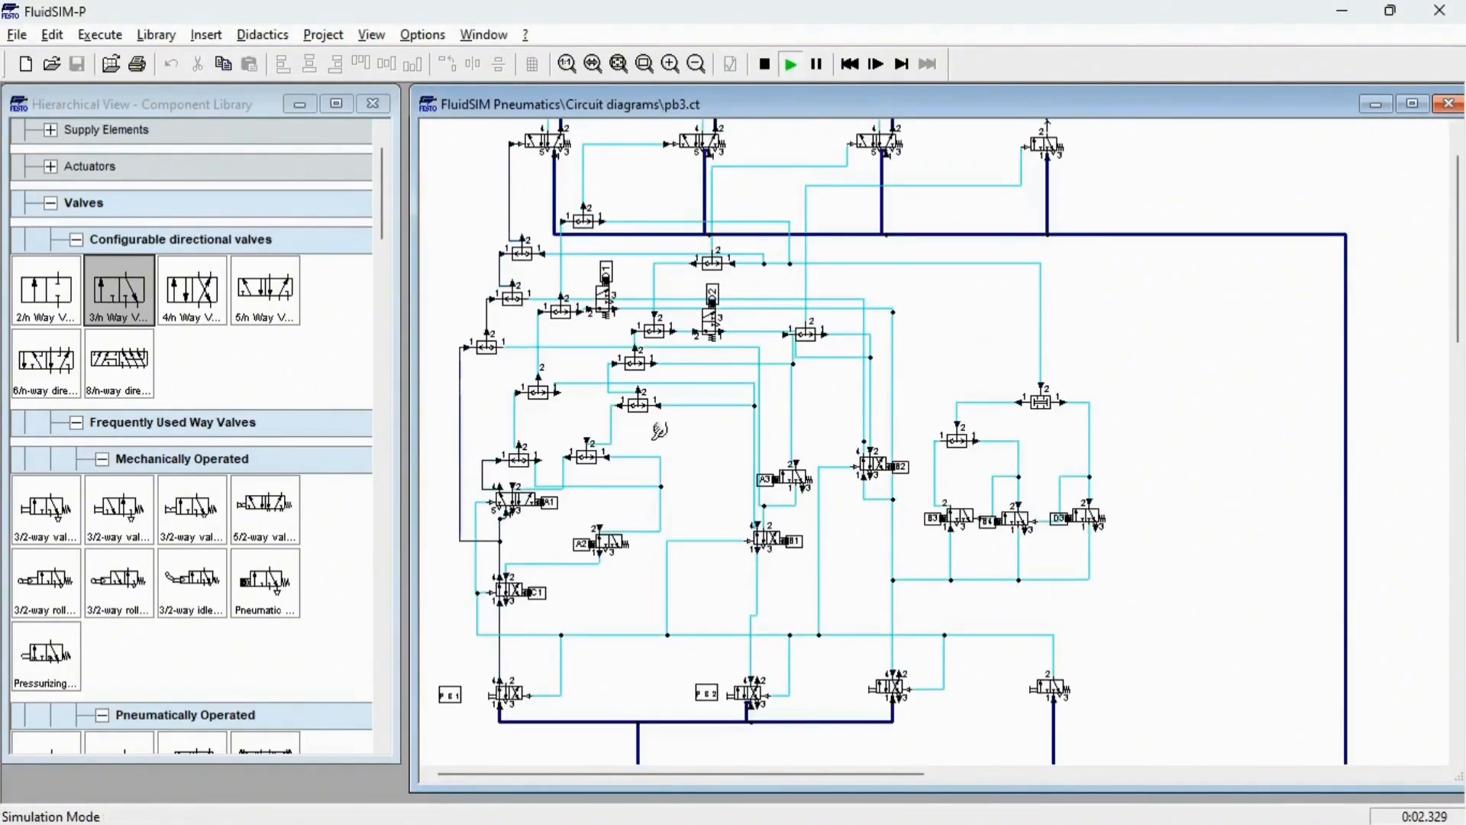
{"action": "scroll", "coordinate": [710, 378], "scroll_direction": "up", "scroll_amount": 2}
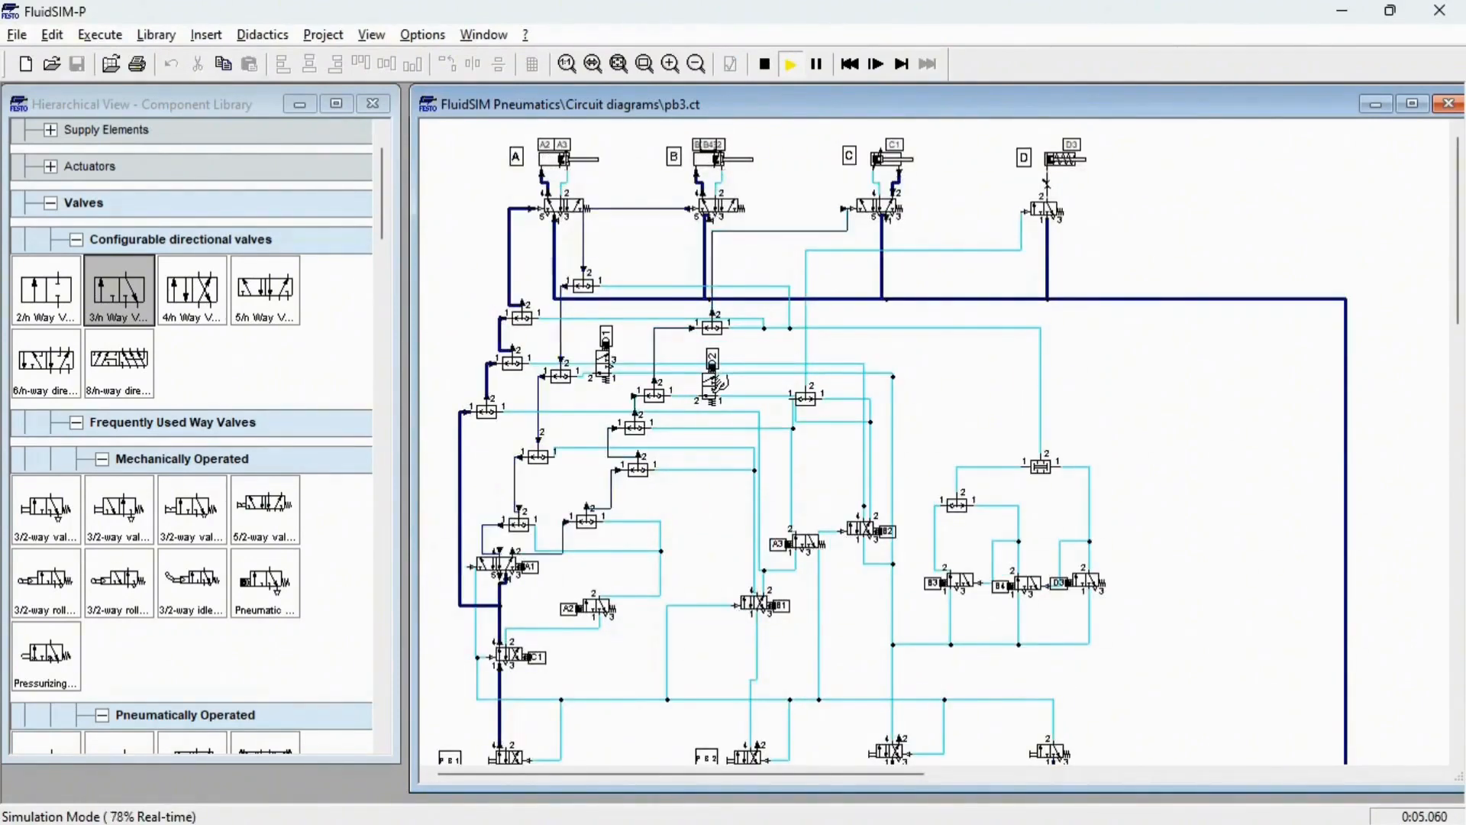
{"action": "left_click", "coordinate": [714, 373]}
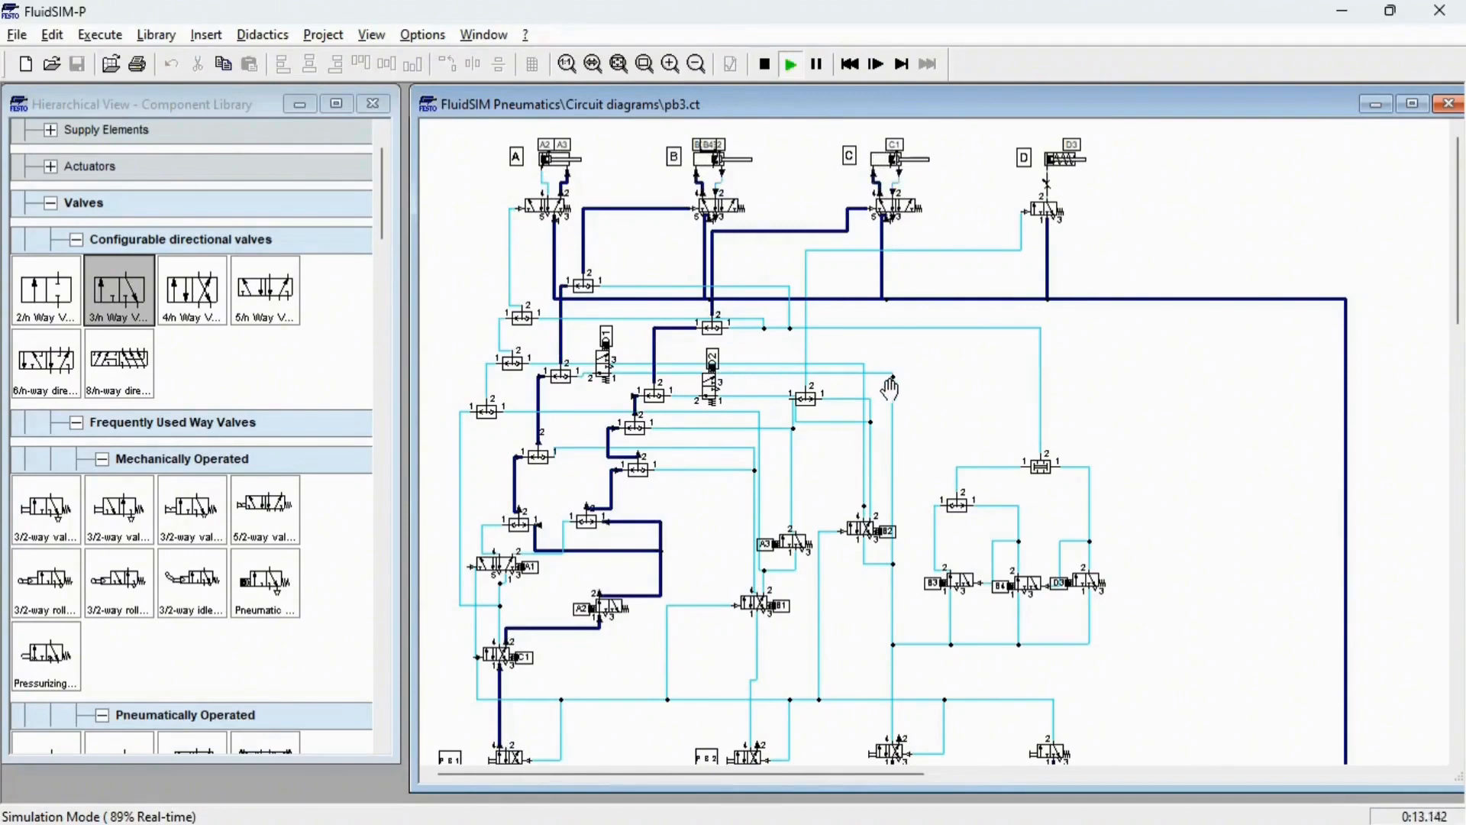
Step: Reset the valves after the first sequence, then actuate the PB2 pushbutton valve and watch the second cylinder sequence
{"action": "scroll", "coordinate": [916, 405], "scroll_direction": "down", "scroll_amount": 5}
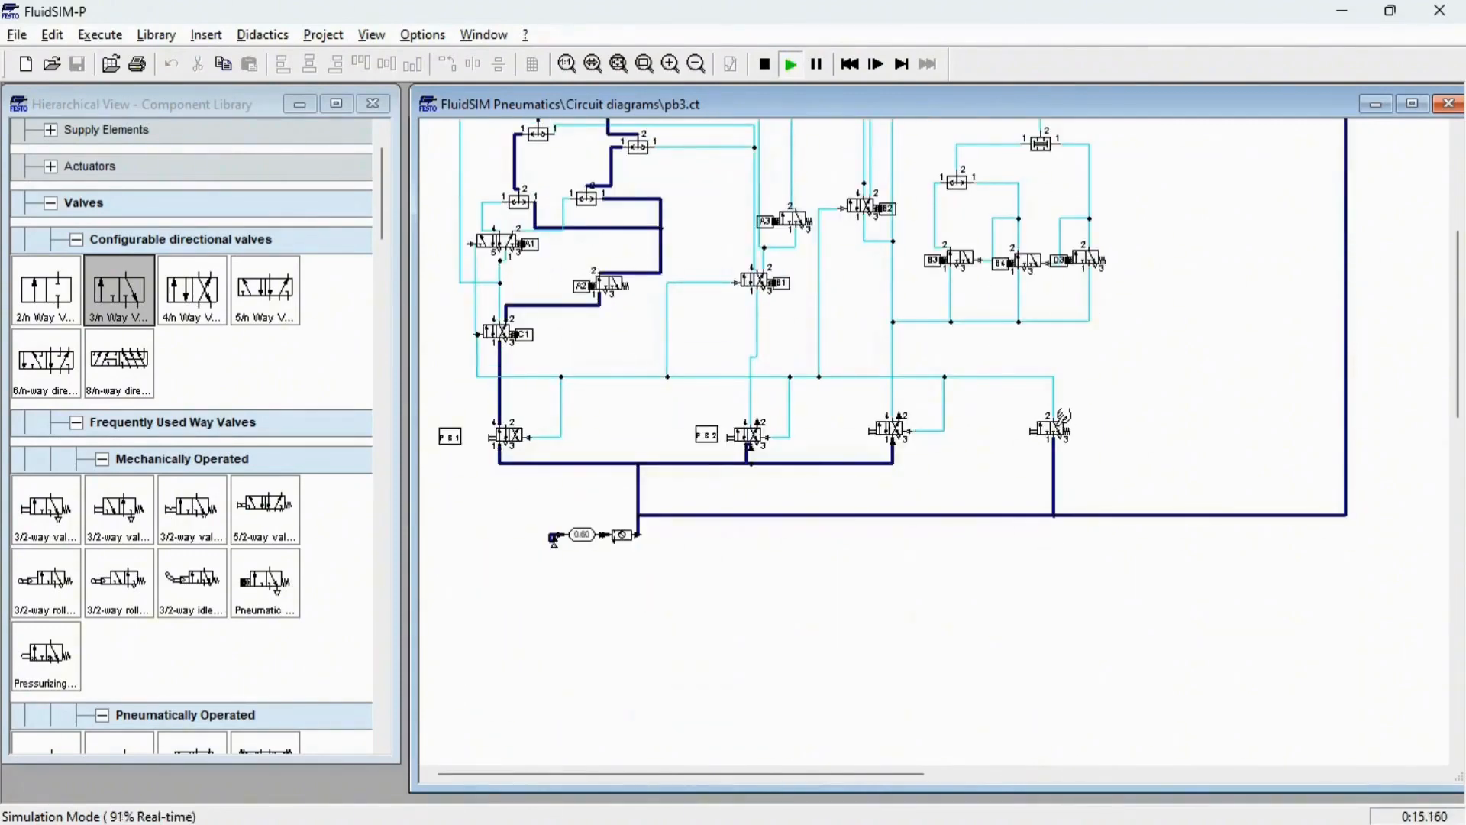
{"action": "scroll", "coordinate": [968, 344], "scroll_direction": "up", "scroll_amount": 5}
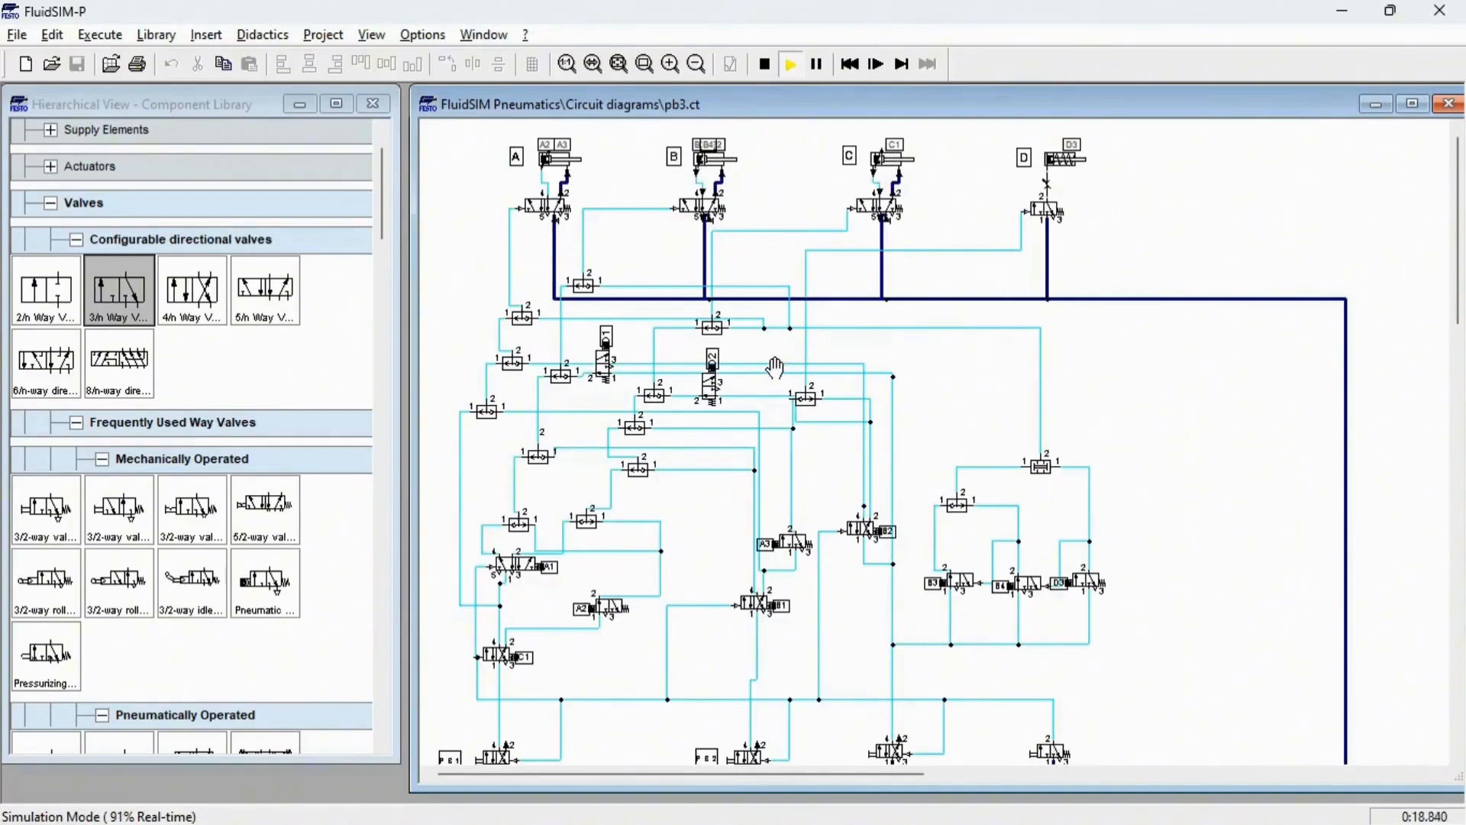
{"action": "scroll", "coordinate": [774, 367], "scroll_direction": "down", "scroll_amount": 3}
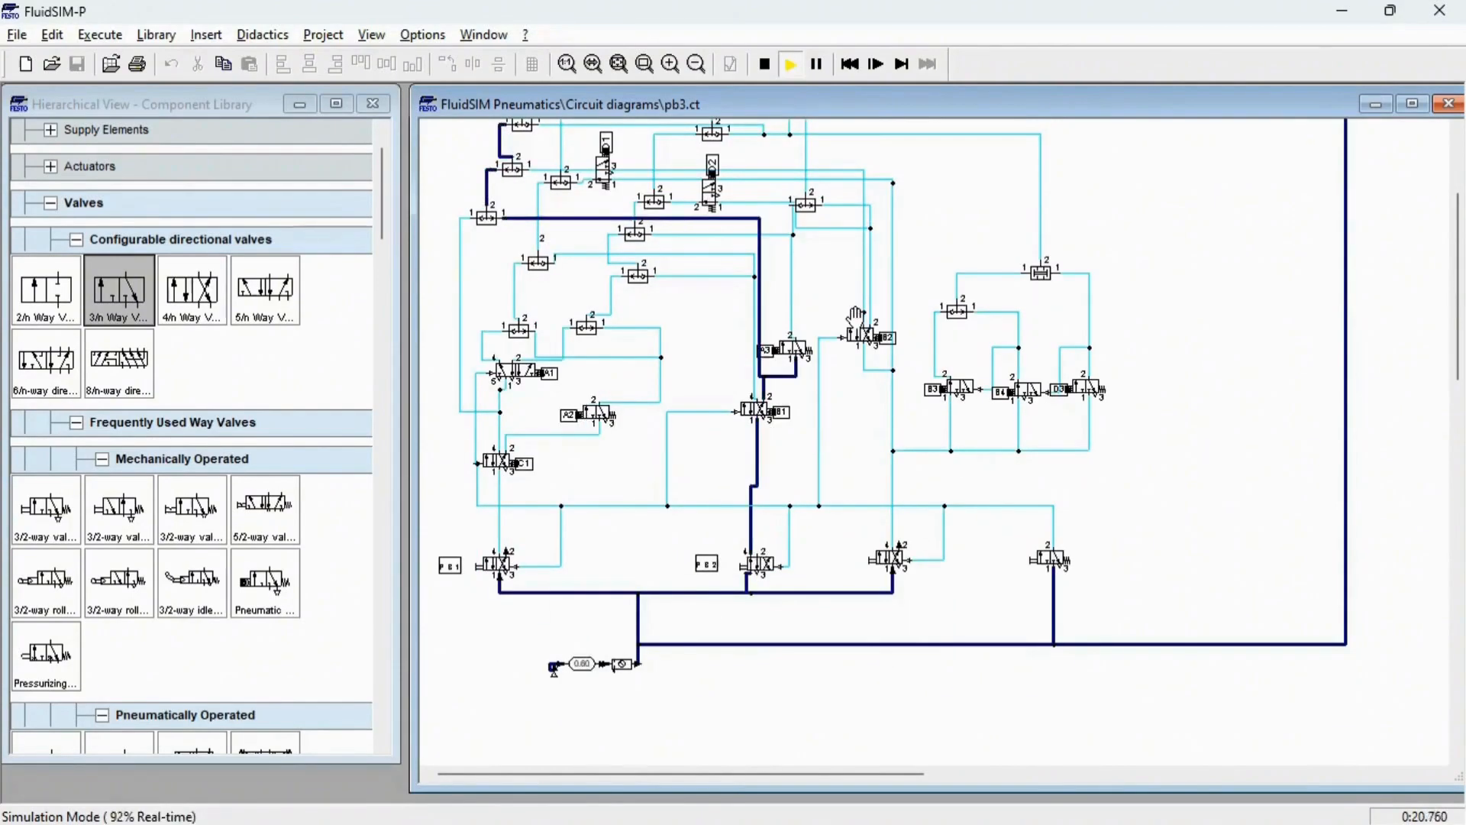
{"action": "scroll", "coordinate": [856, 313], "scroll_direction": "up", "scroll_amount": 3}
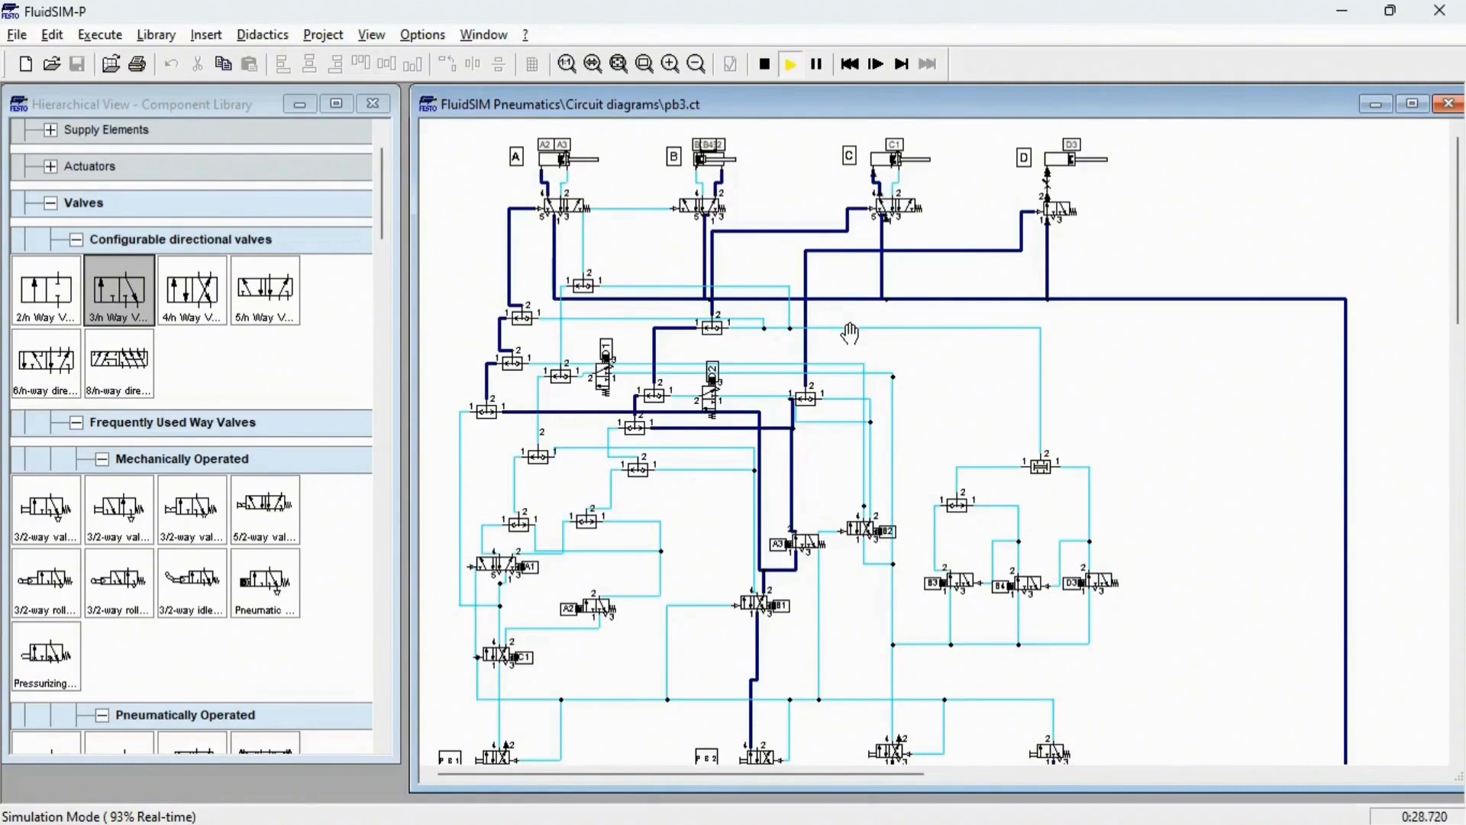
Step: Reset the valves after the second sequence, then actuate the third pushbutton valve and watch the cylinders run the third sequence
{"action": "scroll", "coordinate": [850, 334], "scroll_direction": "down", "scroll_amount": 3}
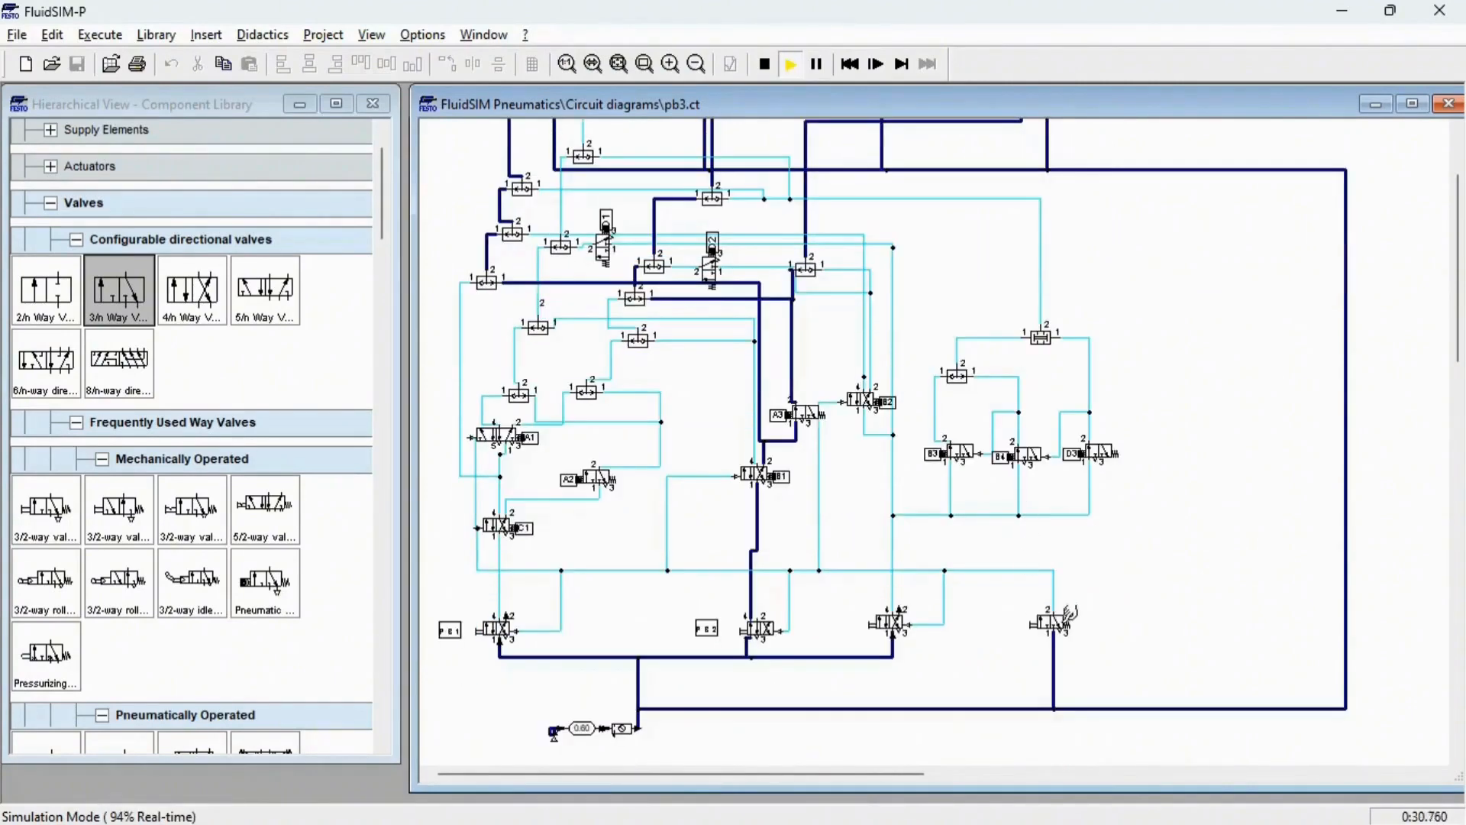
{"action": "scroll", "coordinate": [897, 527], "scroll_direction": "up", "scroll_amount": 3}
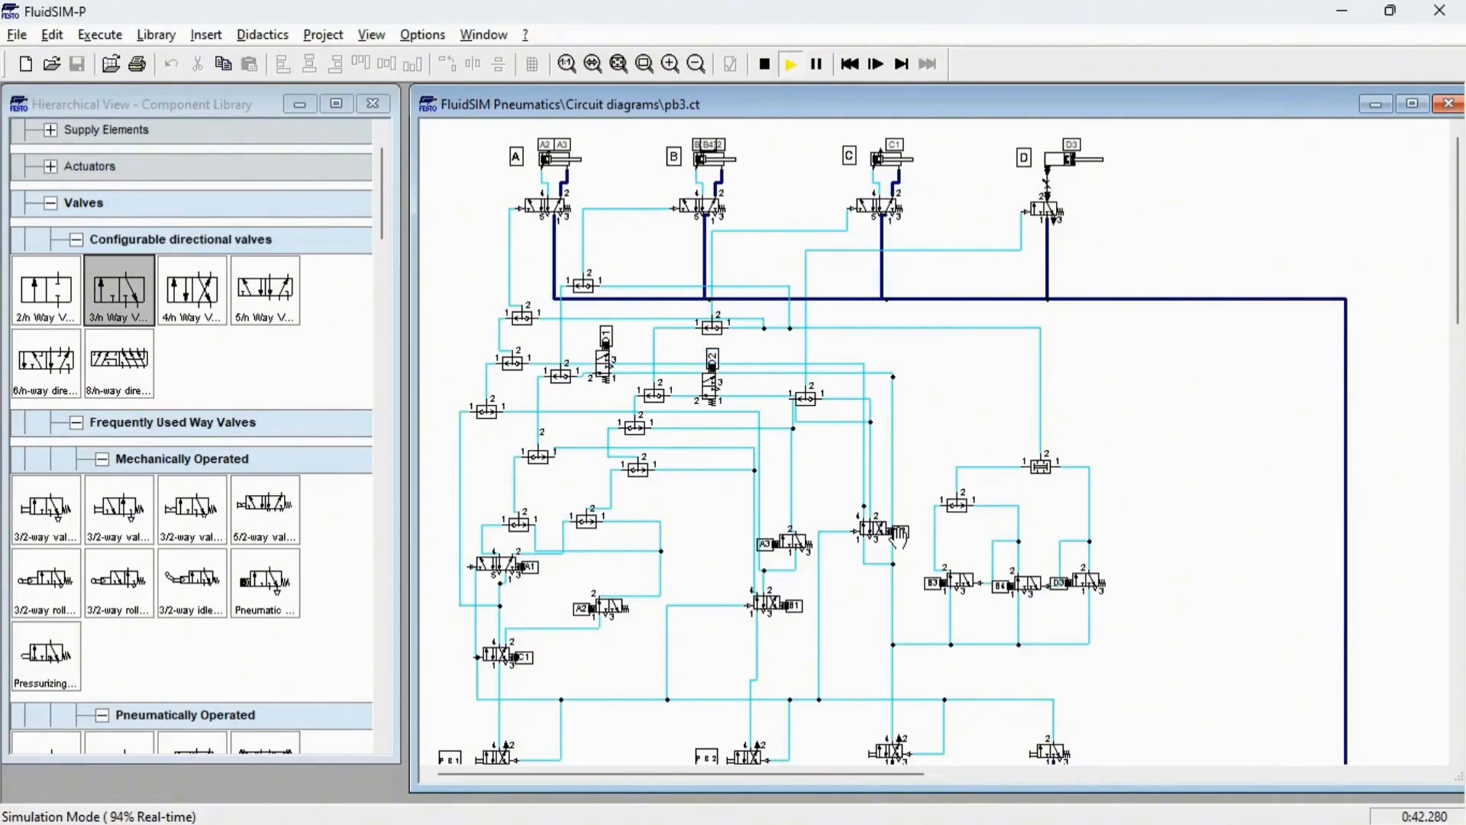
{"action": "scroll", "coordinate": [902, 526], "scroll_direction": "down", "scroll_amount": 2}
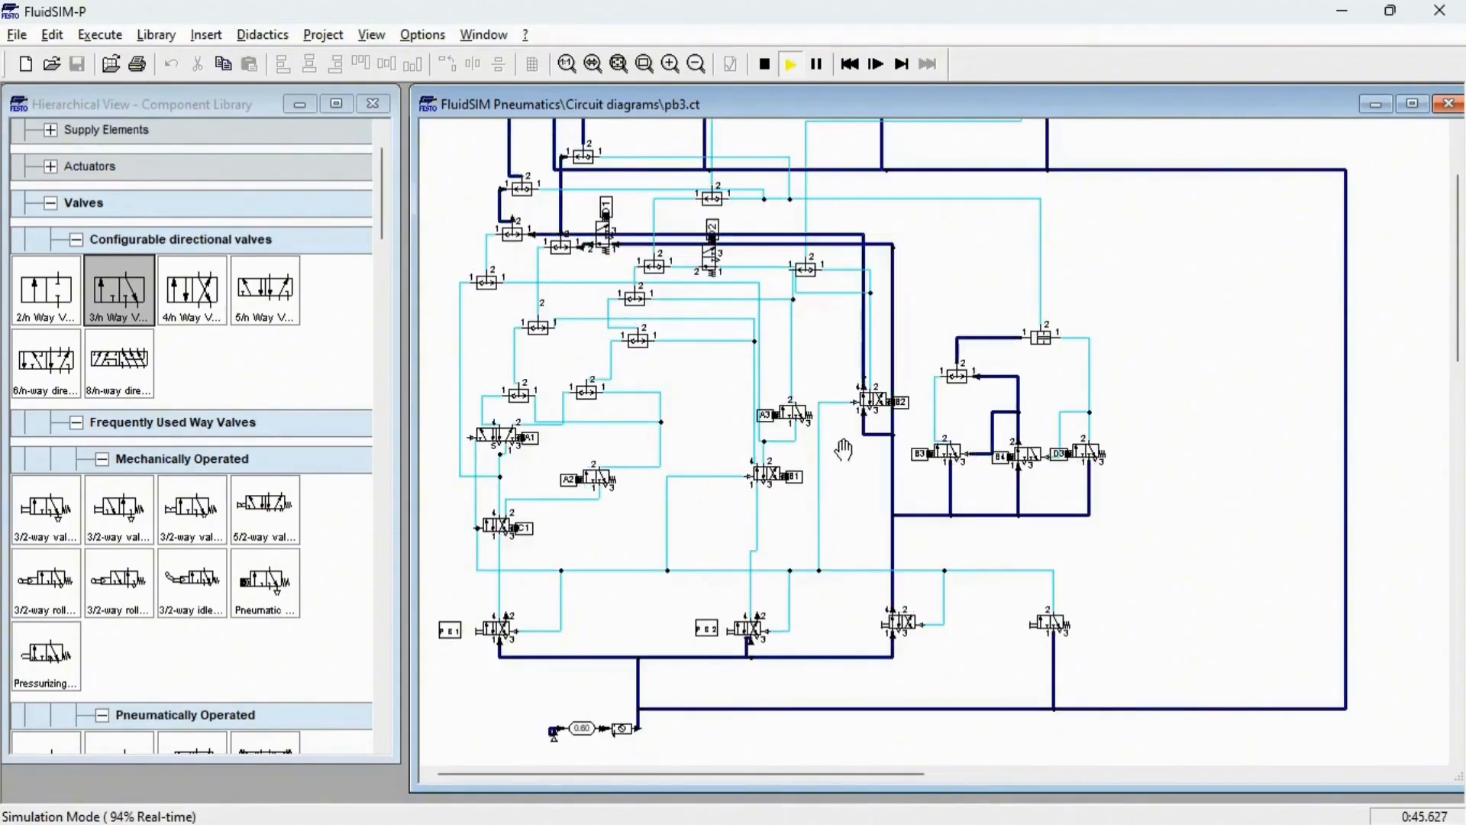
{"action": "scroll", "coordinate": [773, 418], "scroll_direction": "up", "scroll_amount": 2}
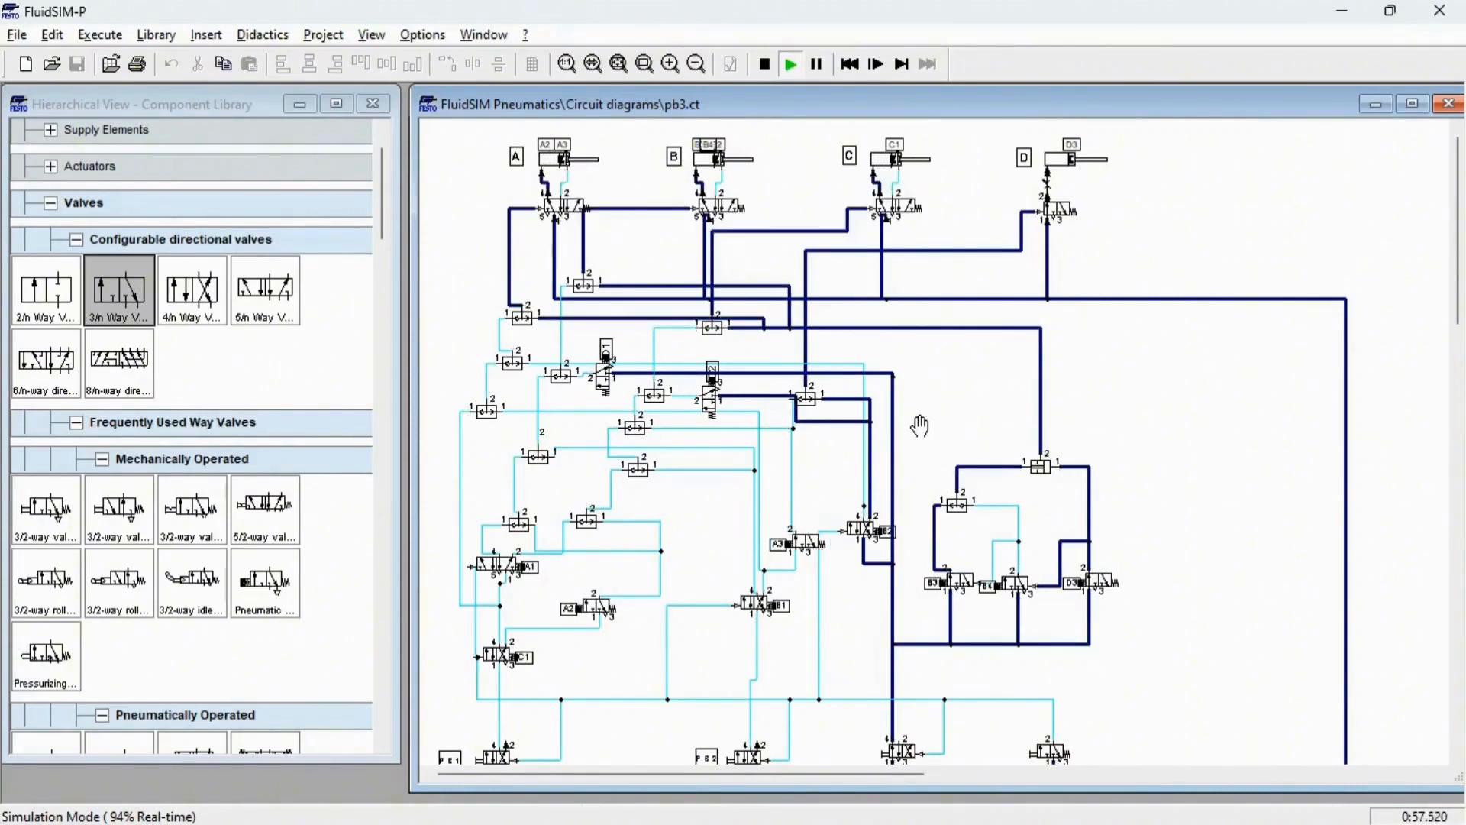
Step: Reset the valves with the common reset valve after the third sequence and stop the simulation
{"action": "scroll", "coordinate": [921, 426], "scroll_direction": "down", "scroll_amount": 3}
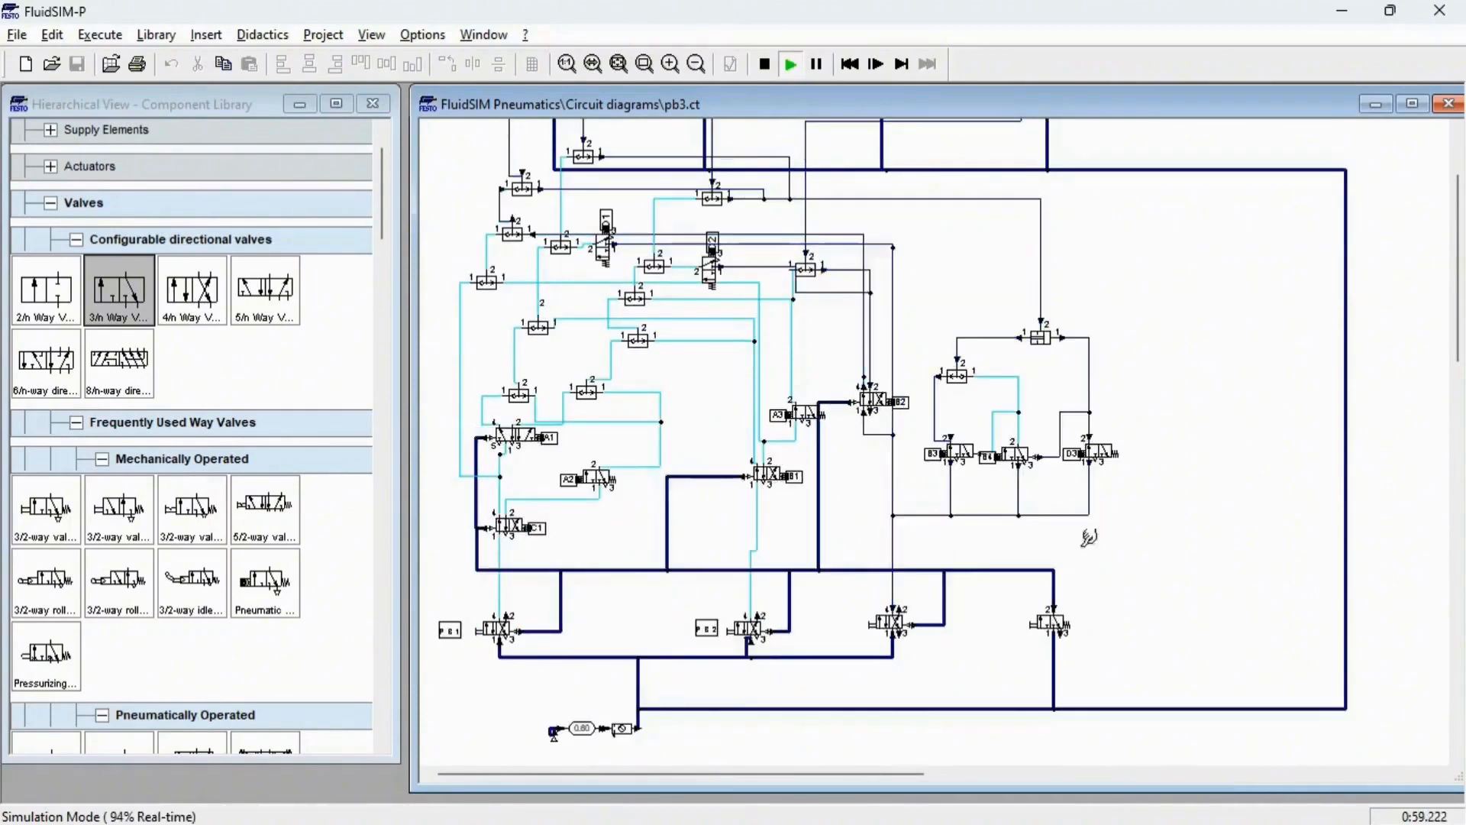
{"action": "scroll", "coordinate": [1109, 485], "scroll_direction": "up", "scroll_amount": 3}
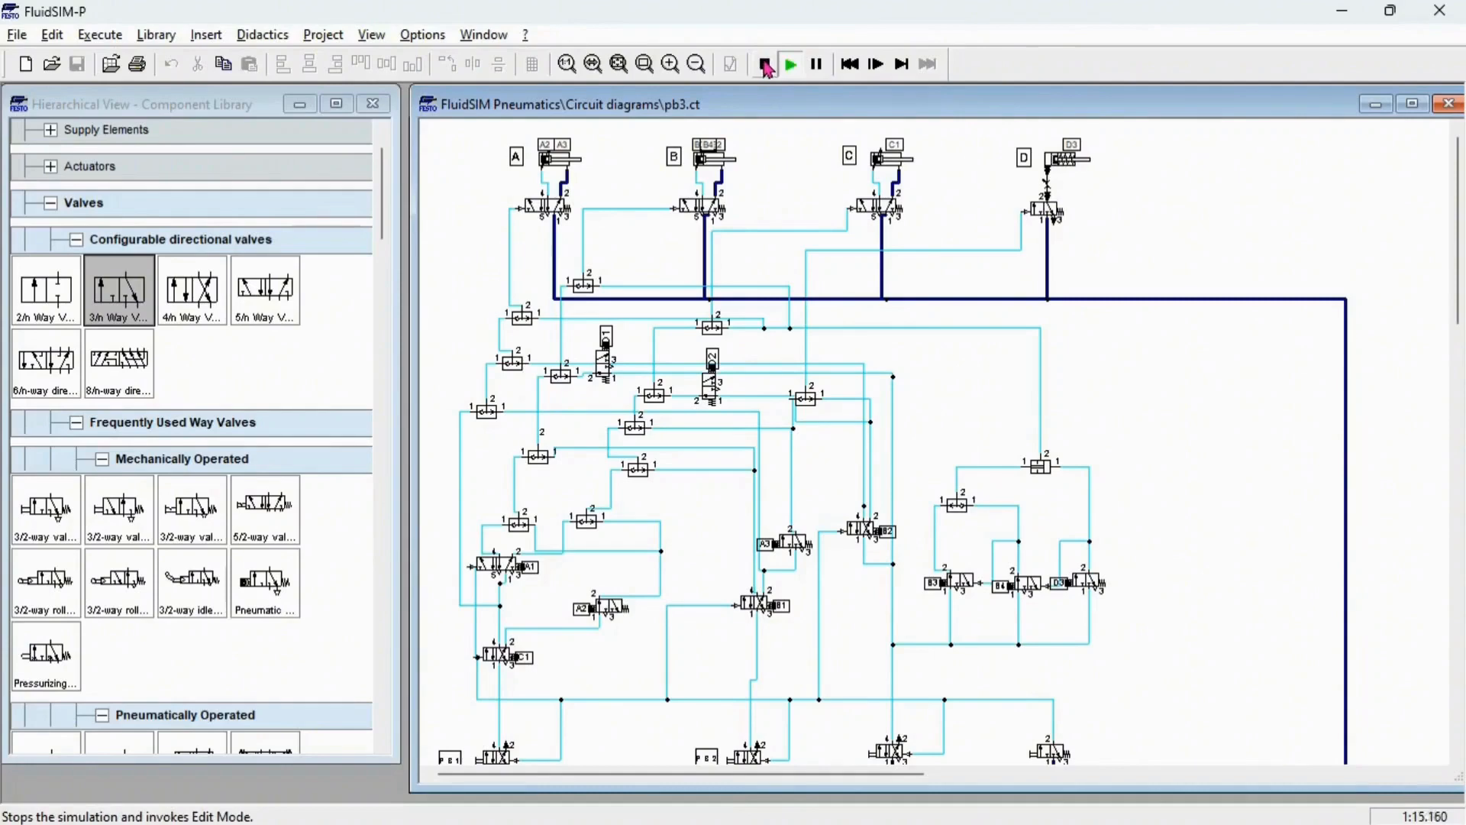
{"action": "left_click", "coordinate": [766, 67]}
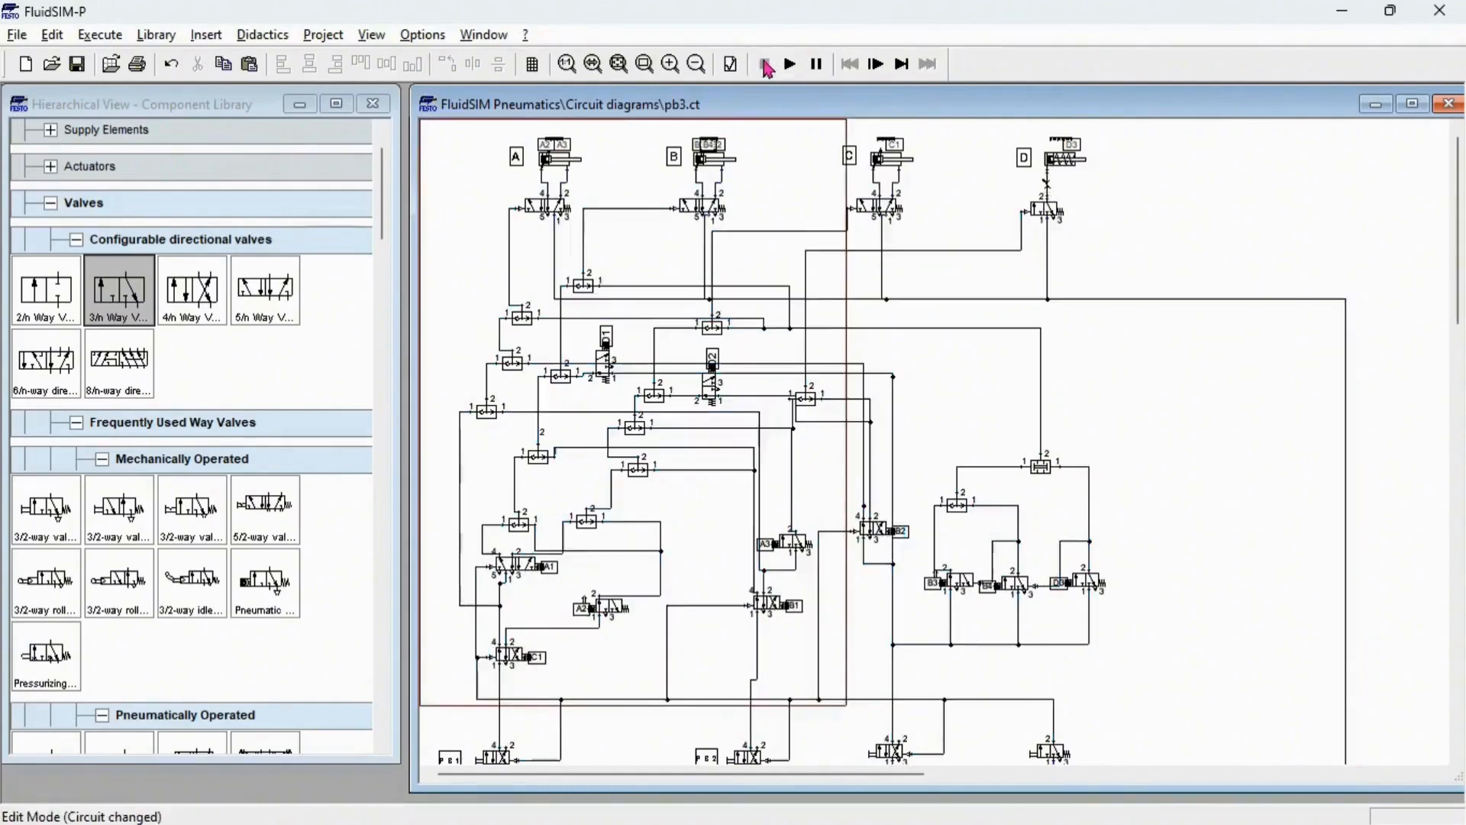
Step: Replace the vertical supply line segment feeding the three pushbutton valves with a new 3/n way valve above the air service unit
{"action": "scroll", "coordinate": [805, 239], "scroll_direction": "down", "scroll_amount": 5}
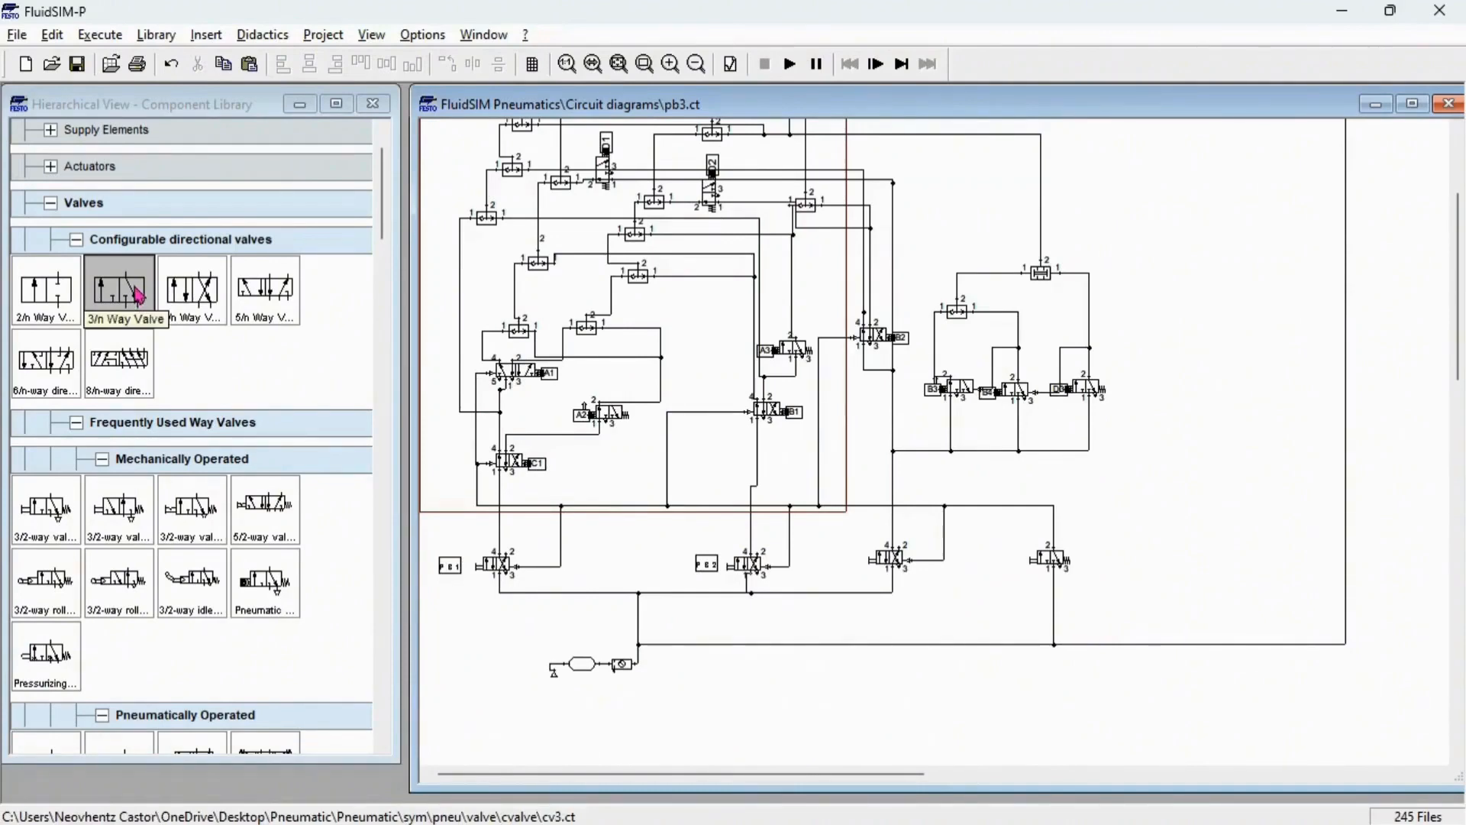
{"action": "left_click_drag", "start_coordinate": [138, 297], "coordinate": [580, 615]}
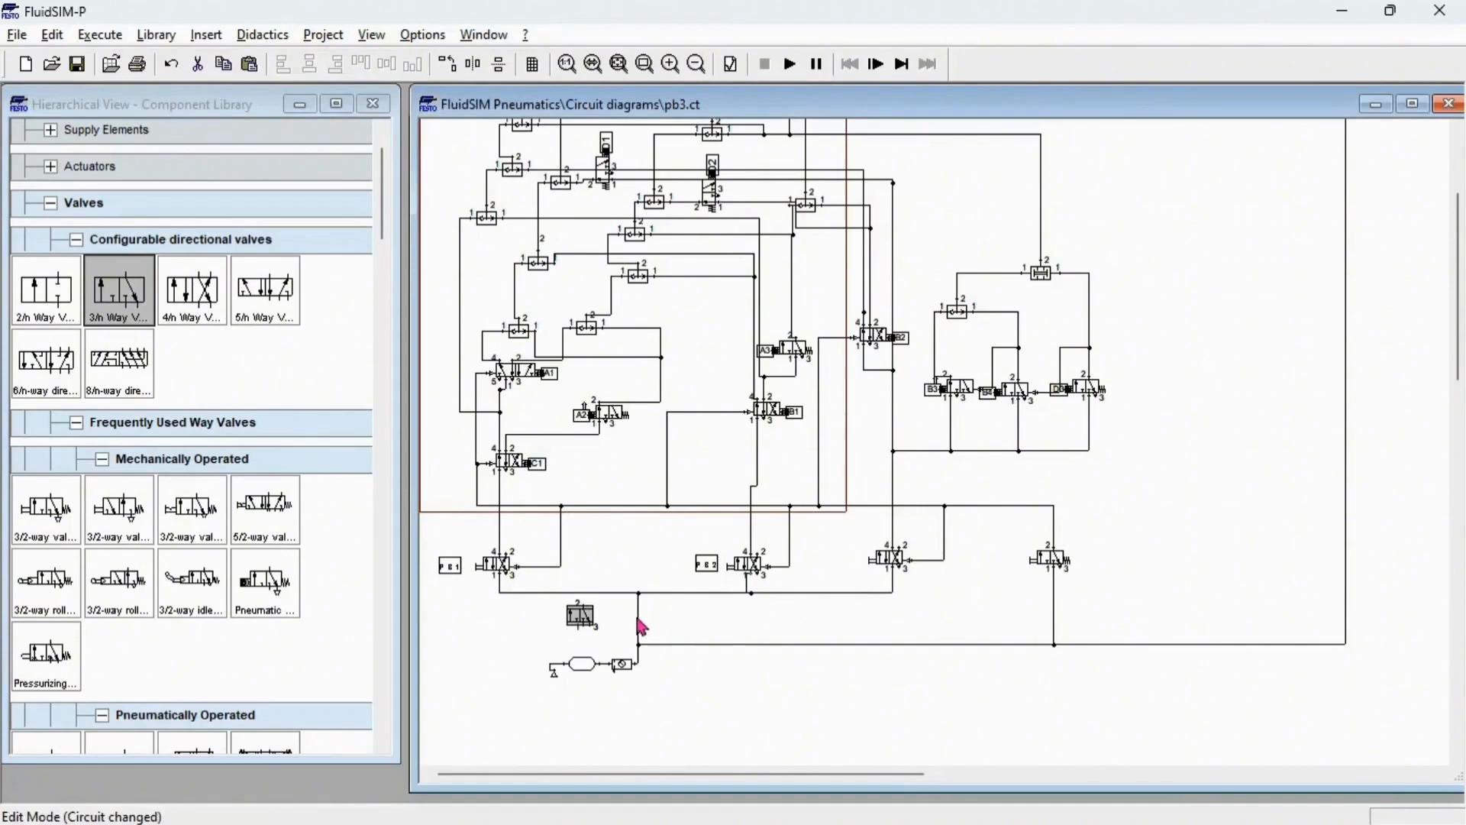
{"action": "left_click", "coordinate": [639, 617]}
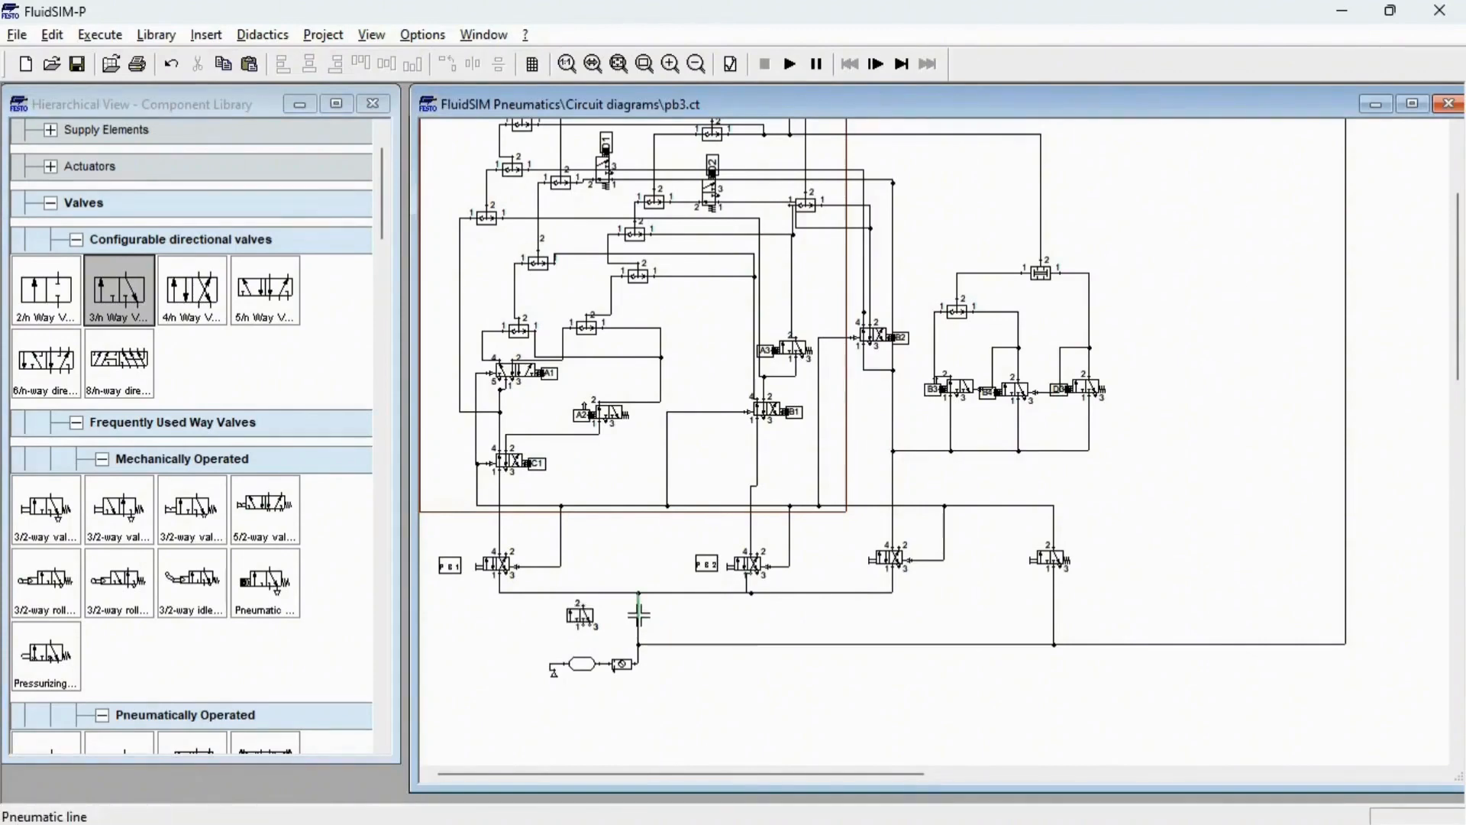
{"action": "key", "text": "Delete"}
{"action": "left_click_drag", "start_coordinate": [584, 620], "coordinate": [639, 623]}
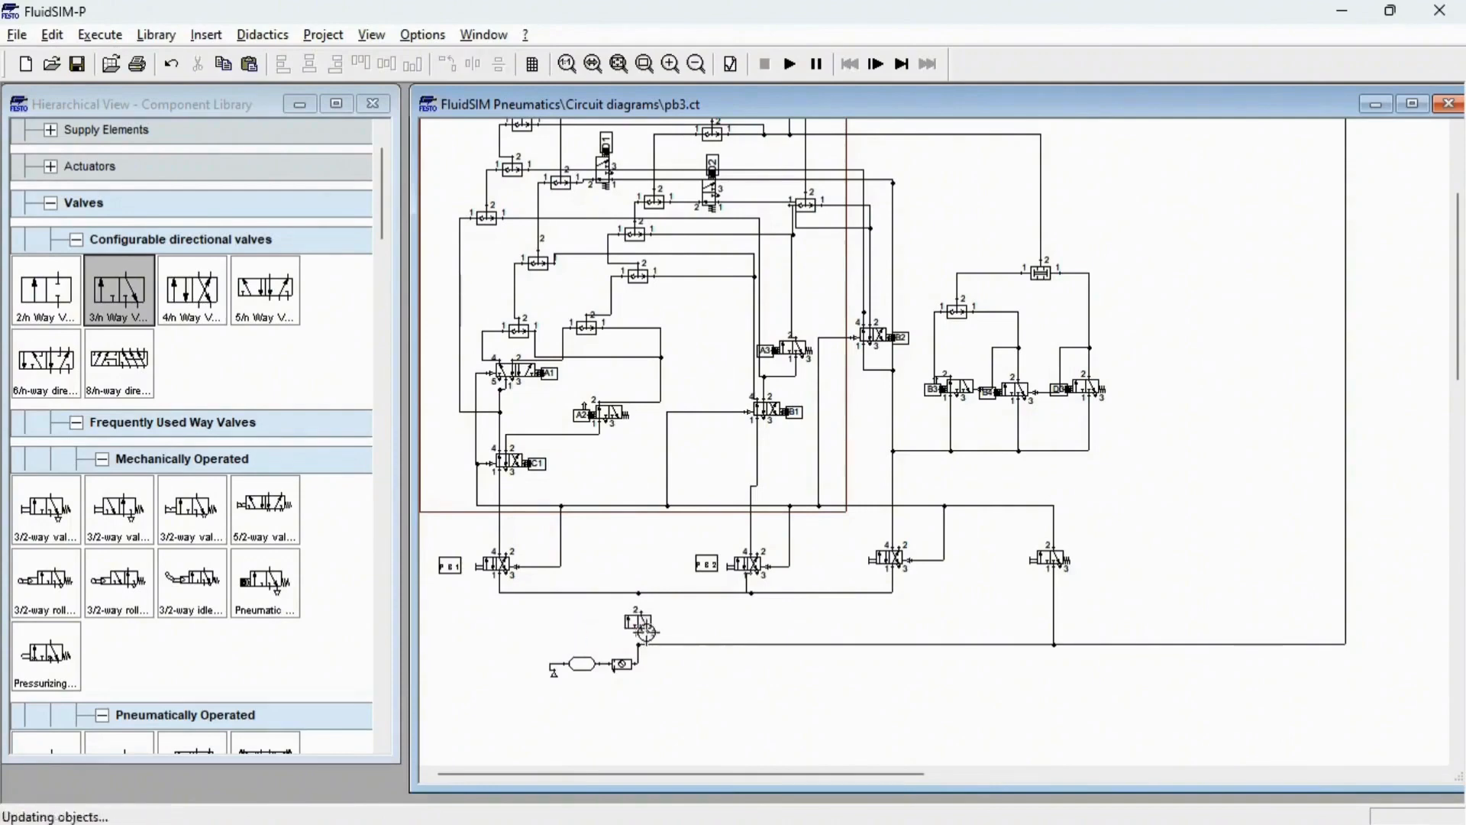
Step: Fit an exhaust terminator to port 3 of the new supply valve and connect its port 2 to the pushbutton valves' supply line
{"action": "double_click", "coordinate": [653, 632]}
{"action": "left_click", "coordinate": [750, 475]}
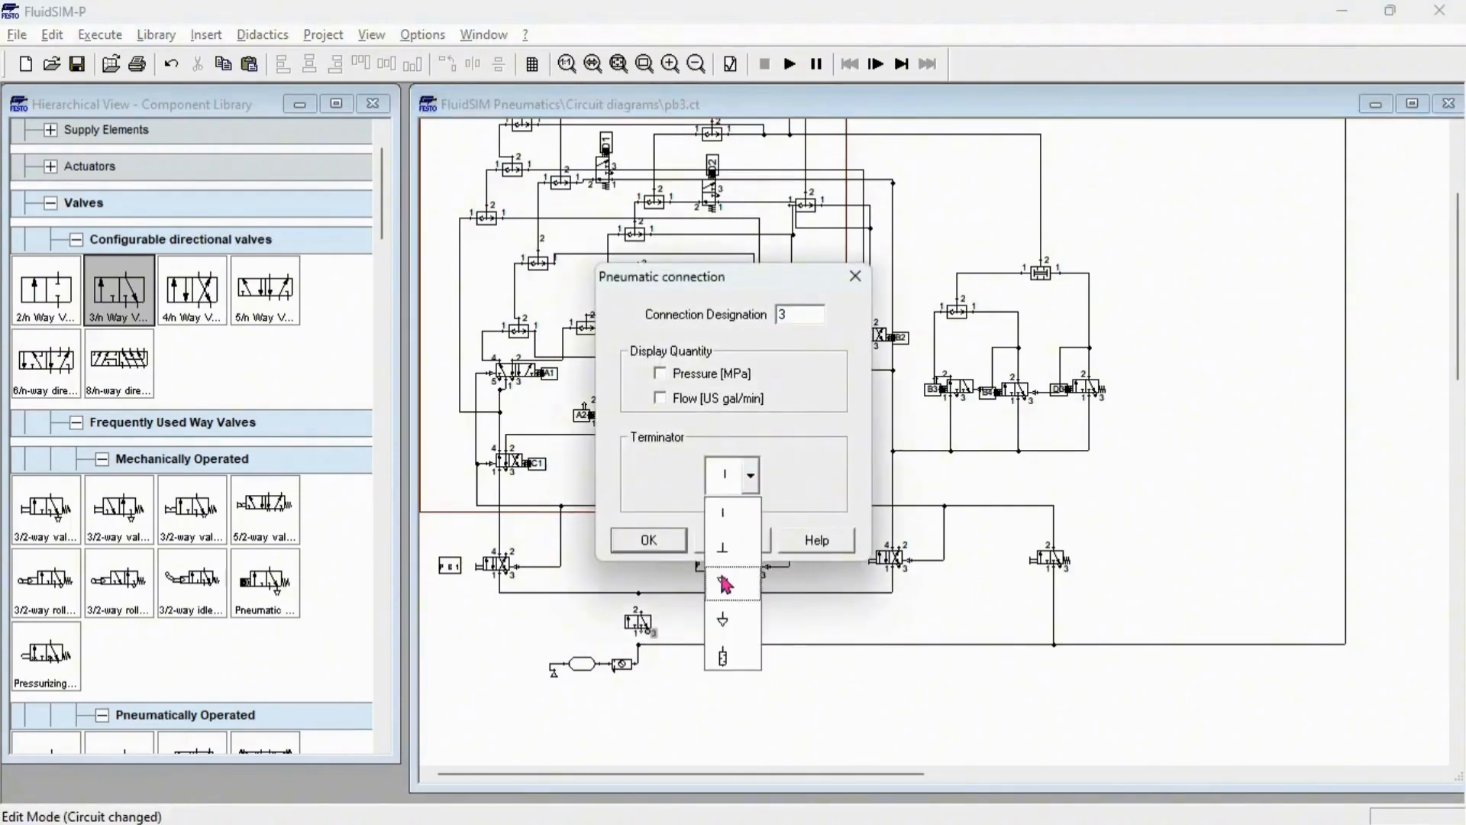
{"action": "left_click", "coordinate": [726, 584]}
{"action": "left_click", "coordinate": [667, 547]}
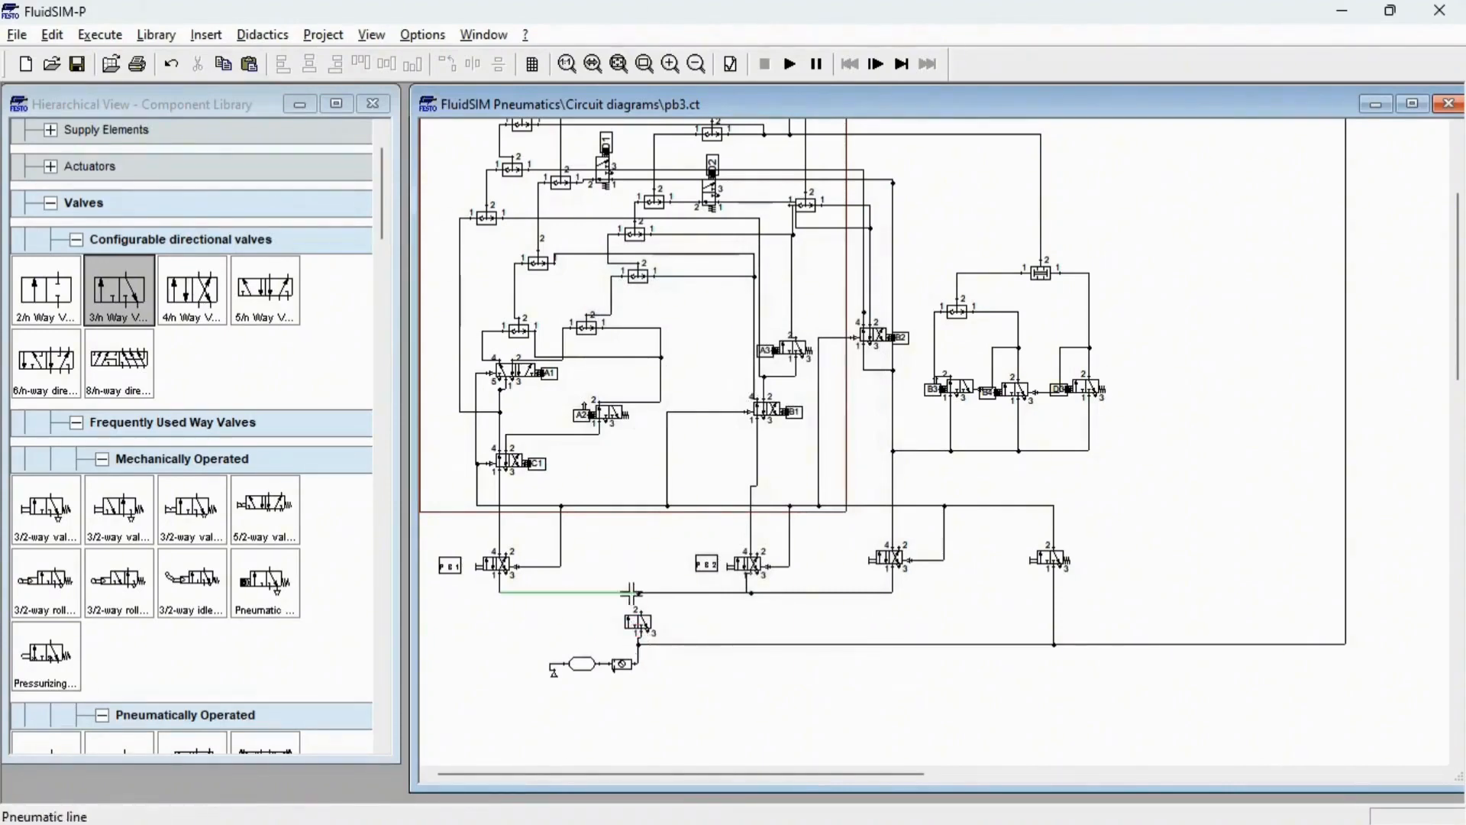
{"action": "left_click_drag", "start_coordinate": [638, 593], "coordinate": [630, 626]}
Step: Give the new supply valve a manual left actuation
{"action": "double_click", "coordinate": [630, 626]}
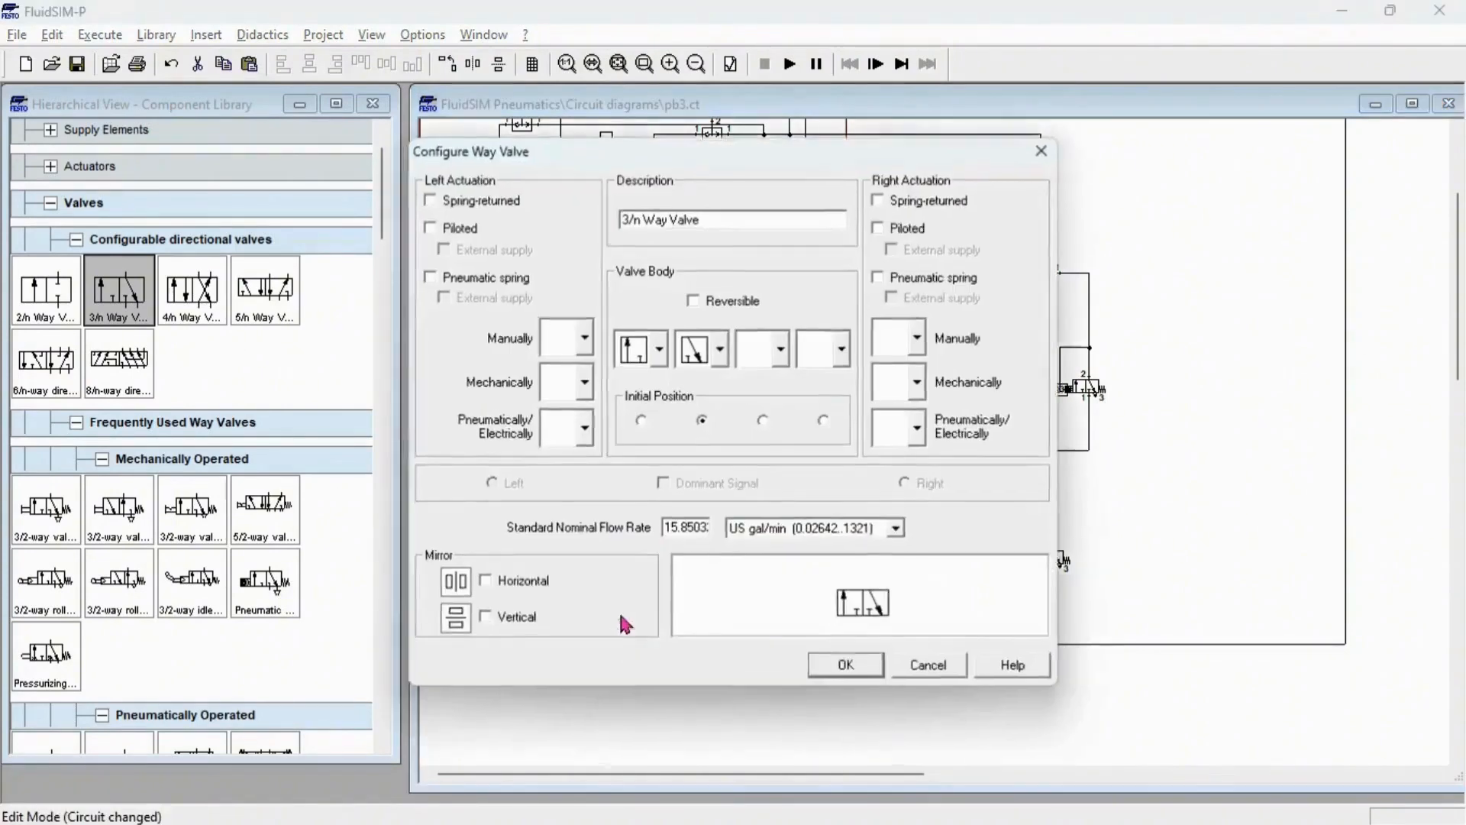
{"action": "left_click", "coordinate": [582, 345]}
{"action": "left_click", "coordinate": [572, 412]}
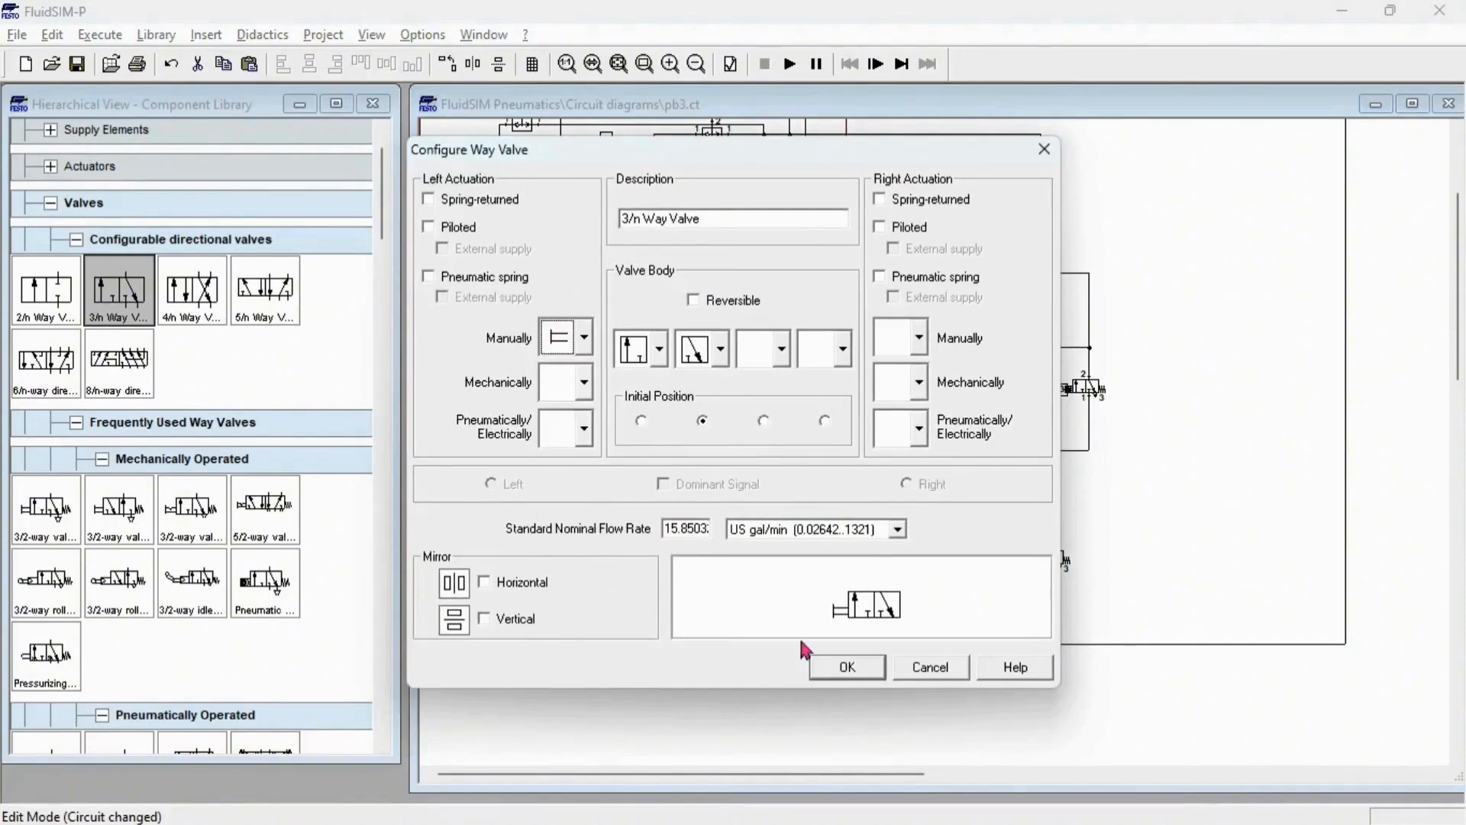
{"action": "left_click", "coordinate": [844, 667]}
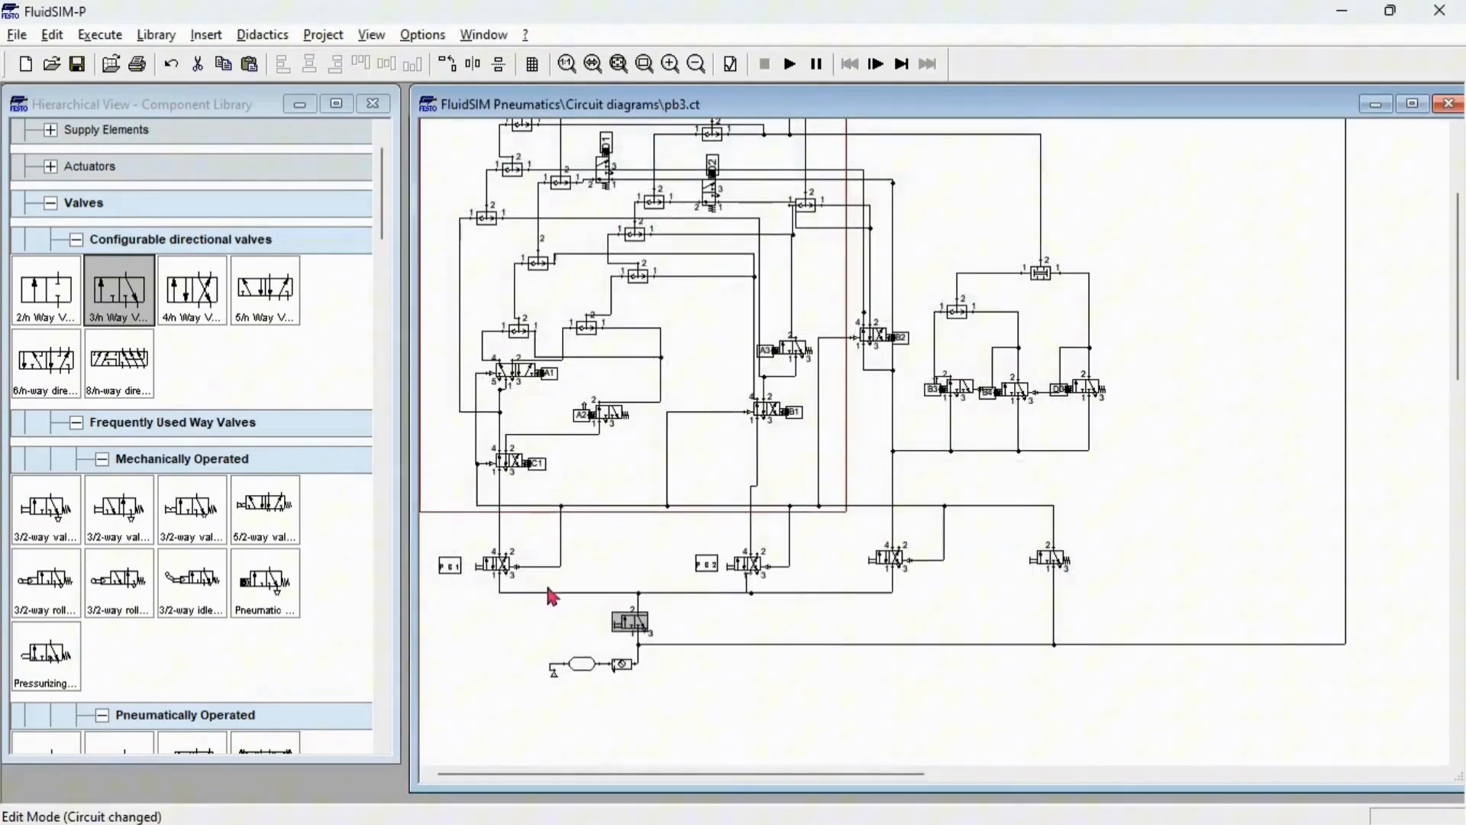
Step: Swap the supply valve's two body positions so that its initial position passes air from port 1 to port 2
{"action": "double_click", "coordinate": [633, 625]}
{"action": "left_click", "coordinate": [659, 349]}
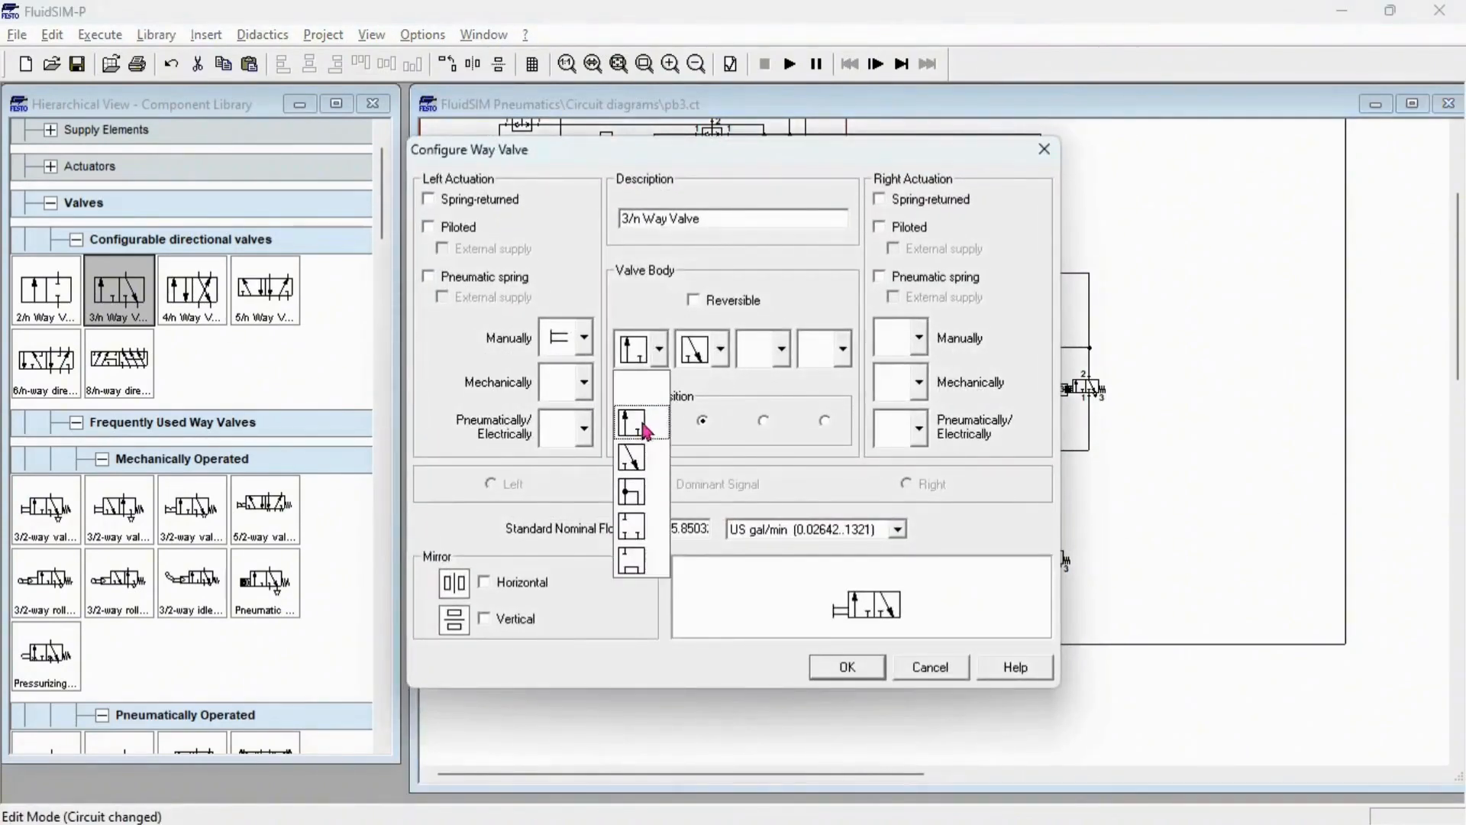
{"action": "left_click", "coordinate": [638, 457]}
{"action": "left_click", "coordinate": [720, 349]}
{"action": "left_click", "coordinate": [711, 422]}
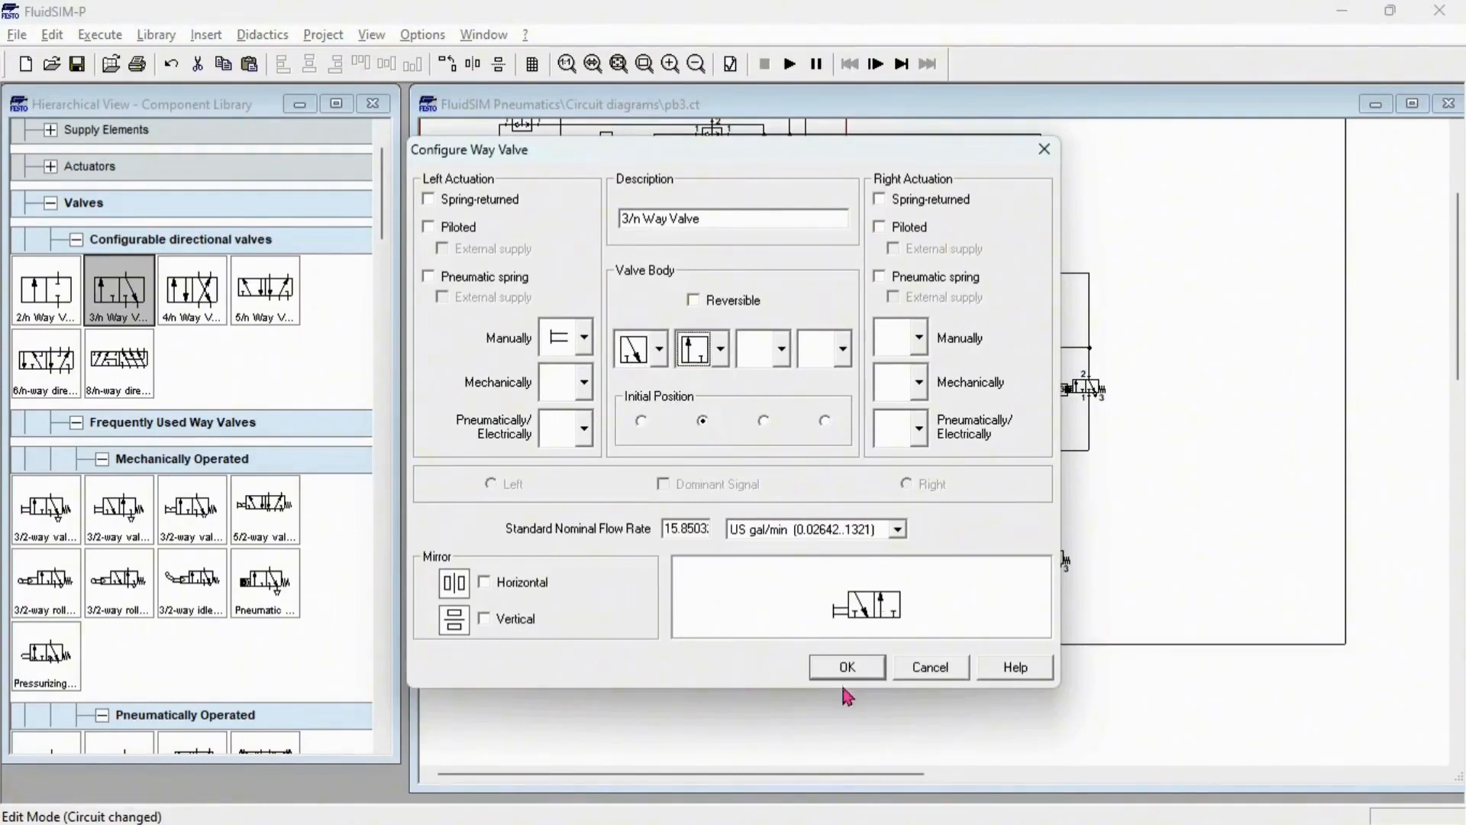
{"action": "left_click", "coordinate": [846, 667]}
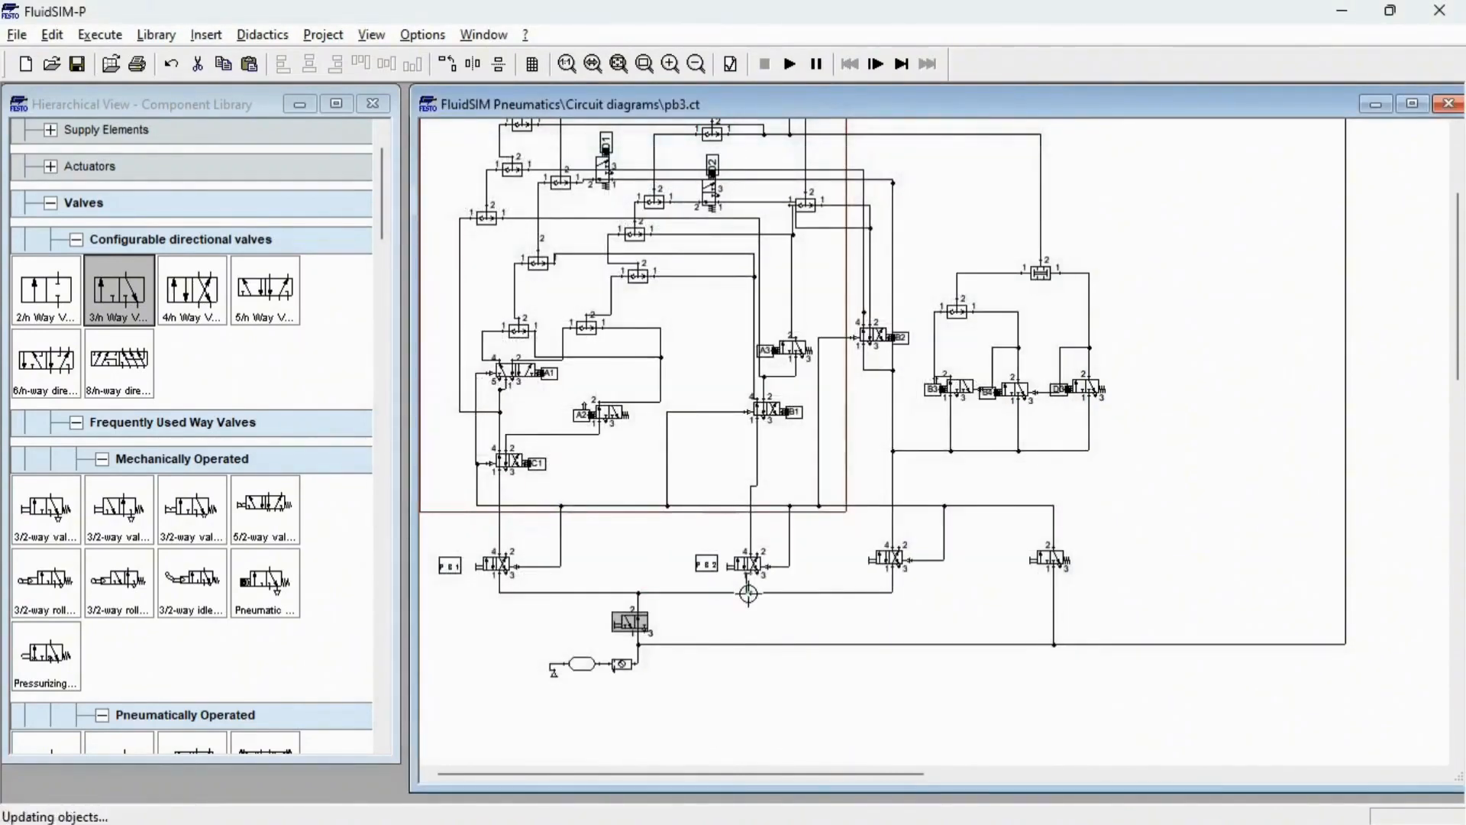
Step: Shift the supply junction beneath the PB2 valve slightly and start the simulation past the warnings
{"action": "left_click_drag", "start_coordinate": [751, 593], "coordinate": [747, 594]}
{"action": "left_click", "coordinate": [762, 633]}
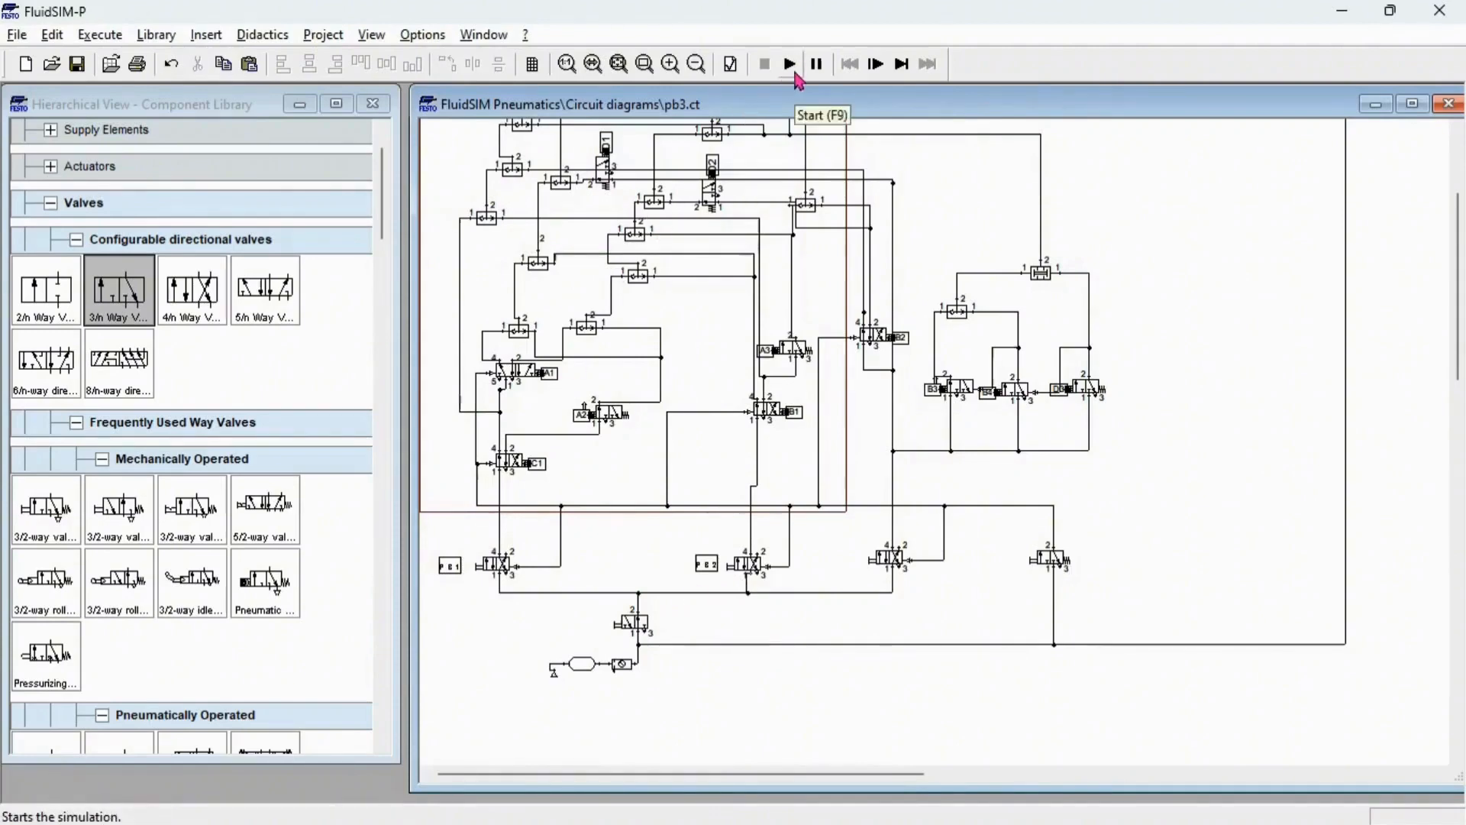
{"action": "left_click", "coordinate": [795, 69]}
{"action": "key", "text": "Return"}
{"action": "key", "text": "Return"}
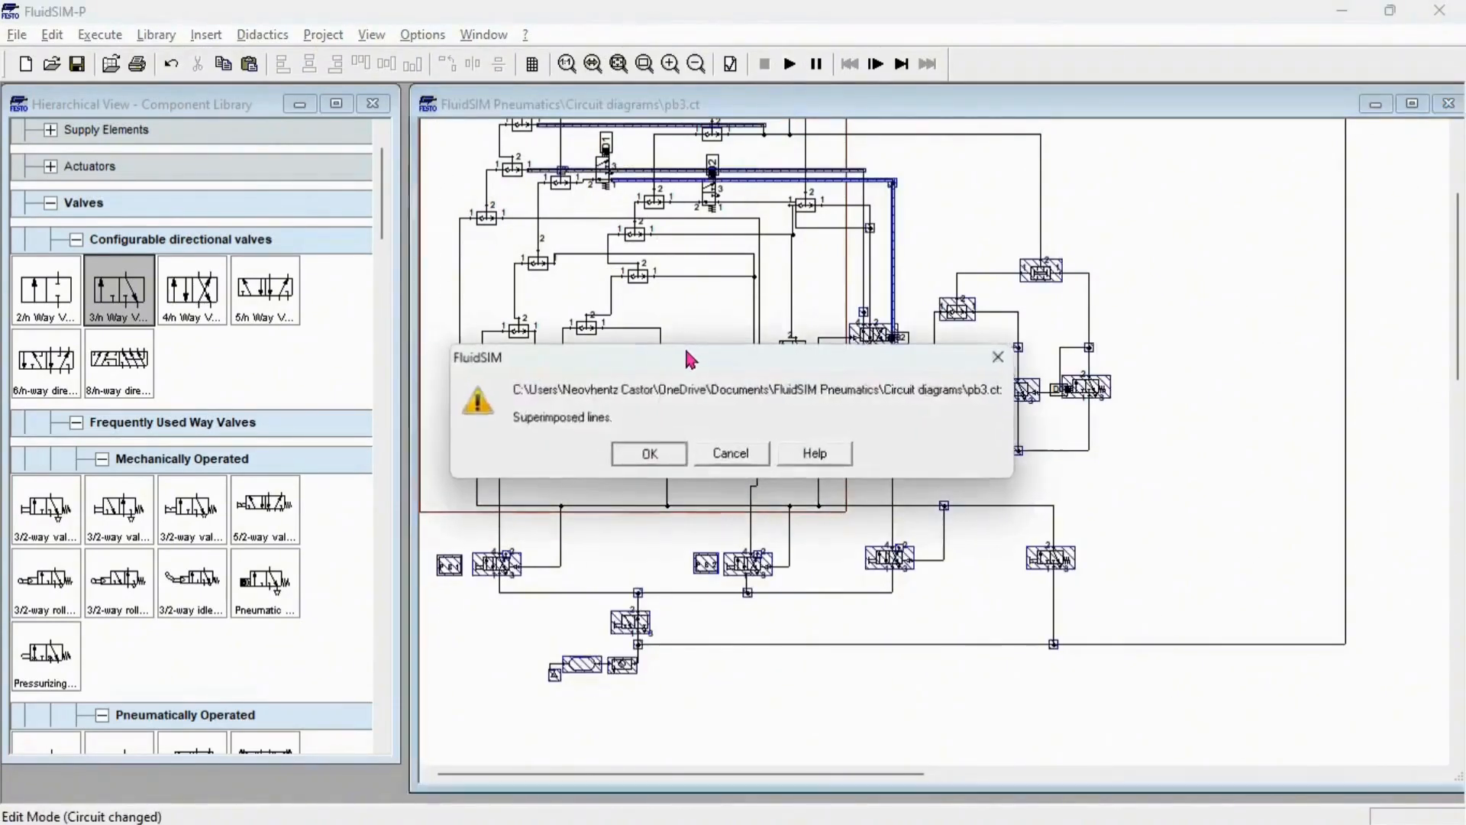
{"action": "key", "text": "Return"}
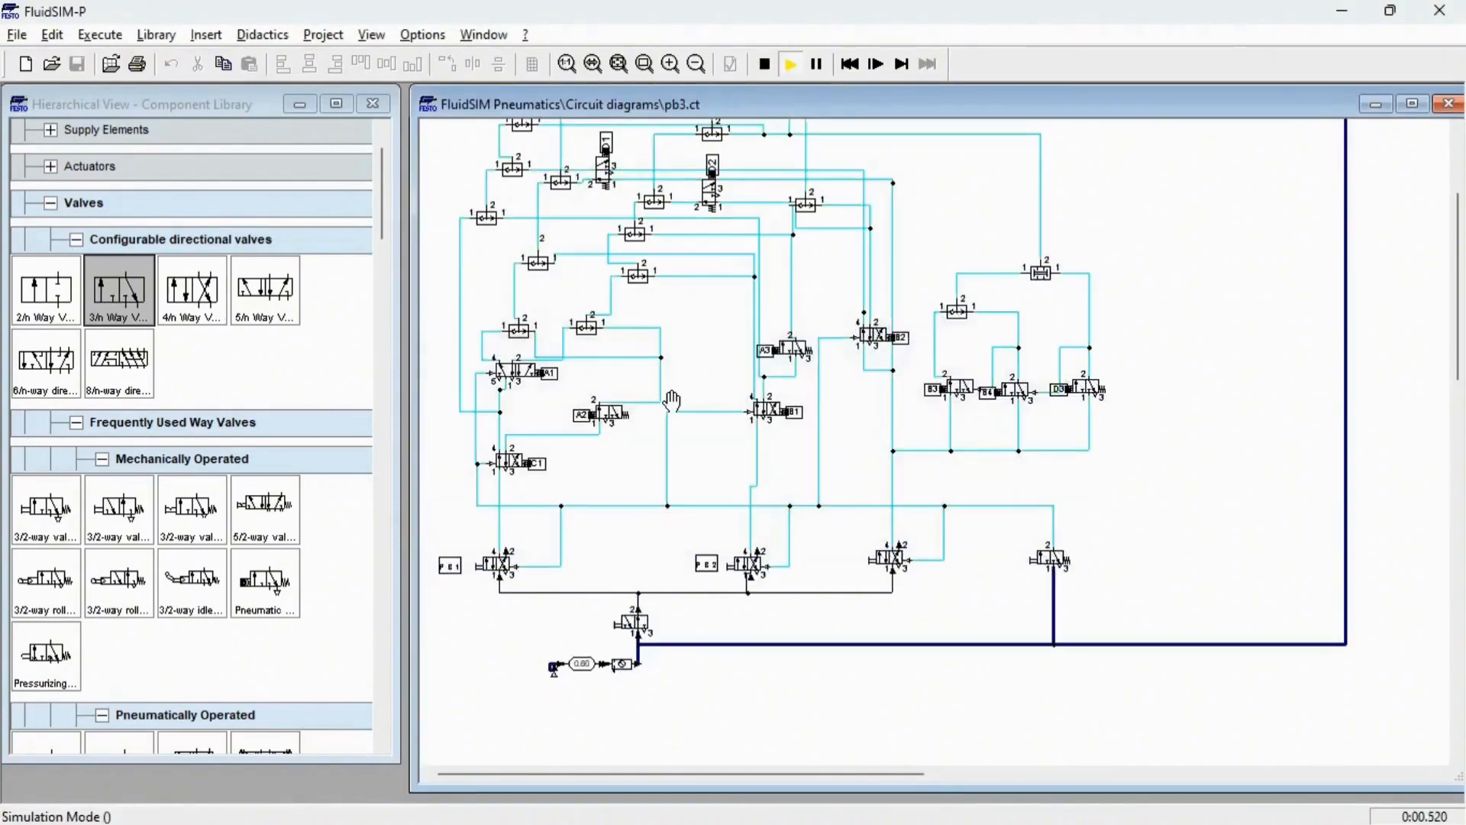
Step: Actuate the PB1 pushbutton valve, cut the supply with the new manual valve and watch how the cylinders respond
{"action": "scroll", "coordinate": [672, 401], "scroll_direction": "up", "scroll_amount": 2}
{"action": "scroll", "coordinate": [714, 347], "scroll_direction": "down", "scroll_amount": 1}
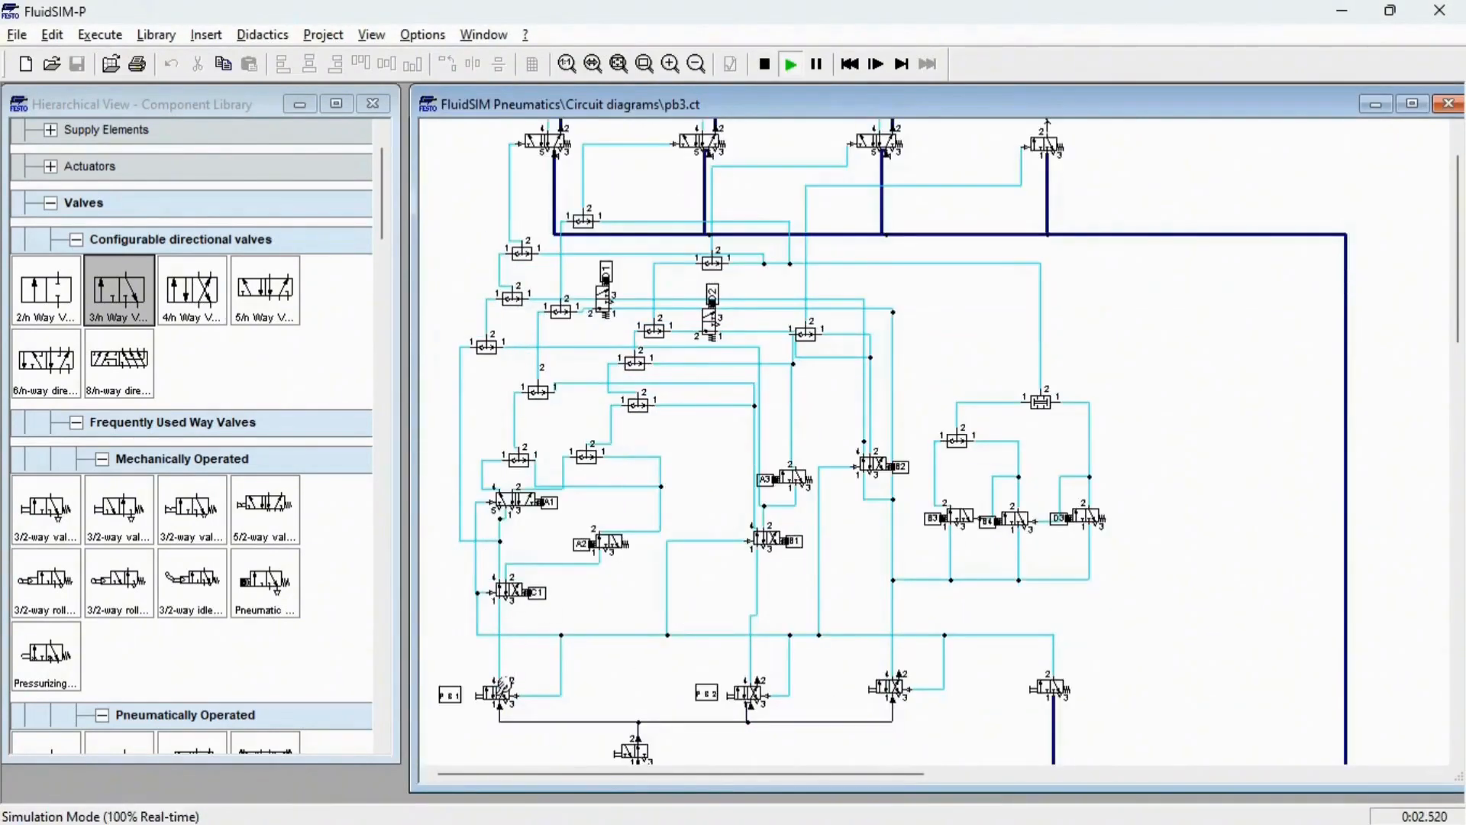
{"action": "scroll", "coordinate": [737, 308], "scroll_direction": "up", "scroll_amount": 1}
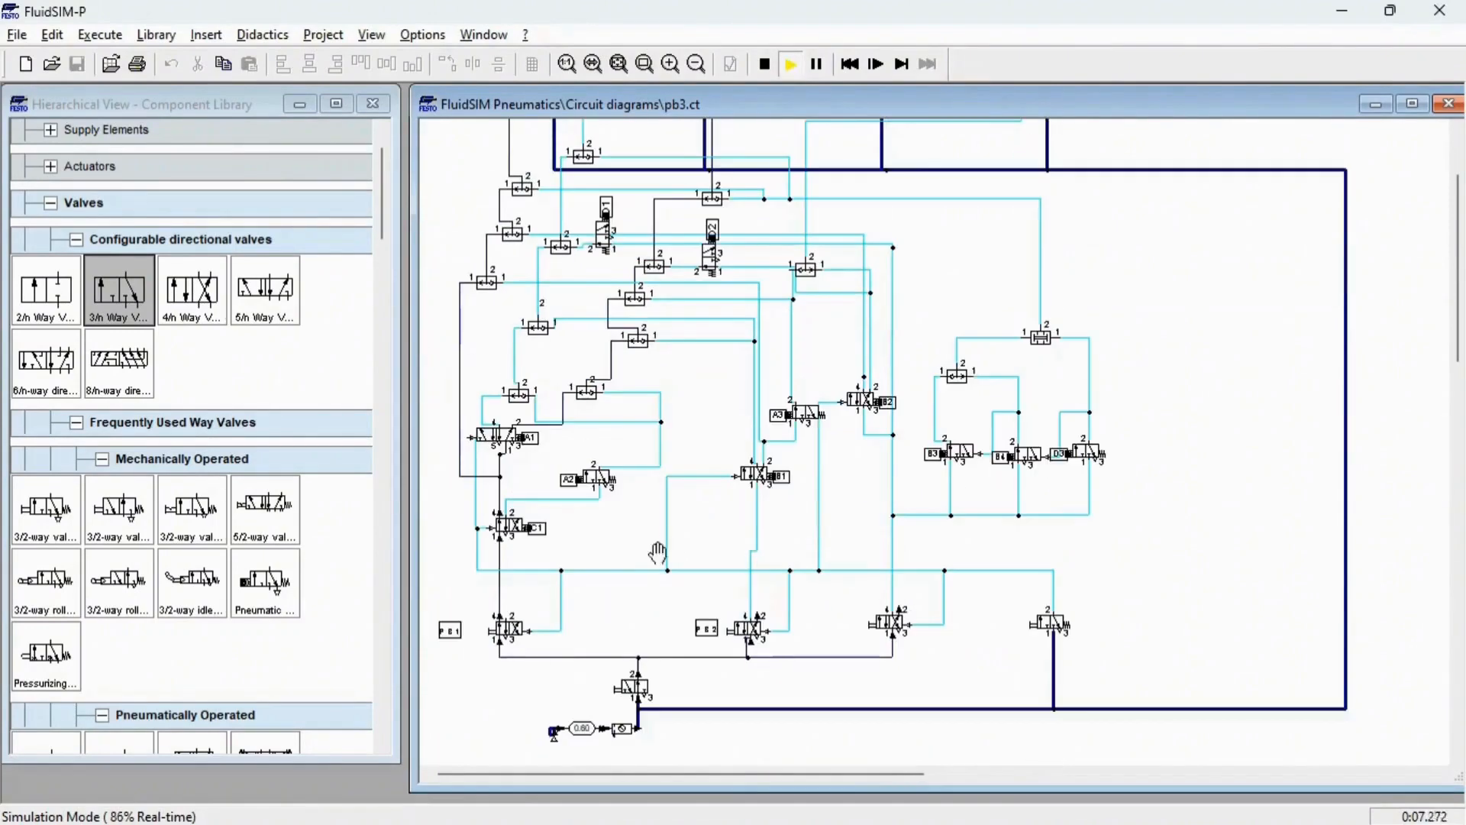
{"action": "scroll", "coordinate": [672, 549], "scroll_direction": "down", "scroll_amount": 2}
{"action": "scroll", "coordinate": [693, 314], "scroll_direction": "down", "scroll_amount": 1}
{"action": "scroll", "coordinate": [693, 315], "scroll_direction": "up", "scroll_amount": 3}
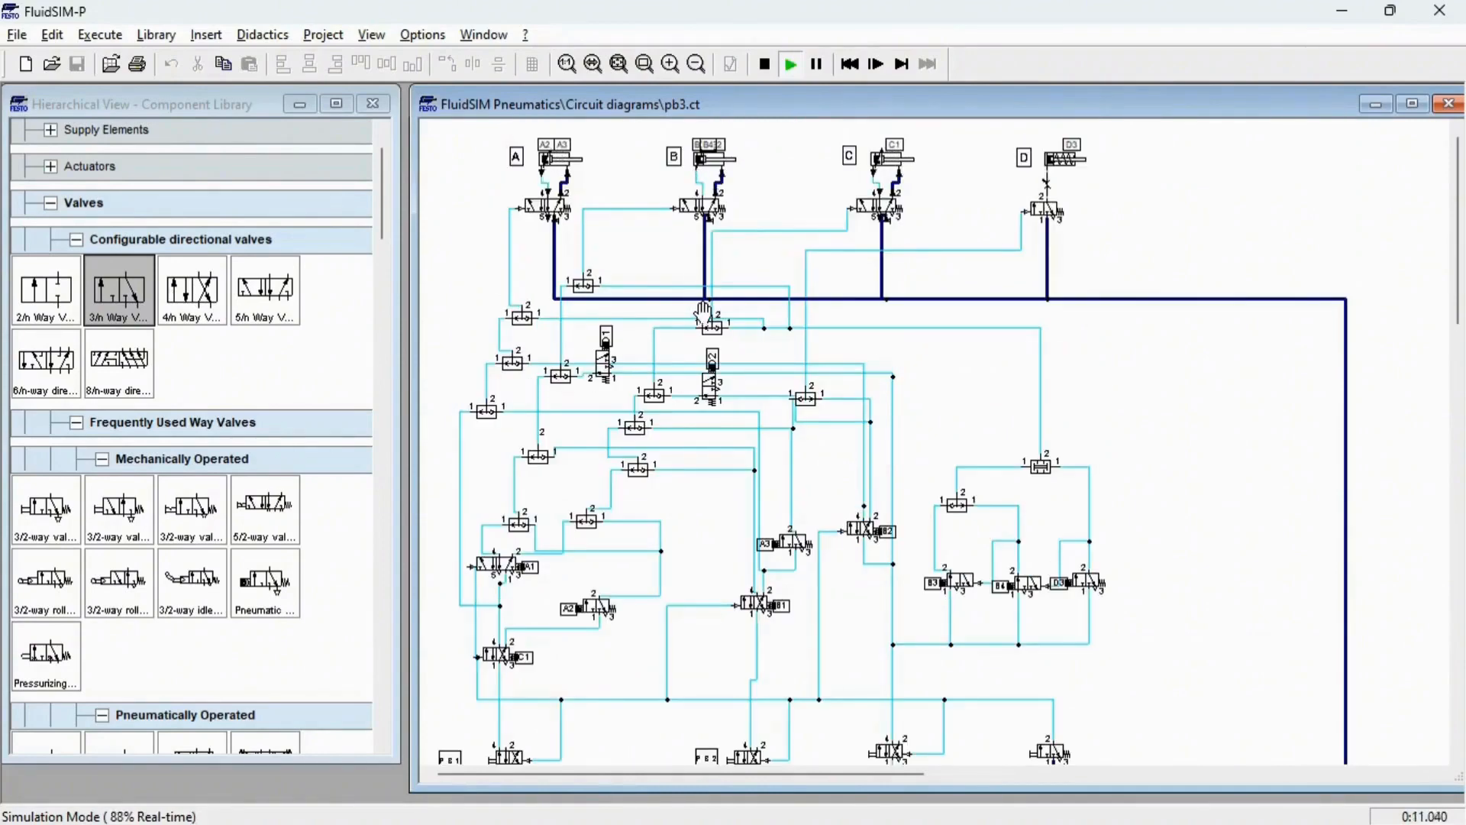
Step: Reopen the manual supply valve, actuate the PB2 pushbutton valve and watch the cylinders move
{"action": "scroll", "coordinate": [703, 313], "scroll_direction": "down", "scroll_amount": 2}
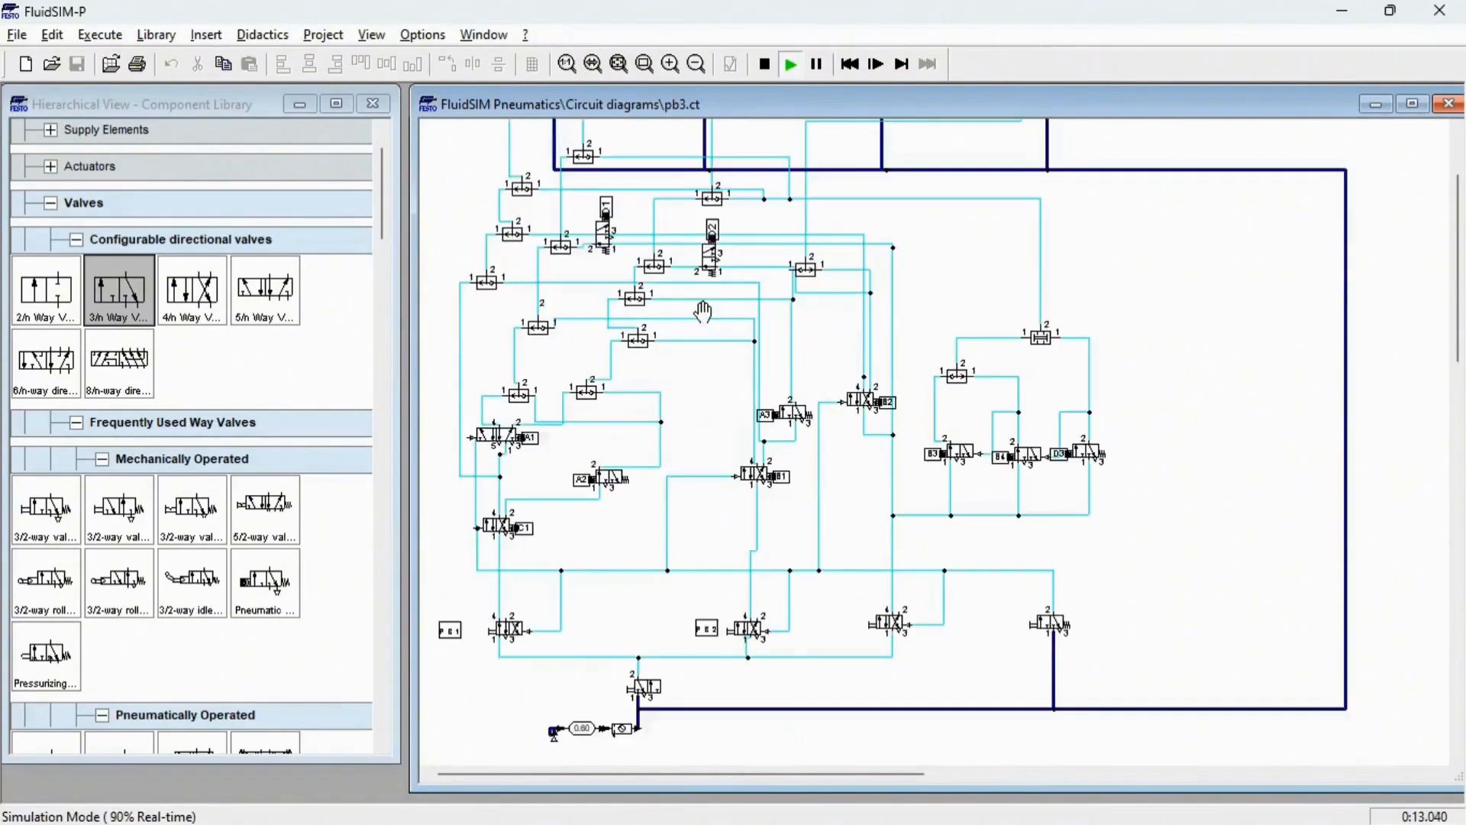
{"action": "scroll", "coordinate": [730, 345], "scroll_direction": "up", "scroll_amount": 2}
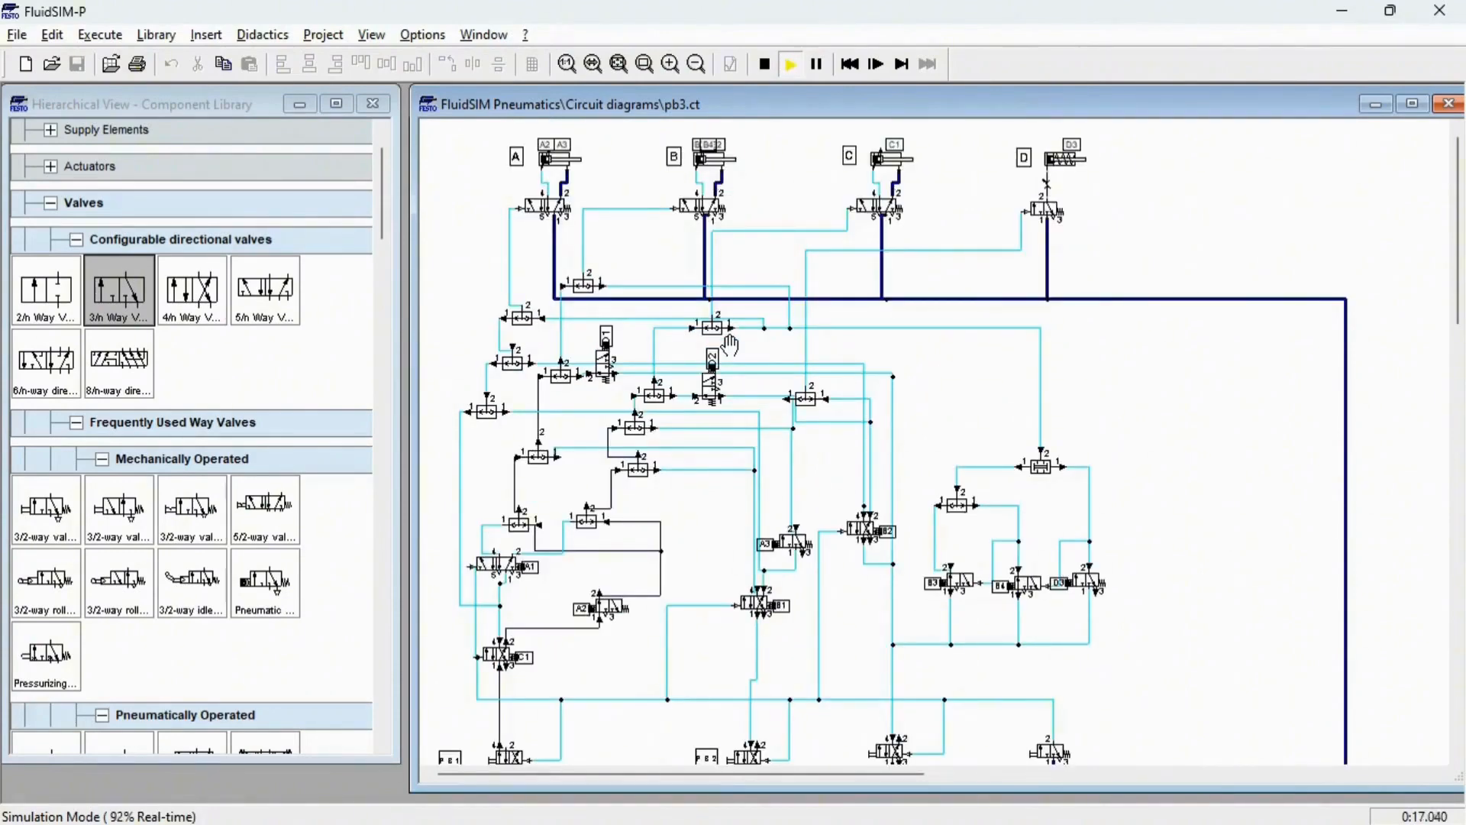
{"action": "scroll", "coordinate": [729, 345], "scroll_direction": "down", "scroll_amount": 2}
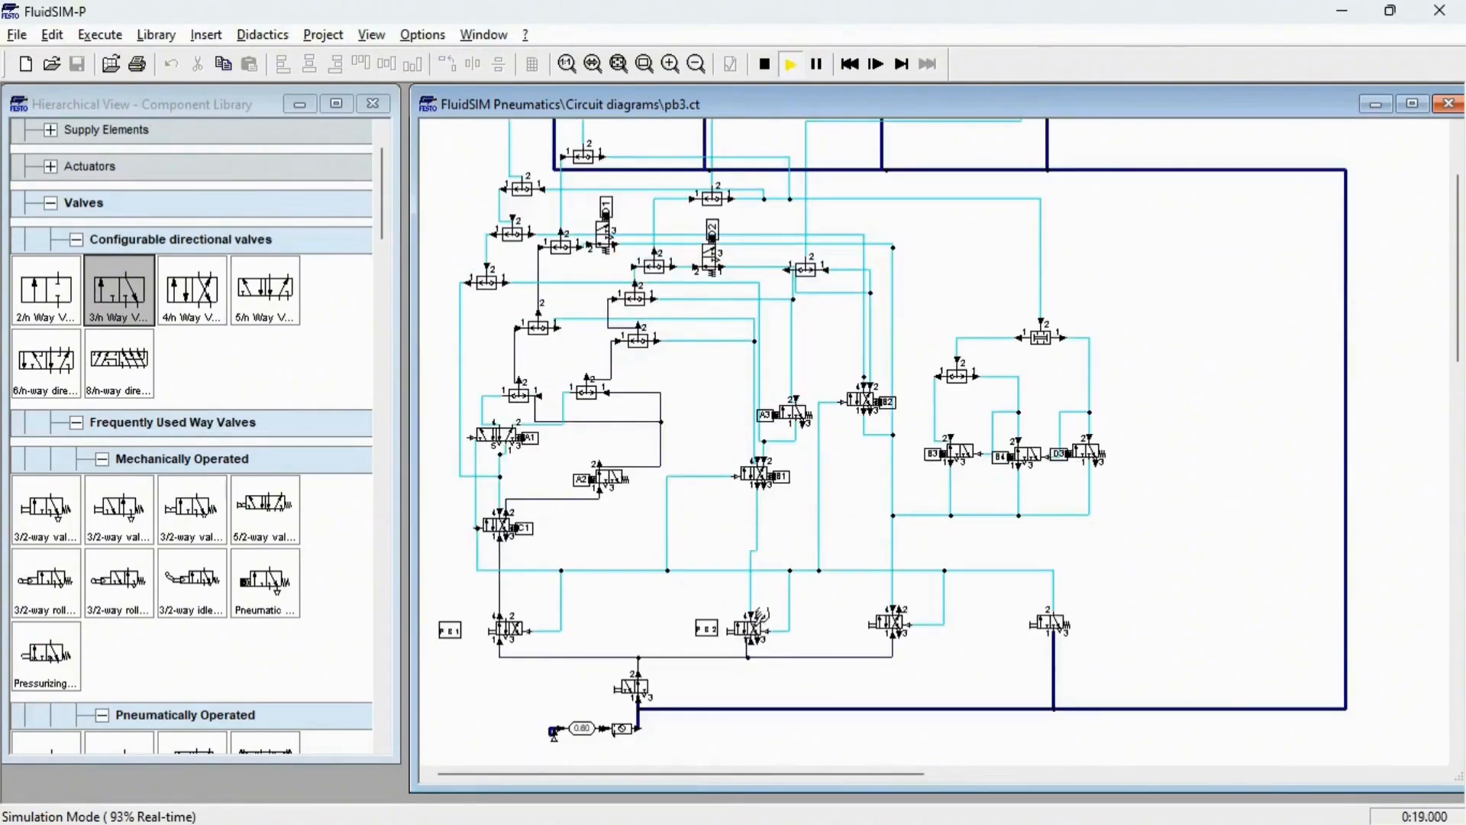
{"action": "scroll", "coordinate": [671, 425], "scroll_direction": "up", "scroll_amount": 2}
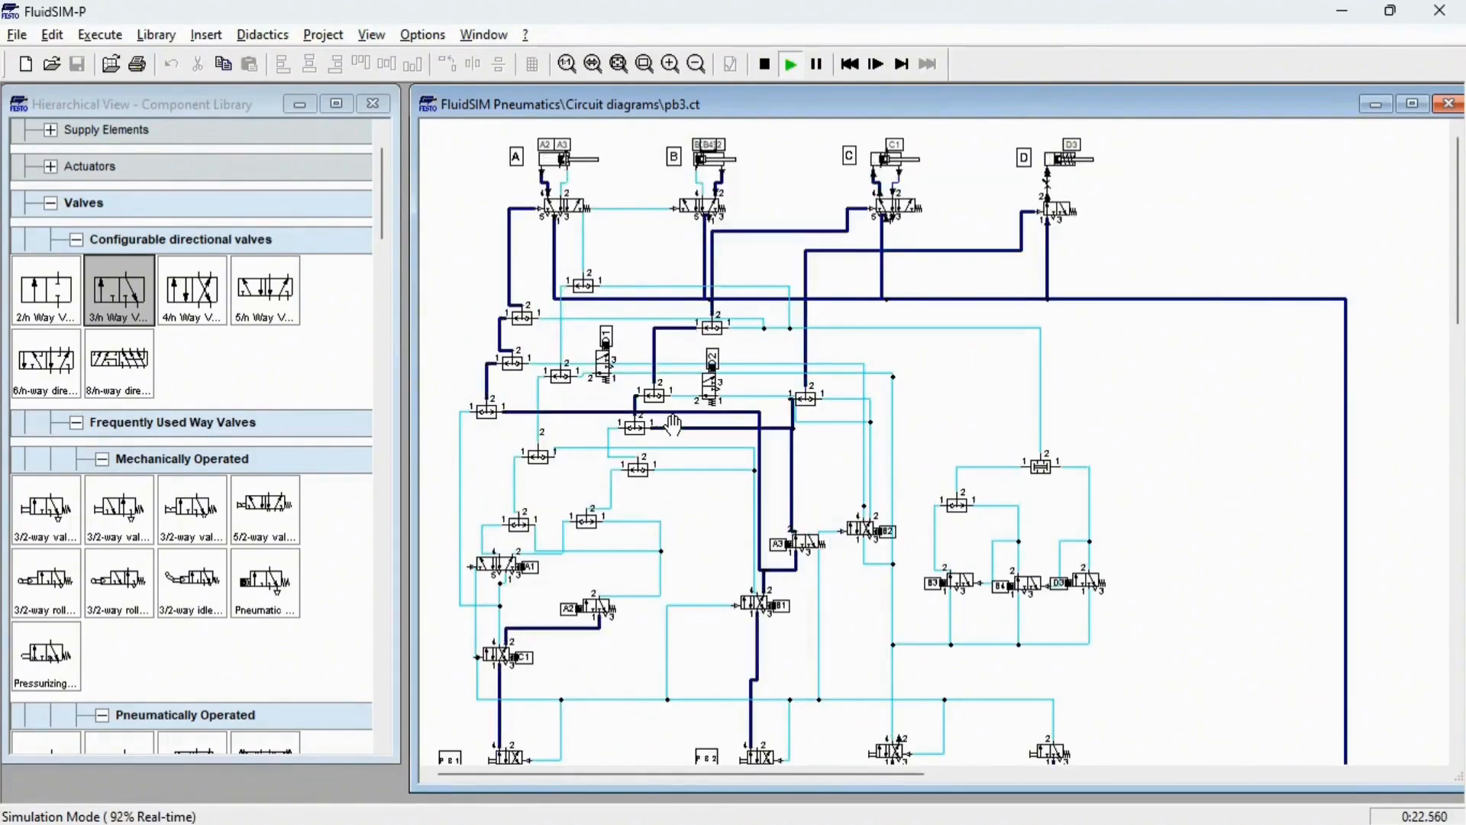
Step: Cut the supply with the manual valve during the second sequence and watch the cylinders and pilot lines
{"action": "scroll", "coordinate": [671, 425], "scroll_direction": "down", "scroll_amount": 2}
{"action": "scroll", "coordinate": [661, 390], "scroll_direction": "up", "scroll_amount": 2}
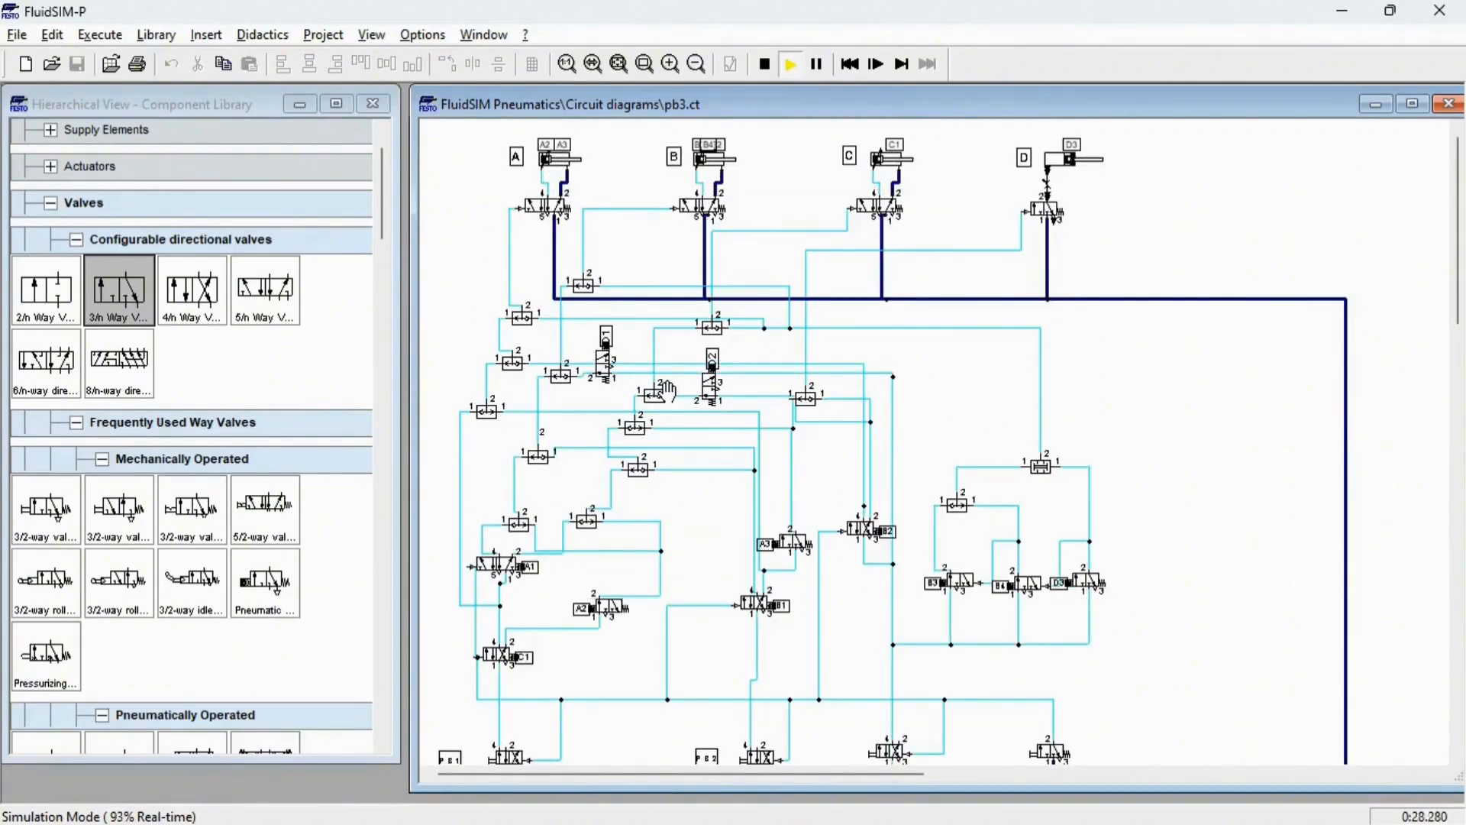
{"action": "scroll", "coordinate": [666, 391], "scroll_direction": "down", "scroll_amount": 2}
{"action": "scroll", "coordinate": [751, 588], "scroll_direction": "up", "scroll_amount": 1}
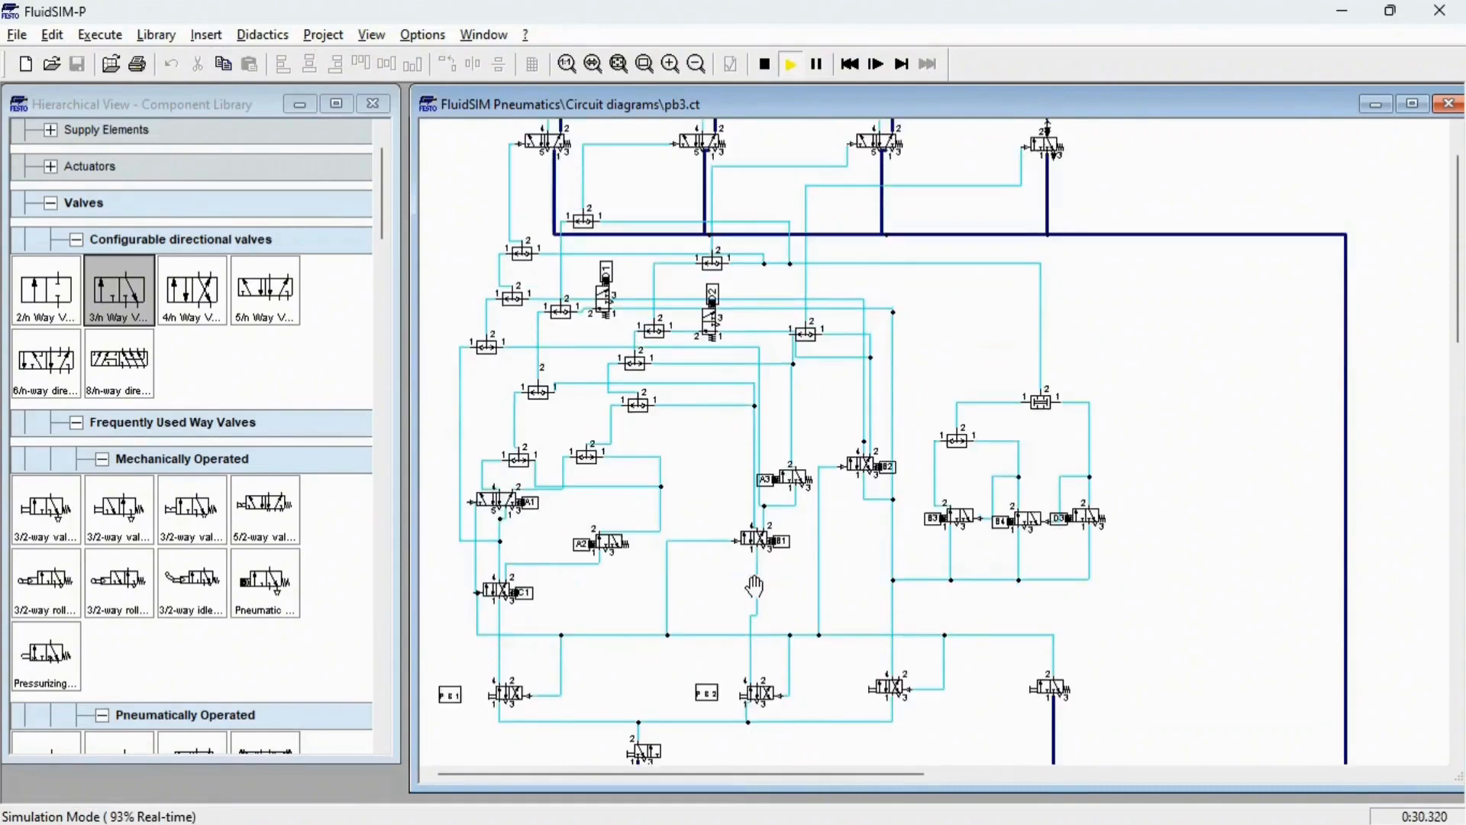
Step: Actuate the PB2 pushbutton valve while the supply is cut, reopen the manual supply valve and watch the cylinders
{"action": "scroll", "coordinate": [755, 587], "scroll_direction": "up", "scroll_amount": 1}
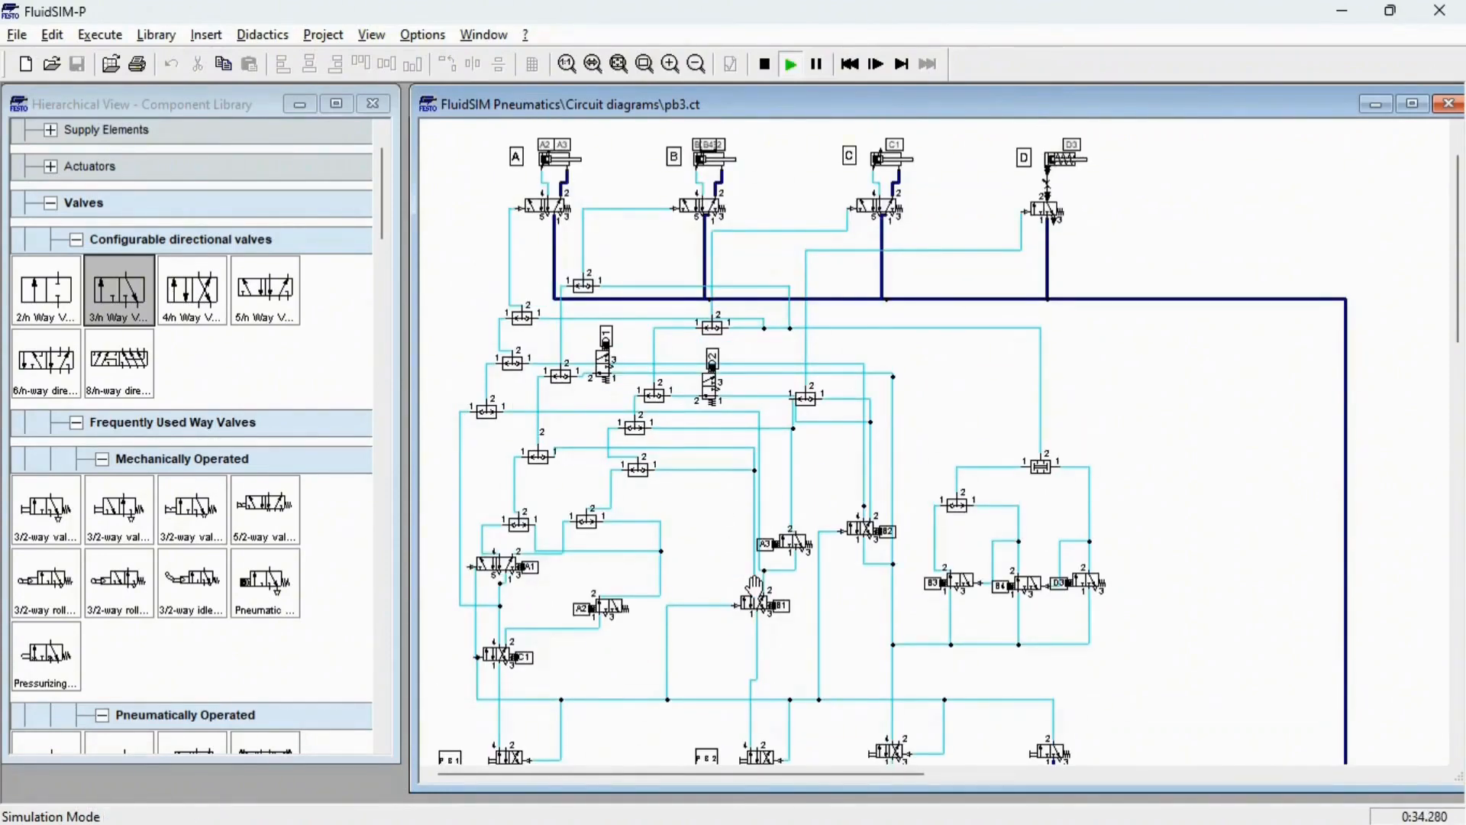
{"action": "scroll", "coordinate": [754, 587], "scroll_direction": "down", "scroll_amount": 1}
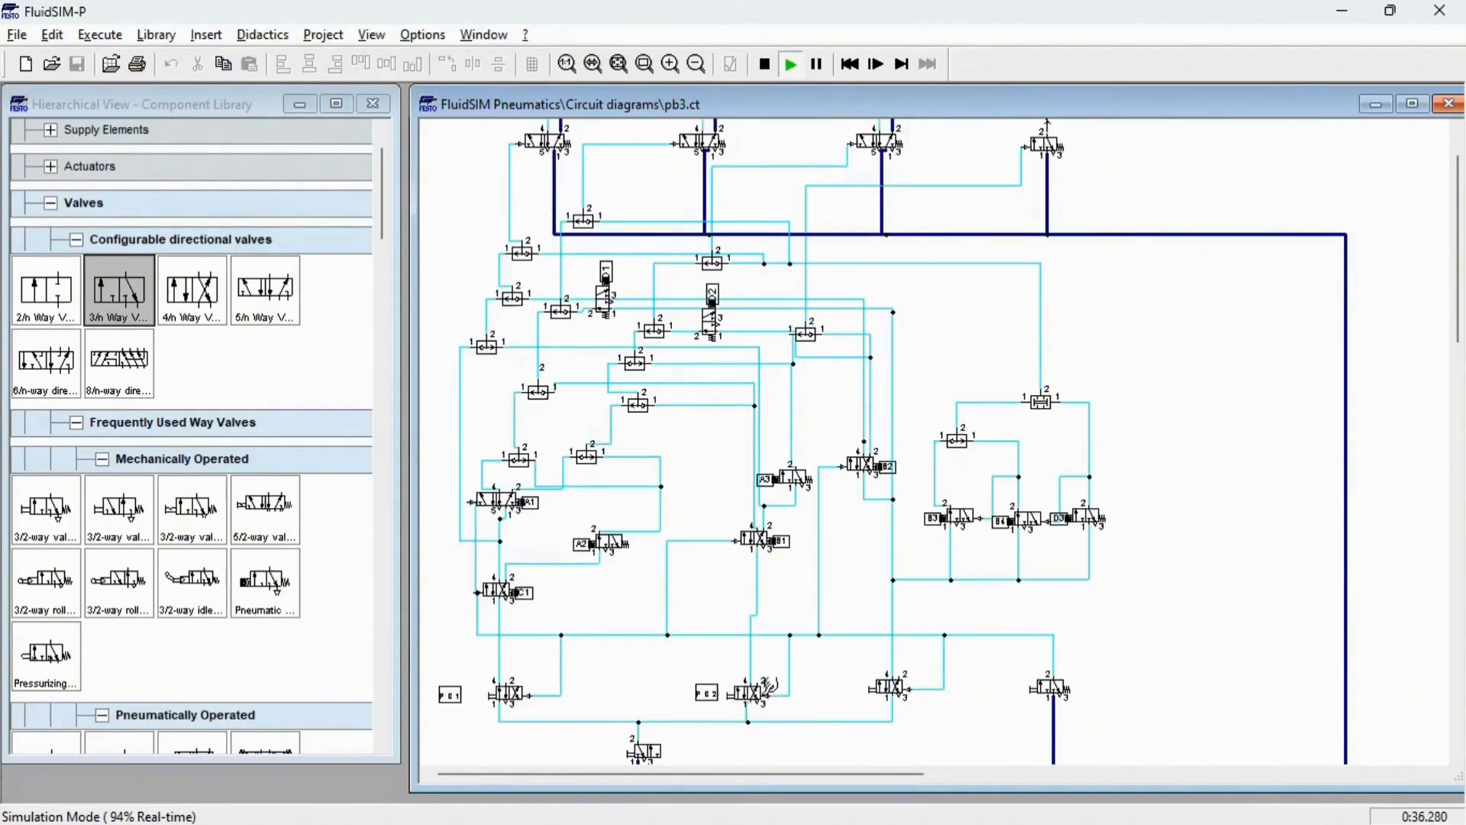
{"action": "left_click", "coordinate": [769, 686]}
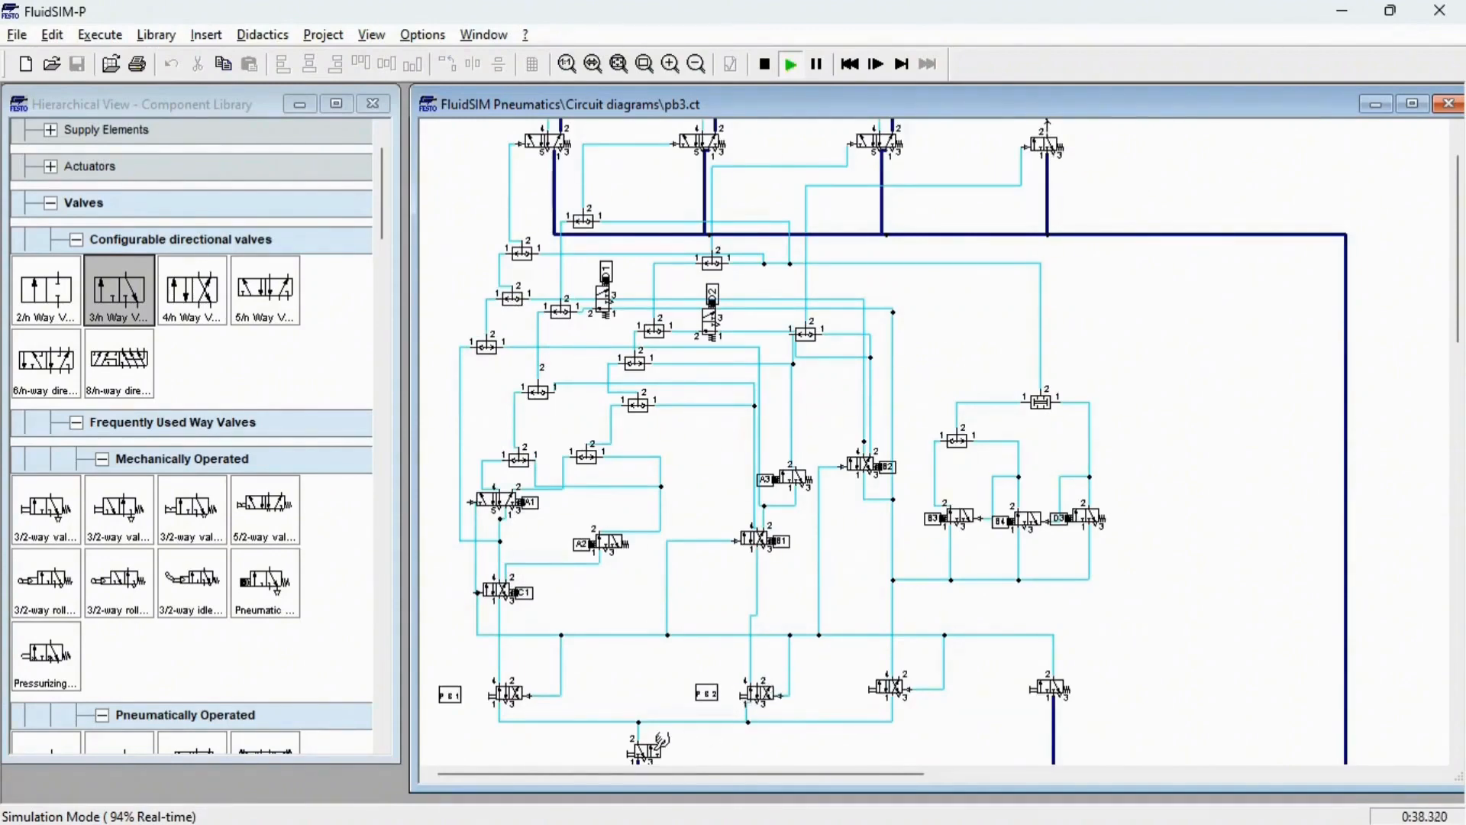
{"action": "left_click", "coordinate": [658, 742]}
{"action": "scroll", "coordinate": [801, 665], "scroll_direction": "up", "scroll_amount": 1}
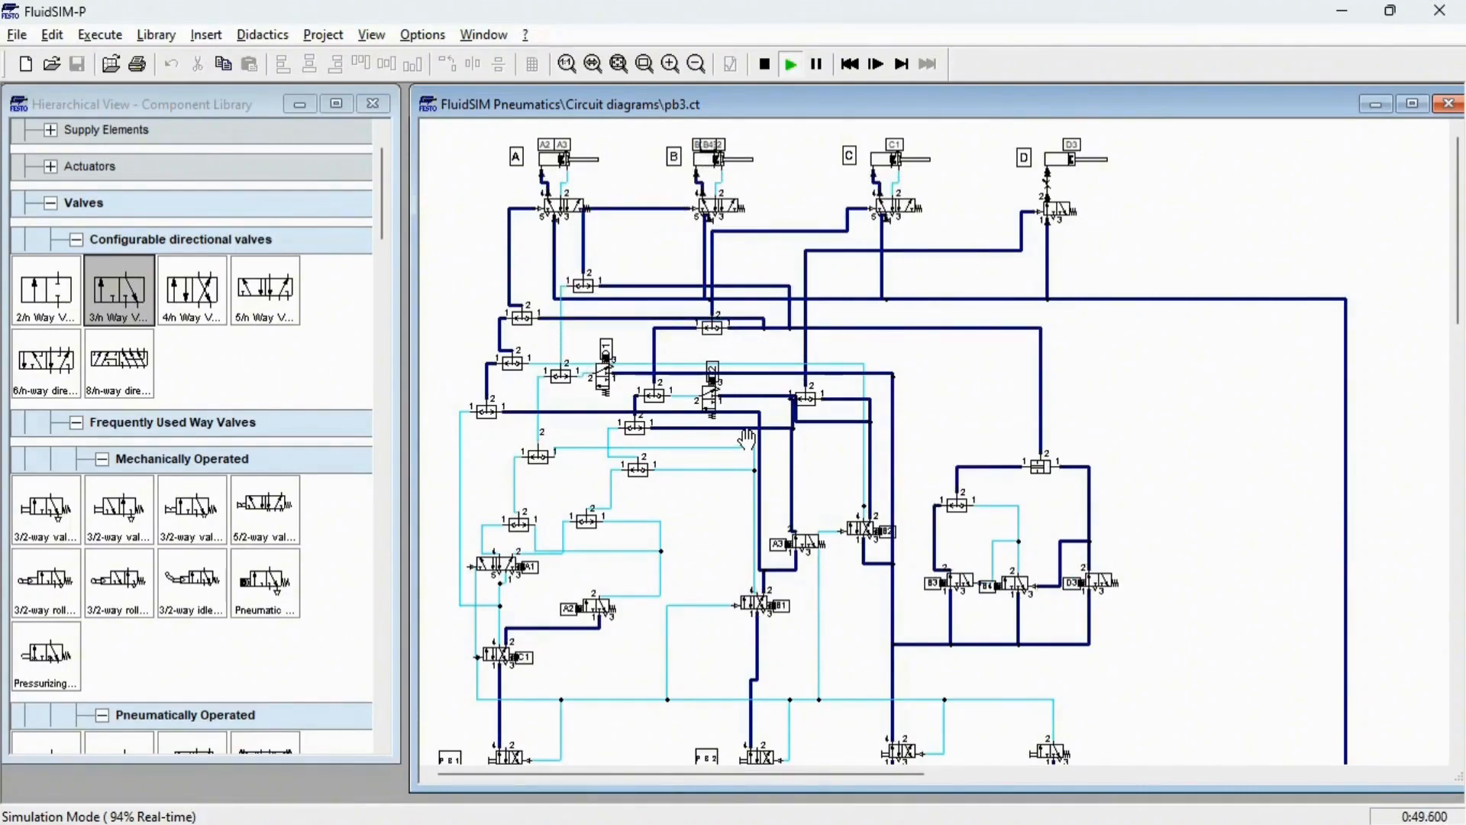
Step: Cut the supply with the manual valve while the cylinders are extended, reopen it and check the cylinders and pilot lines
{"action": "scroll", "coordinate": [747, 439], "scroll_direction": "down", "scroll_amount": 3}
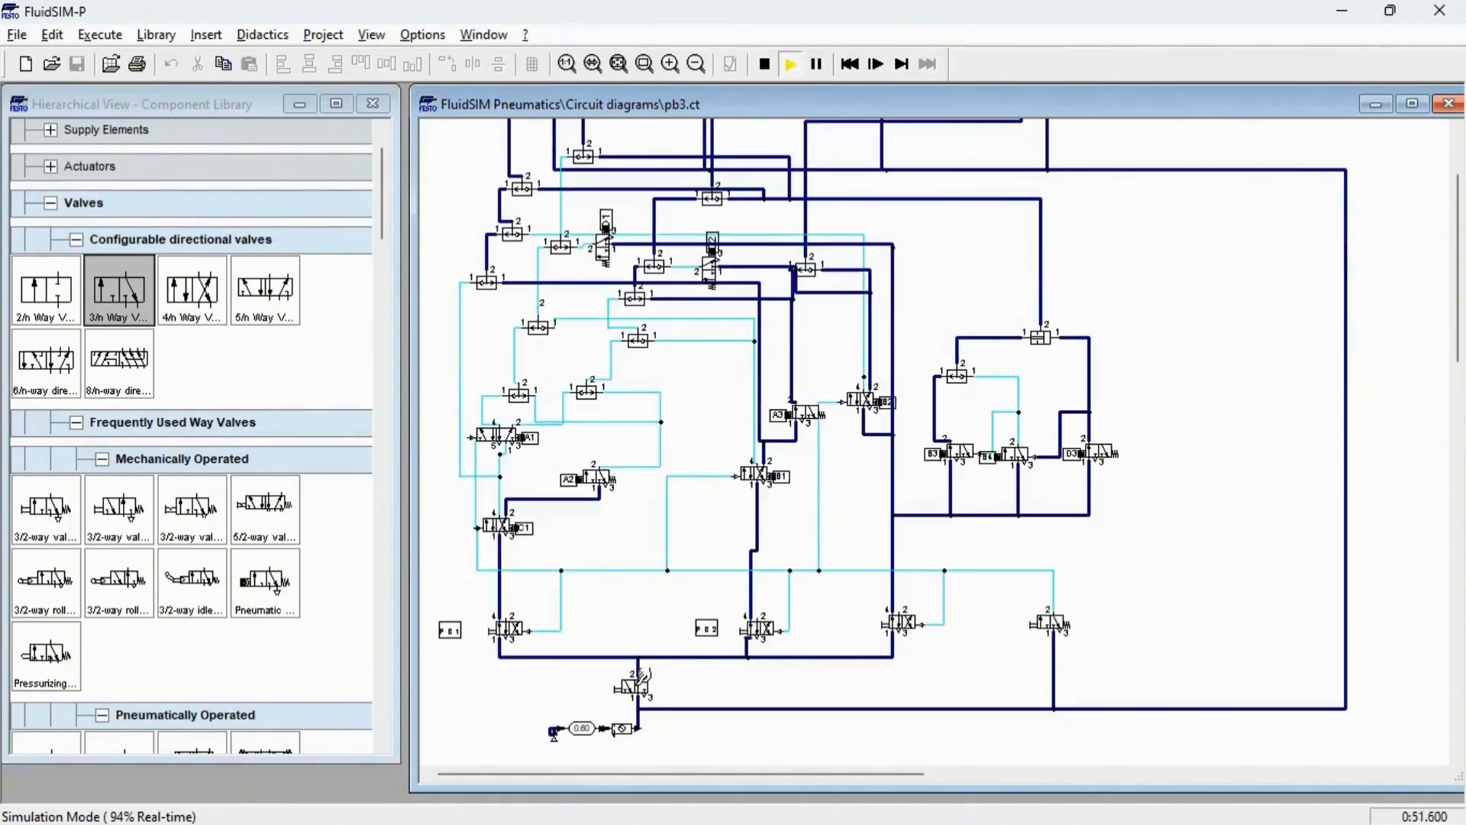
{"action": "left_click", "coordinate": [641, 679]}
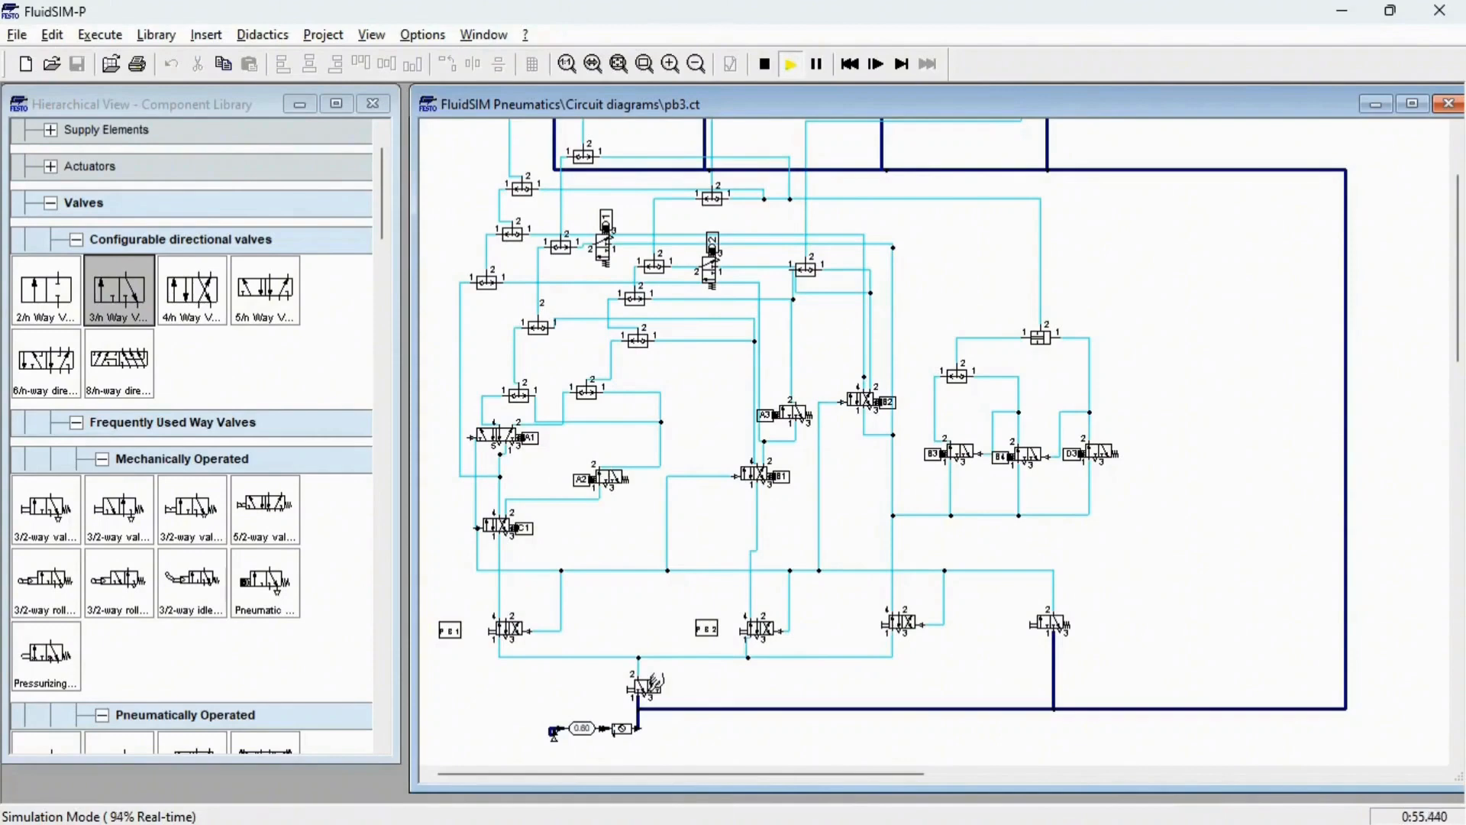
{"action": "left_click", "coordinate": [655, 682]}
{"action": "scroll", "coordinate": [760, 464], "scroll_direction": "up", "scroll_amount": 3}
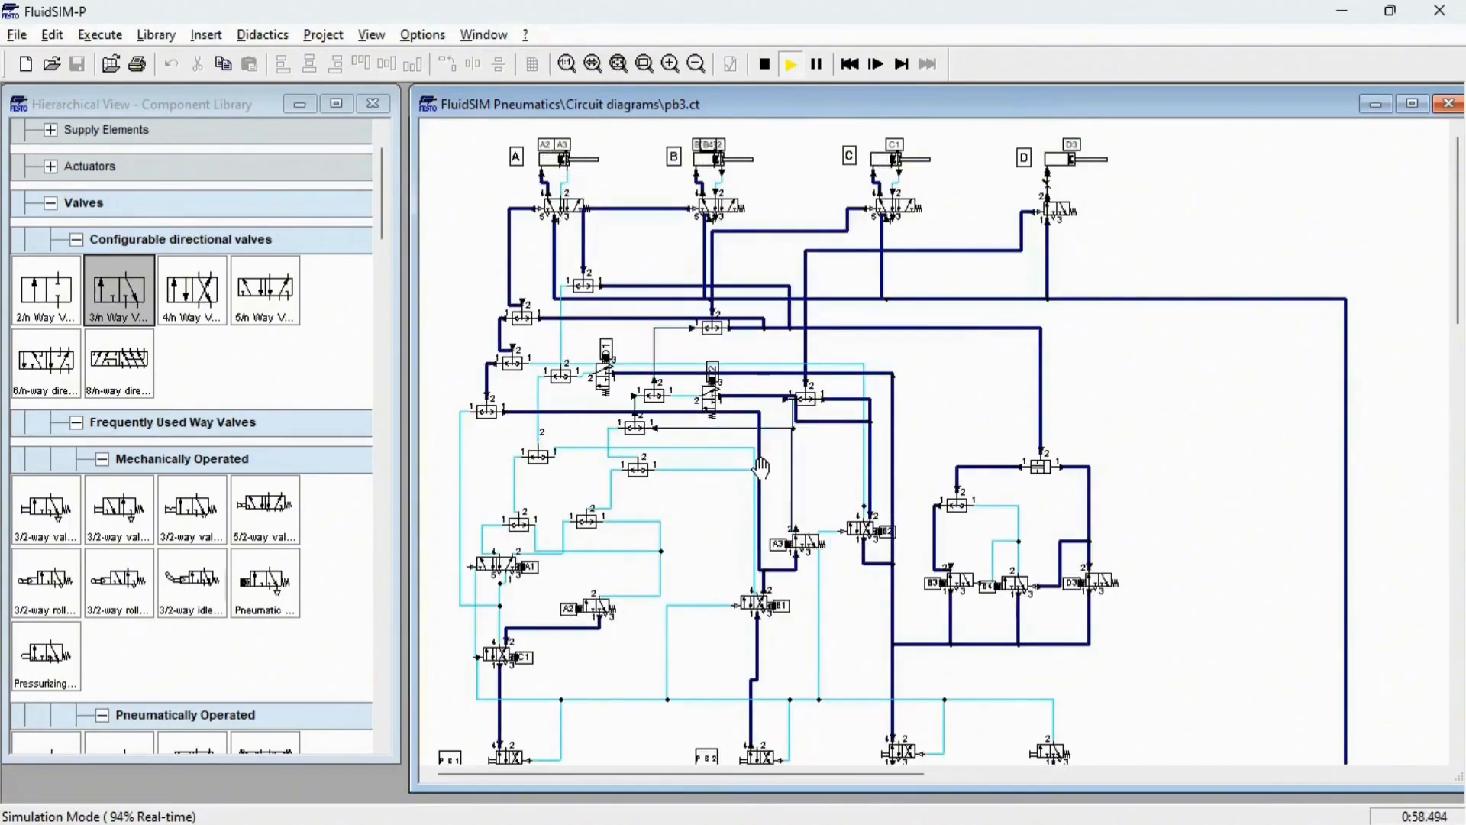
Step: Actuate the common reset valve with the supply open and watch how the sequence valves and cylinders respond
{"action": "scroll", "coordinate": [769, 452], "scroll_direction": "down", "scroll_amount": 3}
{"action": "scroll", "coordinate": [769, 452], "scroll_direction": "up", "scroll_amount": 3}
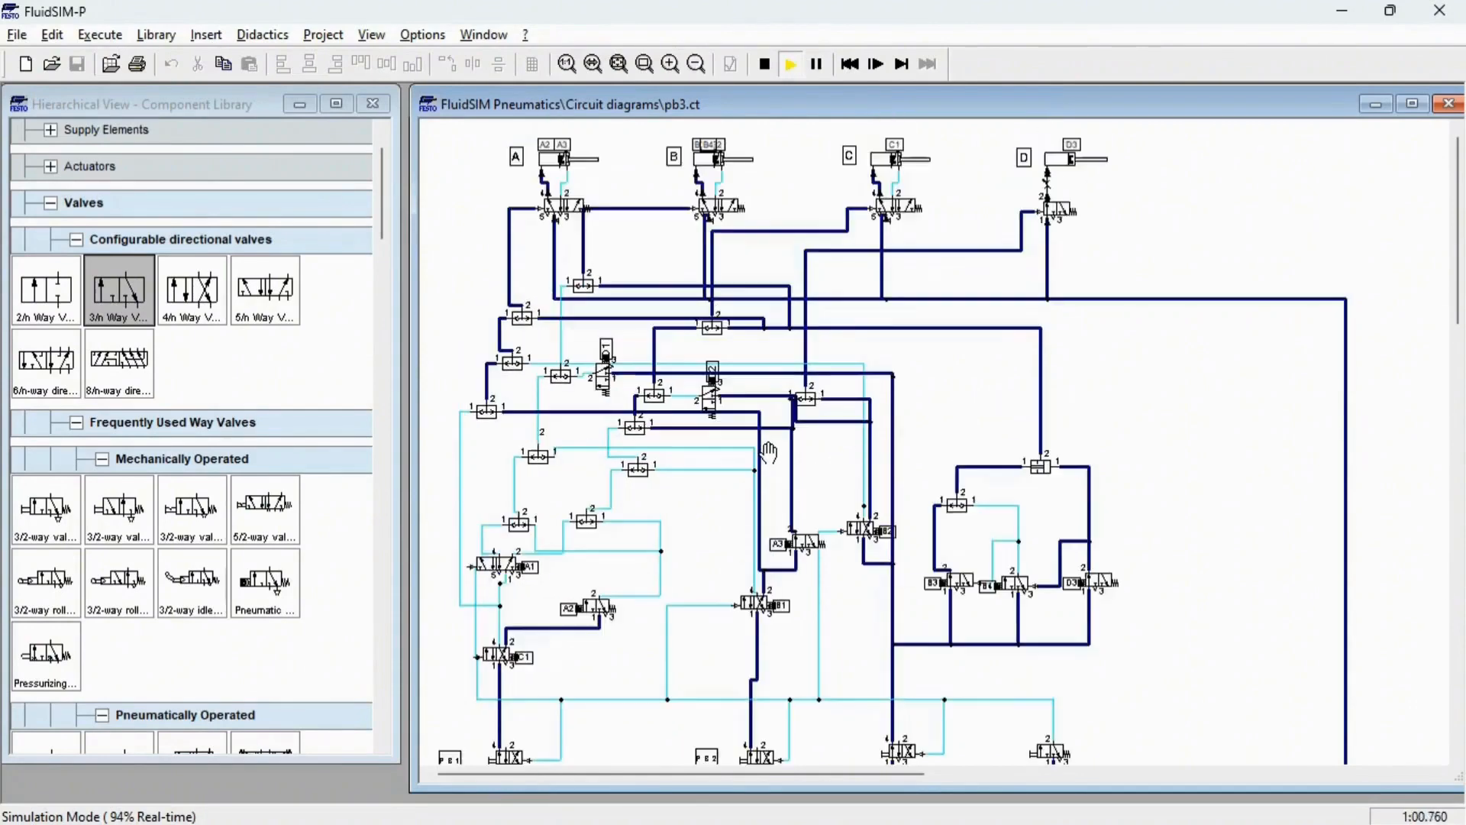
{"action": "left_click", "coordinate": [1060, 744]}
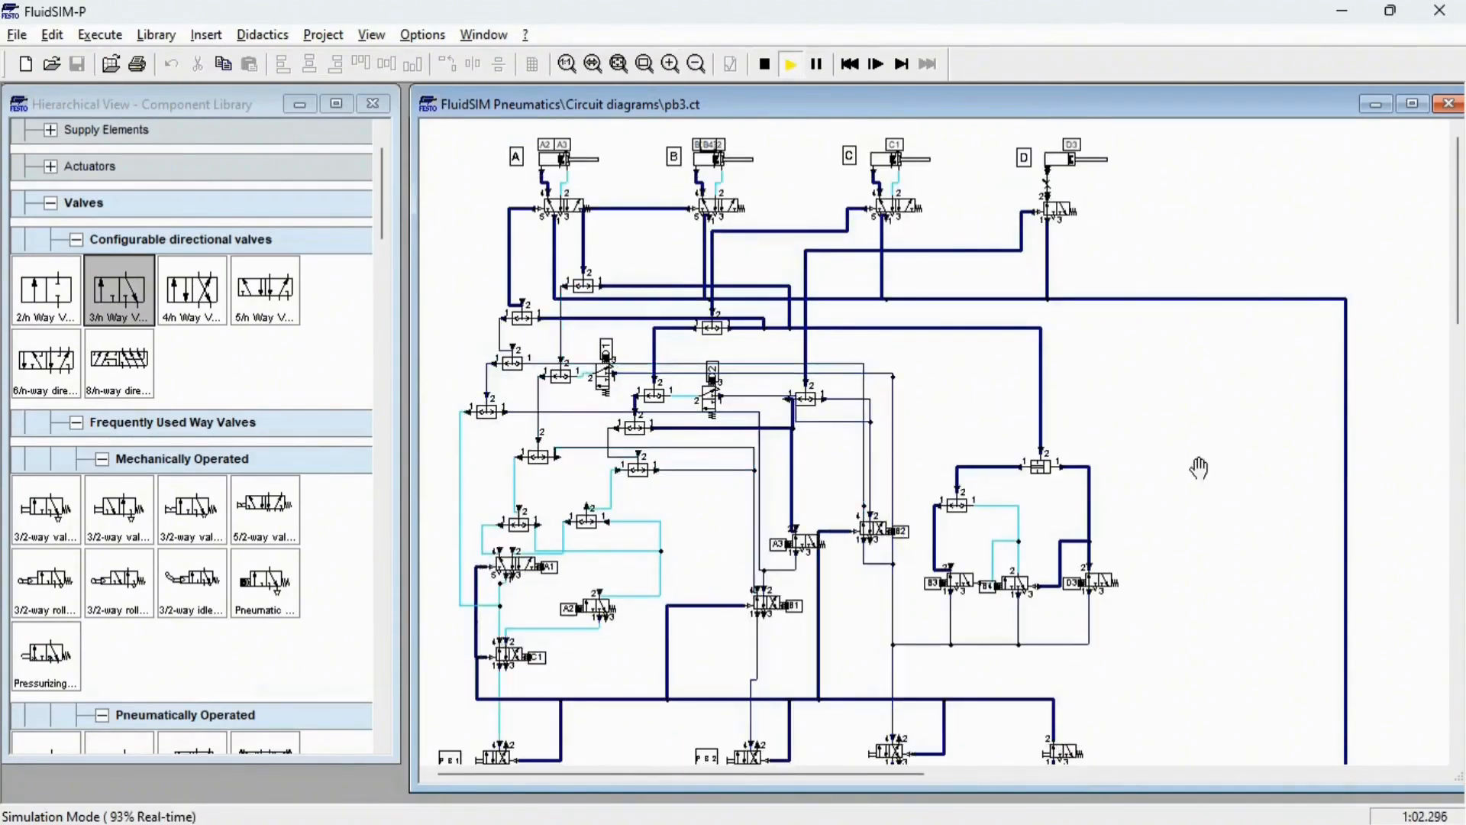